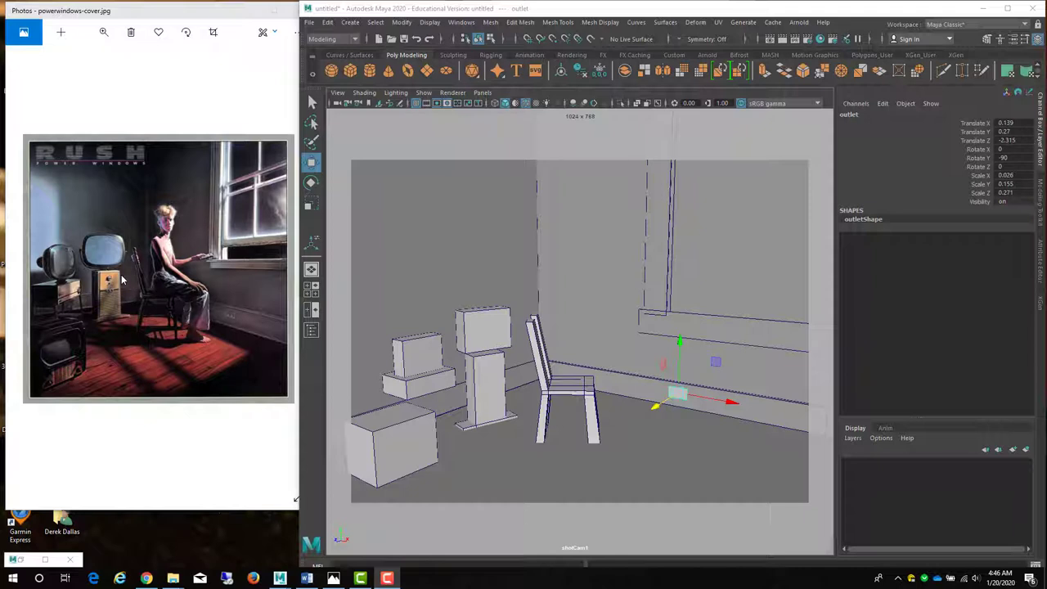
Switch from the shot camera view to a full-size perspective view of the room and select the smaller TV's top block
left_click(619, 350)
key("space")
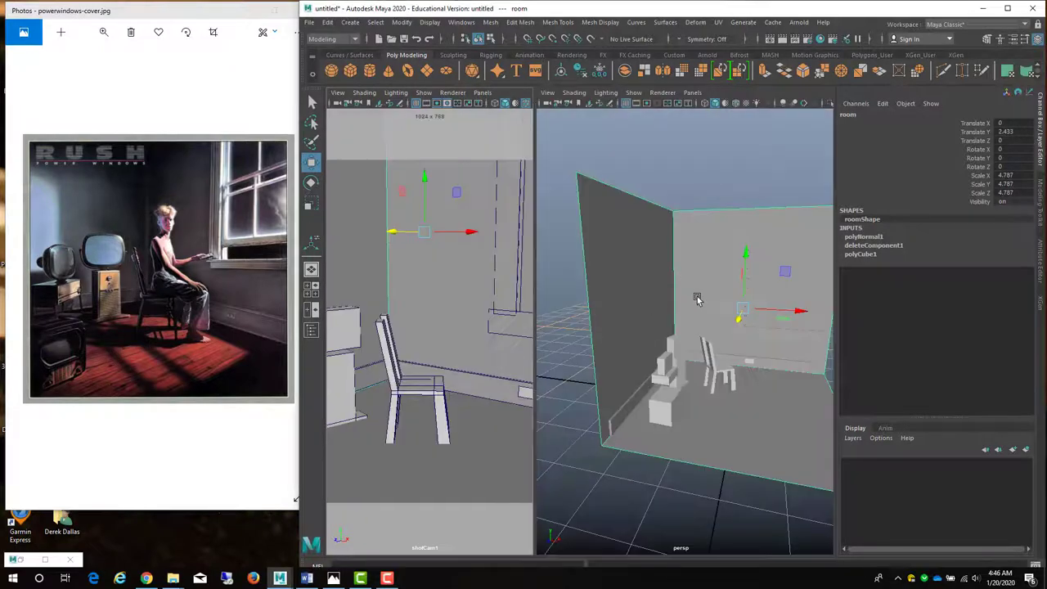
key("space")
left_click_drag(602, 397, 639, 400, "alt")
left_click(545, 360)
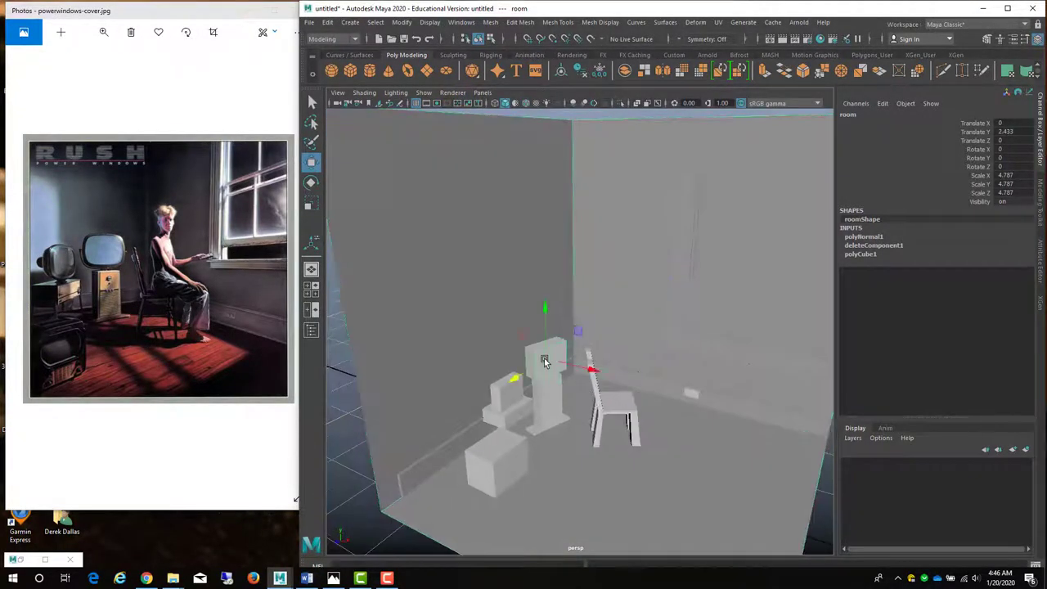
left_click(506, 391)
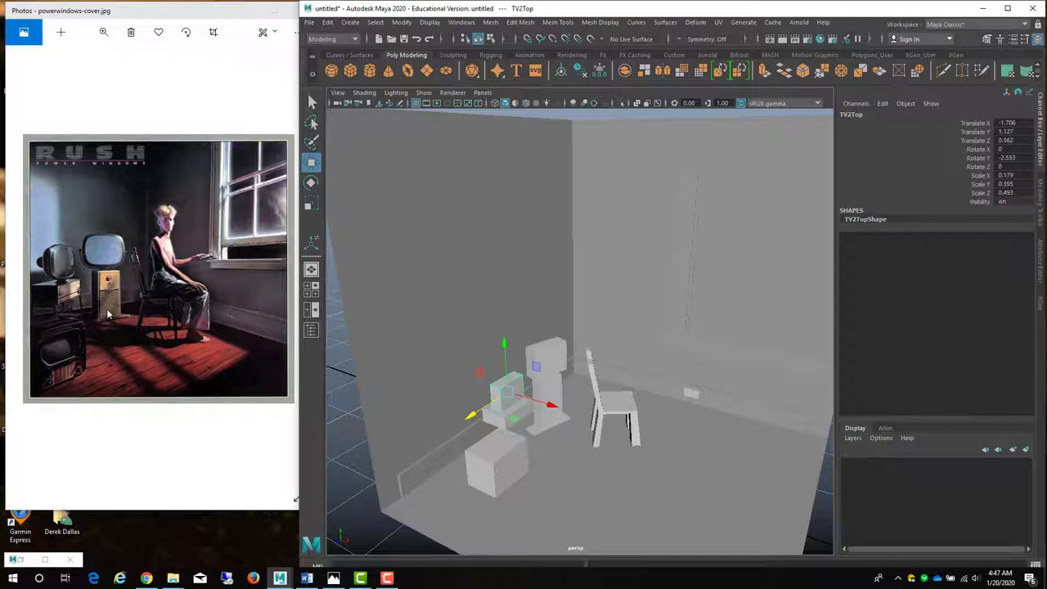
Enlarge the powerwindows-cover.jpg reference image and examine the televisions, their stands, the chair and the floor up close
left_click(233, 18)
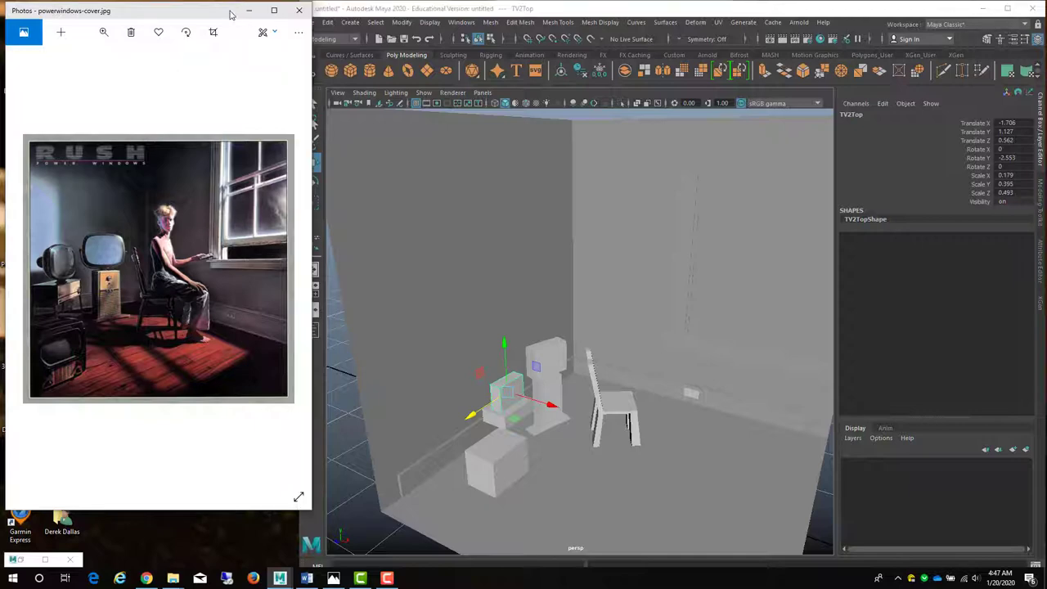
left_click(276, 11)
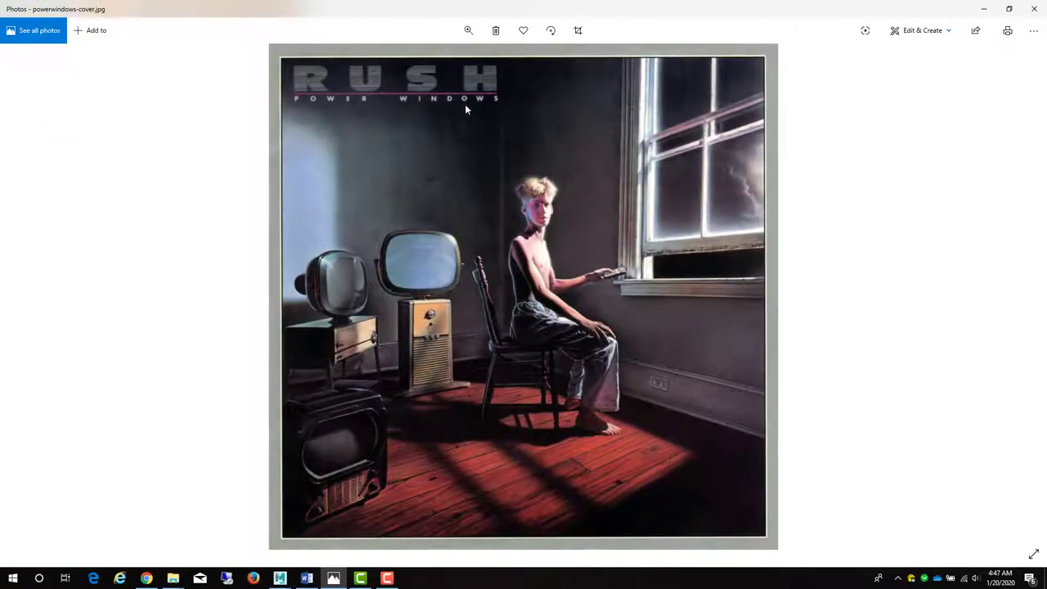
left_click(468, 30)
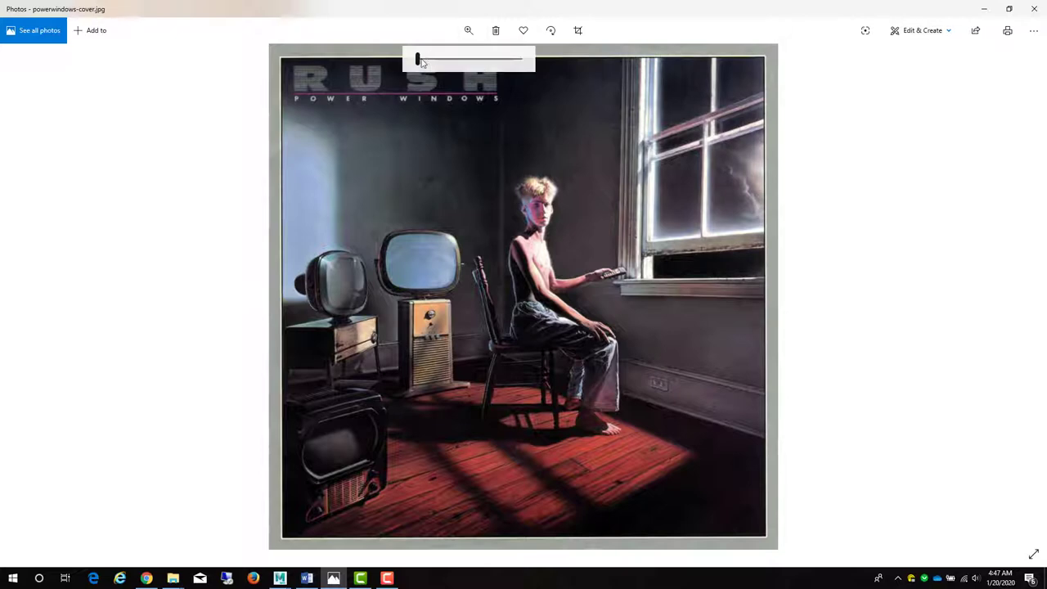
left_click_drag(417, 58, 443, 59)
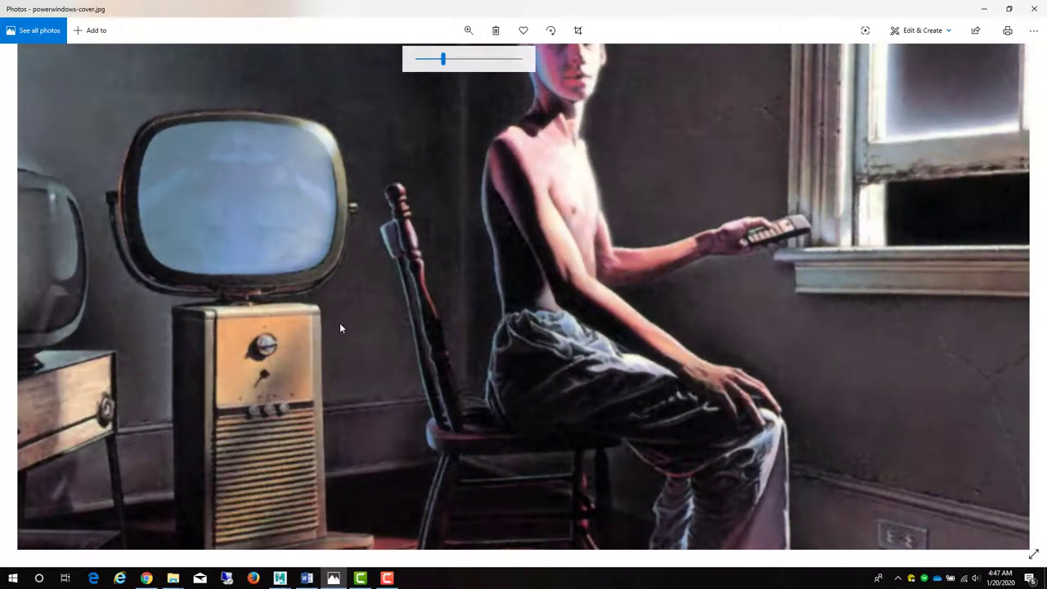
left_click_drag(341, 324, 515, 293)
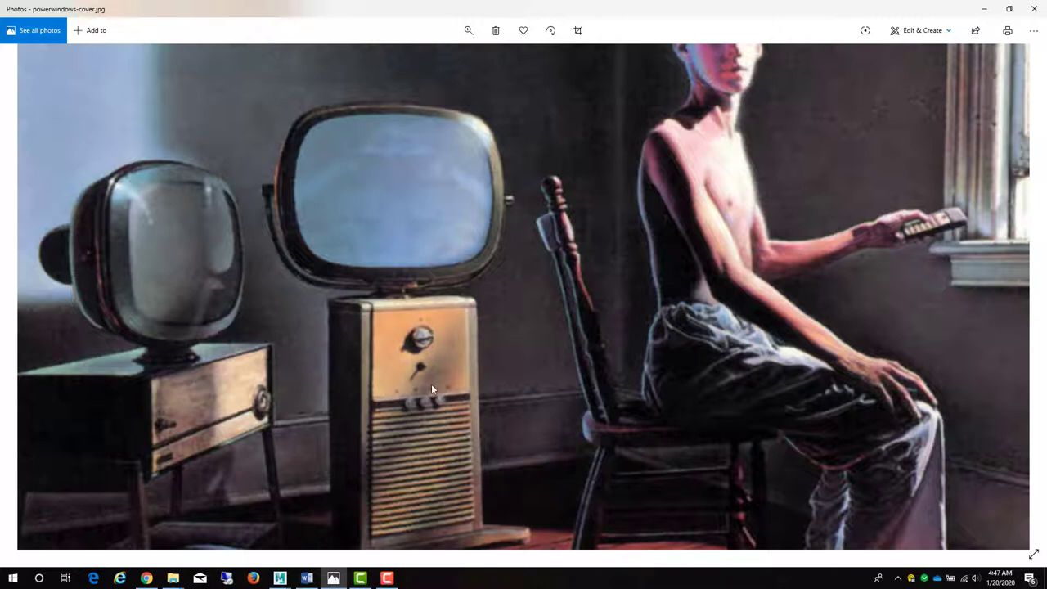
left_click_drag(427, 409, 433, 287)
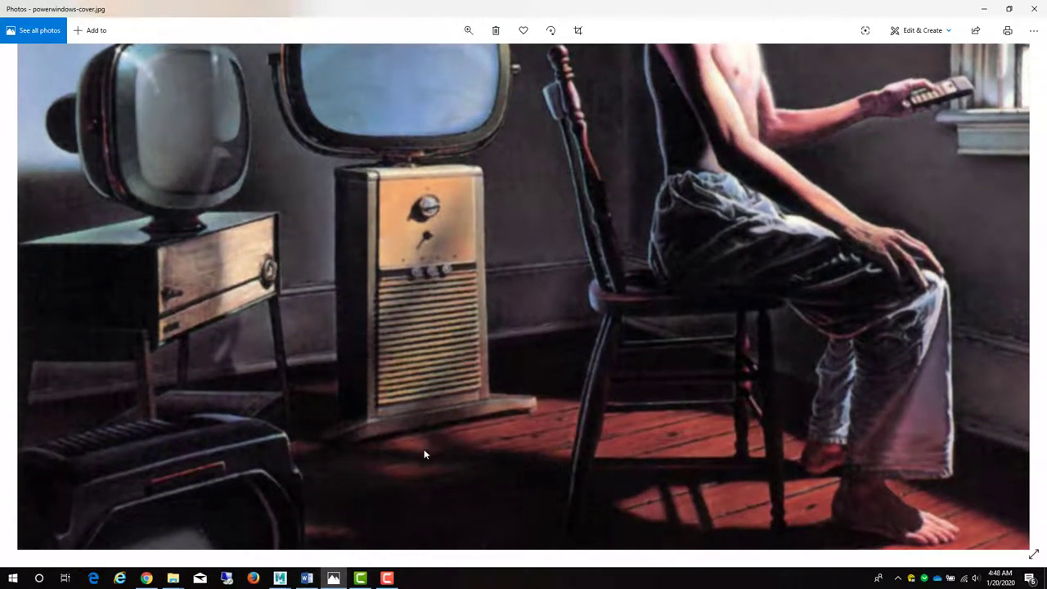
left_click_drag(426, 454, 600, 384)
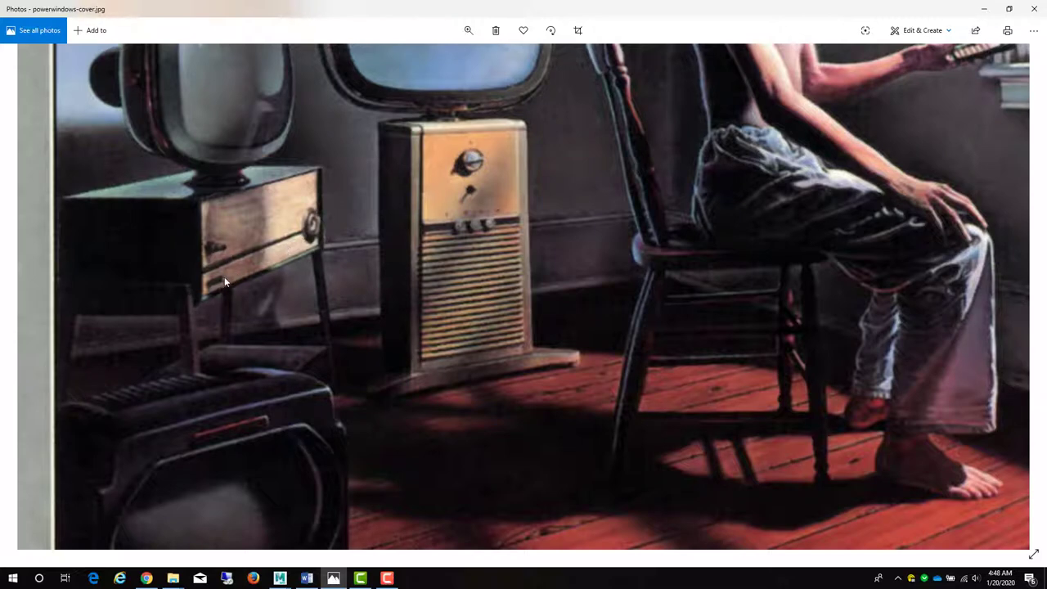
left_click_drag(251, 388, 297, 217)
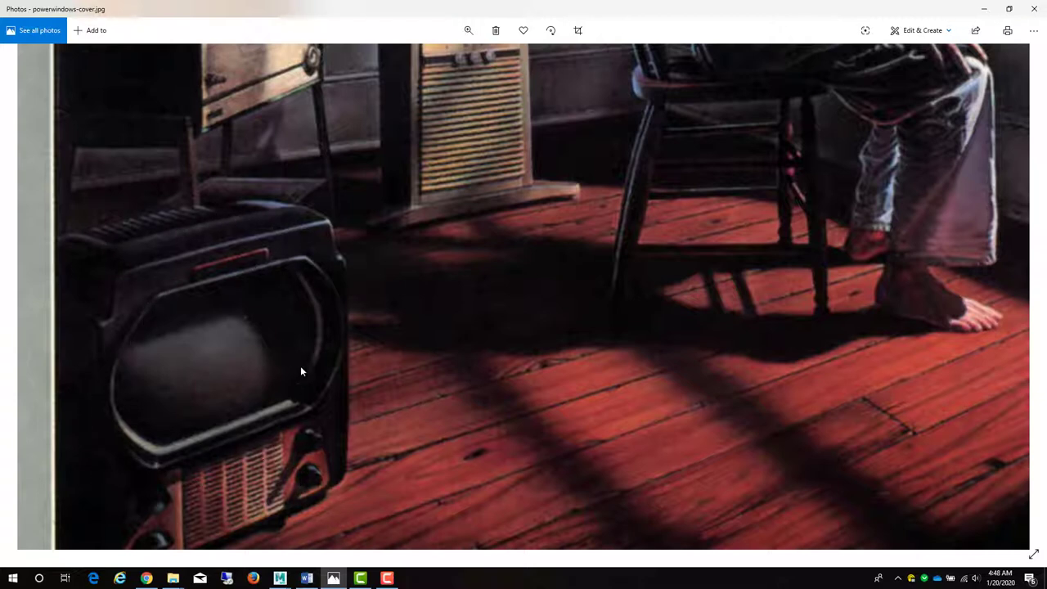
left_click_drag(295, 378, 297, 323)
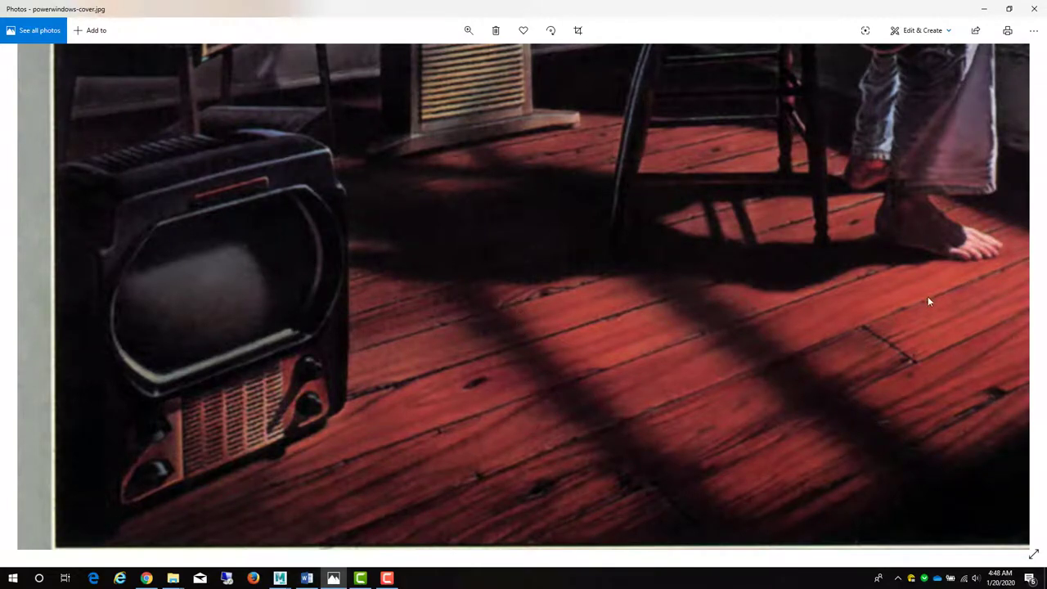
left_click_drag(635, 82, 618, 449)
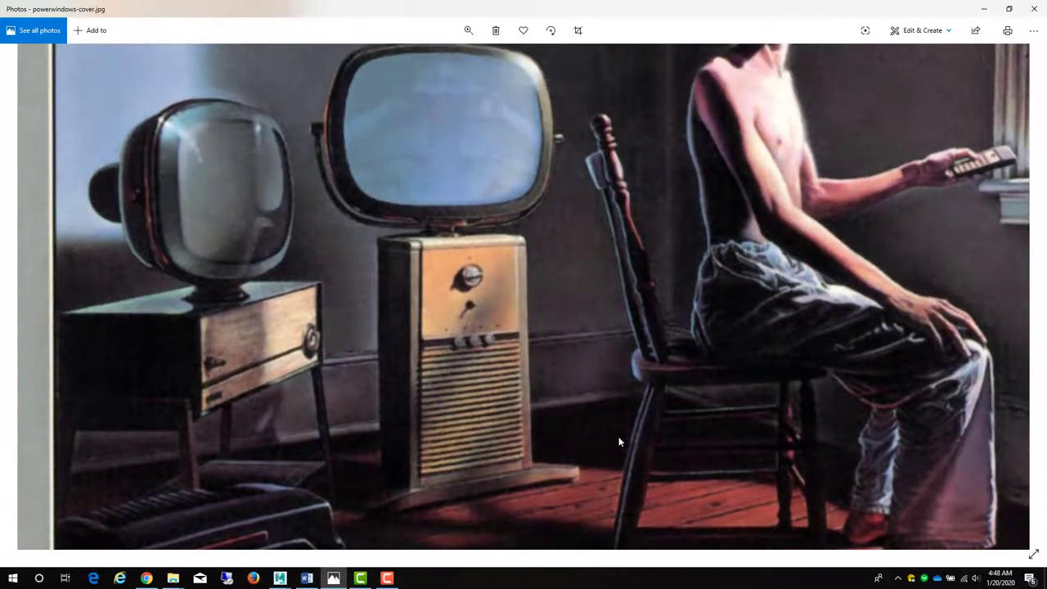
Examine the middle television and its cabinet in the reference image, and restore the image window to its smaller size
scroll(619, 450, "up", 2)
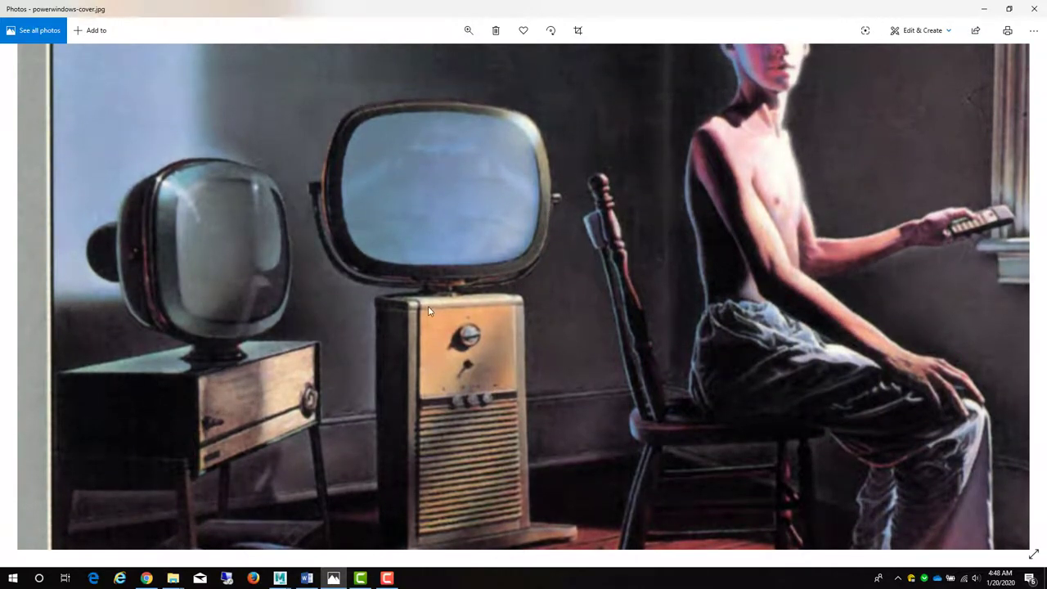
scroll(436, 374, "down", 3)
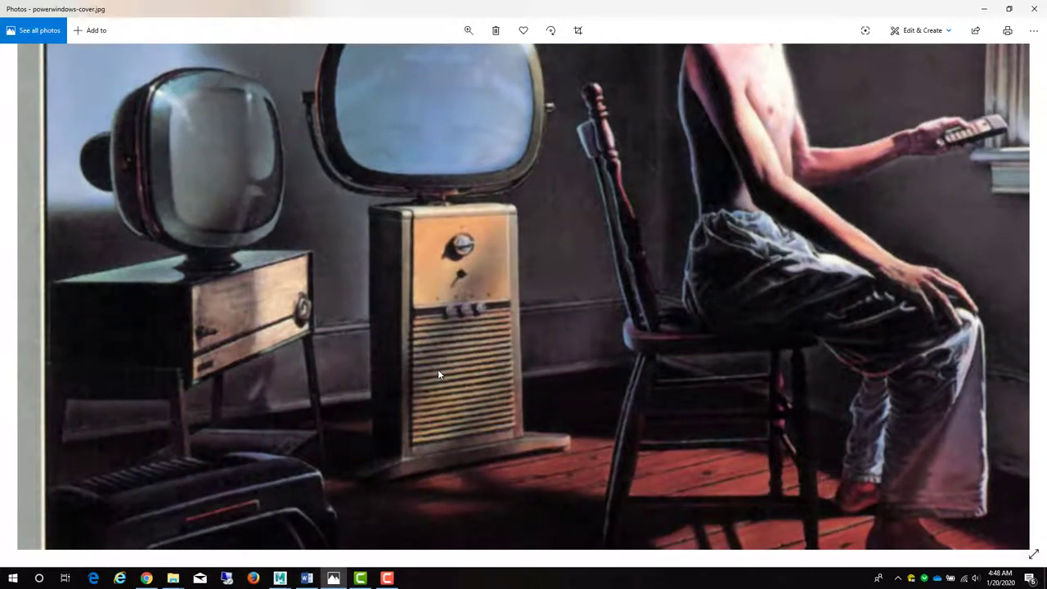
scroll(438, 369, "up", 1)
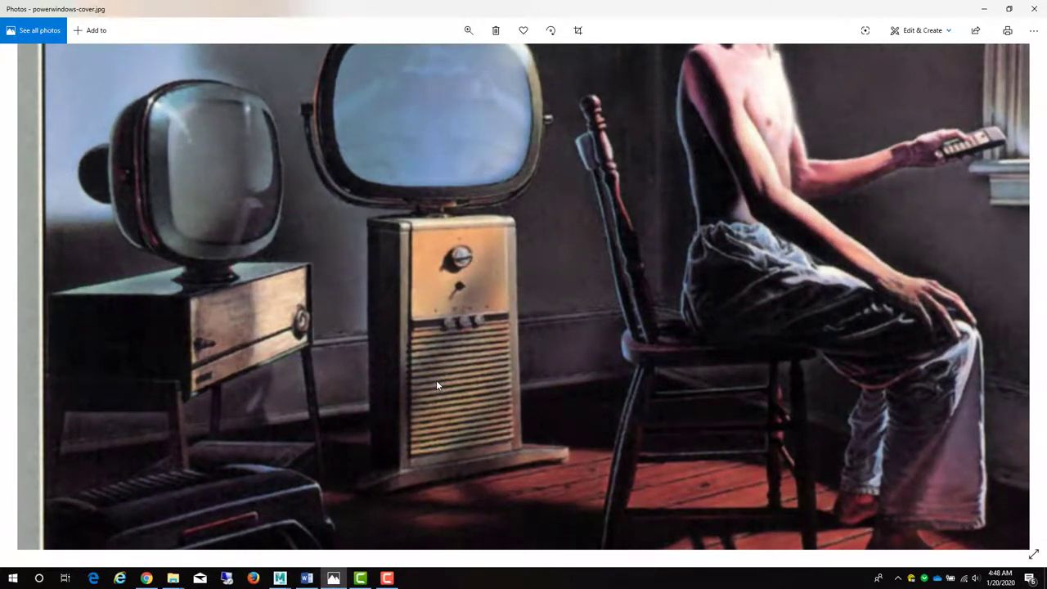
left_click_drag(436, 380, 433, 378)
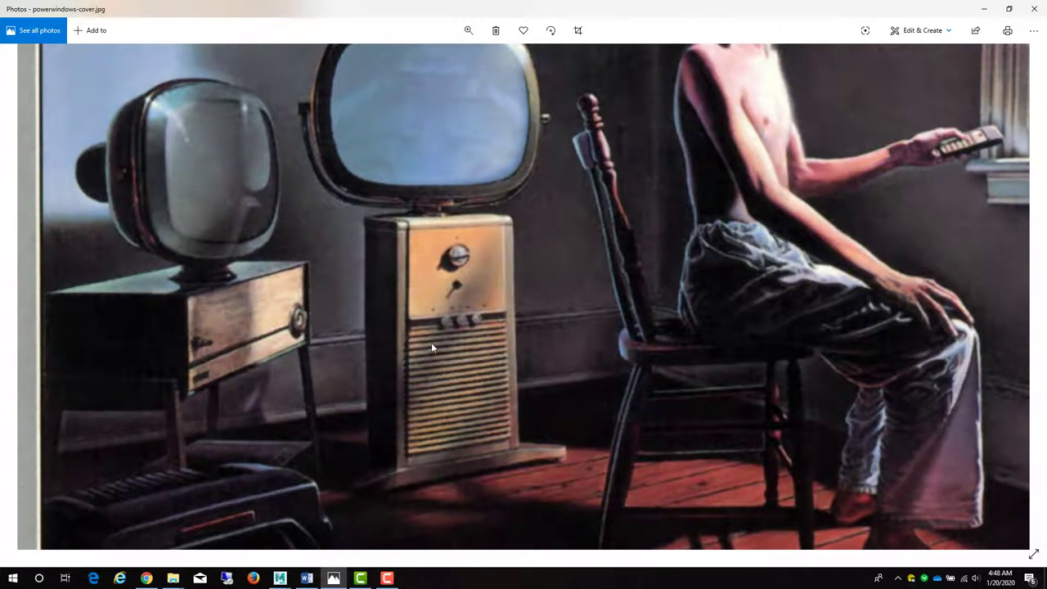
left_click_drag(431, 342, 419, 315)
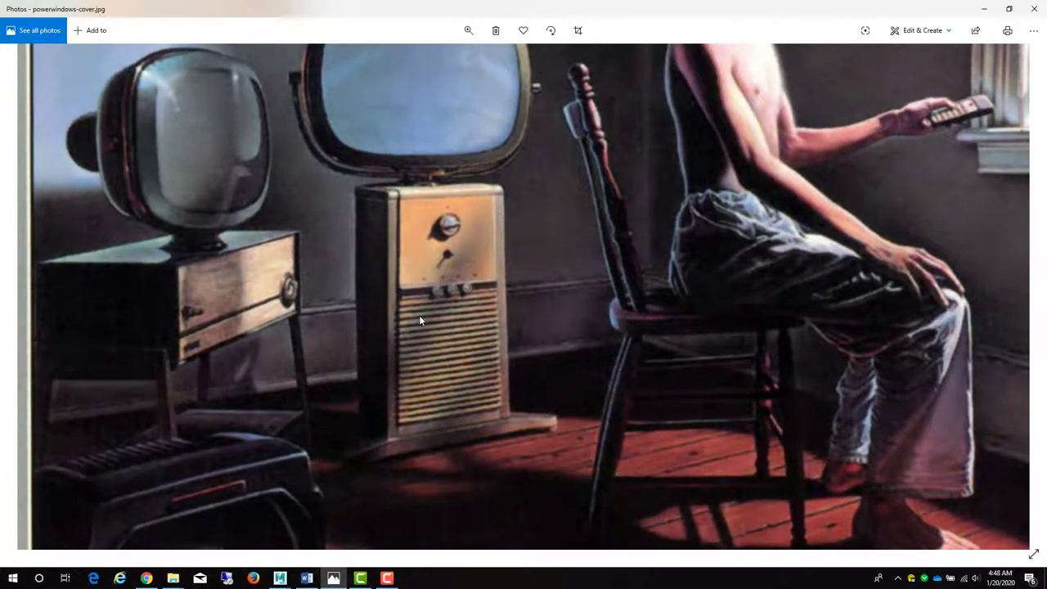
scroll(419, 315, "down", 1)
left_click(1009, 9)
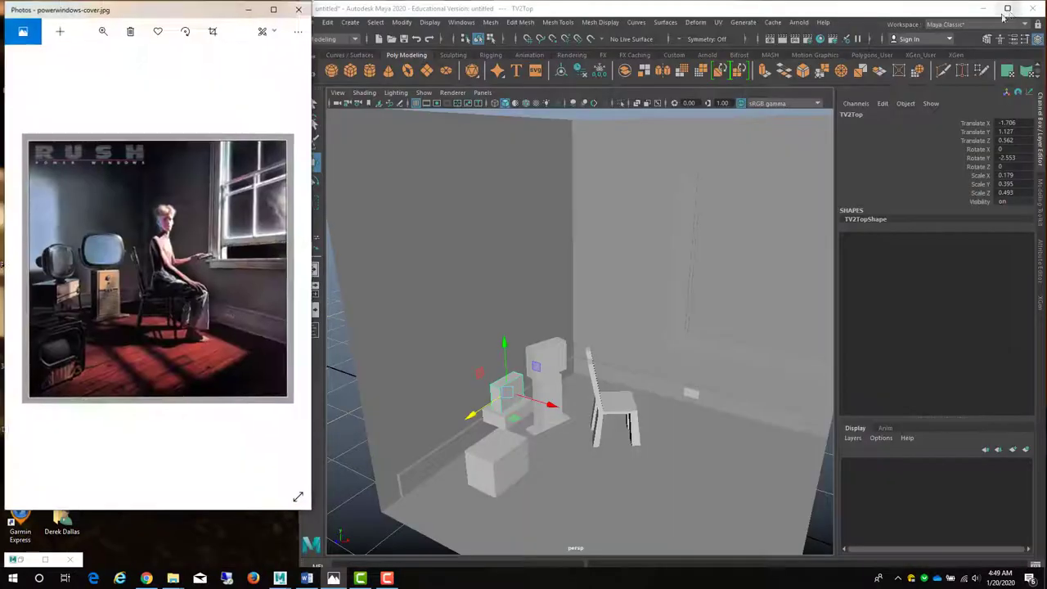
Zoom the small reference window in on the middle television and its cabinet
left_click(105, 34)
left_click_drag(59, 62, 78, 62)
left_click_drag(82, 286, 193, 289)
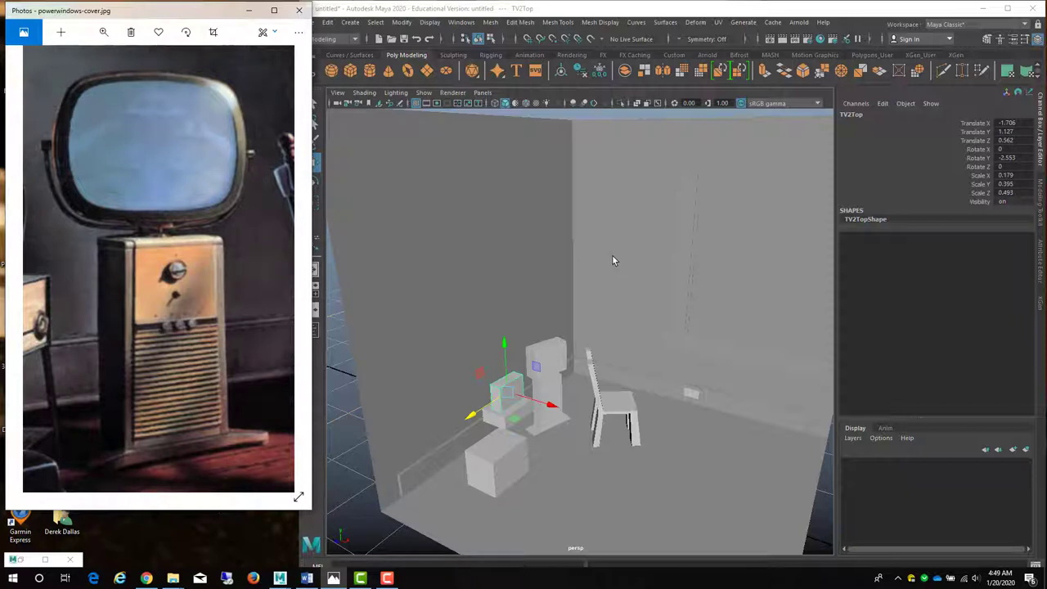
Create an empty display layer and enlarge the layer list area in Maya
left_click(1041, 121)
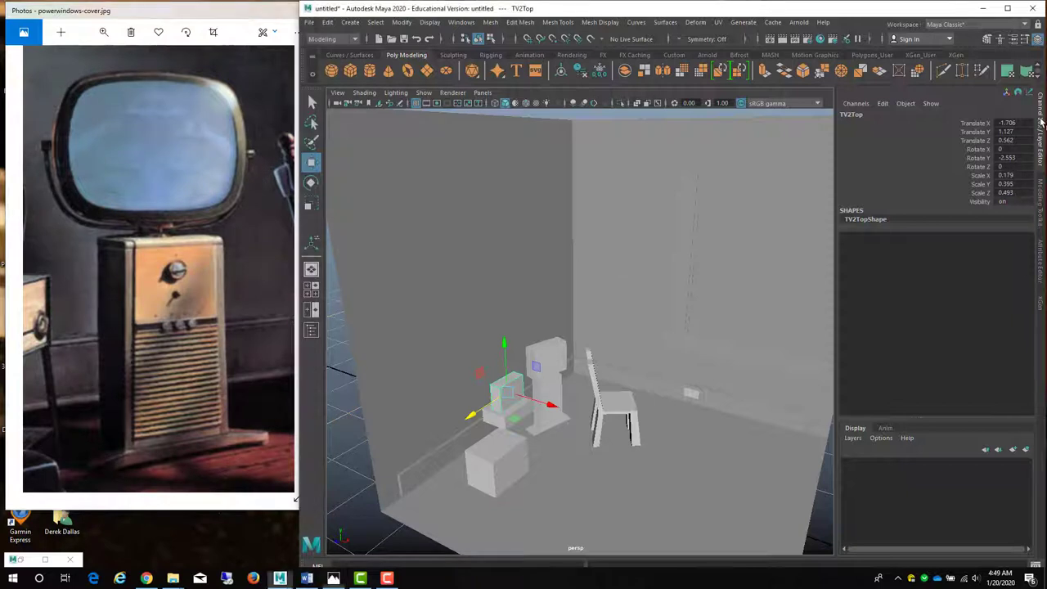
left_click(1041, 122)
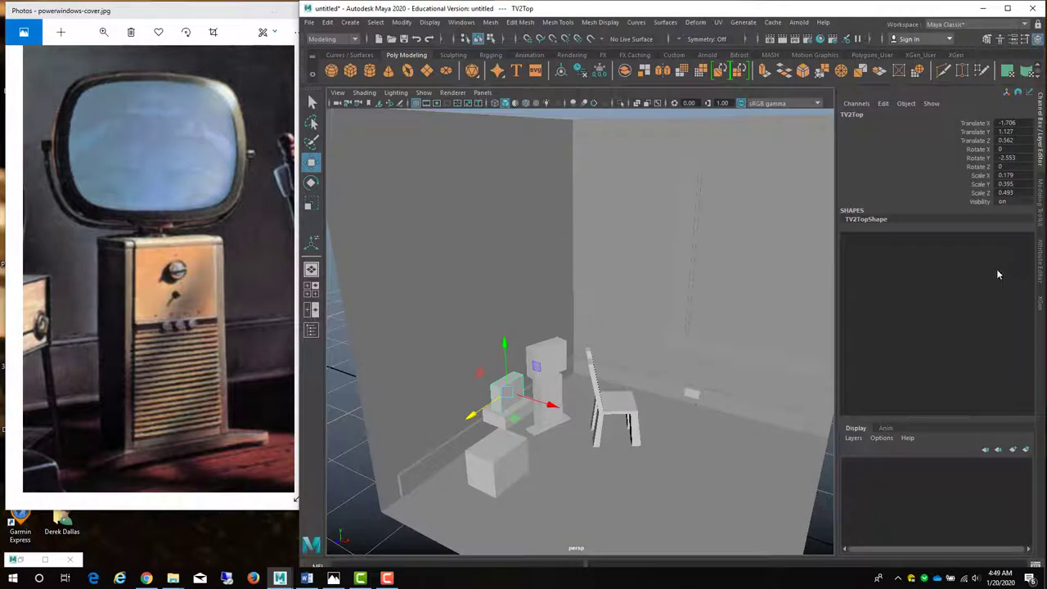
left_click(854, 439)
left_click(857, 451)
left_click_drag(941, 389, 927, 328)
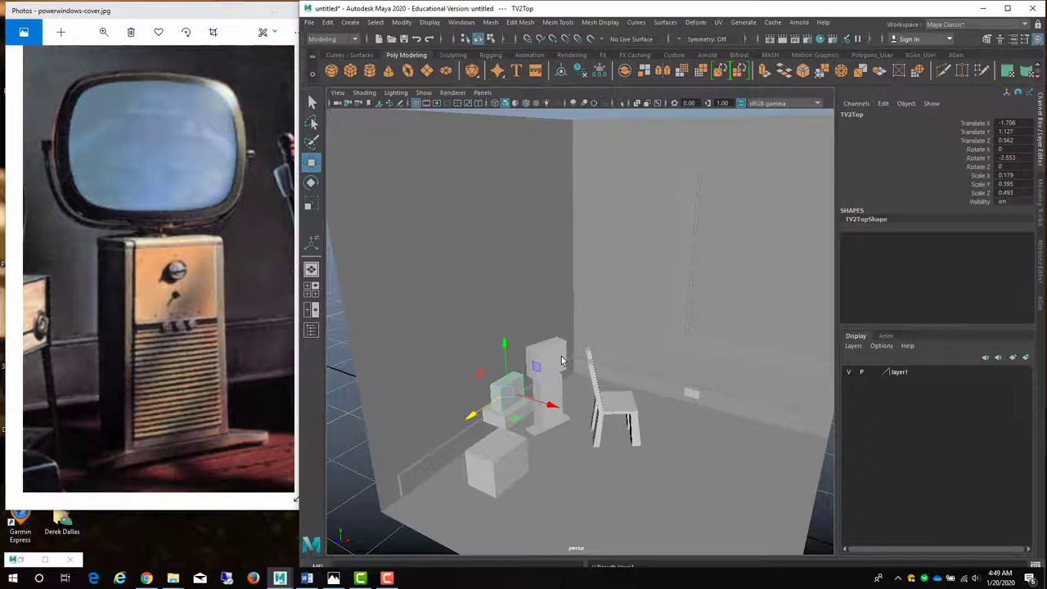
Select all objects in the room scene, create a second display layer from the selection, and clear the selection
left_click(622, 406)
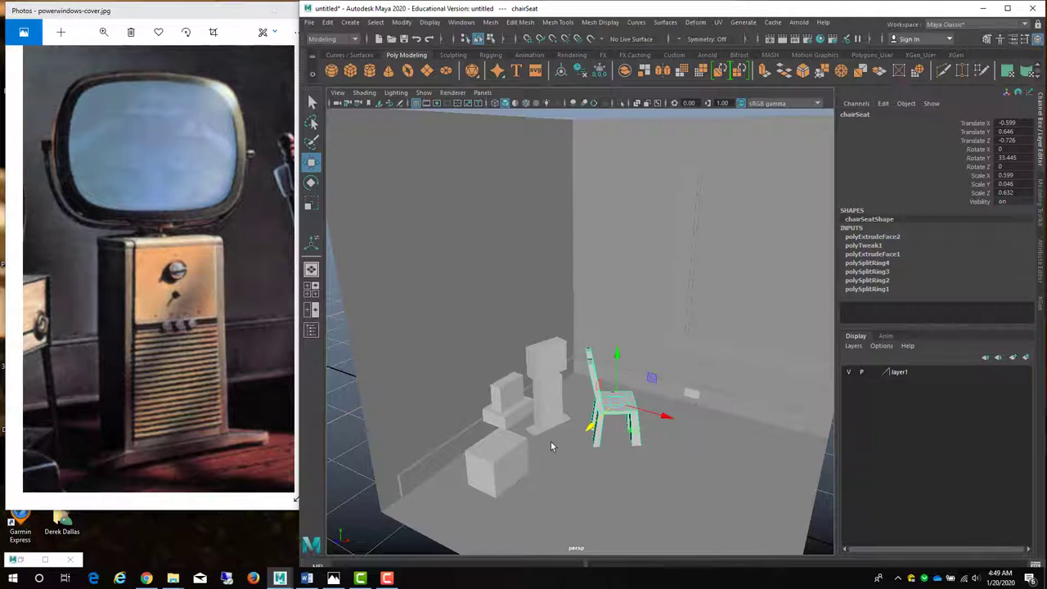
scroll(561, 439, "down", 2)
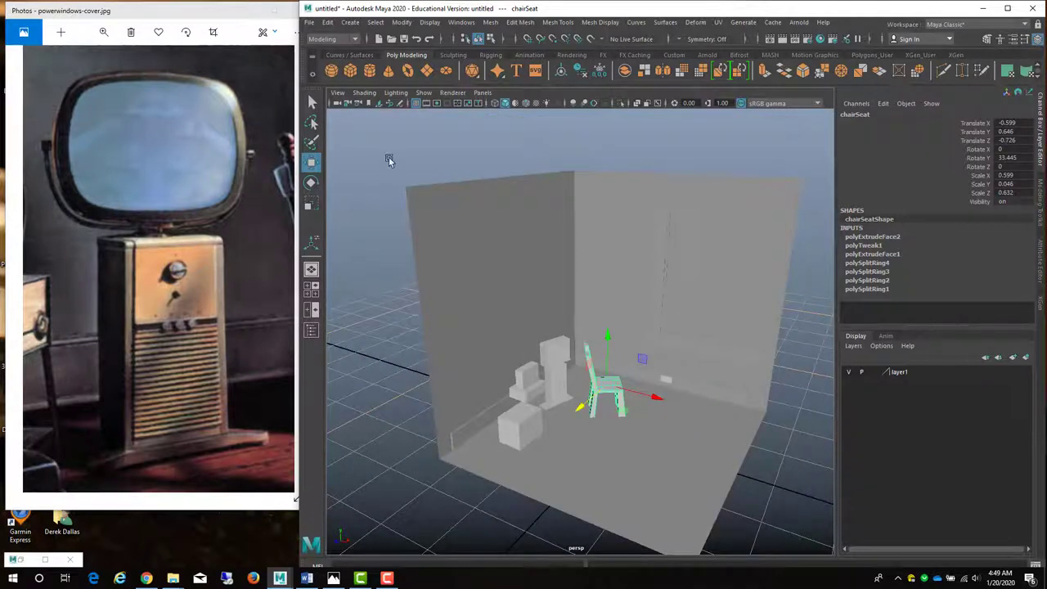
left_click_drag(389, 159, 815, 543)
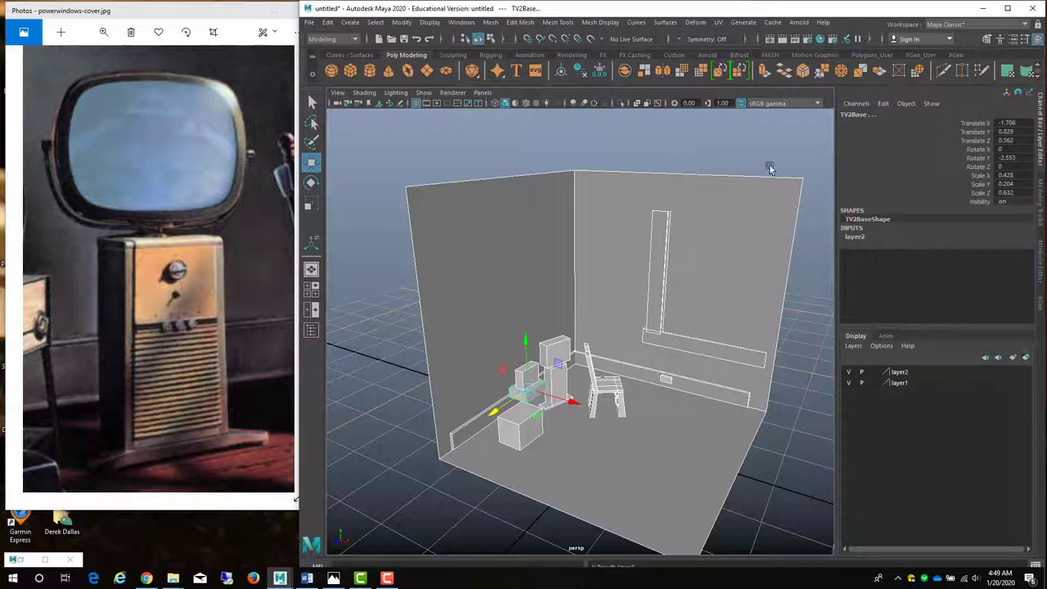
left_click(742, 158)
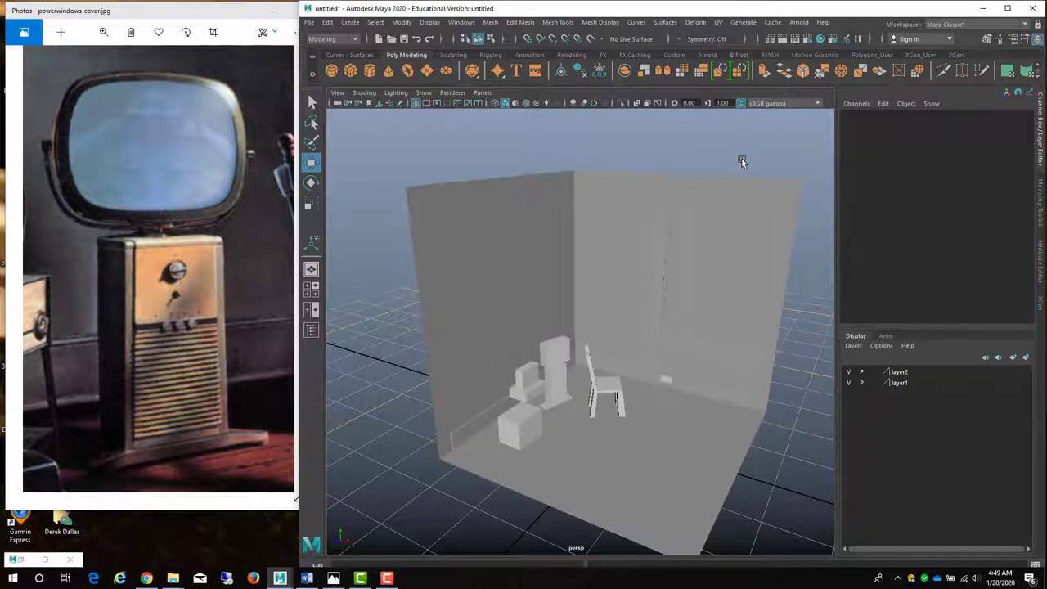
Toggle the visibility of layer2 off and back on
left_click(904, 372)
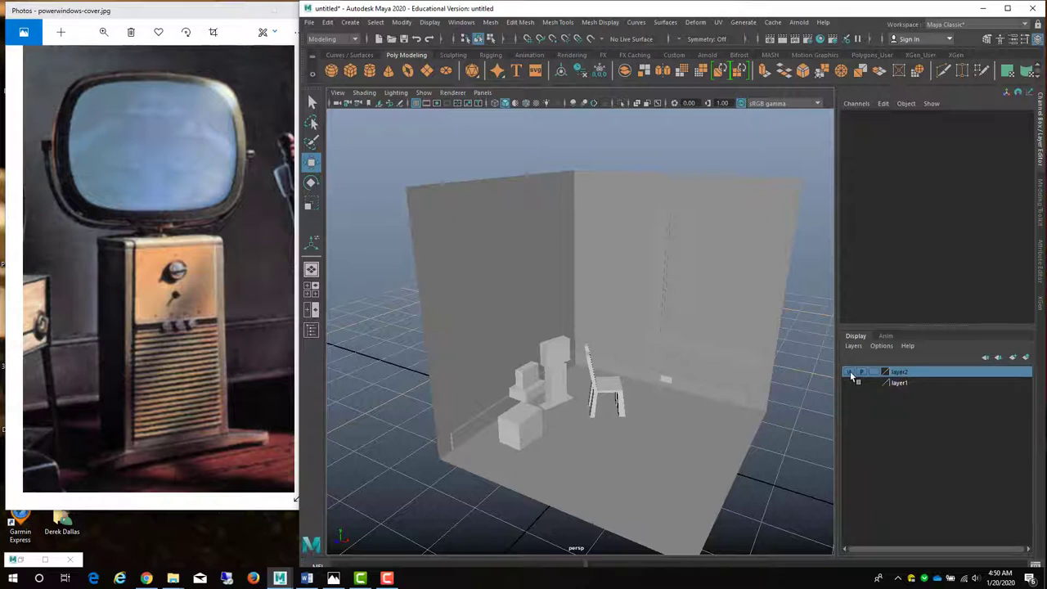
left_click(850, 372)
left_click(851, 372)
left_click(850, 371)
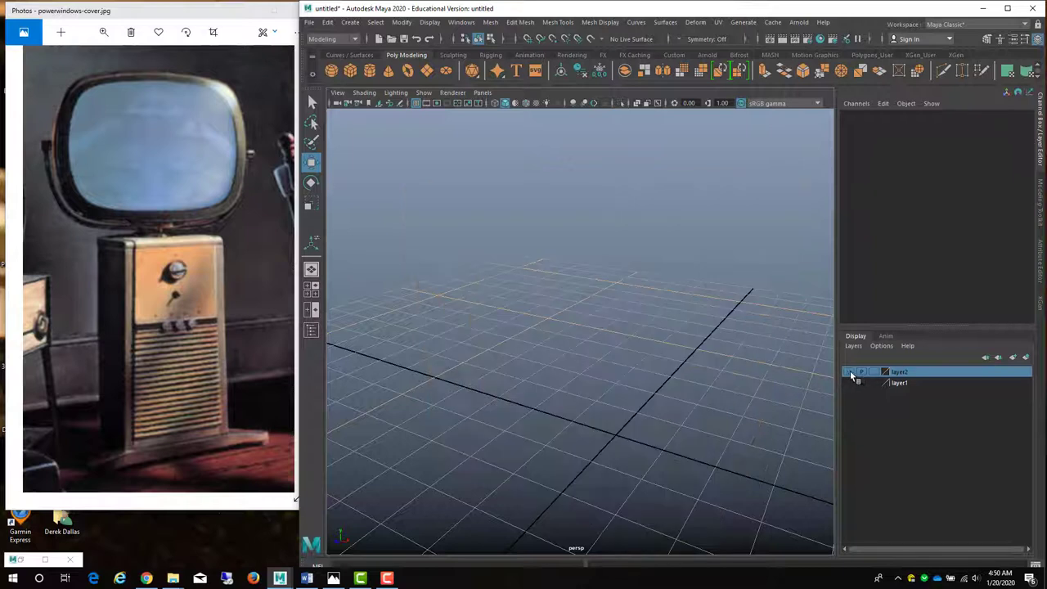
left_click(850, 372)
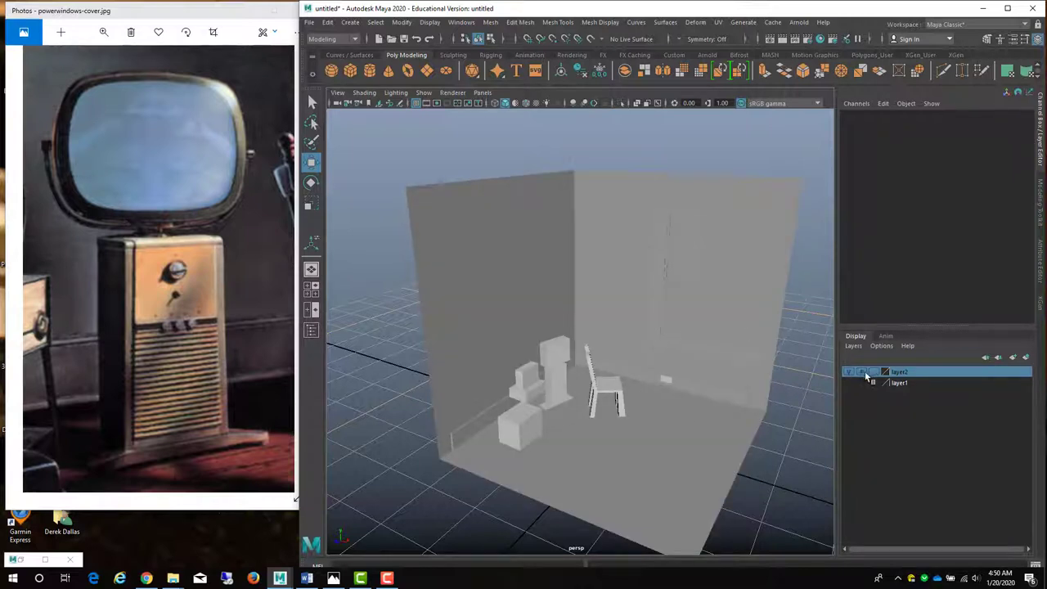
Cycle layer2 through template and reference display back to normal, testing whether its objects can be selected
left_click(874, 372)
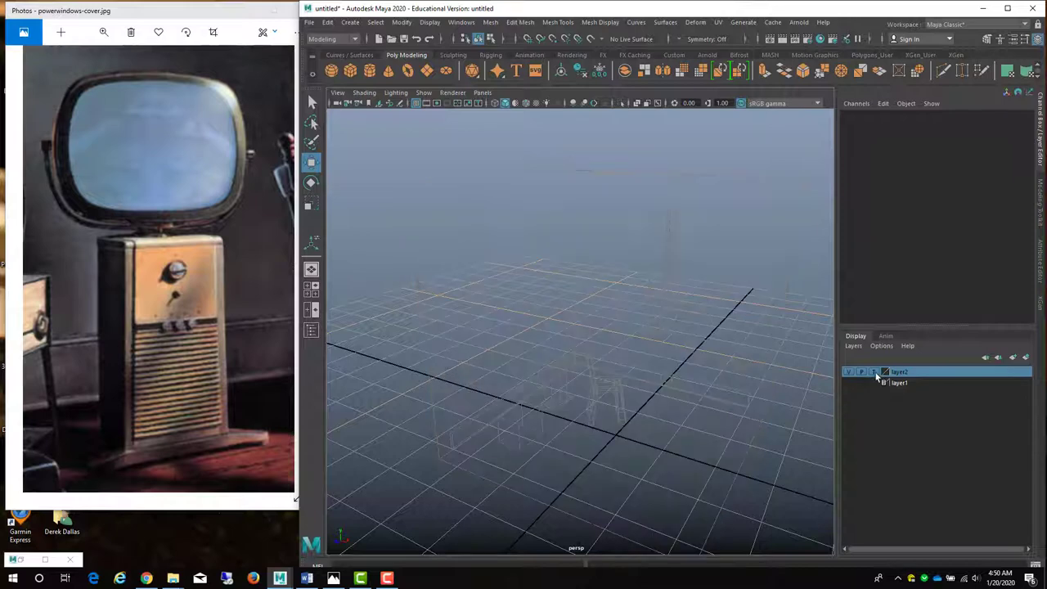
left_click_drag(671, 398, 707, 328, "alt")
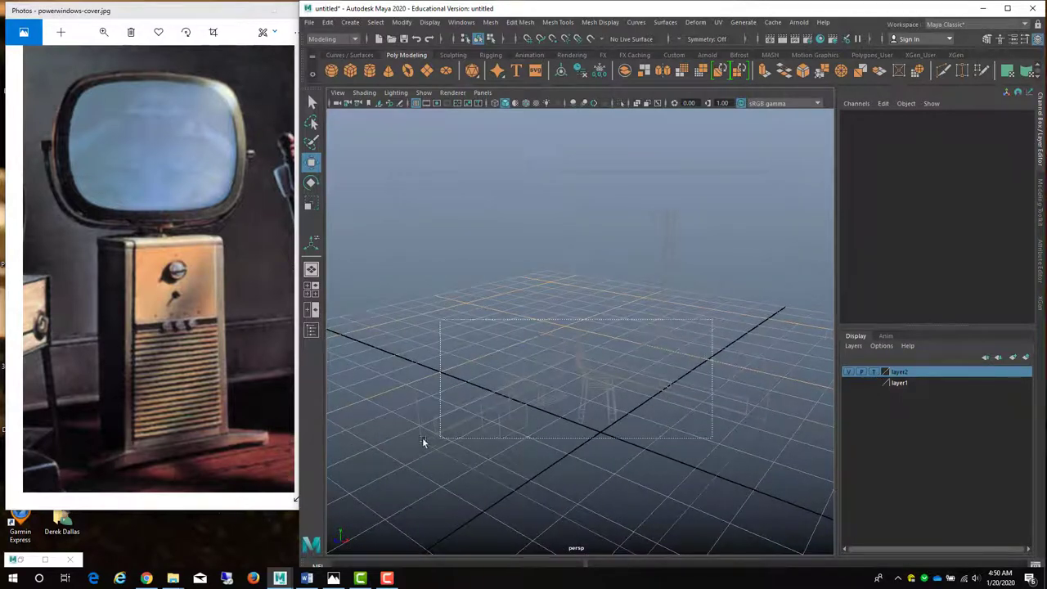
left_click(873, 372)
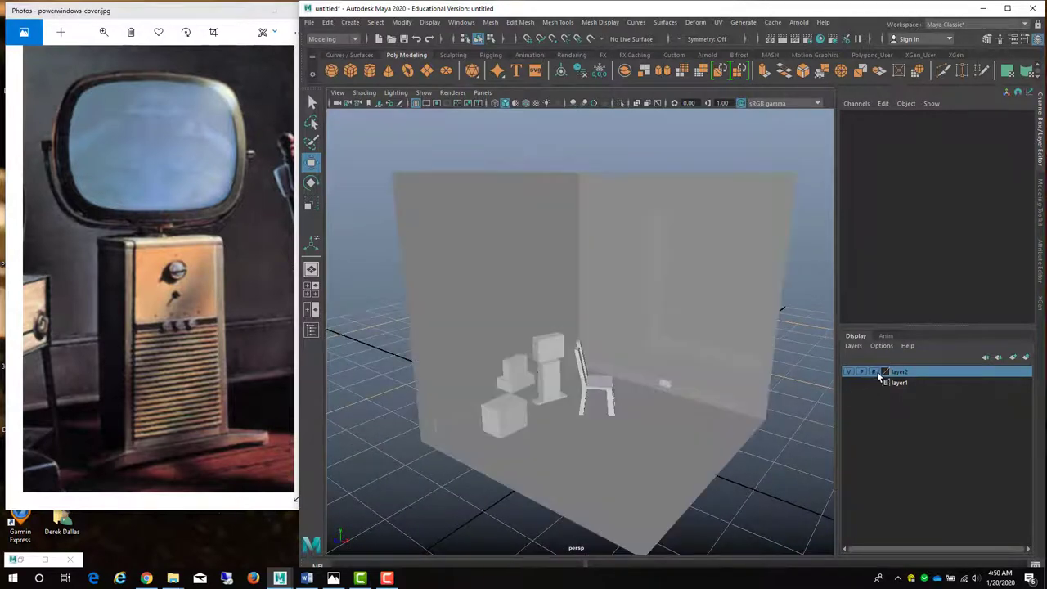
mouse_move(703, 277)
left_mouse_down()
mouse_move(596, 412)
mouse_move(406, 454)
left_mouse_up()
left_click_drag(734, 255, 408, 452)
key("ctrl+z")
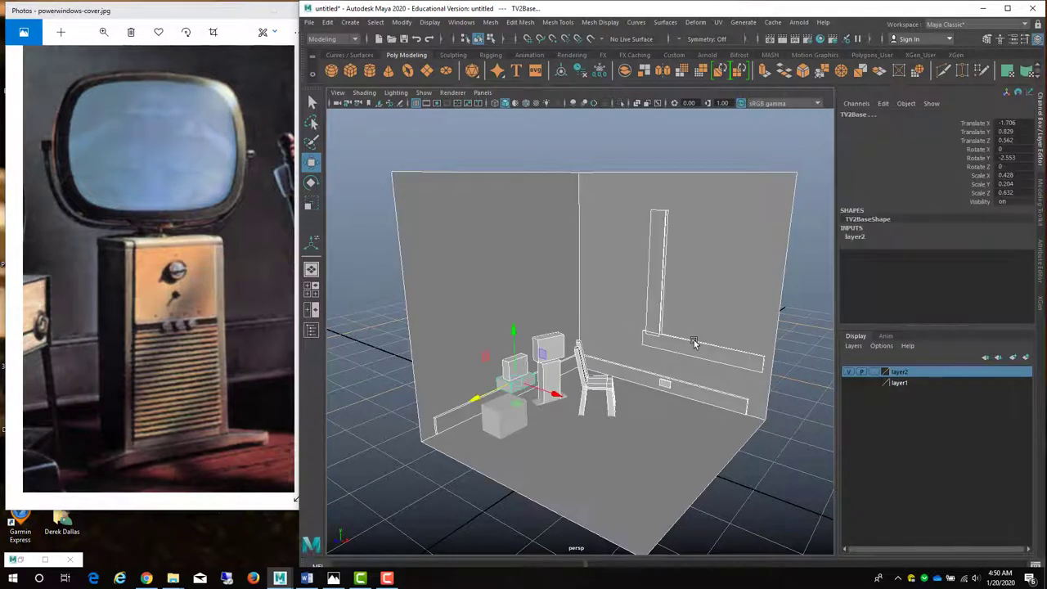
left_click(791, 357)
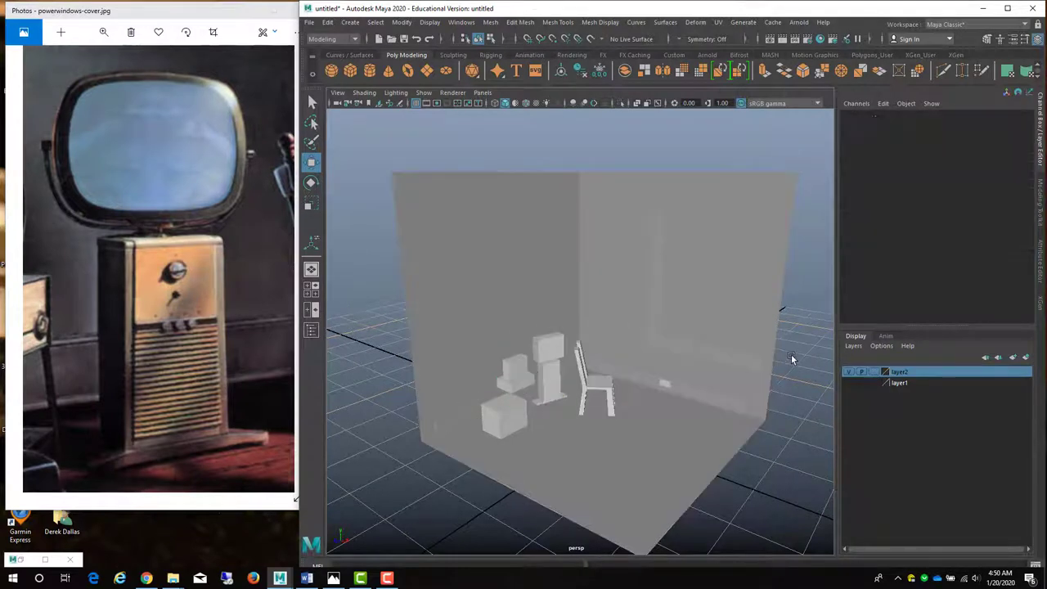
Cycle layer2 through its template and reference display types back to normal
left_click(874, 373)
left_click(874, 373)
left_click(875, 374)
left_click(875, 375)
Toggle layer2's visibility several times, leaving the whole room scene hidden over an empty grid
left_click(850, 372)
left_click(850, 372)
left_click(850, 372)
left_click(850, 372)
left_click(850, 372)
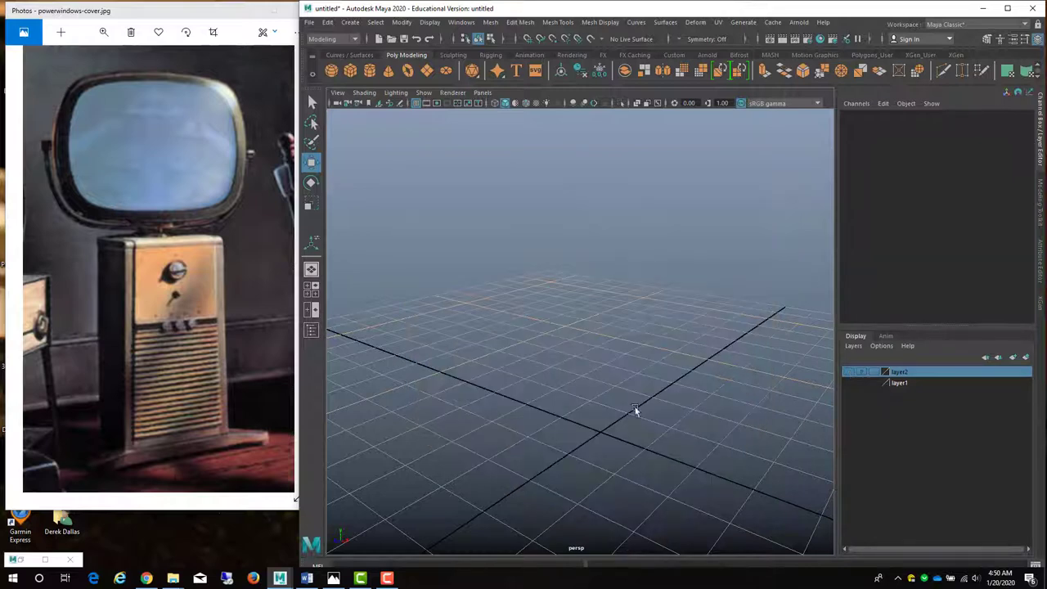
left_click_drag(613, 422, 592, 341, "alt")
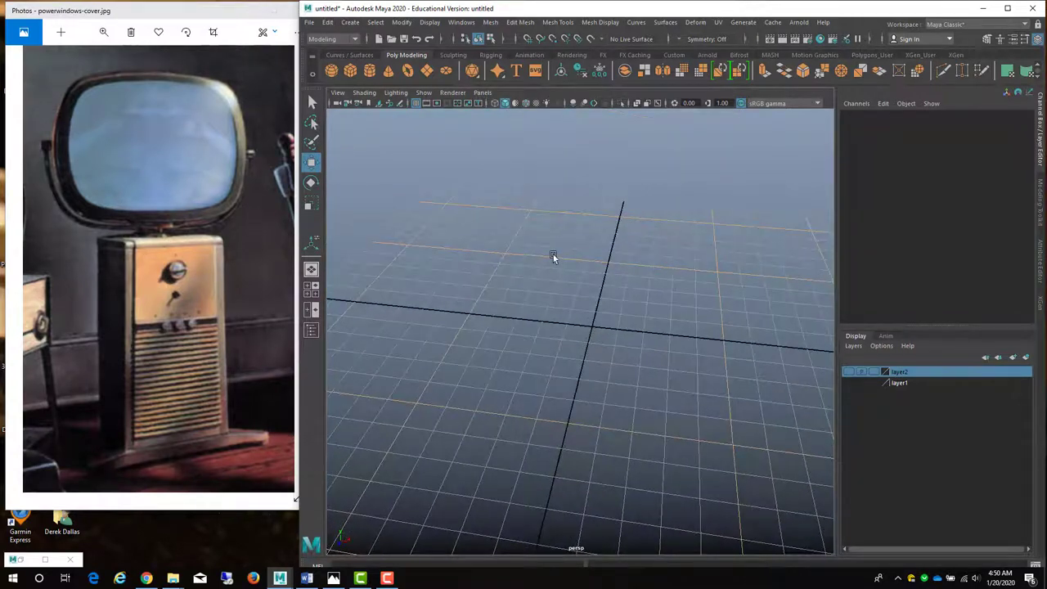
left_click_drag(685, 269, 715, 370, "alt")
right_click_drag(716, 369, 629, 356, "alt")
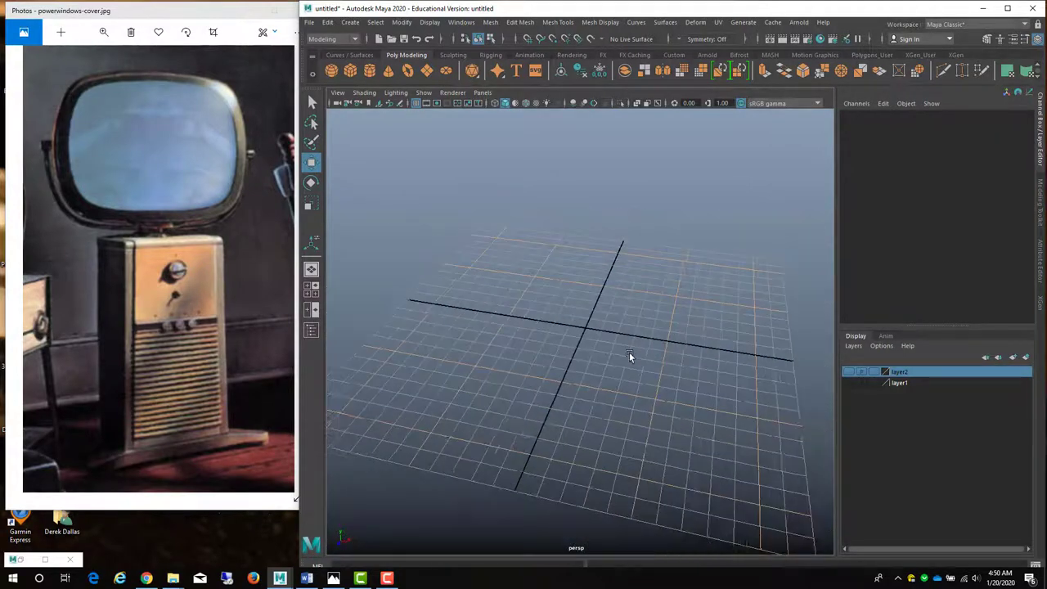
left_click(849, 371)
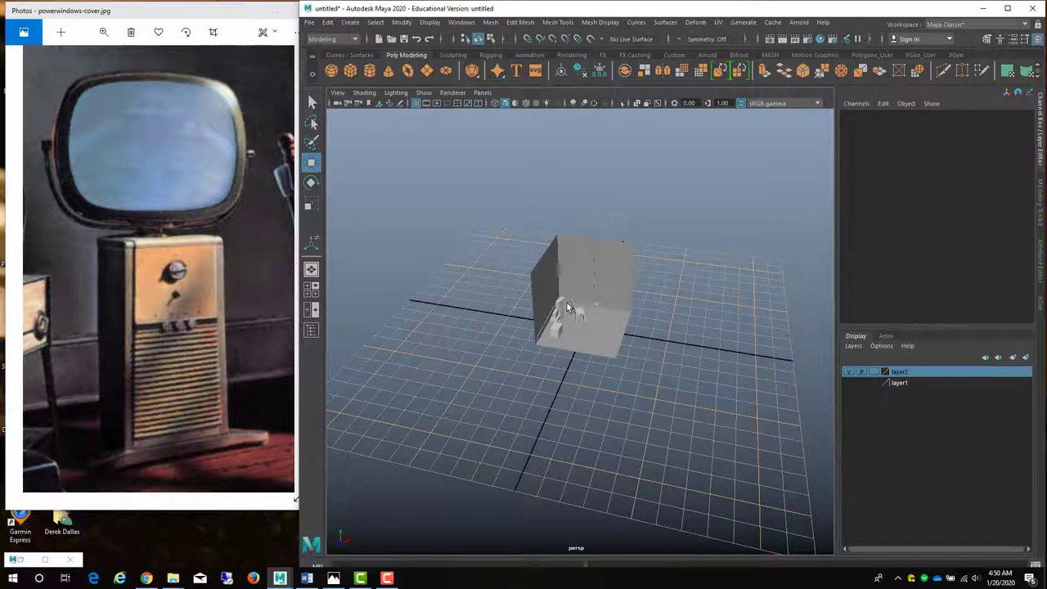
left_click(849, 373)
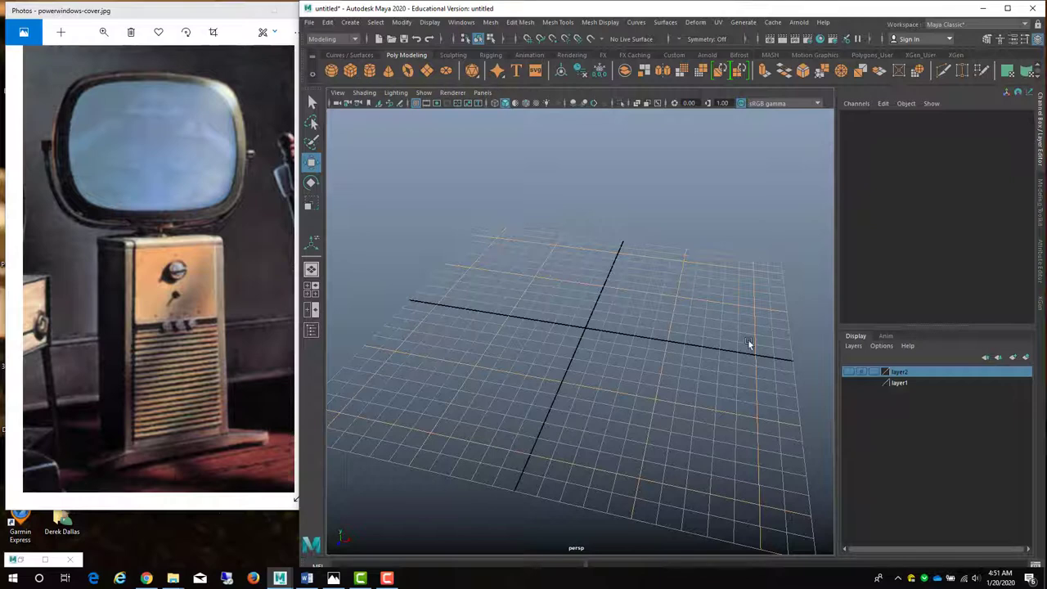
Create a polygon cube at the origin and raise it to about 0.53 on Y, resting it on the grid
left_click(350, 72)
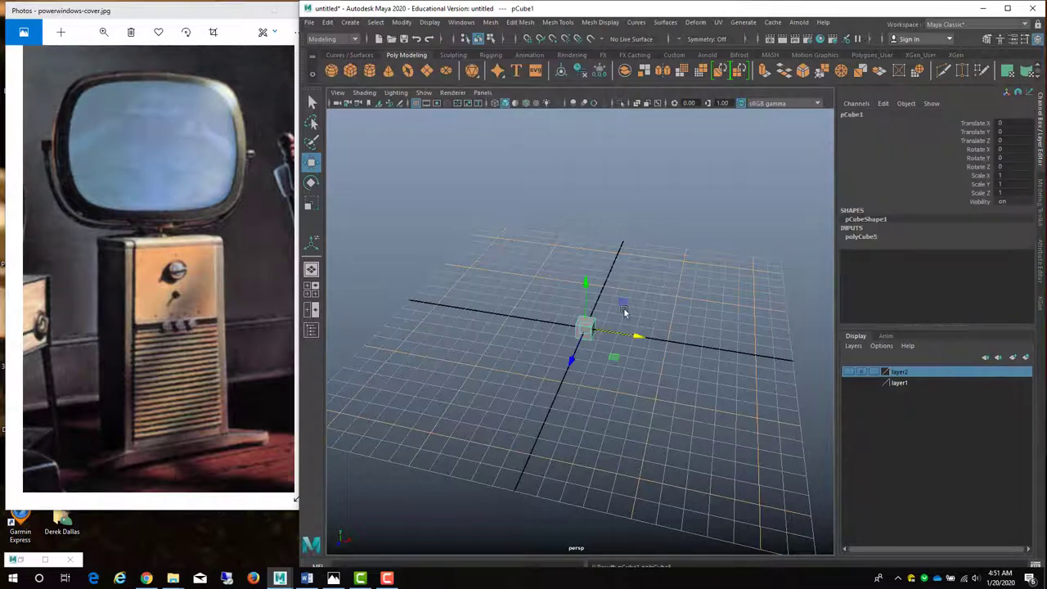
left_click_drag(606, 290, 608, 347, "alt")
left_click(874, 237)
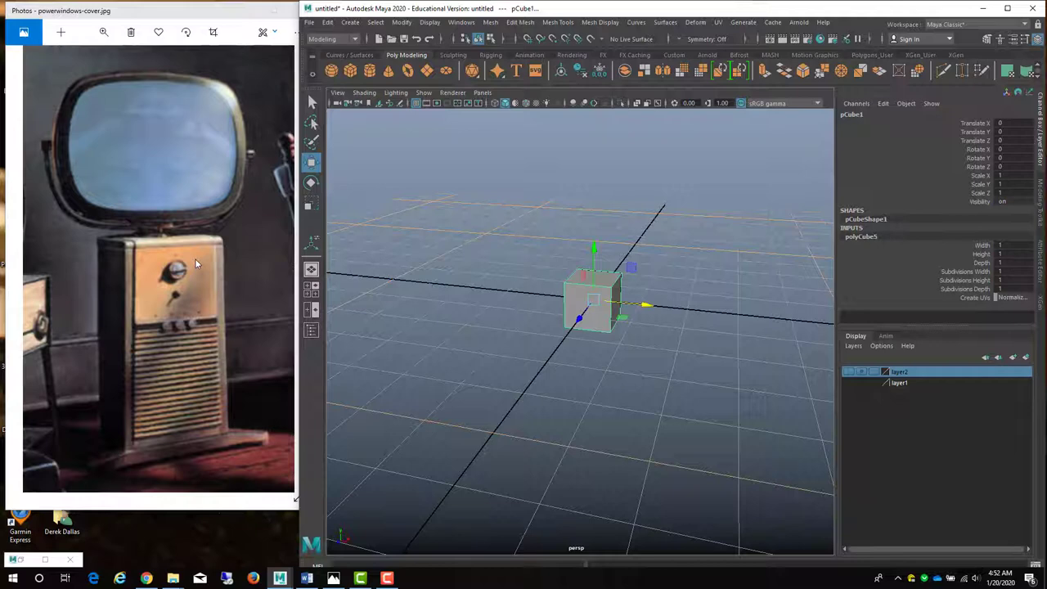
mouse_move(501, 358)
left_mouse_down("alt")
mouse_move(523, 357)
mouse_move(508, 358)
left_mouse_up("alt")
left_click_drag(603, 247, 619, 205)
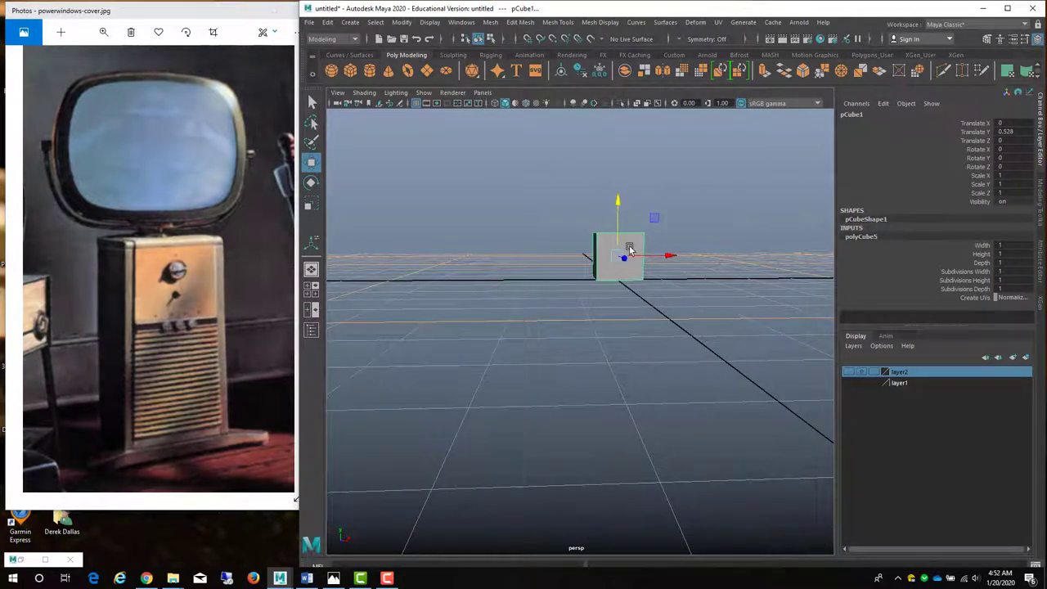
left_click_drag(629, 248, 623, 252, "alt")
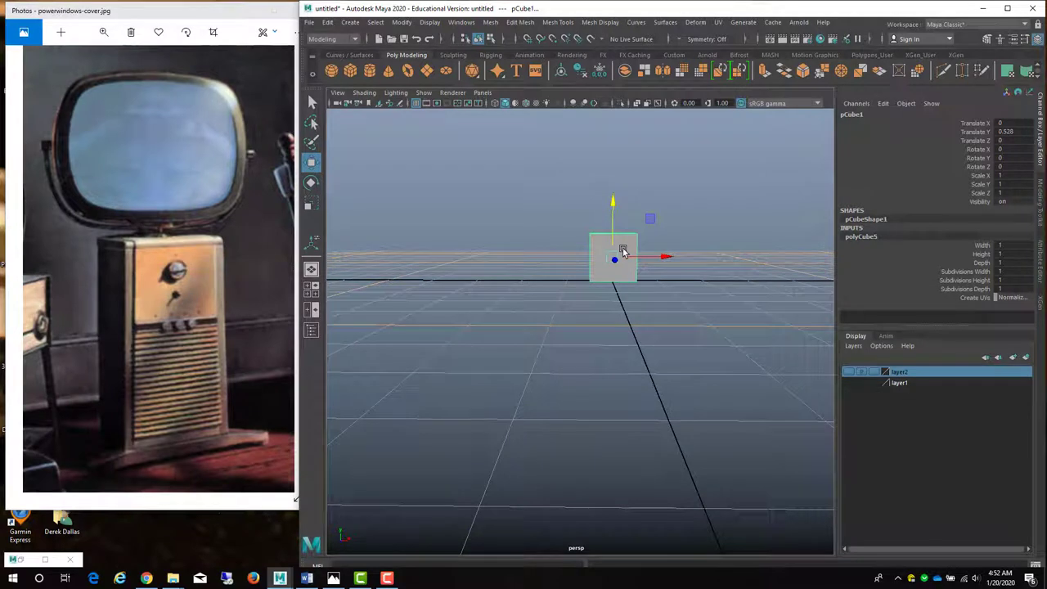
Scale the cube to about 2.41 in Y, raise it to Translate Y 1.19 above the grid, and deselect it
key("r")
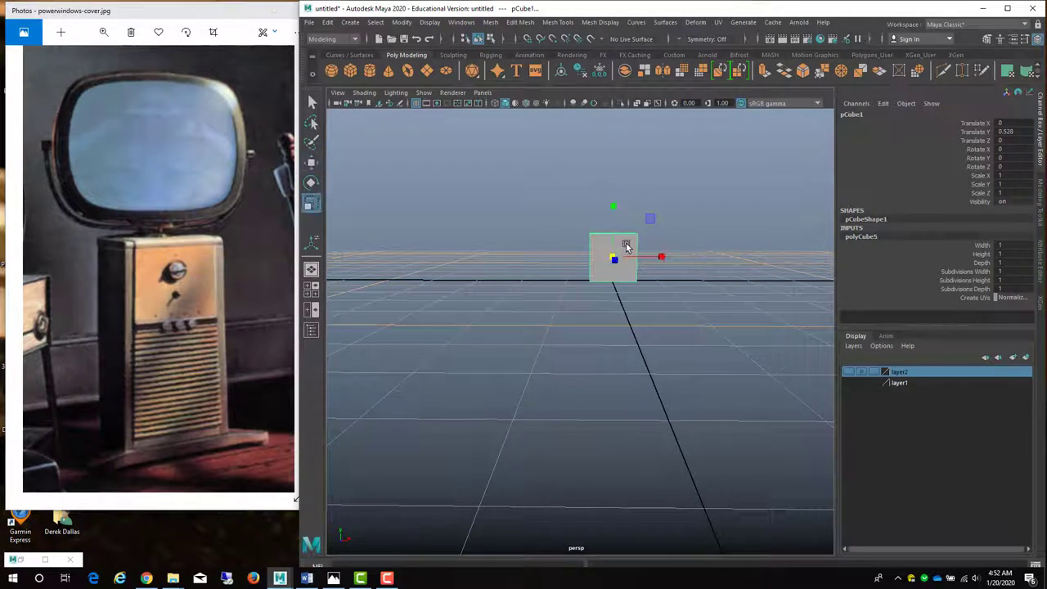
left_click_drag(613, 205, 613, 135)
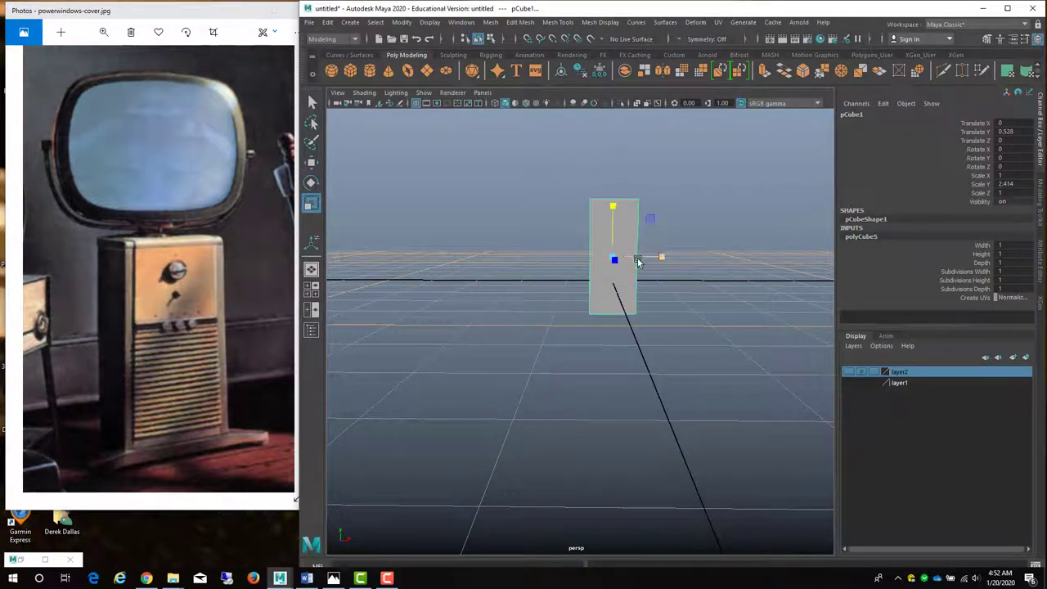
key("w")
left_click_drag(613, 204, 614, 170)
left_click_drag(611, 279, 487, 306, "alt")
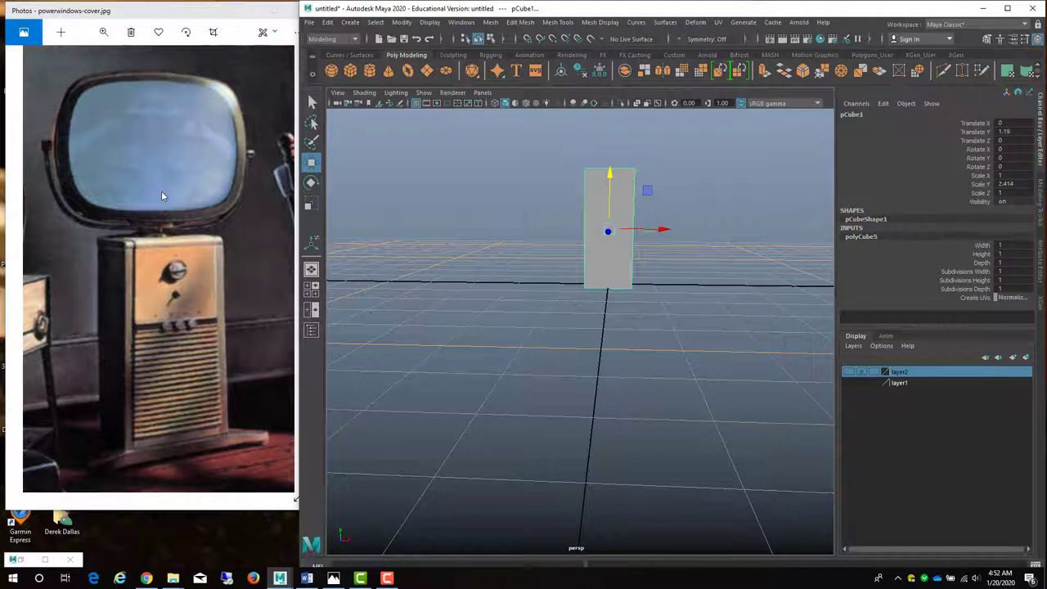
left_click(611, 280)
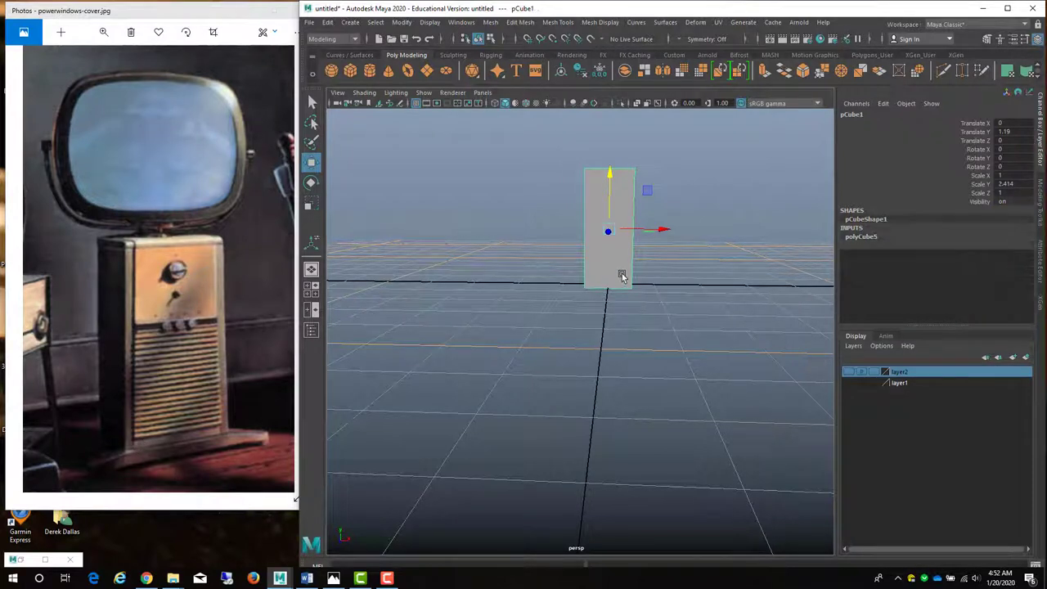
left_click(516, 286)
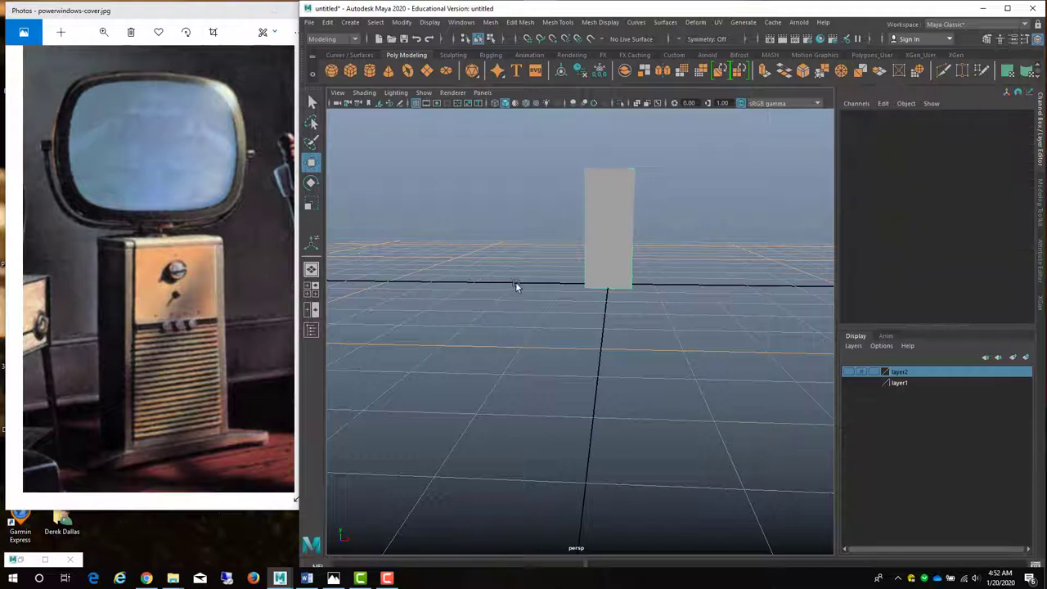
Show the four-view layout and import powerwindows-cover.jpg as an image plane in the front view
key("space")
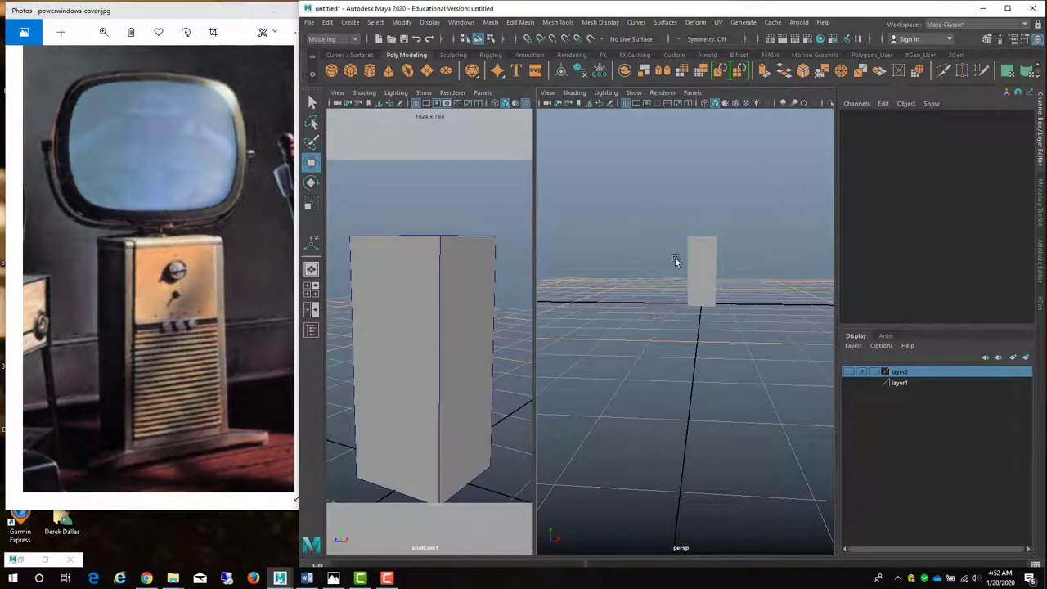
left_click(311, 289)
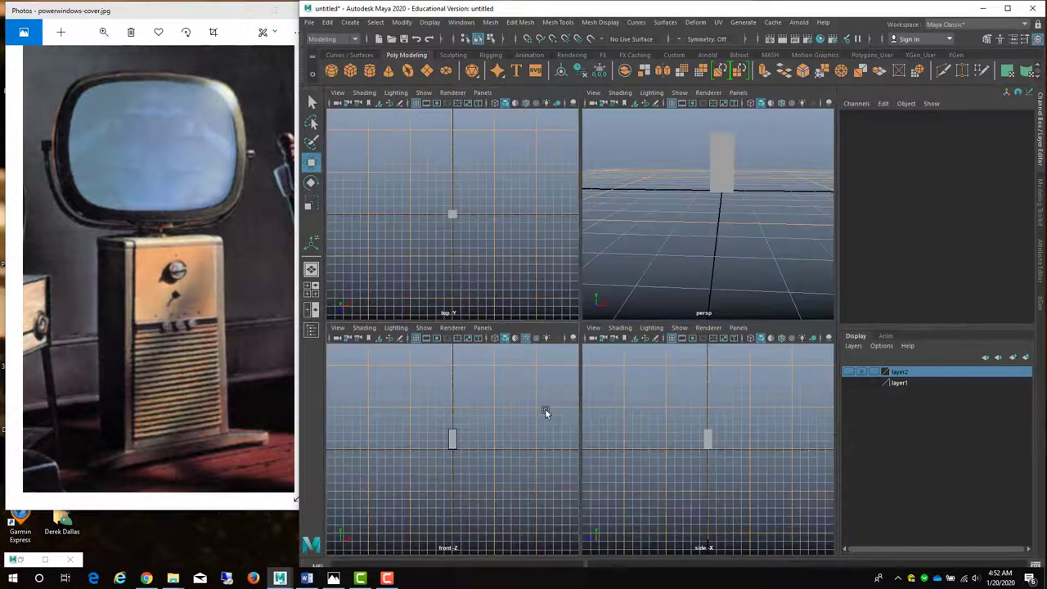
left_click(339, 328)
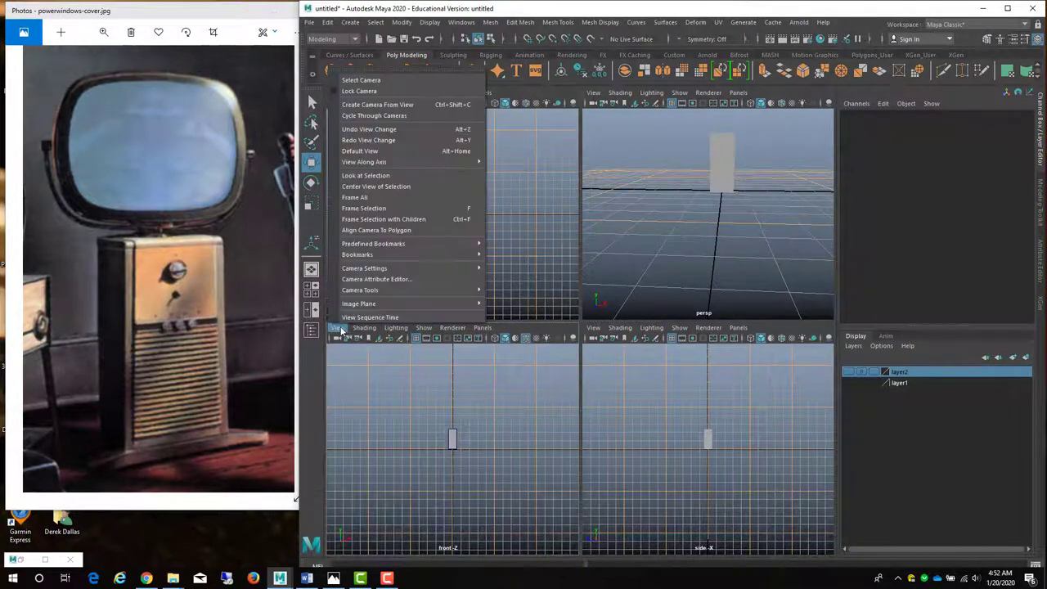
mouse_move(360, 305)
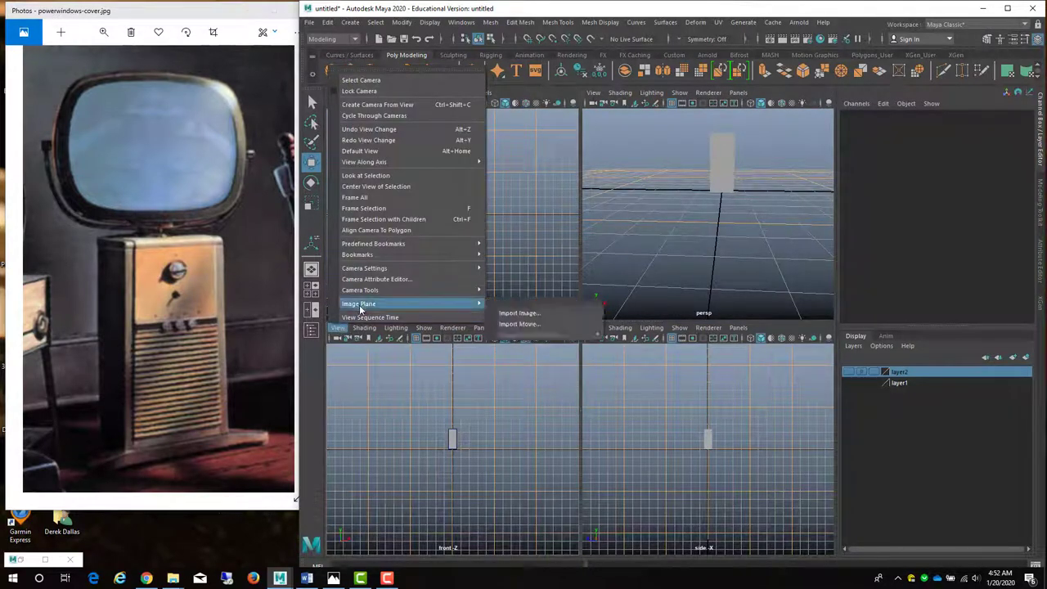
left_click(503, 317)
left_click(235, 186)
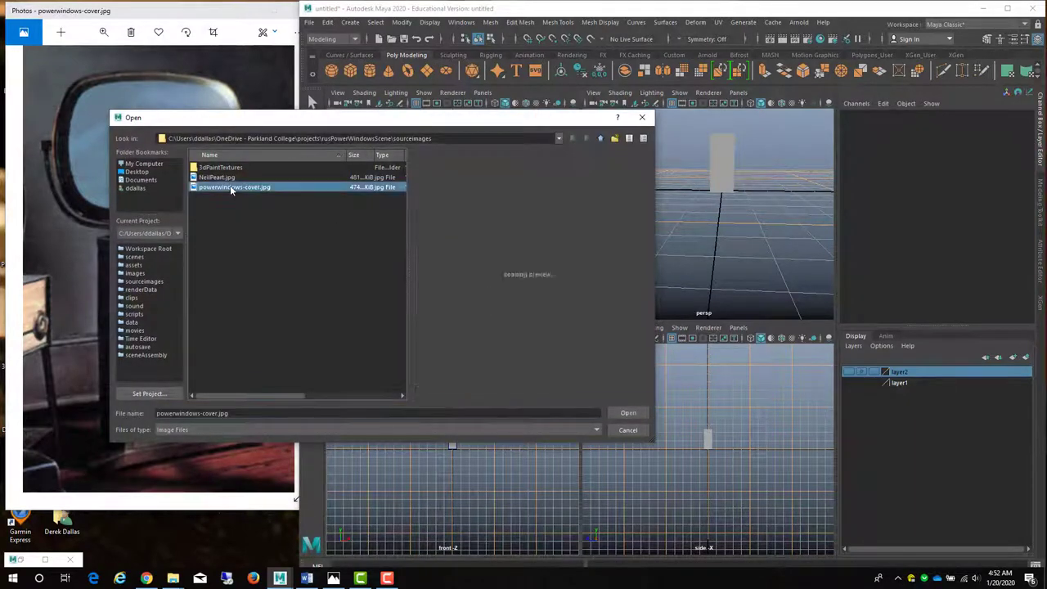
left_click(627, 414)
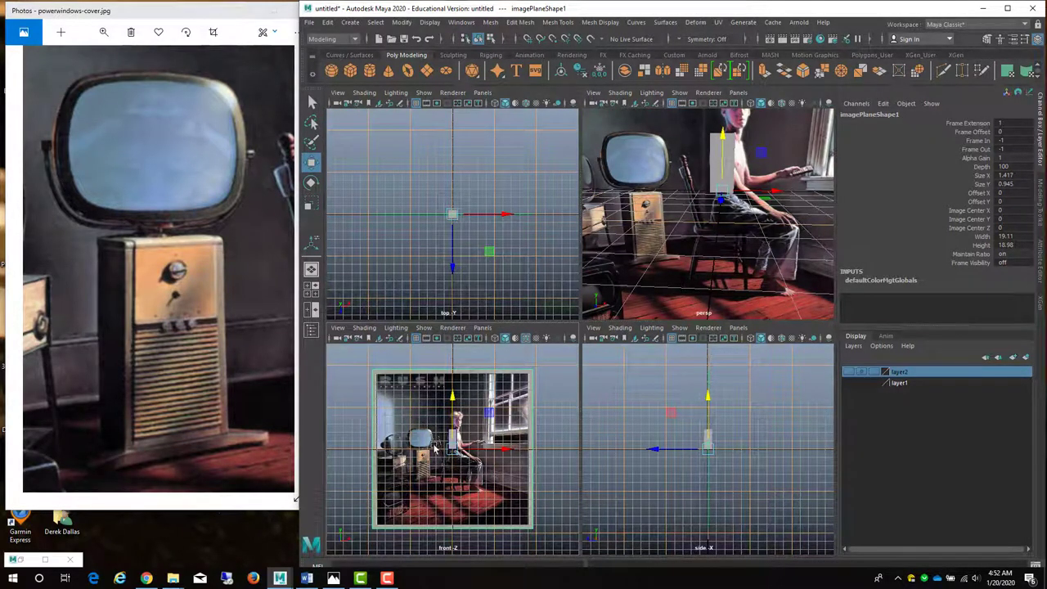
Hide the grid in the viewports and maximise the front view
left_click(436, 22)
left_click(442, 51)
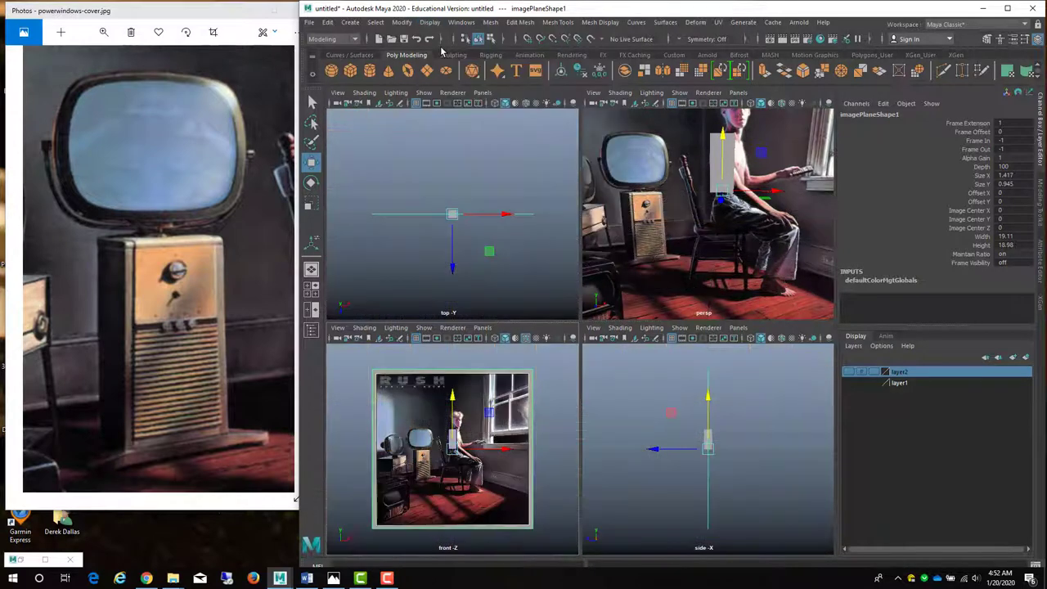
key("space")
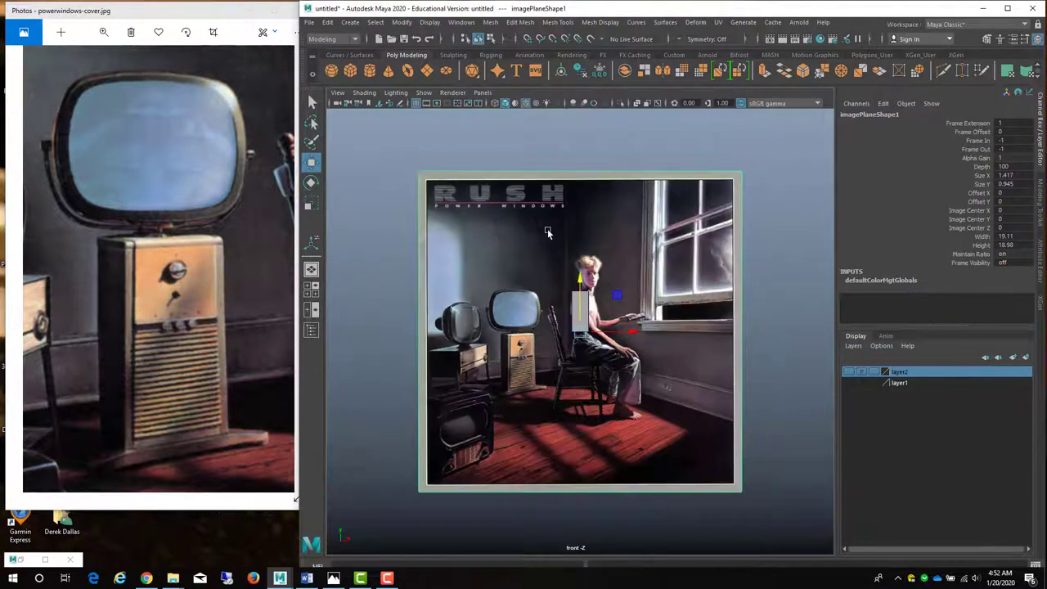
Move the image plane to about 3.355 in X and 3.097 in Y, placing the middle television's pedestal behind the box
left_click(529, 397)
left_click_drag(629, 336, 686, 334)
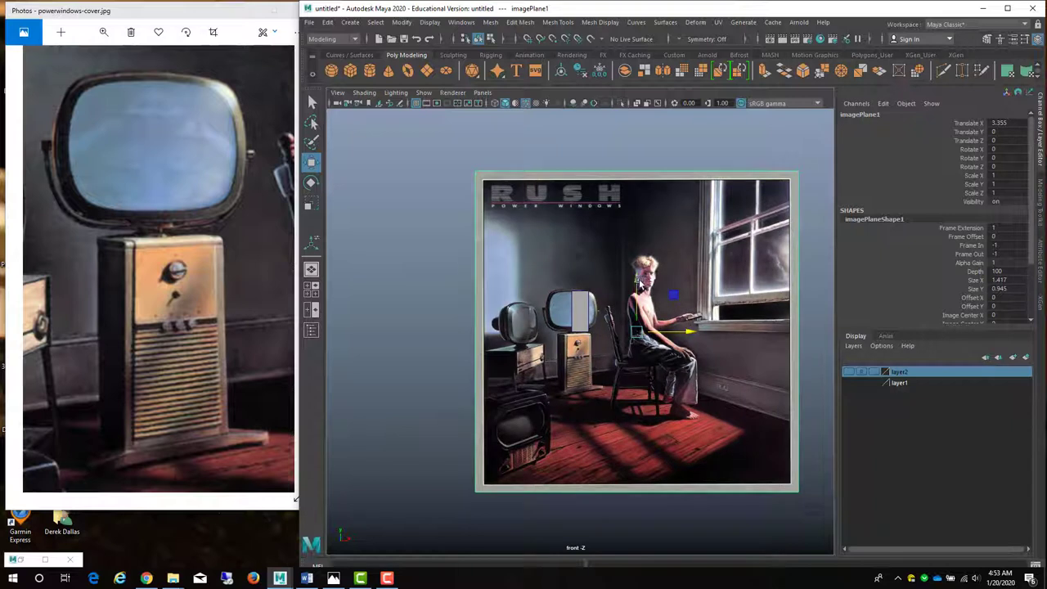
left_click_drag(637, 282, 632, 229)
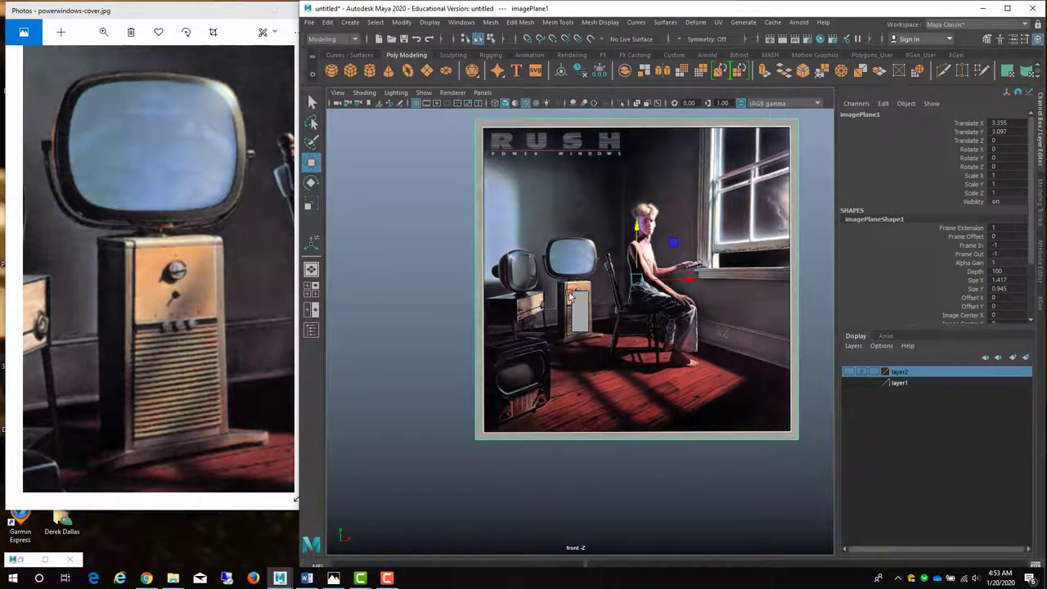
Shift the box to about -0.144 in X to line it up with the middle television's pedestal
scroll(568, 350, "up", 5)
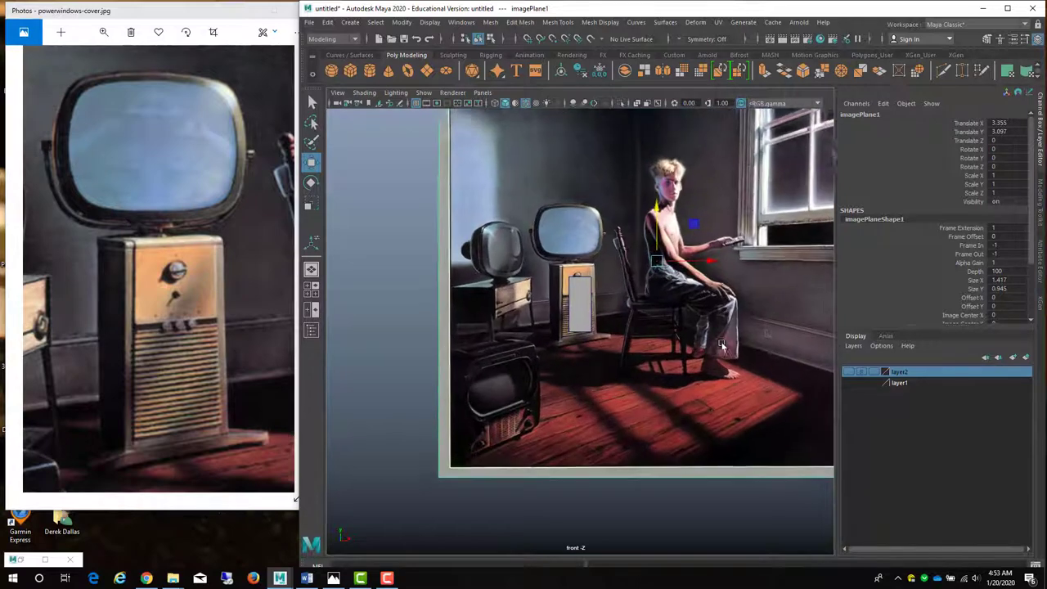
left_click(571, 302)
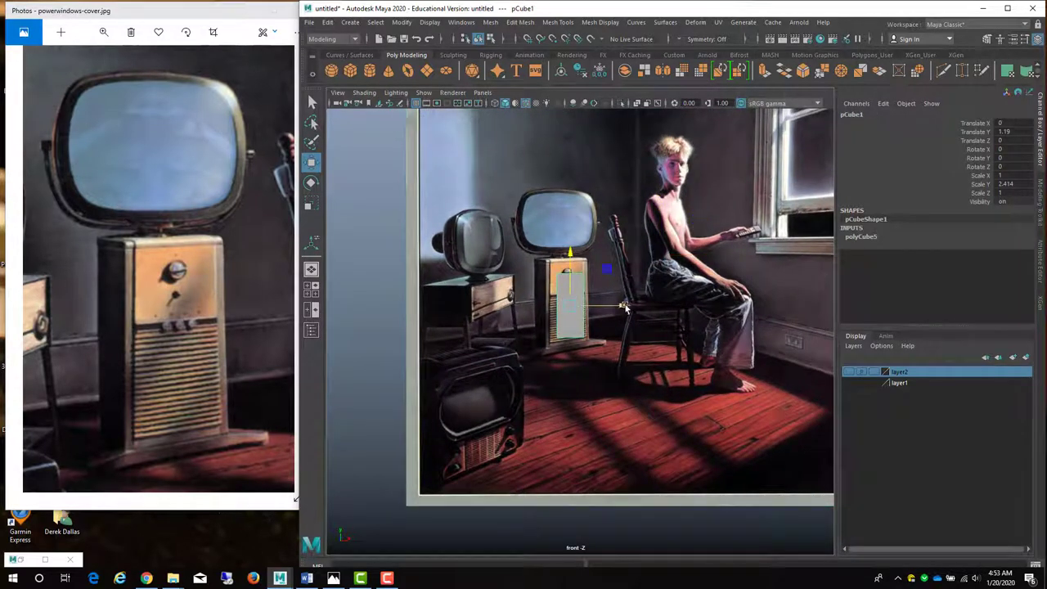
mouse_move(624, 307)
left_mouse_down()
mouse_move(685, 316)
mouse_move(621, 326)
left_mouse_up()
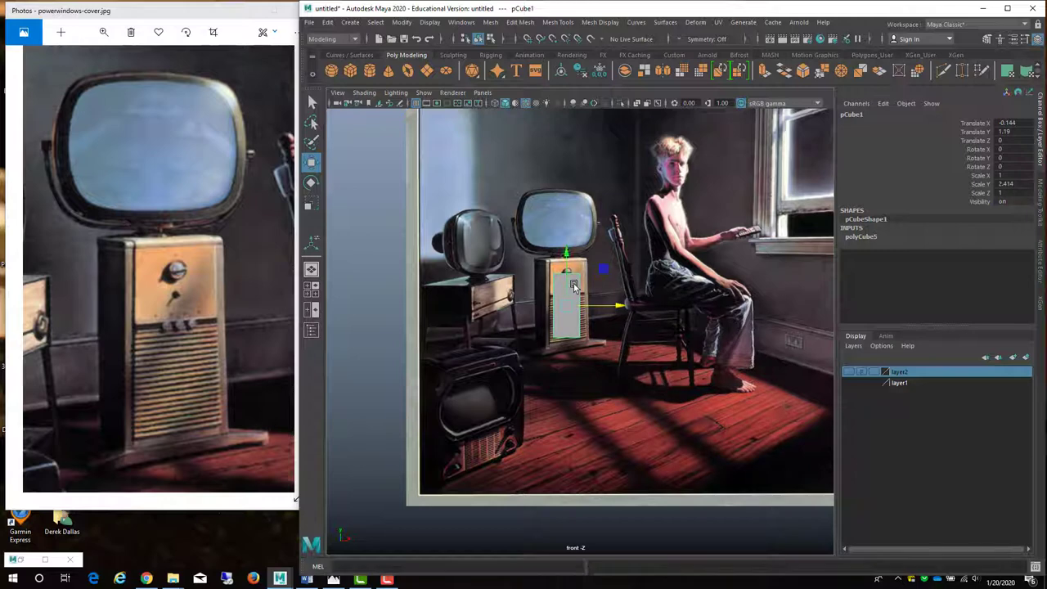
Move the box's top vertices up and its bottom vertices down to match the height of the pedestal's front face
right_click_drag(573, 281, 514, 278)
left_click_drag(488, 247, 625, 296)
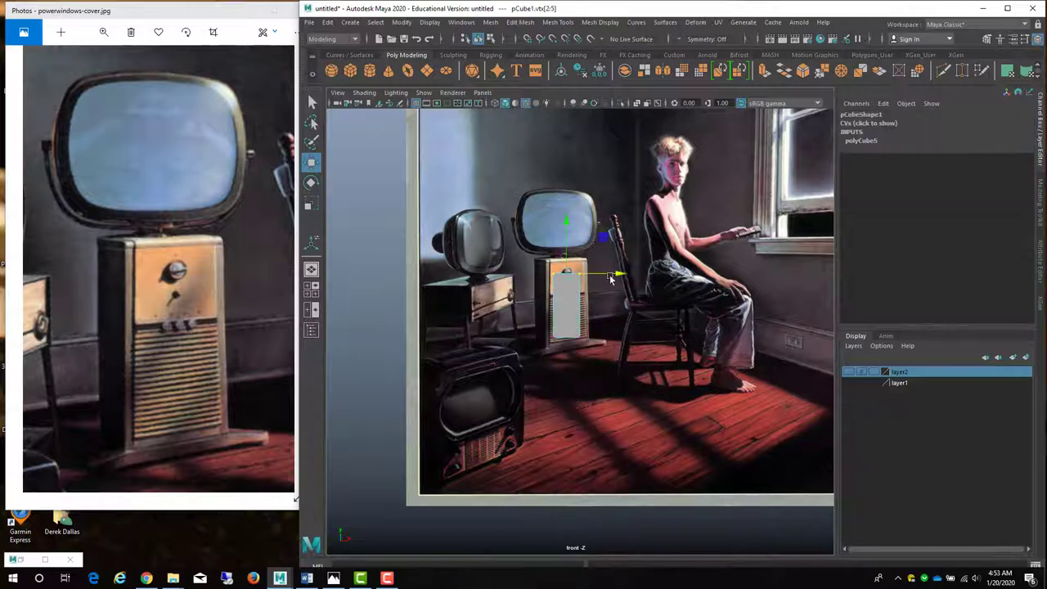
left_click_drag(566, 227, 566, 210)
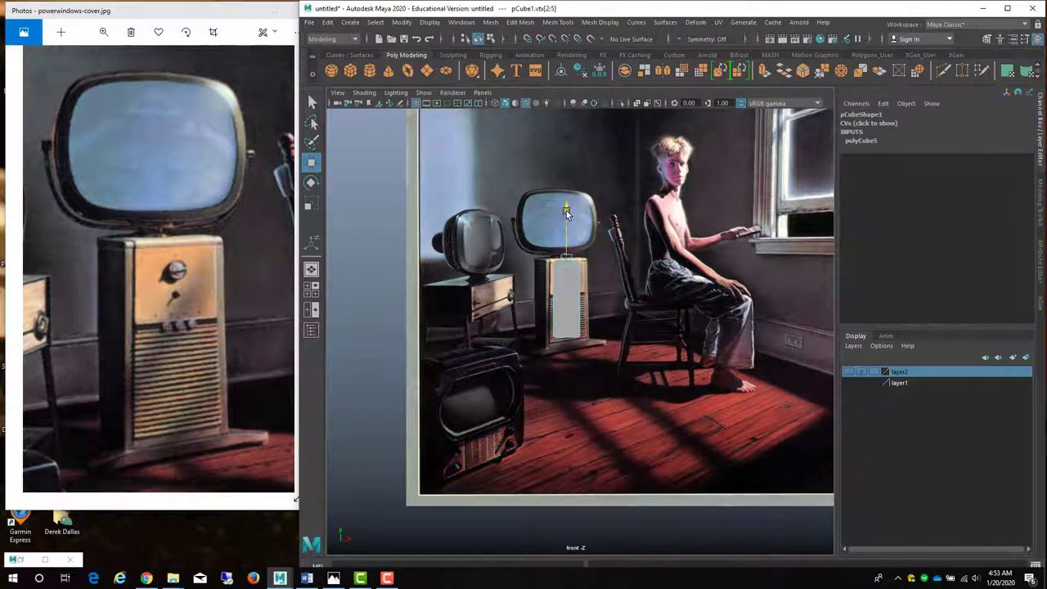
left_click_drag(520, 303, 649, 359)
left_click_drag(561, 282, 570, 296)
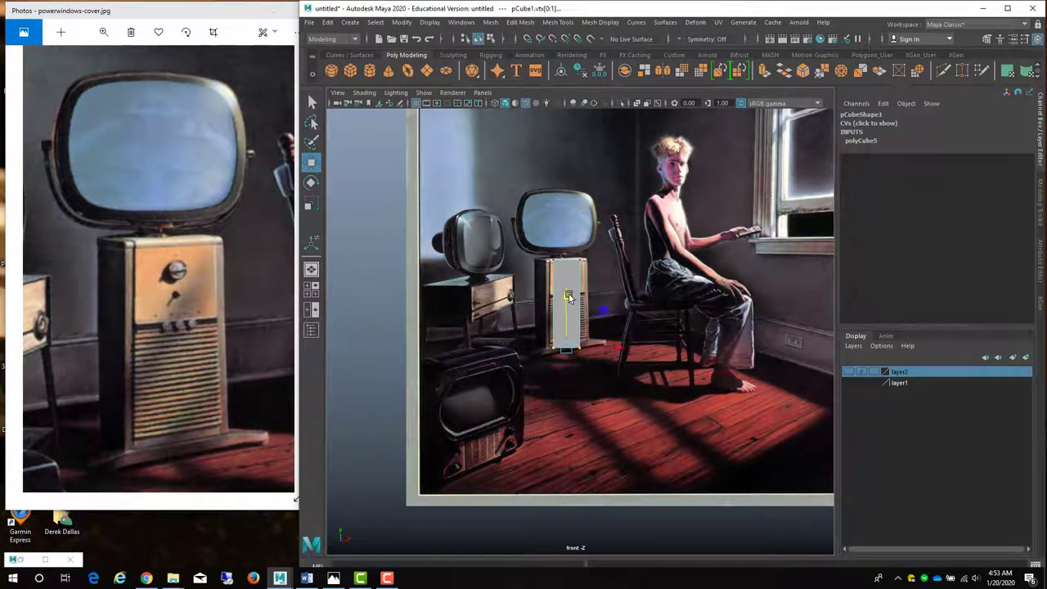
Move the box's left and right vertices out to the pedestal's front edges, and undo the extra shift of the lower-right corner
left_click_drag(533, 247, 565, 395)
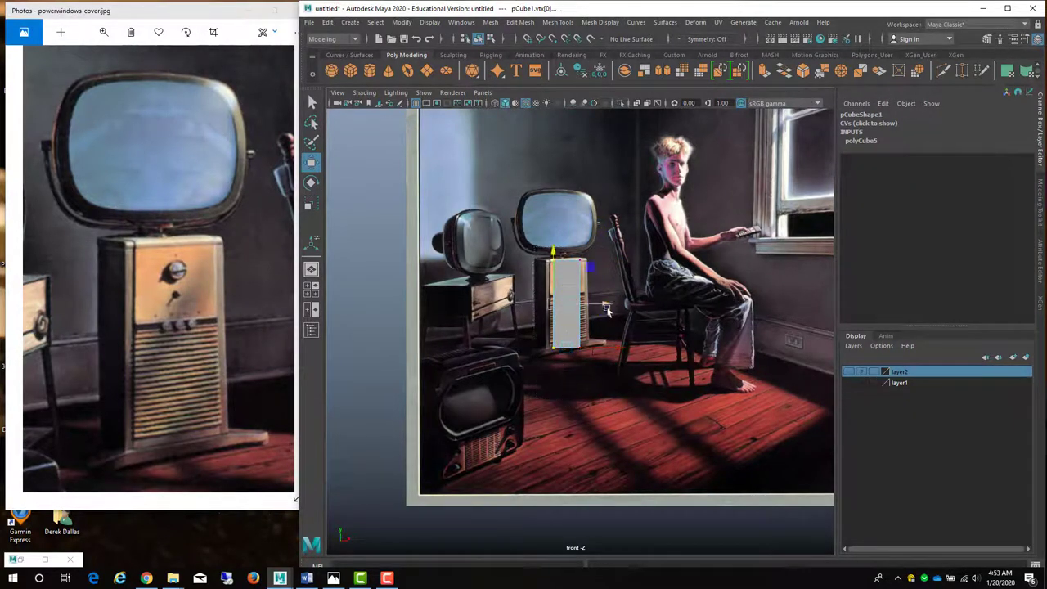
left_click_drag(606, 309, 597, 306)
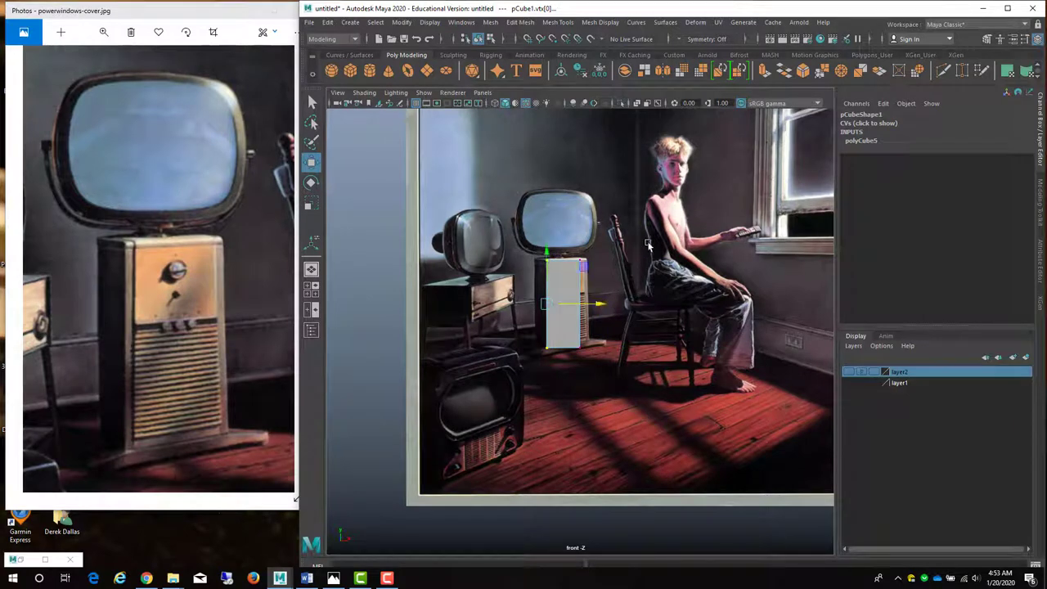
left_click_drag(646, 246, 582, 373)
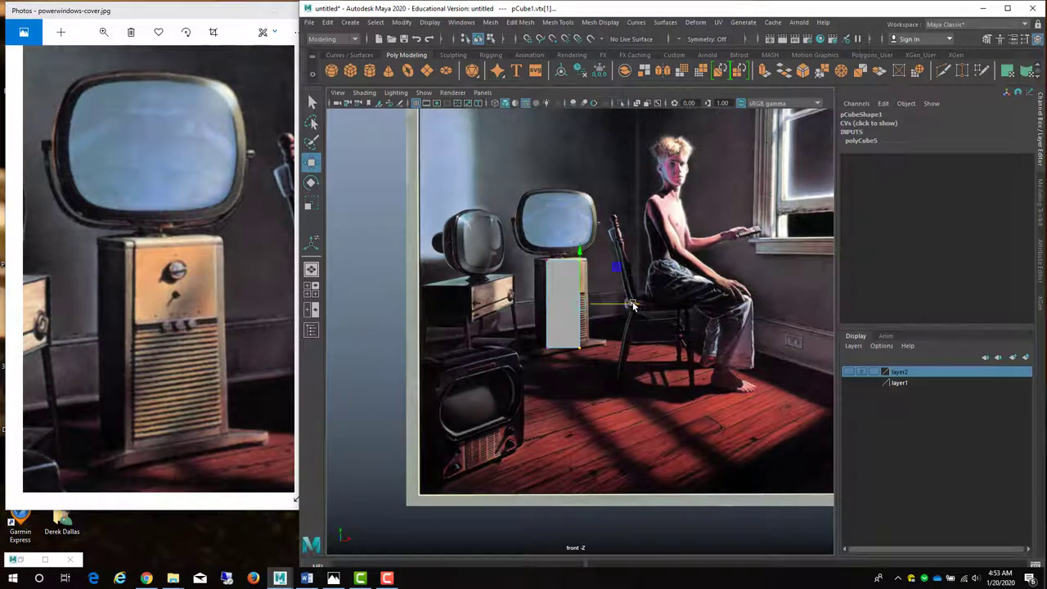
left_click_drag(633, 306, 553, 381)
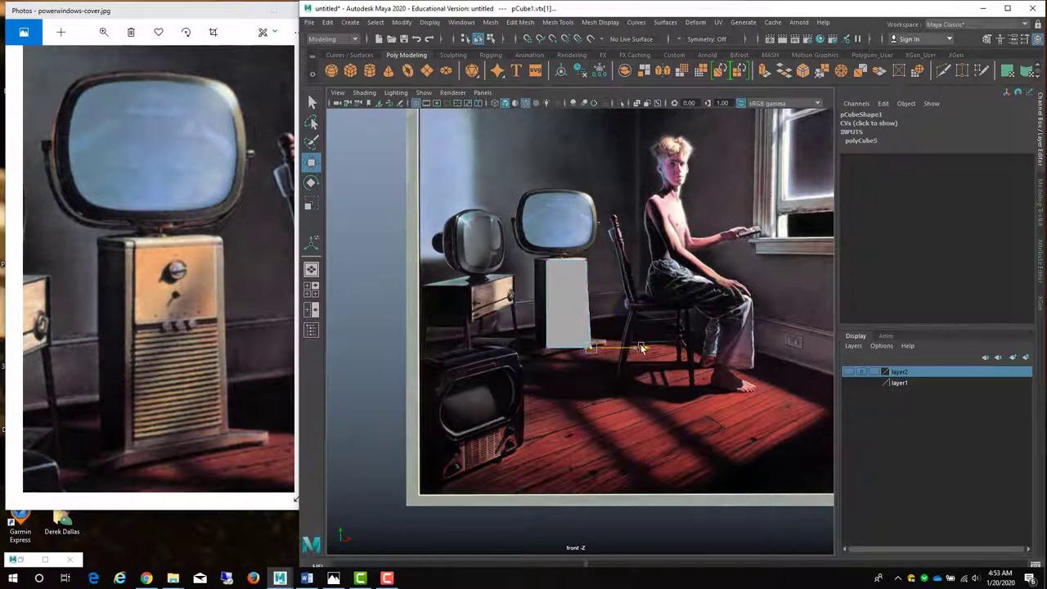
left_click_drag(641, 346, 643, 348)
key("ctrl+z")
left_click(585, 251)
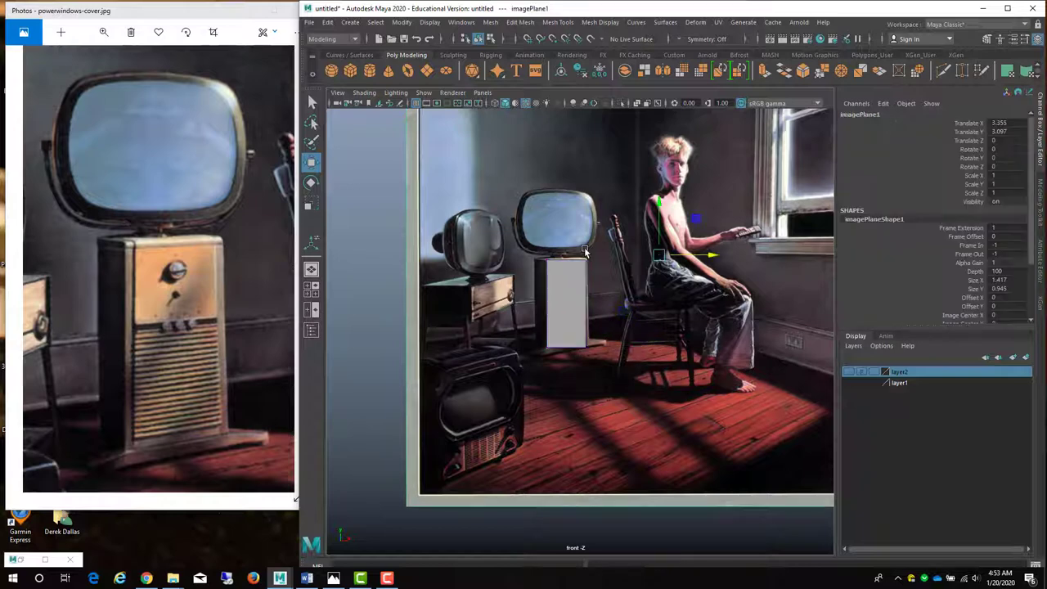
Move the box off the pedestal image, along X to about 1.891
left_click(561, 285)
scroll(537, 331, "up", 3)
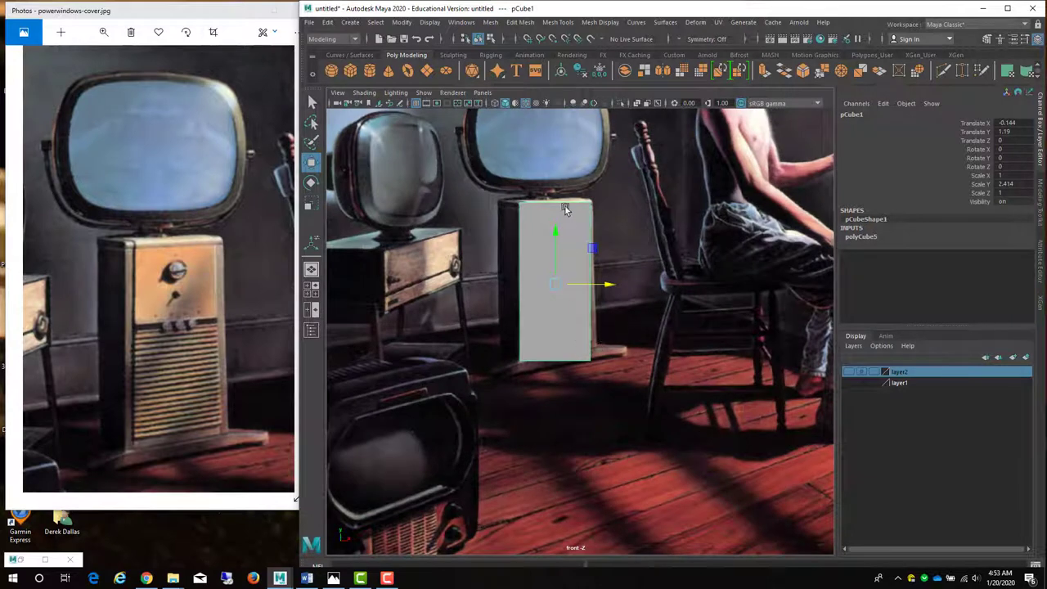
left_click_drag(610, 285, 705, 286)
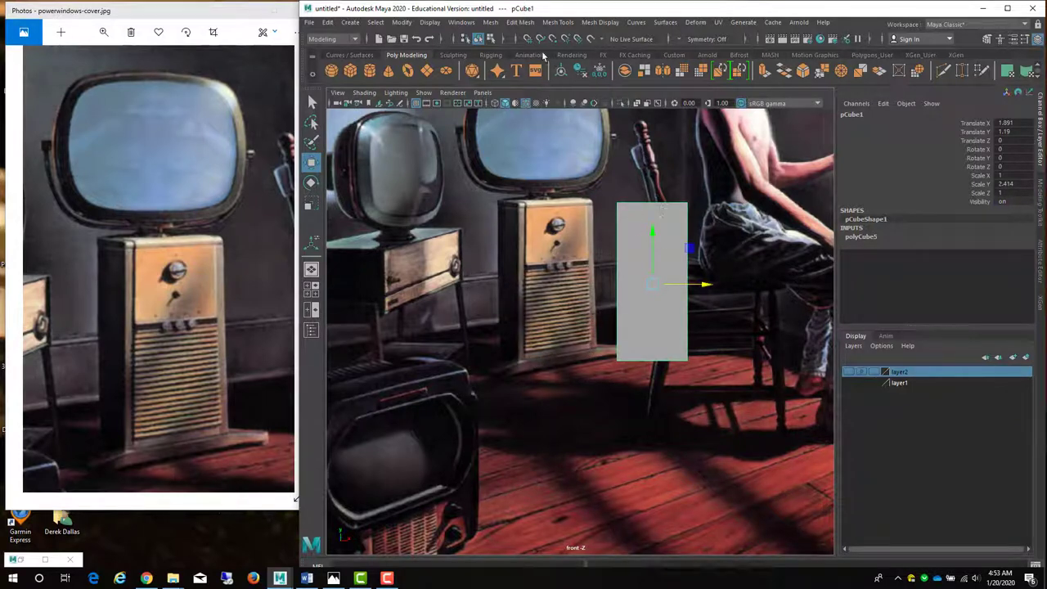
Insert two vertical edge loops in the box, one close to its left edge and one close to its right edge
left_click(528, 23)
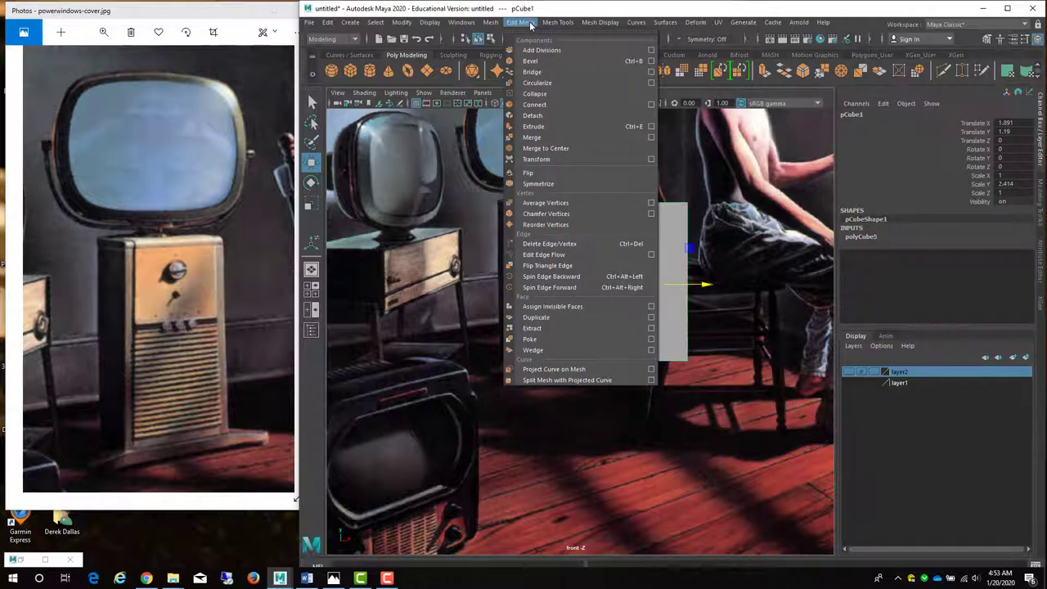
mouse_move(557, 26)
left_click(566, 105)
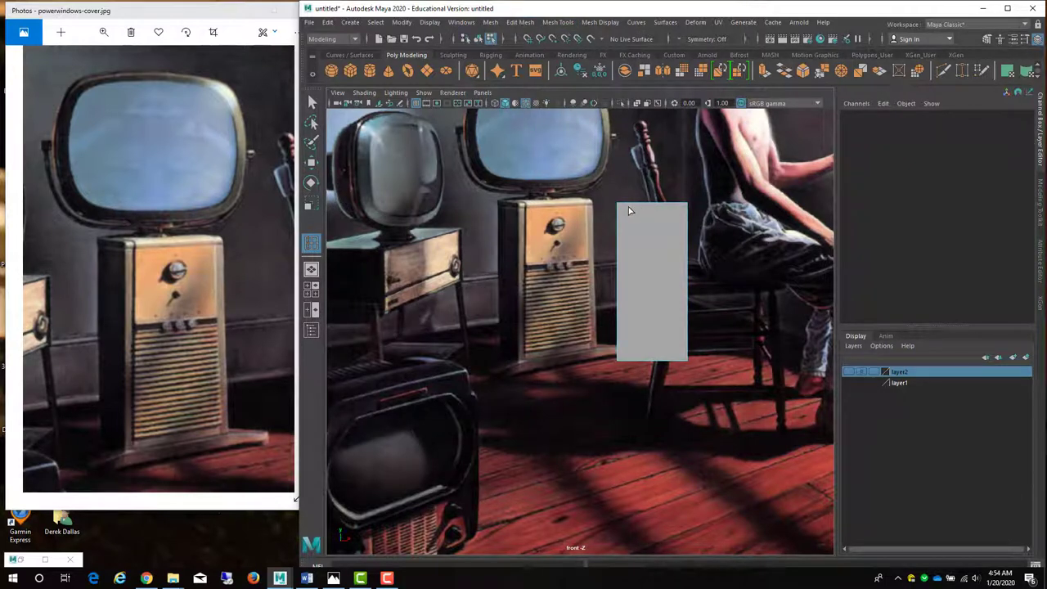
left_click(628, 207)
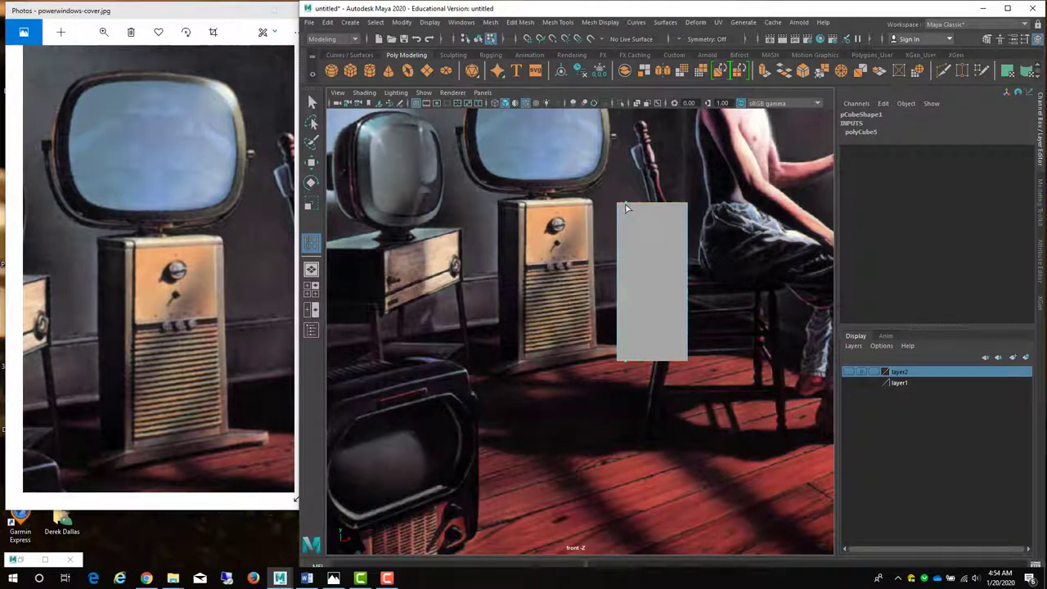
left_click(625, 205)
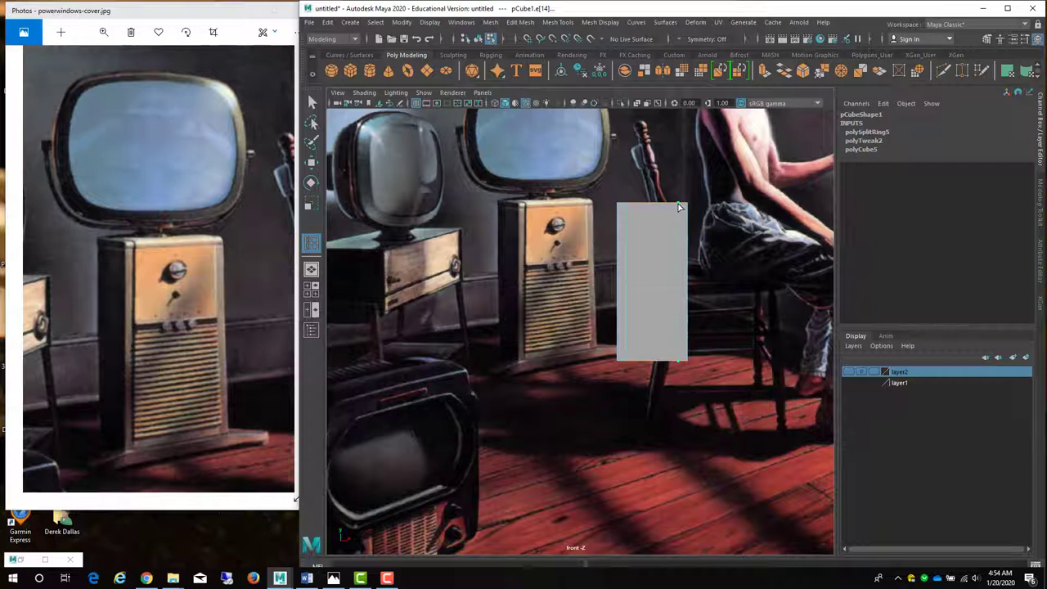
left_click(678, 206)
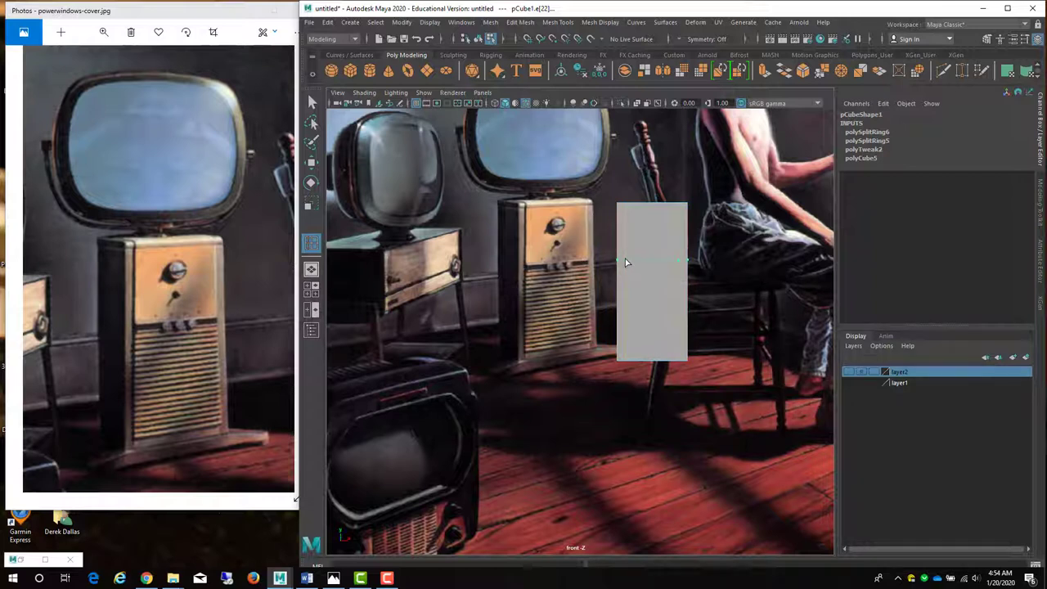
Insert horizontal edge loops in the box: two close together level with the panel-grille division, one near the bottom and one near the top
left_click_drag(625, 260, 626, 267)
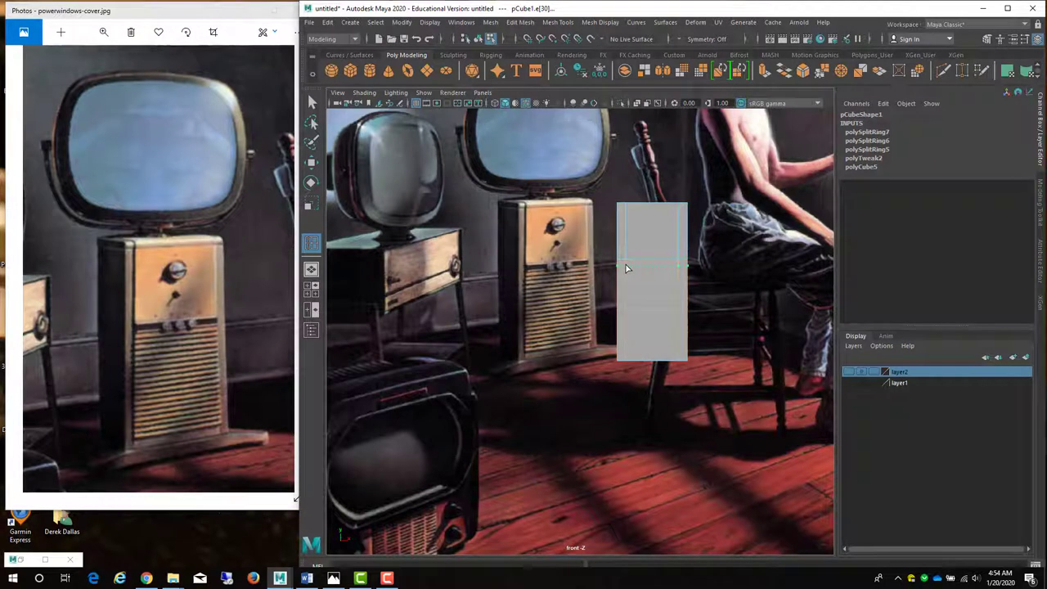
left_click(627, 268)
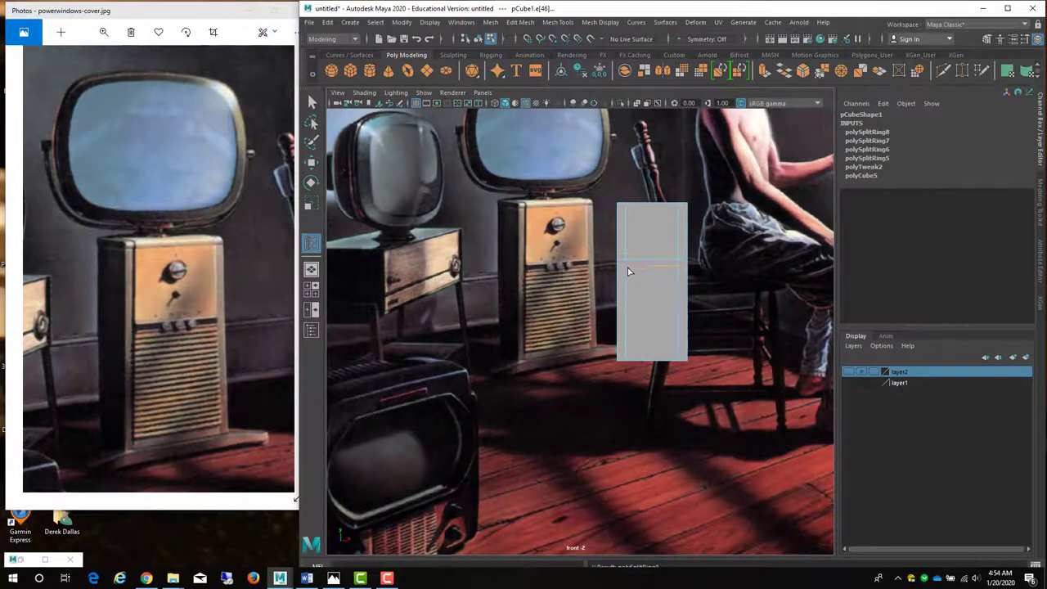
left_click(627, 353)
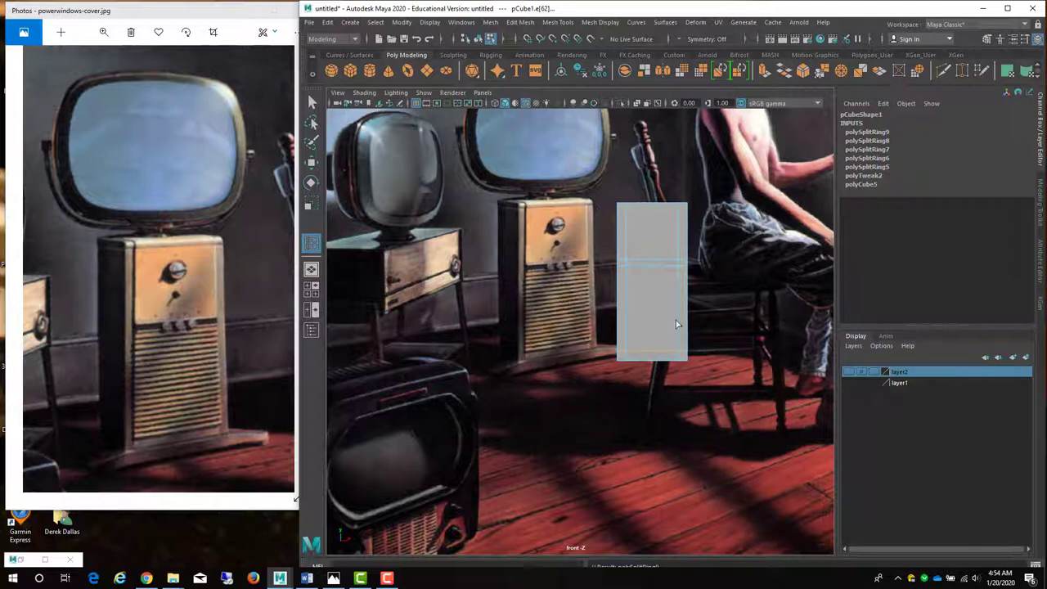
left_click(632, 216)
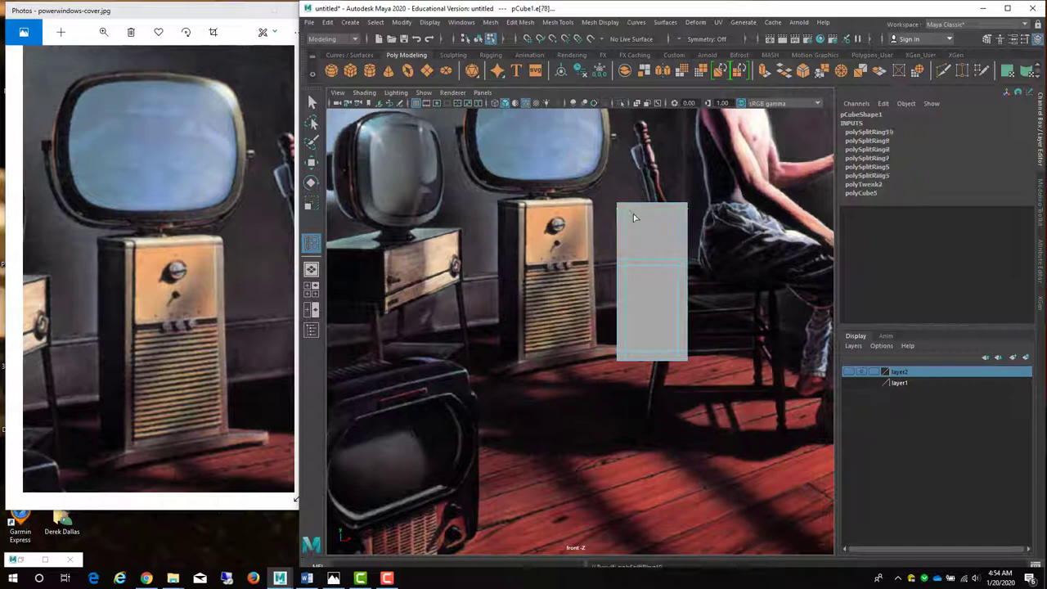
key("q")
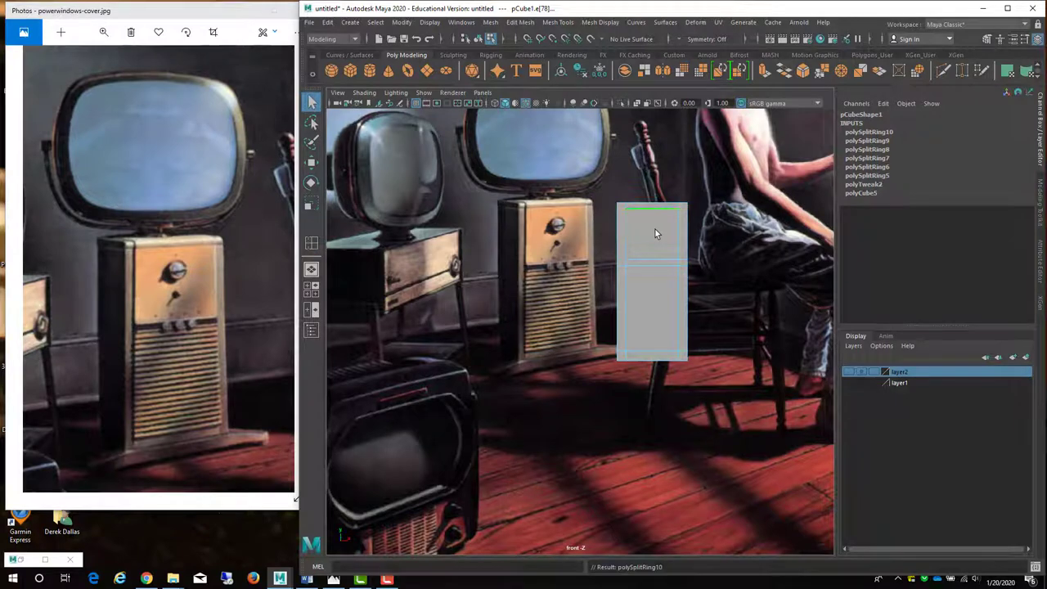
right_click_drag(655, 229, 657, 249)
left_click(655, 236)
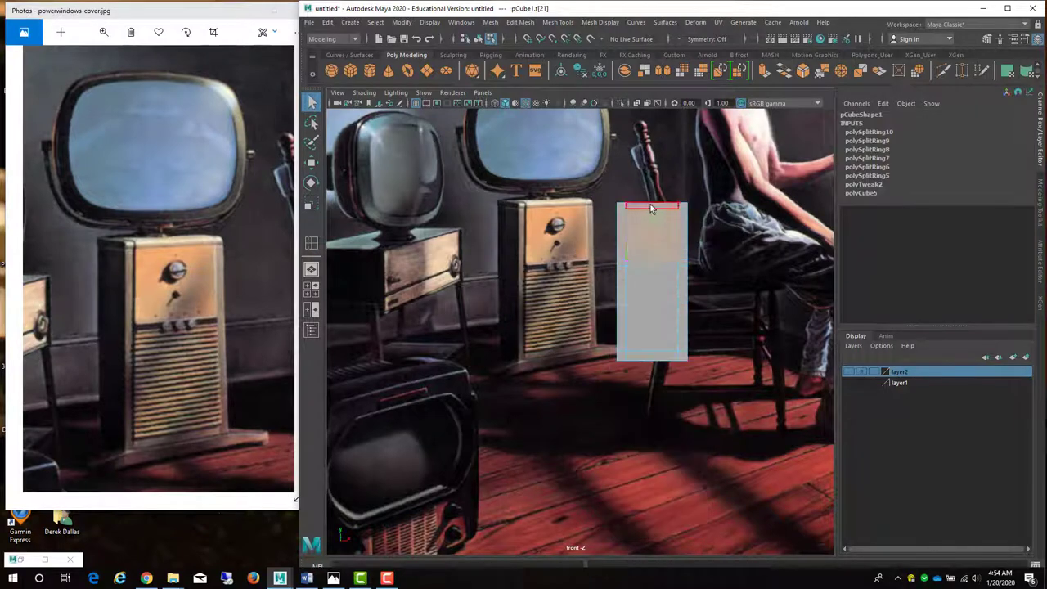
key("super")
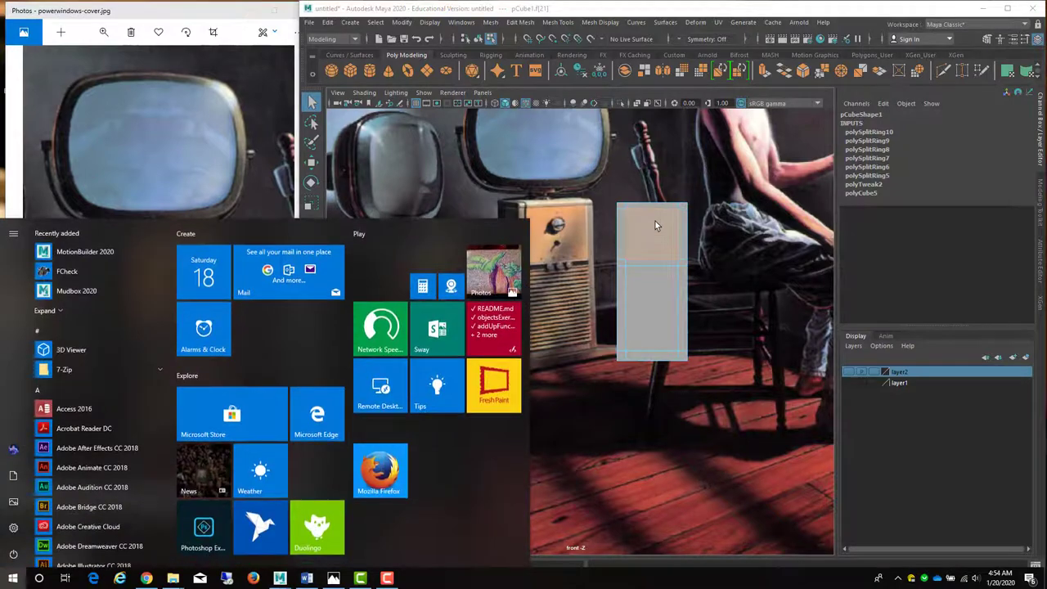
key("super")
key("space")
key("space")
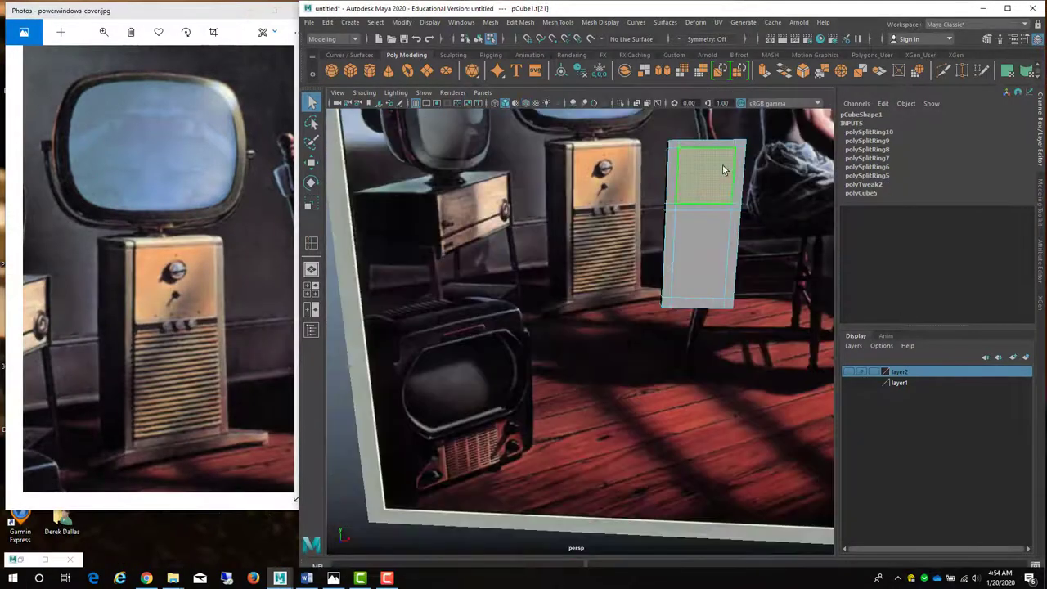
left_click_drag(703, 189, 641, 215, "alt")
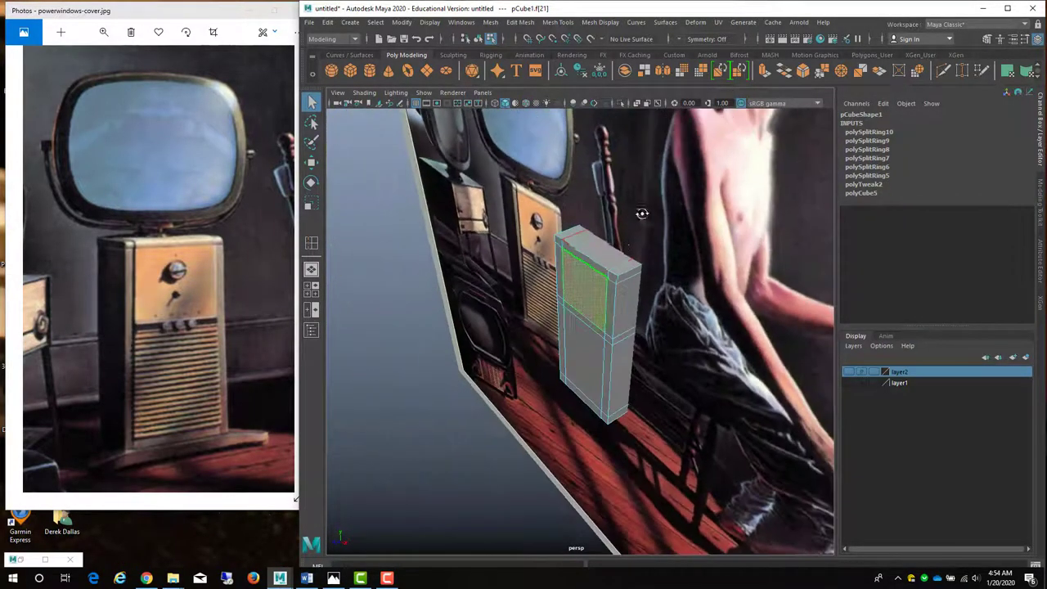
left_click(595, 256)
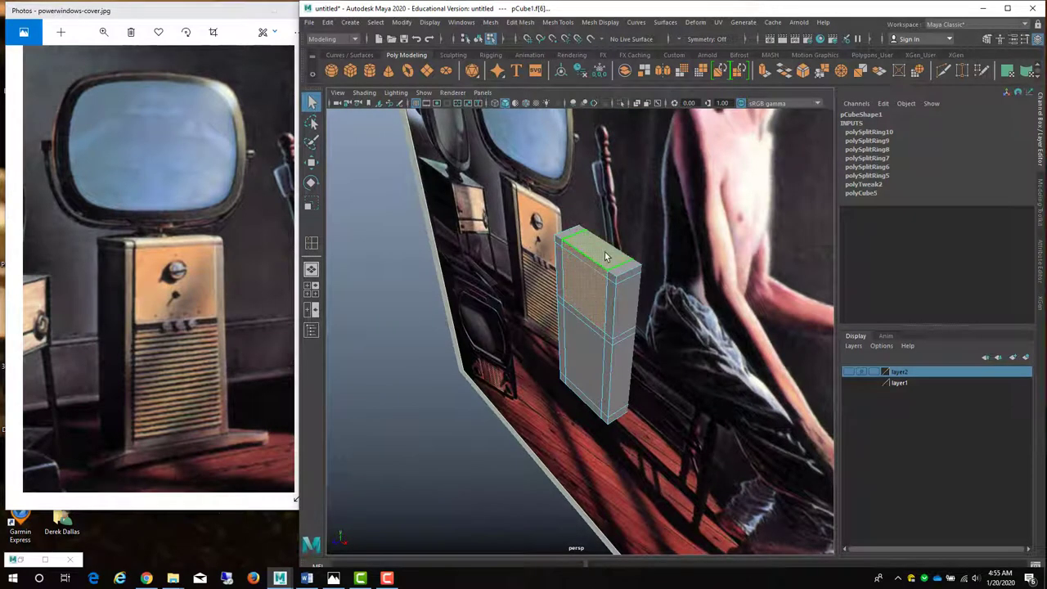
left_click(608, 186)
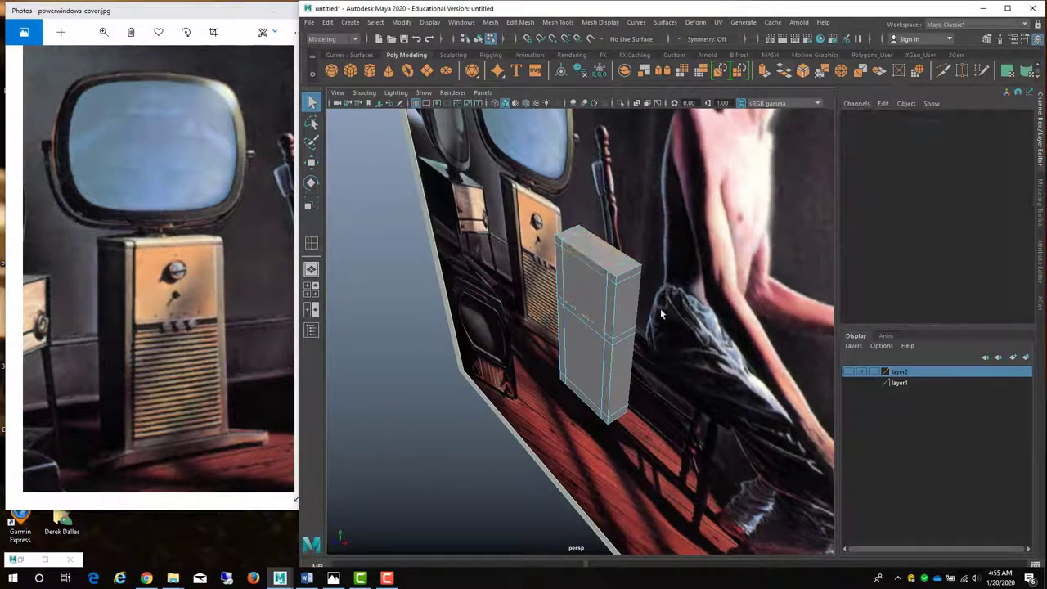
Show the four-view layout and select the image plane with the Move tool active
key("space")
scroll(691, 176, "down", 5)
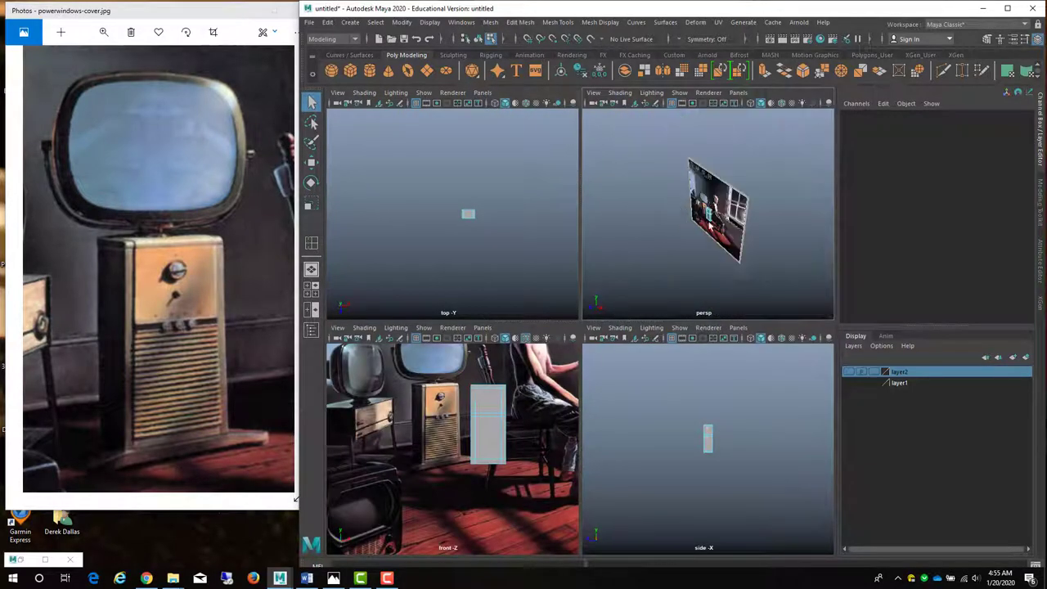
right_click_drag(733, 207, 775, 208)
key("w")
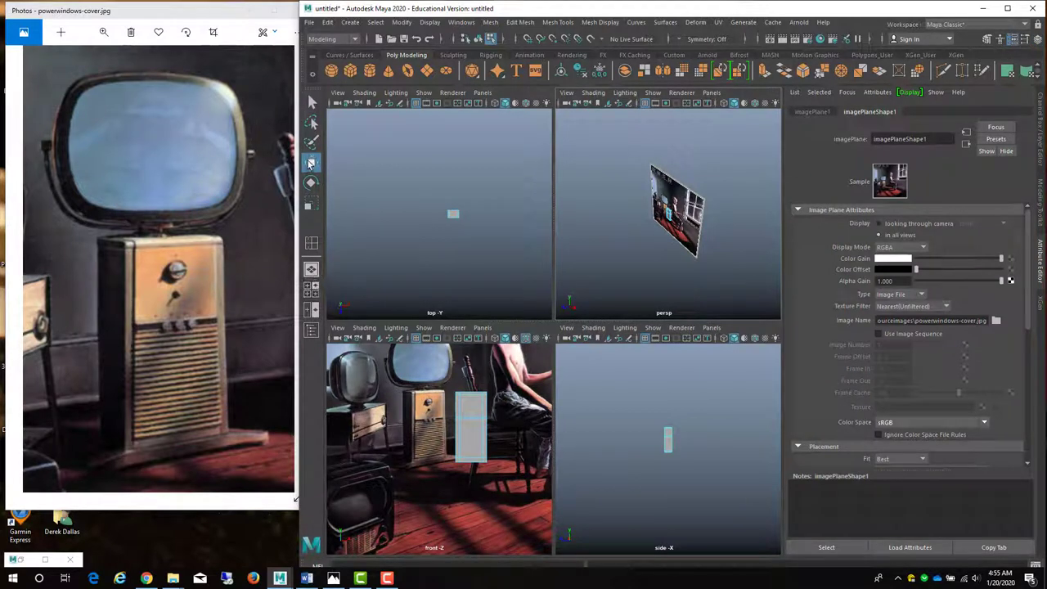
right_click(661, 190)
right_click(666, 433)
right_click_drag(702, 346, 705, 263)
left_click_drag(620, 239, 674, 217)
key("ctrl+z")
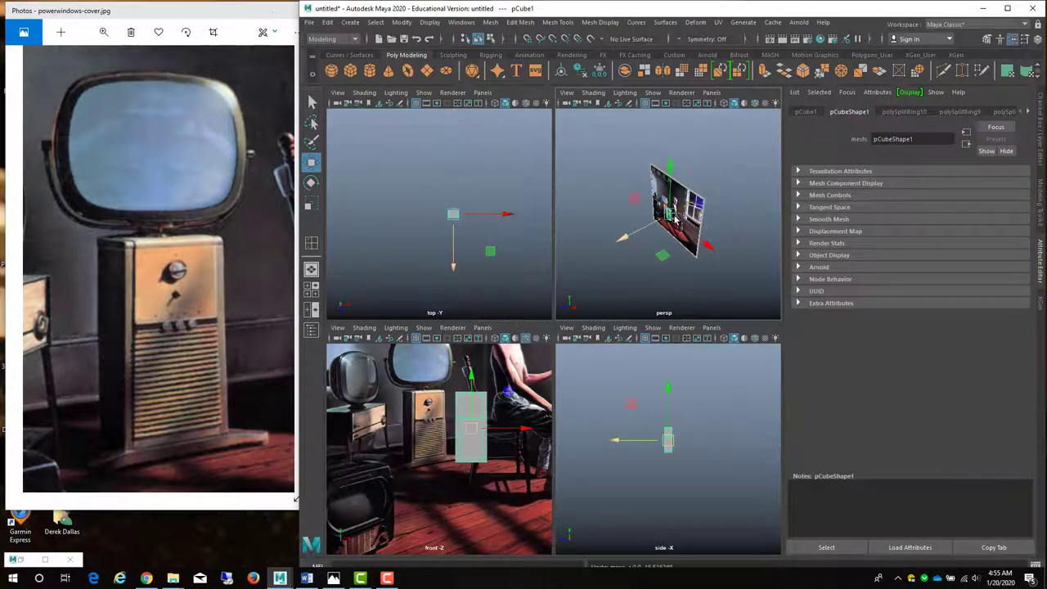
Move the image plane back along Z, well behind the box
left_click(378, 427)
left_click_drag(629, 237, 705, 214)
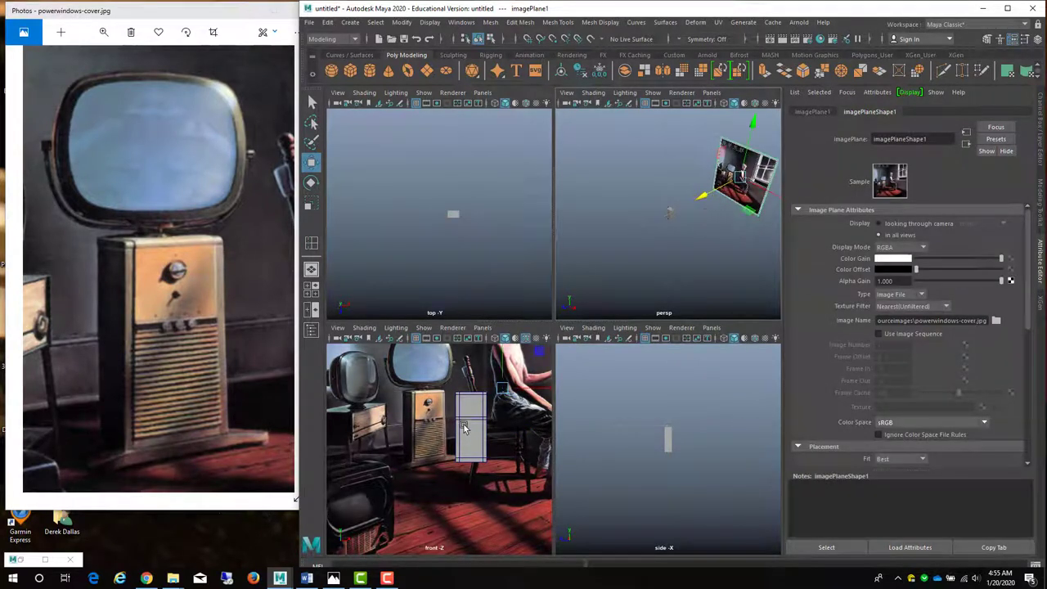
scroll(650, 249, "up", 5)
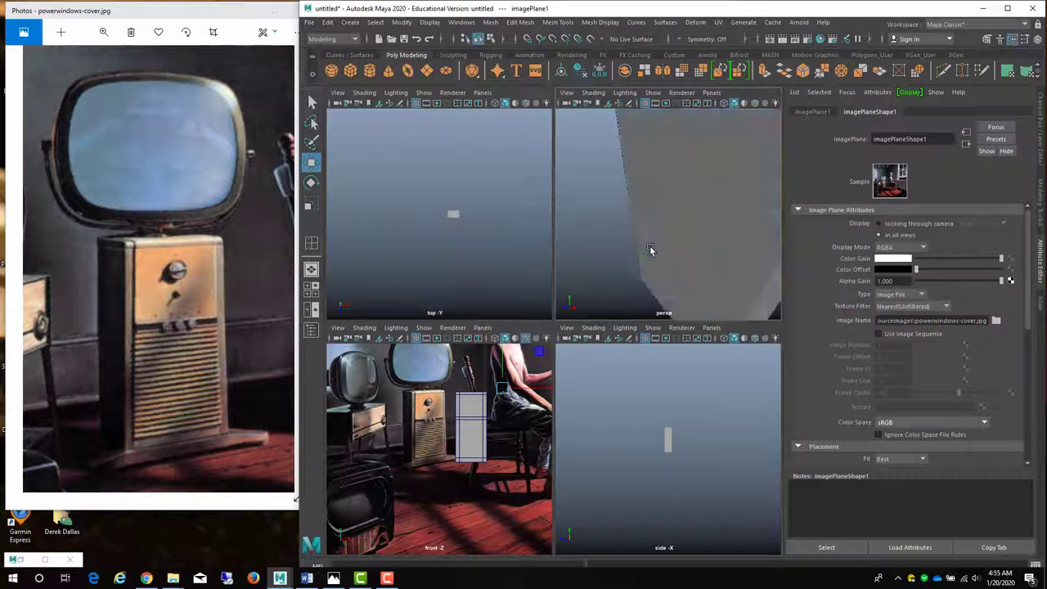
scroll(659, 238, "down", 2)
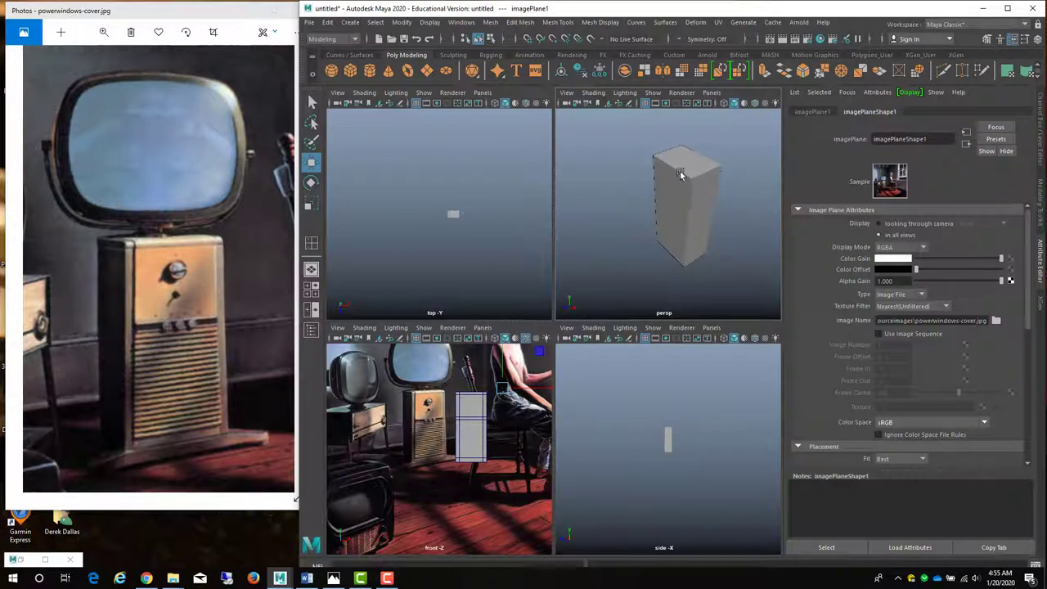
Turn on Wireframe on Shaded in the perspective view and put the box in face selection mode
left_click(593, 92)
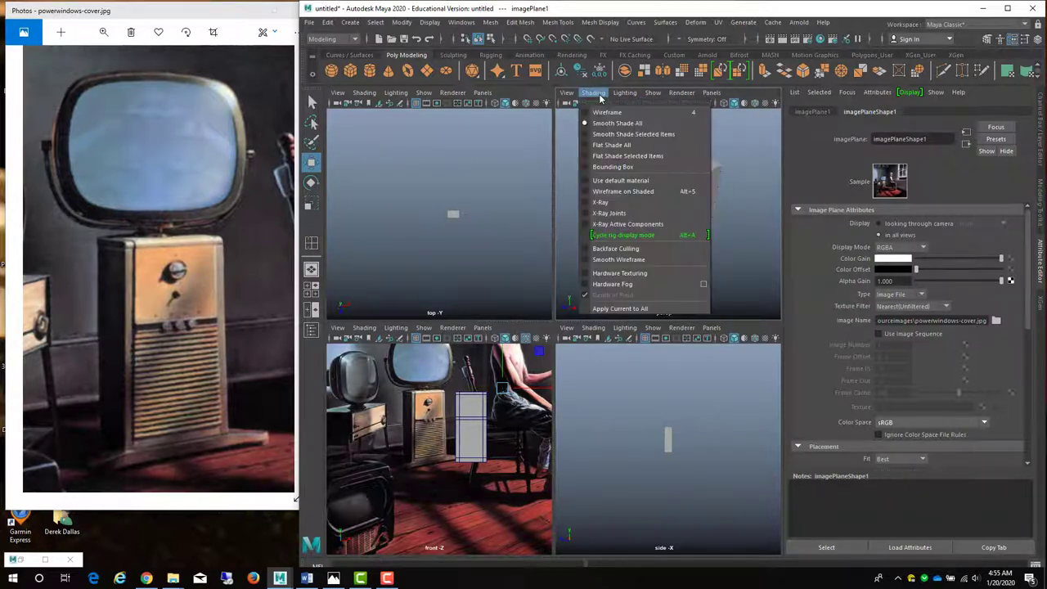
left_click(621, 191)
right_click(669, 190)
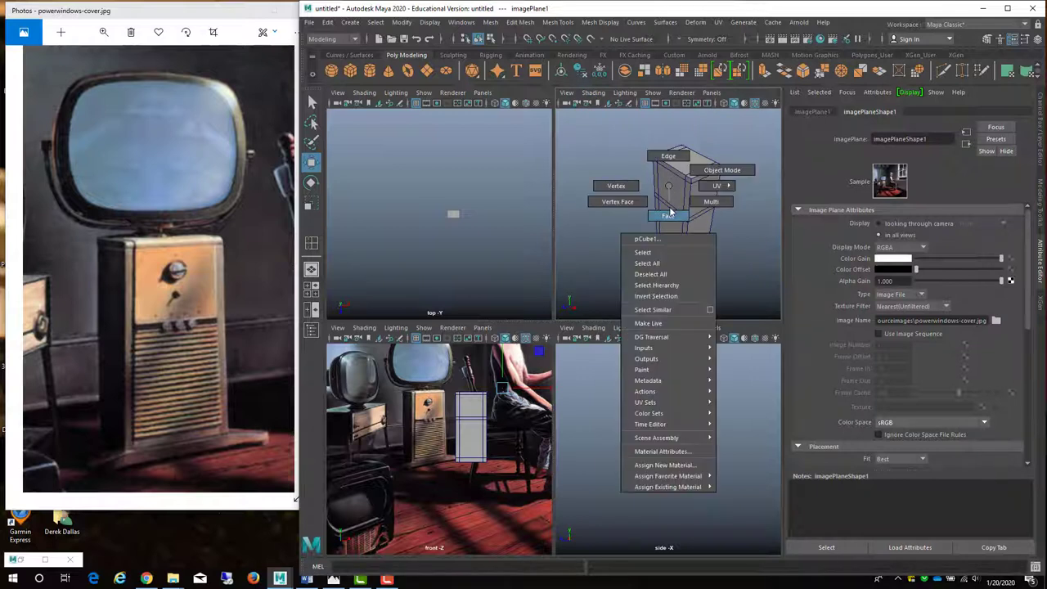
left_click(668, 216)
left_click(669, 189)
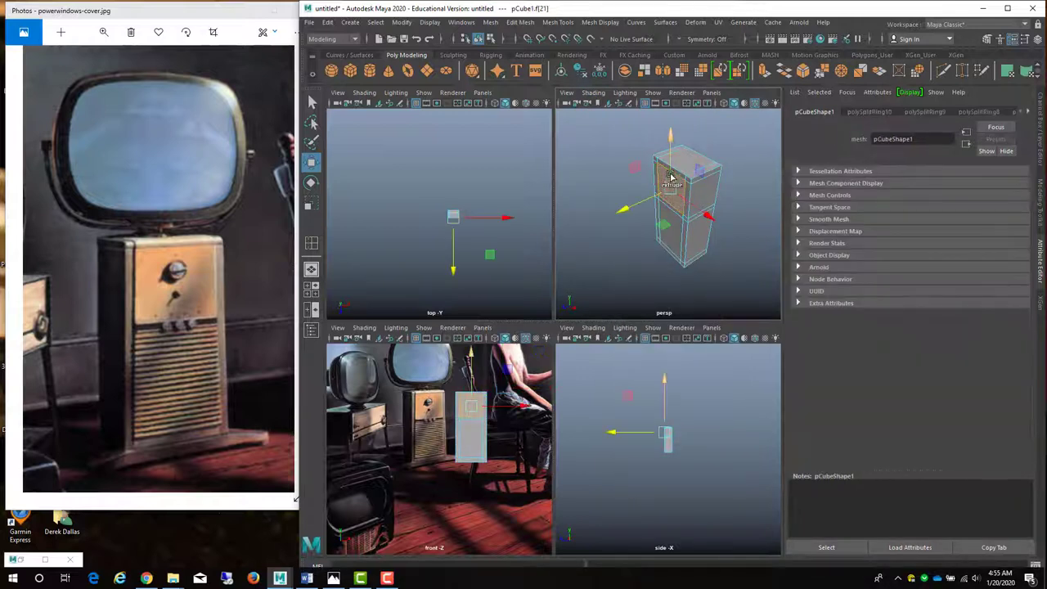
left_click(687, 157, "shift")
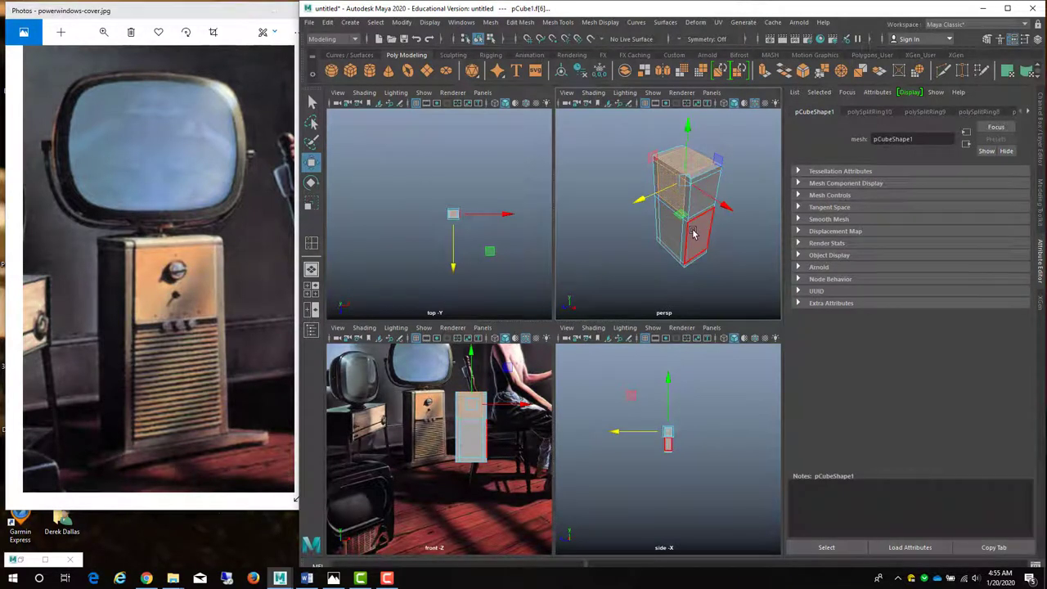
left_click_drag(692, 234, 662, 217, "alt")
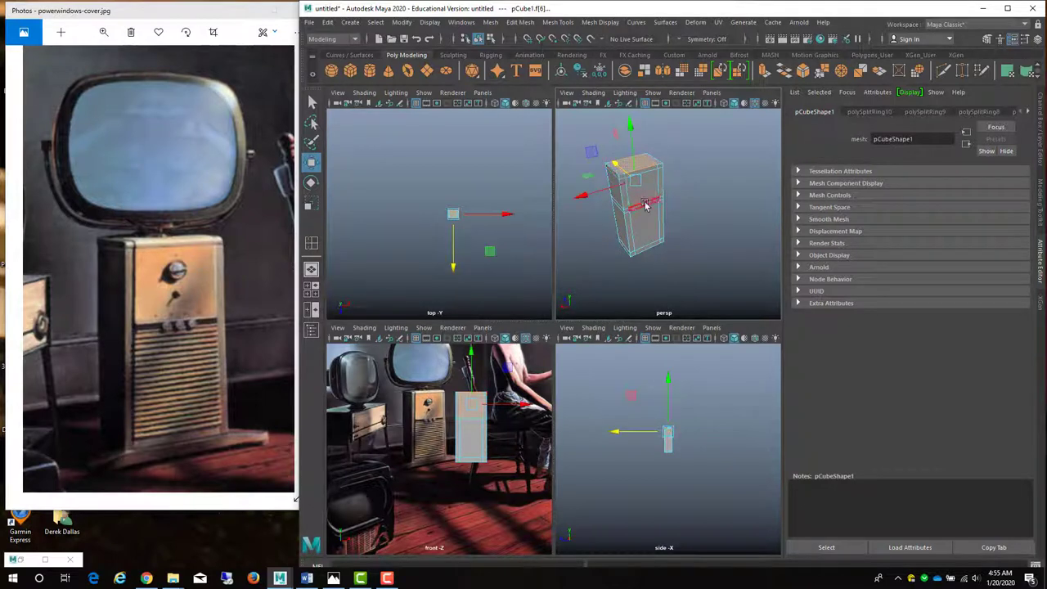
left_click(645, 203)
left_click(643, 195, "shift")
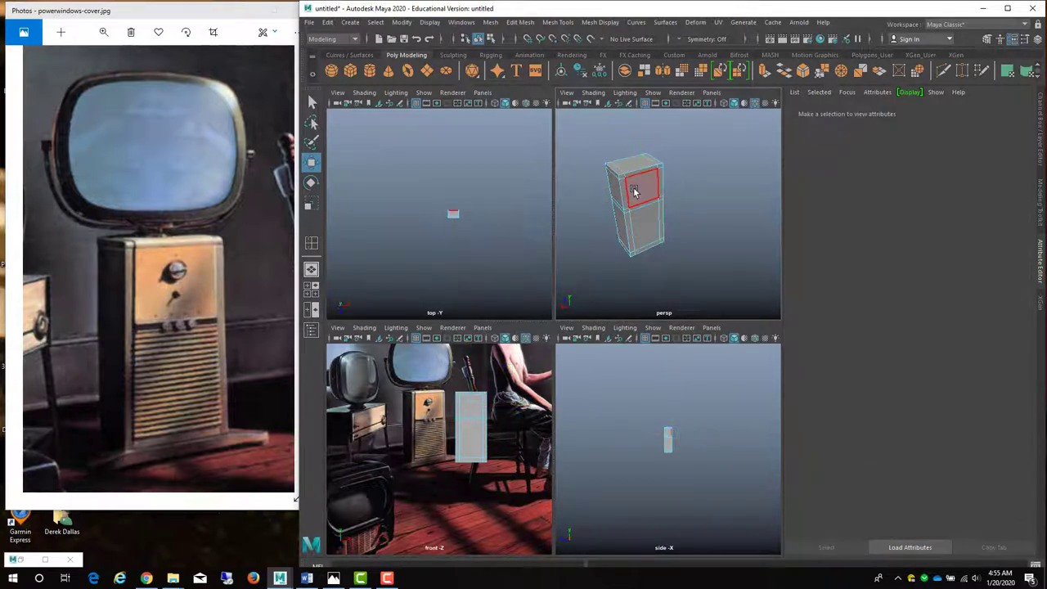
left_click(636, 190)
left_click(640, 213, "shift")
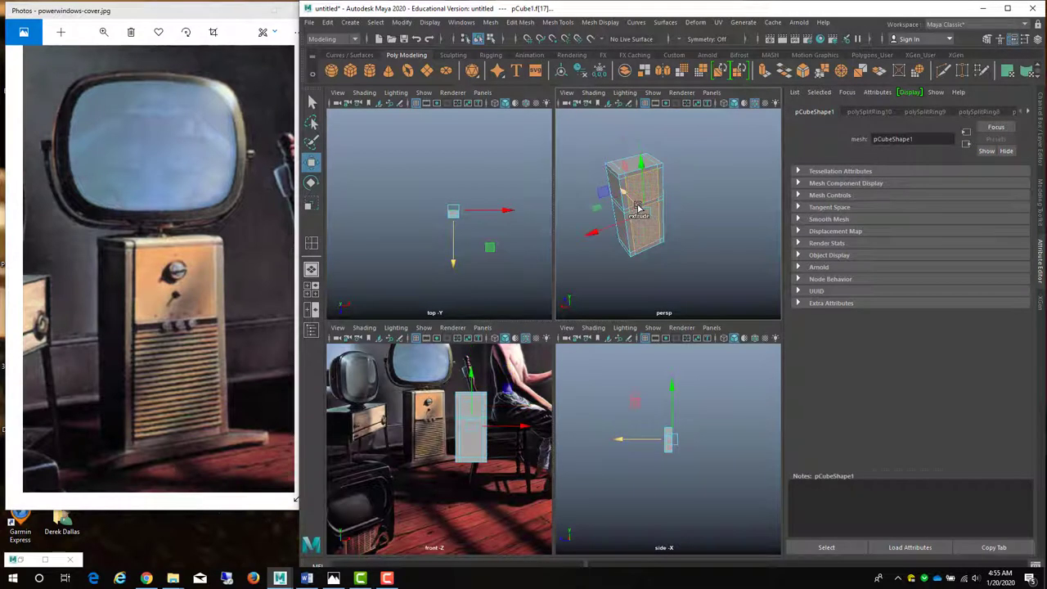
Select all the faces on the back of the pedestal box and delete them
key("q")
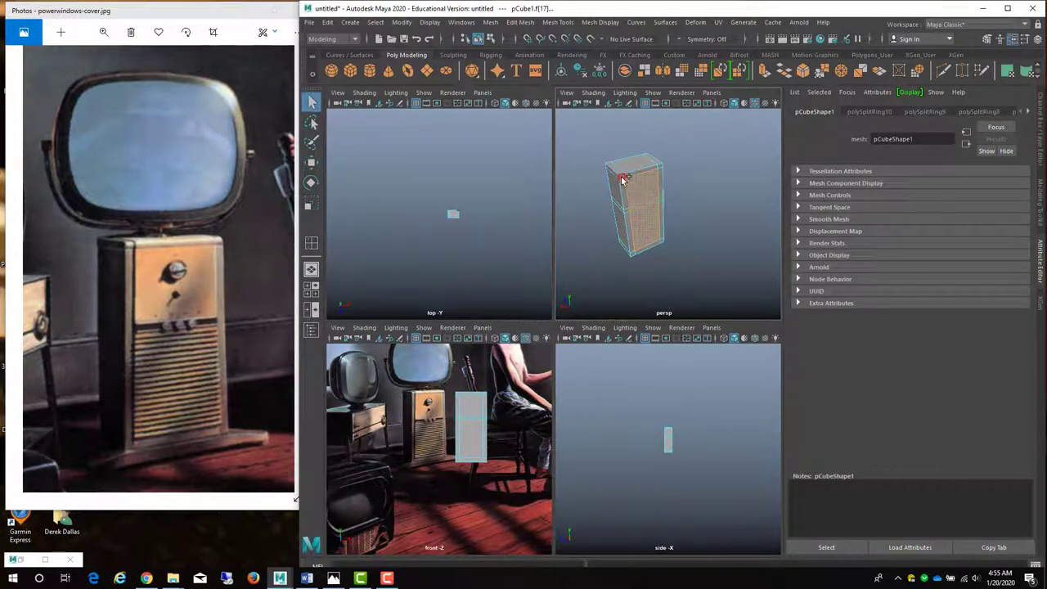
left_click(697, 195)
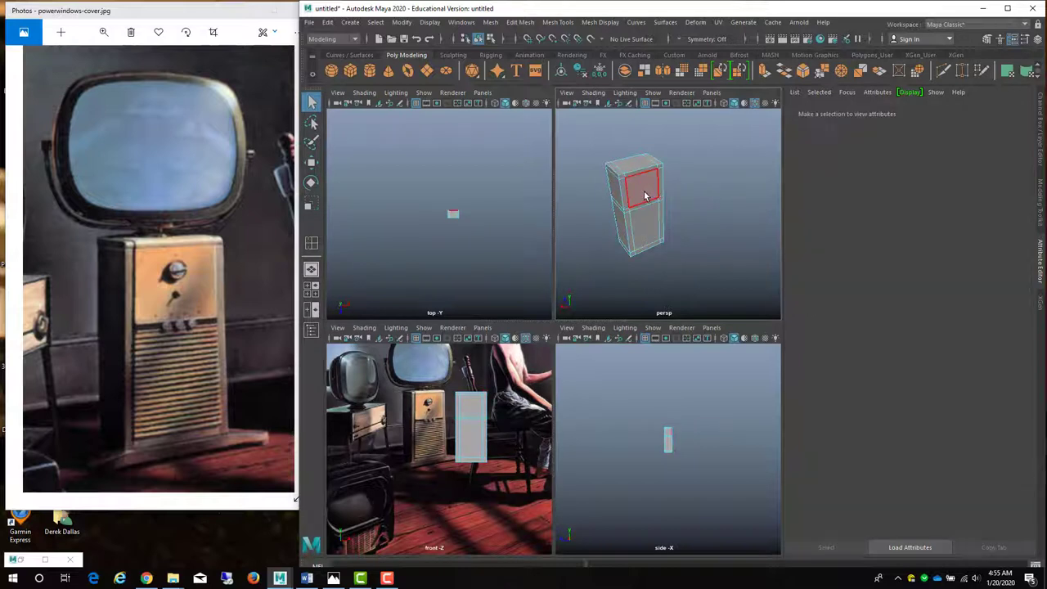
left_click(645, 194)
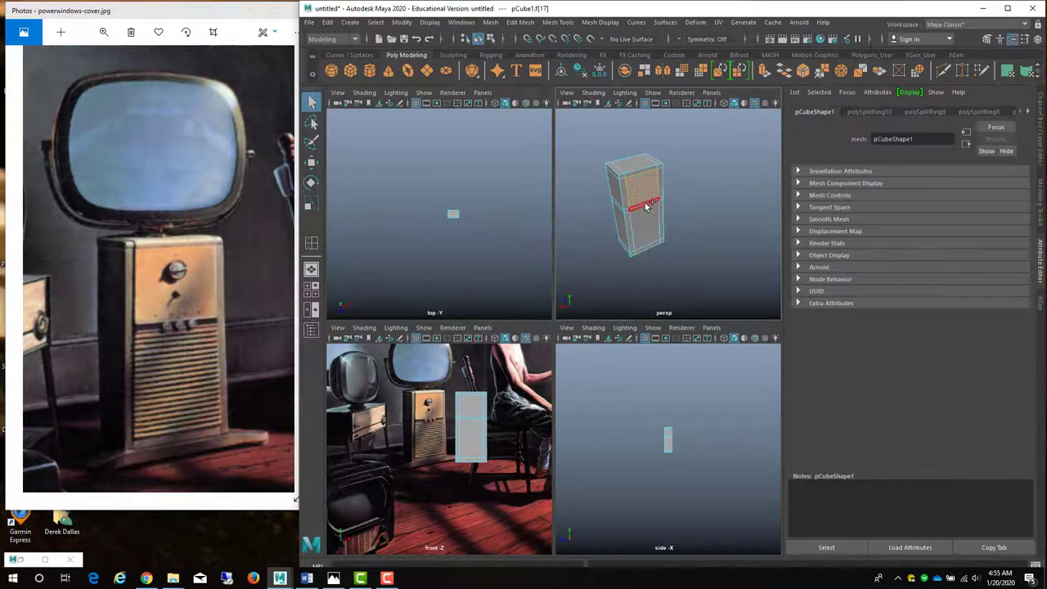
left_click(646, 219, "shift")
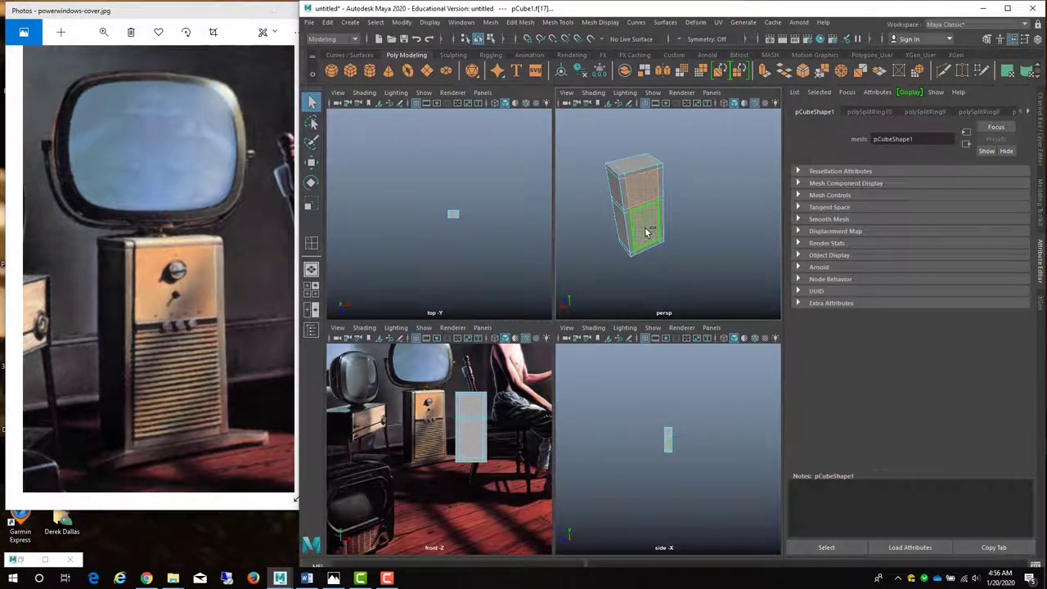
key("shift+period")
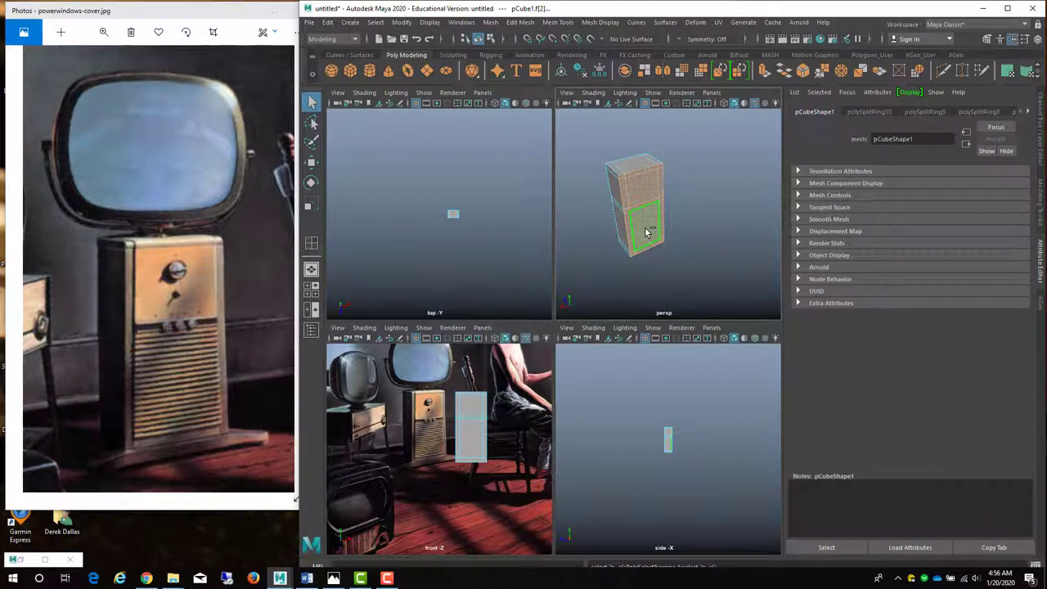
key("shift+period")
left_click(646, 232)
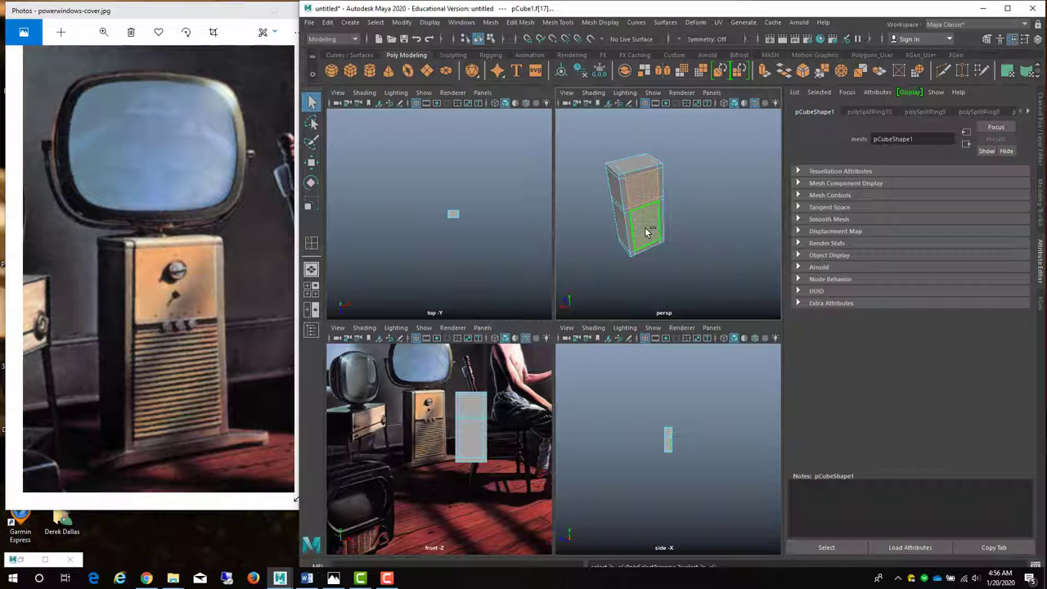
left_click(646, 233)
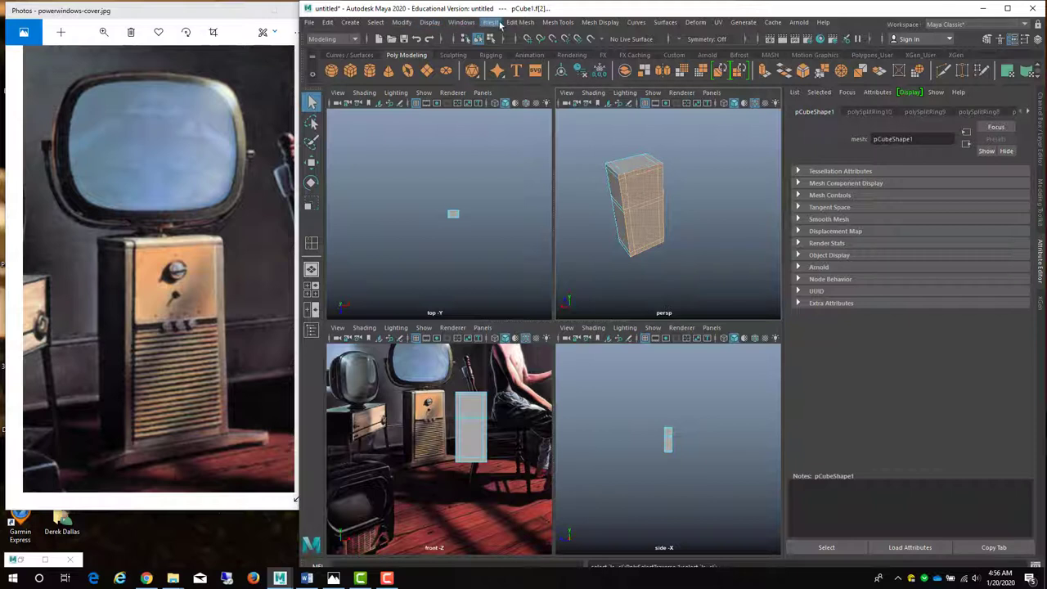
left_click(521, 23)
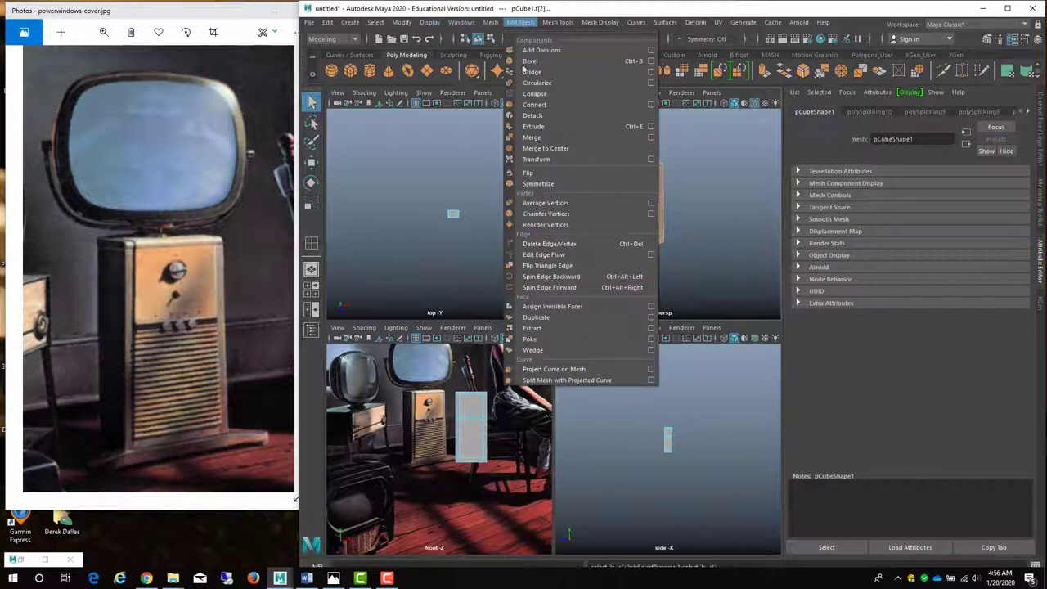
left_click(556, 244)
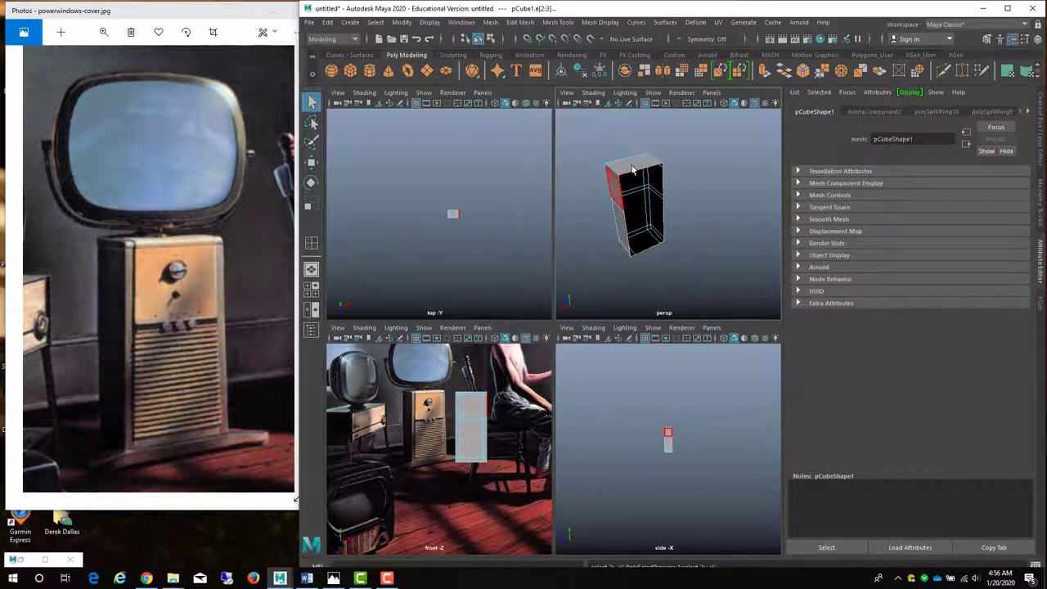
Extrude the top face, the front strip below it and the upper front panel outward with Local Translate Z 0.112
key("F11")
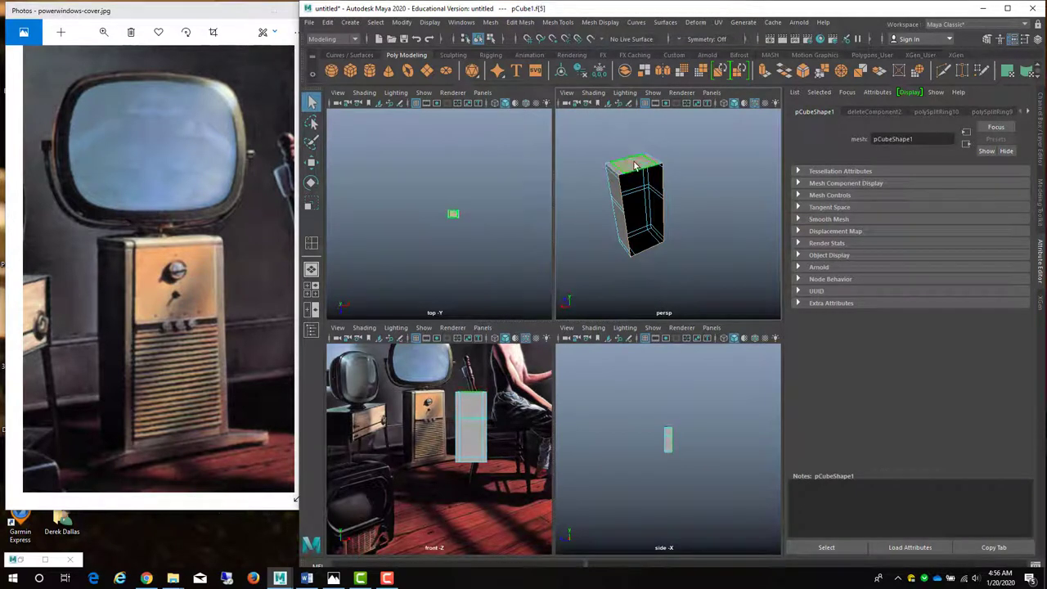
left_click(634, 180)
left_click_drag(691, 228, 763, 214, "alt")
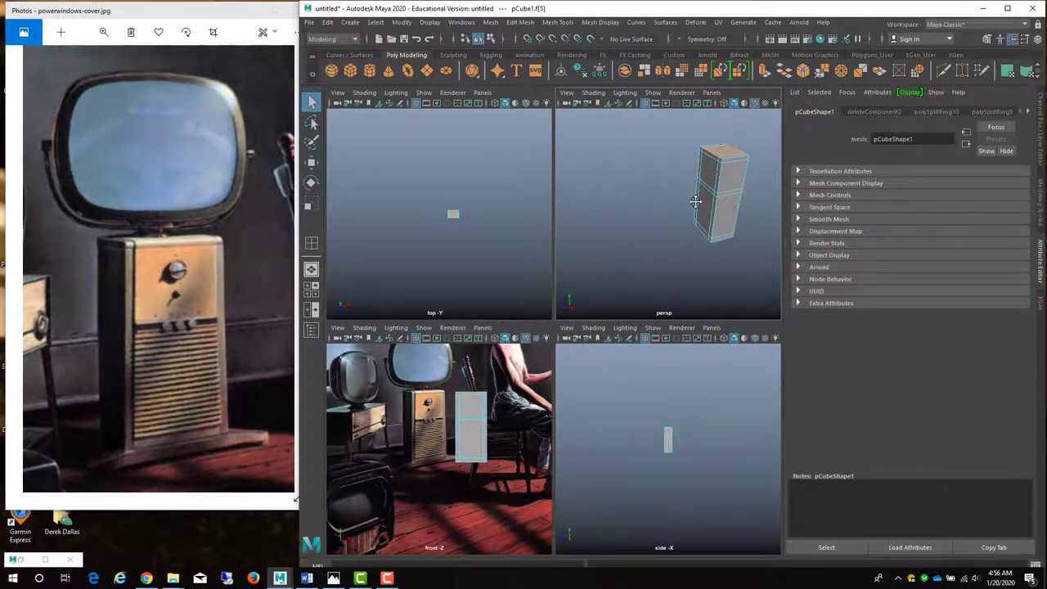
middle_click_drag(696, 201, 666, 217, "alt")
left_click_drag(666, 218, 728, 217, "alt")
right_click_drag(727, 217, 685, 159, "alt")
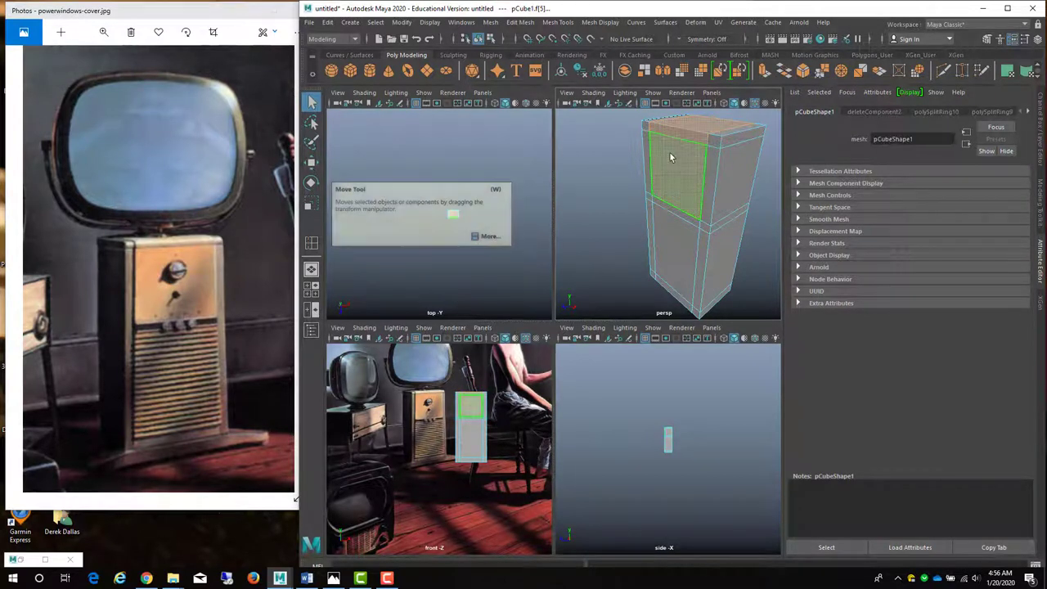
key("w")
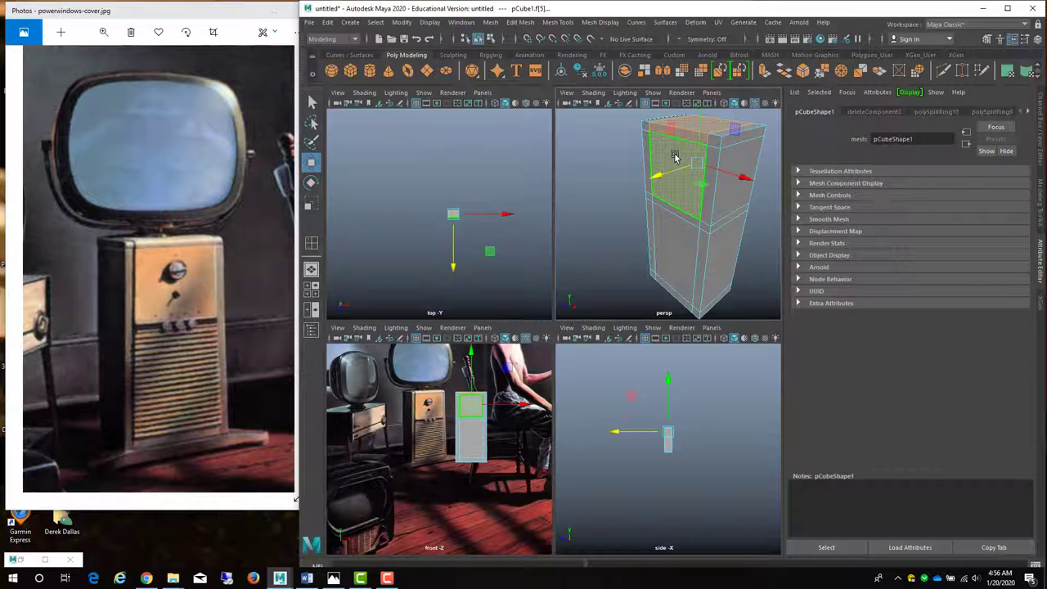
left_click(763, 72)
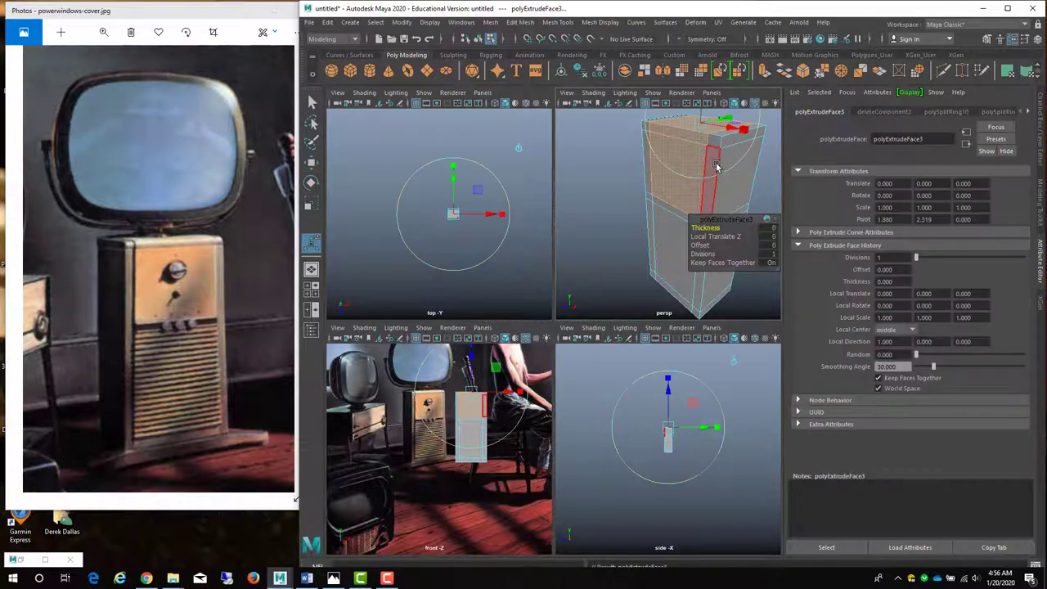
left_click_drag(716, 164, 685, 185, "alt")
key("space")
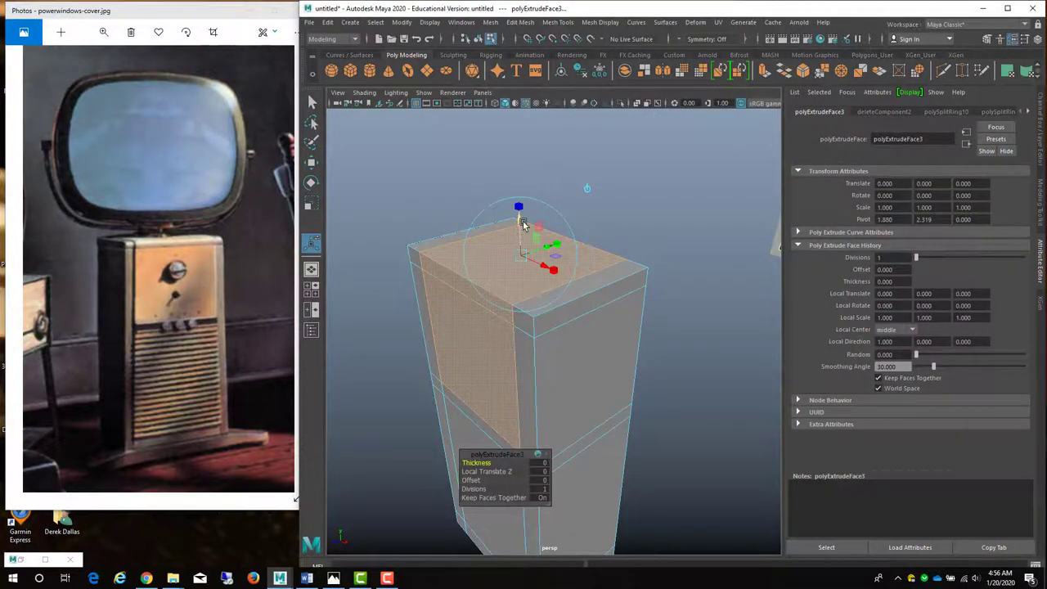
left_click_drag(524, 224, 519, 206)
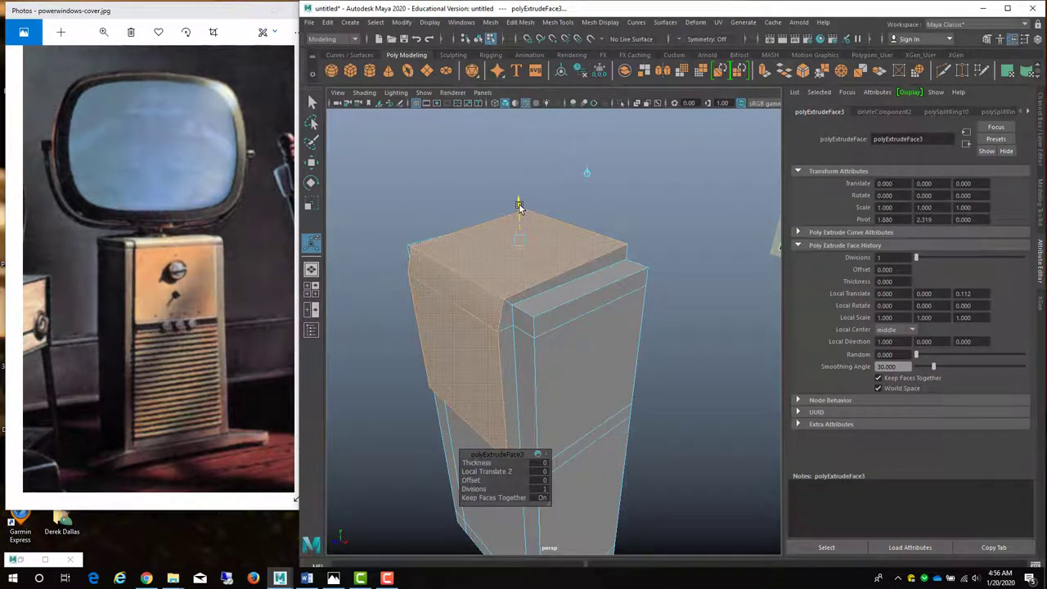
Reduce the extrusion's Local Translate Z to about 0.035 and clear the selection
left_click_drag(479, 247, 580, 253, "alt")
middle_click_drag(580, 253, 474, 267, "alt")
left_click_drag(511, 266, 594, 264, "alt")
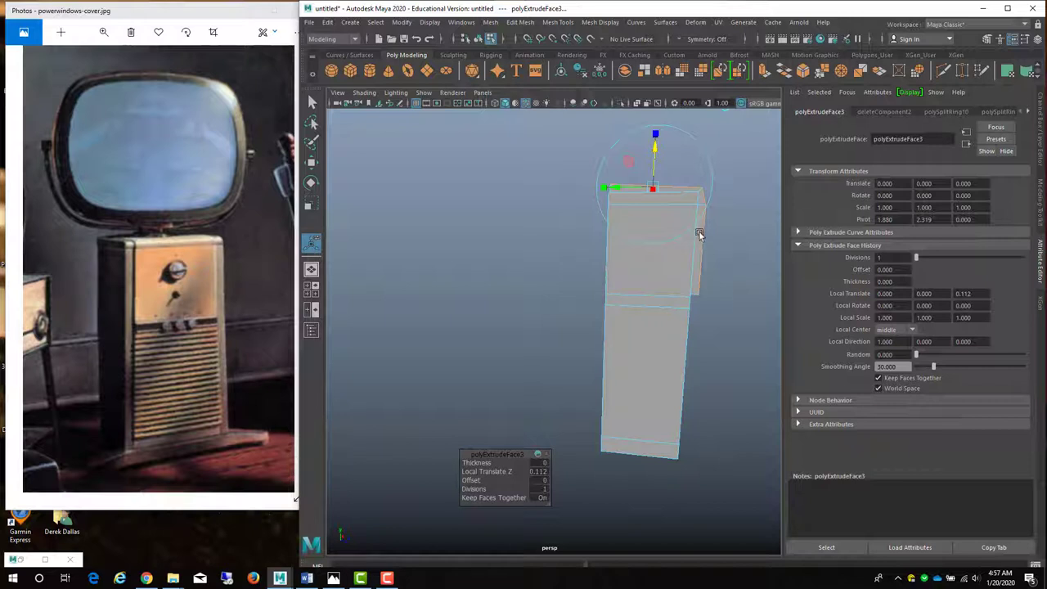
left_click_drag(709, 237, 637, 261, "alt")
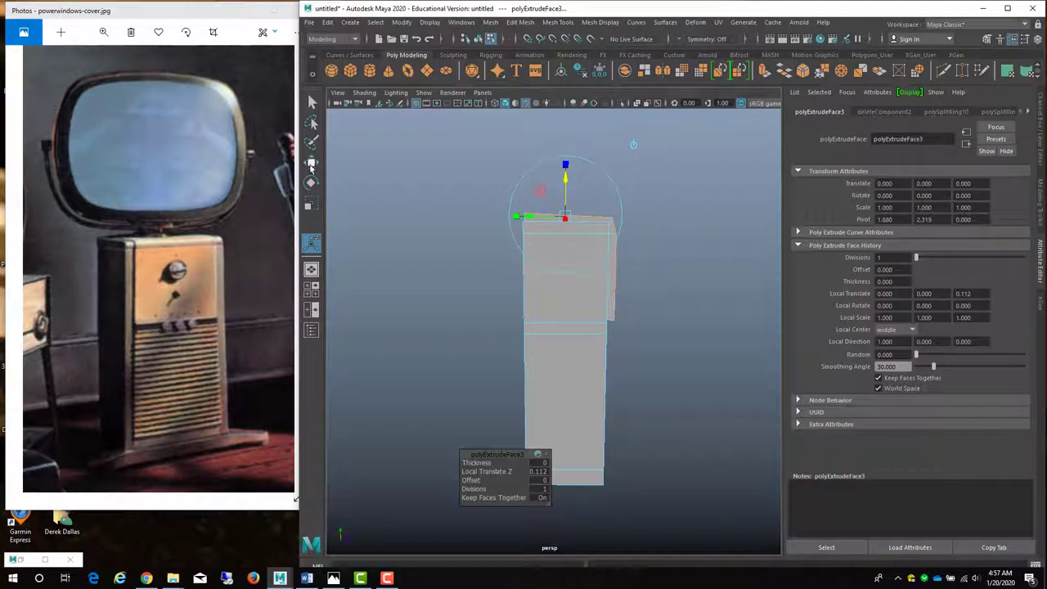
left_click_drag(647, 248, 611, 250, "alt")
left_click_drag(557, 182, 561, 188)
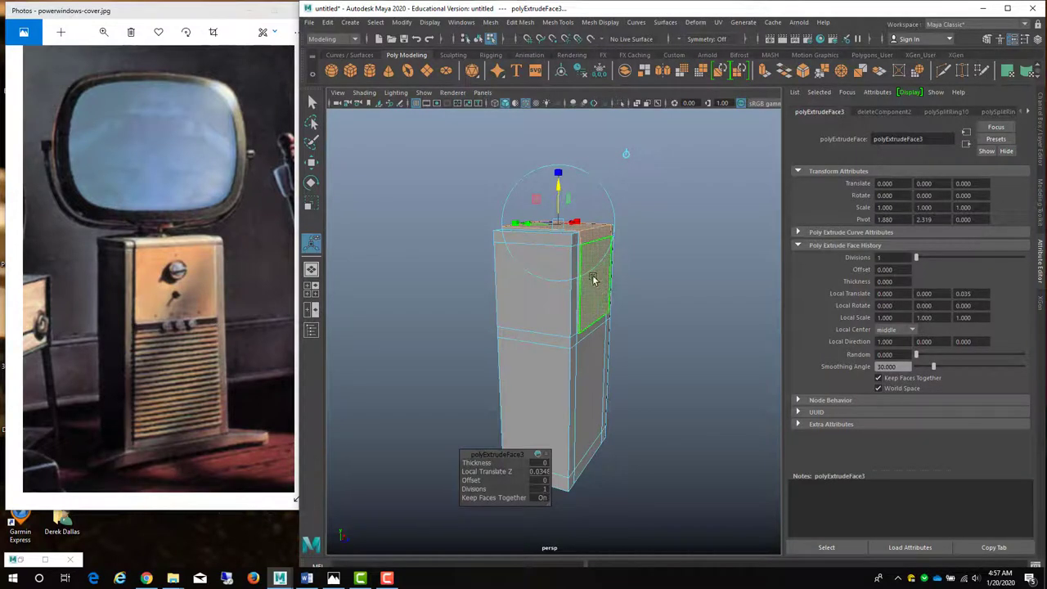
left_click(644, 227)
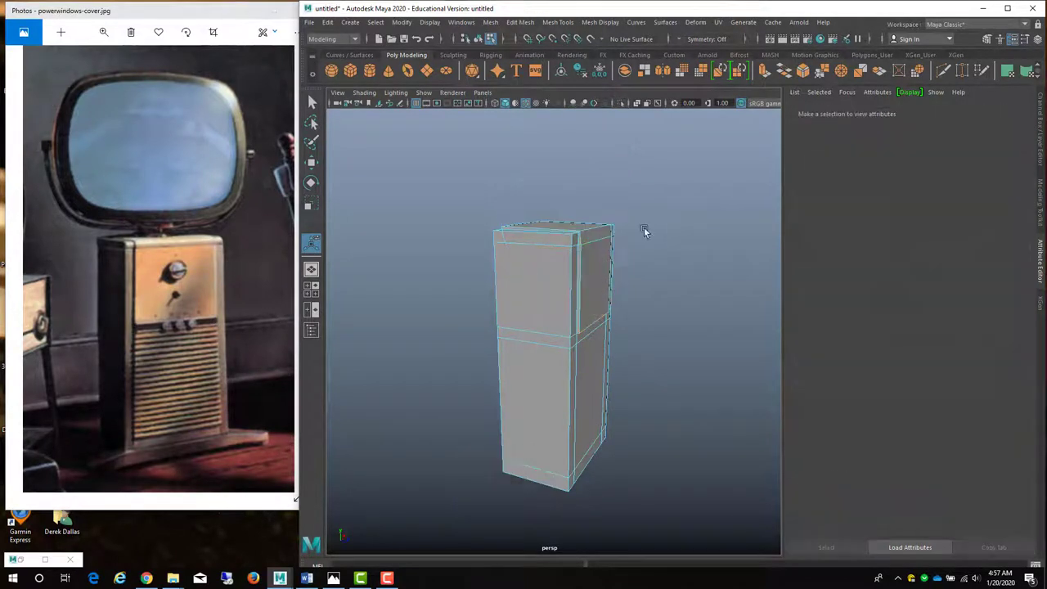
Inspect the extruded top and upper front panel from several sides, including their gaps to the side walls
scroll(597, 244, "up", 4)
scroll(613, 222, "down", 2)
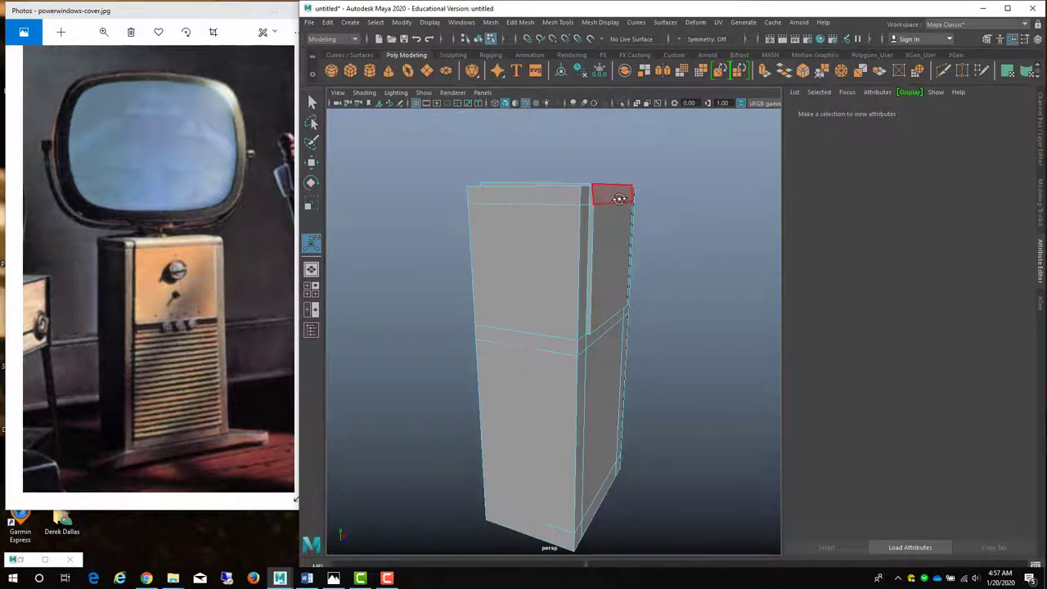
left_click_drag(620, 197, 513, 206, "alt")
left_click_drag(511, 258, 511, 325, "alt")
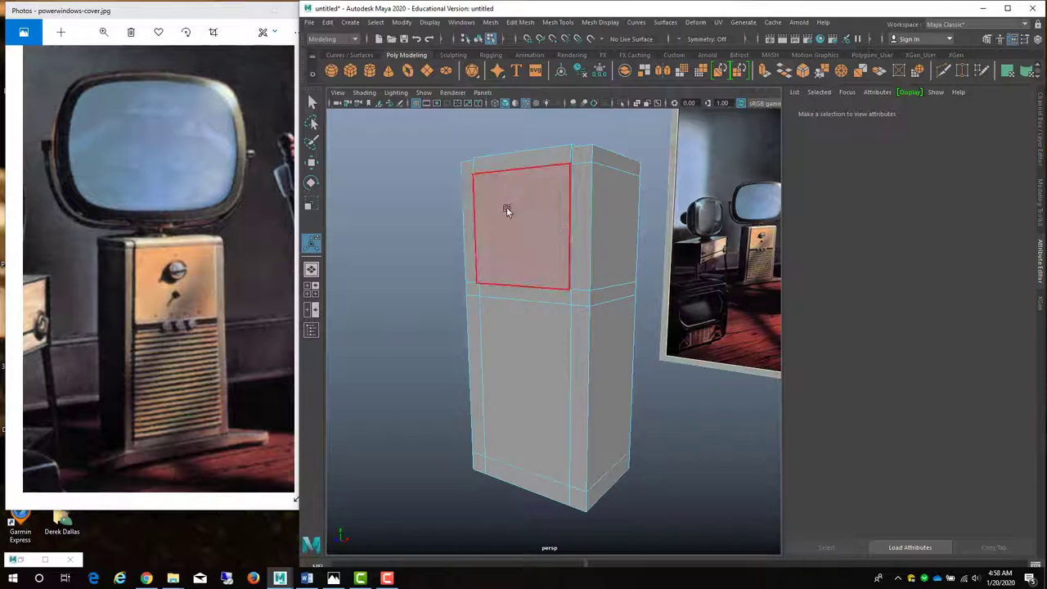
left_click_drag(514, 234, 493, 241, "alt")
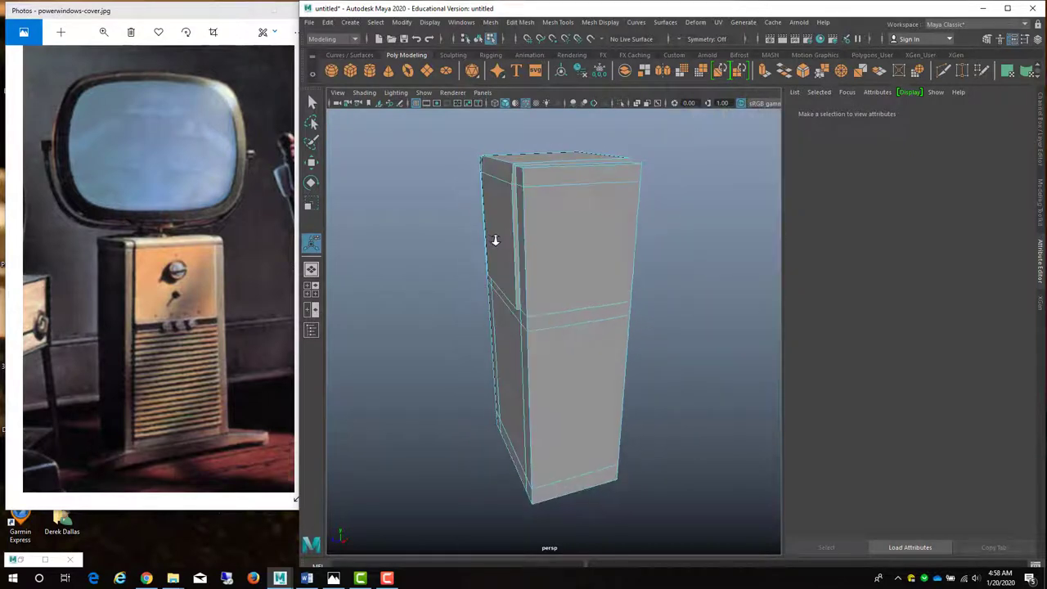
right_click_drag(493, 240, 575, 230, "alt")
middle_click_drag(575, 229, 590, 315, "alt")
left_click_drag(561, 316, 482, 225, "alt")
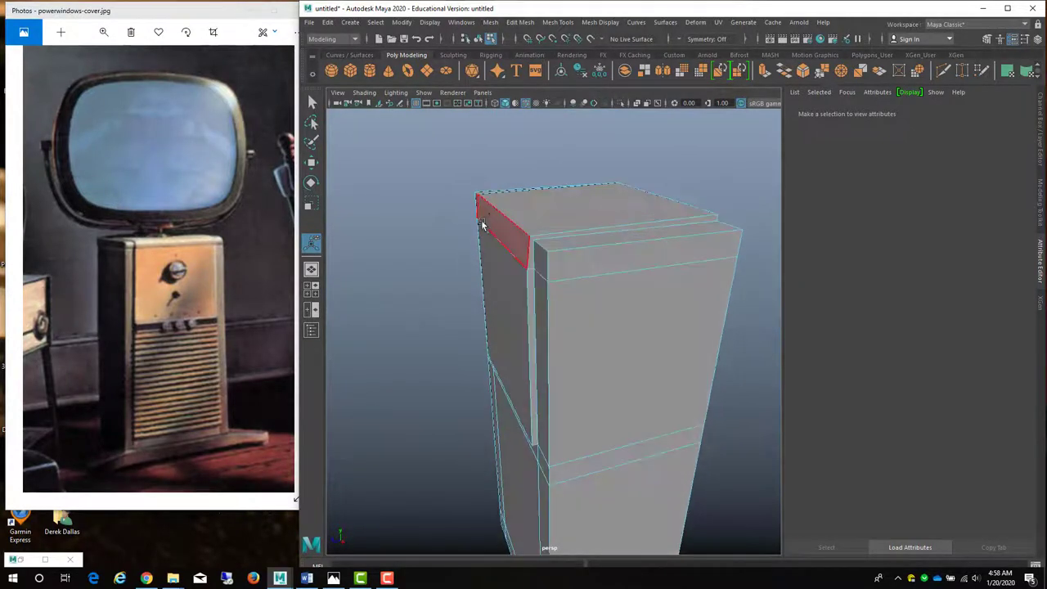
Select the horizontal edges across the front of the extruded upper panel and scale them along Z to align their depth
right_click_drag(493, 216, 491, 182)
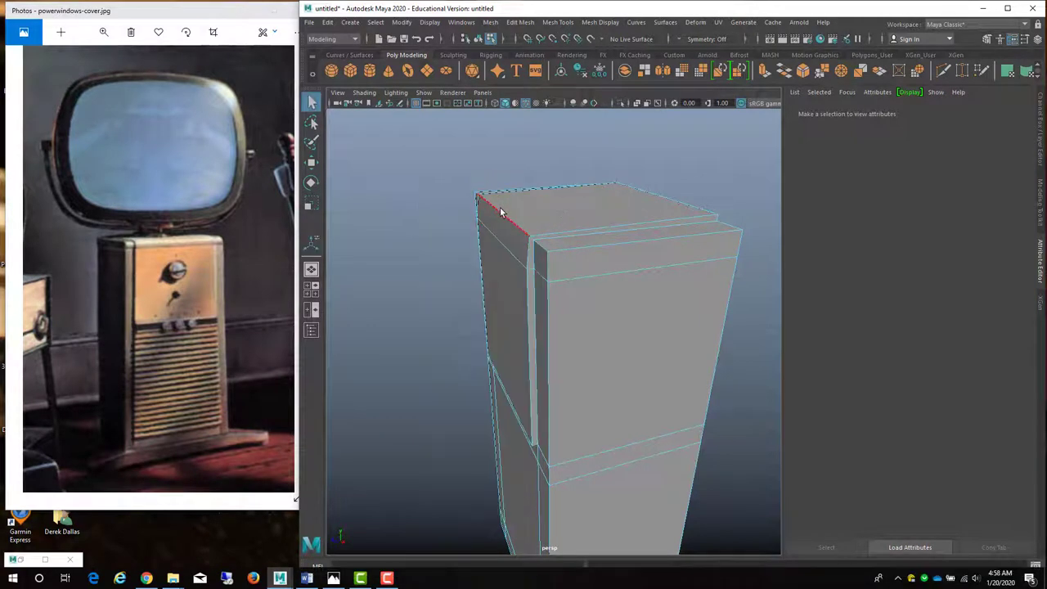
left_click(495, 237)
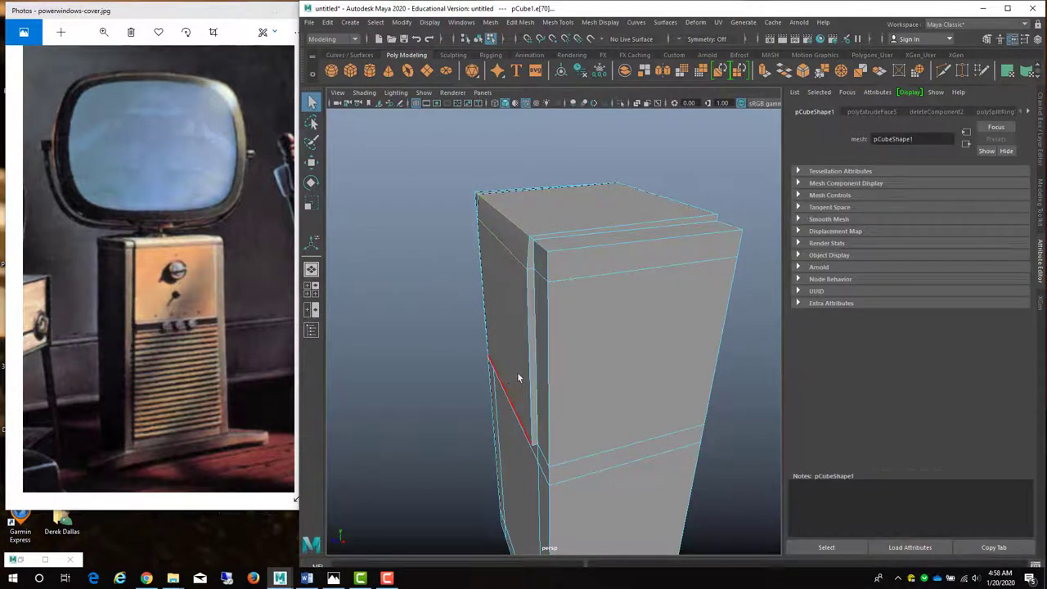
left_click_drag(519, 374, 593, 324, "alt")
key("w")
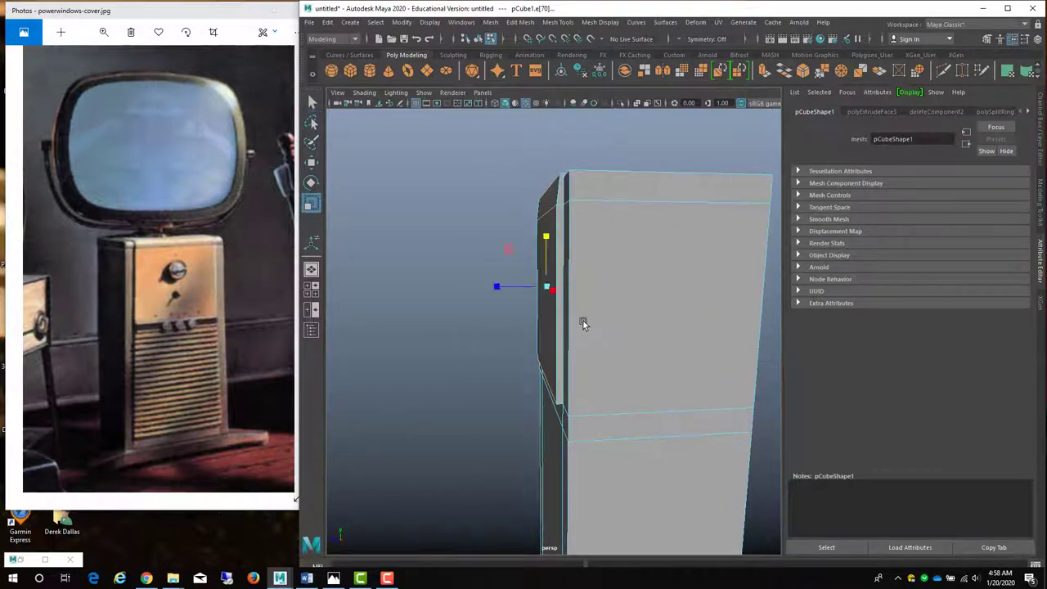
left_click_drag(500, 290, 657, 294)
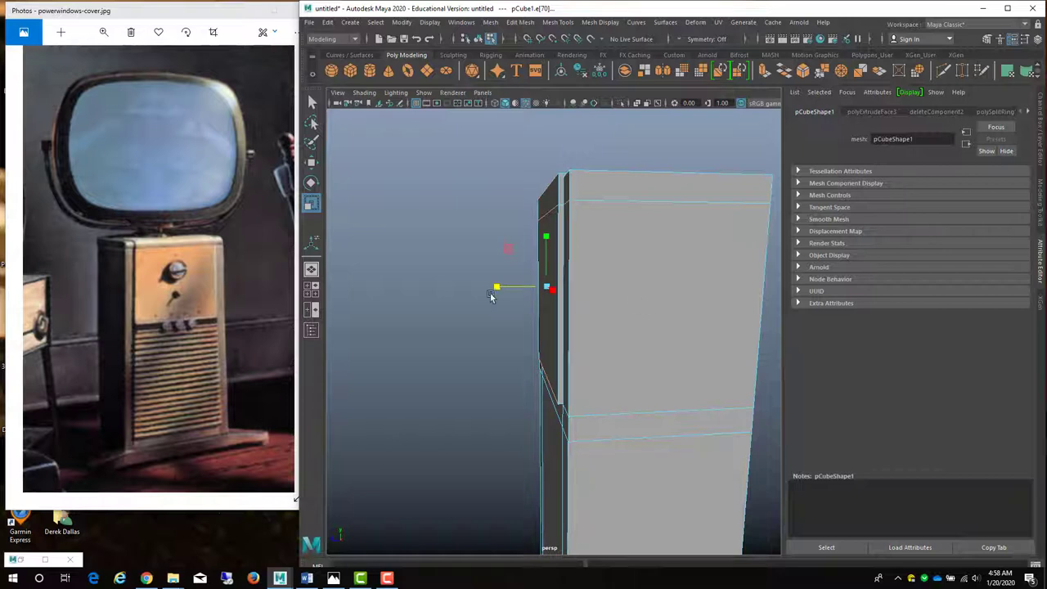
left_click_drag(496, 288, 550, 287)
Move the selected front panel edges slightly outward along Z
mouse_move(614, 288)
left_mouse_down("alt")
mouse_move(601, 290)
mouse_move(603, 302)
left_mouse_up("alt")
left_click(605, 302)
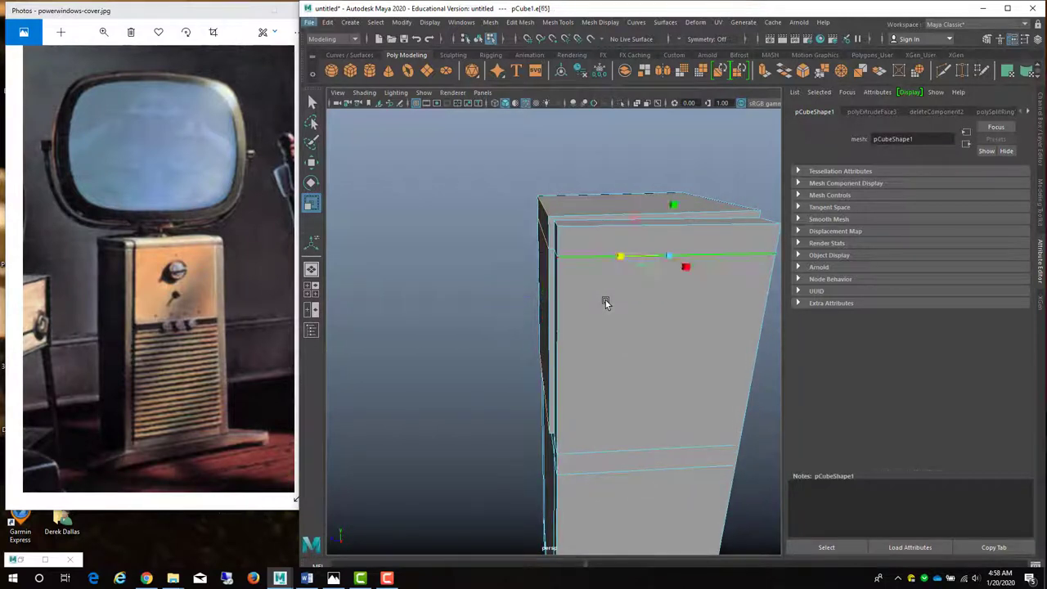
left_click(545, 301)
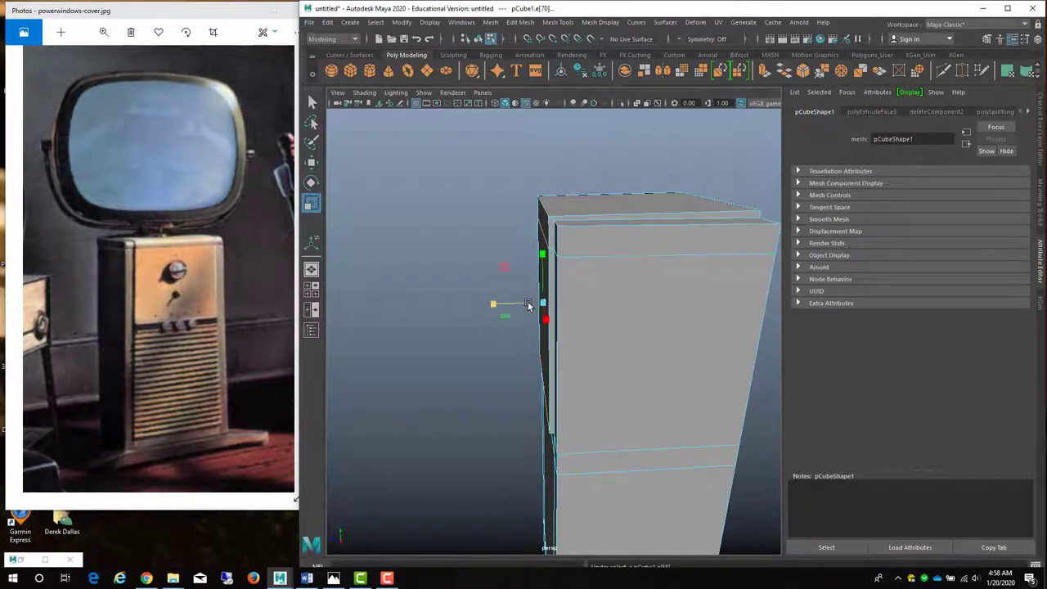
key("w")
mouse_move(490, 306)
left_mouse_down()
mouse_move(478, 305)
mouse_move(489, 303)
left_mouse_up()
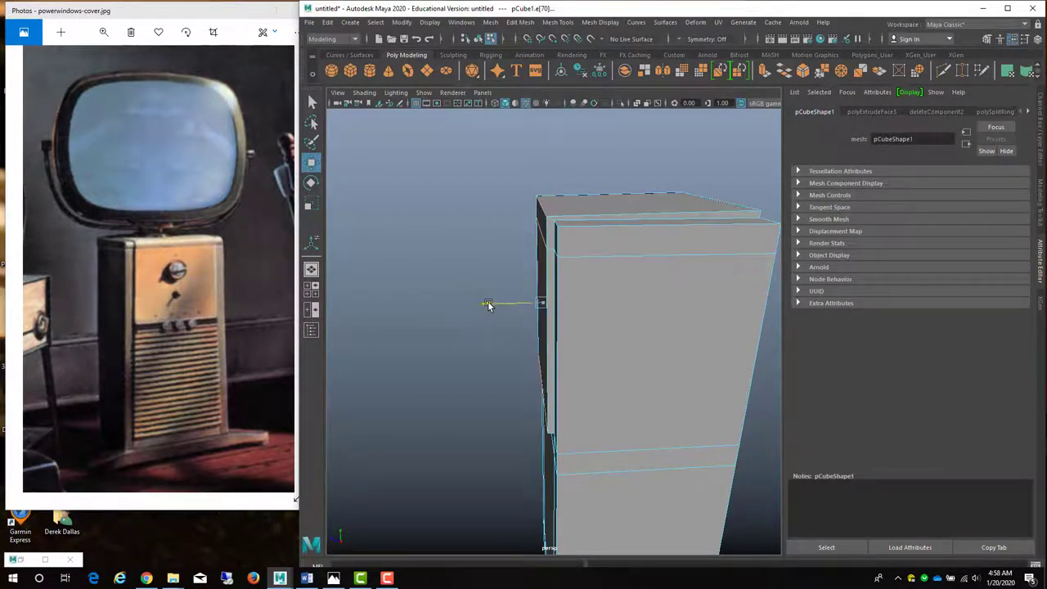
Select the front and back edges of the raised top face and scale them along Y to level the top
left_click(542, 204)
left_click(708, 196)
key("r")
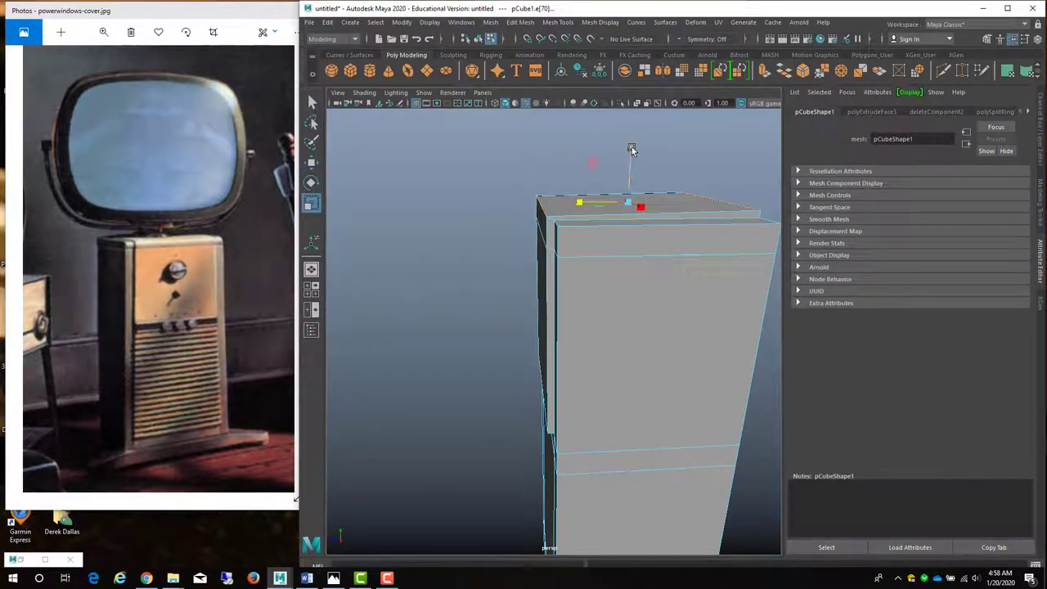
left_click_drag(633, 149, 626, 217)
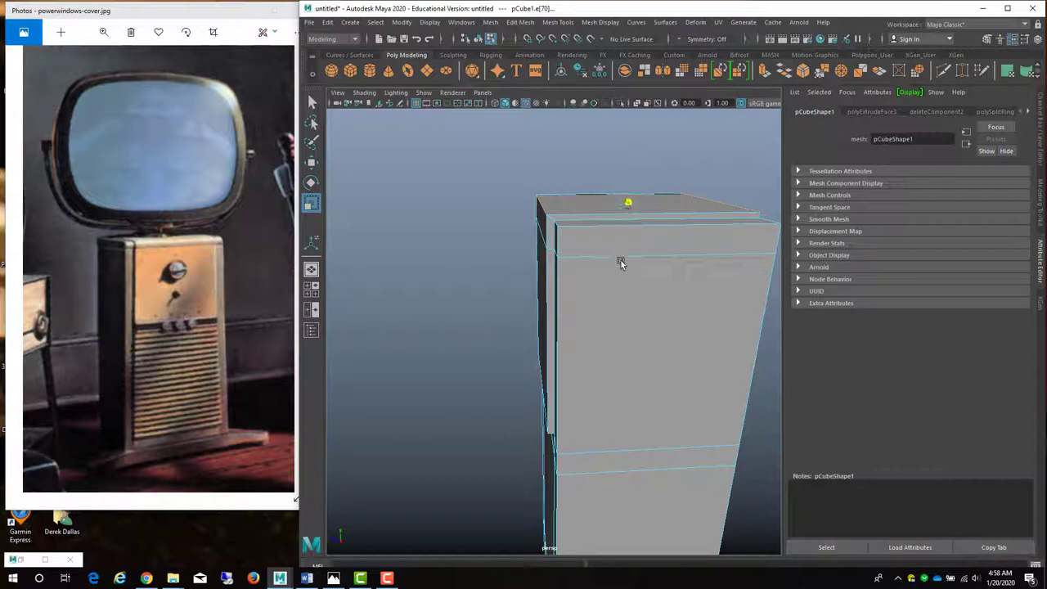
left_click_drag(621, 263, 601, 400)
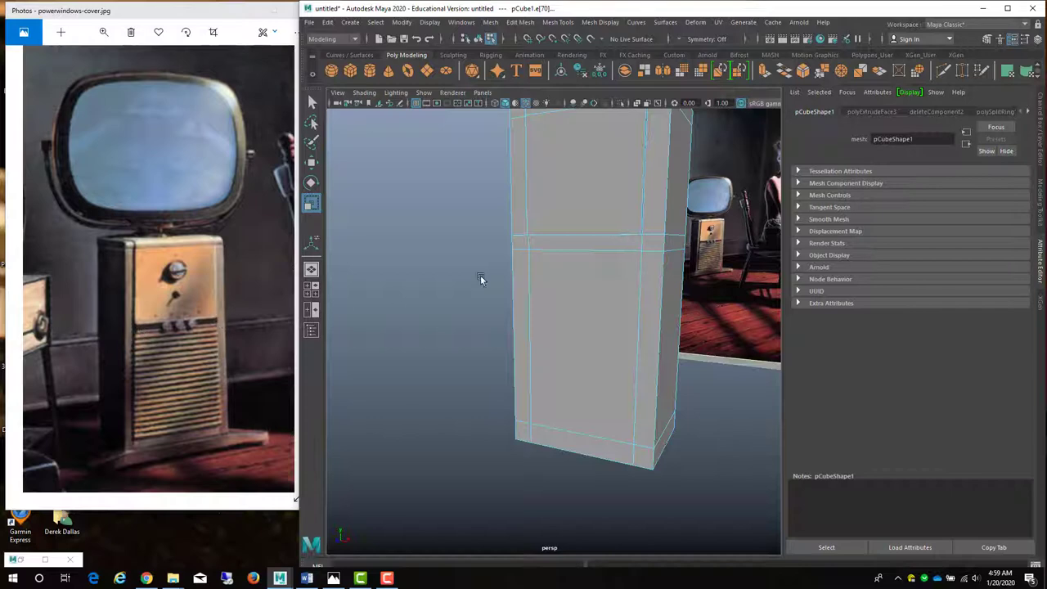
Select the whole pedestal as an object and rename it TV1Geom
left_click_drag(573, 248, 599, 264, "alt")
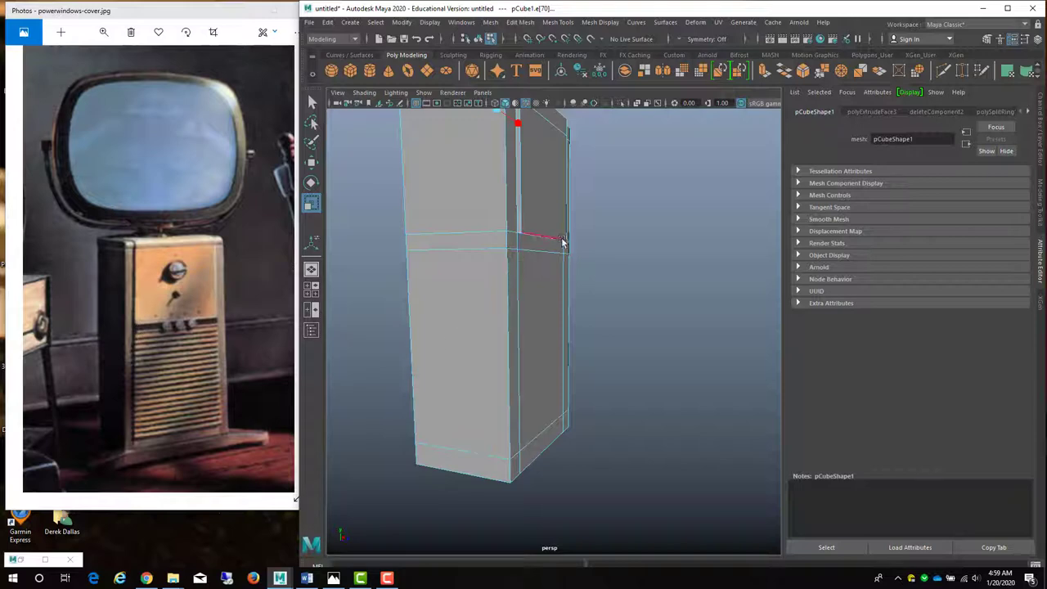
mouse_move(570, 357)
left_mouse_down("alt")
mouse_move(475, 360)
mouse_move(551, 320)
mouse_move(589, 369)
mouse_move(602, 355)
mouse_move(622, 374)
mouse_move(562, 343)
mouse_move(558, 354)
mouse_move(578, 363)
left_mouse_up("alt")
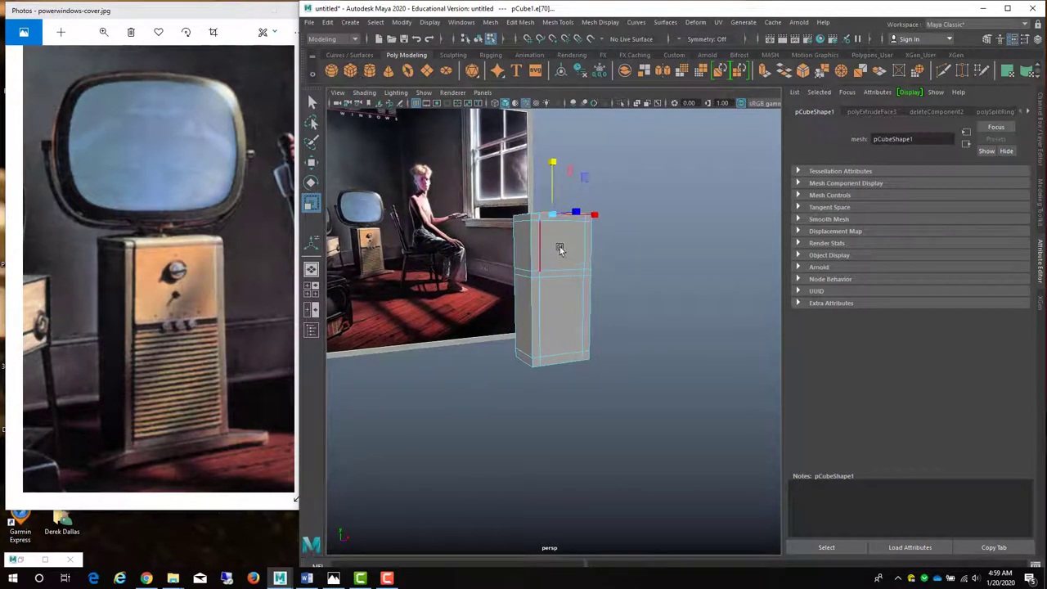
right_click_drag(561, 239, 613, 232)
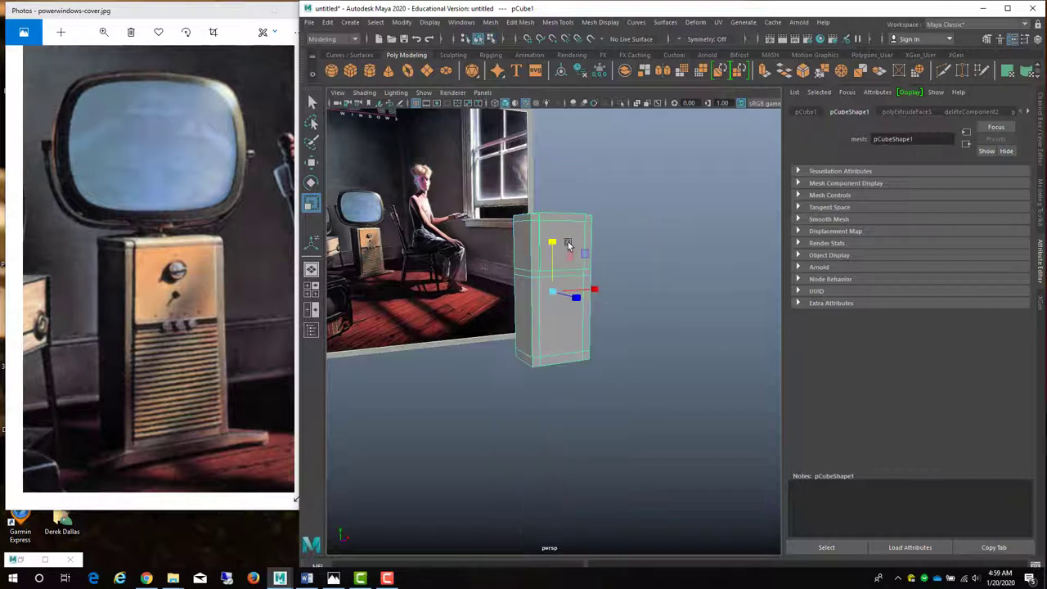
left_click(805, 112)
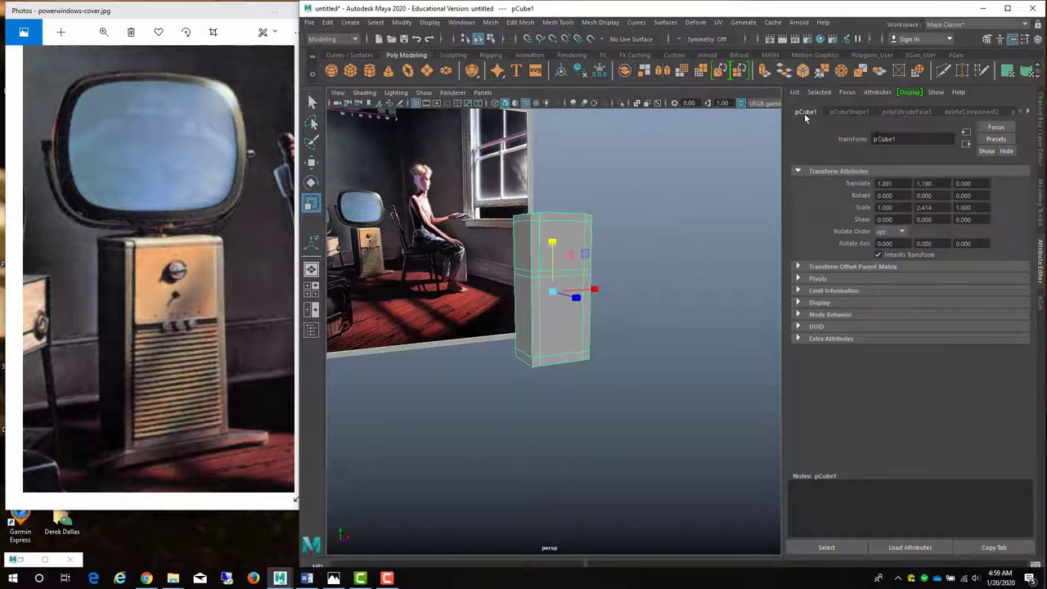
left_click_drag(950, 138, 864, 140)
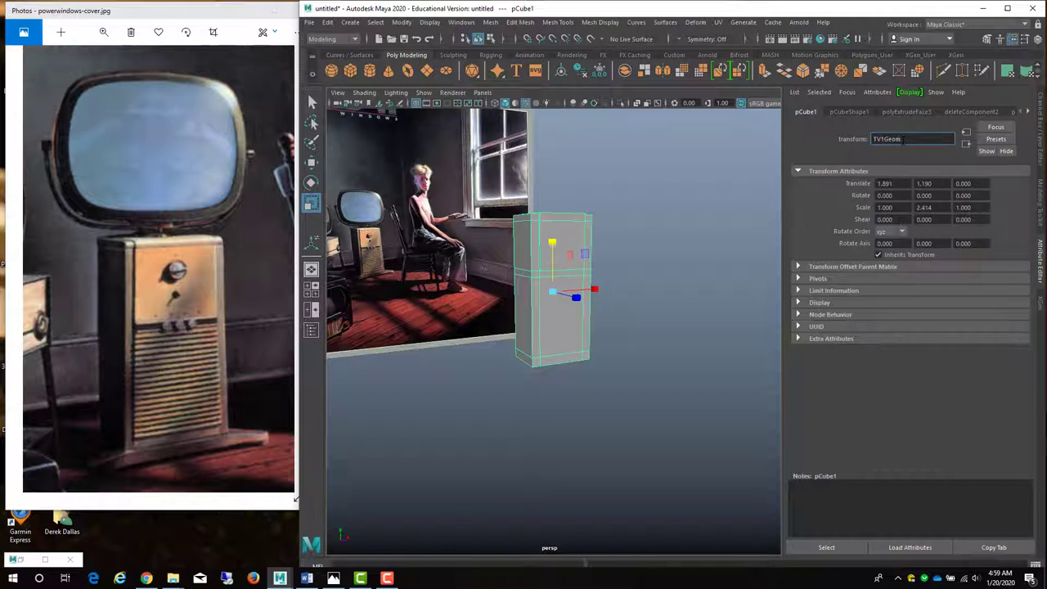
key("Return")
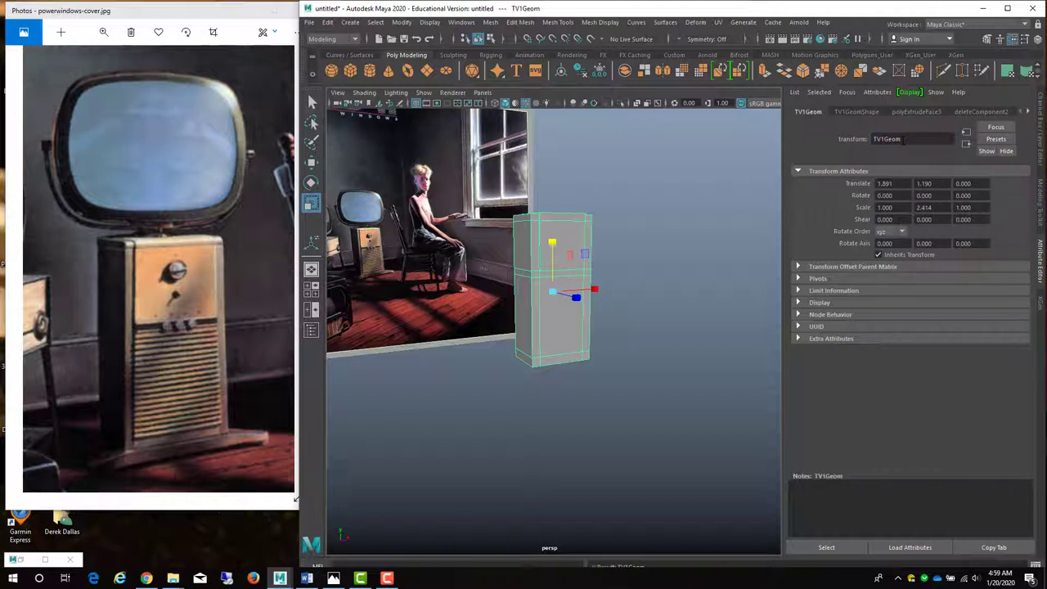
Create a polygon cube and rename it TV1BaseGeom
left_click(350, 71)
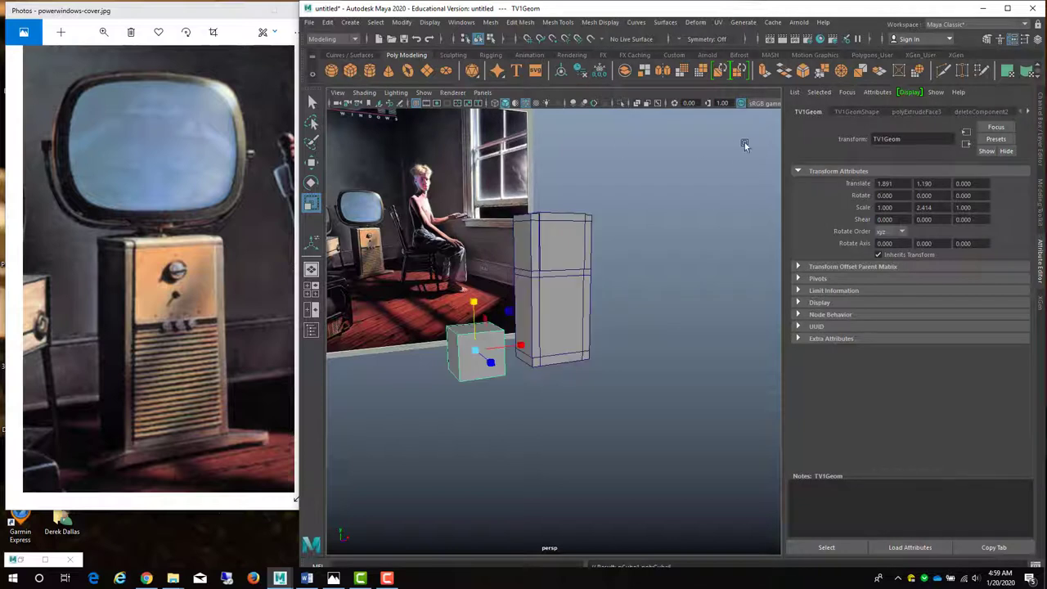
double_click(888, 139)
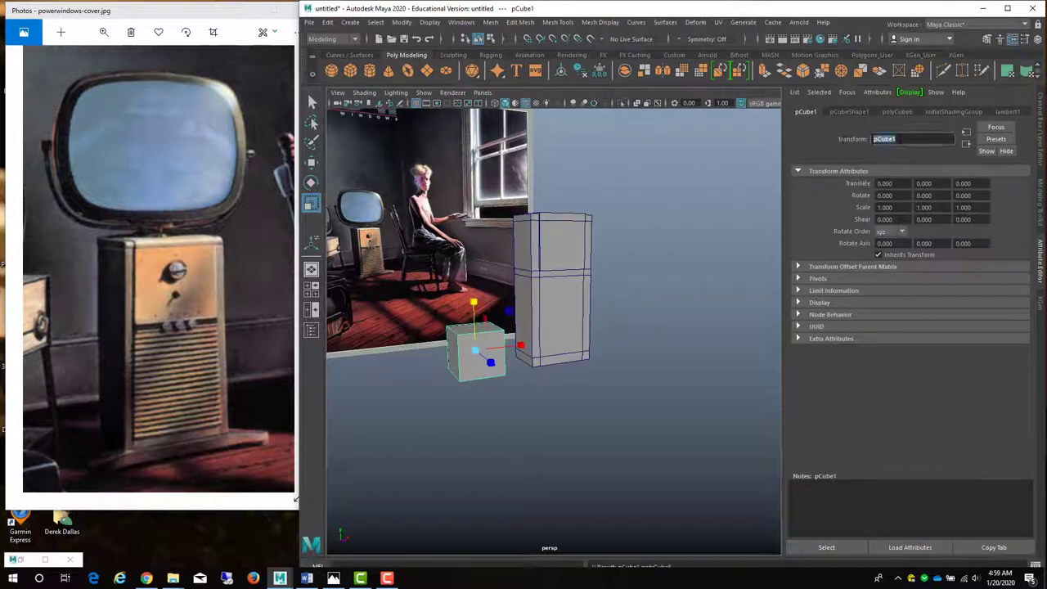
type("tV1Base")
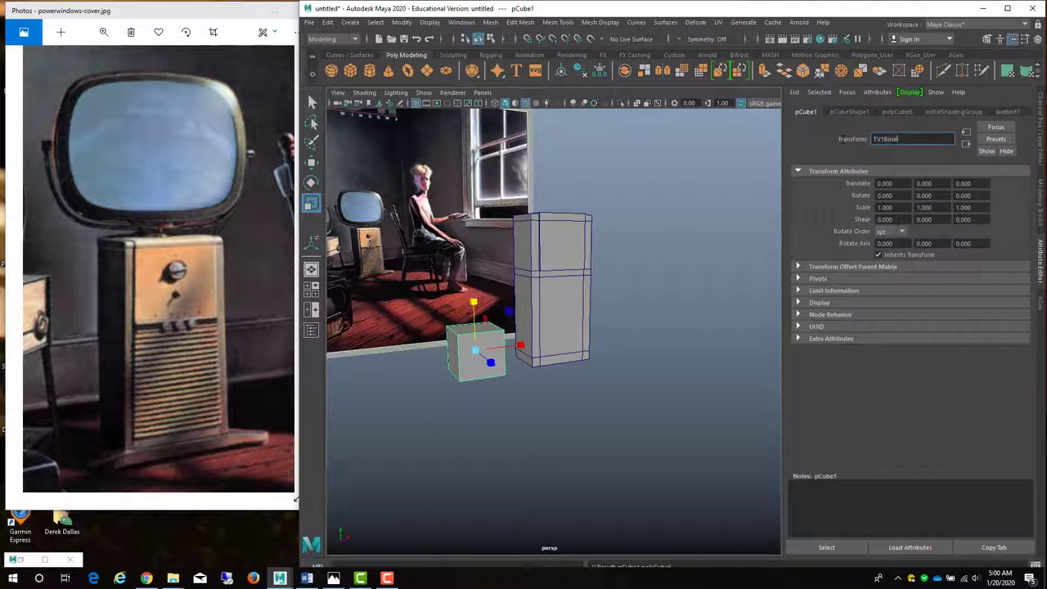
type("Geom")
key("Return")
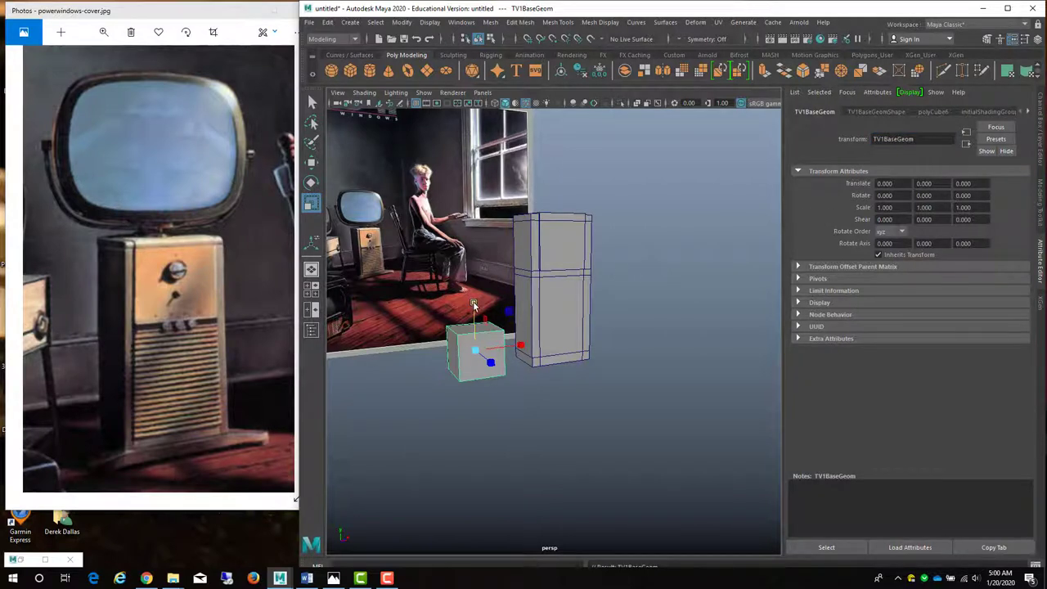
Flatten the cube into a plate scaled about 2.049, 0.132, 1.545 and place it under the pedestal at about 1.877, -0.411, 0
left_click_drag(474, 303, 572, 344)
left_click_drag(491, 360, 517, 391)
key("w")
left_click_drag(528, 353, 600, 351)
mouse_move(551, 292)
left_mouse_down()
mouse_move(553, 322)
mouse_move(554, 304)
left_mouse_up()
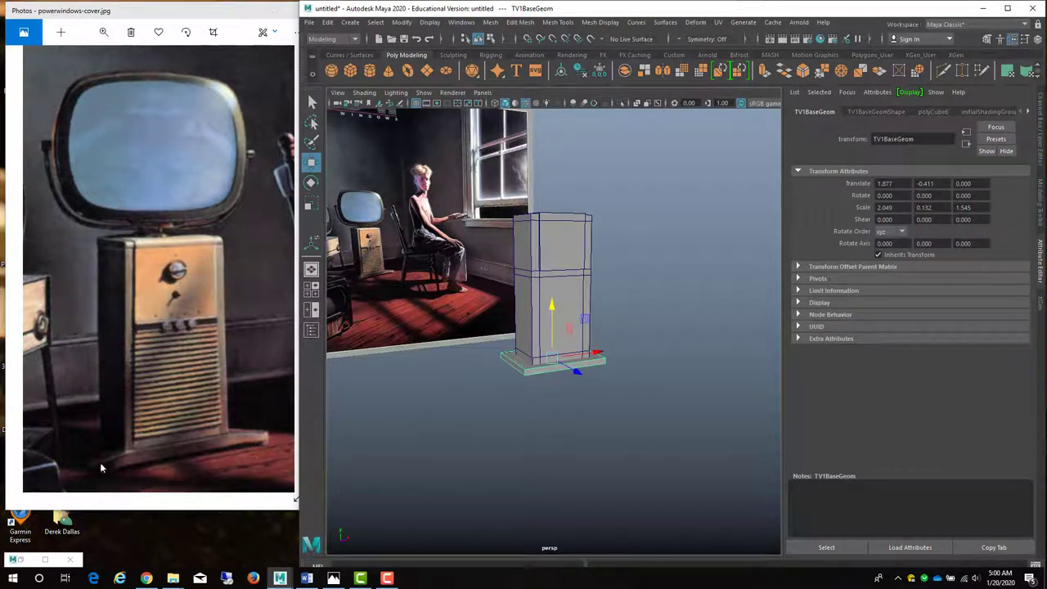
Widen the base plate along X to a scale of about 3.096 so it extends past the pedestal's sides
left_click_drag(564, 404, 509, 412, "alt")
right_click_drag(509, 411, 654, 406, "alt")
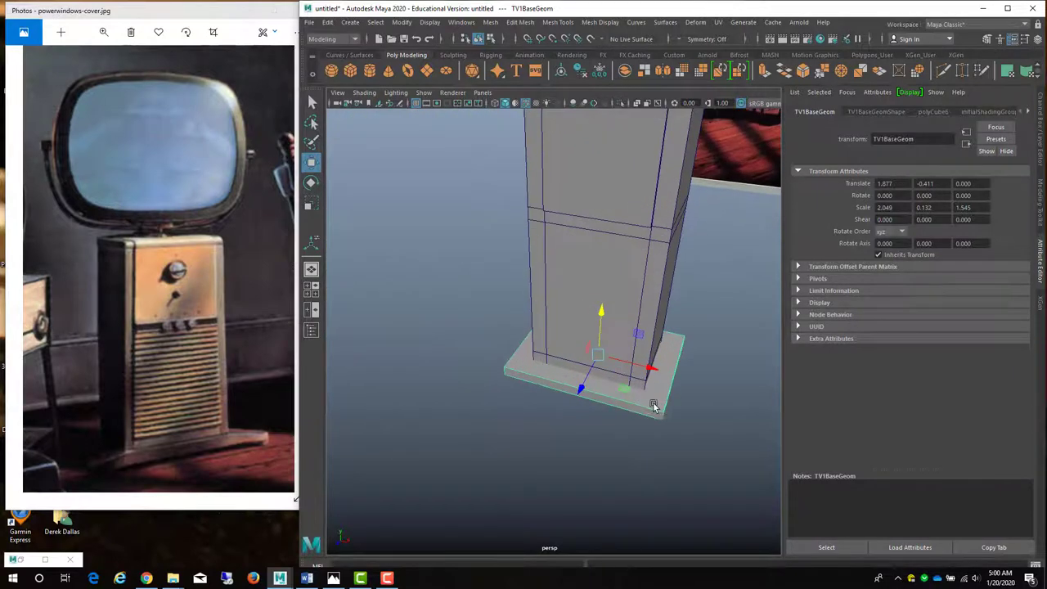
left_click_drag(653, 407, 583, 341, "alt")
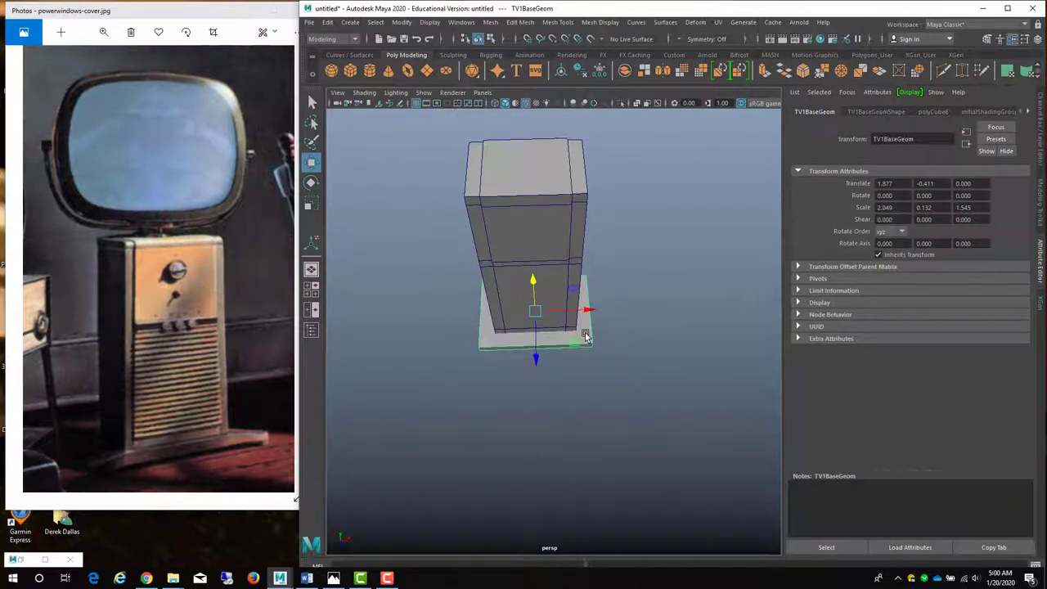
key("3")
key("shift+z")
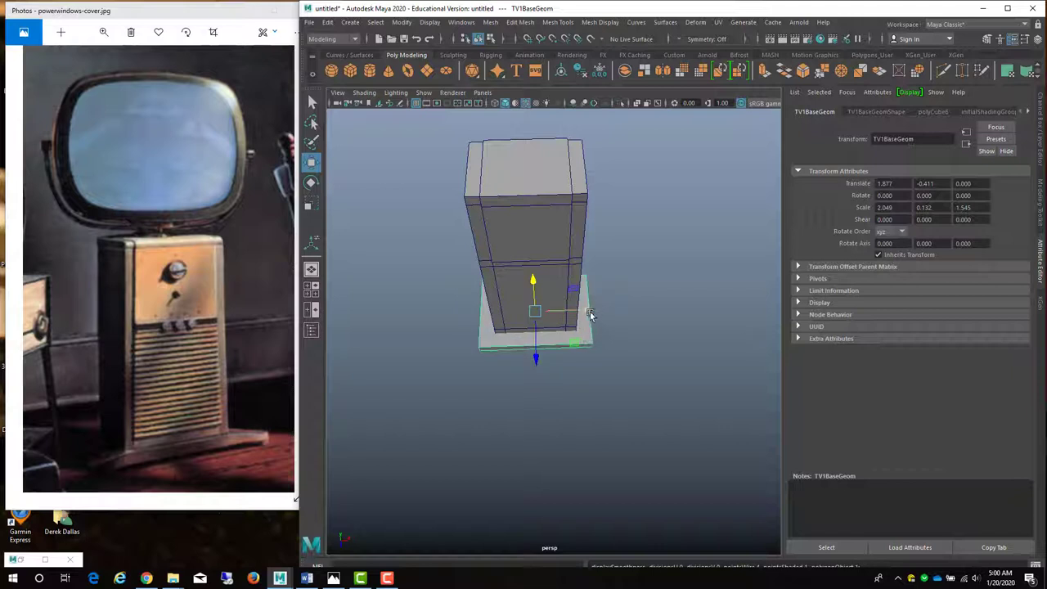
key("r")
left_click_drag(590, 314, 497, 348)
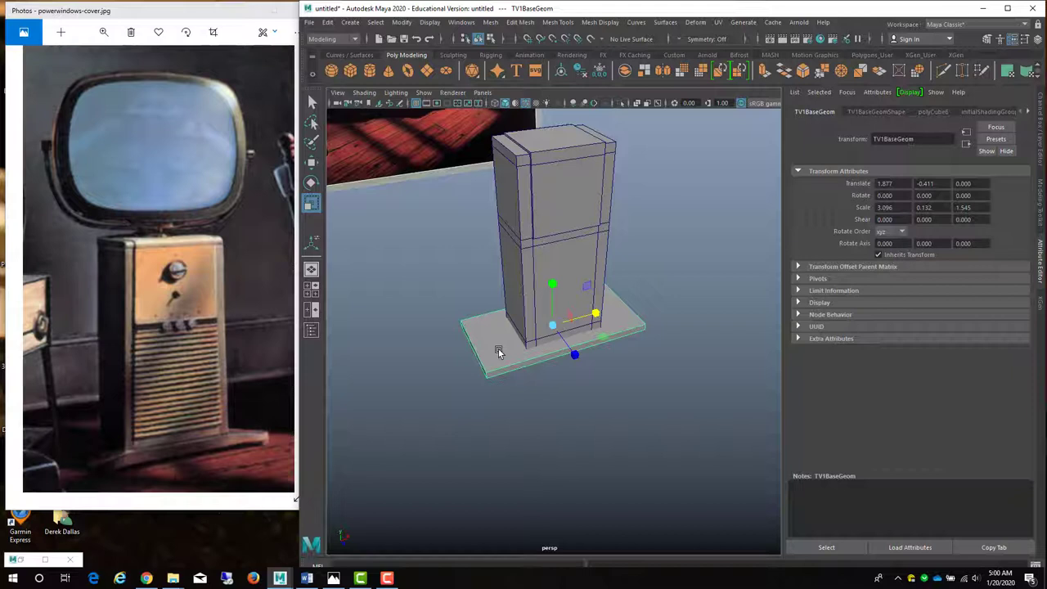
Compare the base plate's smoothed and unsmoothed display, leaving it in smooth preview with its cage shown
key("2")
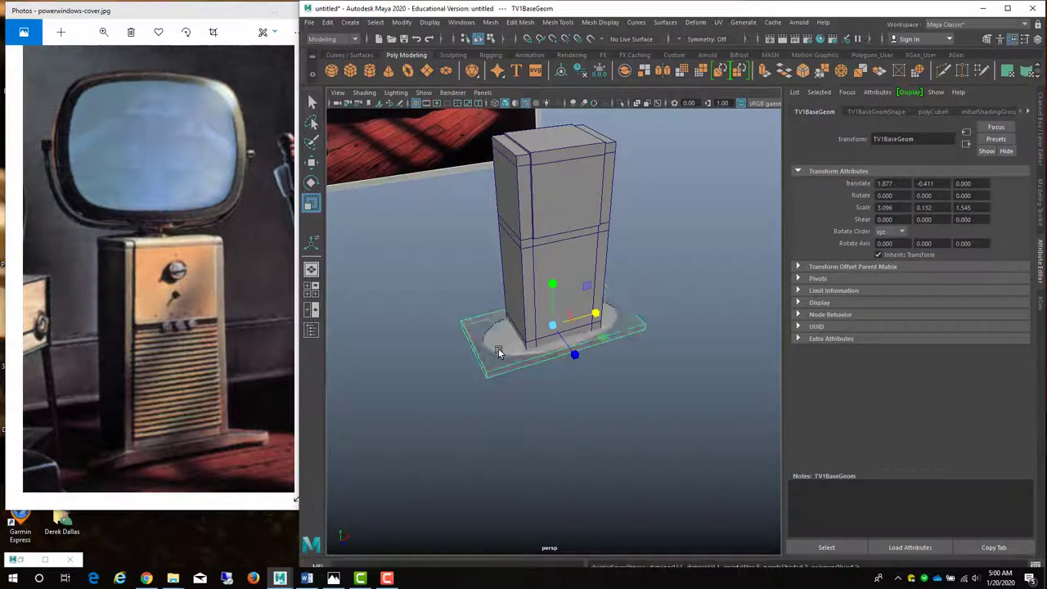
key("3")
key("1")
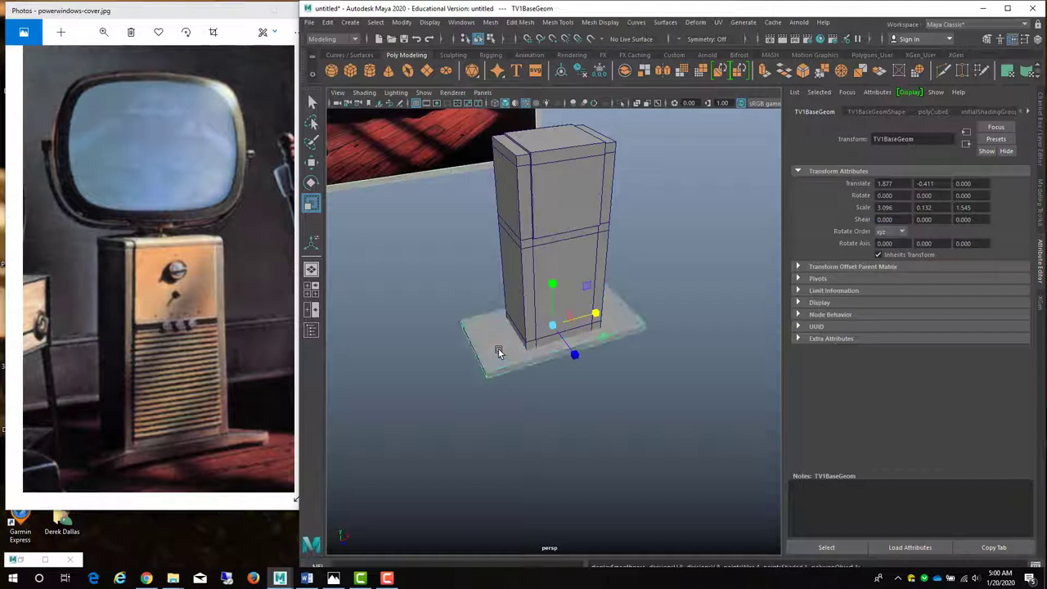
key("2")
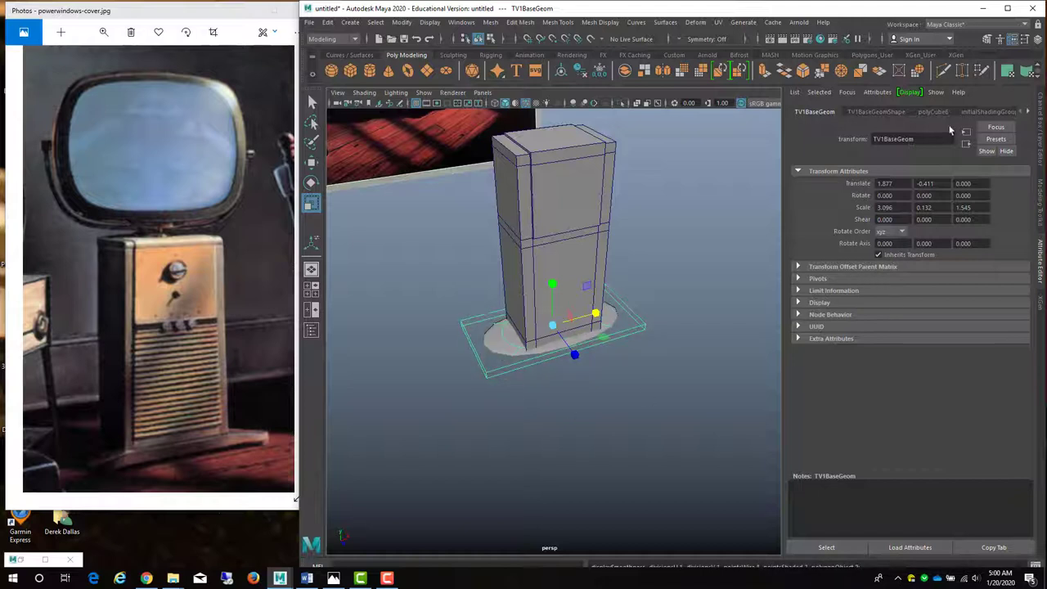
Insert an edge loop across the base plate close to its left end to tighten the smoothed corners
left_click(1039, 79)
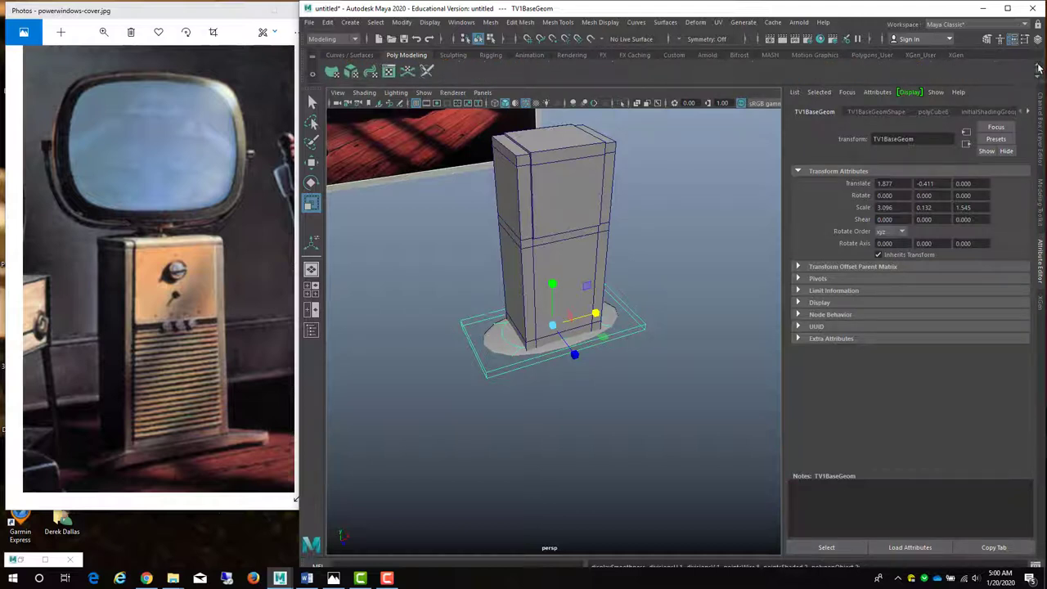
left_click(1039, 68)
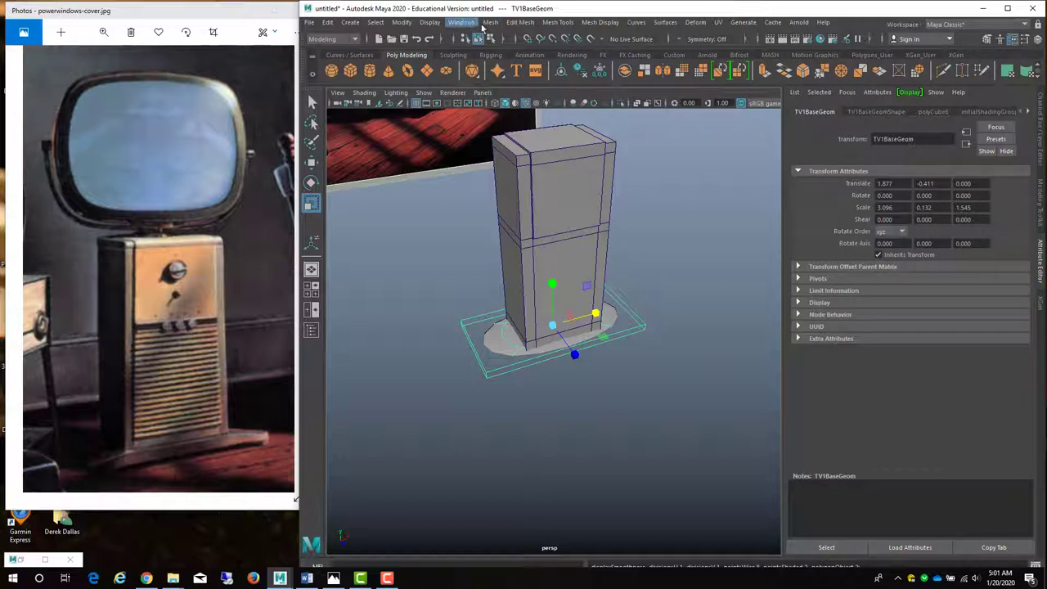
left_click(520, 23)
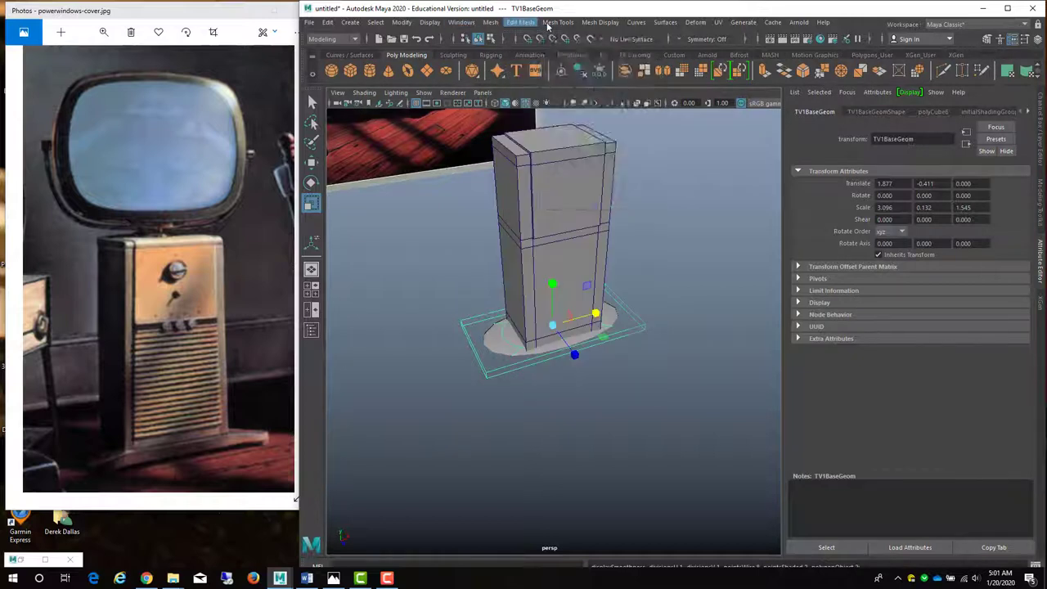
left_click(558, 22)
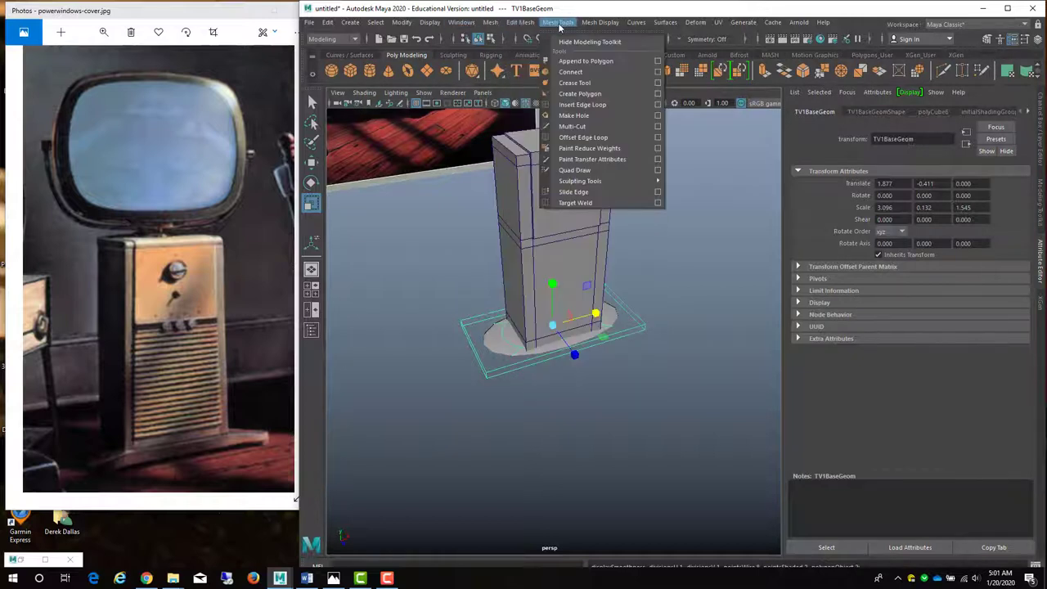
left_click(576, 105)
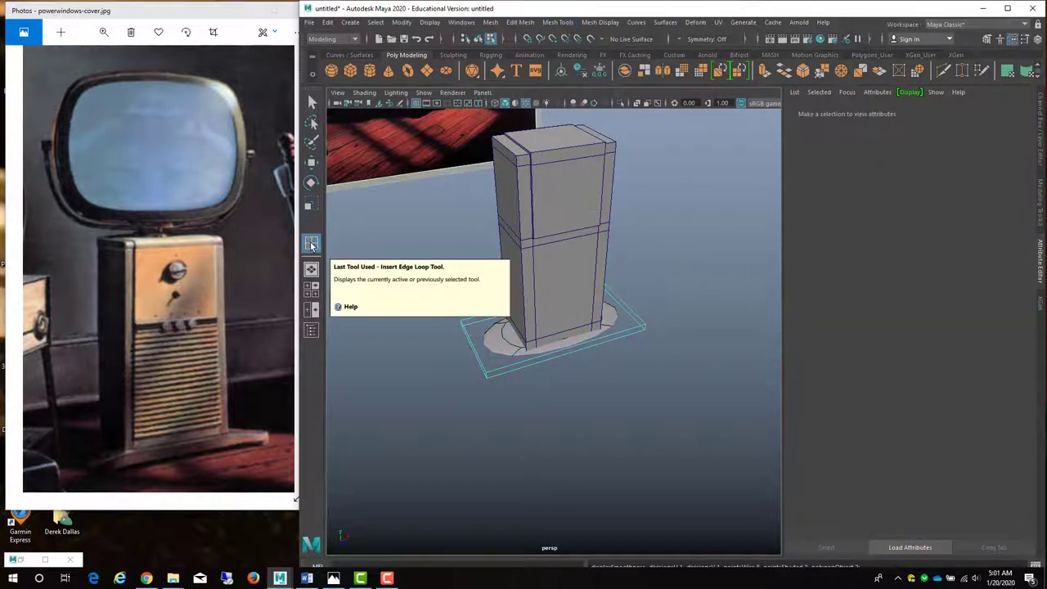
left_click(494, 373)
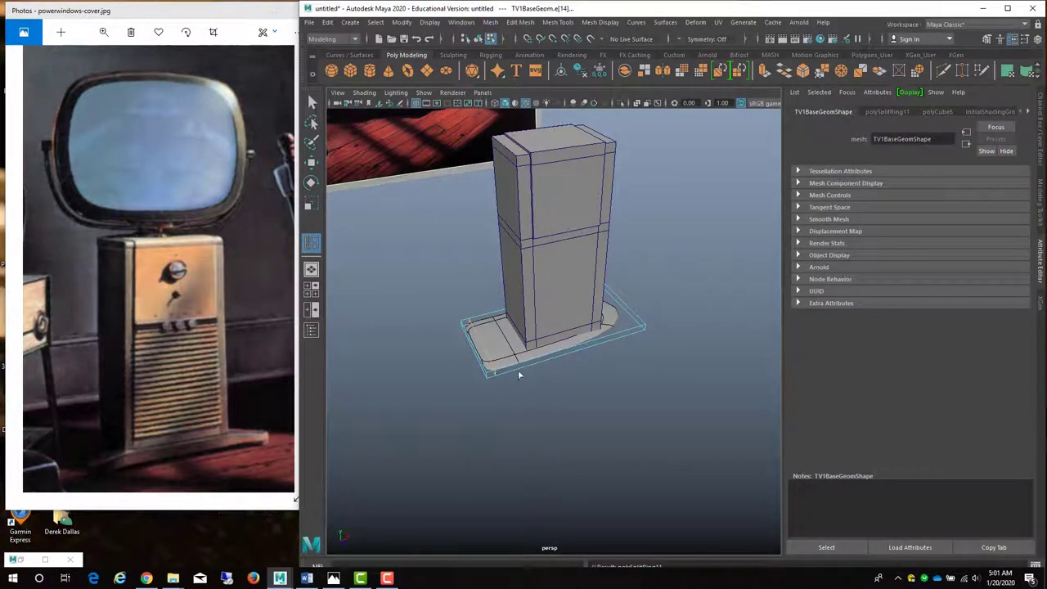
Insert an edge loop close to the base plate's right end and move it slightly inward along X
scroll(518, 375, "up", 5)
scroll(557, 335, "up", 3)
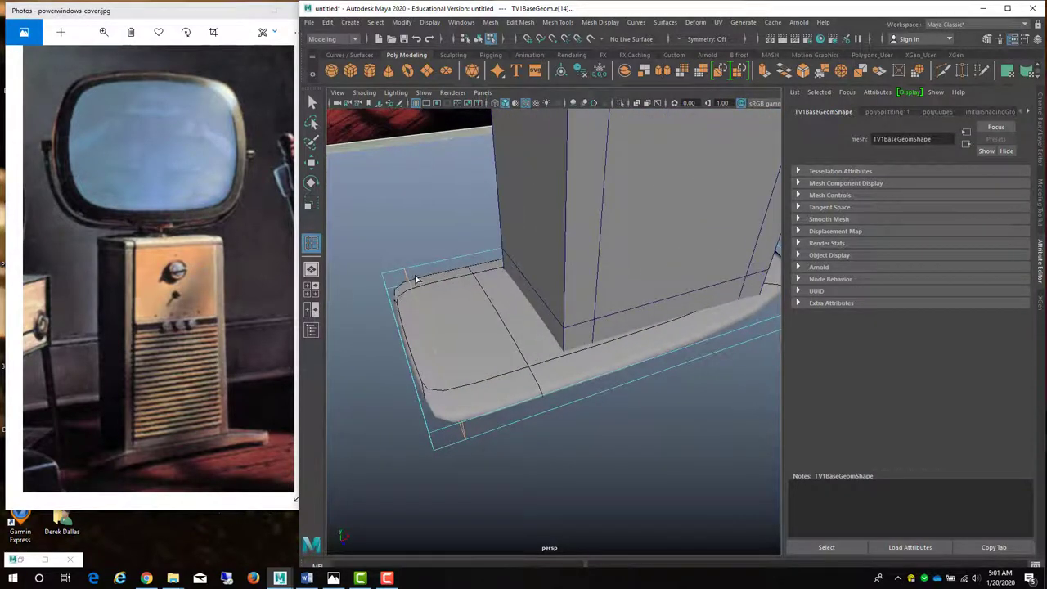
left_click_drag(544, 358, 478, 341, "alt")
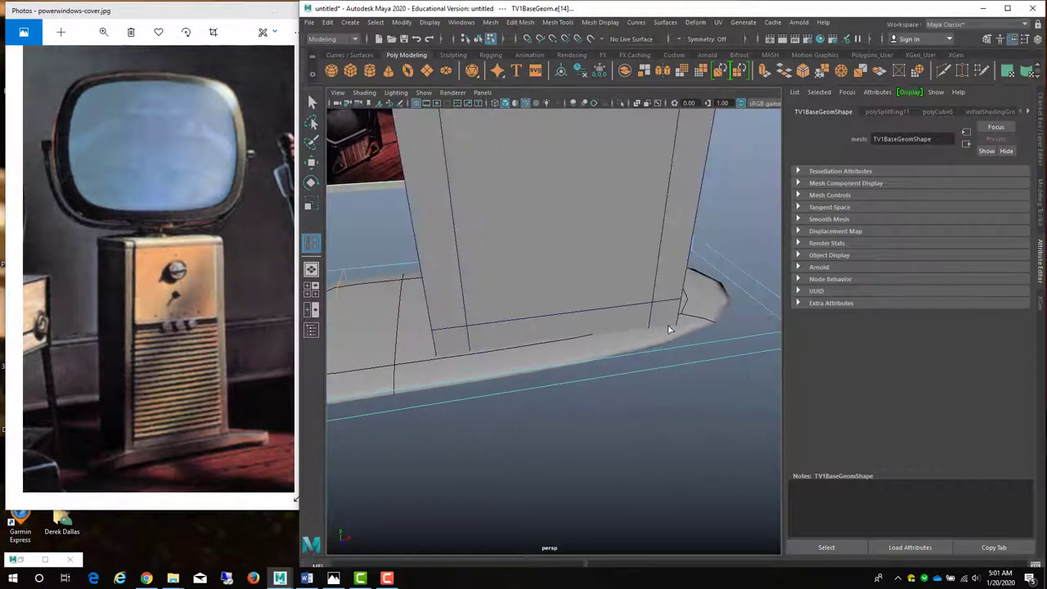
middle_click_drag(682, 326, 576, 328, "alt")
left_click_drag(576, 328, 620, 331, "alt")
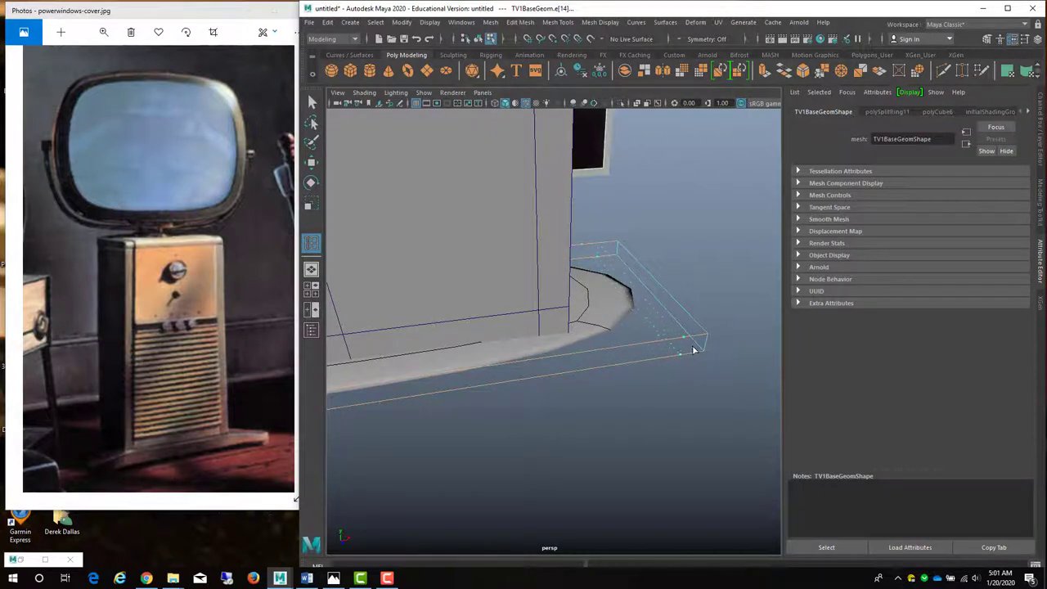
left_click(693, 346)
left_click_drag(708, 346, 606, 343, "alt")
key("w")
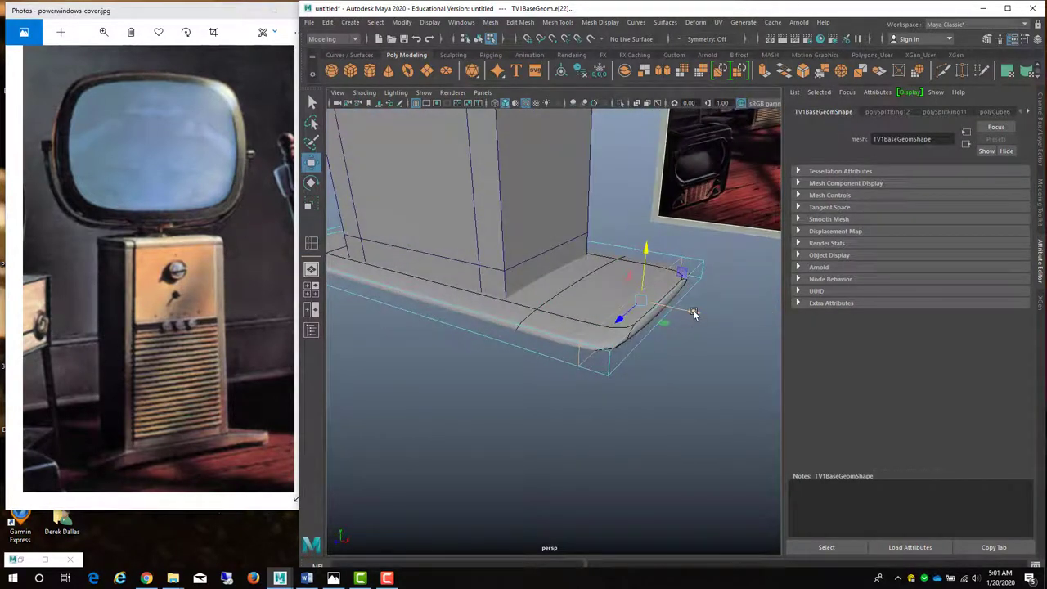
mouse_move(692, 318)
left_mouse_down()
mouse_move(647, 298)
mouse_move(715, 315)
mouse_move(675, 310)
mouse_move(686, 311)
left_mouse_up()
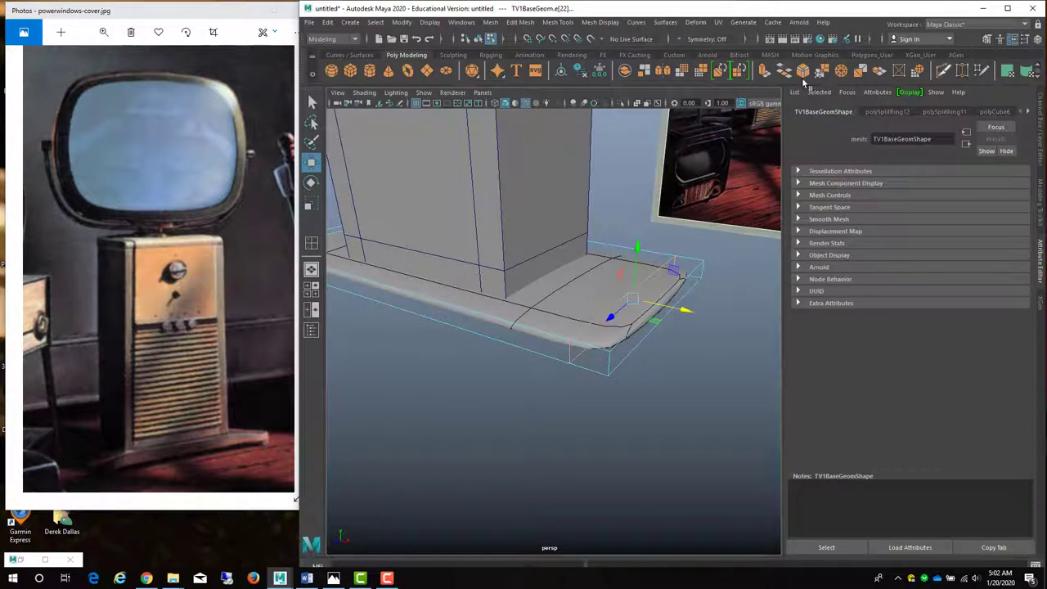
Insert lengthwise edge loops close to the base plate's front and back edges, and exit the Insert Edge Loop tool
left_click(311, 244)
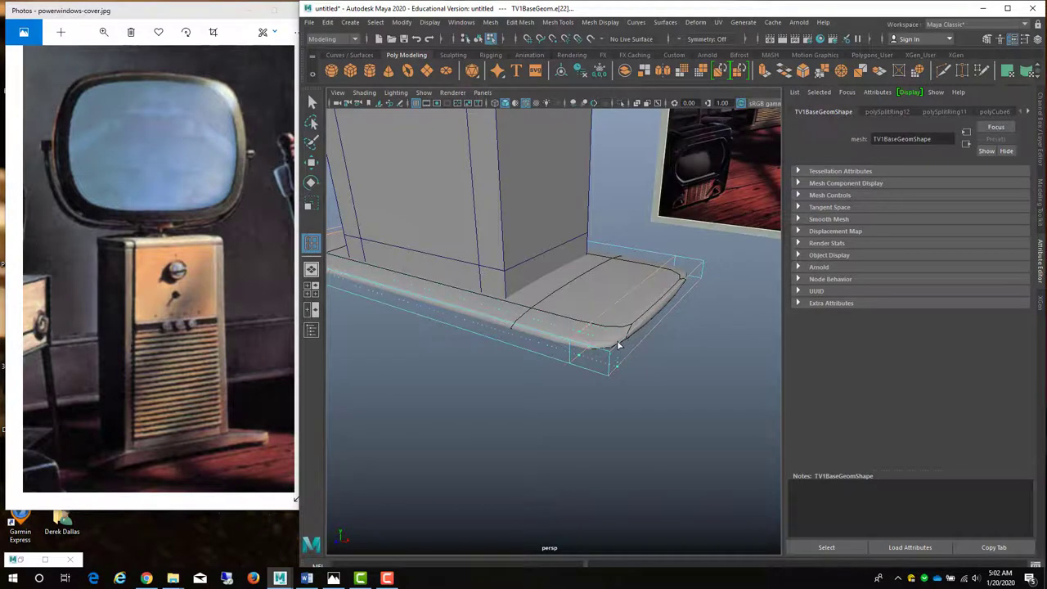
left_click(620, 345)
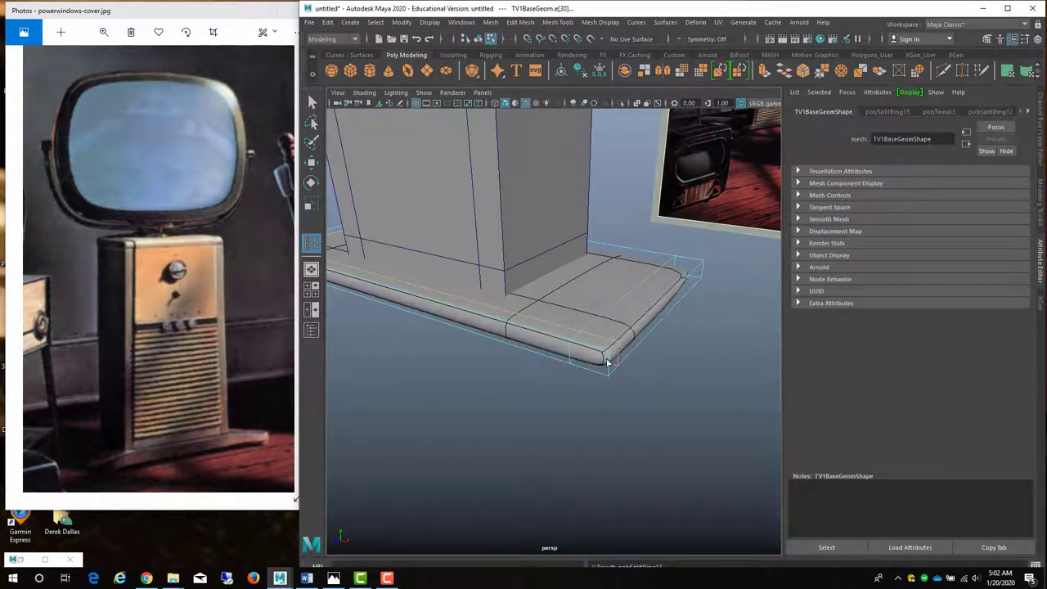
left_click_drag(595, 362, 560, 404, "alt")
left_click_drag(737, 318, 651, 303, "alt")
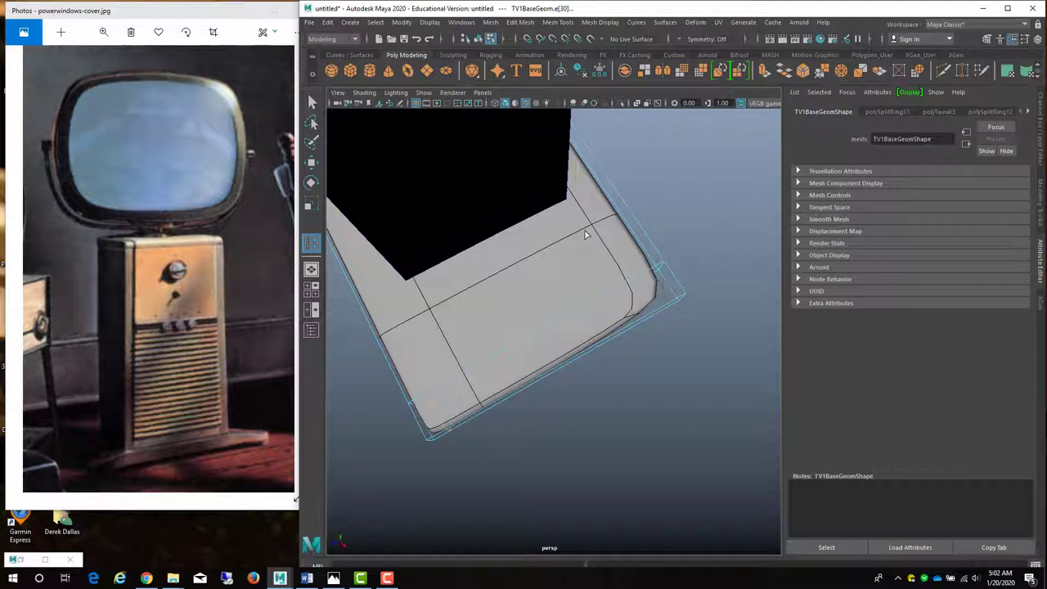
left_click(674, 309)
mouse_move(675, 308)
left_mouse_down("alt")
mouse_move(630, 330)
mouse_move(659, 294)
left_mouse_up("alt")
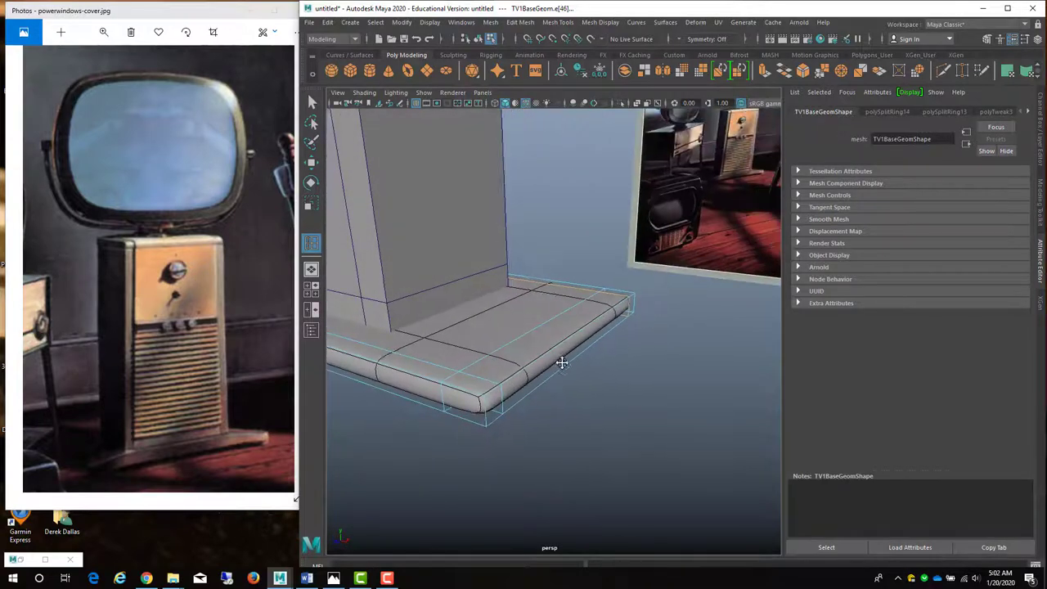
middle_click_drag(561, 362, 572, 366, "alt")
mouse_move(573, 365)
left_mouse_down("alt")
mouse_move(649, 385)
mouse_move(491, 346)
mouse_move(649, 325)
mouse_move(645, 357)
mouse_move(562, 352)
left_mouse_up("alt")
left_click_drag(571, 390, 621, 368, "alt")
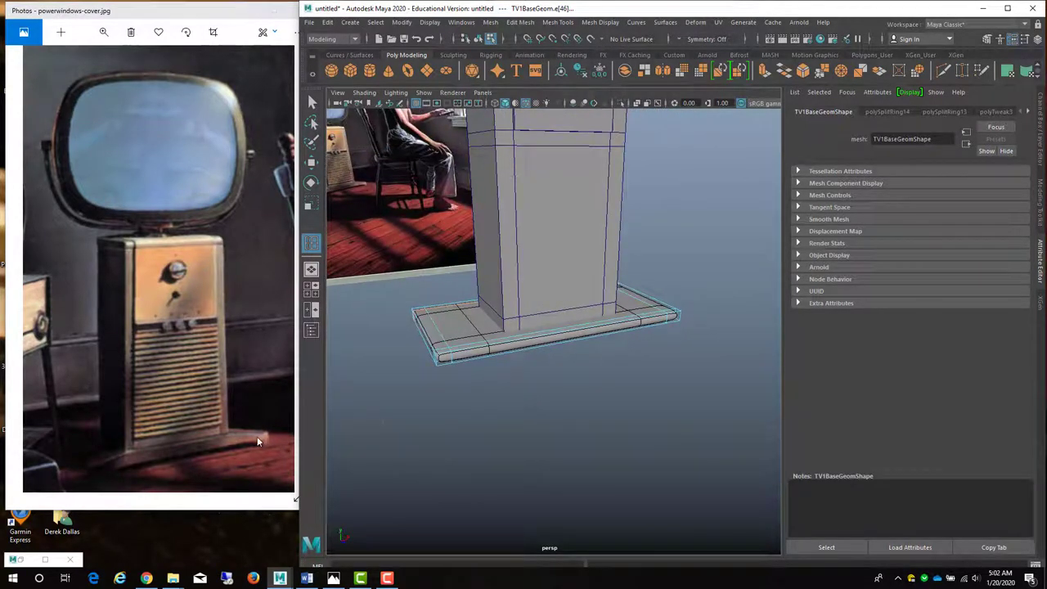
key("q")
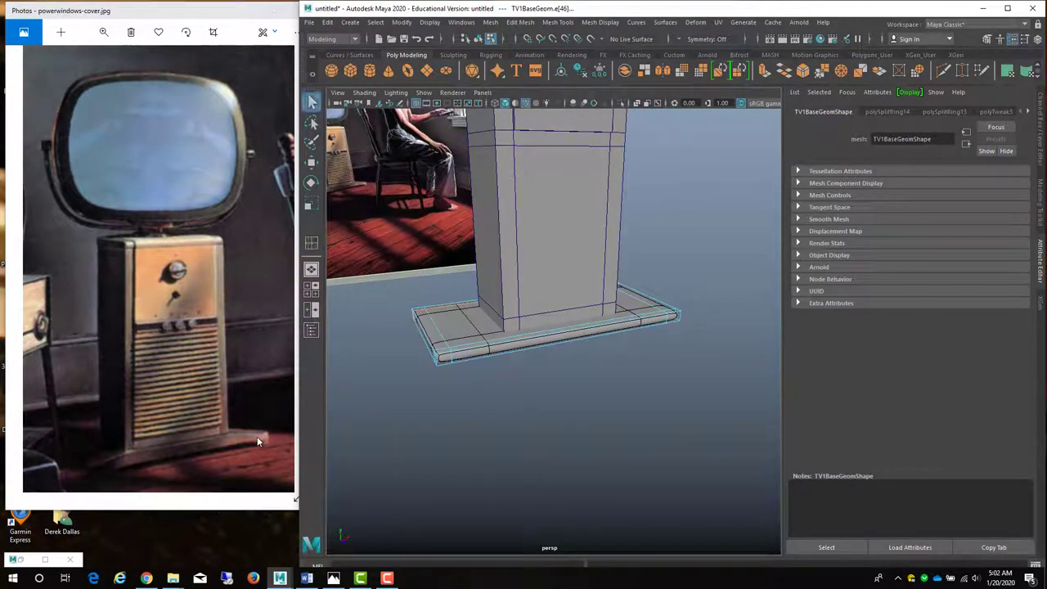
Clear the edge selection and show the base plate in full smooth preview to inspect its tightened corners
left_click(508, 373)
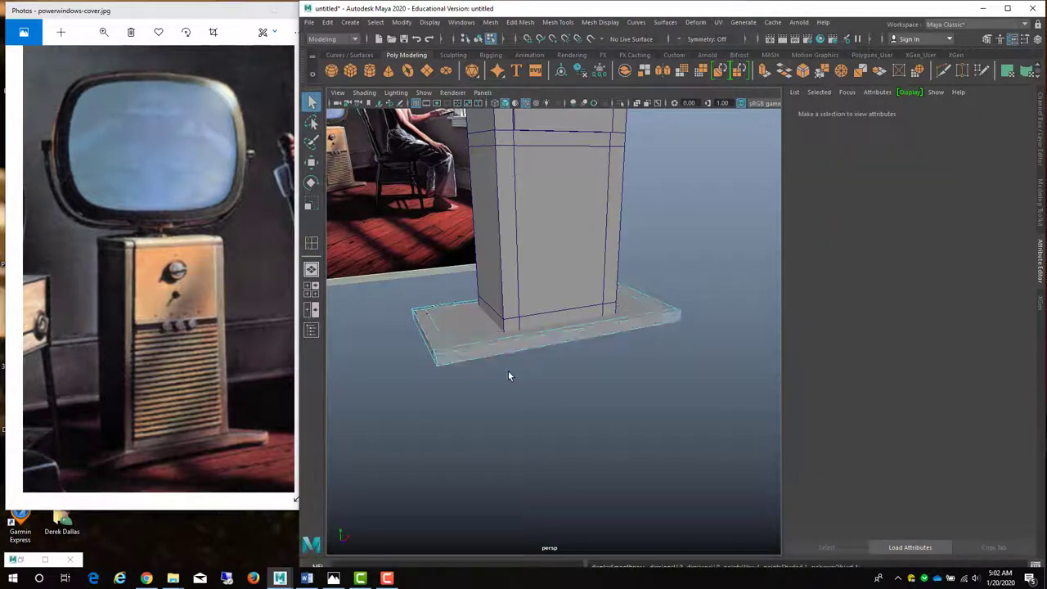
key("3")
left_click_drag(509, 375, 559, 288, "alt")
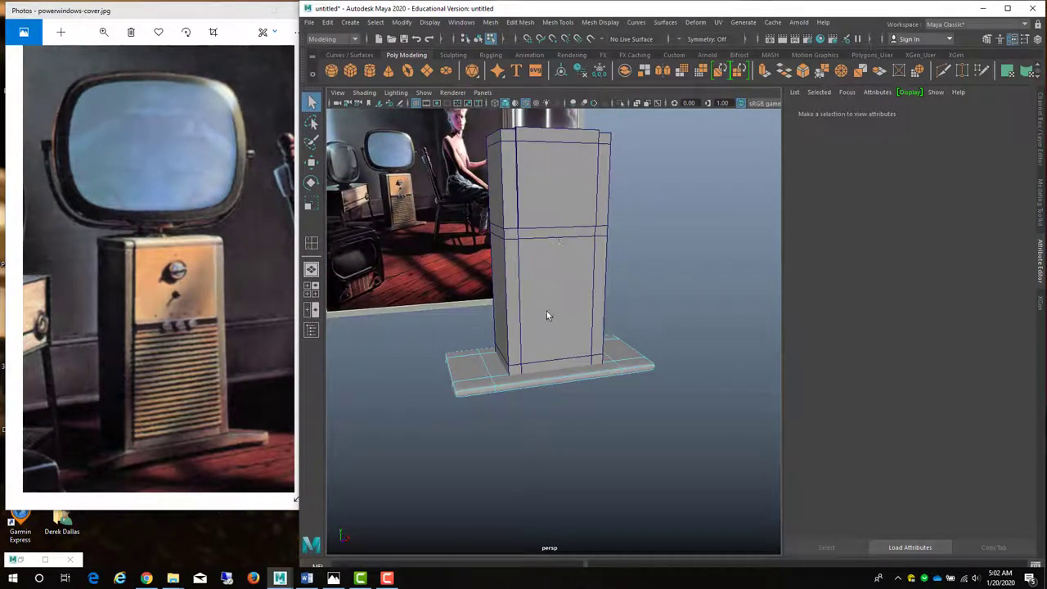
left_click_drag(529, 350, 532, 320, "alt")
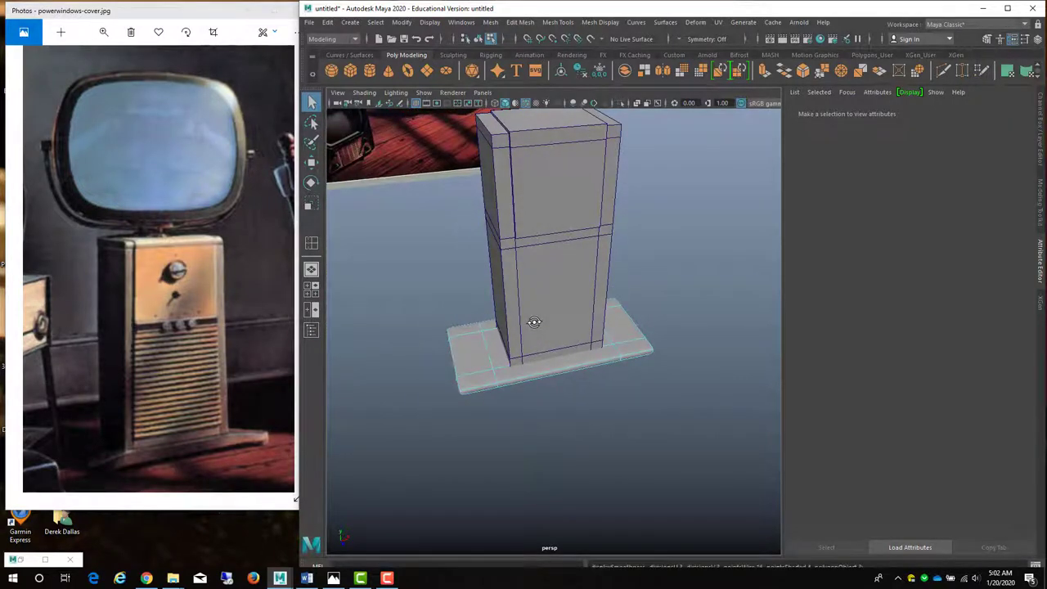
Compare the pedestal's smoothed and unsmoothed display, leaving it unsmoothed
right_click_drag(533, 322, 587, 261)
key("3")
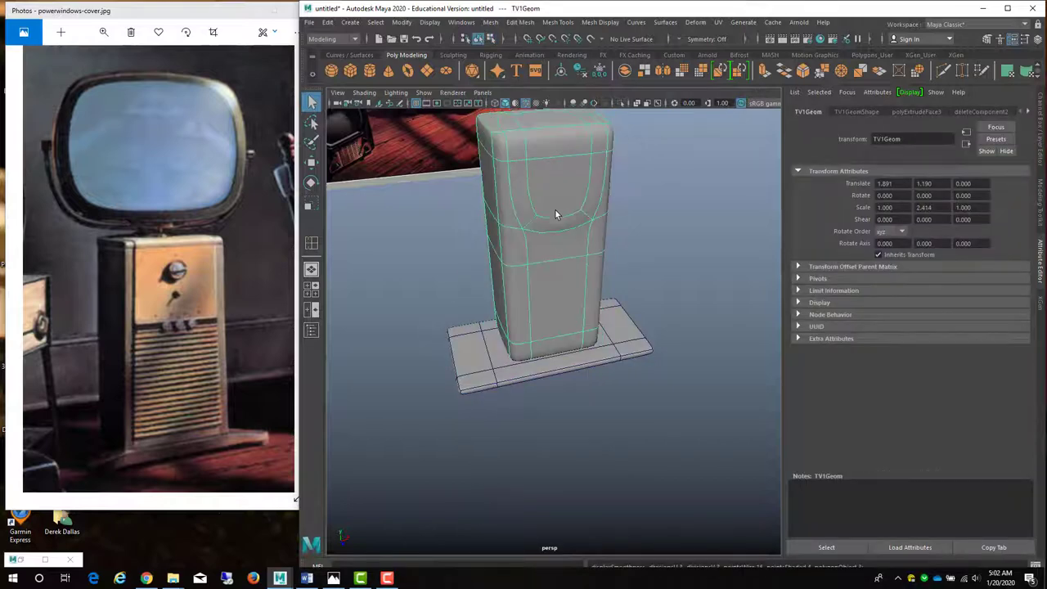
key("1")
mouse_move(555, 209)
left_mouse_down("alt")
mouse_move(647, 201)
mouse_move(703, 210)
mouse_move(565, 211)
left_mouse_up("alt")
key("3")
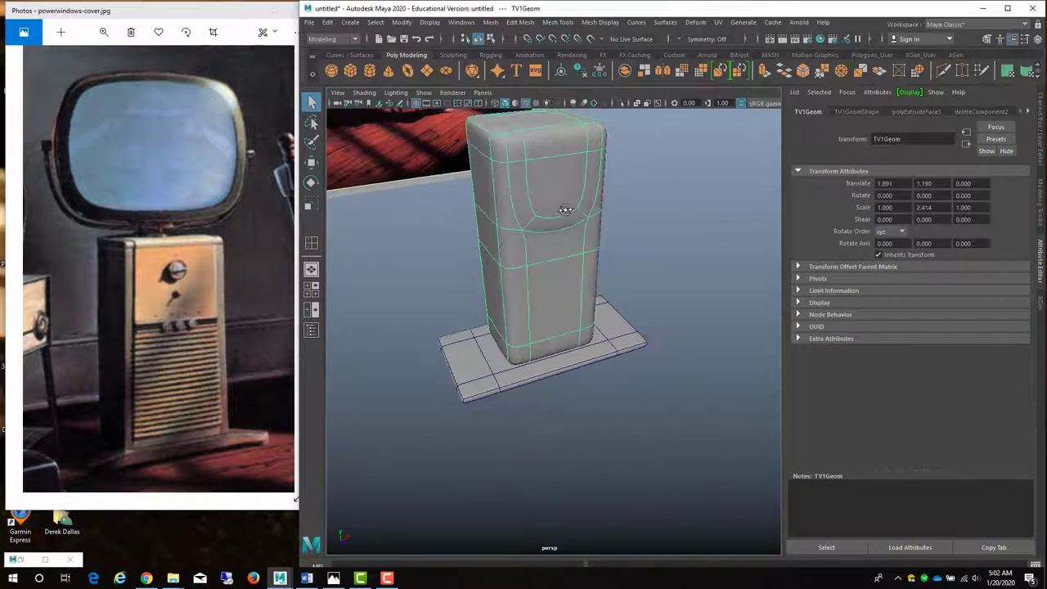
key("1")
Delete the pedestal's hidden bottom faces where it sits on the base plate, working in wireframe display
left_click_drag(508, 309, 670, 367, "alt")
key("3")
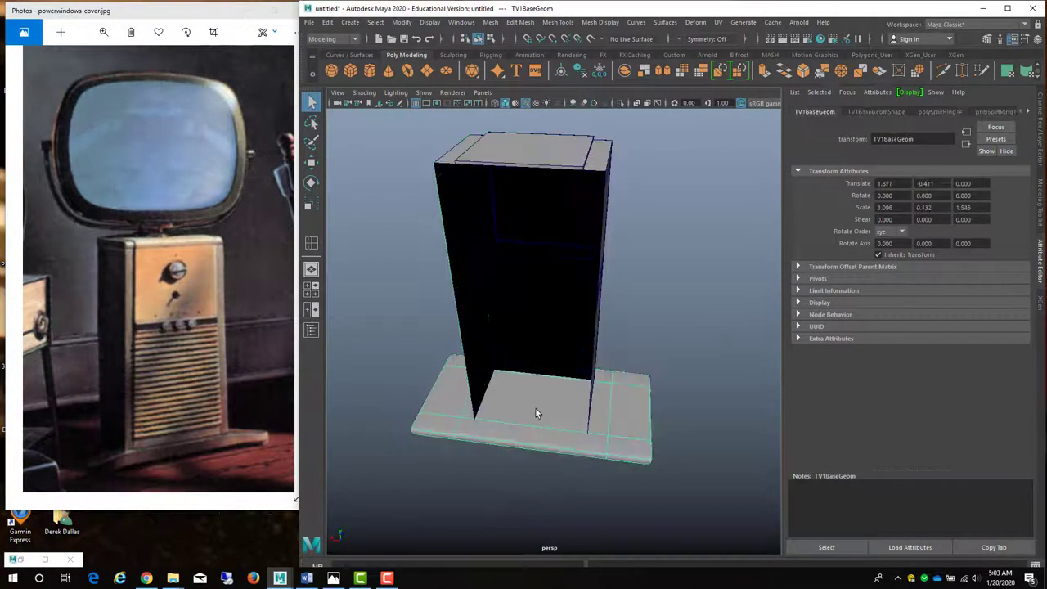
key("1")
right_click_drag(540, 285, 544, 311)
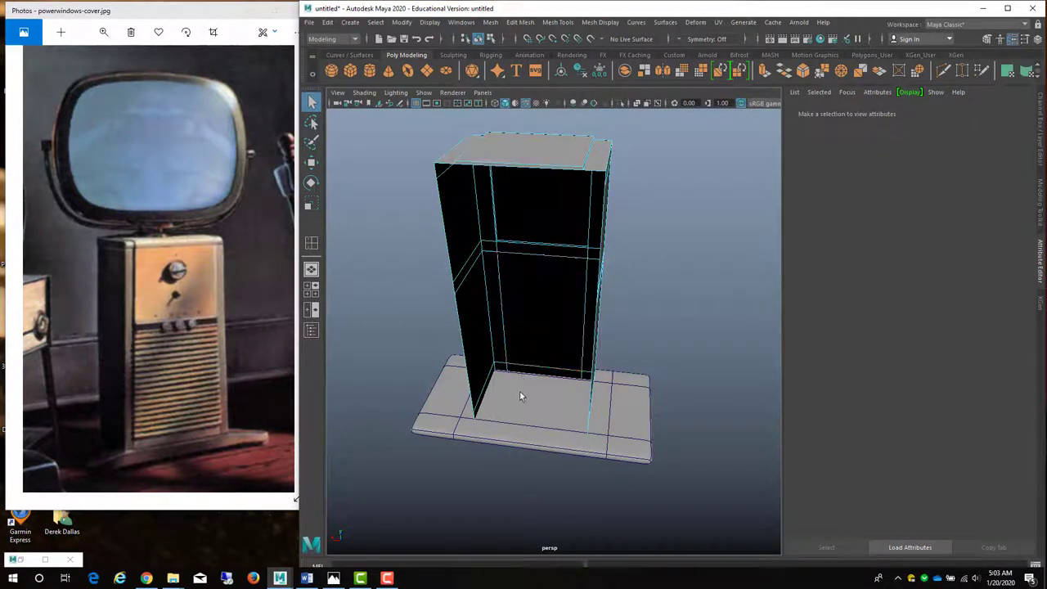
key("4")
left_click(487, 404)
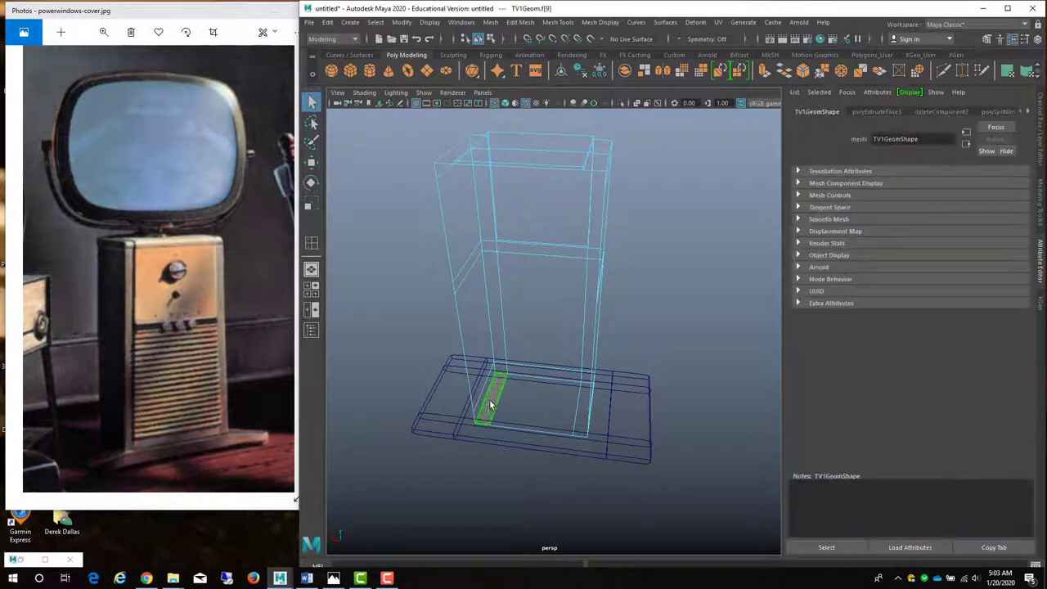
left_click(556, 402)
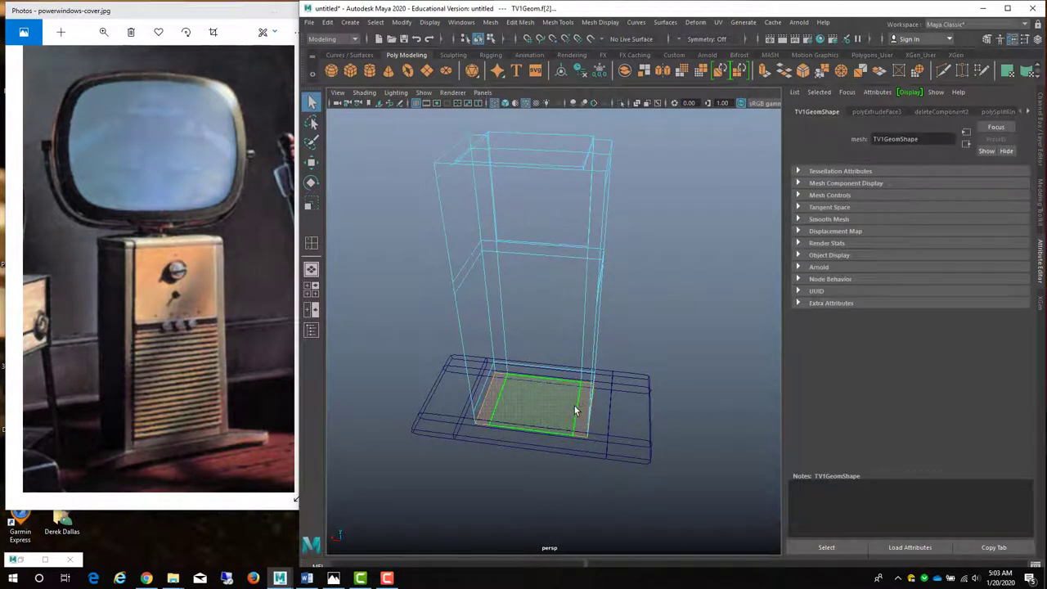
key("Delete")
Check the pedestal's smooth preview without its bottom faces and return it to shaded, unsmoothed display
left_click_drag(575, 409, 445, 401, "alt")
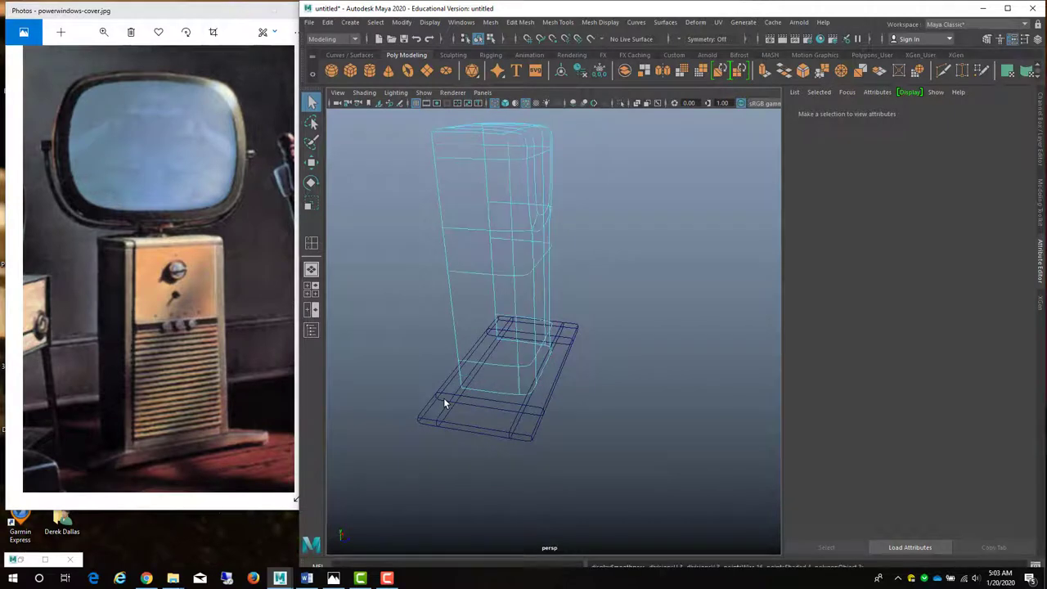
key("5")
left_click_drag(562, 382, 543, 257, "alt")
key("1")
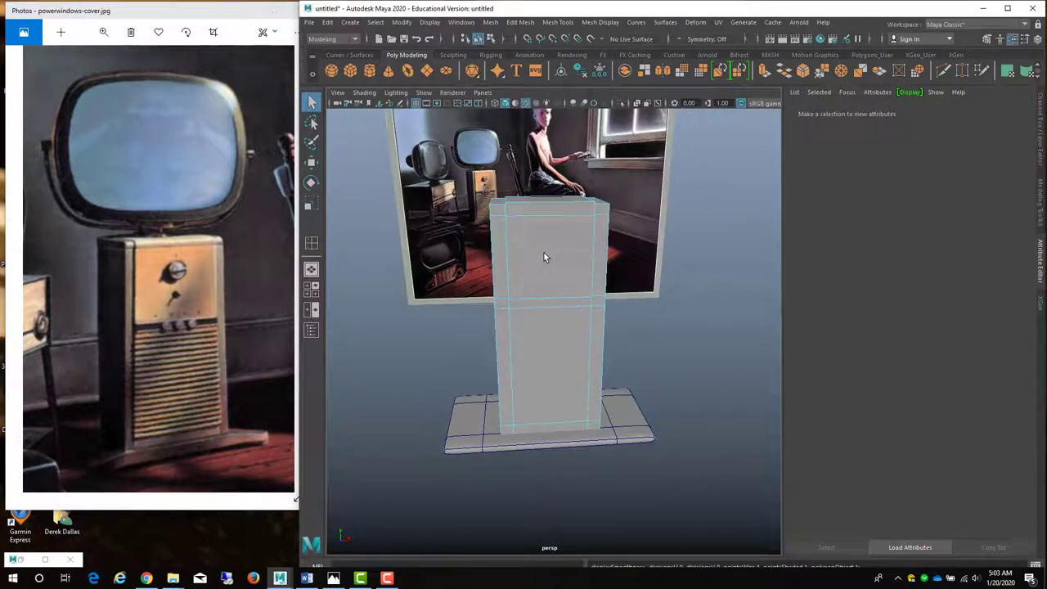
Insert two edge loops around the pedestal's narrow middle band, one close to its upper edge and one close to its lower edge
mouse_move(571, 319)
left_mouse_down("alt")
mouse_move(551, 325)
mouse_move(571, 325)
left_mouse_up("alt")
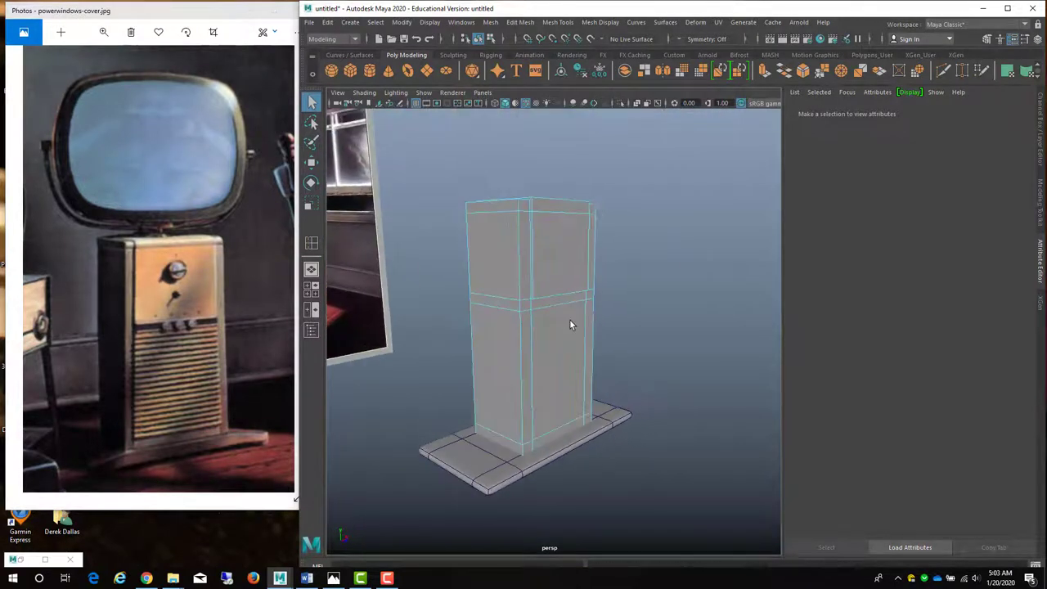
right_click_drag(570, 319, 761, 327, "alt")
left_click_drag(526, 313, 498, 309, "alt")
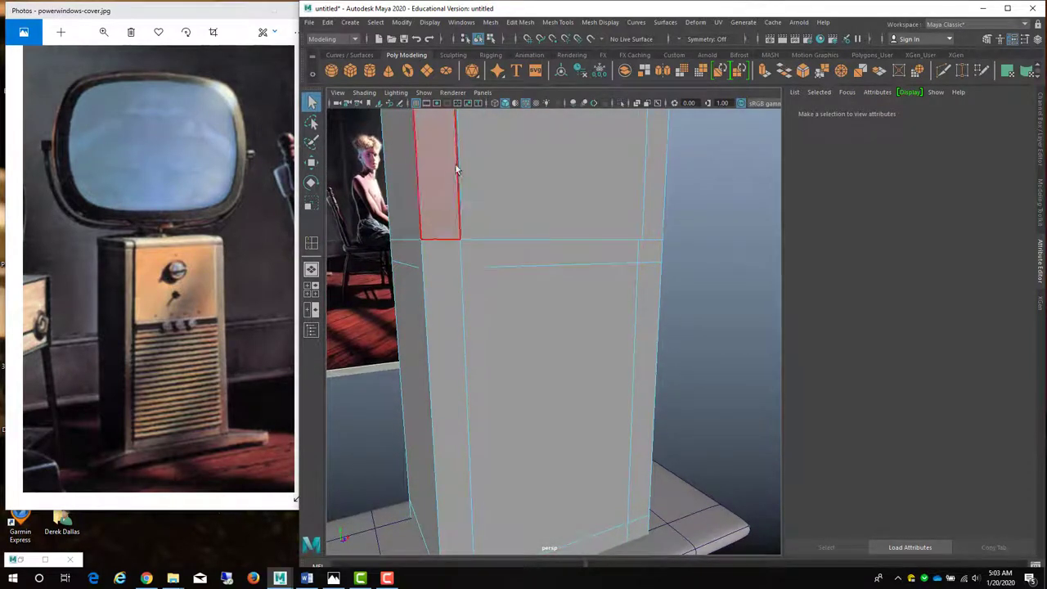
left_click(311, 243)
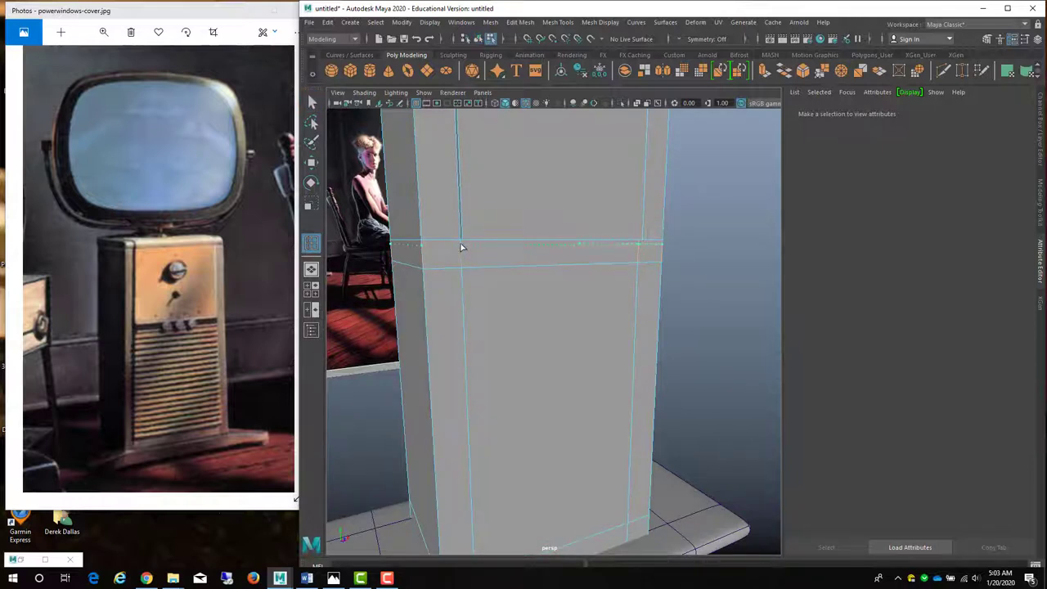
left_click(461, 247, "ctrl")
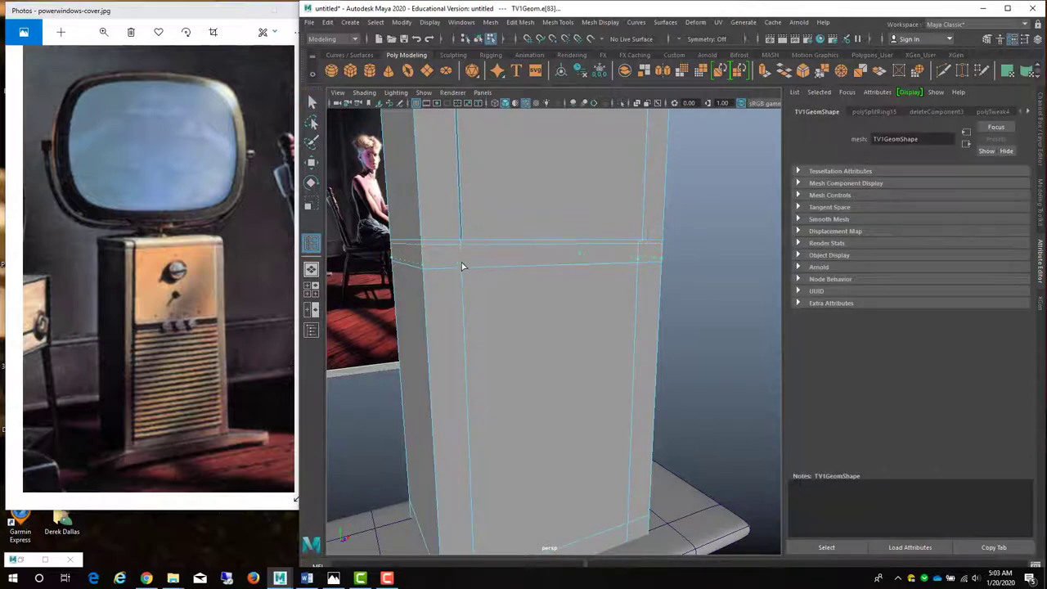
left_click(461, 267, "ctrl")
left_click_drag(402, 266, 477, 262, "alt")
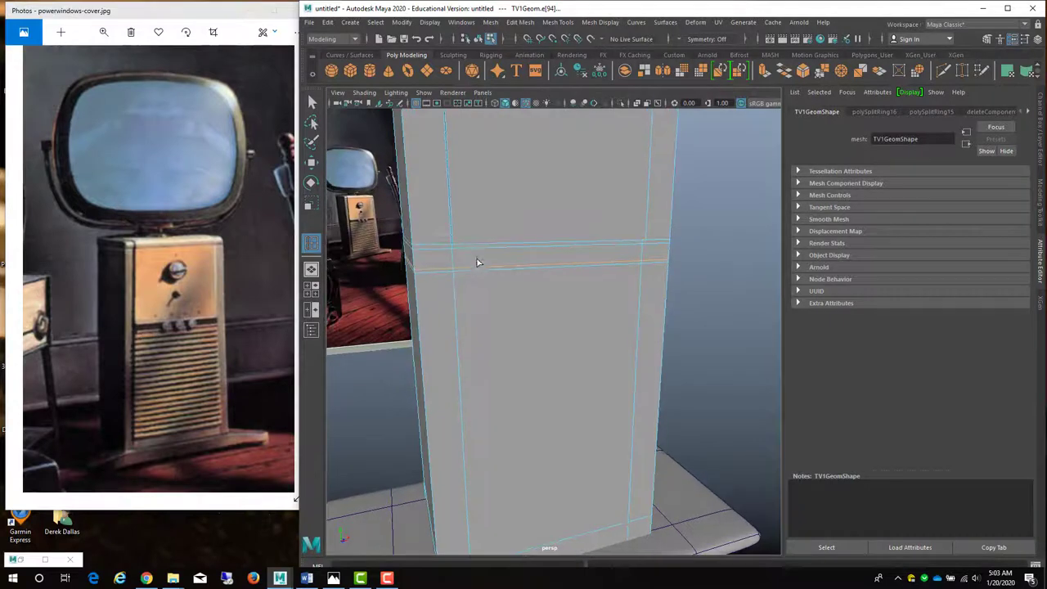
right_click_drag(477, 258, 502, 276)
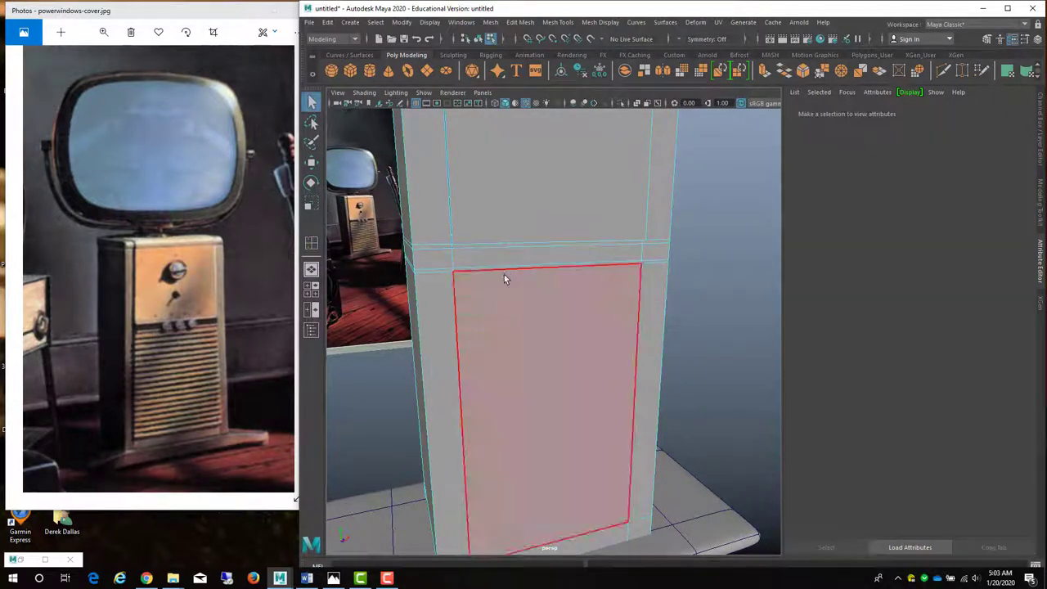
Extrude the centre front face of the pedestal's middle band outward by about 0.044
left_click(510, 253)
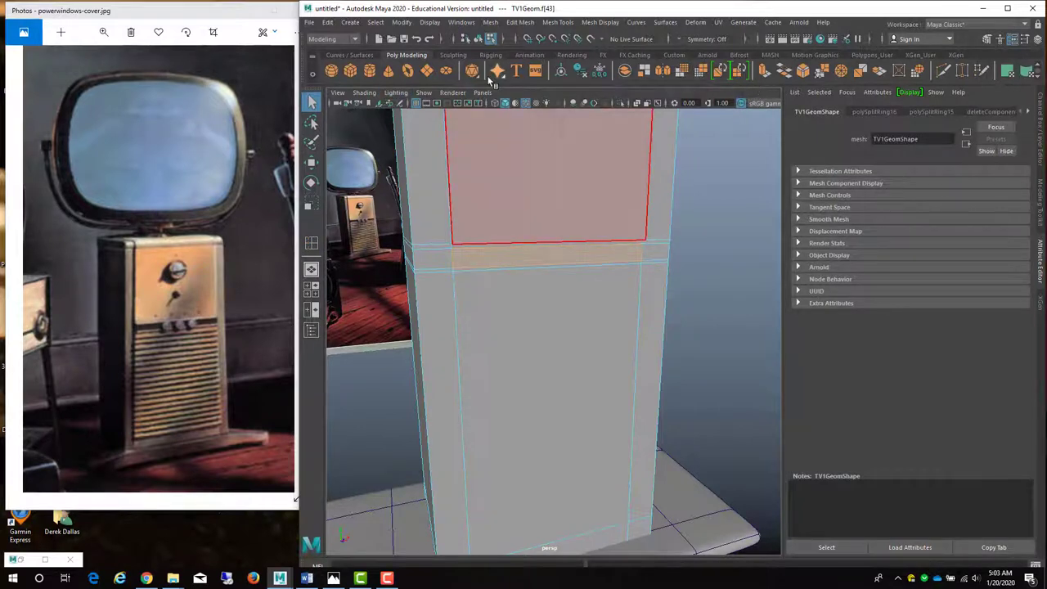
scroll(488, 76, "down", 1)
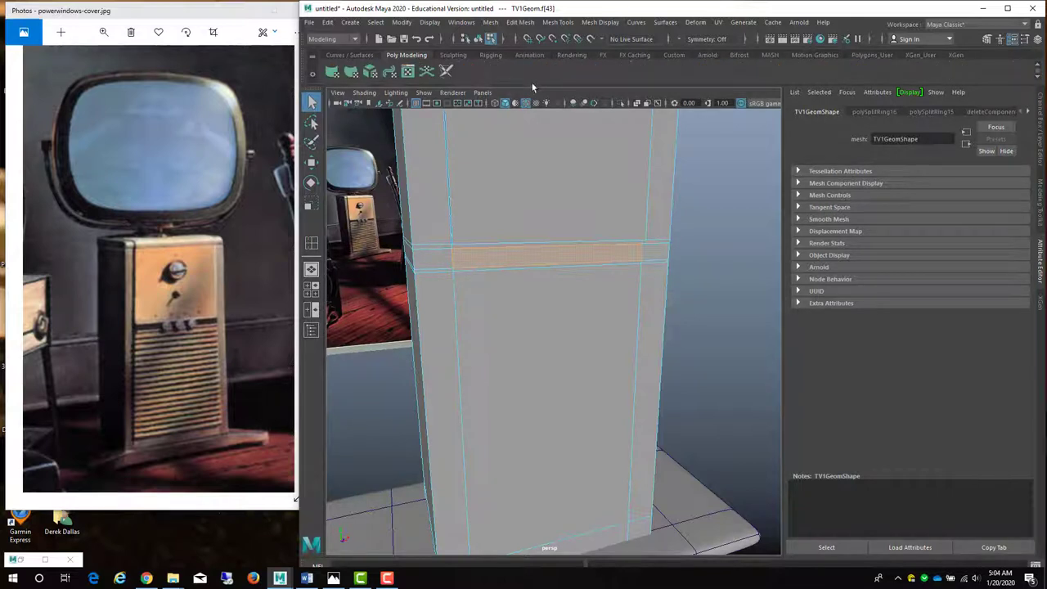
left_click(1037, 69)
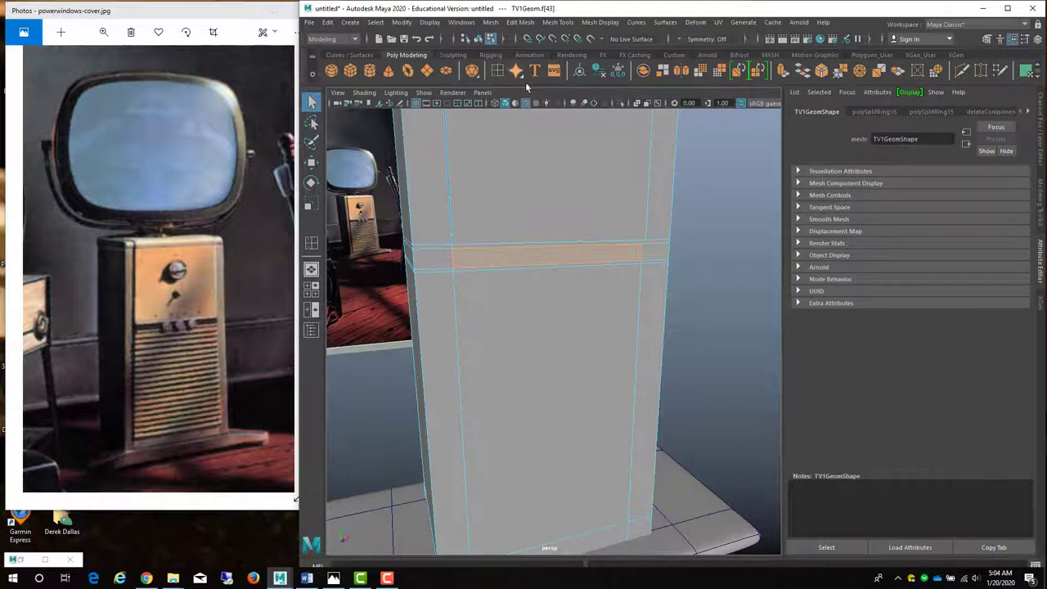
scroll(760, 70, "down", 1)
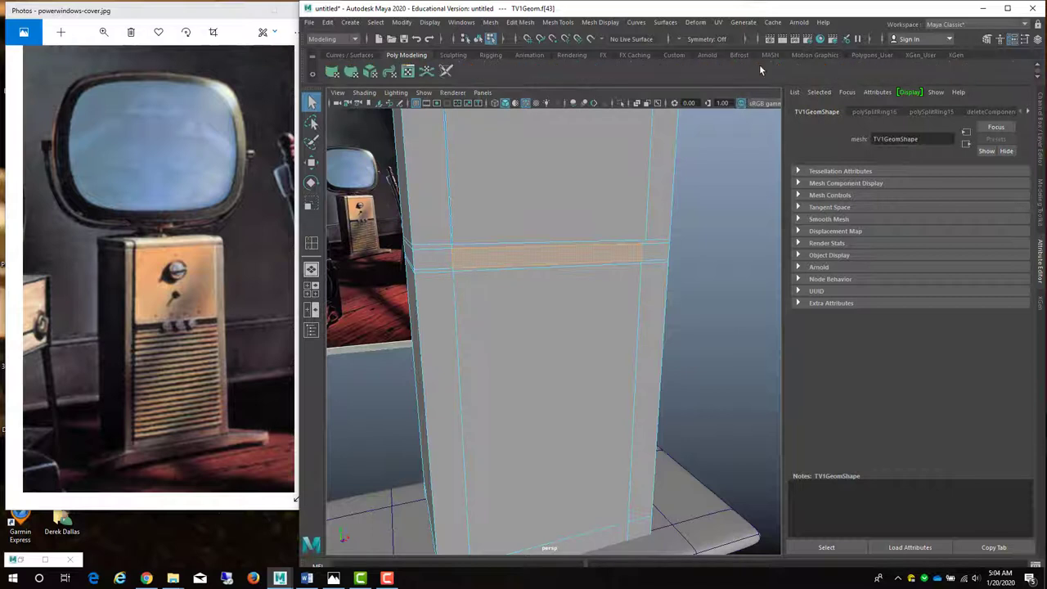
scroll(758, 71, "up", 1)
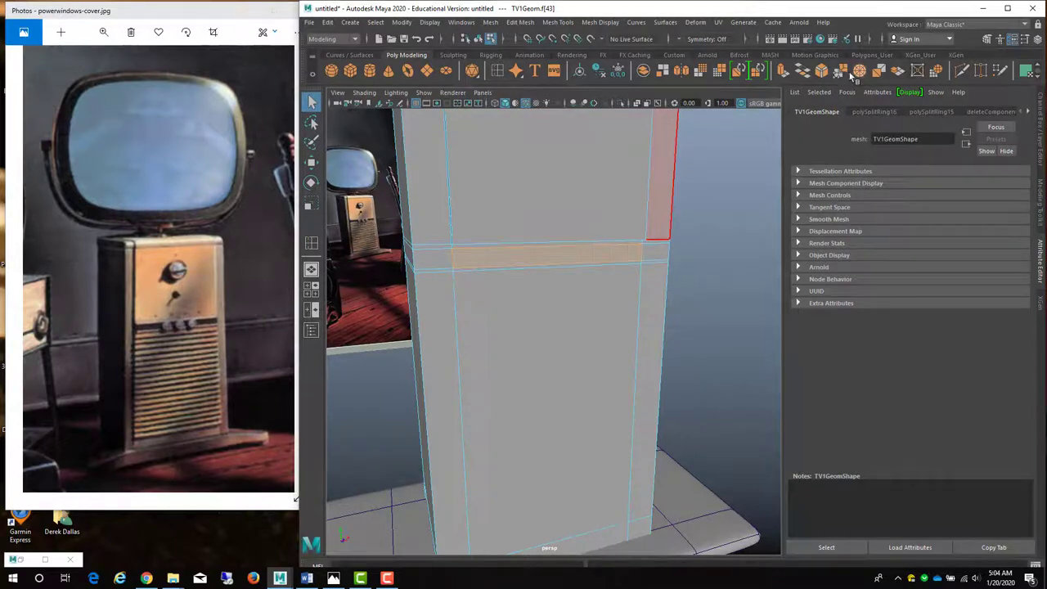
key("ctrl+e")
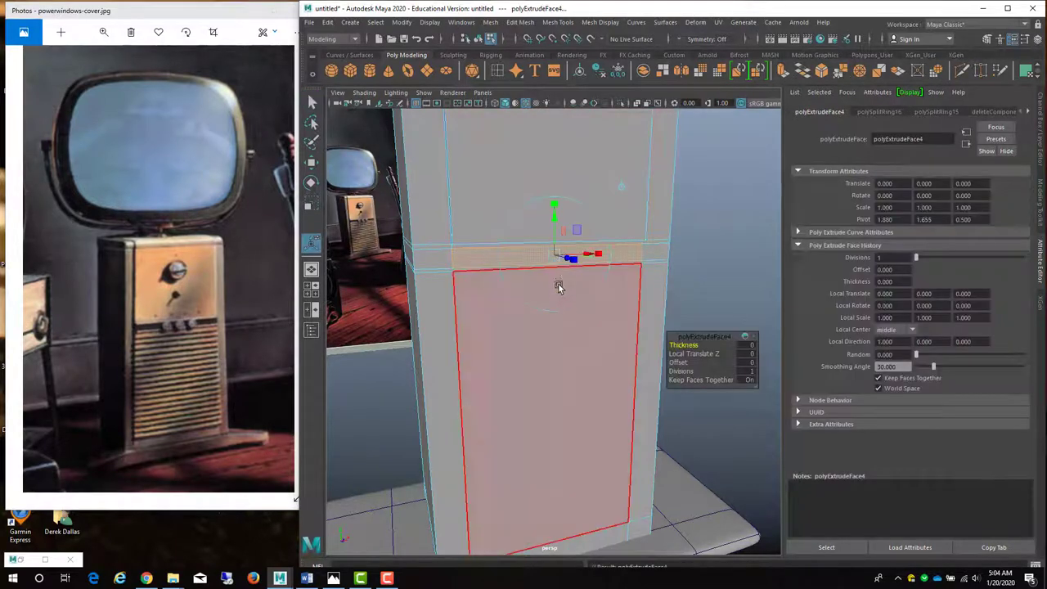
left_click_drag(557, 297, 517, 279, "alt")
Reduce the band extrusion to about 0.038 in the side view, flush with the upper panel, and return to the perspective view
key("space")
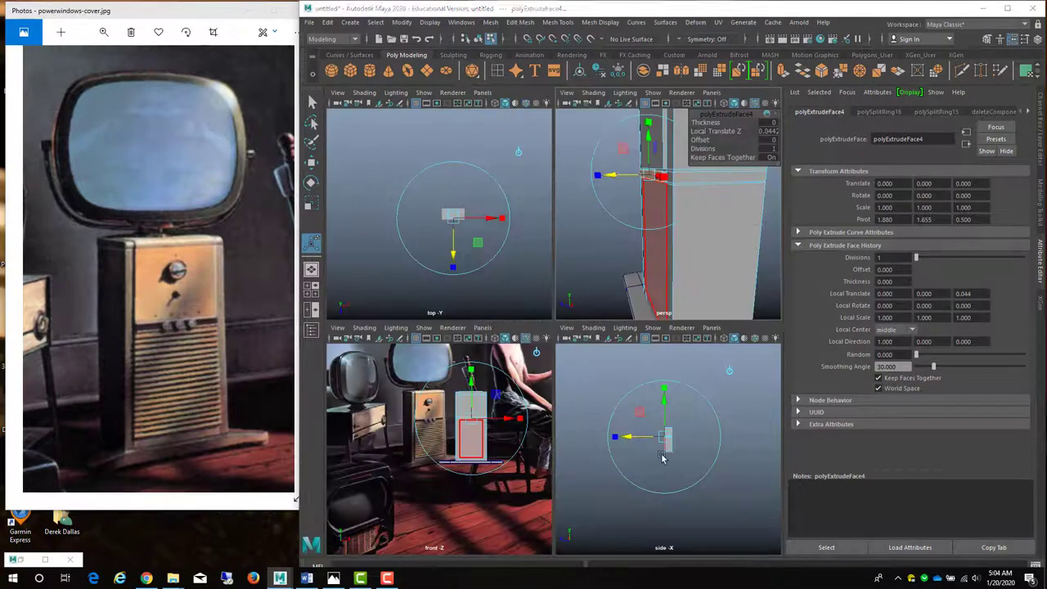
key("space")
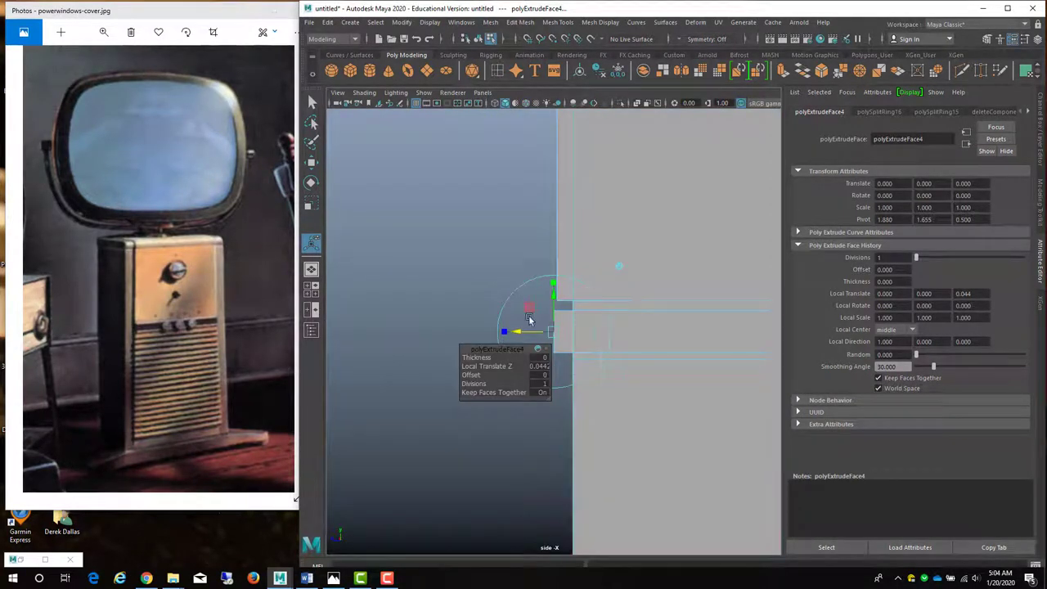
left_click_drag(515, 332, 522, 334)
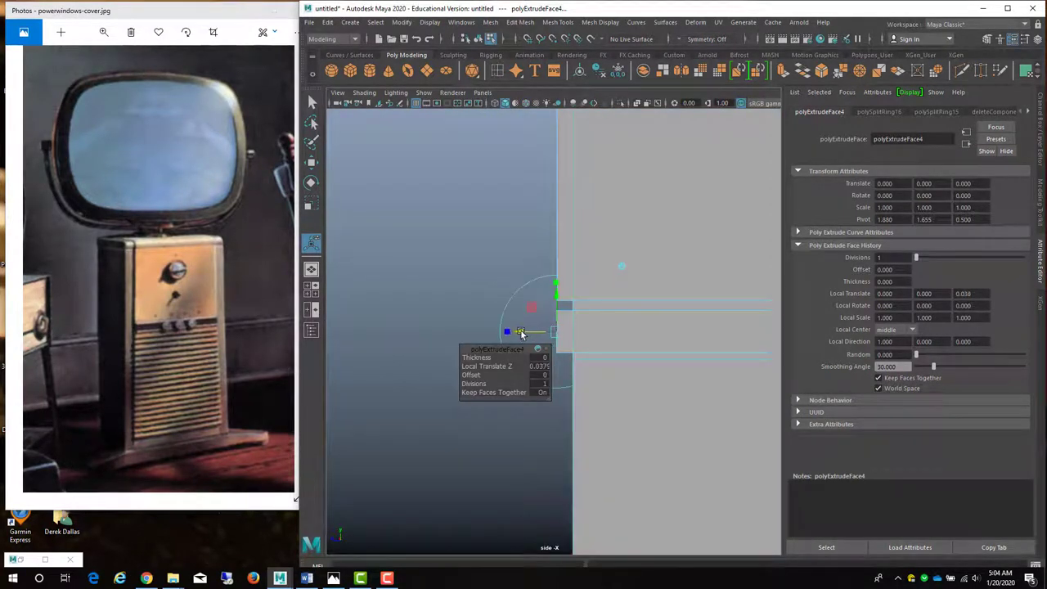
key("minus")
key("minus")
key("minus")
key("equal")
key("equal")
key("equal")
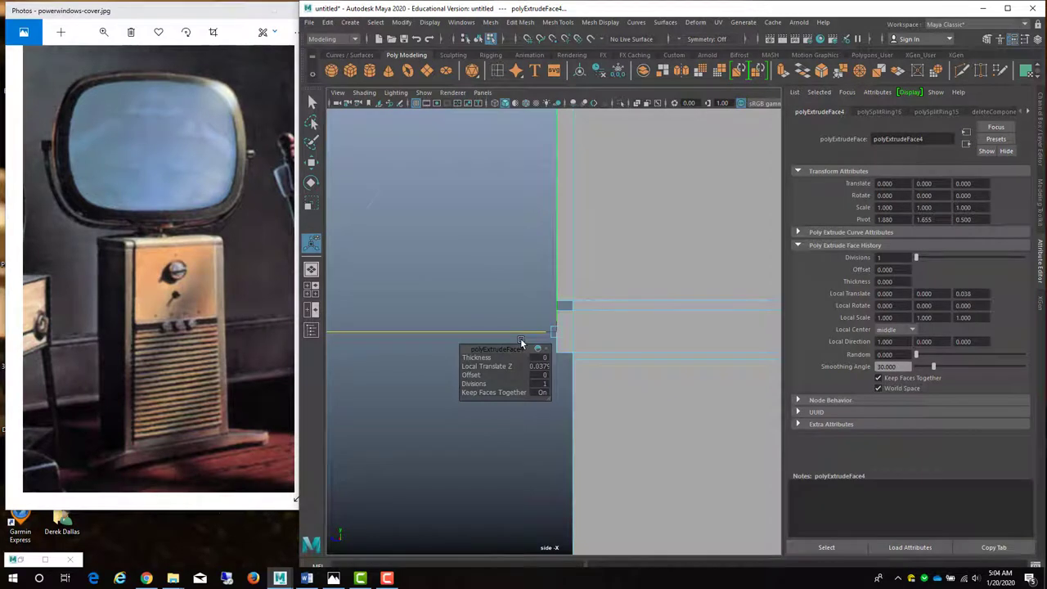
key("minus")
key("minus")
key("minus")
left_click(312, 102)
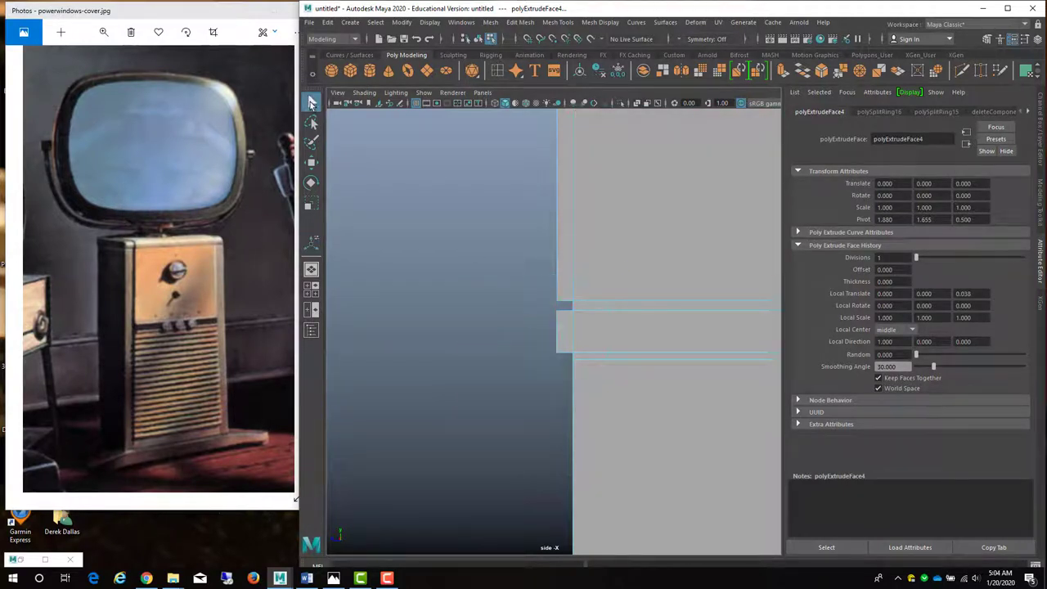
left_click(469, 229)
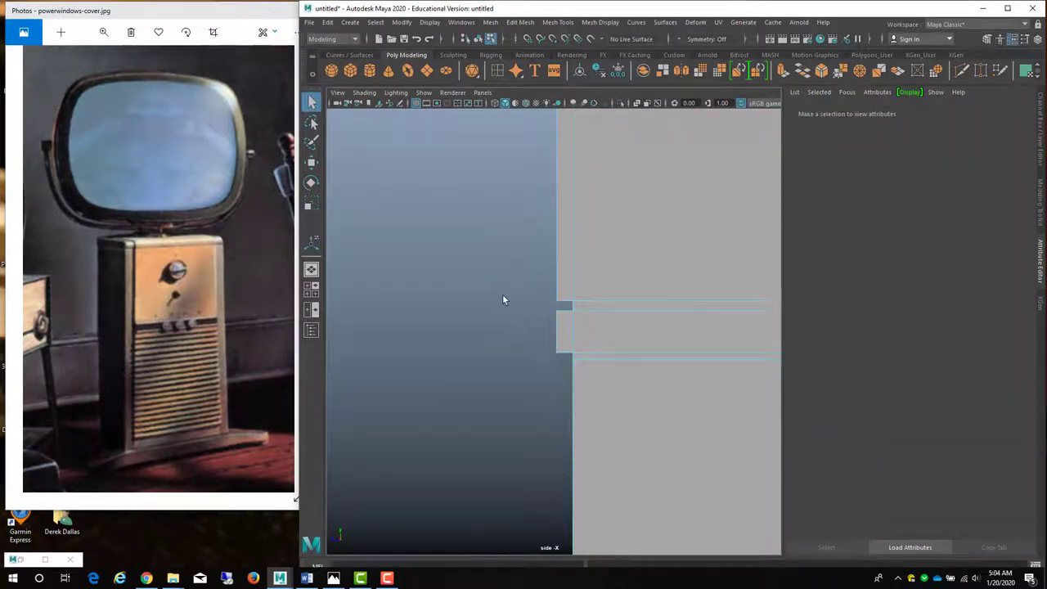
key("space")
key("space")
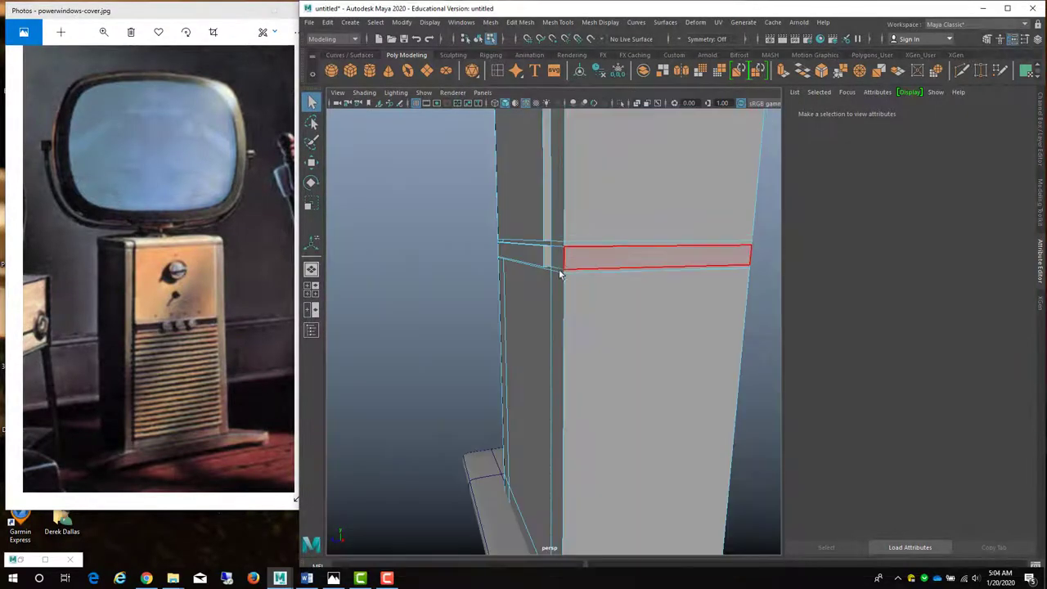
Extrude the centre front face along the pedestal's bottom edge outward by about 0.05 and clear the selection
left_click_drag(560, 275, 696, 284, "alt")
right_click_drag(647, 341, 538, 350, "alt")
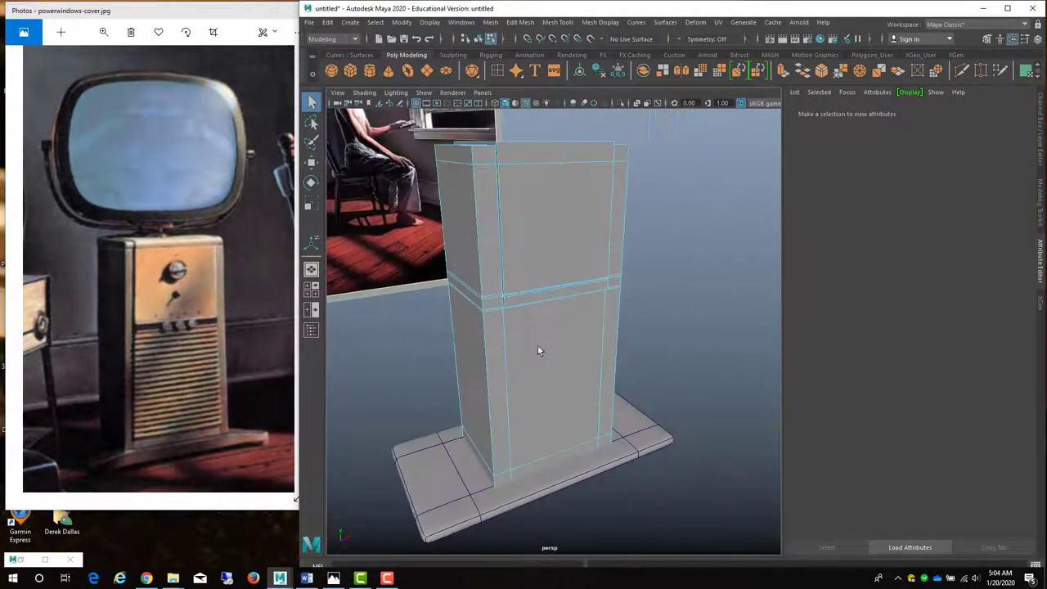
left_click_drag(537, 351, 557, 332, "alt")
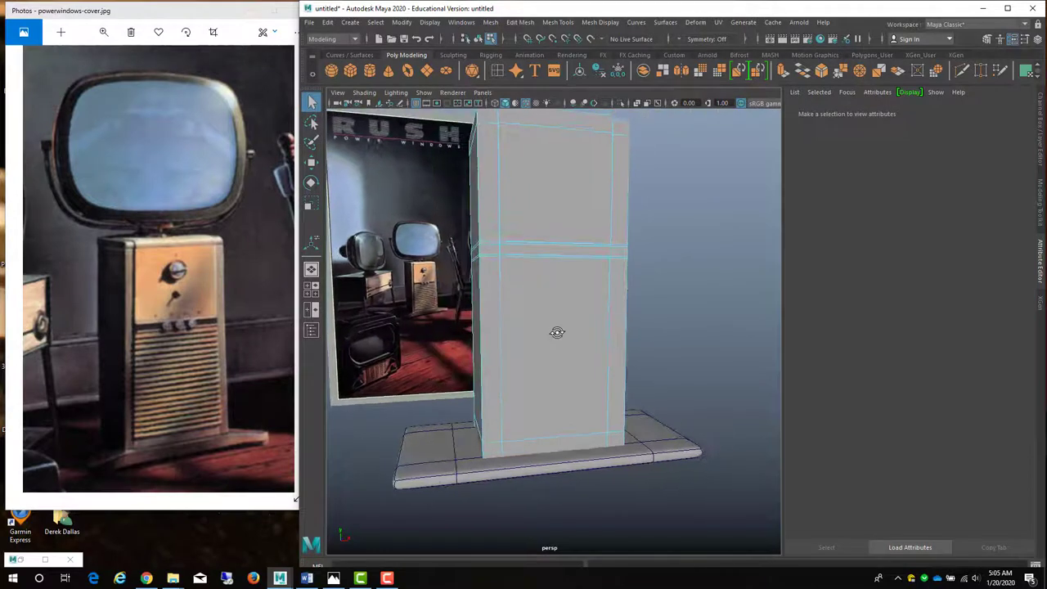
left_click(528, 450)
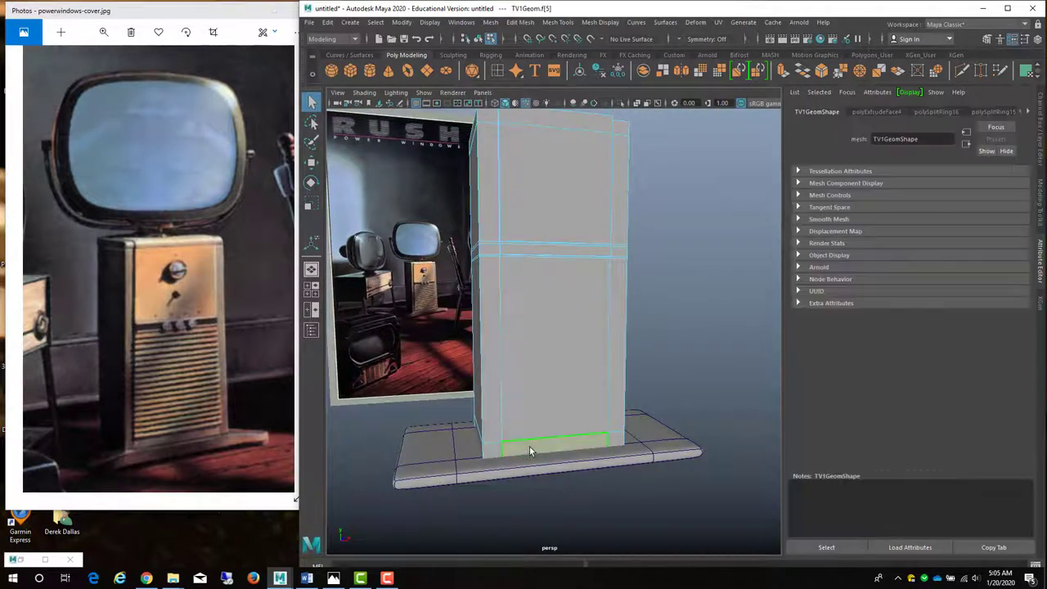
left_click(784, 72)
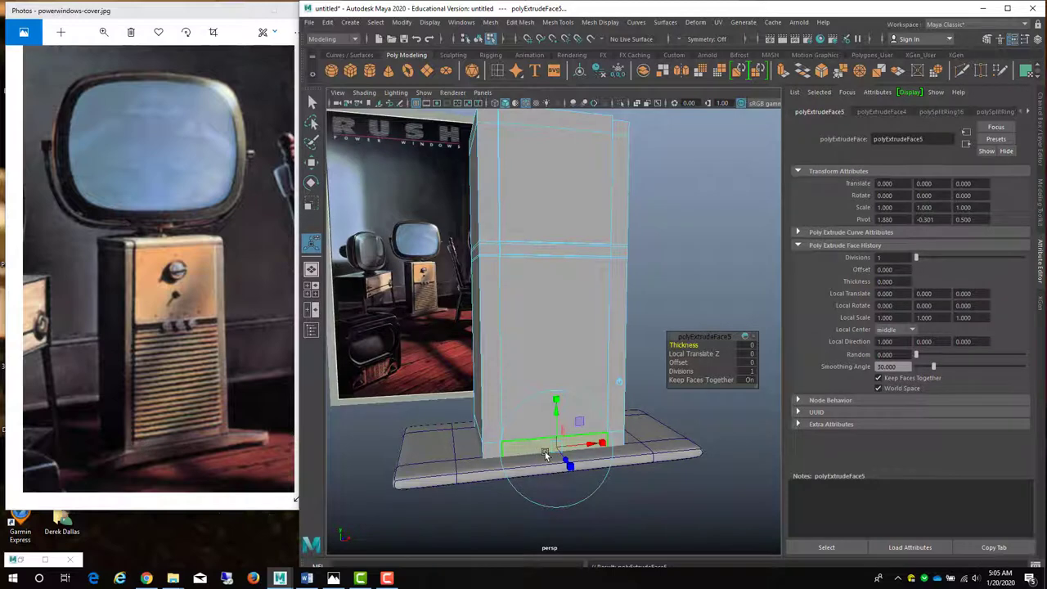
mouse_move(538, 451)
left_mouse_down("alt")
mouse_move(501, 450)
mouse_move(520, 455)
left_mouse_up("alt")
right_click_drag(522, 456, 701, 443, "alt")
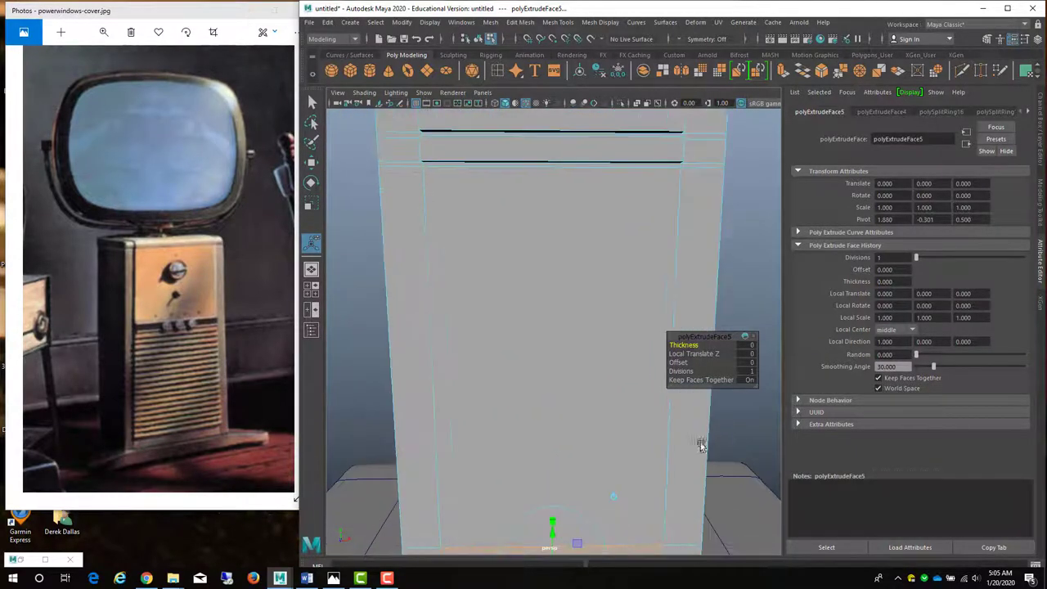
middle_click_drag(617, 439, 629, 321, "alt")
left_click_drag(617, 457, 629, 423, "alt")
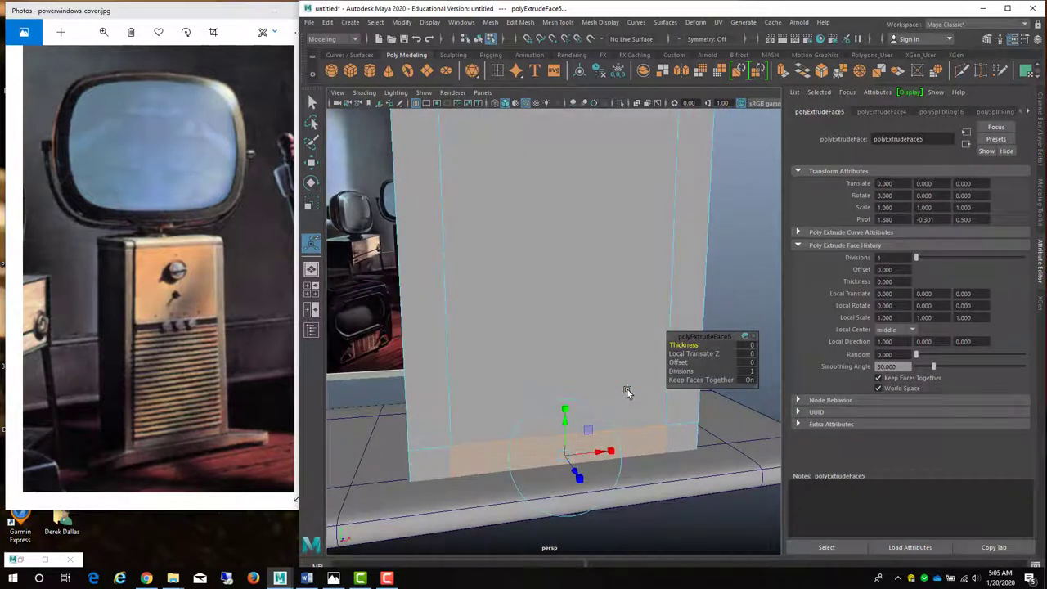
left_click_drag(529, 414, 599, 412, "alt")
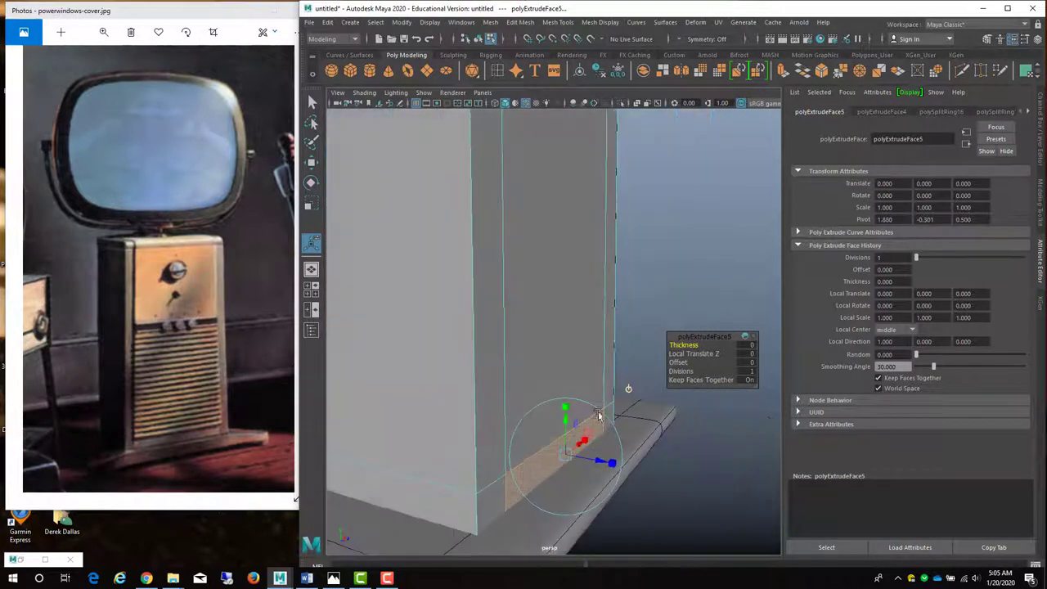
left_click_drag(600, 462, 605, 463)
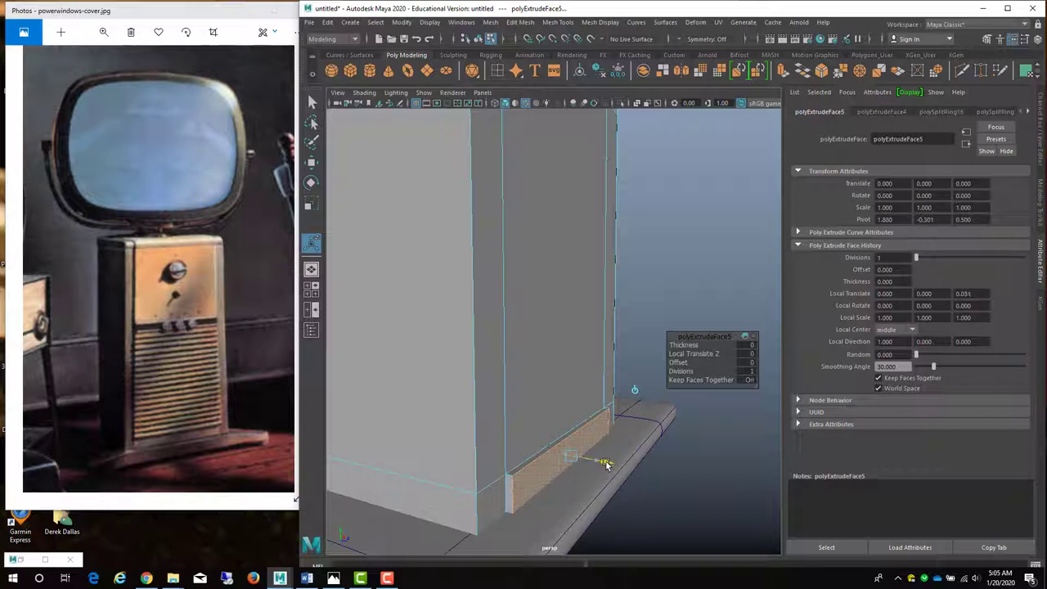
left_click(655, 372)
left_click_drag(655, 373, 550, 148, "alt")
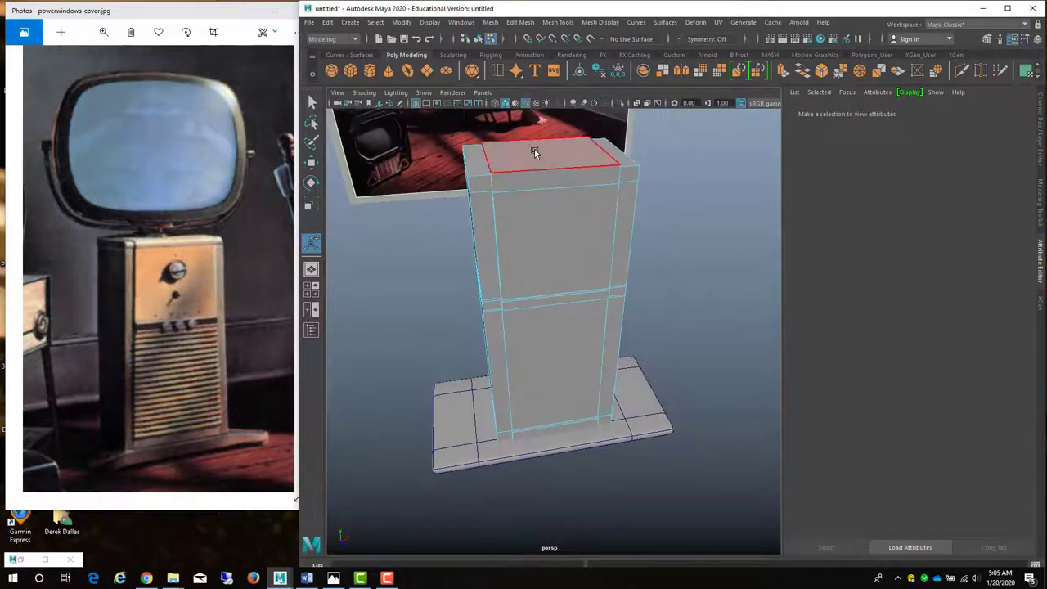
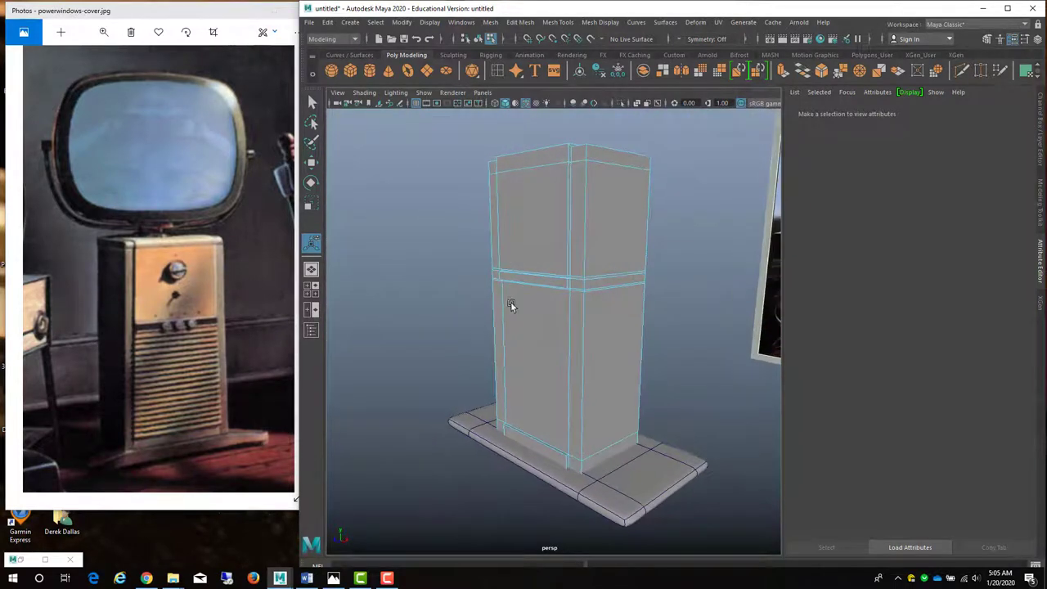
Return the pedestal to object mode and save the scene as PowerWindowsSceneVs1.mb in the project's scenes folder
left_click_drag(565, 349, 519, 371, "alt")
right_click_drag(543, 351, 597, 262)
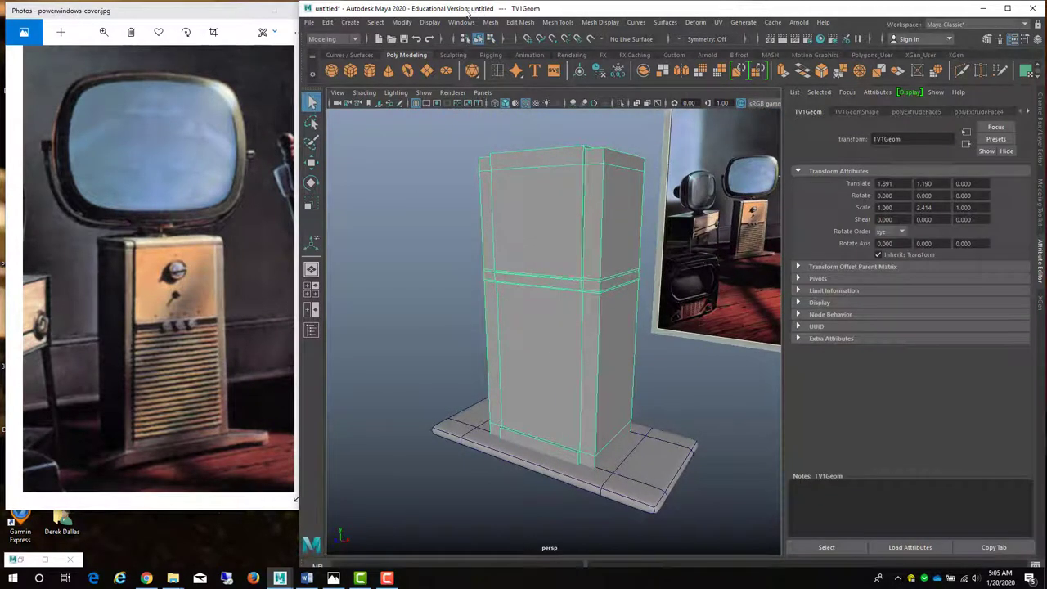
left_click(309, 22)
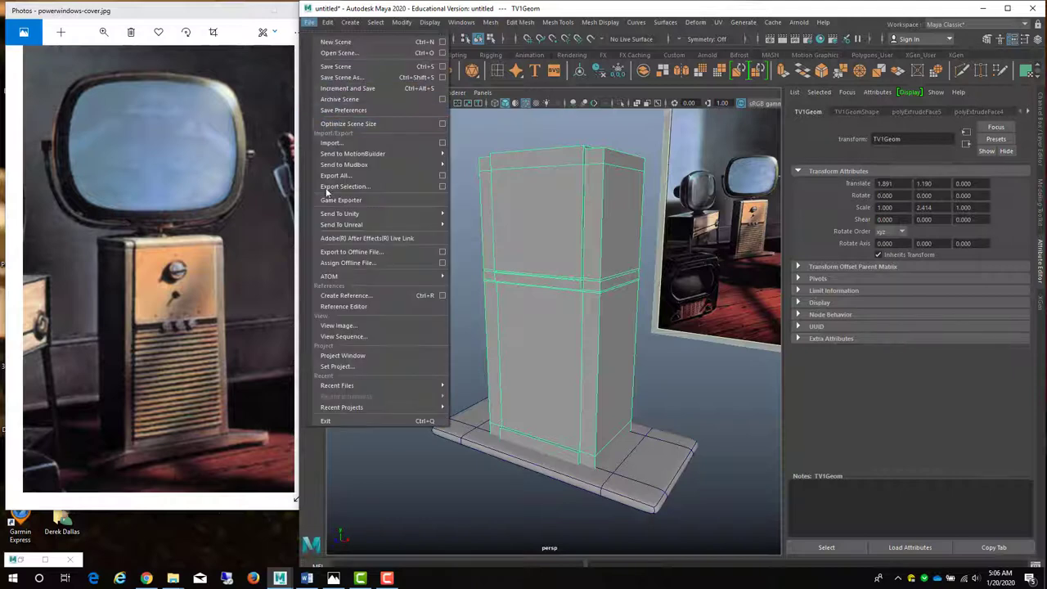
left_click(337, 77)
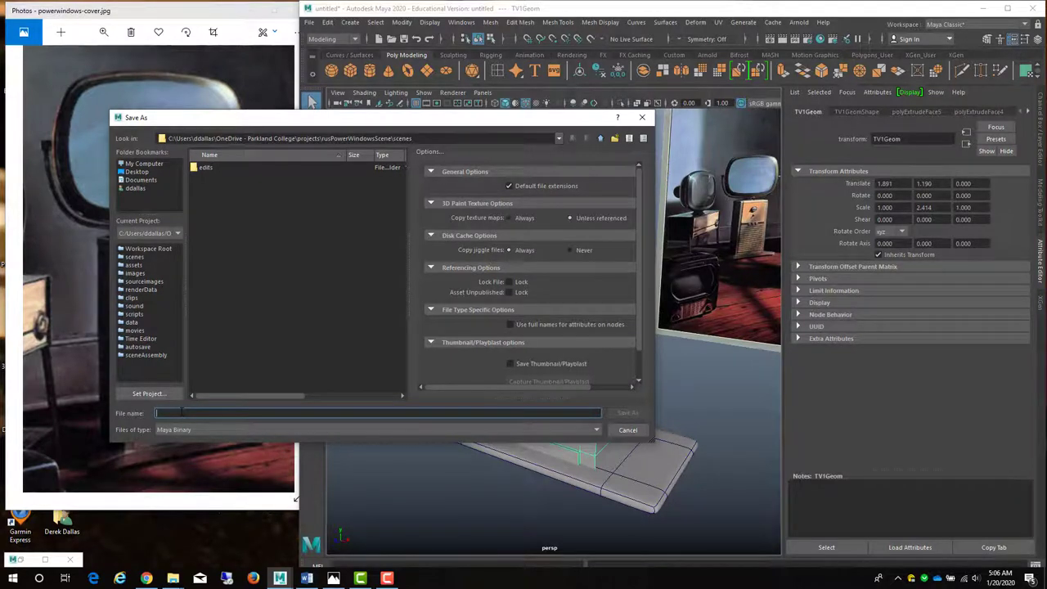
type("rWindowsSceneV1.mb")
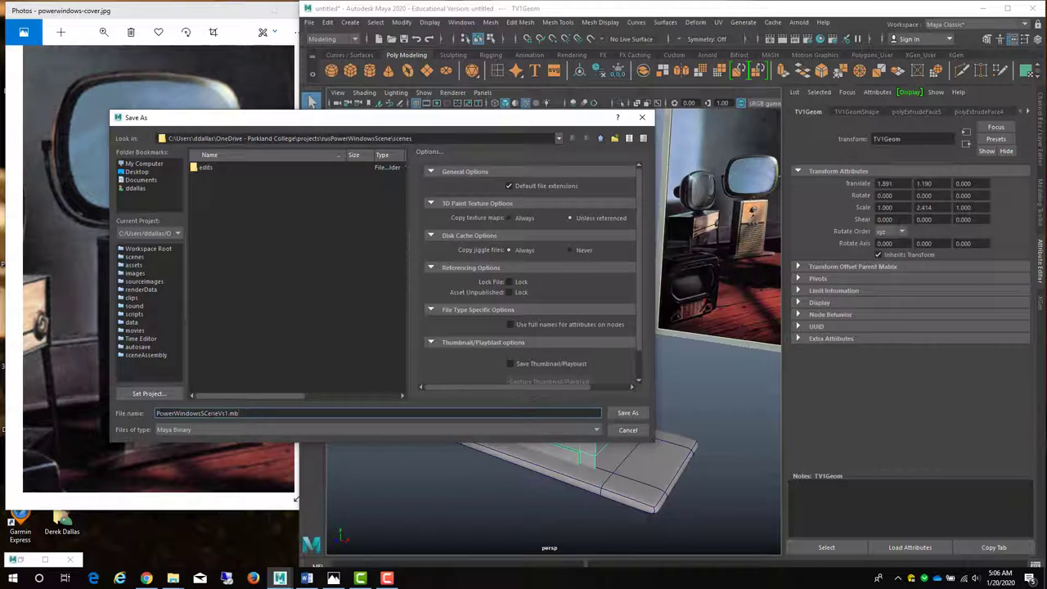
key("BackSpace")
type("c")
left_click(628, 413)
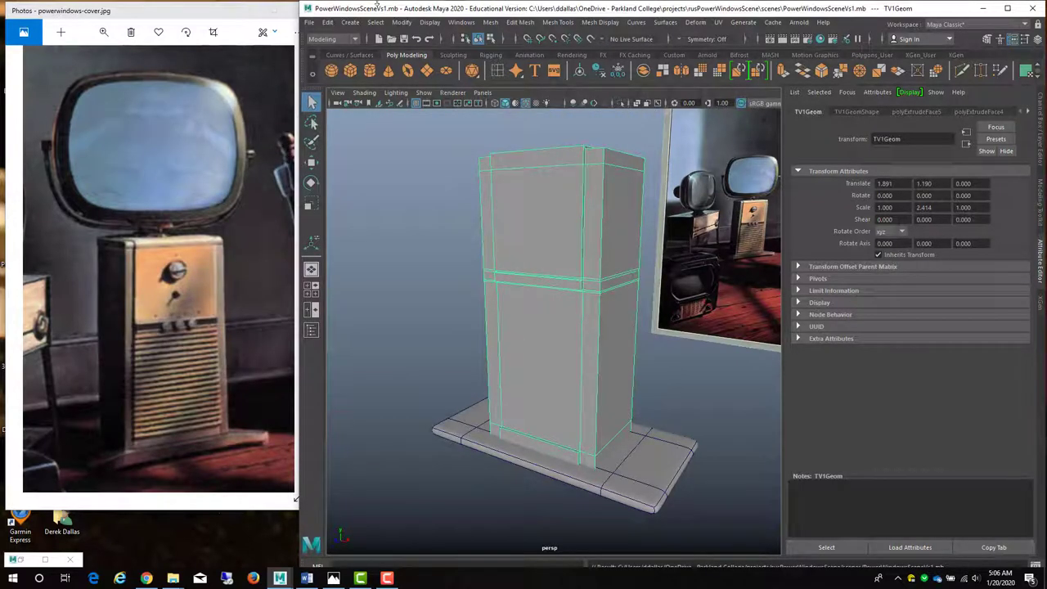
Save a second version of the scene as PowerWindowsSceneVs2TV1Model.mb
left_click(309, 22)
left_click(335, 77)
left_click(235, 413)
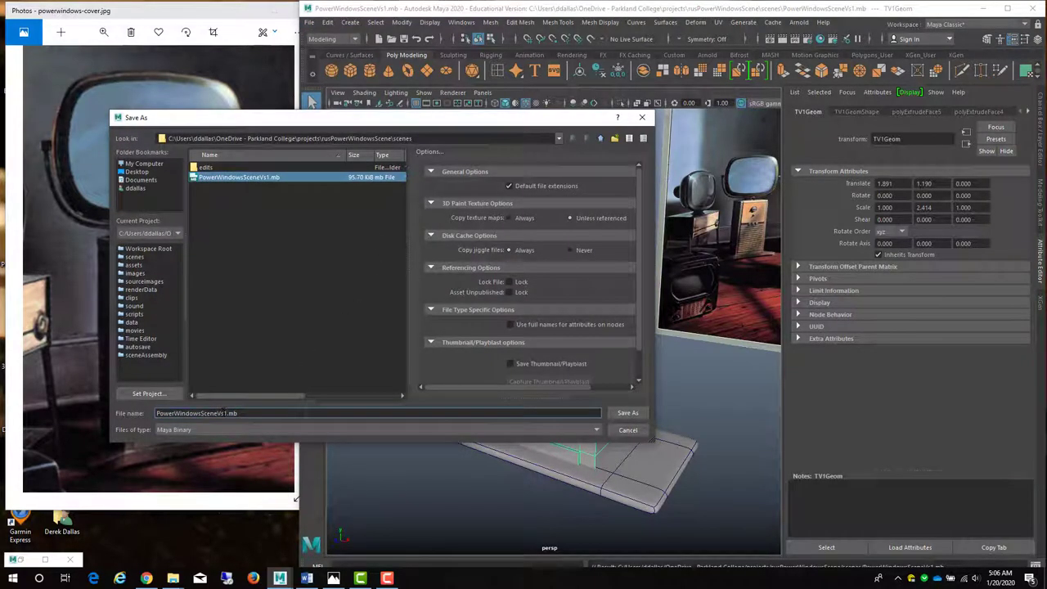
type("2TV1Model")
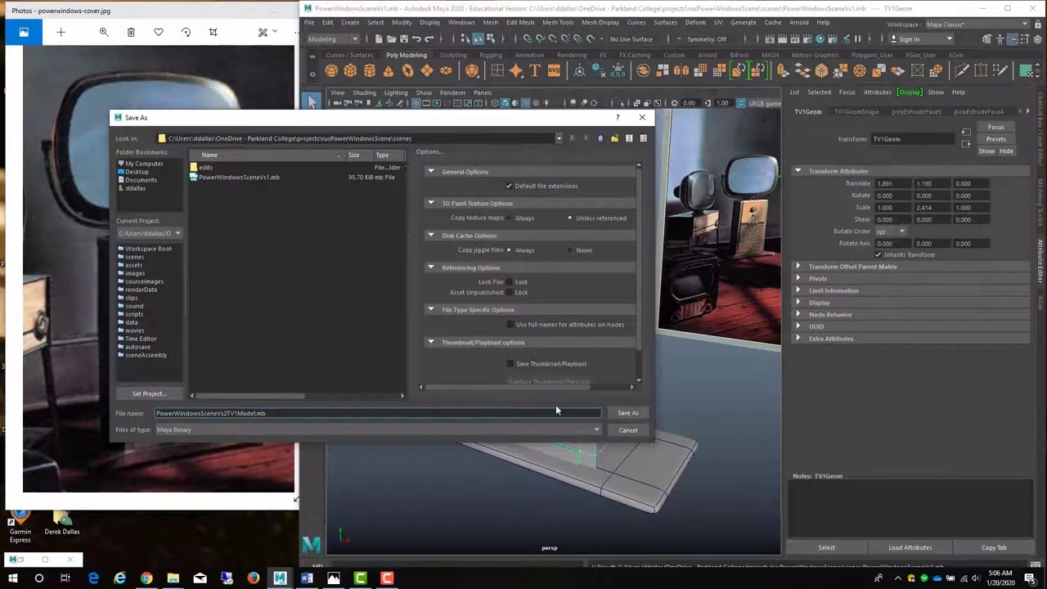
left_click(627, 412)
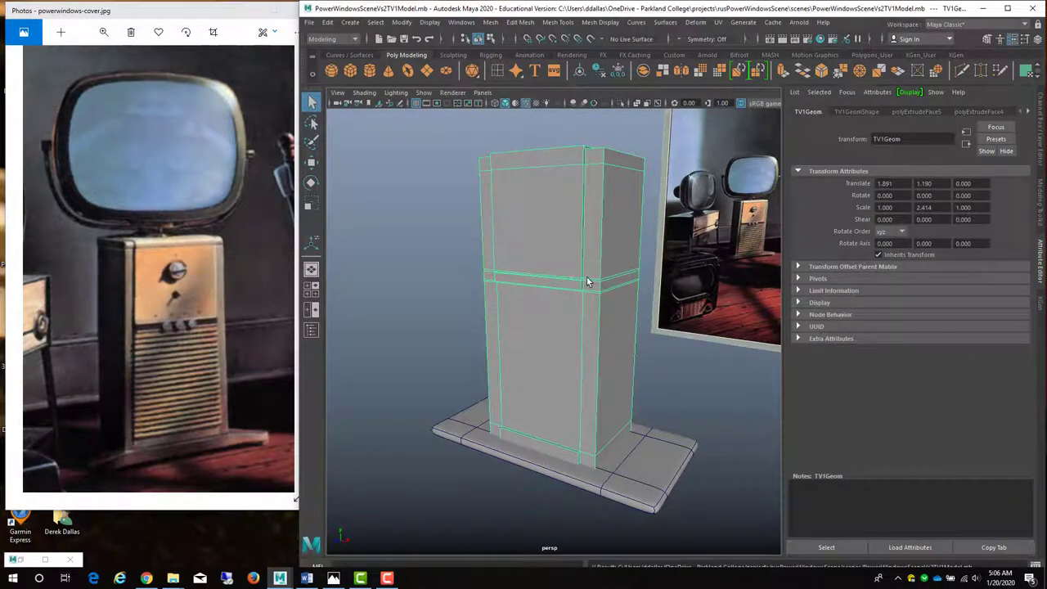
Create a polygon cylinder at the origin beside the pedestal
left_click_drag(581, 248, 609, 246, "alt")
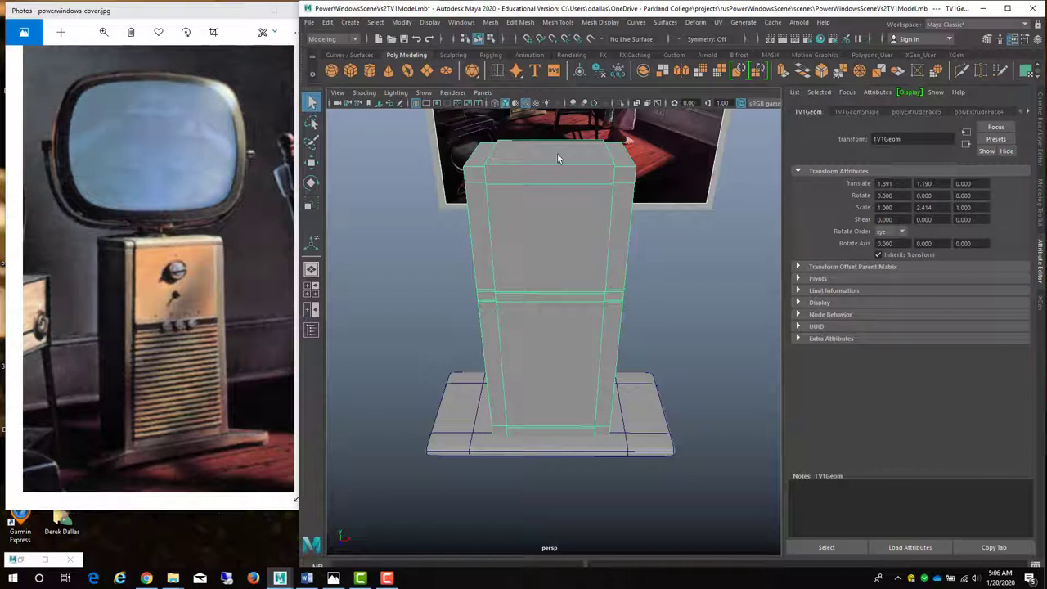
left_click(350, 22)
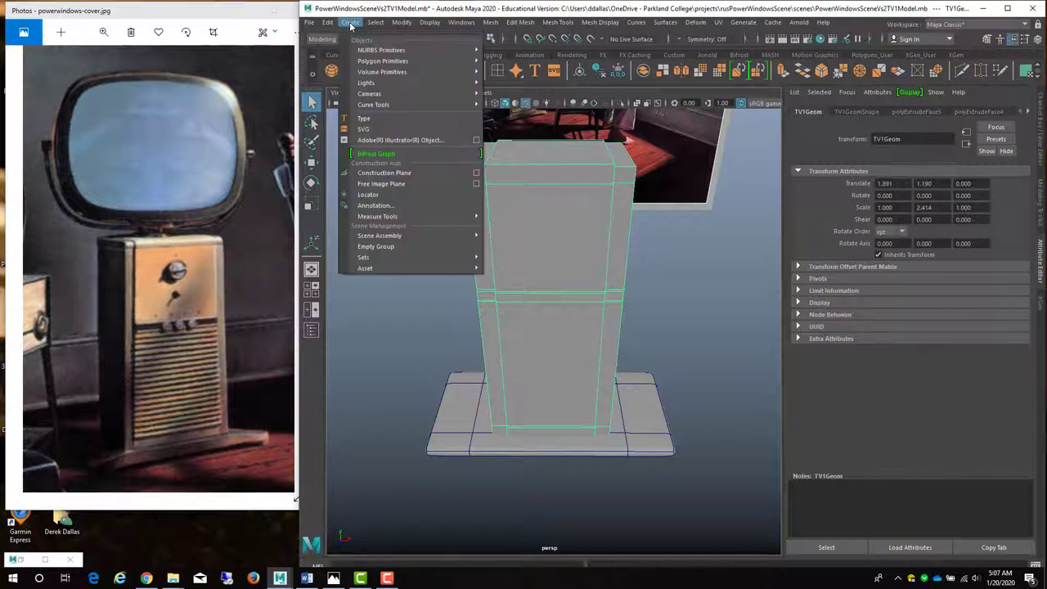
mouse_move(417, 61)
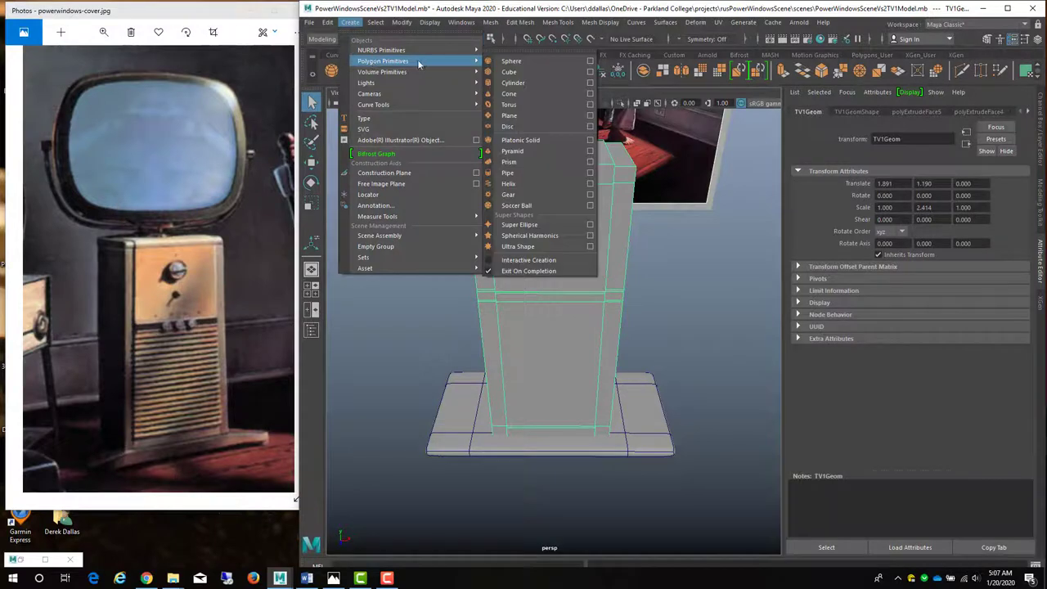
left_click(529, 84)
scroll(540, 319, "down", 3)
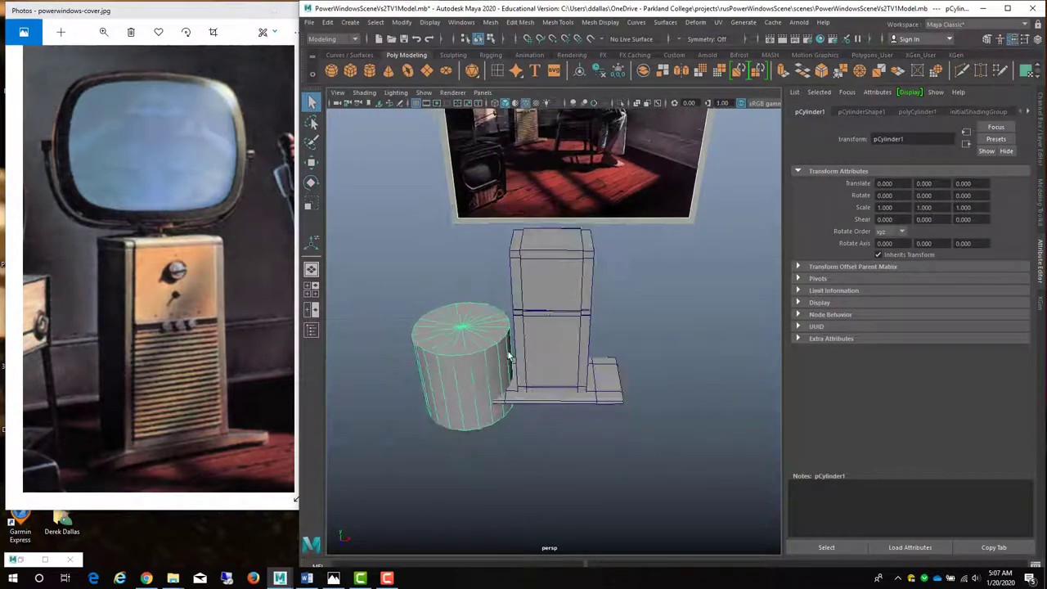
Select the cylinder's top ring of vertices and scale it inward to about half its width, forming a tapered cone
left_click_drag(473, 355, 486, 336, "alt")
right_click_drag(478, 362, 479, 324)
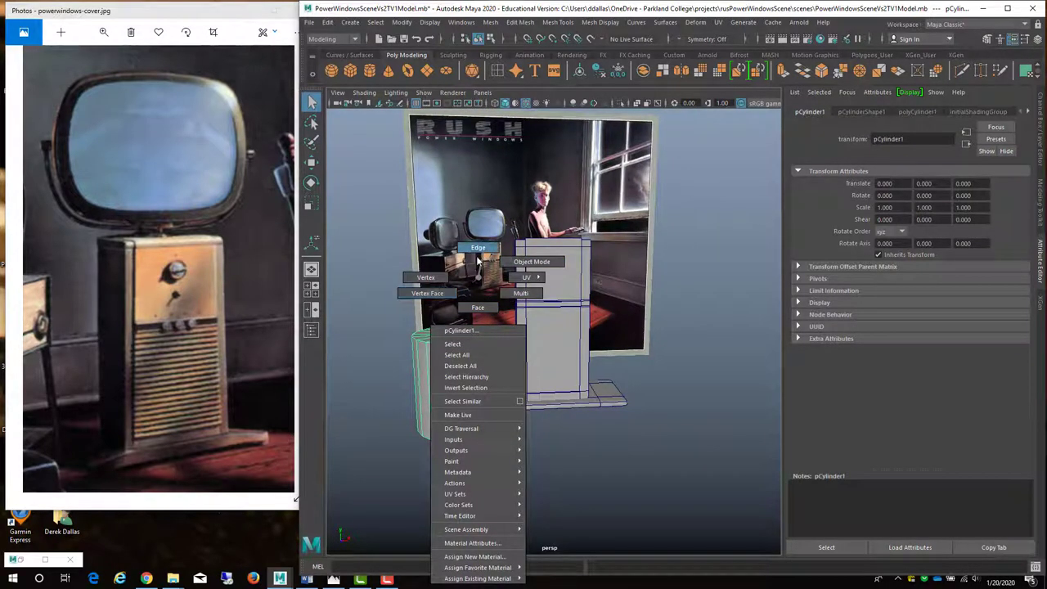
left_click(481, 310)
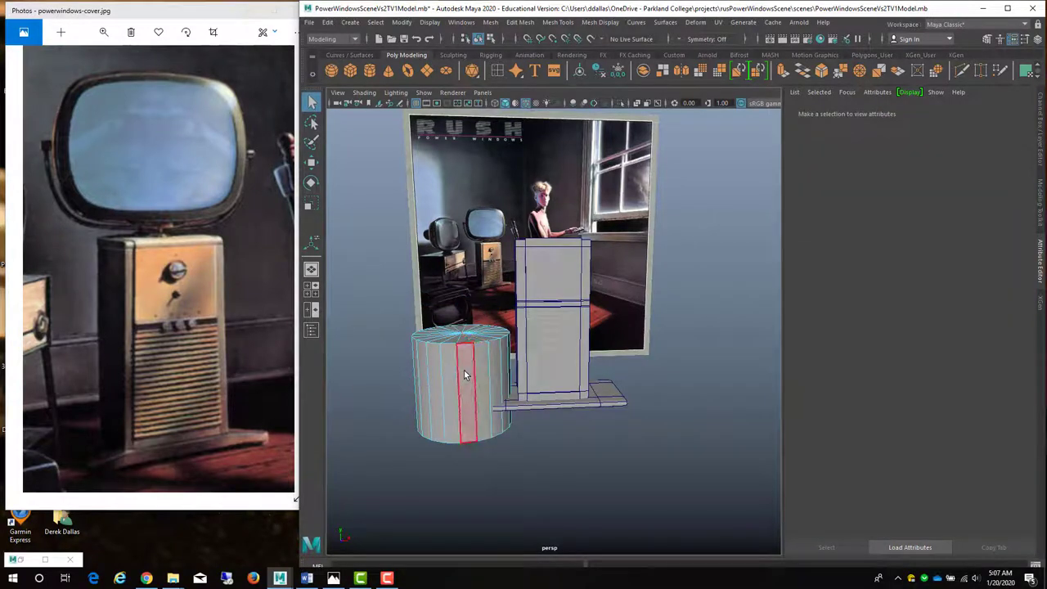
right_click_drag(464, 372, 413, 279)
left_click_drag(345, 287, 545, 364)
key("r")
left_click_drag(459, 335, 434, 334)
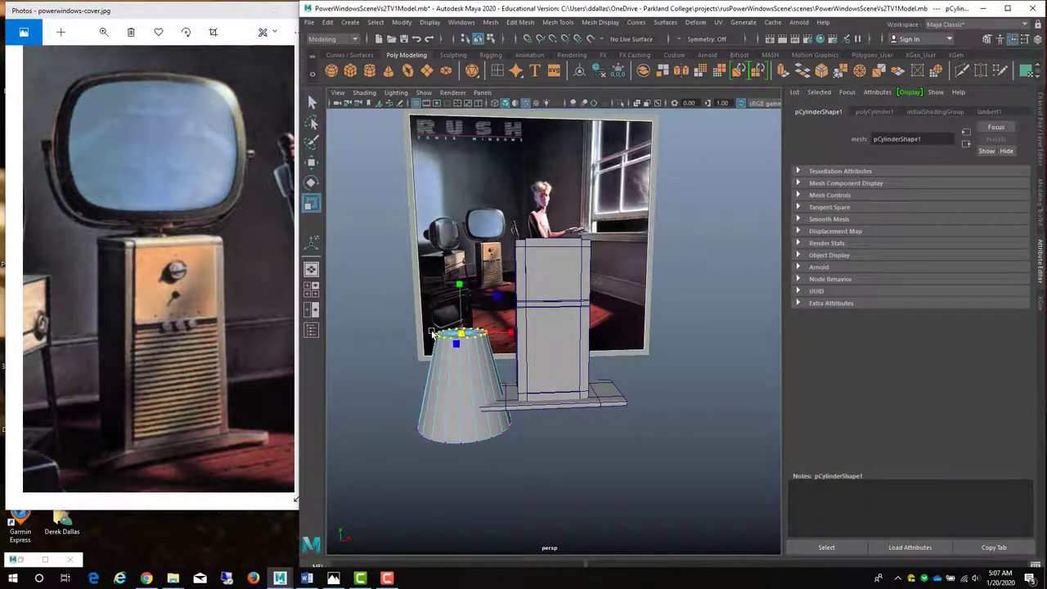
Lower the cylinder's top vertices close to its base to form a shallow dish, fine-tune their scale and return to object mode
key("w")
left_click_drag(460, 283, 460, 354)
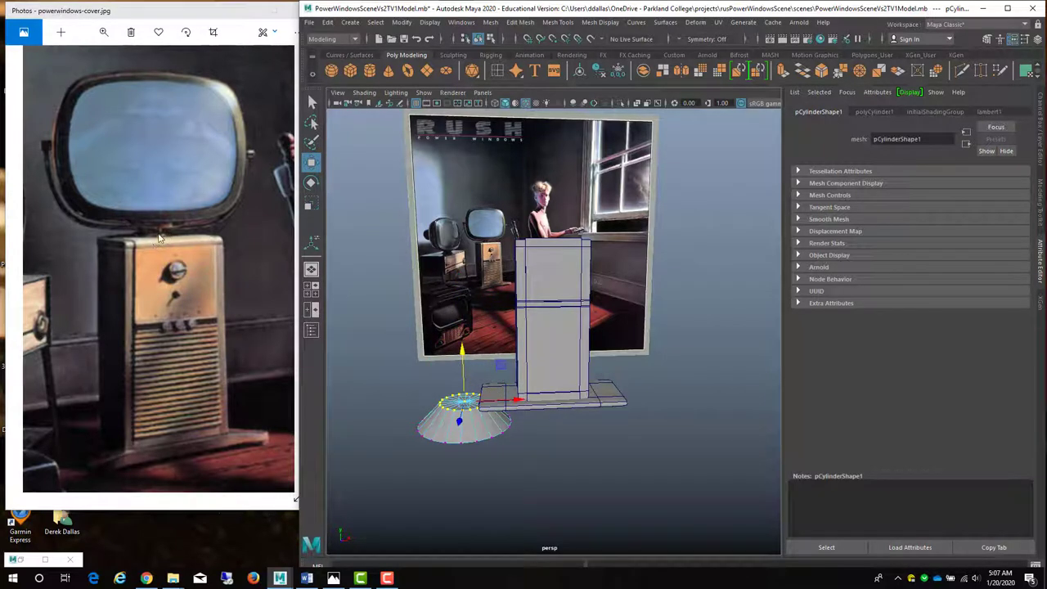
left_click_drag(464, 352, 462, 364)
key("r")
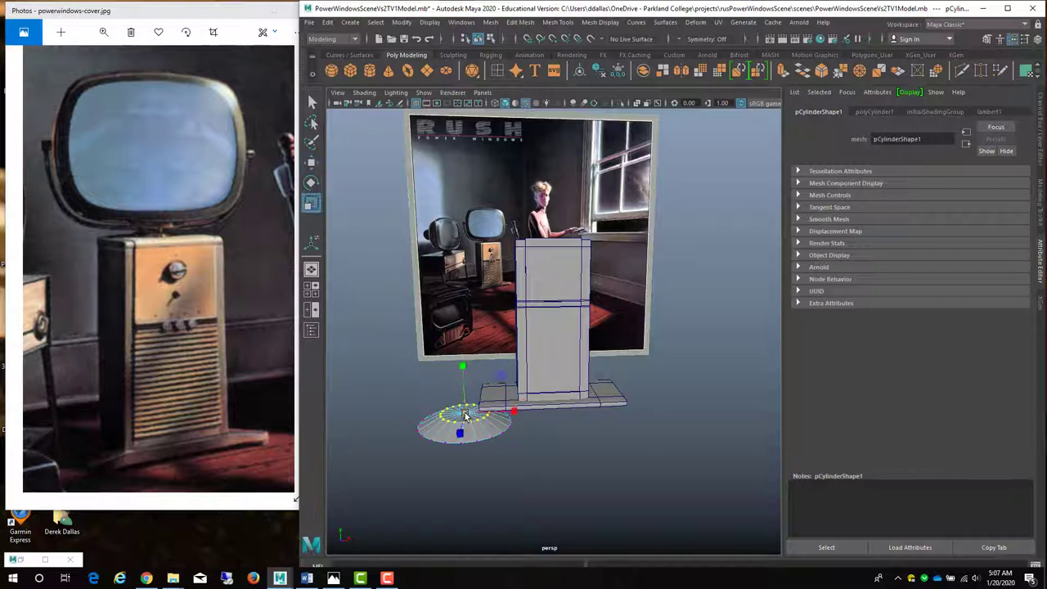
left_click_drag(481, 409, 477, 412)
mouse_move(532, 288)
right_mouse_down()
mouse_move(534, 278)
mouse_move(536, 292)
right_mouse_up()
left_click(482, 458)
left_click(471, 438)
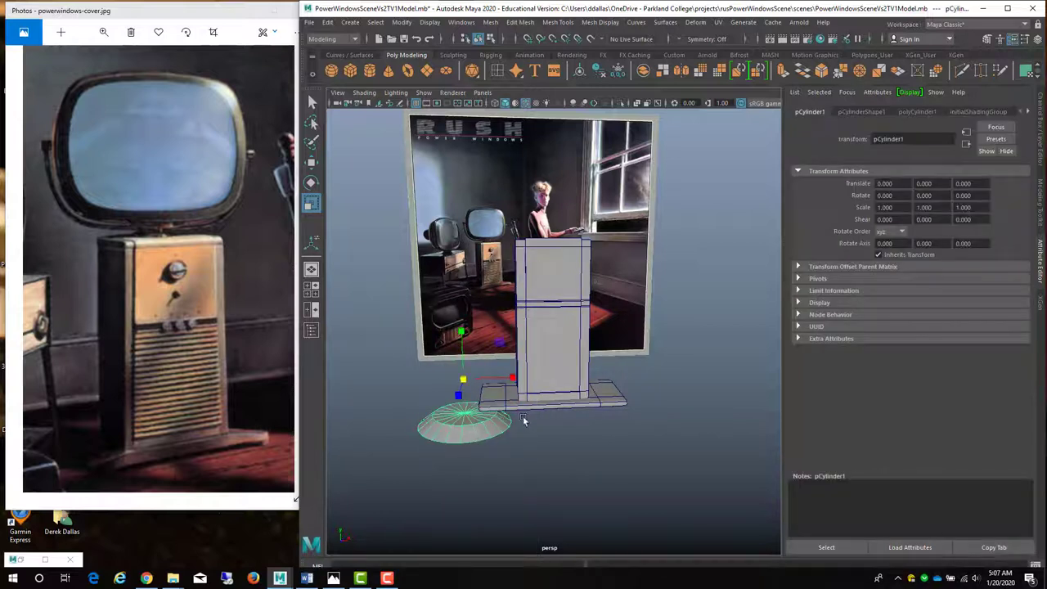
Center the cylinder's pivot and scale it uniformly to about 0.448
left_click(401, 23)
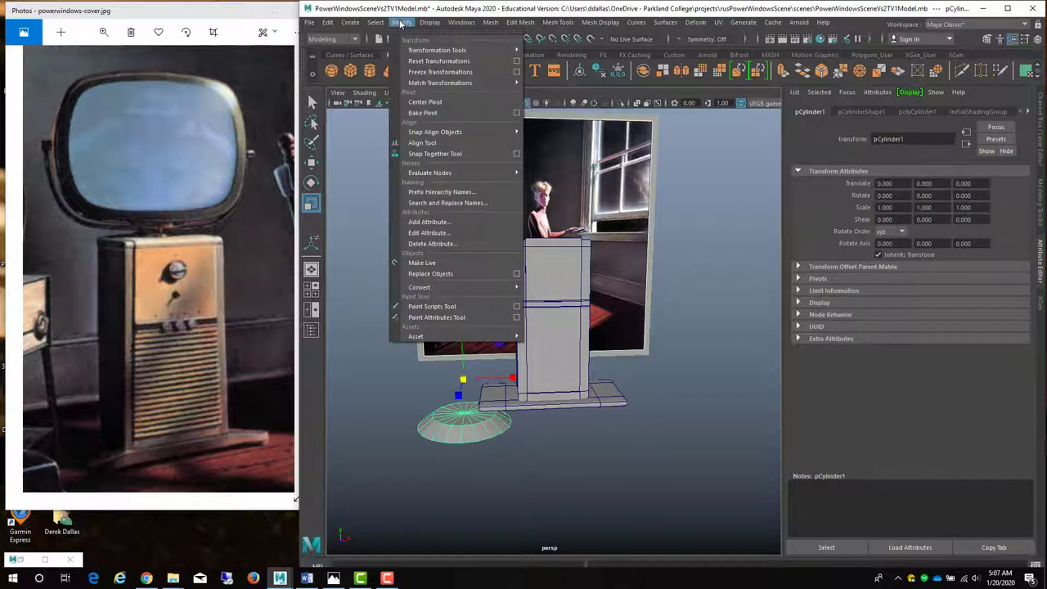
left_click(434, 102)
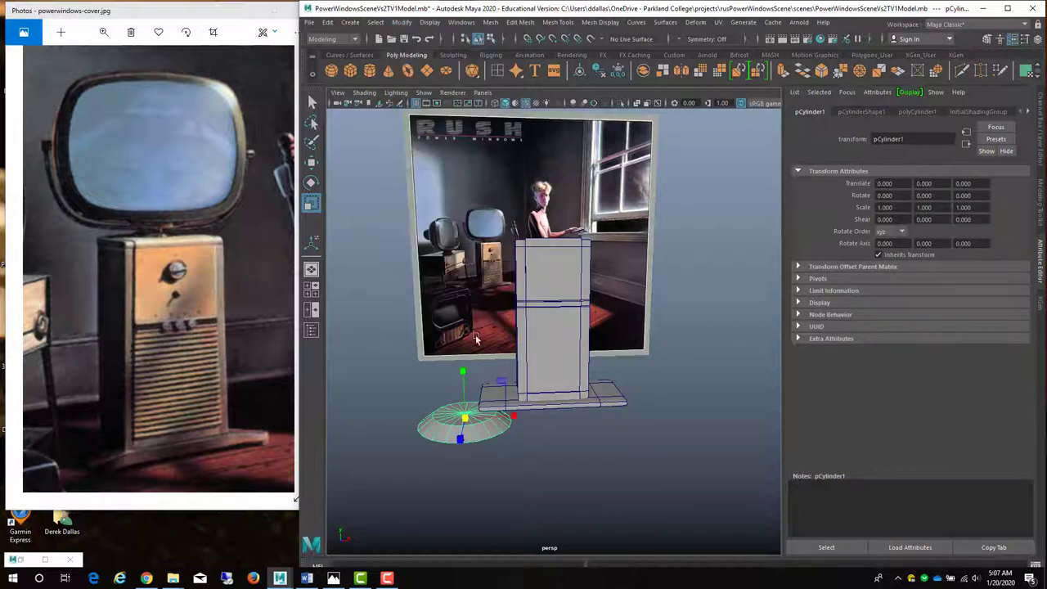
left_click_drag(464, 415, 425, 421)
left_click_drag(529, 423, 611, 420, "alt")
key("super")
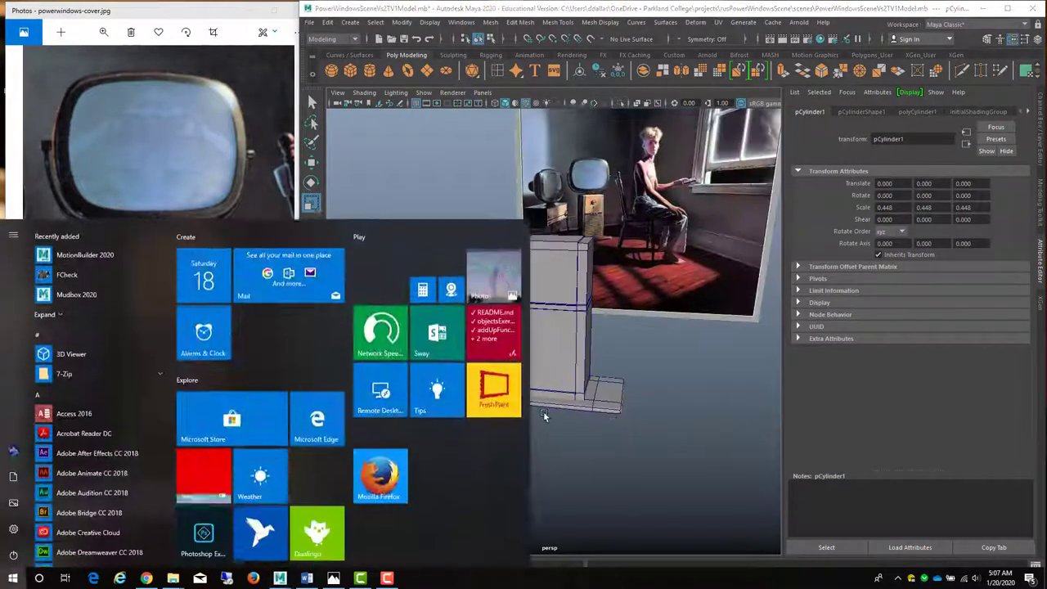
key("Escape")
Move the flattened cylinder onto the pedestal's top, to about X 1.865 and Y 3.795
key("w")
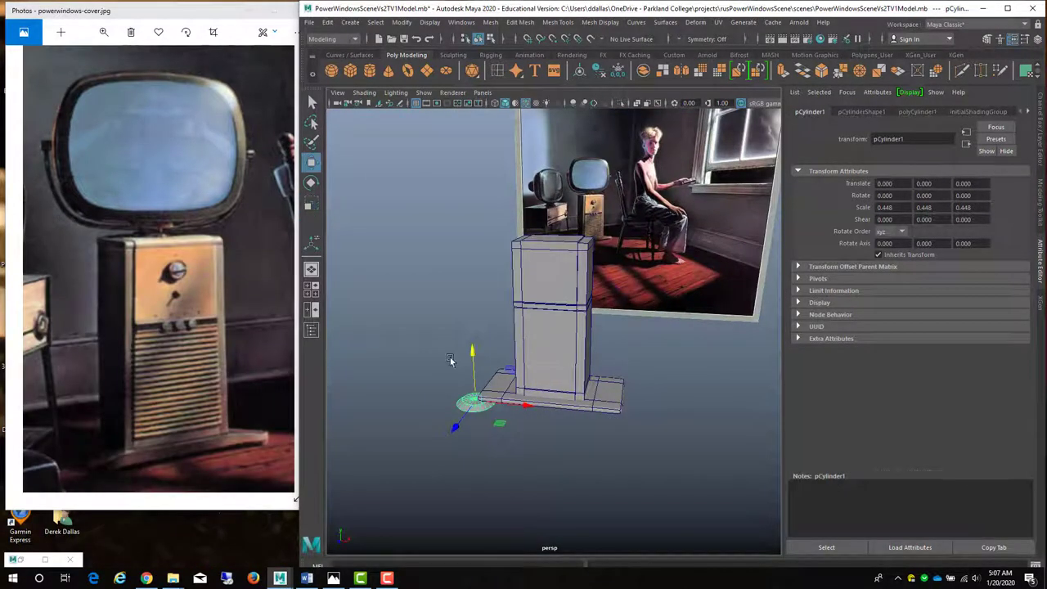
left_click_drag(472, 354, 505, 176)
key("space")
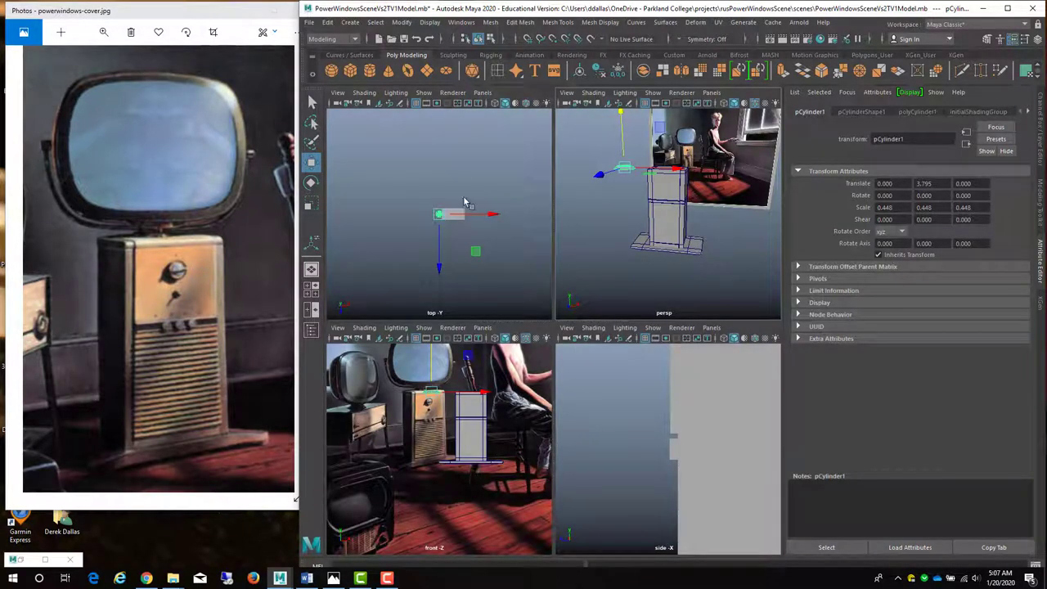
left_click_drag(494, 216, 524, 218)
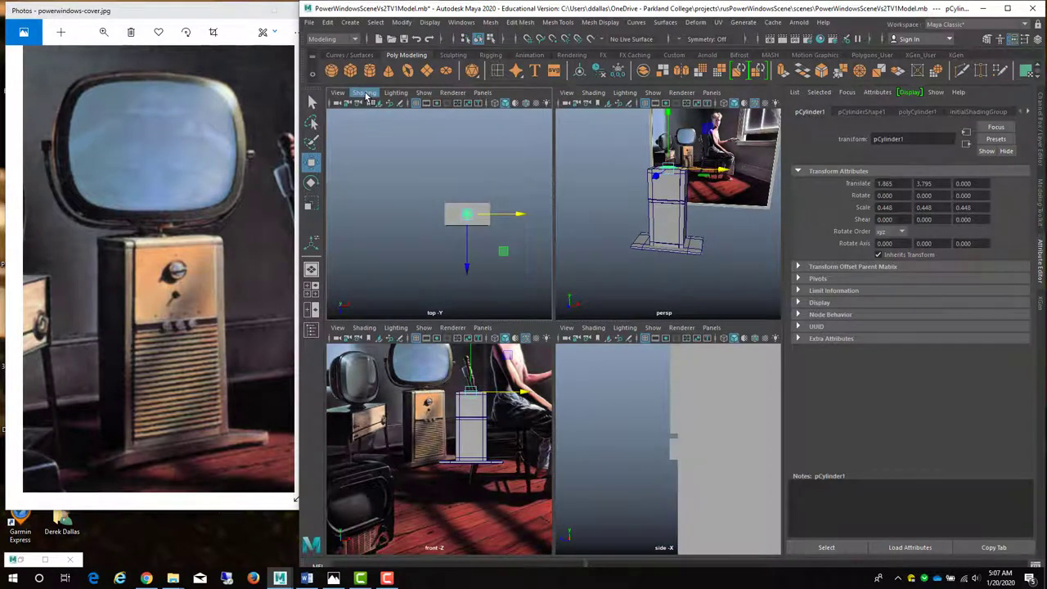
Display wireframe on shaded in the top view, then shift the cylinder to about X 1.878, Z -0.013 and scale it to about 0.238
left_click(364, 92)
left_click(393, 191)
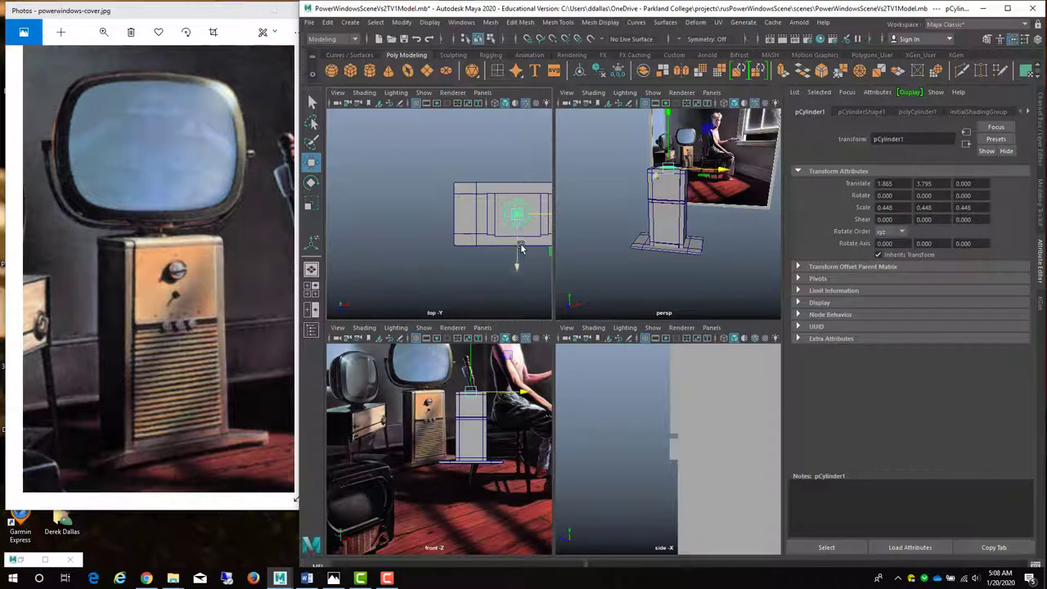
key("space")
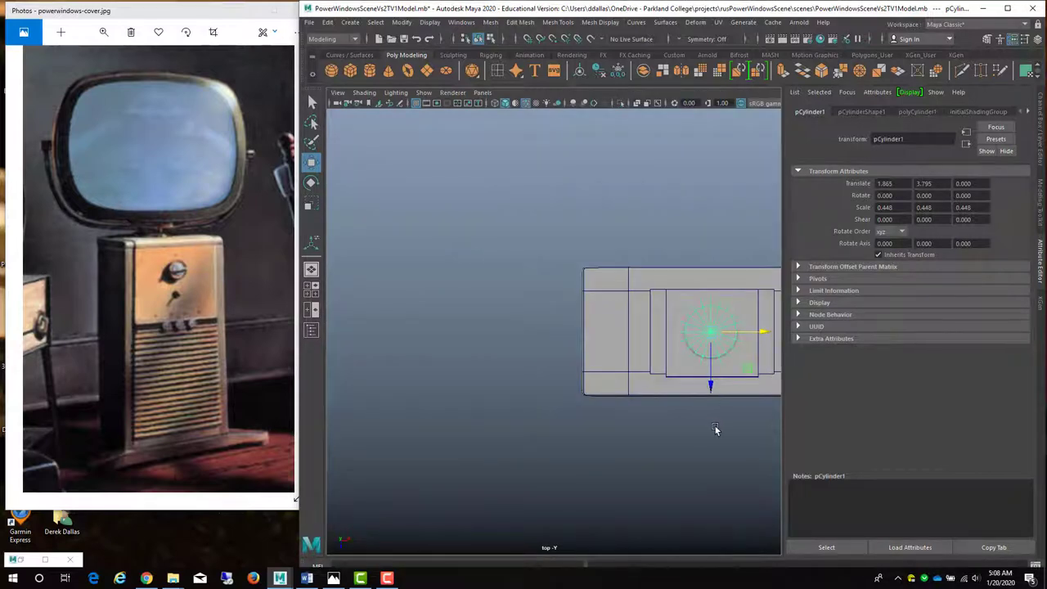
key("f")
left_click_drag(574, 341, 576, 340)
left_click_drag(621, 283, 599, 297)
key("r")
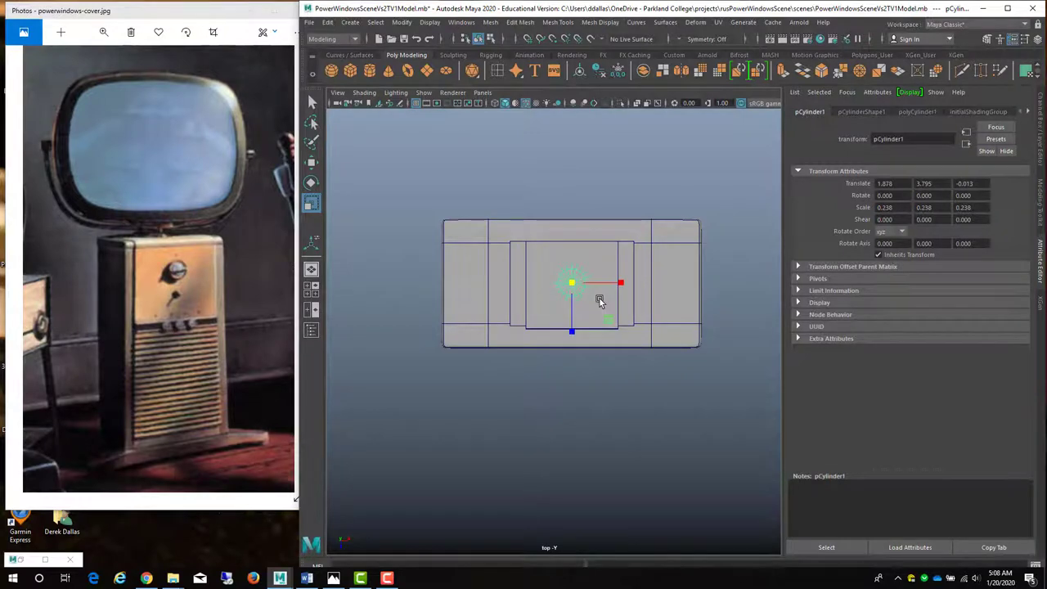
Raise the cylinder in the perspective view to about Y 4.011, above the pedestal's top
key("space")
key("space")
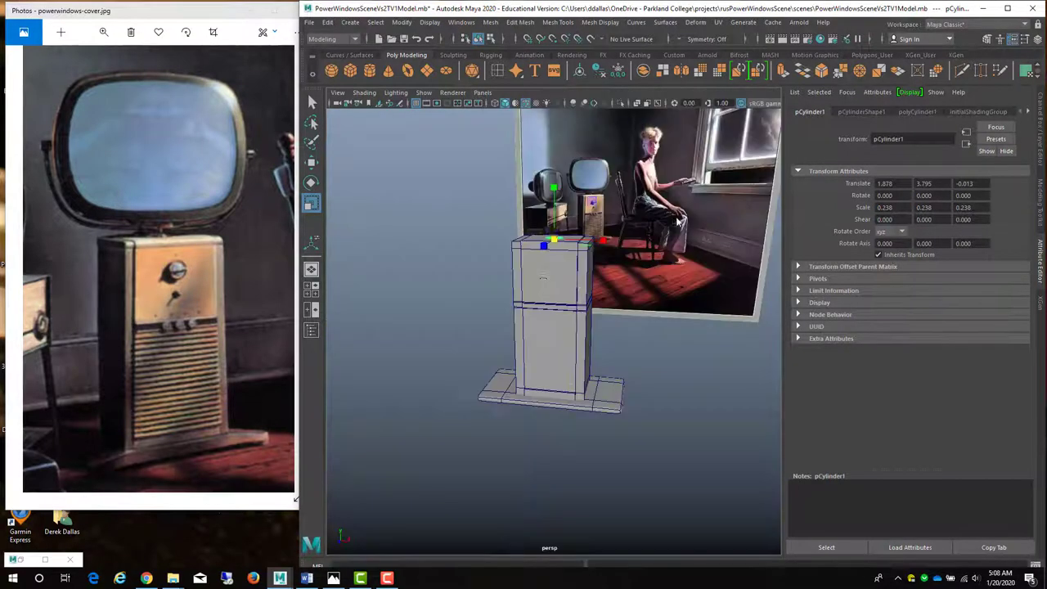
key("w")
left_click_drag(555, 189, 556, 182)
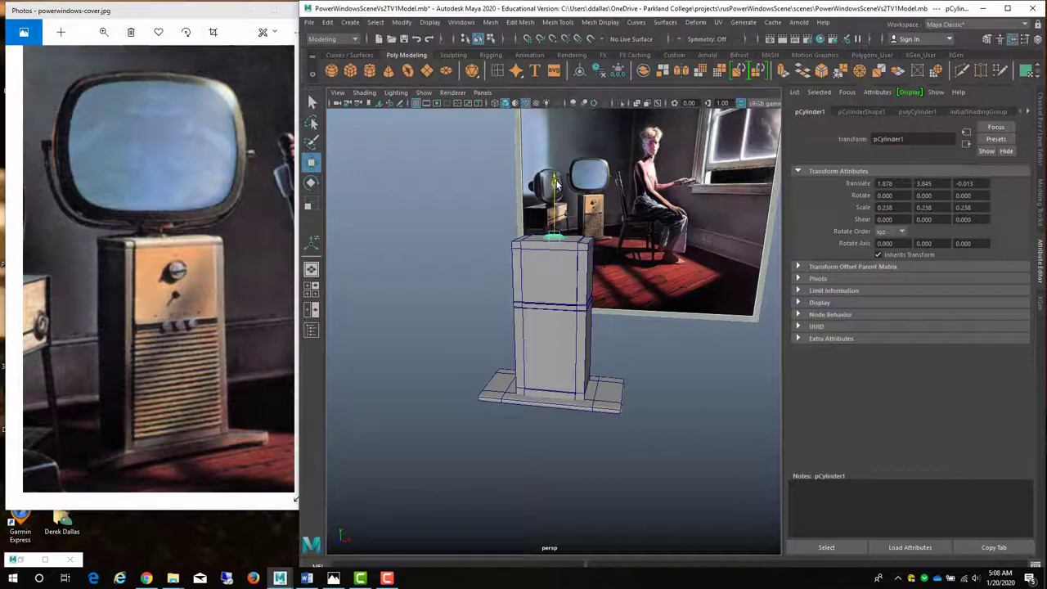
scroll(566, 245, "up", 3)
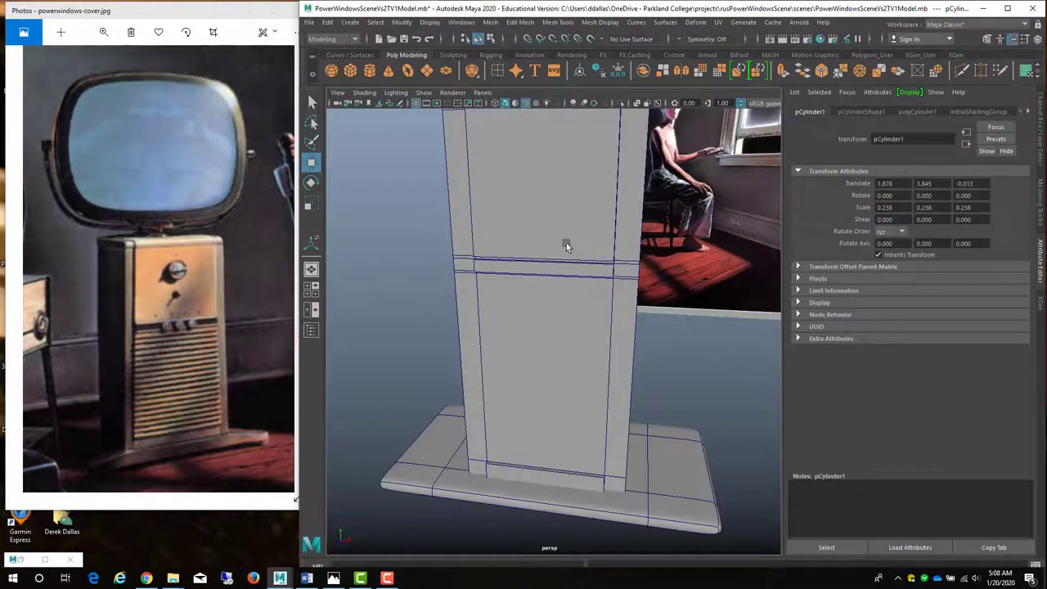
scroll(566, 245, "down", 3)
left_click_drag(572, 238, 596, 260, "alt")
left_click_drag(566, 177, 562, 177)
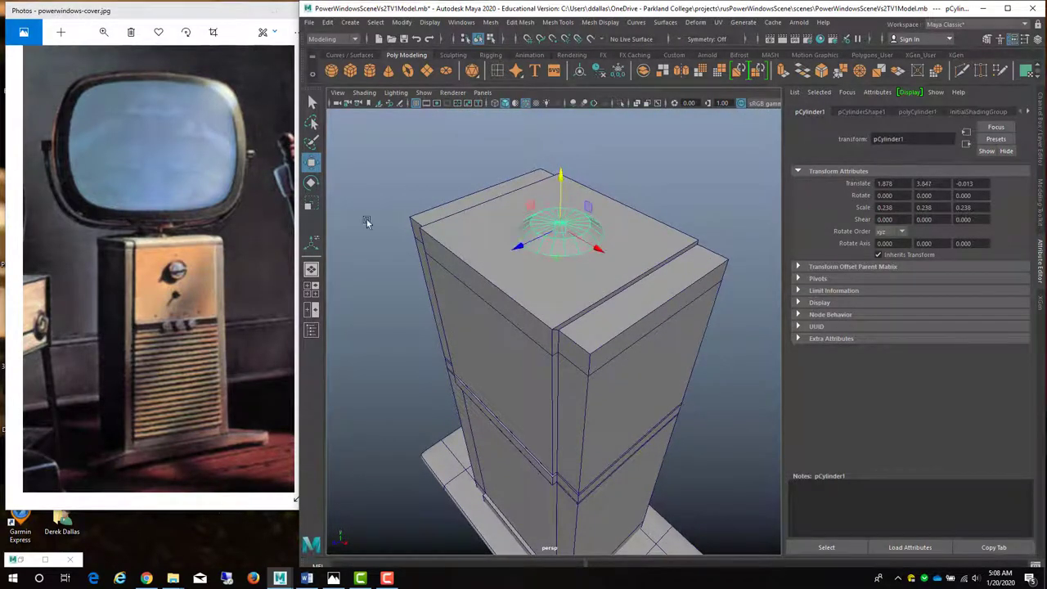
left_click_drag(523, 253, 574, 278, "alt")
mouse_move(543, 215)
left_mouse_down()
mouse_move(541, 193)
mouse_move(553, 211)
left_mouse_up()
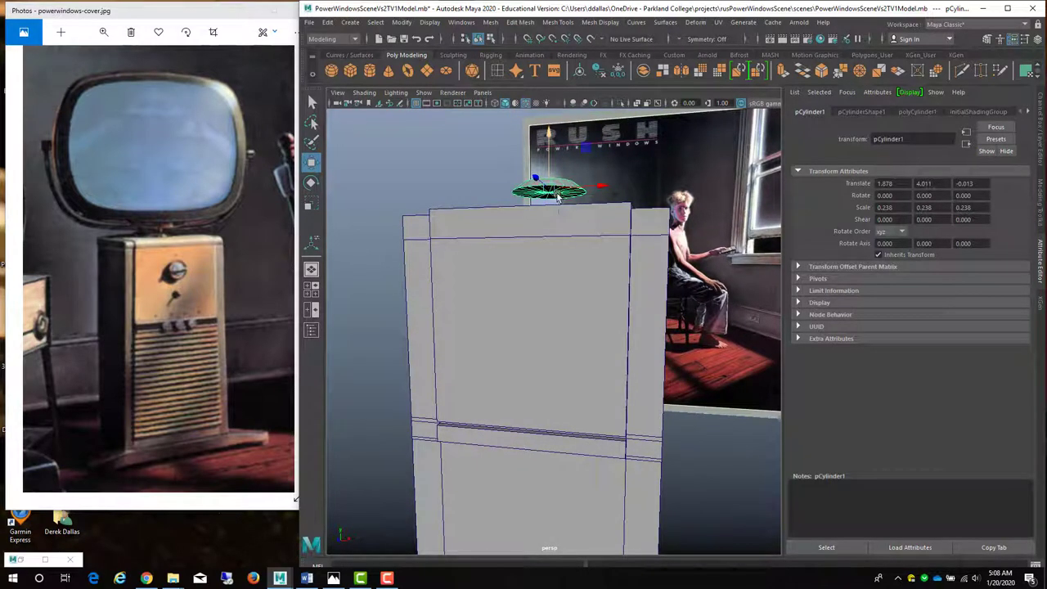
Switch the raised cylinder to face mode and select only its bottom cap faces in the front view
right_click(558, 197)
right_click_drag(561, 223, 561, 224)
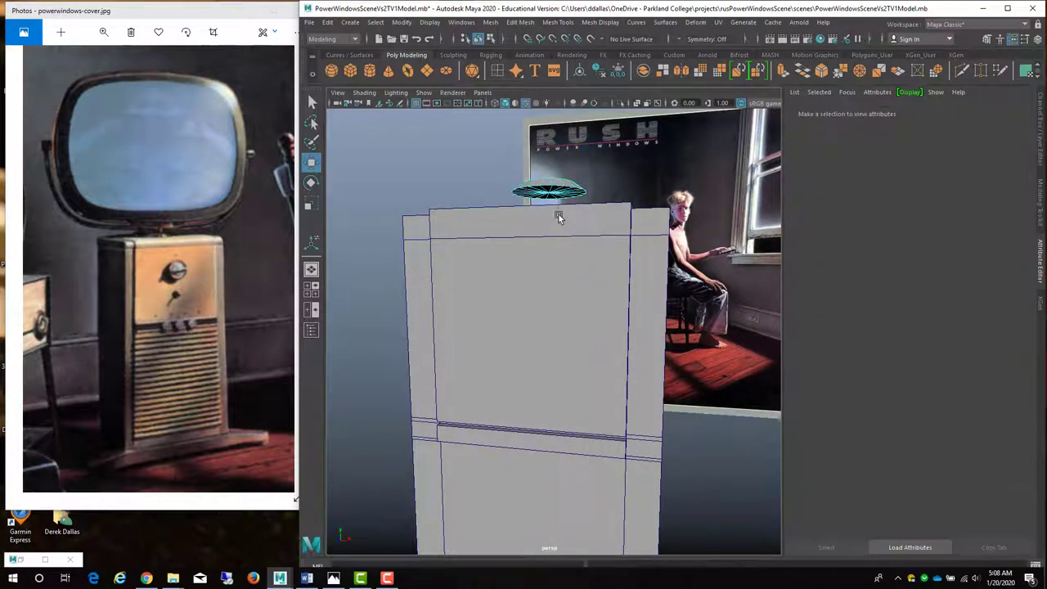
left_click_drag(566, 212, 568, 208, "alt")
key("space")
key("space")
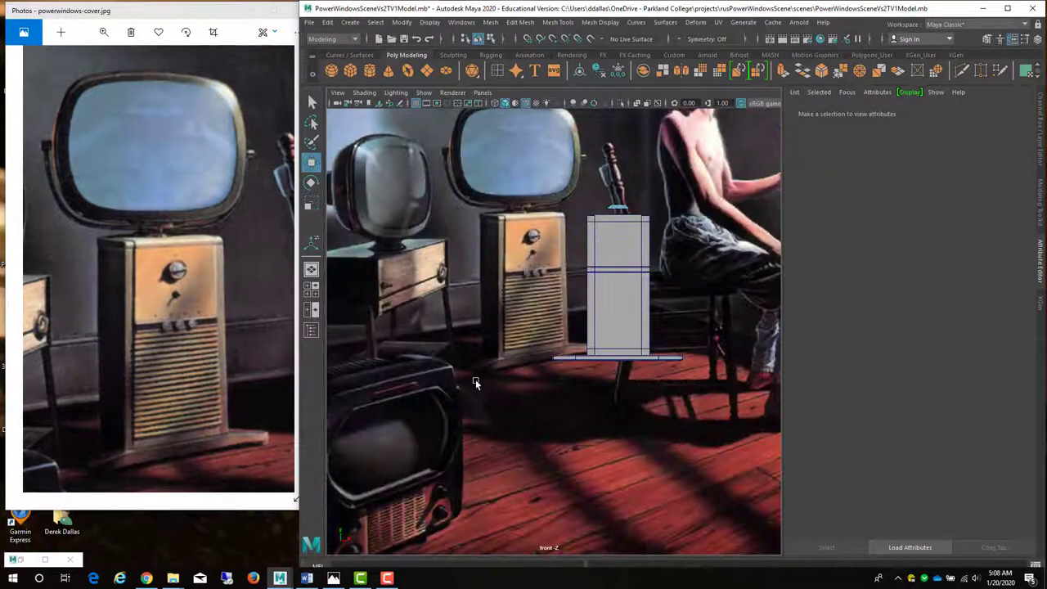
key("a")
scroll(531, 337, "up", 8)
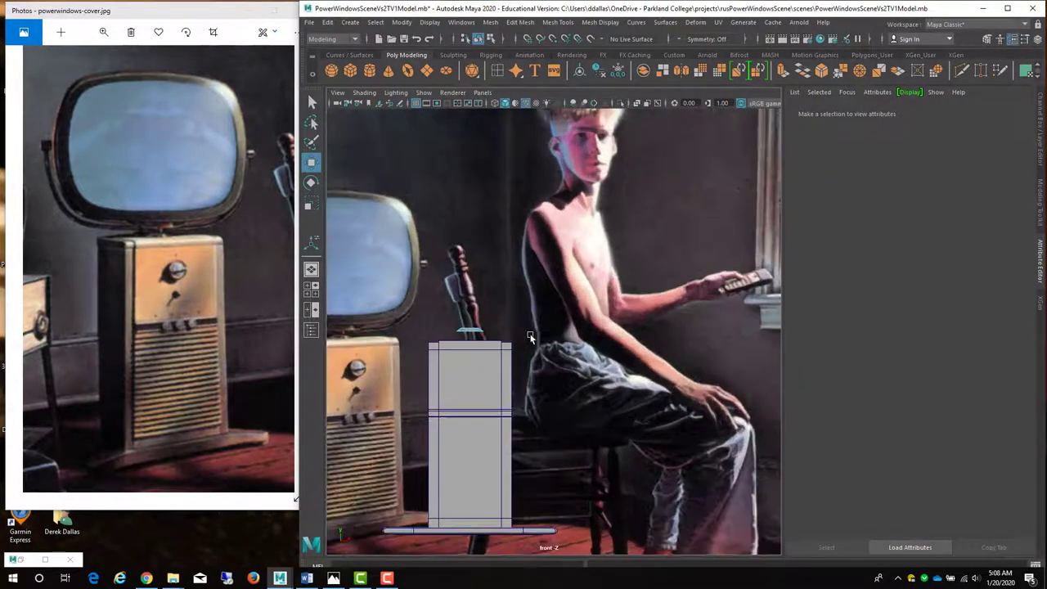
middle_click_drag(462, 352, 619, 339, "alt")
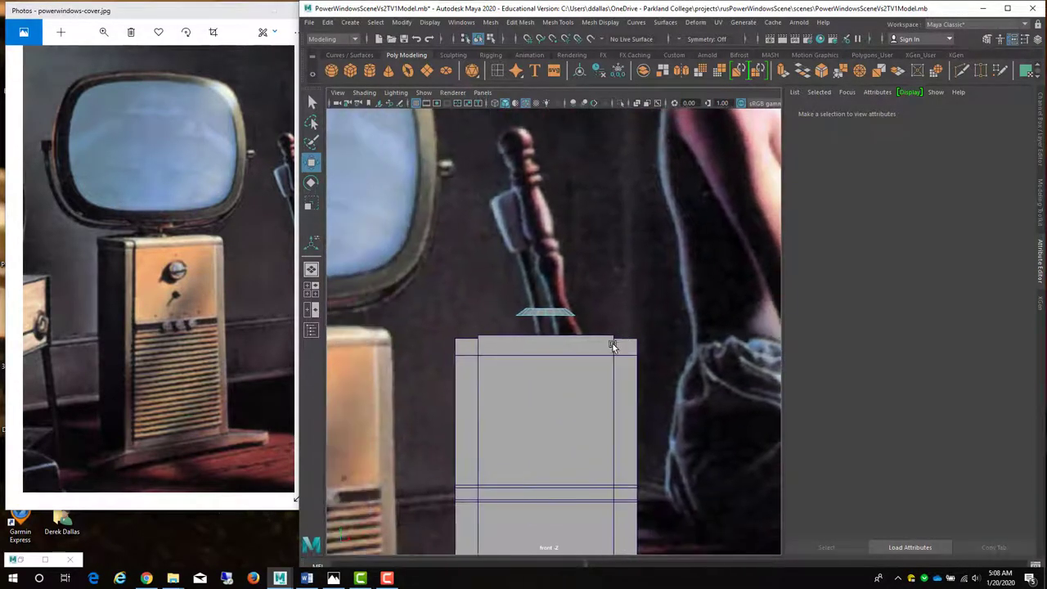
scroll(584, 351, "up", 5)
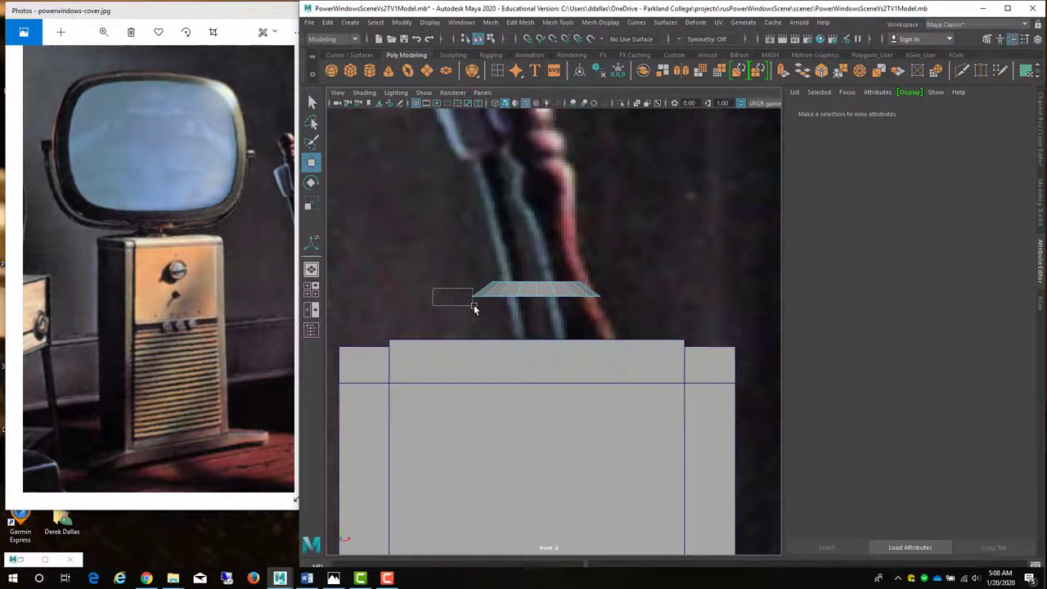
left_click_drag(500, 311, 650, 324)
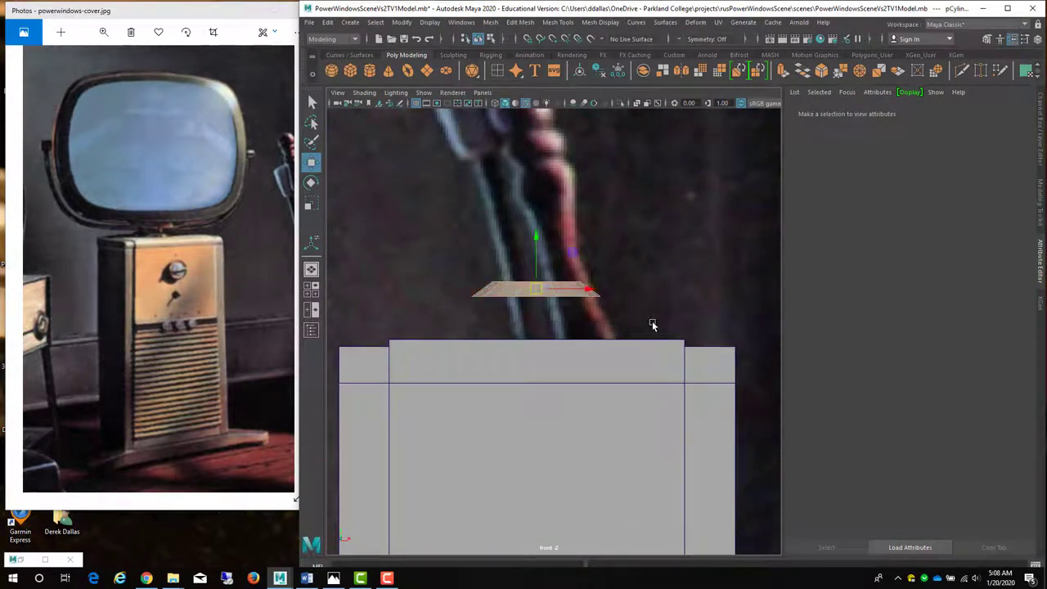
left_click_drag(450, 285, 646, 291)
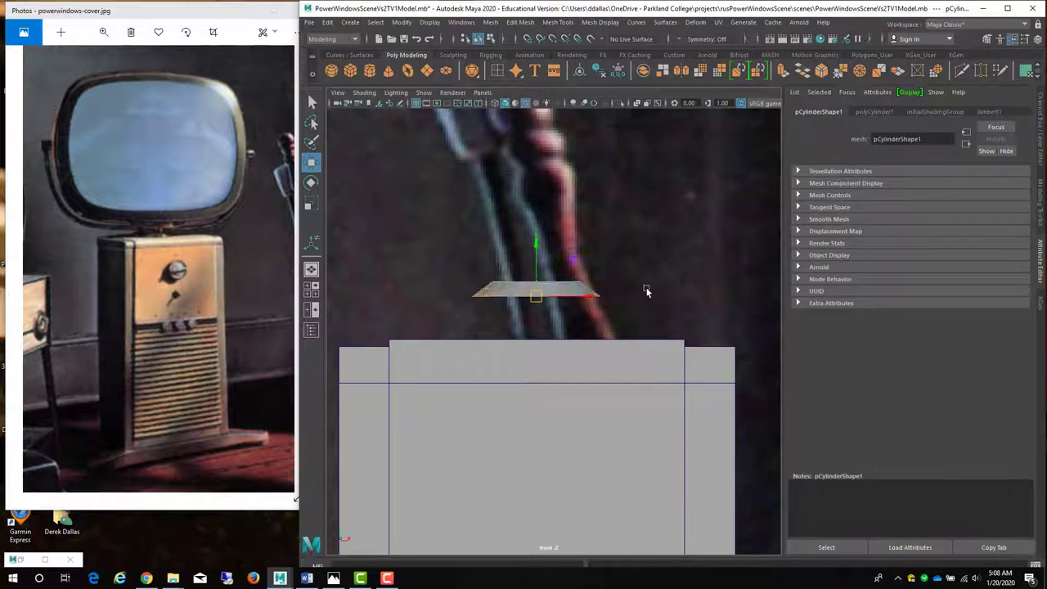
Extrude the selected bottom faces downward in the perspective view with a Local Translate Z of about 0.017
key("space")
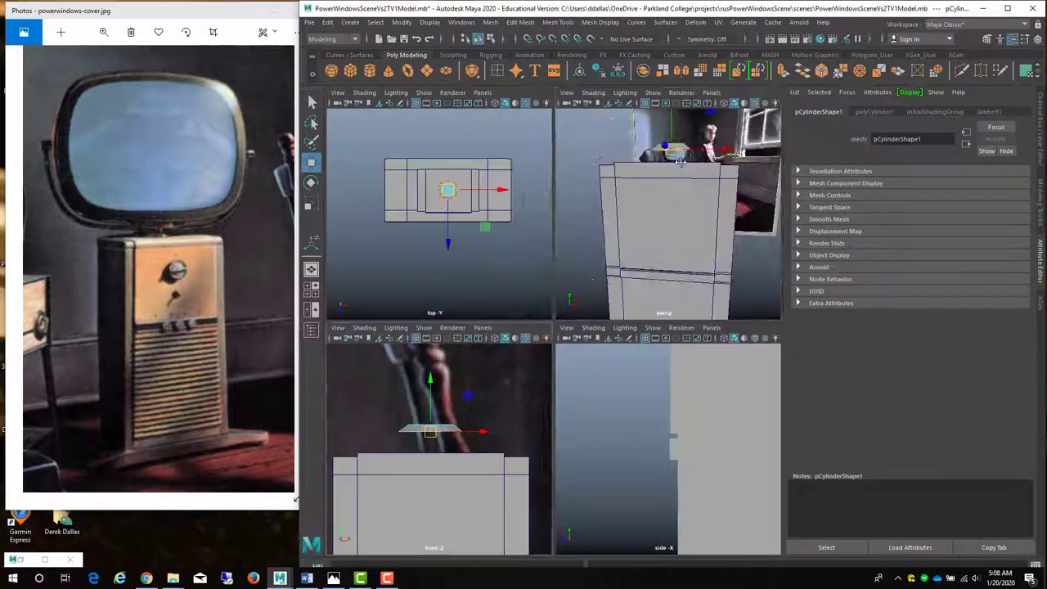
key("space")
mouse_move(599, 255)
left_mouse_down("alt")
mouse_move(597, 246)
mouse_move(591, 290)
mouse_move(595, 256)
left_mouse_up("alt")
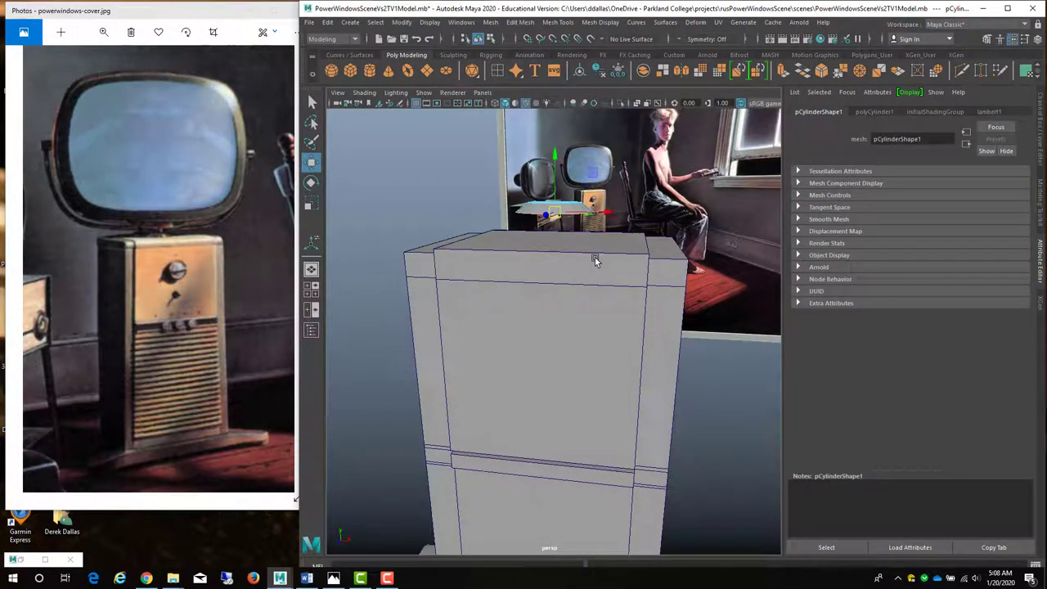
key("super")
key("super")
key("ctrl+e")
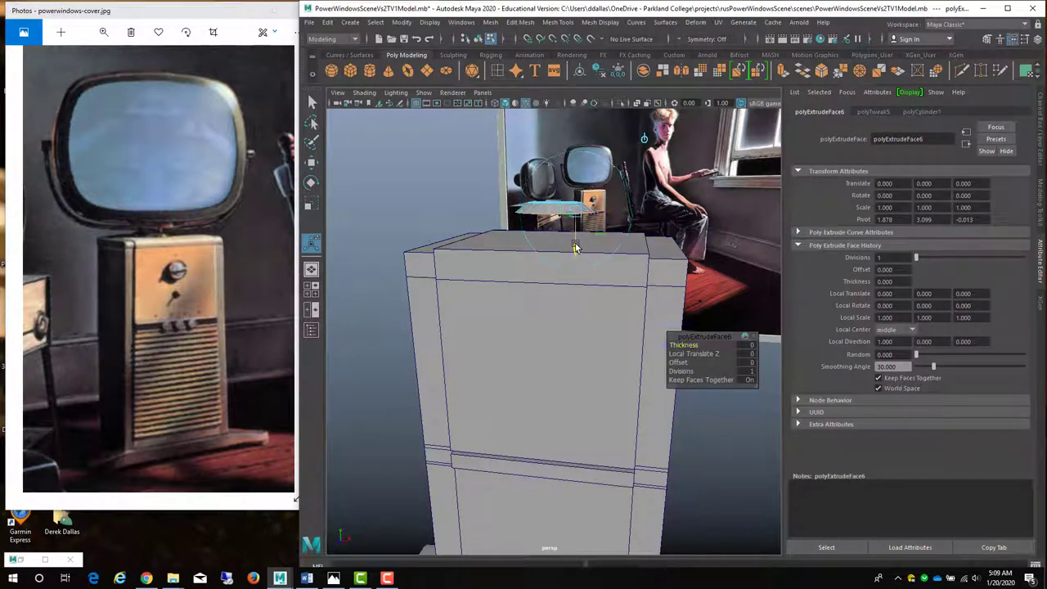
left_click_drag(576, 249, 576, 251)
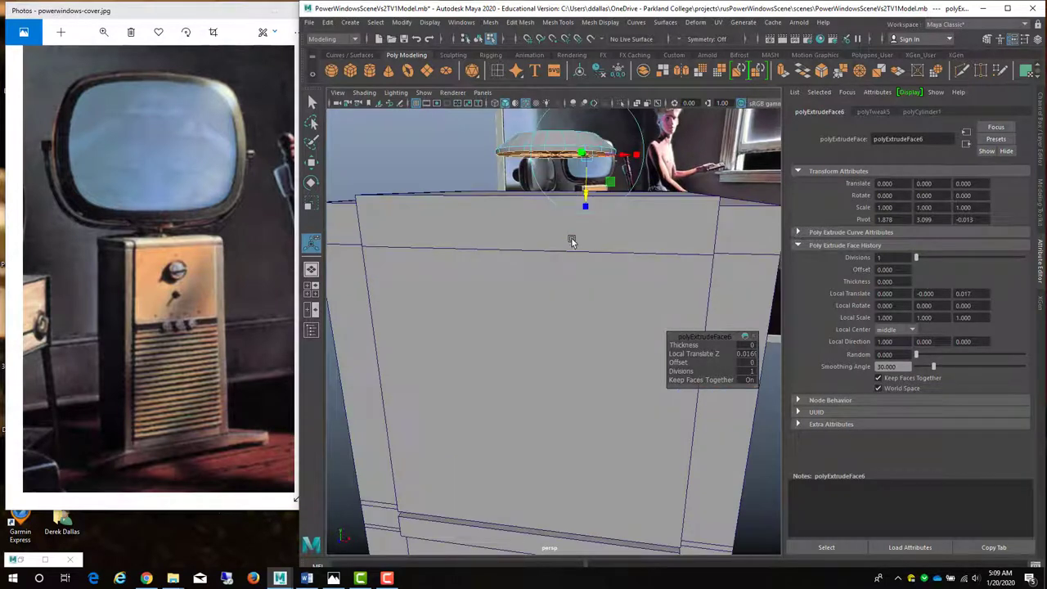
Delete the cylinder's extruded bottom cap faces and select the whole cylinder in object mode
left_click(564, 176)
right_click(563, 141)
right_click_drag(565, 139, 617, 125)
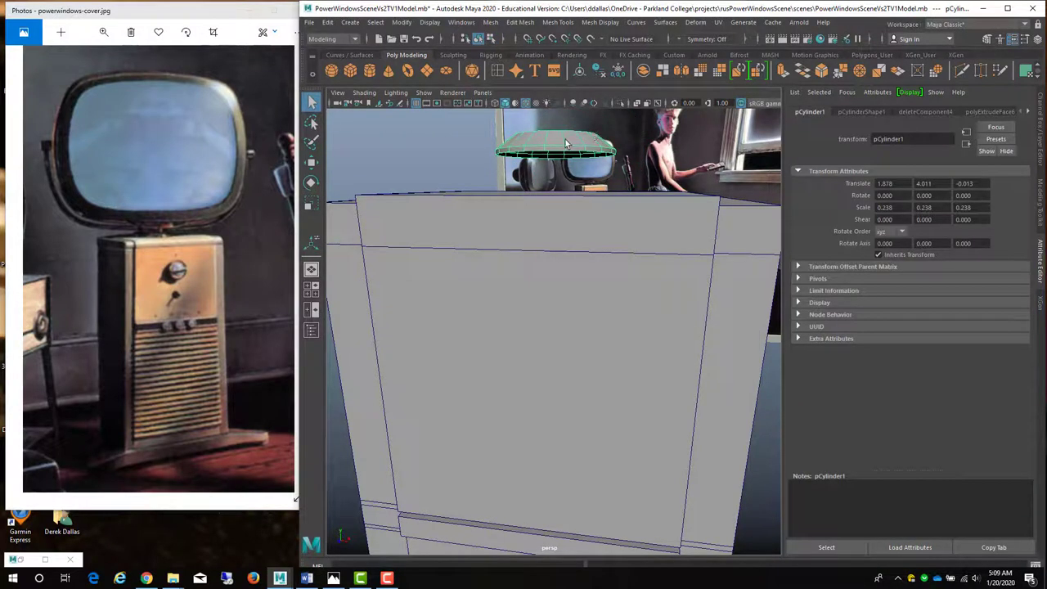
Lower the cylinder onto the pedestal's top surface, to about Y 3.860
key("w")
left_click_drag(556, 117, 559, 162)
scroll(600, 227, "down", 4)
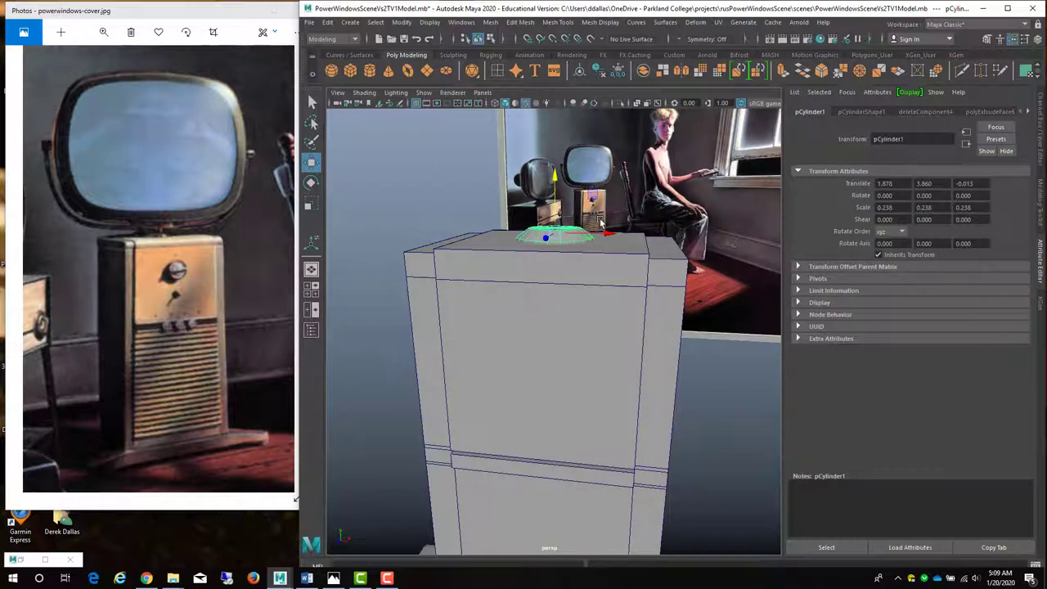
left_click_drag(584, 291, 736, 228, "alt")
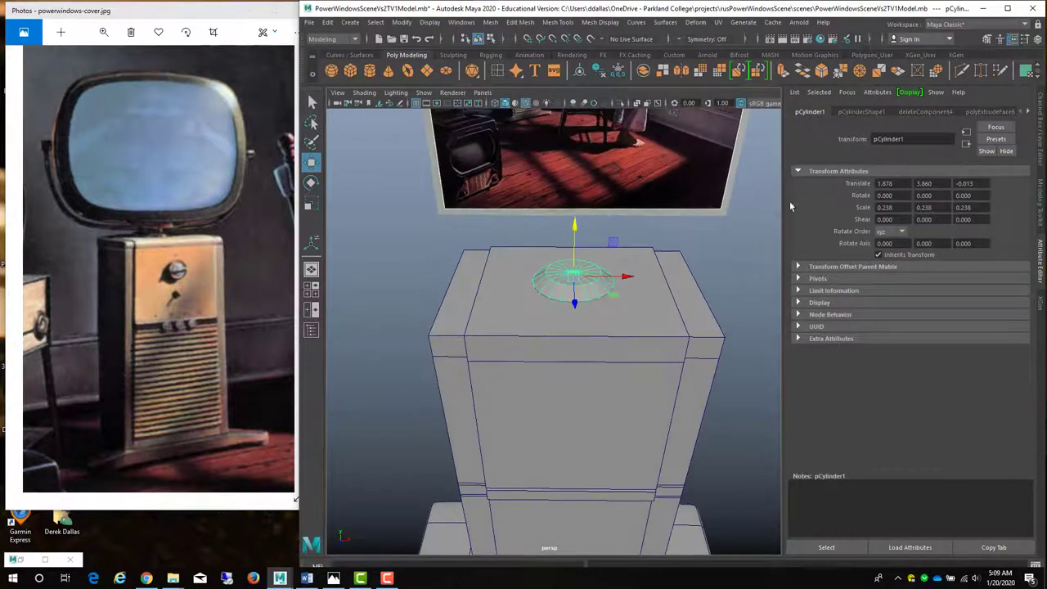
Rename the cylinder as TV1TopBracketBase
double_click(892, 139)
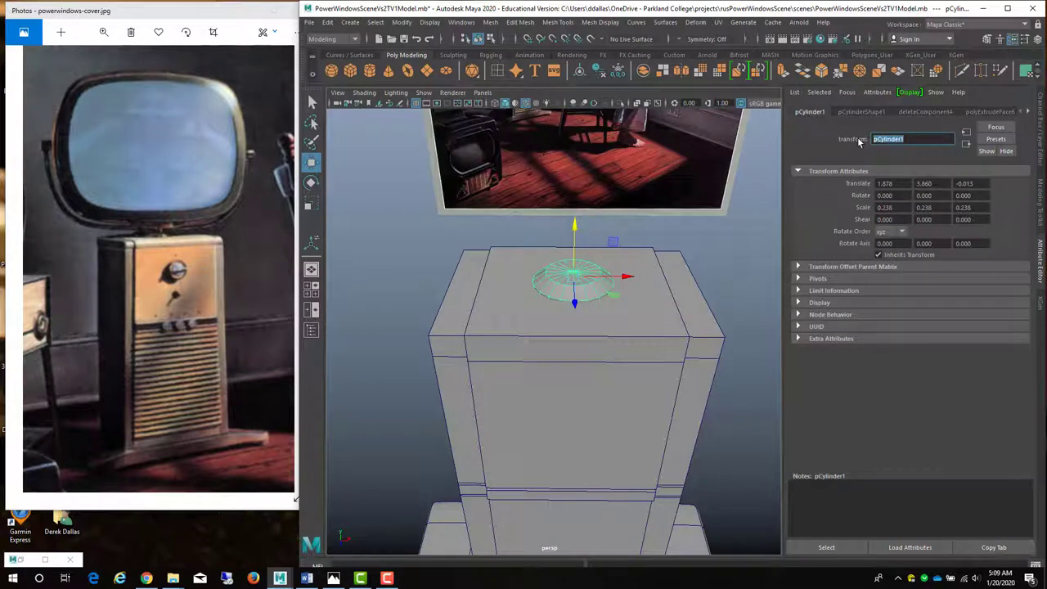
type("TV1TopBracketBase")
key("Return")
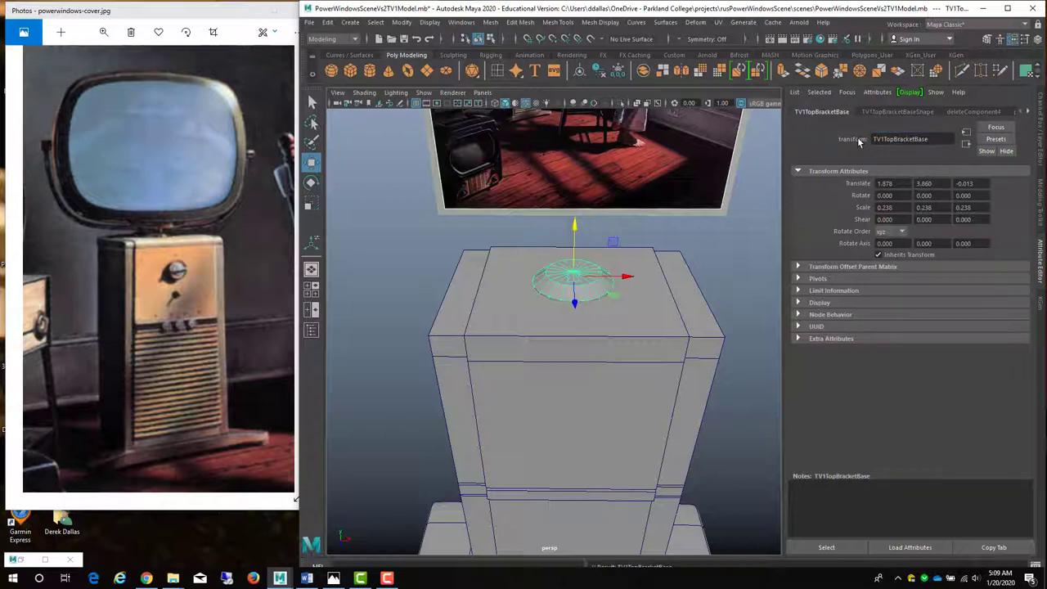
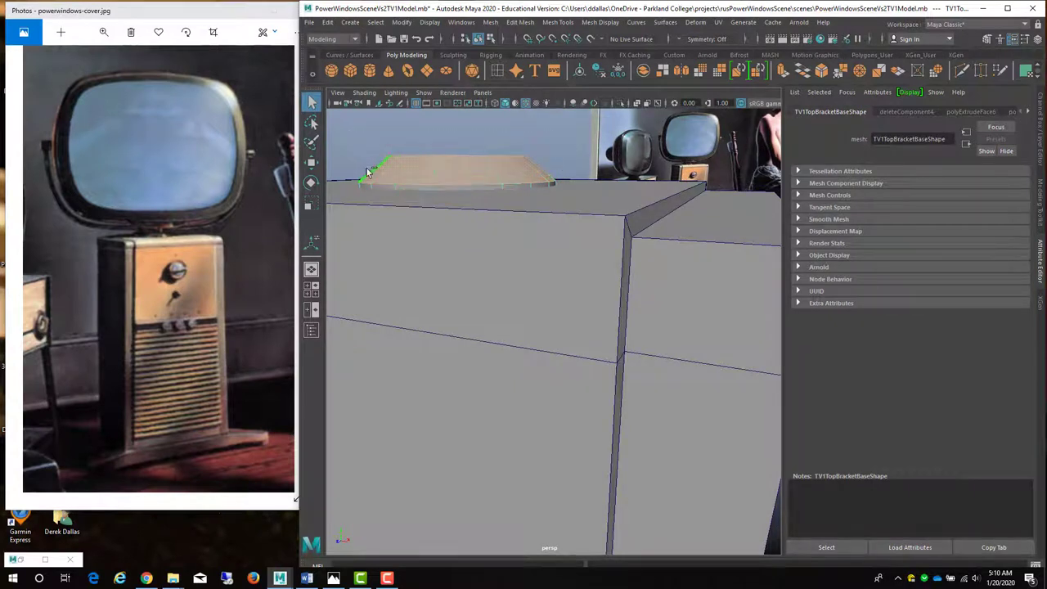
Extrude the top cap faces of TV1TopBracketBase and scale them inward uniformly to about 0.467
left_click(552, 166)
left_click_drag(549, 143, 552, 156, "alt")
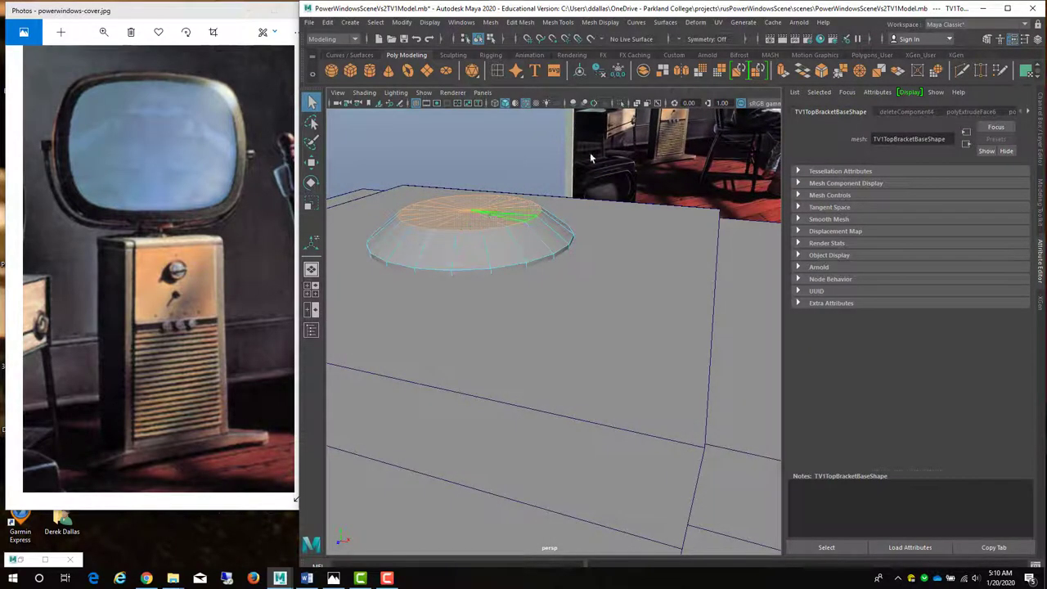
left_click(783, 71)
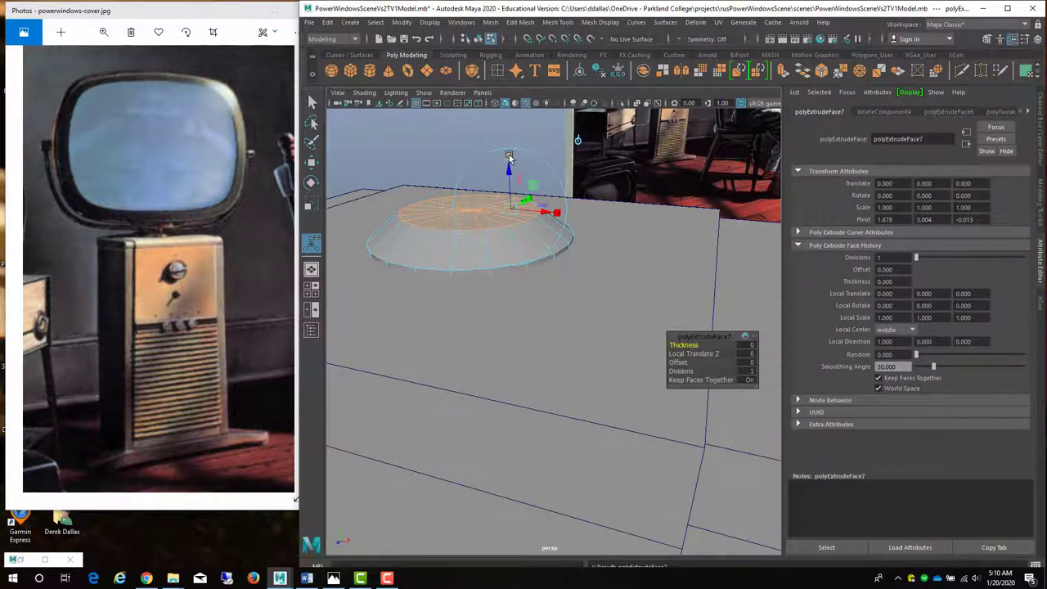
left_click(578, 141)
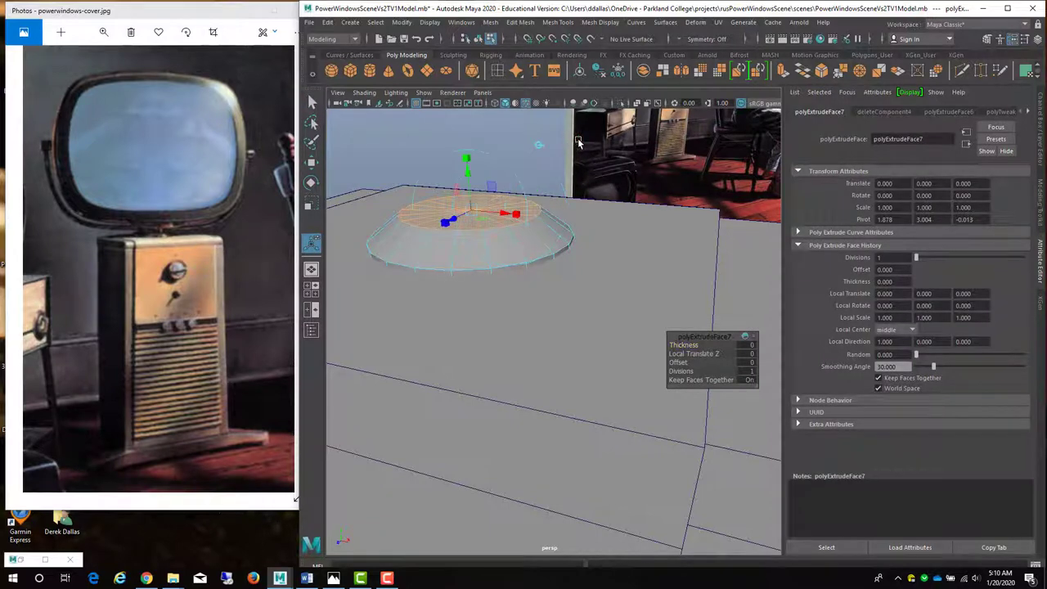
left_click(466, 159)
left_click_drag(475, 210, 457, 213)
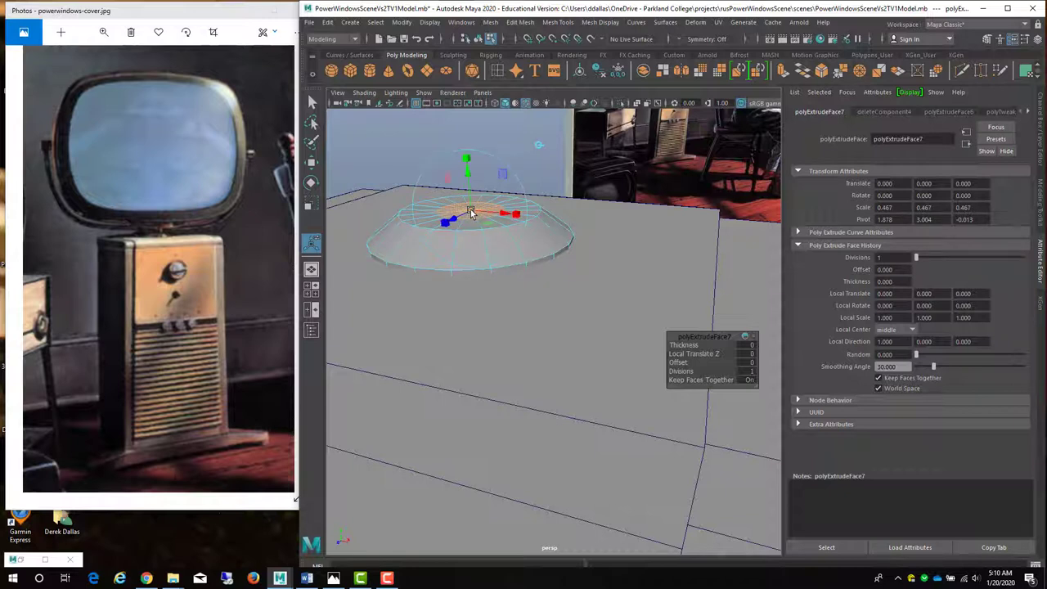
Extrude the inner top faces upward with a Local Translate Z of about 0.049 and return the bracket base to object mode
key("ctrl+e")
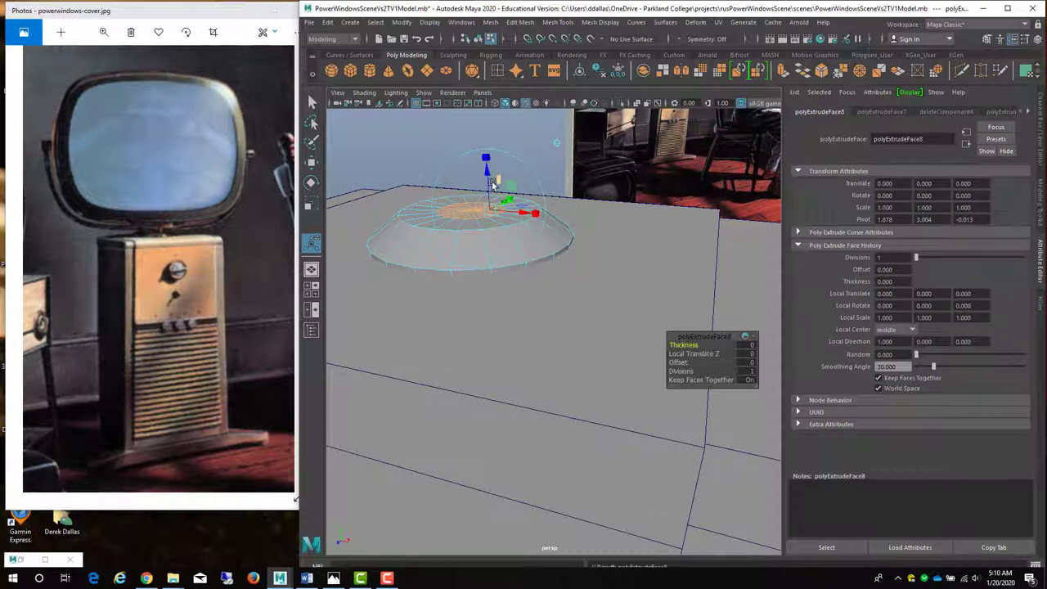
left_click_drag(487, 175, 487, 155)
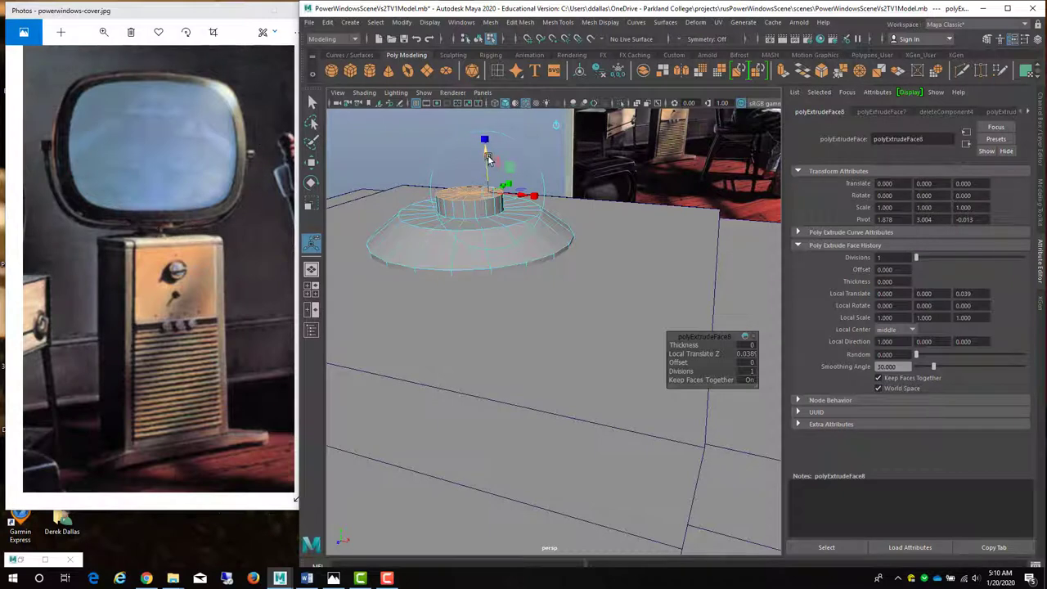
left_click_drag(491, 162, 489, 156)
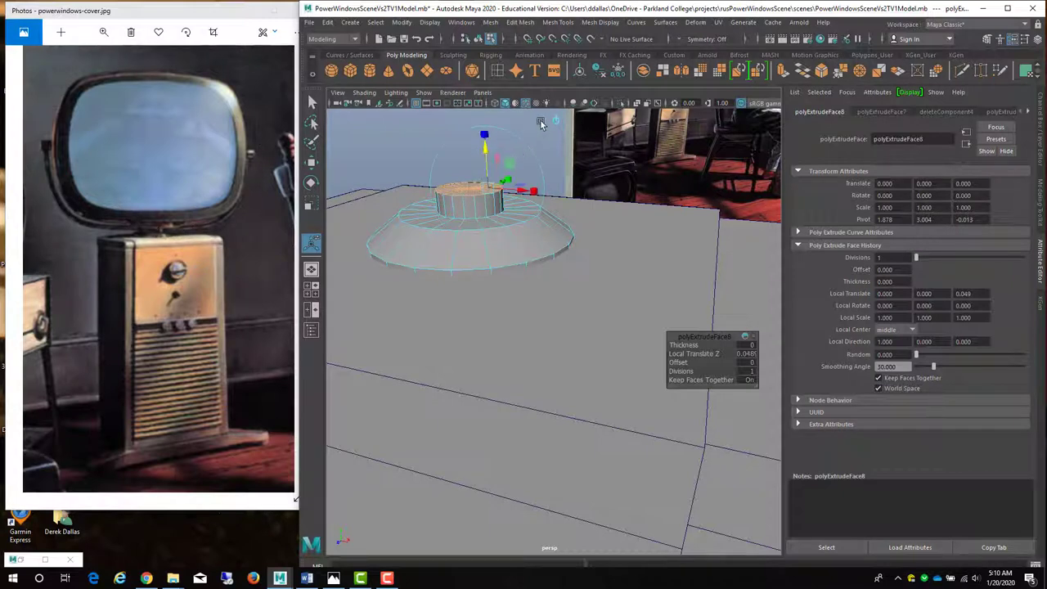
left_click(521, 166)
right_click_drag(481, 201, 492, 223)
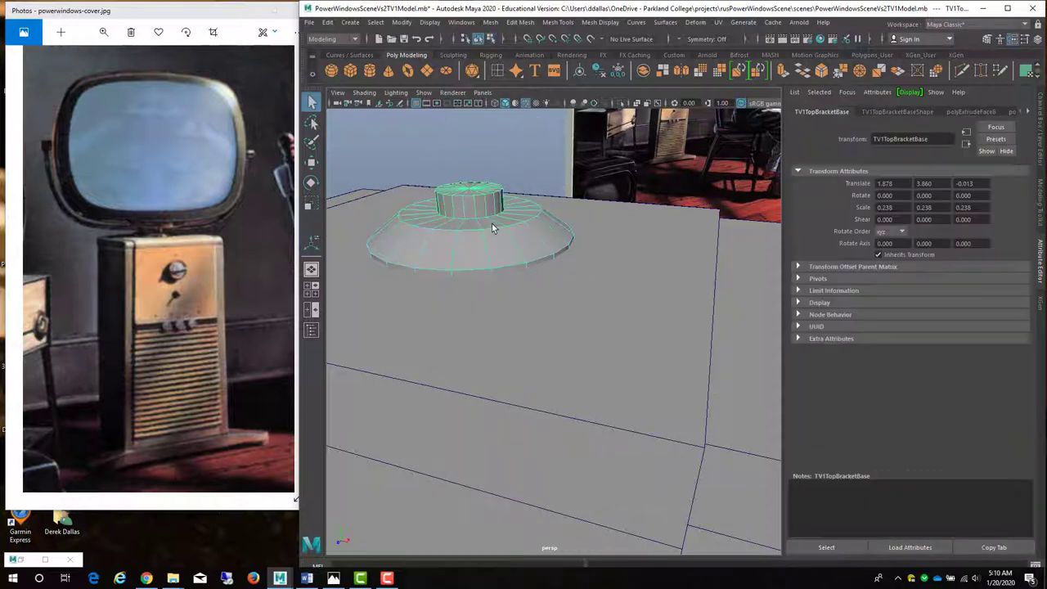
Examine the pedestal's front, comparing its lower panel with the louvered area in the reference image
scroll(492, 223, "down", 4)
left_click_drag(553, 319, 582, 306, "alt")
scroll(634, 339, "down", 8)
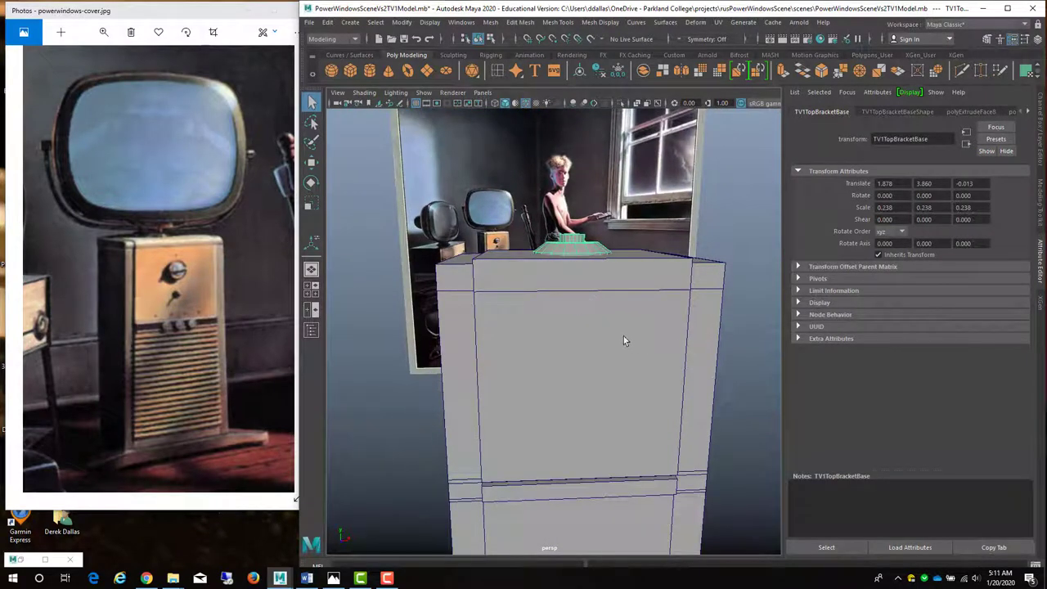
left_click_drag(584, 378, 556, 318, "alt")
left_click(563, 373)
scroll(563, 370, "up", 6)
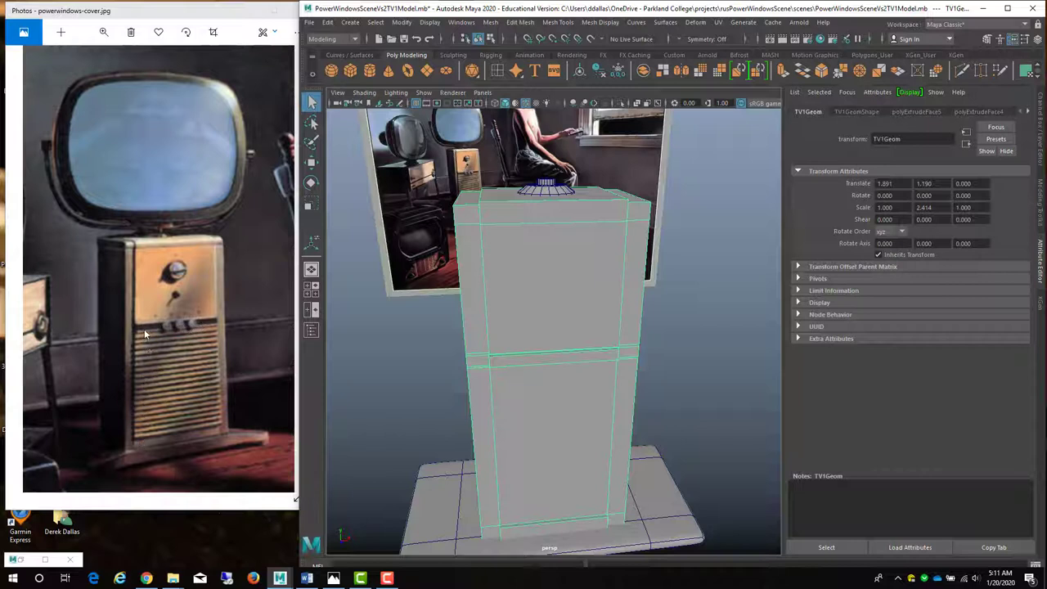
left_click_drag(543, 417, 536, 370, "alt")
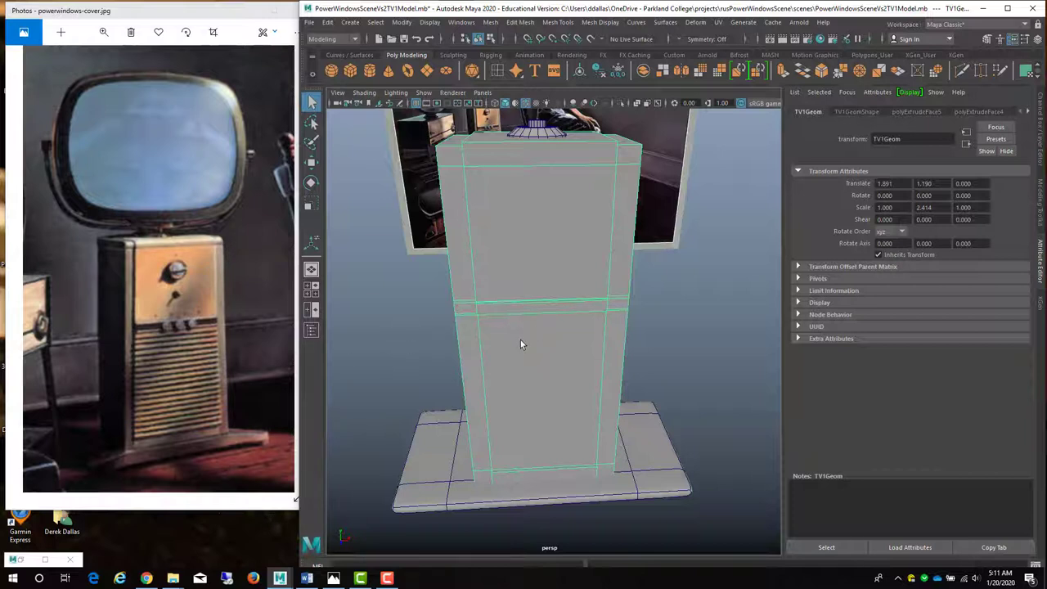
left_click_drag(520, 342, 557, 219, "alt")
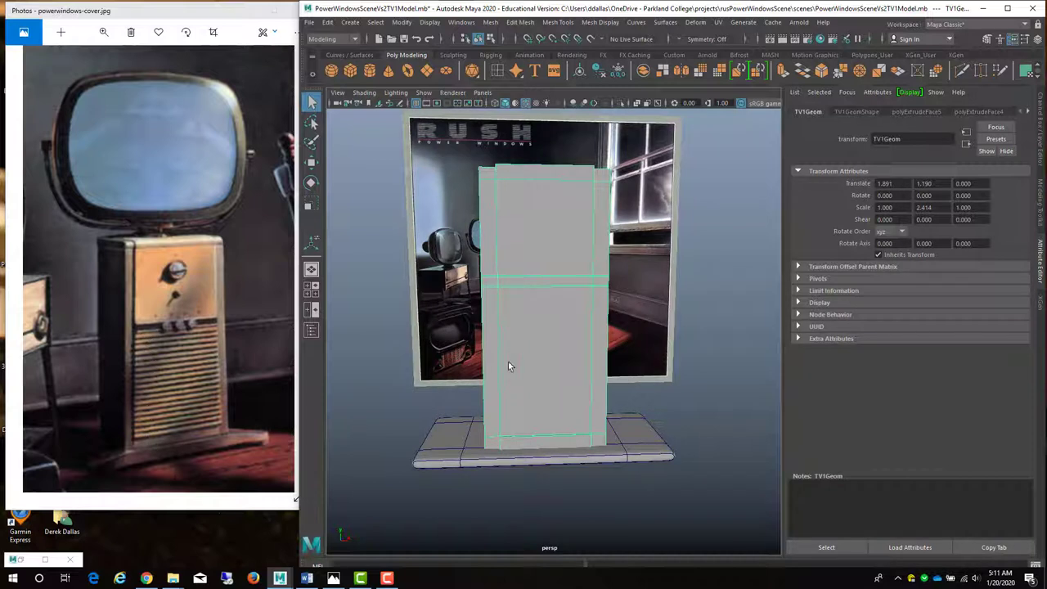
Create a polygon cube and rename it TV1Leuvers
left_click(350, 22)
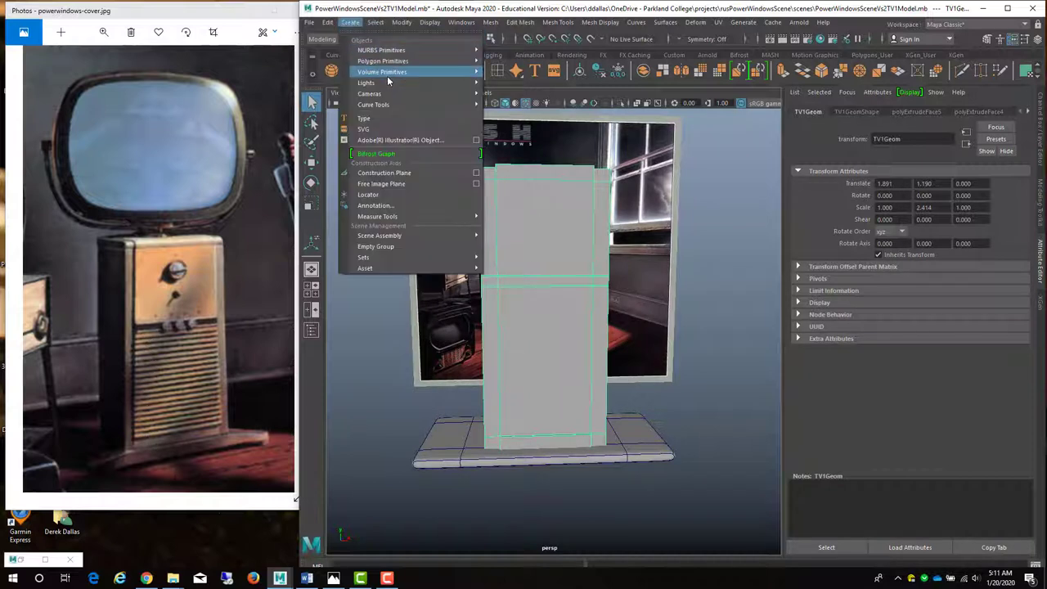
mouse_move(386, 61)
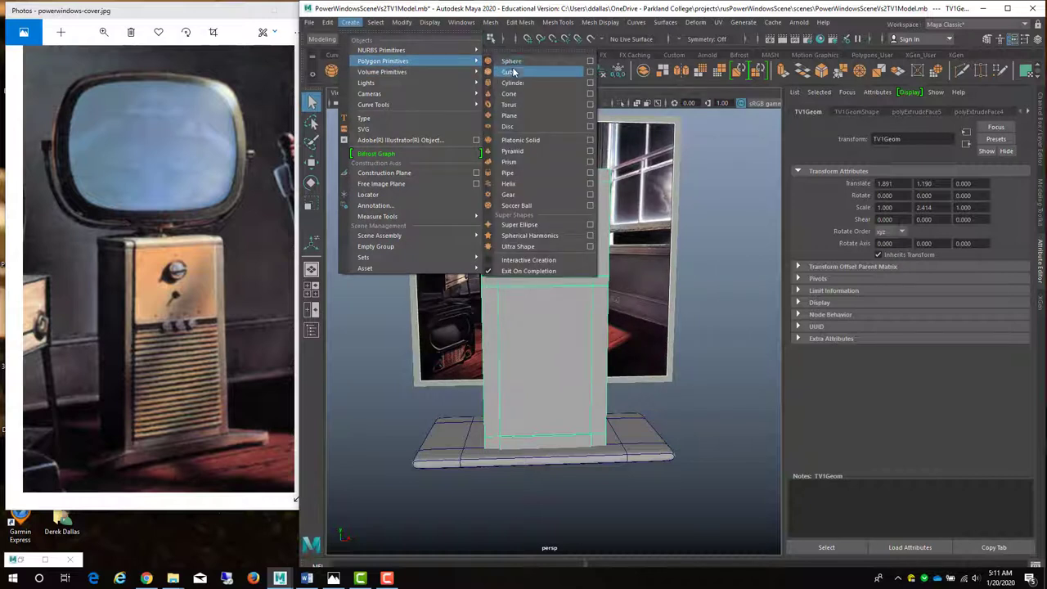
left_click(510, 73)
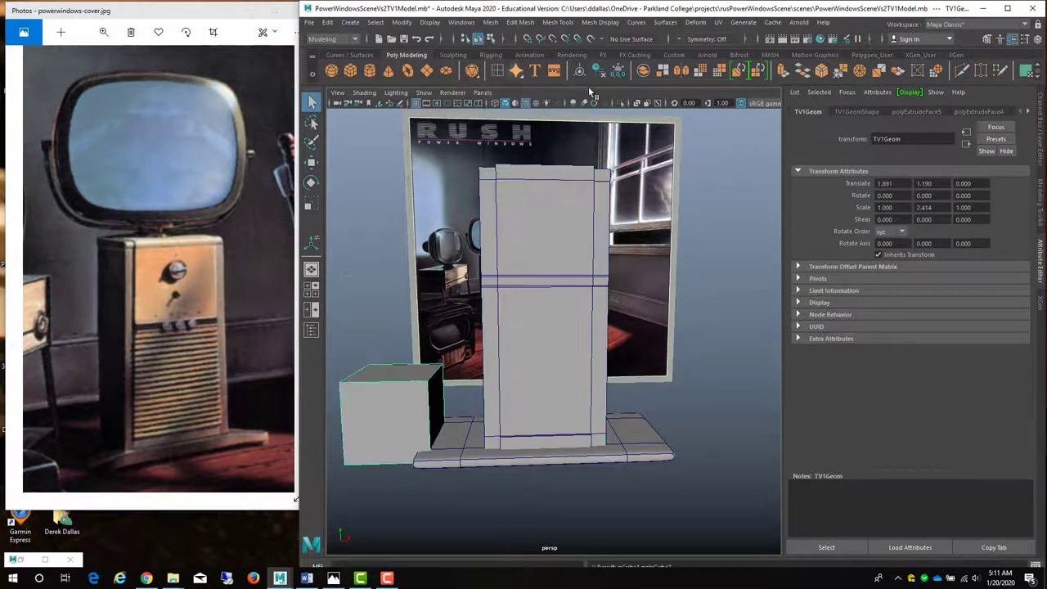
double_click(885, 139)
type("t")
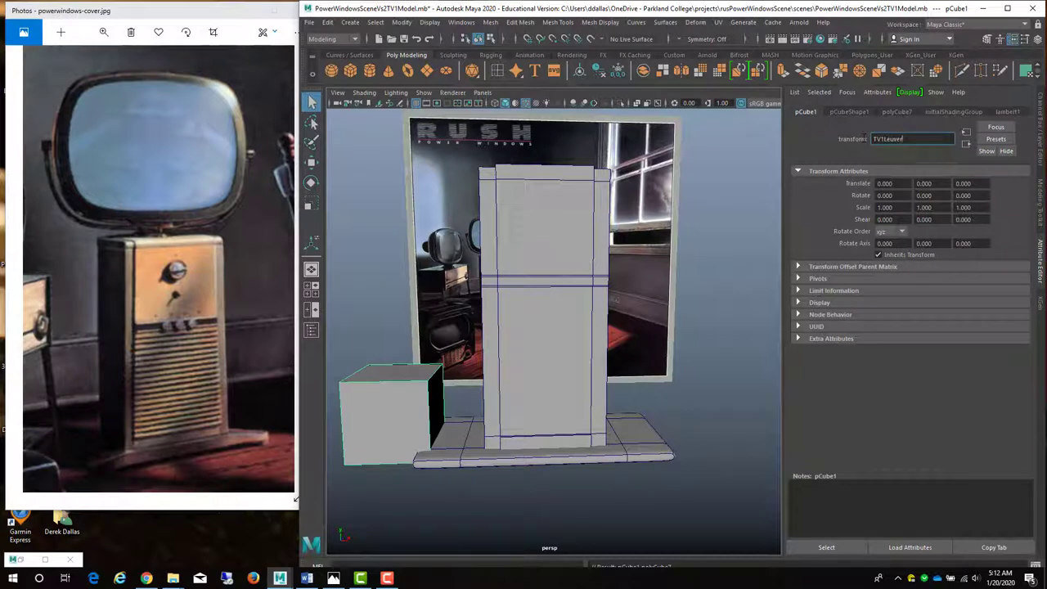
key("Return")
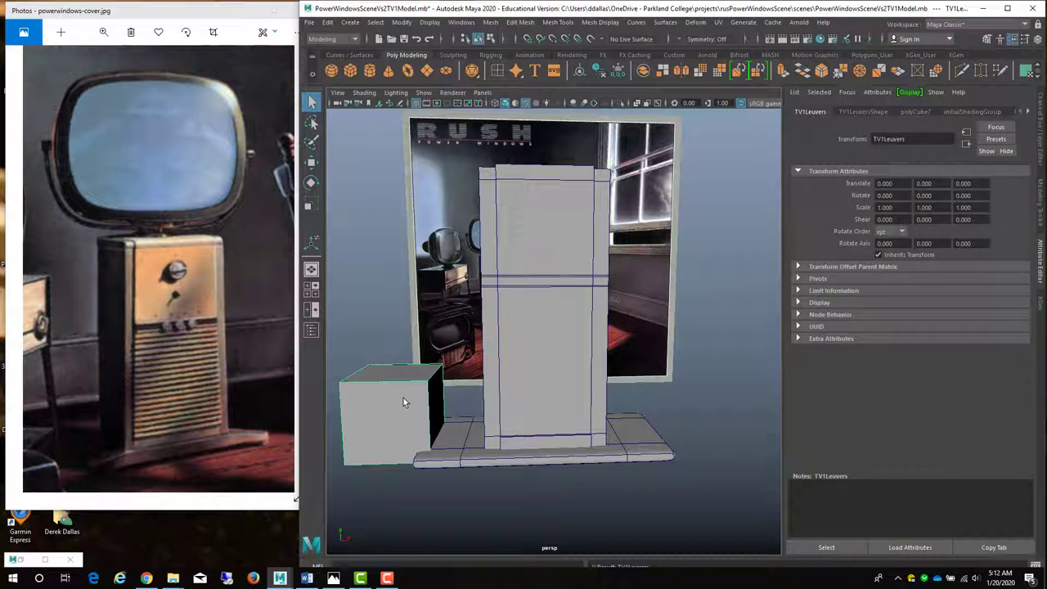
Scale the cube into a bar of about 1.457 × 0.199 × 0.199 and move it to the pedestal's lower front, at X 1.812, Z 0.478
key("r")
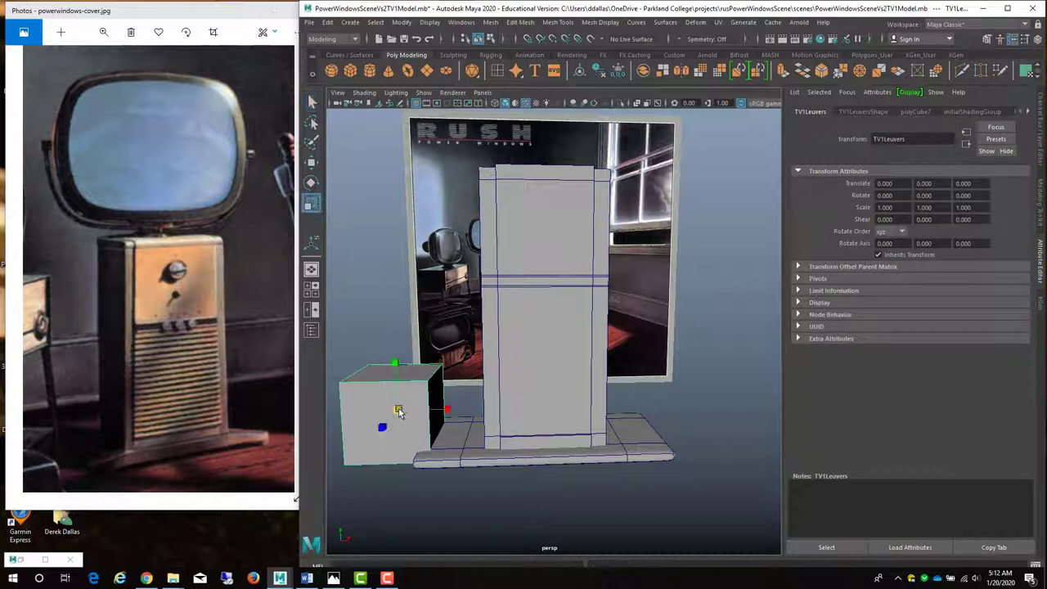
left_click_drag(399, 412, 346, 406)
left_click_drag(418, 411, 557, 434)
key("w")
right_click_drag(556, 434, 730, 433, "alt")
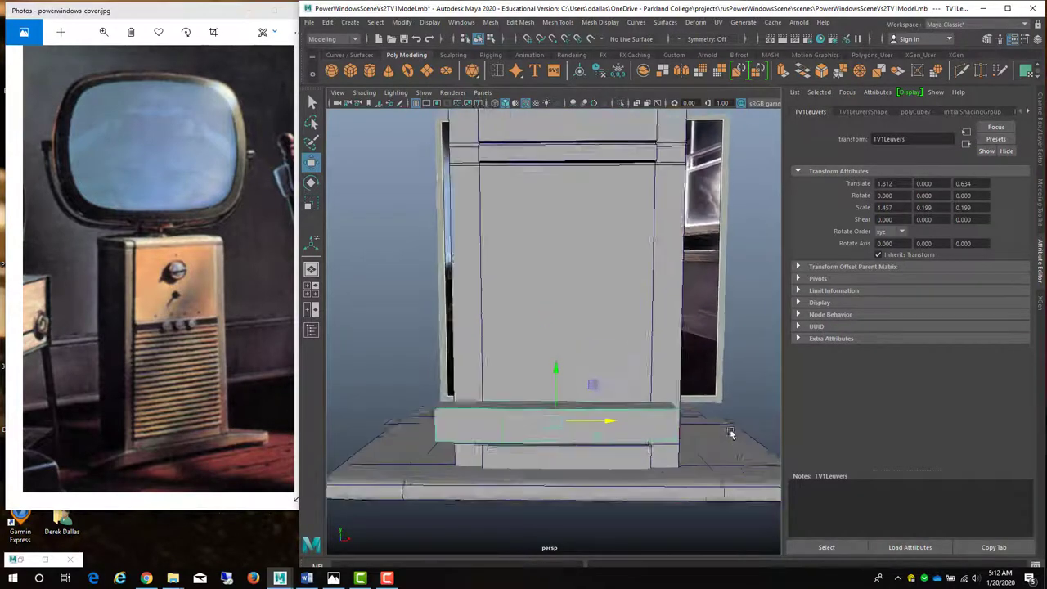
left_click_drag(731, 434, 619, 438, "alt")
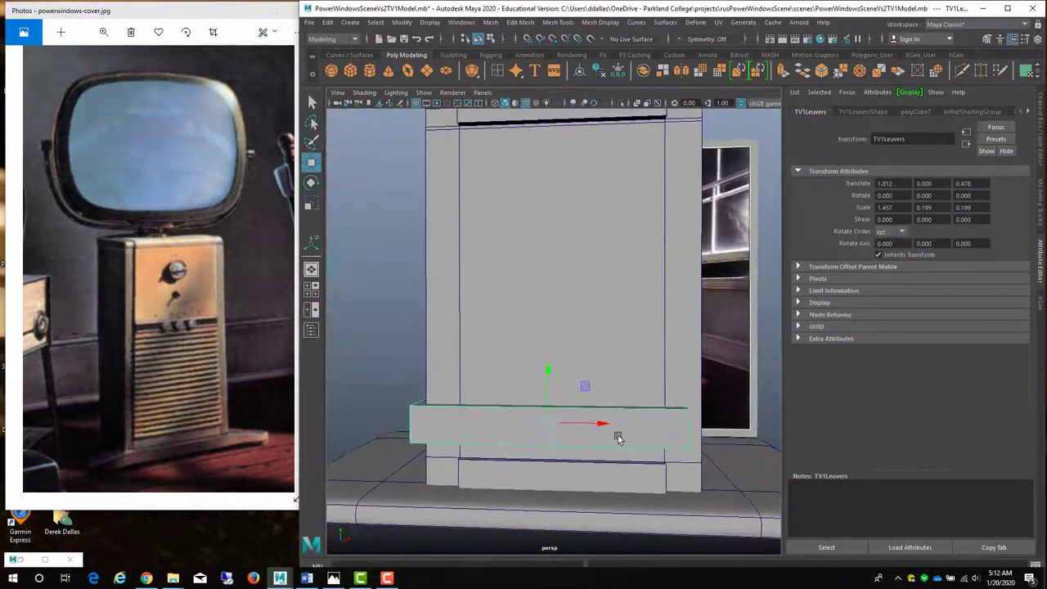
Scale the bar down to about 1.111 × 0.044 × 0.044 and fit it along the front panel's lower edge at X 1.878, Y -0.157, Z 0.507
key("r")
left_click_drag(547, 426, 621, 515)
key("w")
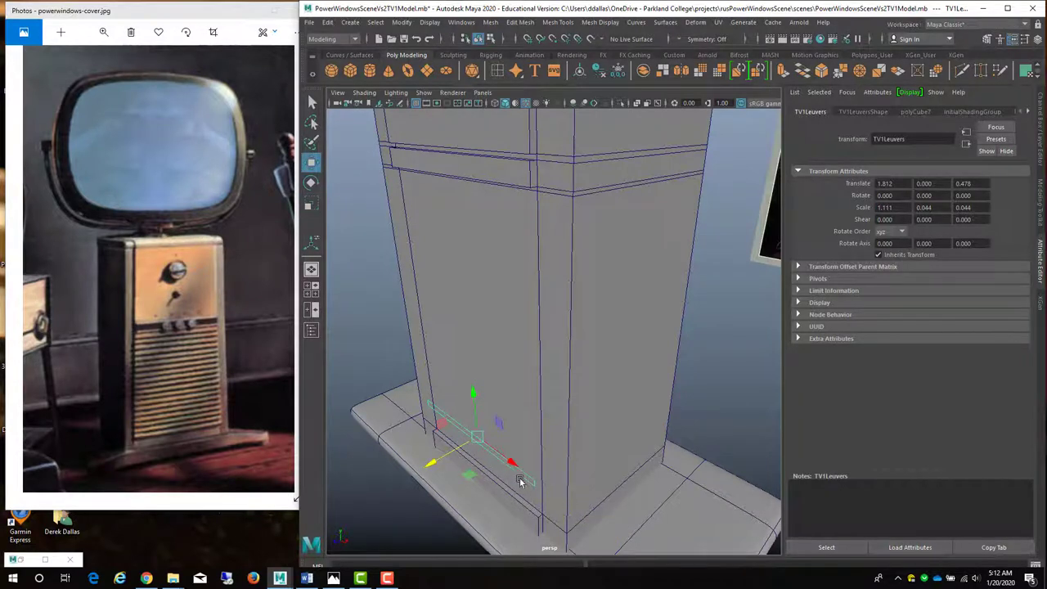
left_click_drag(513, 461, 520, 467)
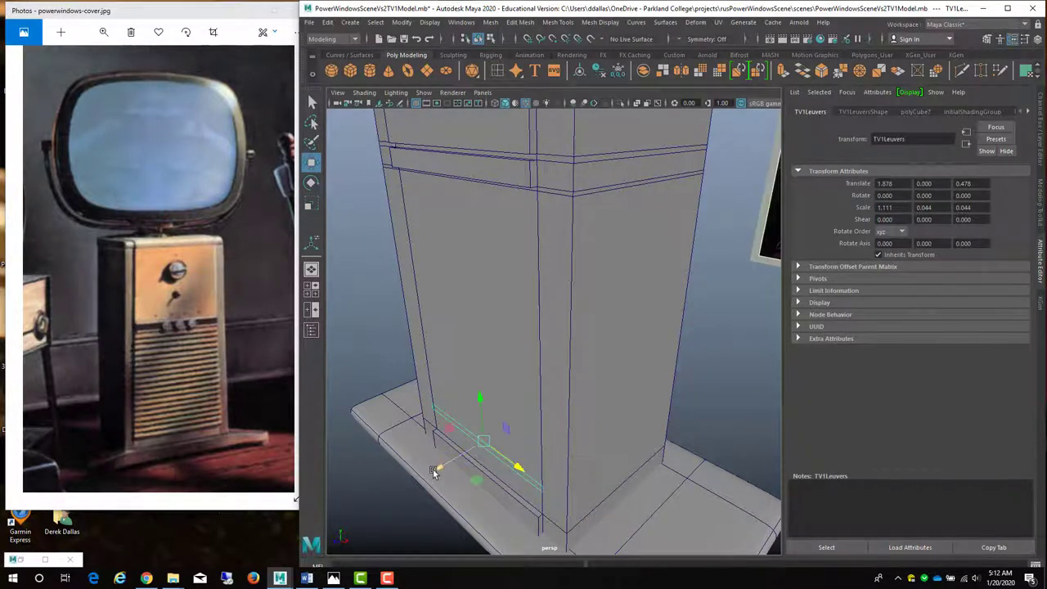
left_click_drag(434, 467, 435, 473)
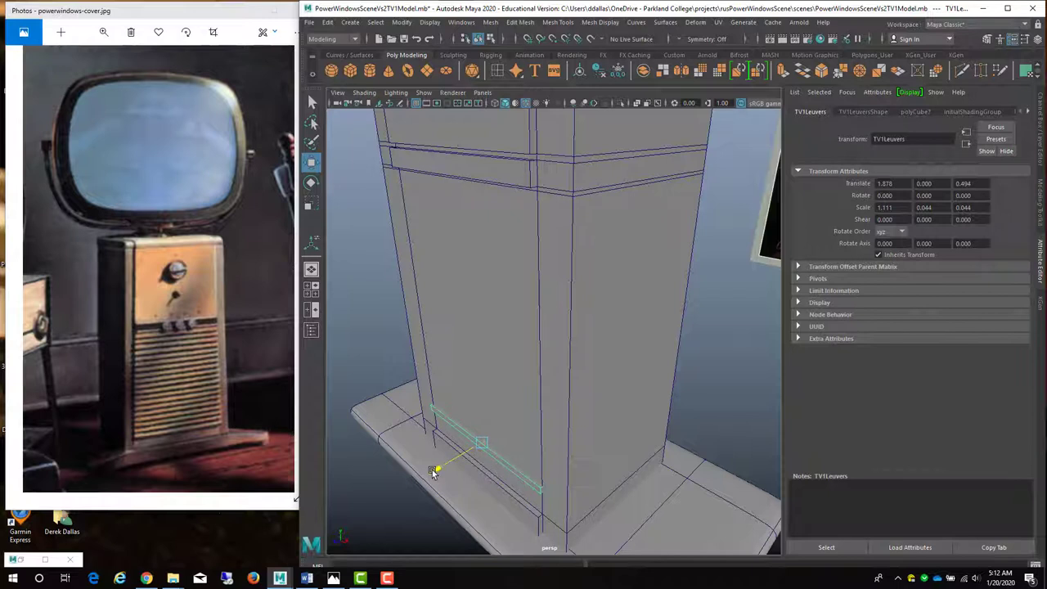
left_click_drag(479, 402, 481, 419)
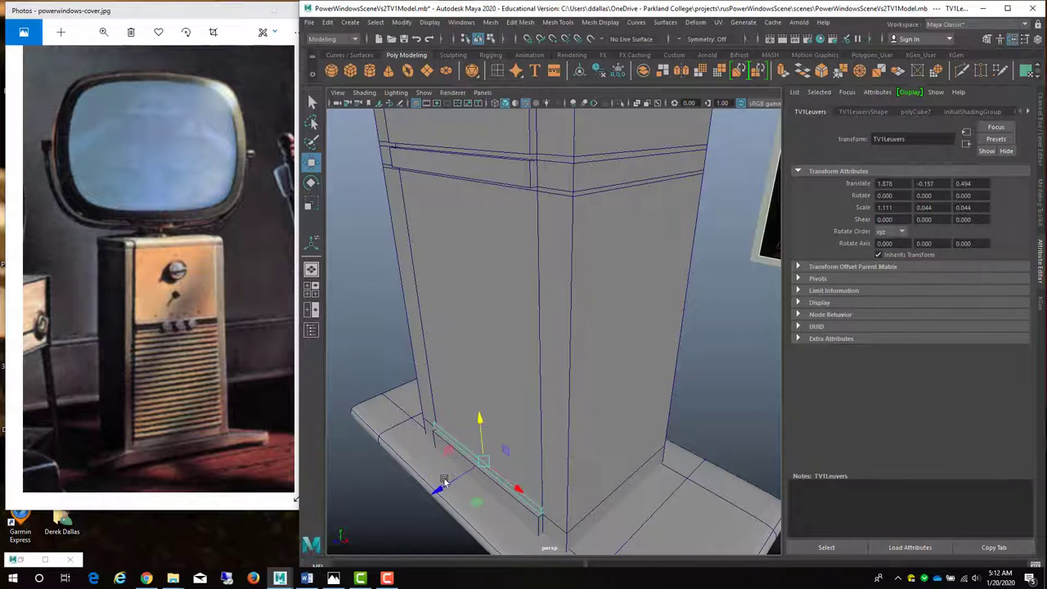
left_click_drag(439, 487, 516, 455)
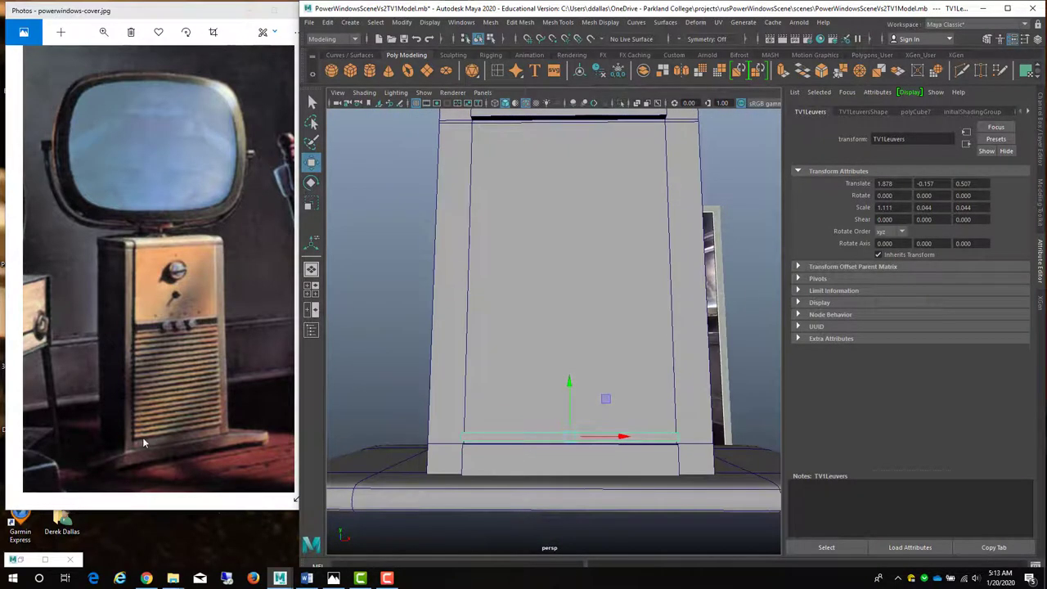
Move the louver bar forward, clear of the pedestal, to about Z 0.789 to expose its back side
left_click_drag(584, 429, 685, 451, "alt")
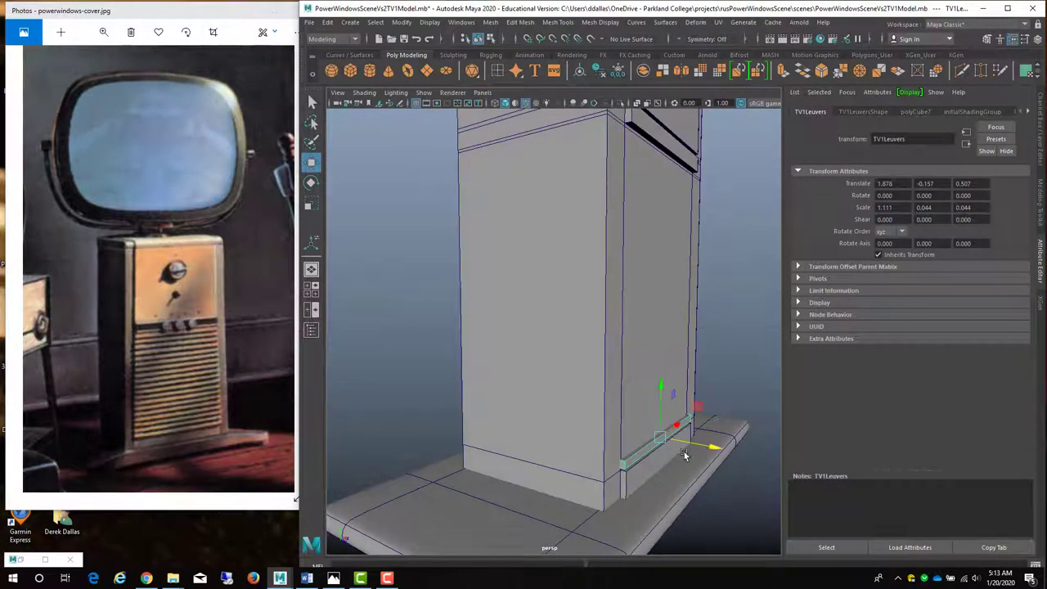
right_click_drag(685, 451, 727, 442, "alt")
middle_click_drag(725, 440, 681, 369, "alt")
left_click_drag(681, 369, 662, 402, "alt")
middle_click_drag(662, 403, 593, 384, "alt")
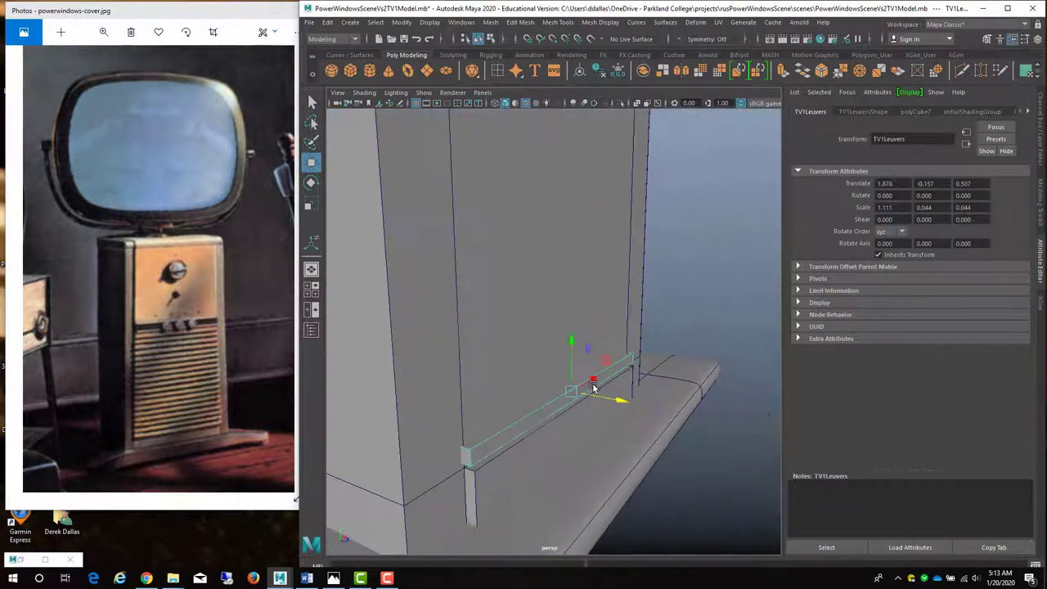
left_click_drag(620, 401, 706, 447)
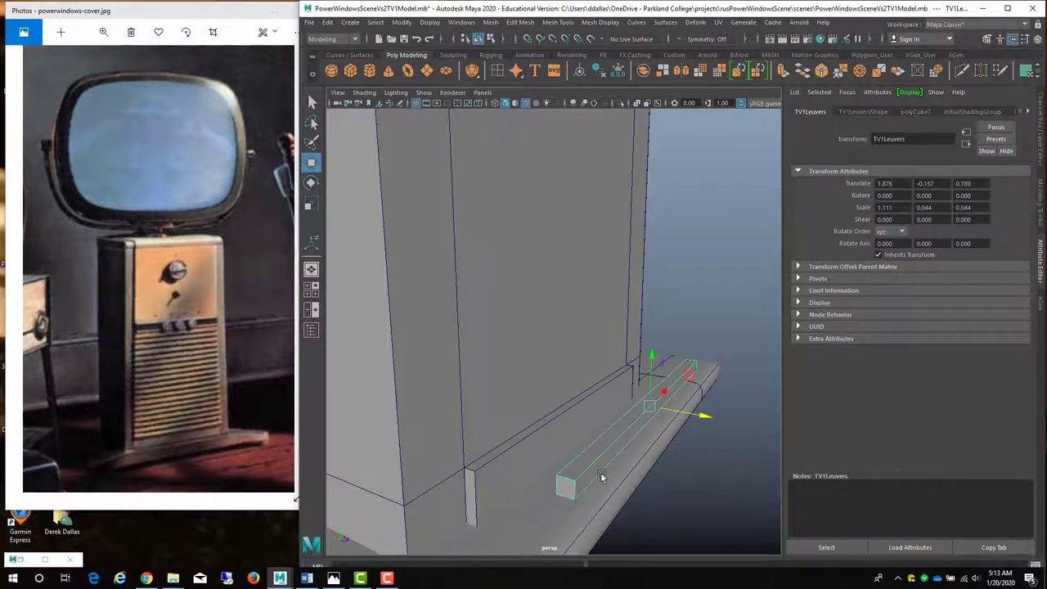
Delete the louver bar's back face, the one facing the pedestal
left_click_drag(599, 481, 645, 453, "alt")
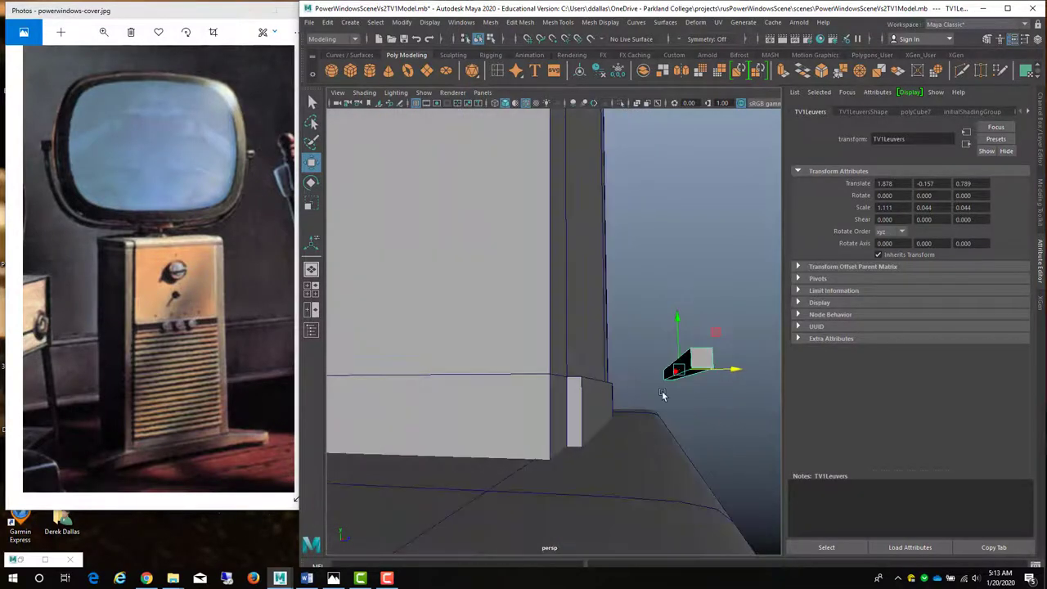
right_click_drag(702, 356, 701, 308)
left_click(680, 368)
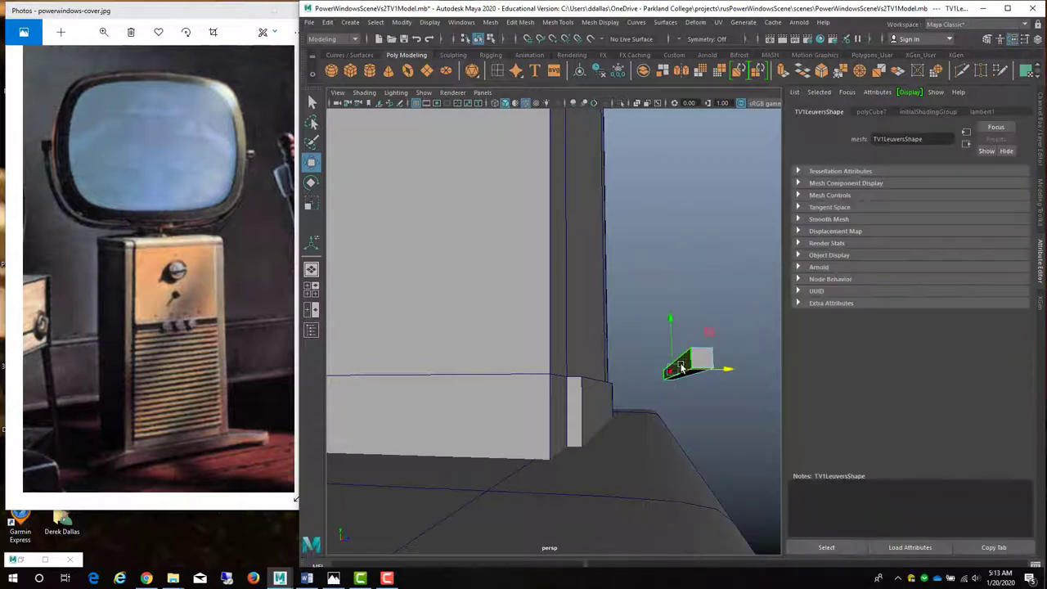
key("Delete")
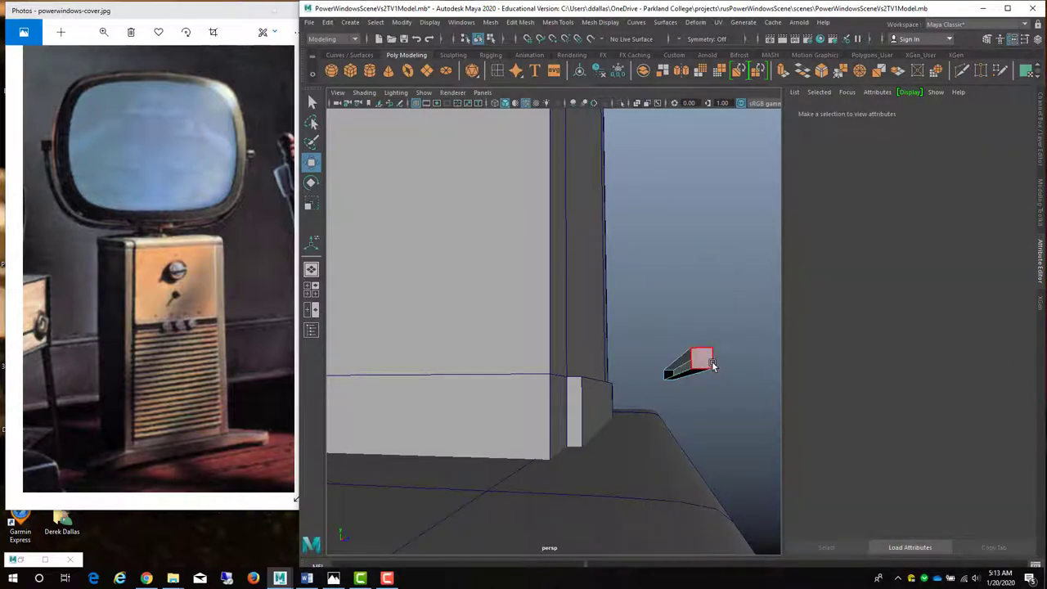
Return the louver bar to object mode and move it back against the pedestal's front panel at about Z 0.517
right_click_drag(707, 357, 707, 357)
right_click_drag(705, 308, 740, 261)
left_click_drag(738, 368, 652, 376)
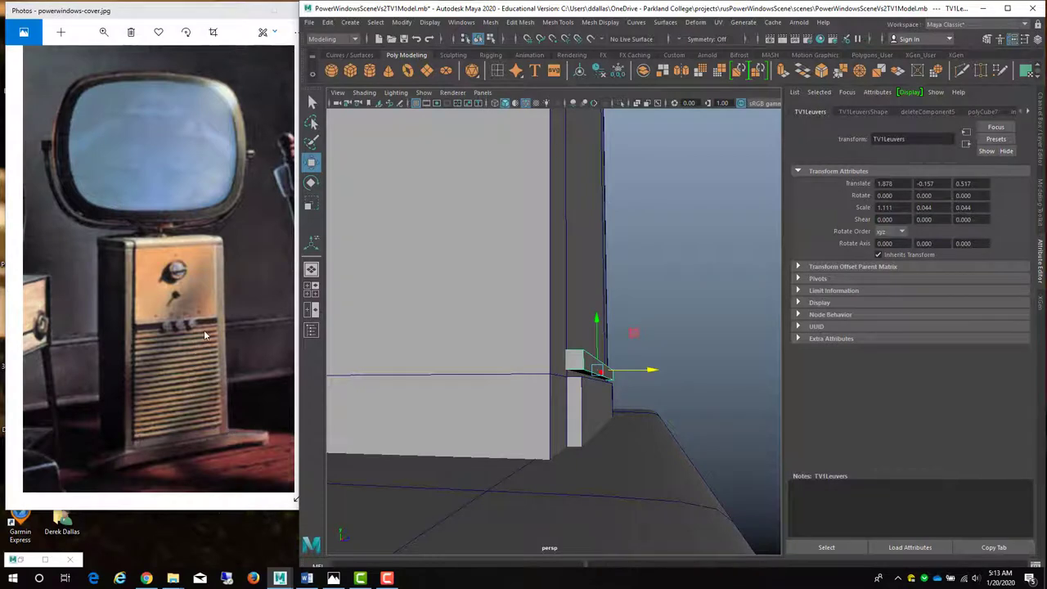
left_click_drag(652, 385, 592, 387, "alt")
left_click_drag(513, 414, 554, 409, "alt")
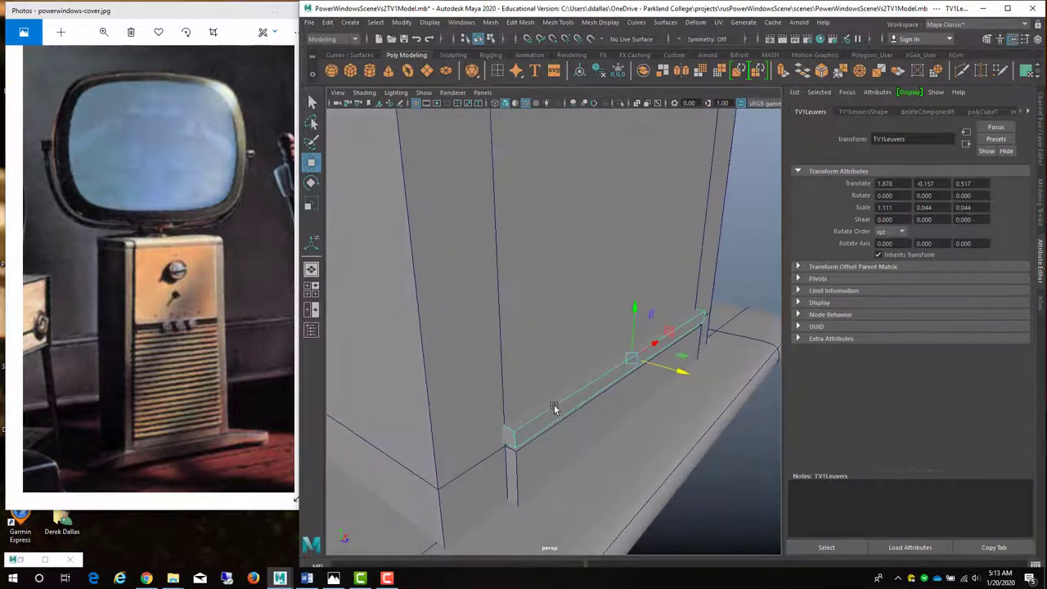
left_click_drag(613, 392, 528, 187, "alt")
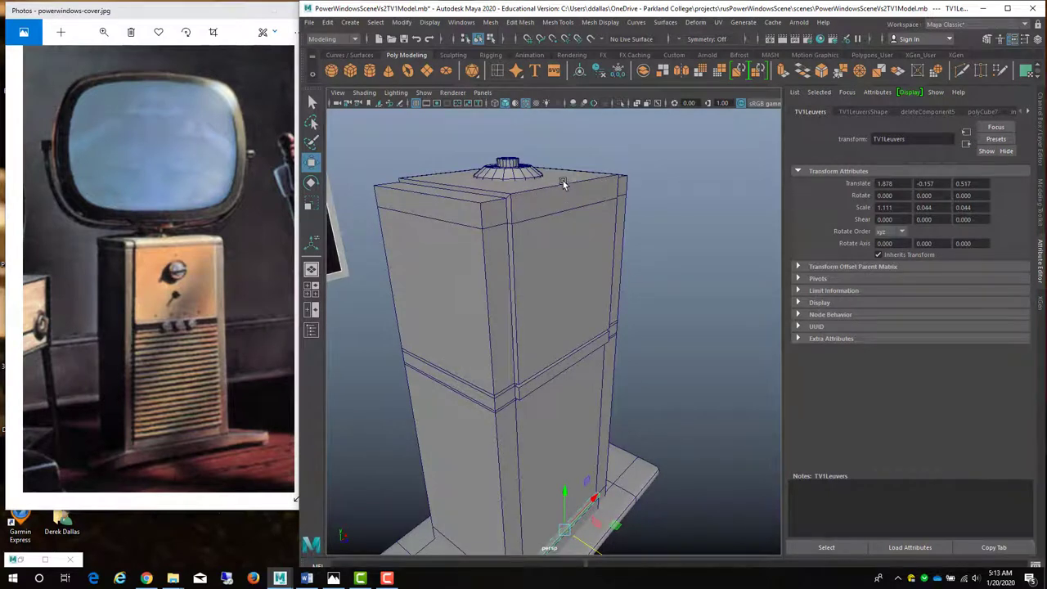
left_click_drag(554, 195, 703, 260, "alt")
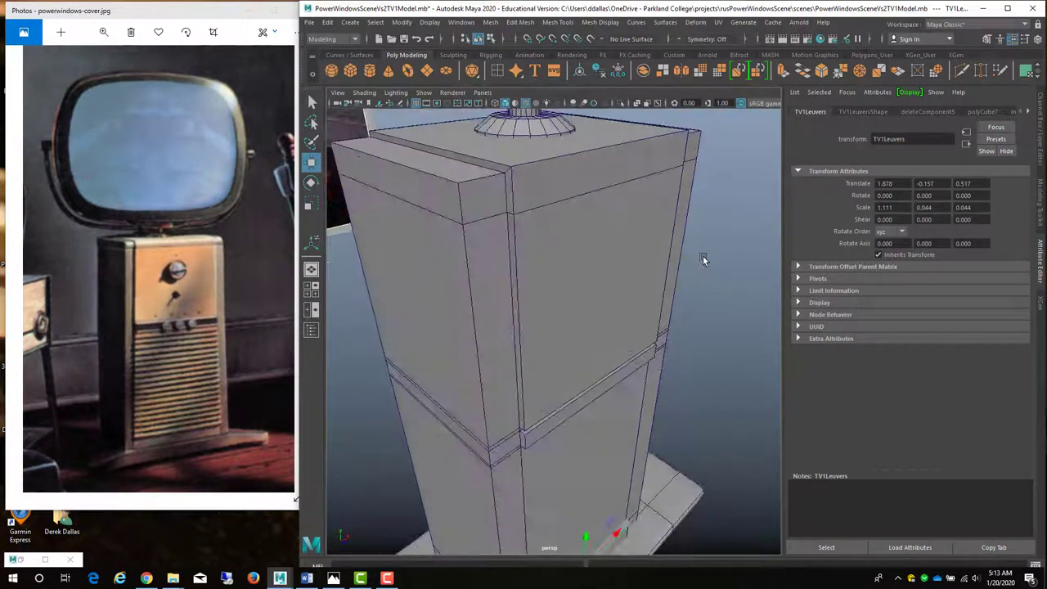
Select the front and side edges outlining the top of the pedestal's center section
right_click_drag(702, 257, 583, 283, "alt")
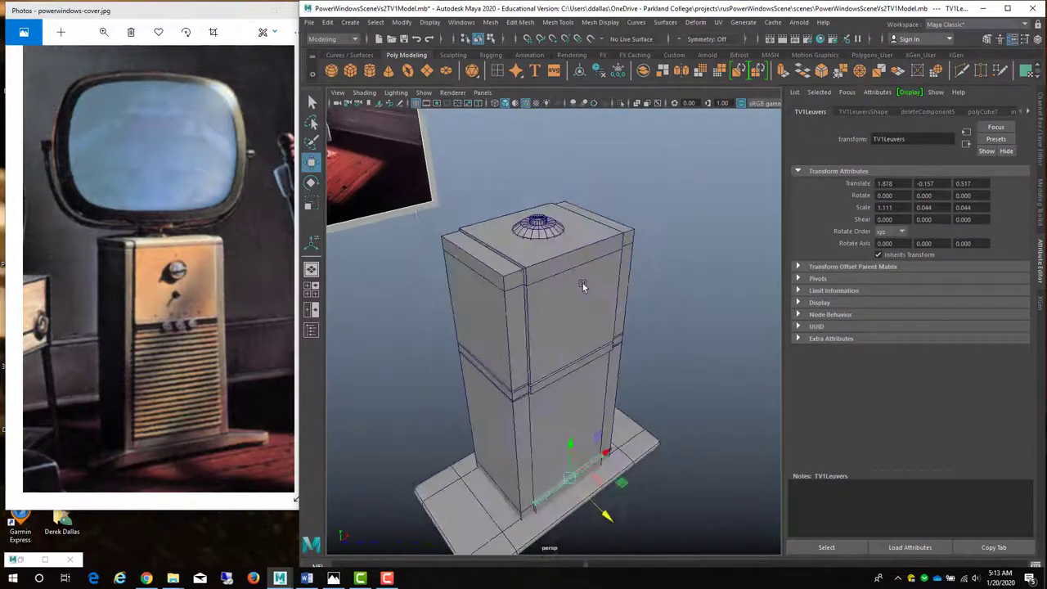
mouse_move(582, 283)
left_mouse_down("alt")
mouse_move(575, 268)
mouse_move(589, 275)
mouse_move(496, 281)
mouse_move(594, 285)
left_mouse_up("alt")
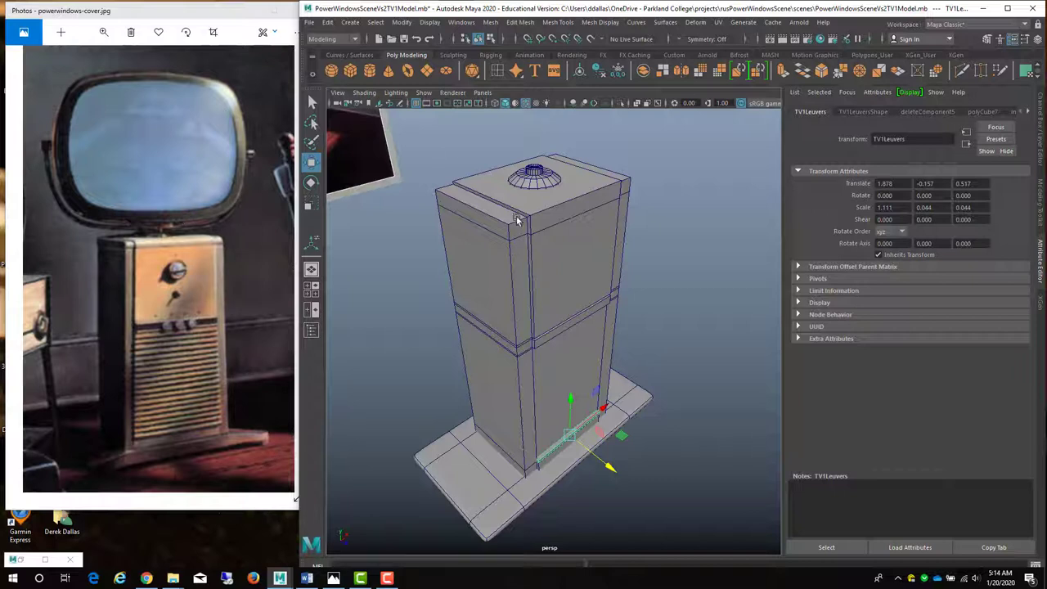
right_click_drag(542, 211, 517, 210)
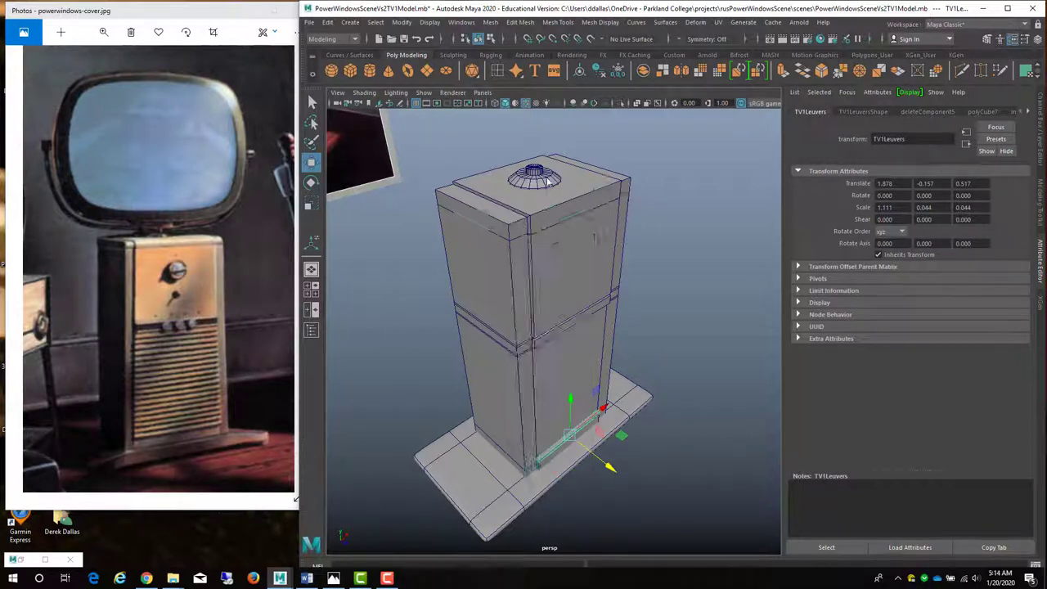
left_click(543, 208)
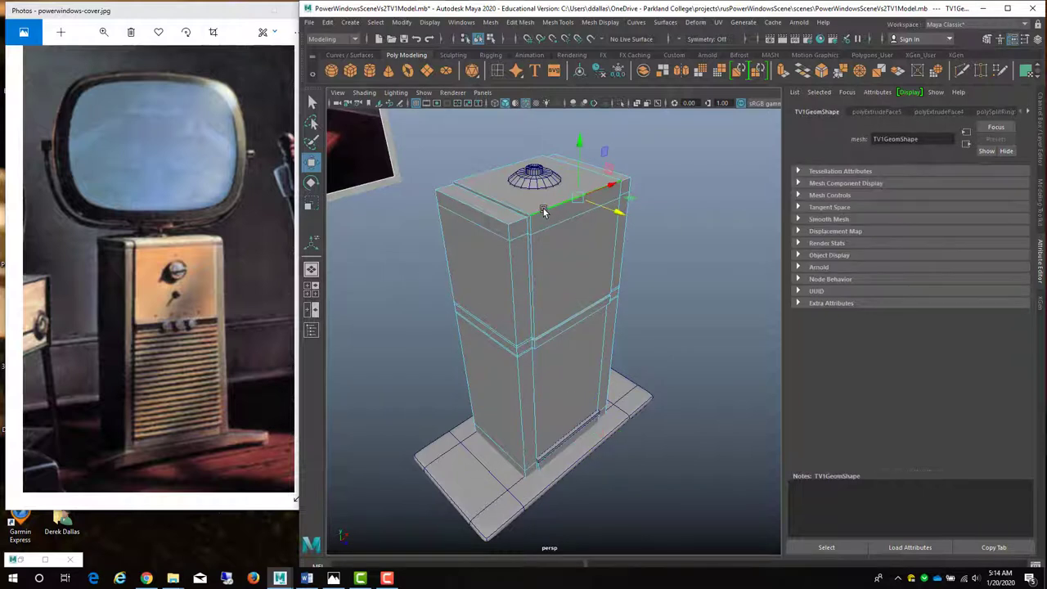
double_click(525, 211, "shift")
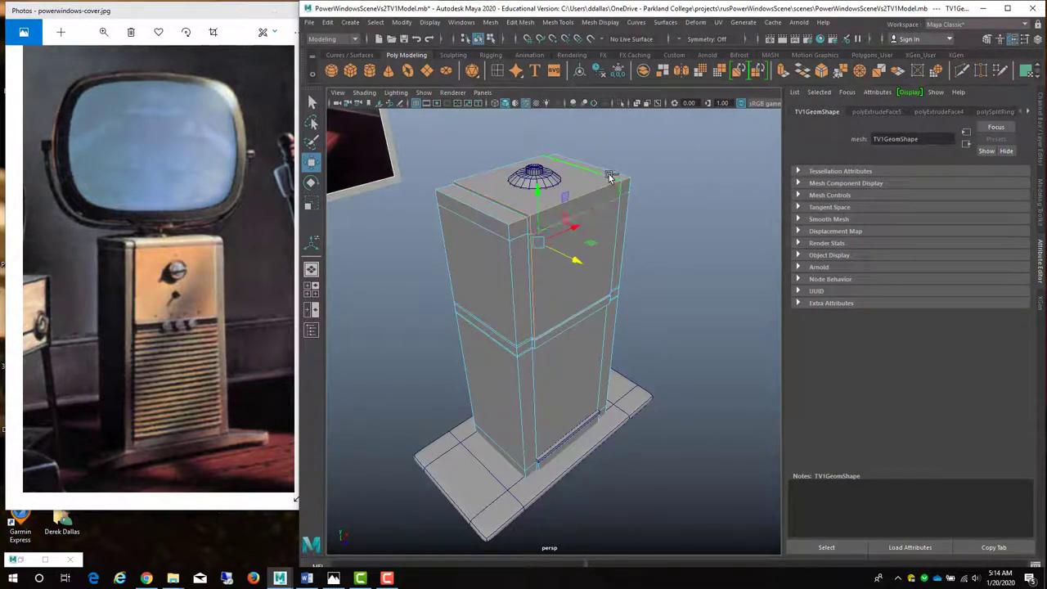
left_click_drag(589, 249, 556, 250, "alt")
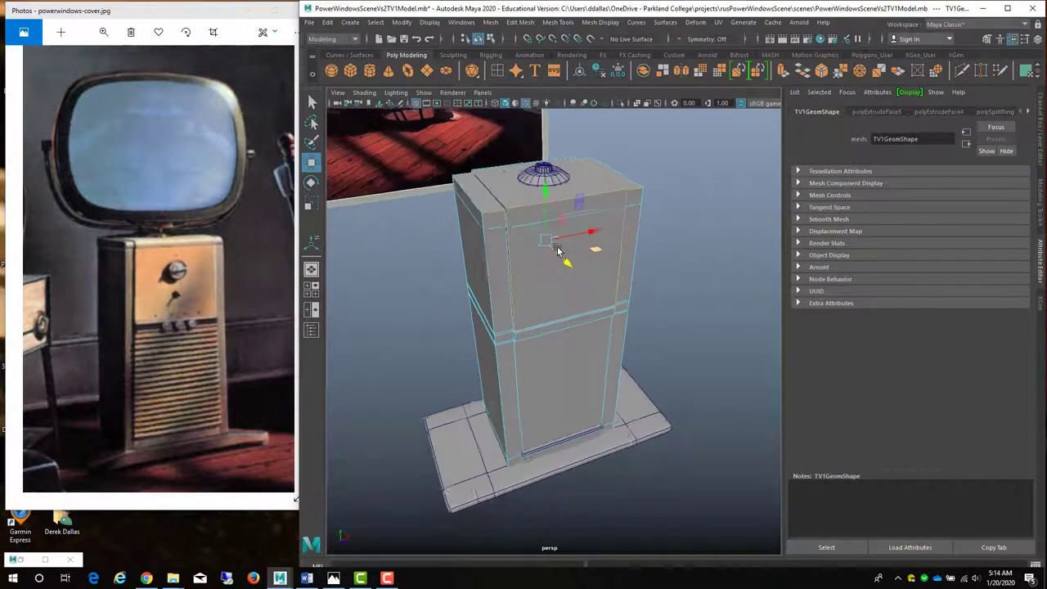
Add the upper front panel's remaining vertical edges and its lower edge above the horizontal band to the selection
right_click_drag(581, 251, 674, 243, "alt")
middle_click_drag(568, 213, 610, 295, "alt")
left_click_drag(540, 264, 615, 233, "alt")
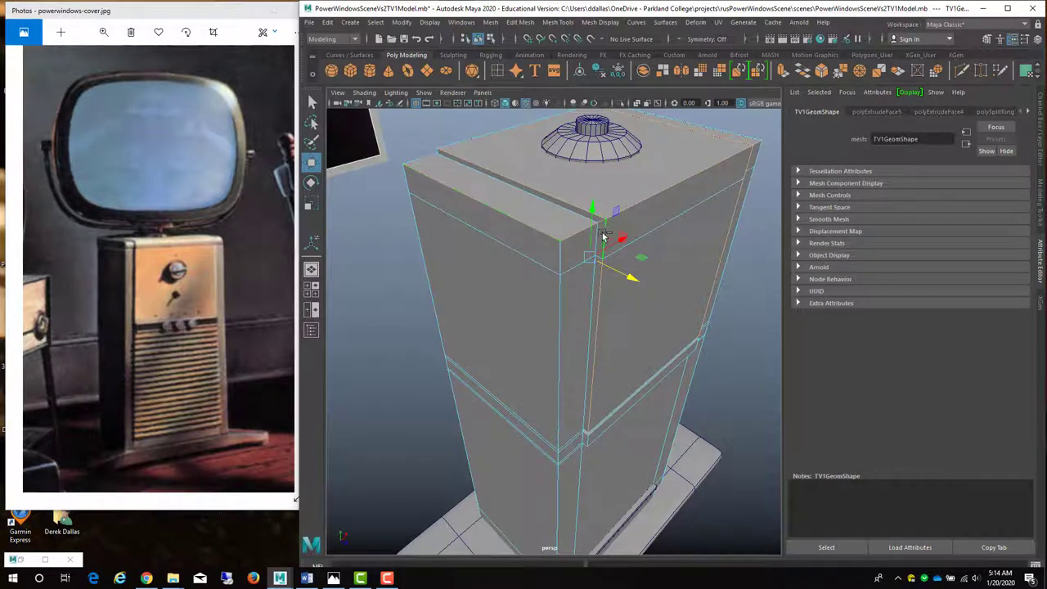
left_click_drag(491, 239, 447, 261, "alt")
right_click_drag(447, 260, 371, 261, "alt")
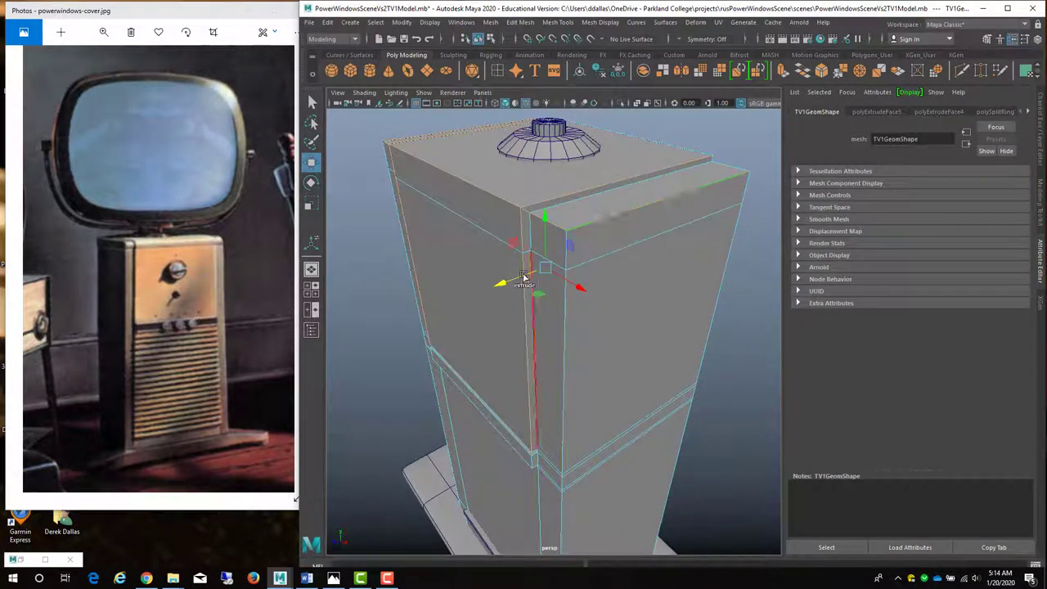
left_click_drag(515, 349, 574, 340, "alt")
left_click(571, 350)
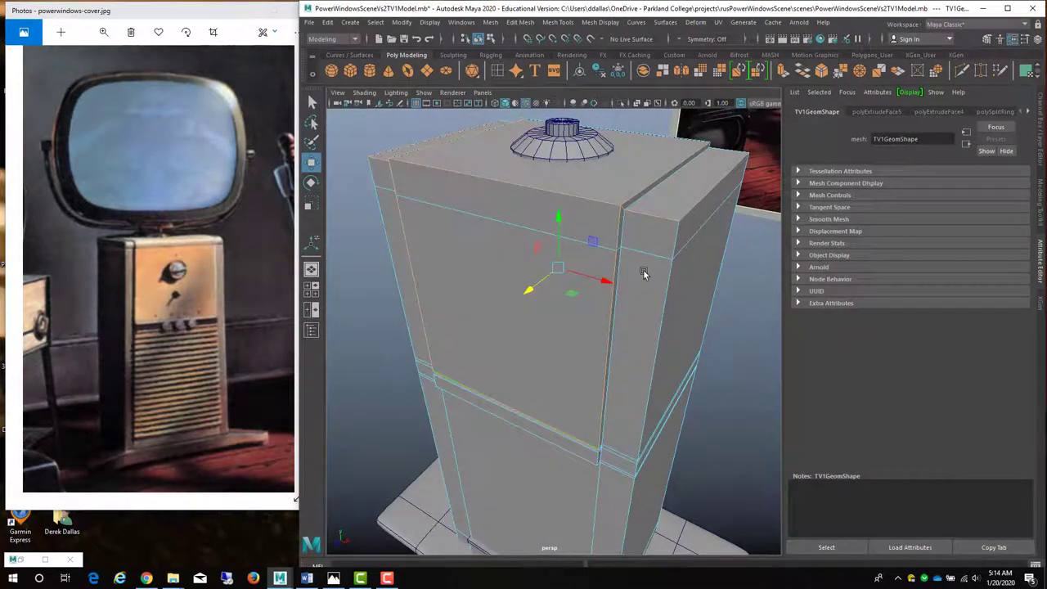
left_click_drag(610, 244, 831, 241, "alt")
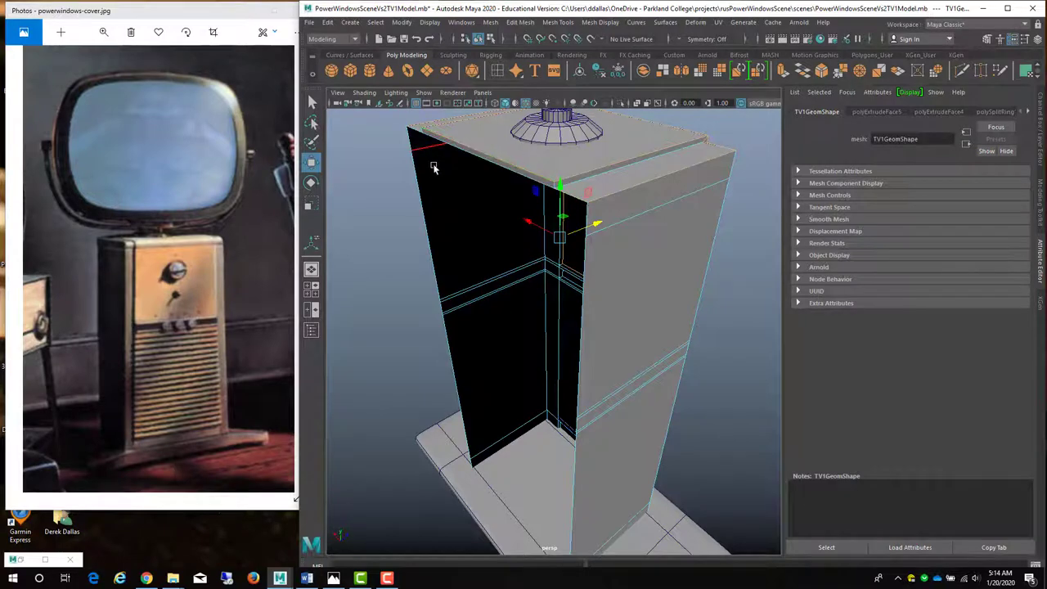
Try to add the side sections' outer top edges and outer vertical corner edges to the selection
left_click_drag(435, 167, 450, 215, "alt")
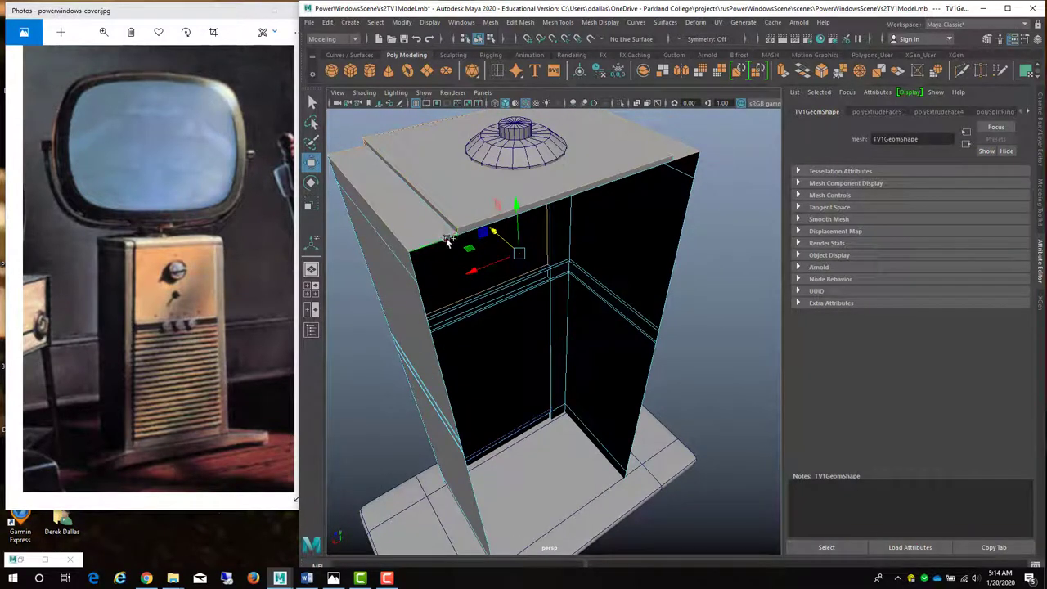
left_click_drag(715, 170, 573, 205, "alt")
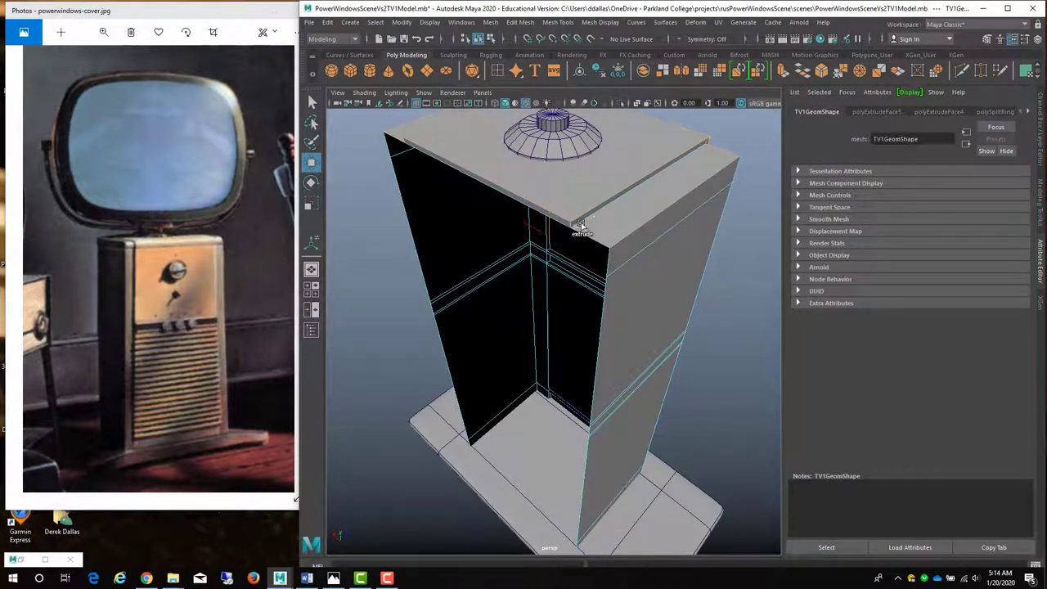
key("q")
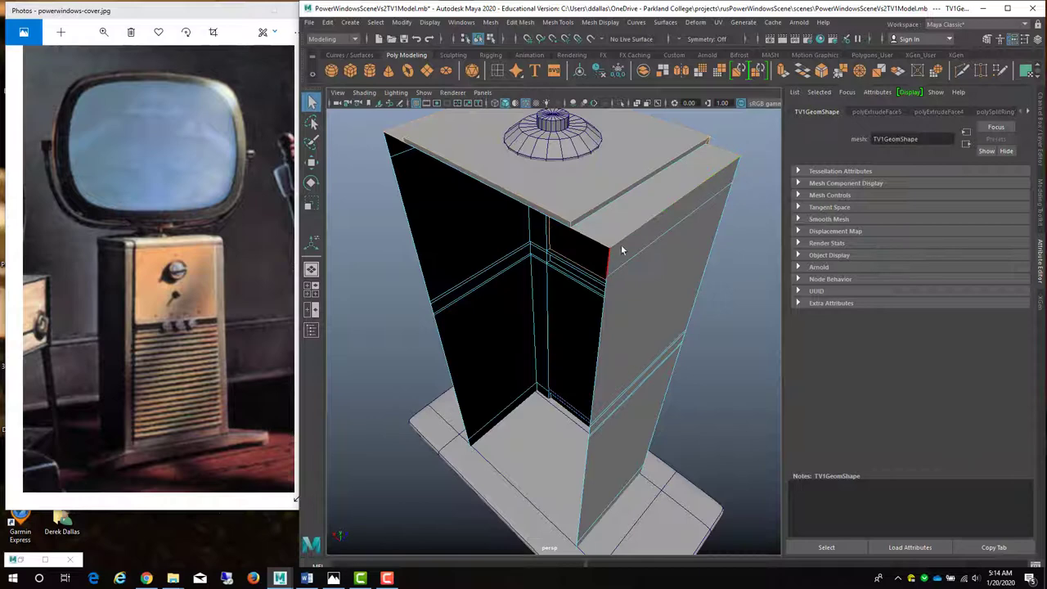
left_click_drag(632, 217, 532, 233, "alt")
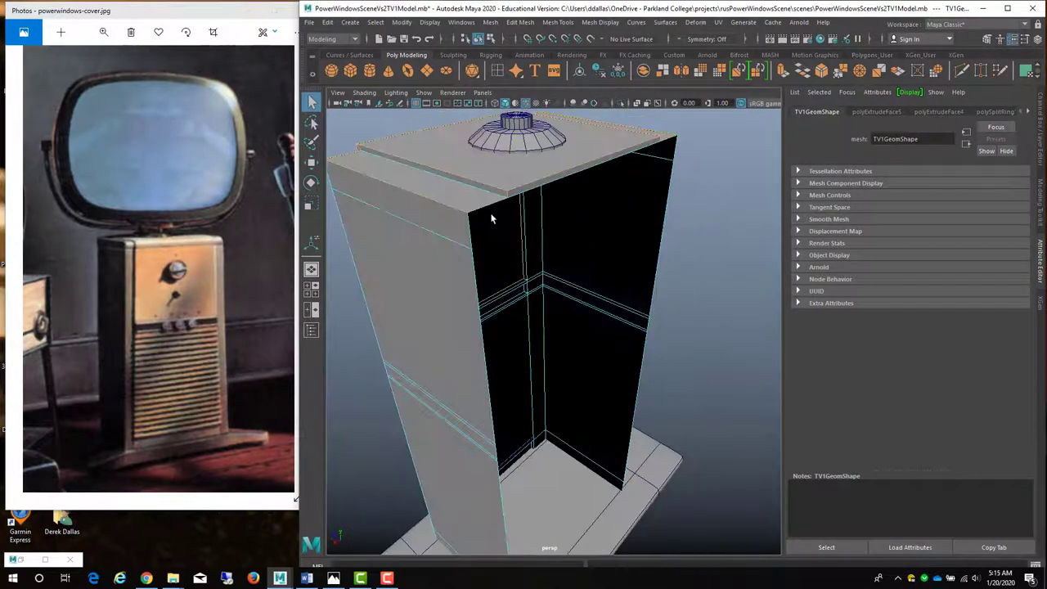
left_click_drag(434, 229, 519, 165, "alt")
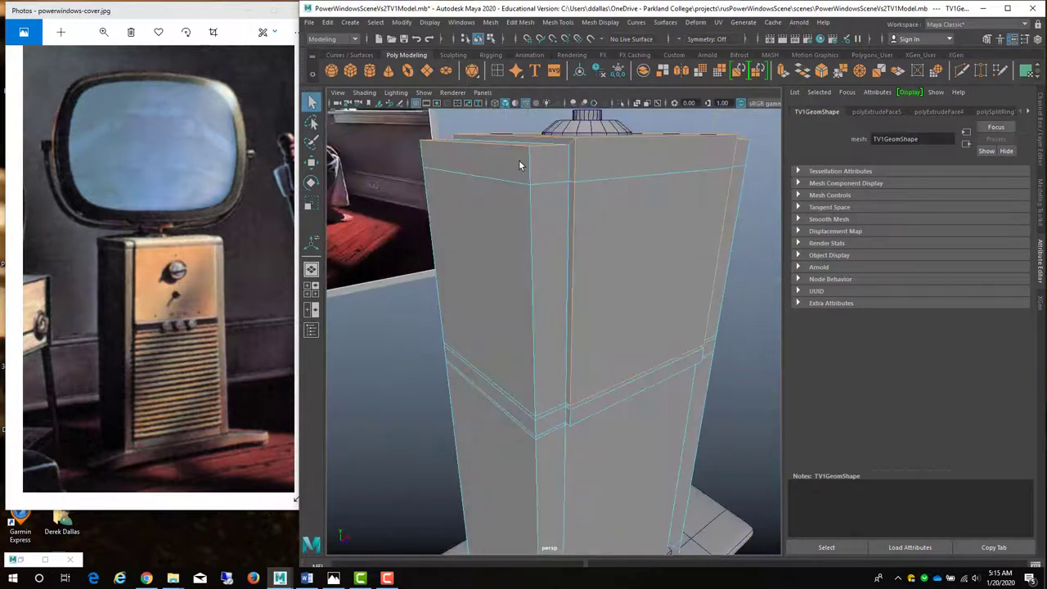
key("super")
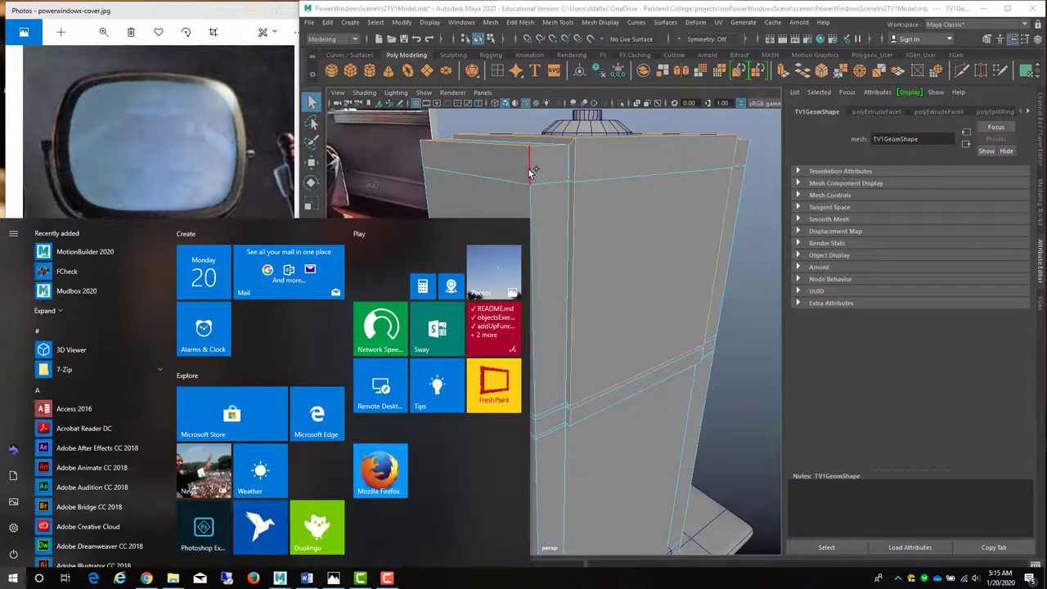
key("super")
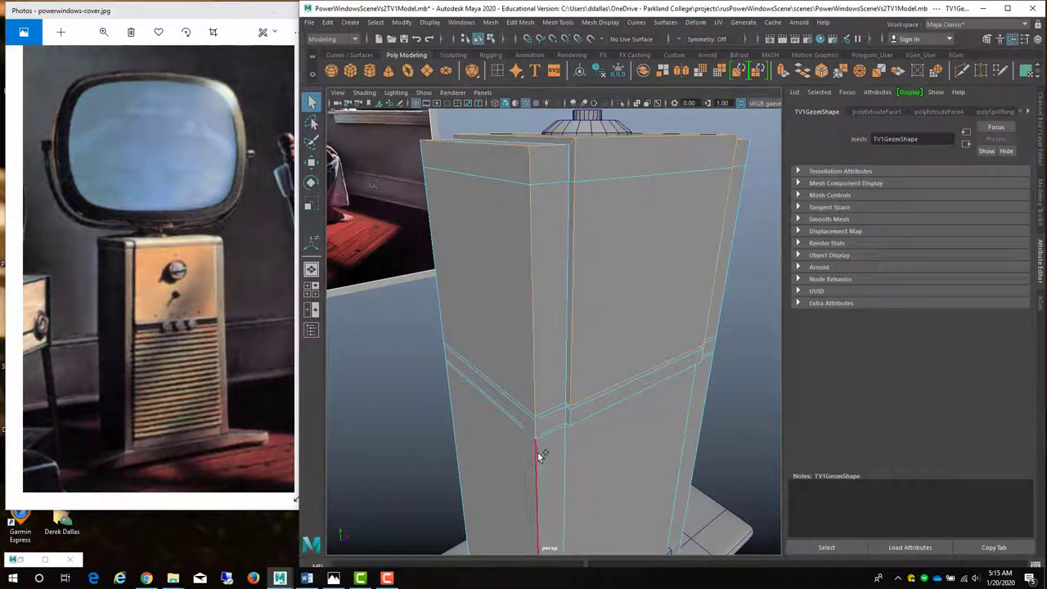
left_click_drag(606, 373, 555, 354, "alt")
left_click_drag(574, 275, 588, 292, "alt")
Restrict the edge selection to the outline of the center section's top and the upper front panel
key("super")
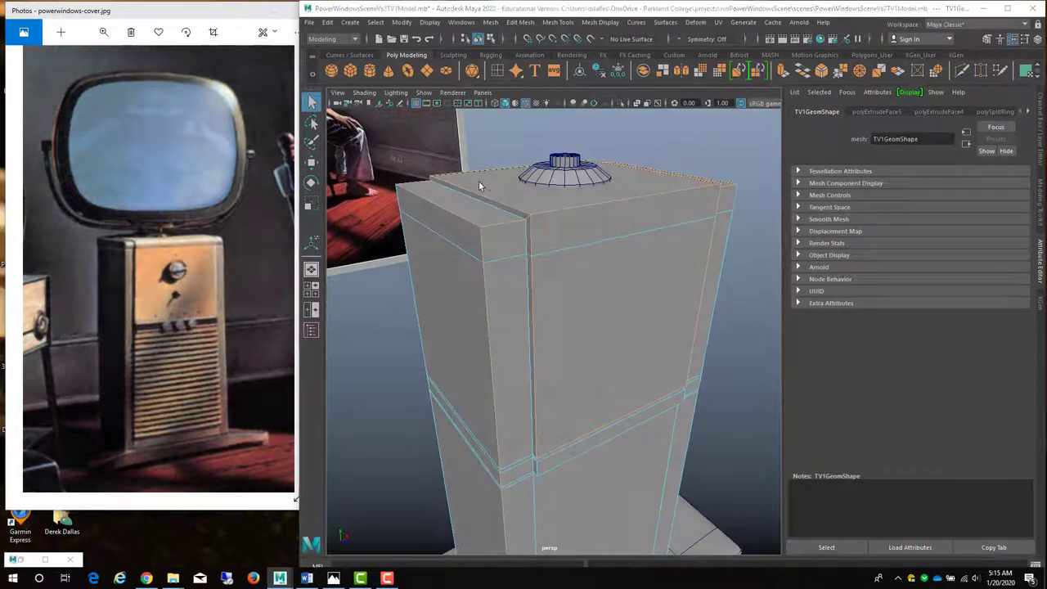
left_click(493, 133)
left_click(454, 187)
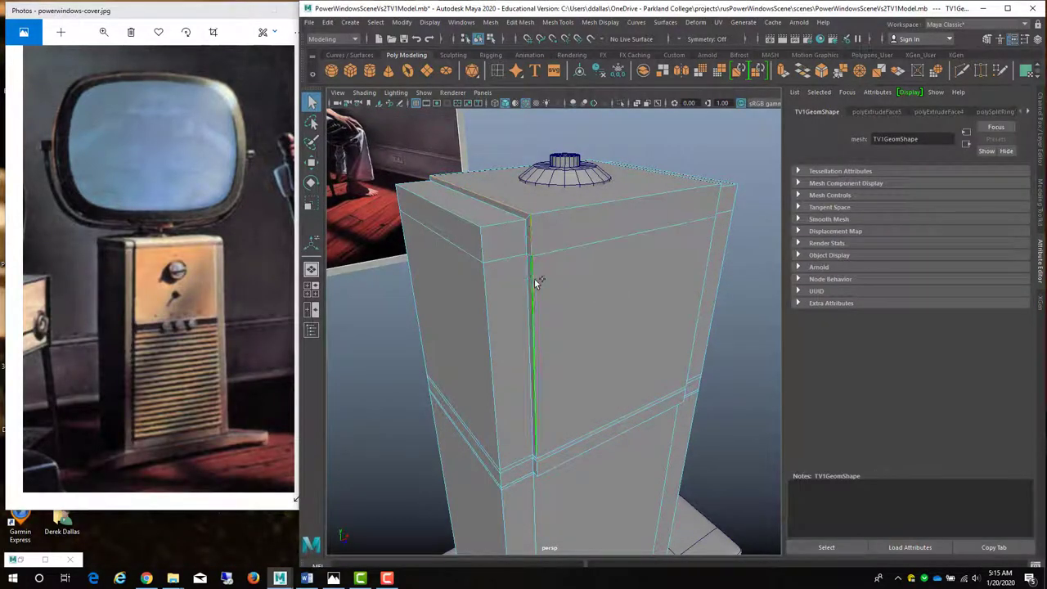
left_click(690, 360, "shift")
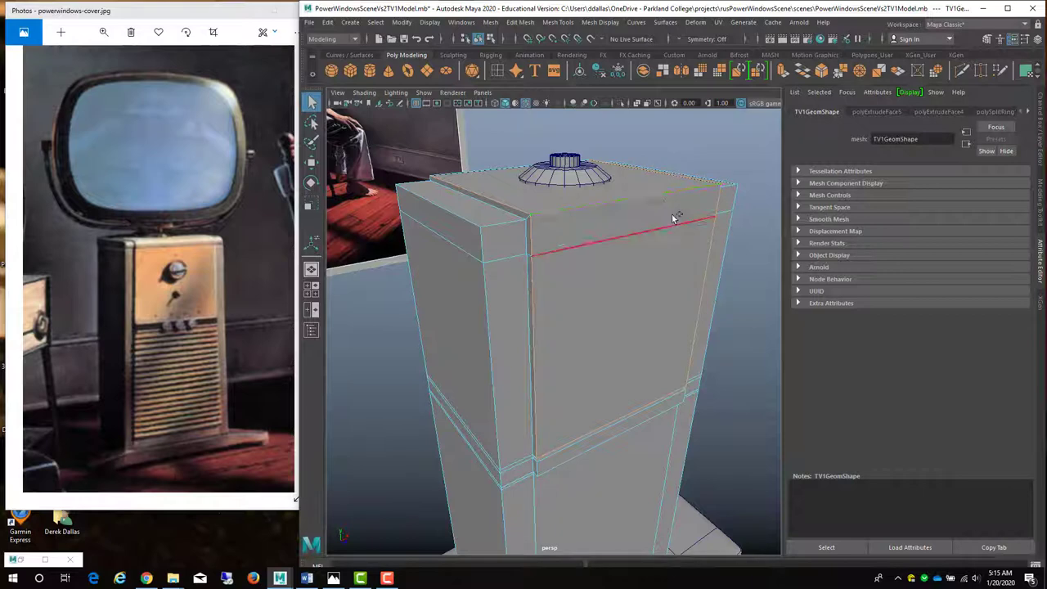
left_click_drag(671, 221, 627, 221, "alt")
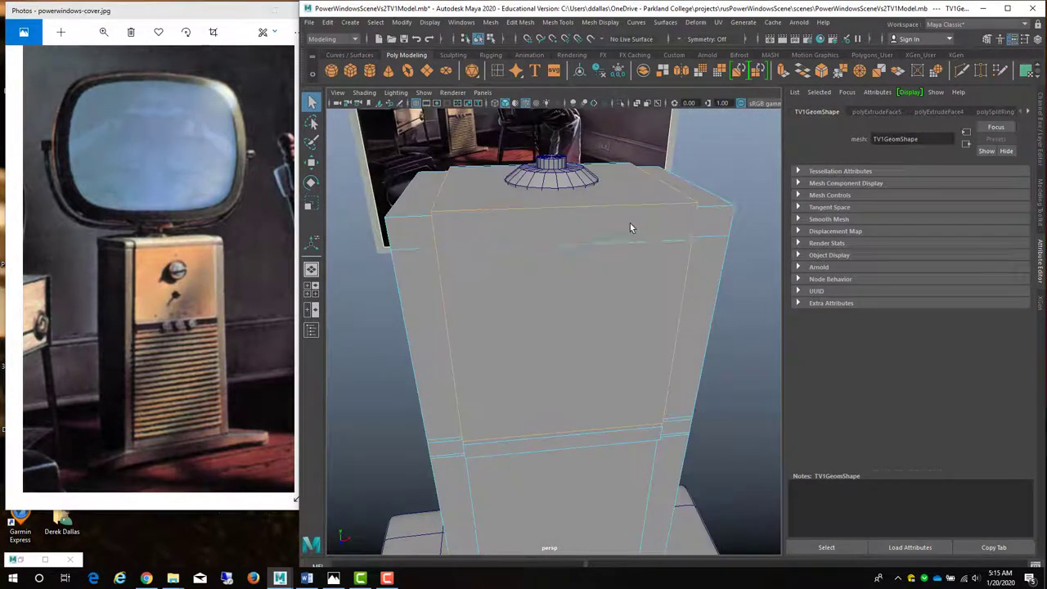
Bevel the selected edges with the Bevel options reset to defaults: fractional width 0.5 and 1 segment
left_click(520, 22)
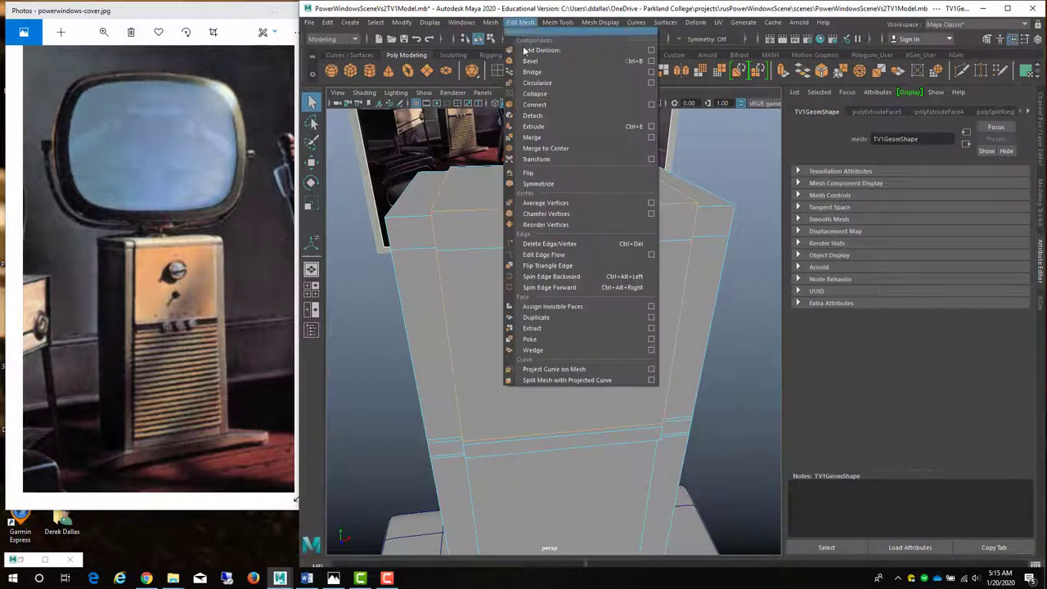
left_click(652, 61)
left_click_drag(238, 335, 310, 113)
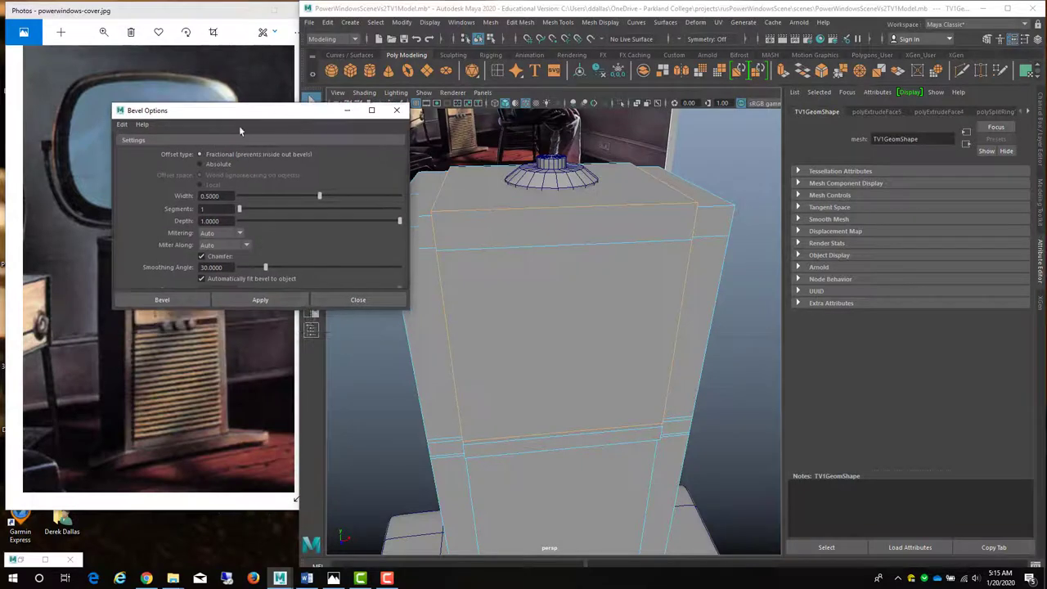
left_click(122, 125)
left_click(133, 147)
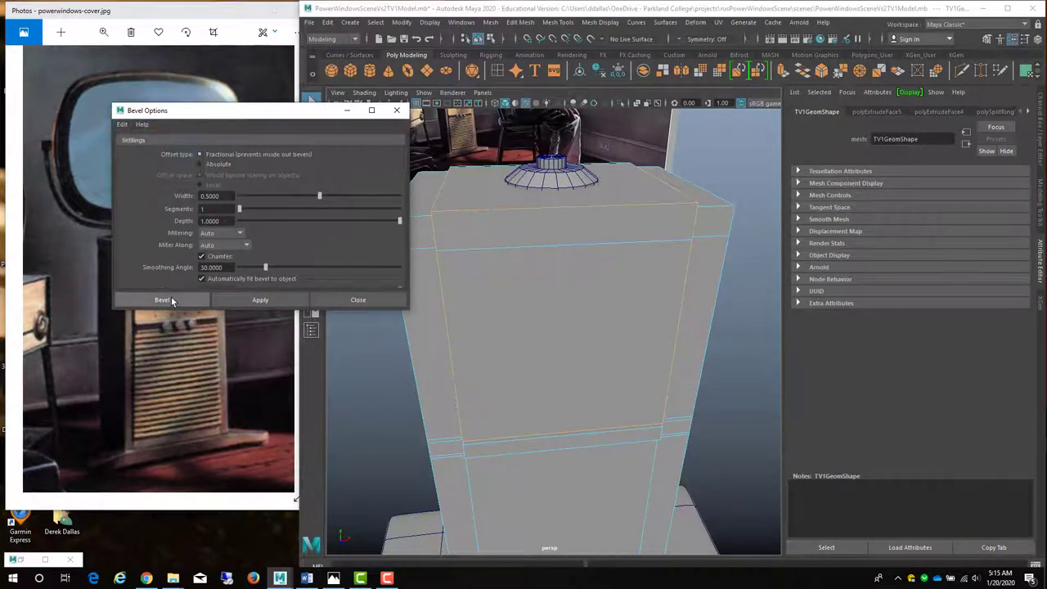
left_click(162, 300)
Set the bevel's fraction to about 0.351 and its segments to 2
left_click_drag(524, 278, 555, 280, "alt")
scroll(555, 280, "up", 5)
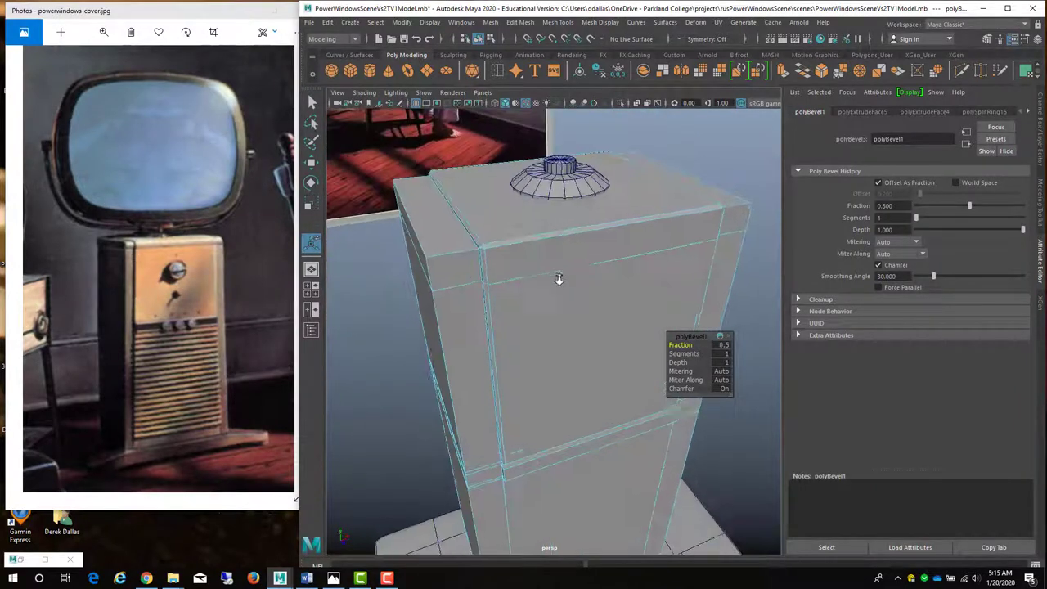
left_click_drag(518, 217, 547, 219, "alt")
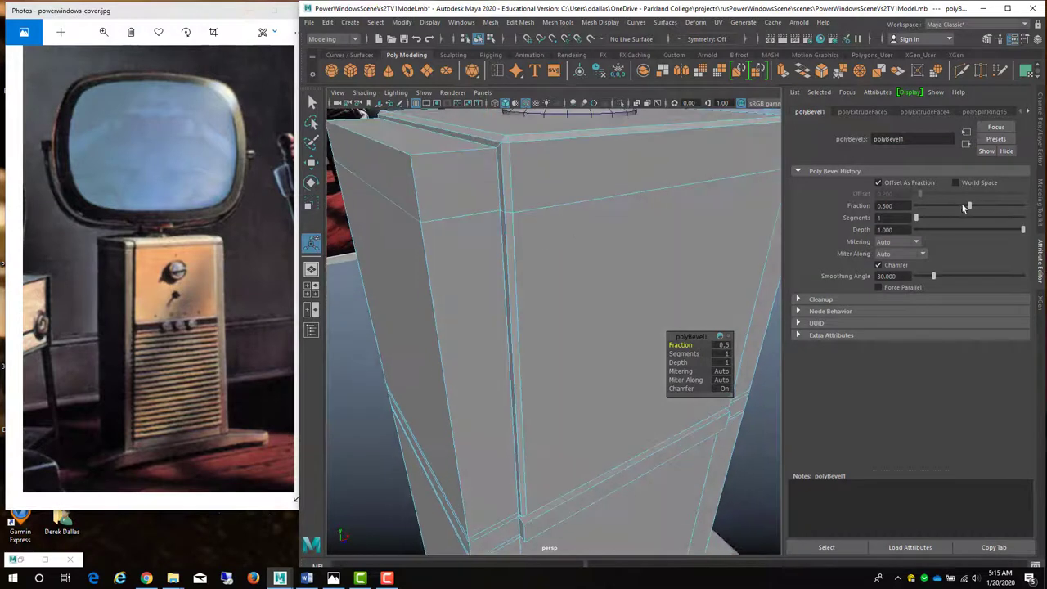
left_click_drag(968, 207, 941, 215)
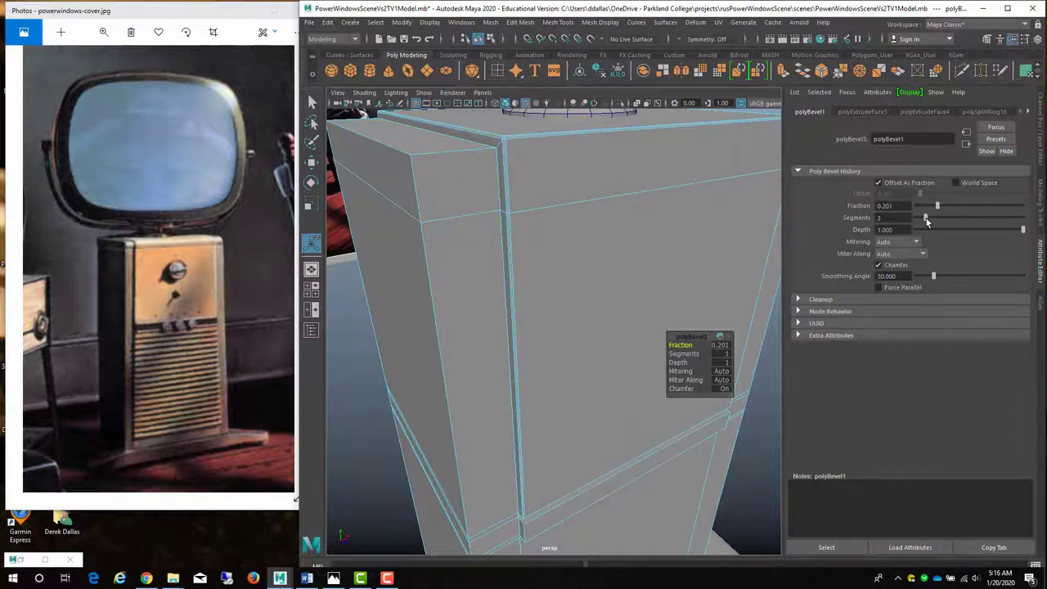
left_click_drag(933, 221, 957, 209)
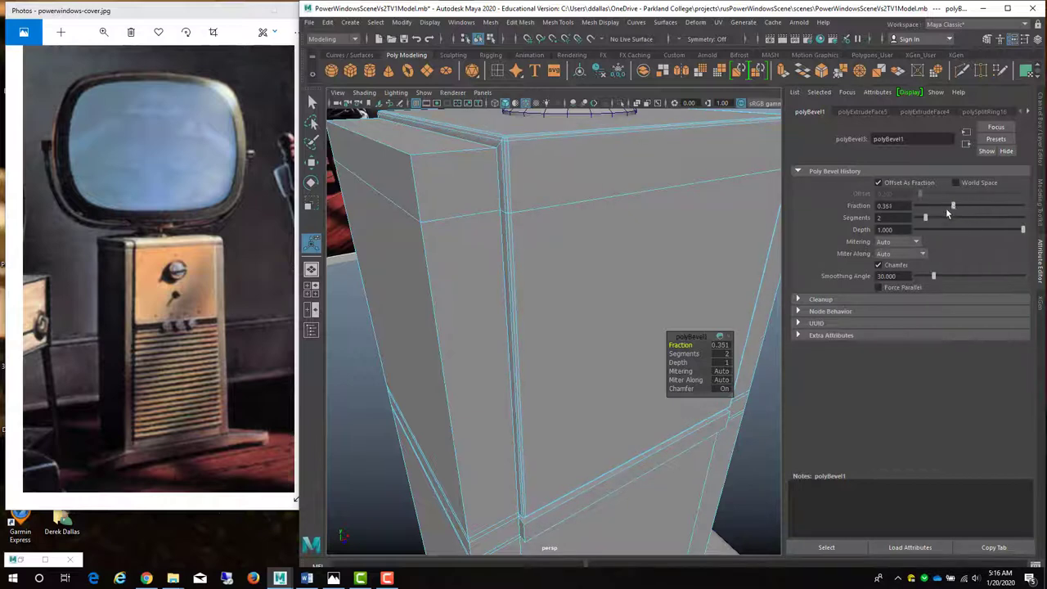
Select one side section's outer top edges and its full-height front corner edges, including the short pieces across the band
left_click_drag(597, 215, 644, 227, "alt")
scroll(642, 229, "down", 5)
left_click_drag(633, 266, 678, 251, "alt")
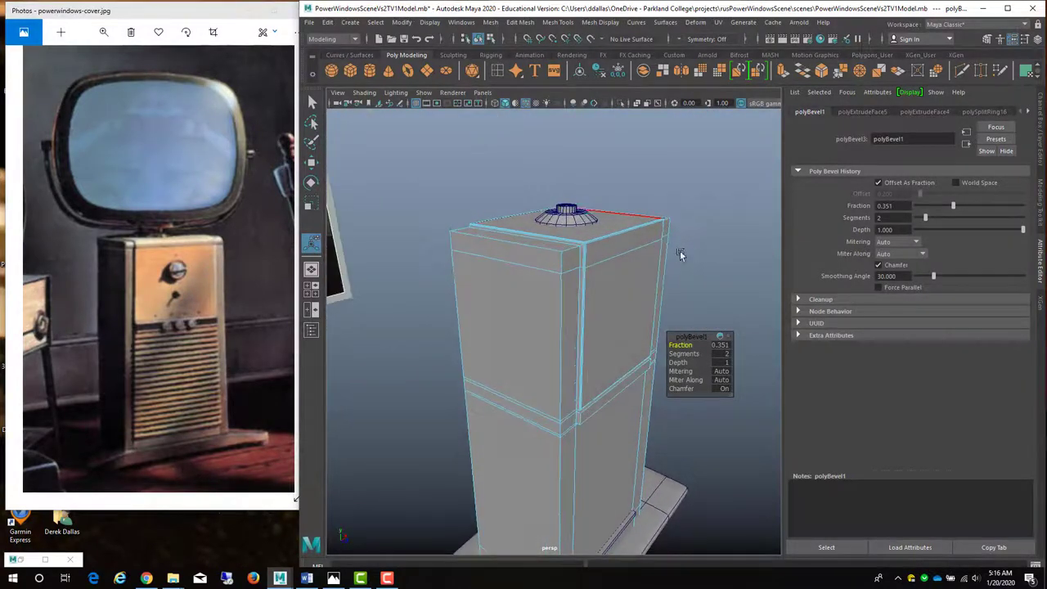
left_click(506, 243)
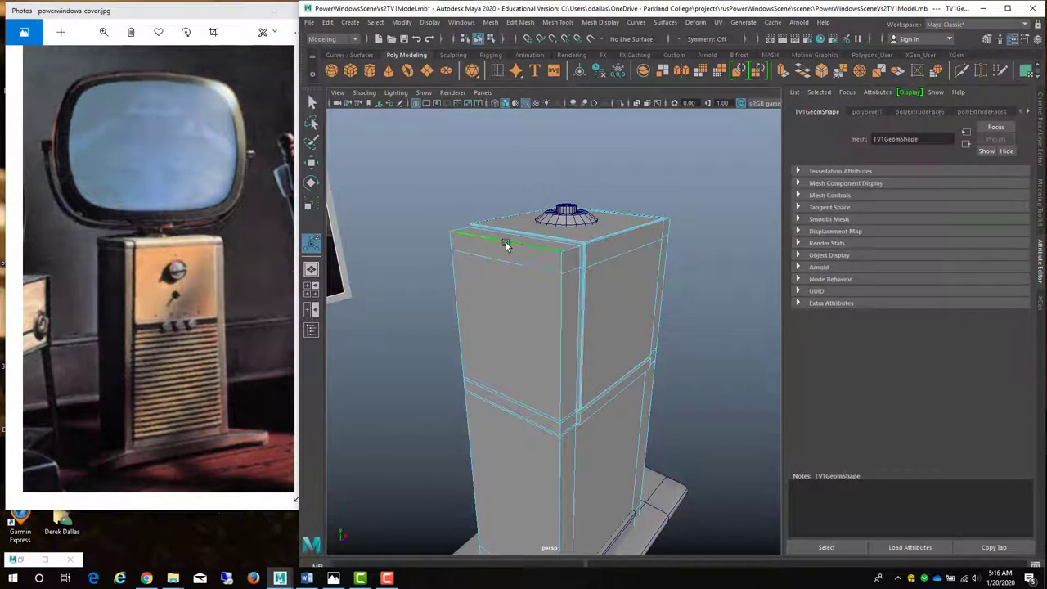
left_click(565, 435)
right_click_drag(569, 439, 738, 423, "alt")
left_click_drag(695, 425, 577, 362, "alt")
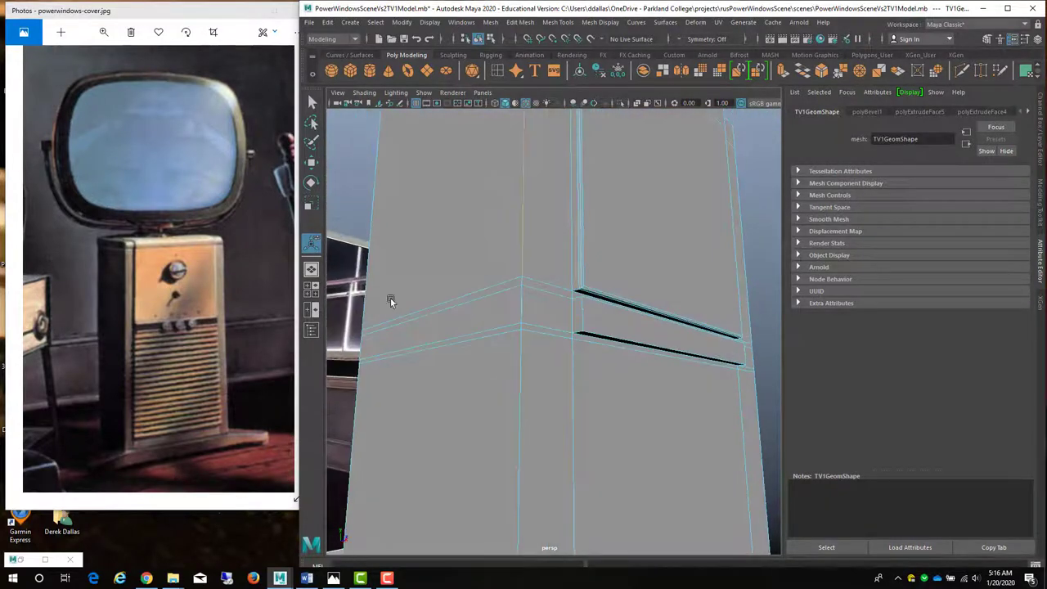
double_click(522, 283)
left_click_drag(547, 365, 588, 280, "alt")
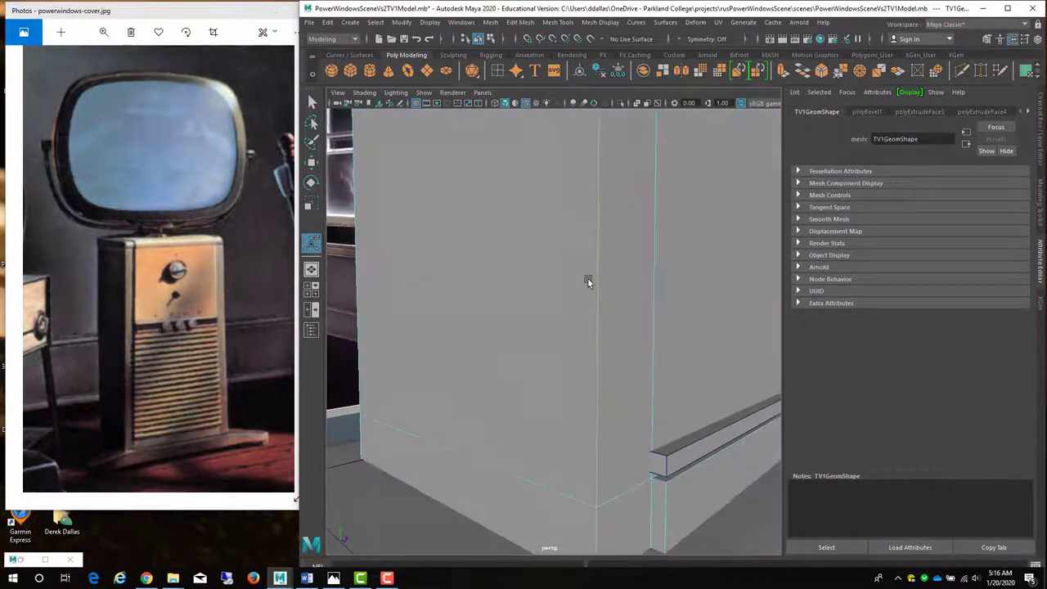
right_click_drag(589, 281, 564, 204, "alt")
left_click_drag(563, 204, 580, 258, "alt")
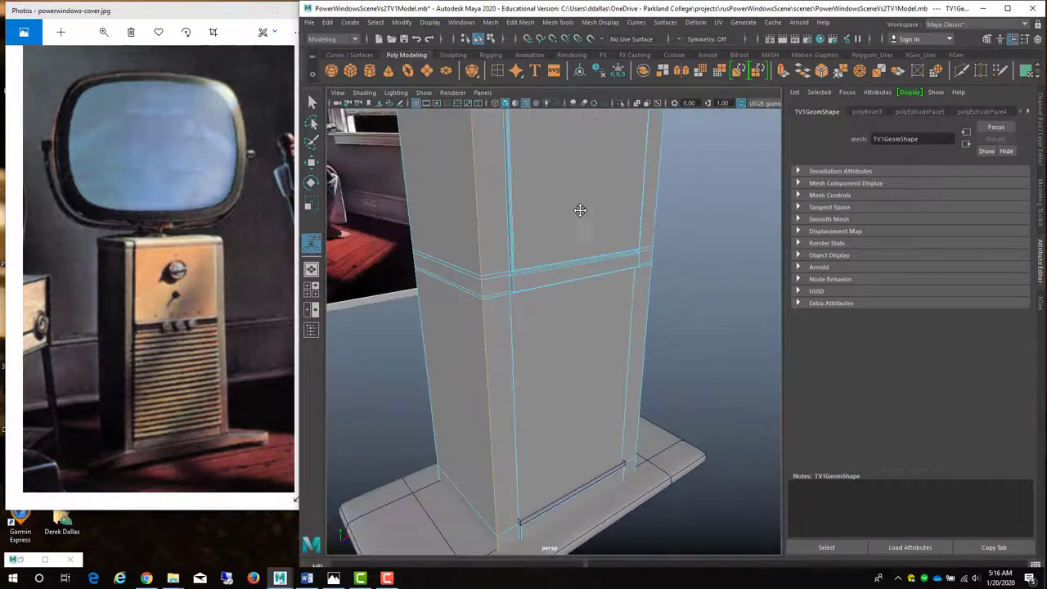
Bevel the outer top and front corner edges of the pedestal's side sections with a fraction of about 0.165 and 2 segments
middle_click_drag(580, 210, 605, 243, "alt")
left_click_drag(605, 243, 571, 262, "alt")
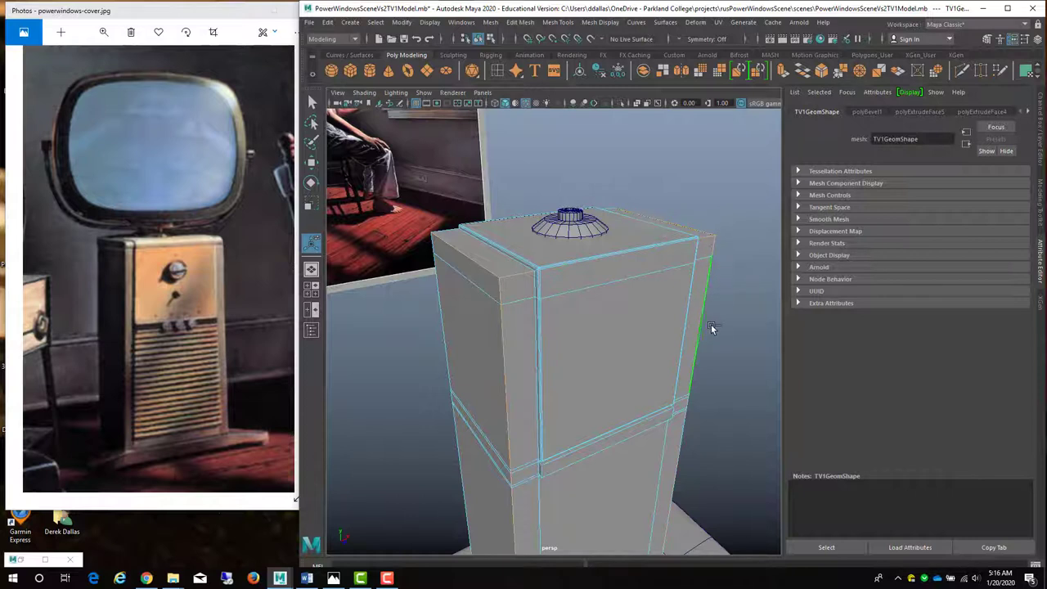
left_click_drag(648, 366, 647, 340, "alt")
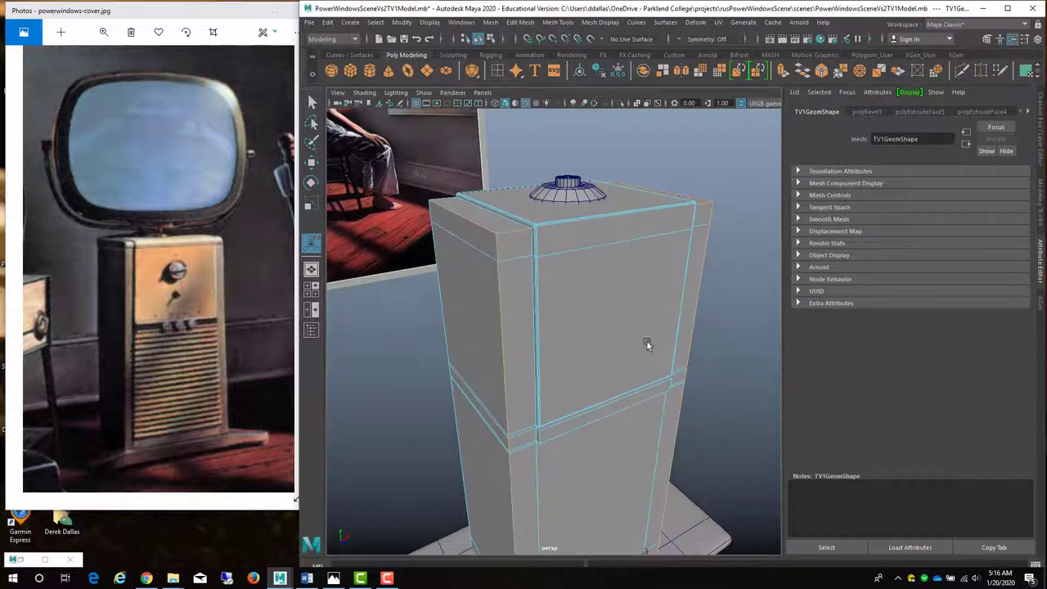
left_click(520, 22)
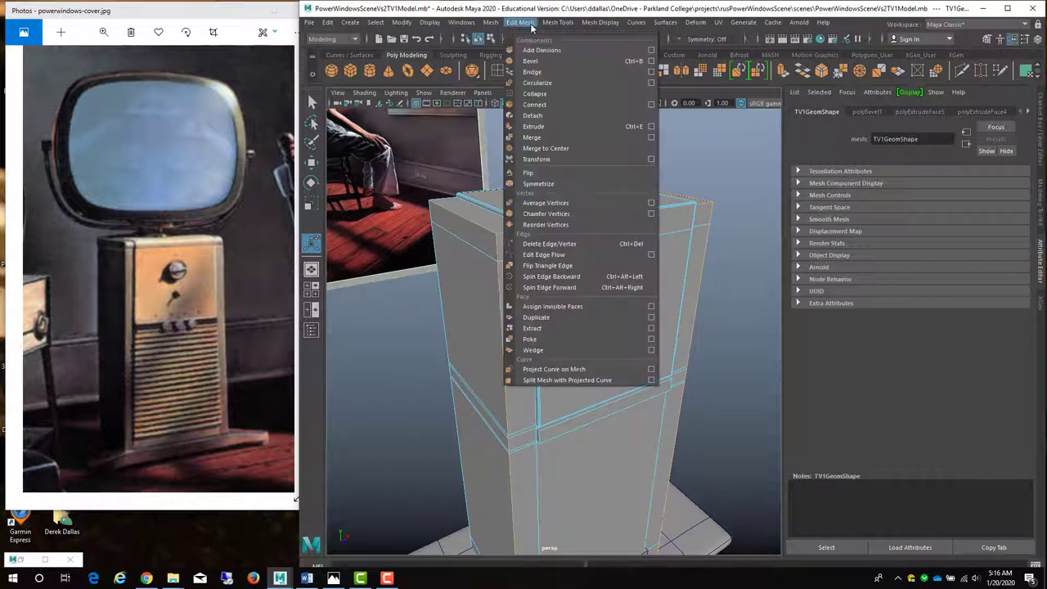
left_click(534, 65)
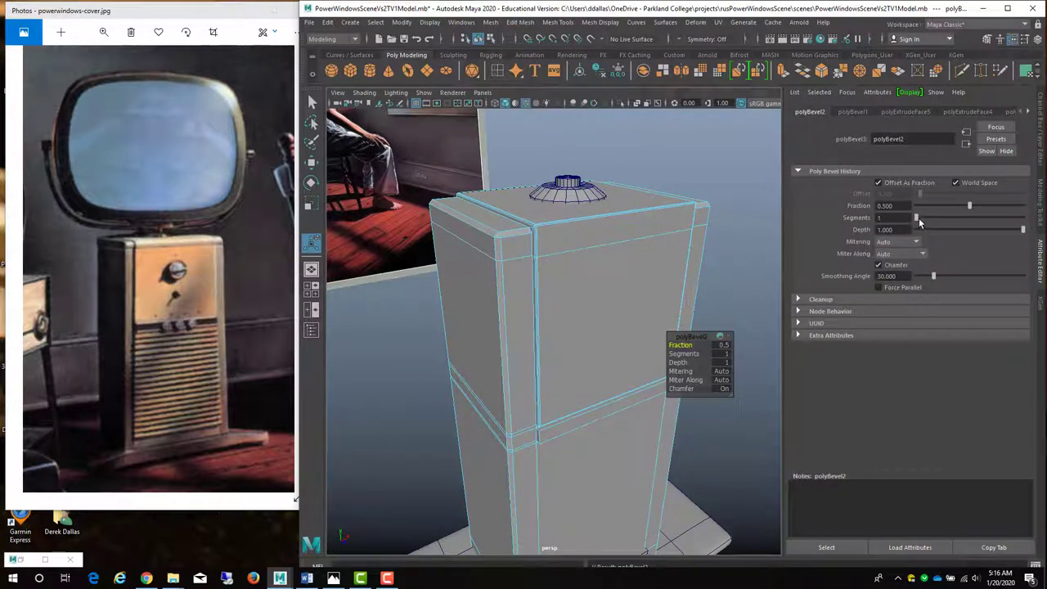
mouse_move(919, 219)
left_mouse_down()
mouse_move(963, 207)
mouse_move(934, 211)
left_mouse_up()
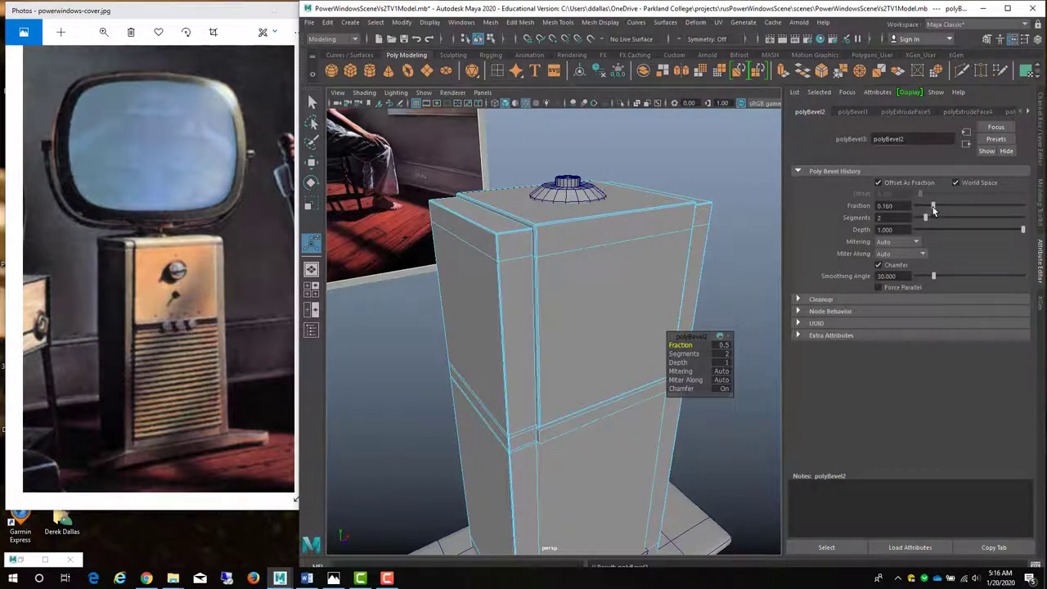
scroll(695, 205, "down", 5)
left_click(683, 202)
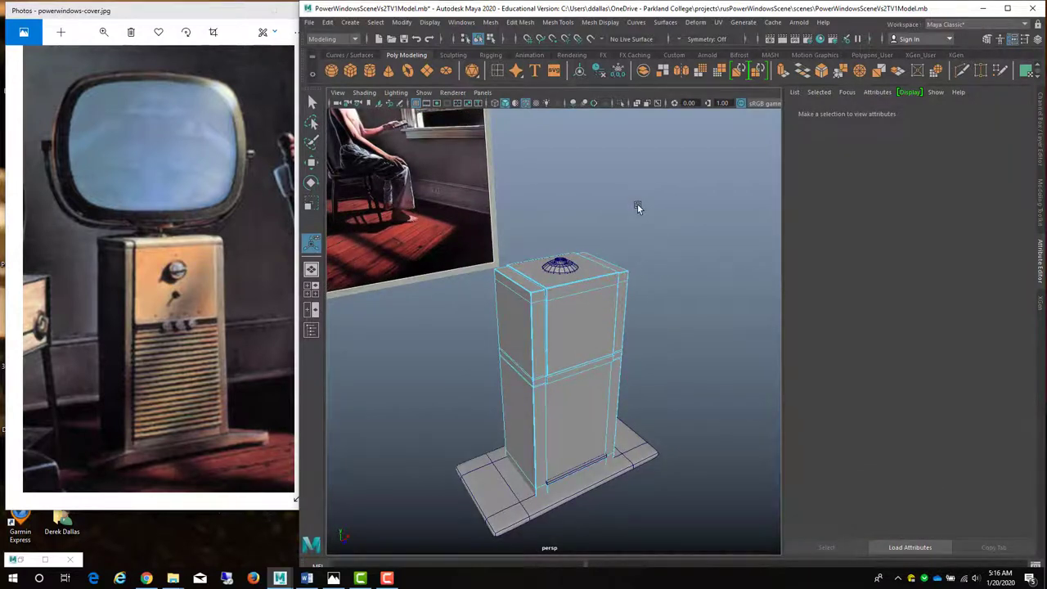
Select the pedestal and review the settings of its two bevels in the construction history
right_click_drag(595, 290, 609, 293)
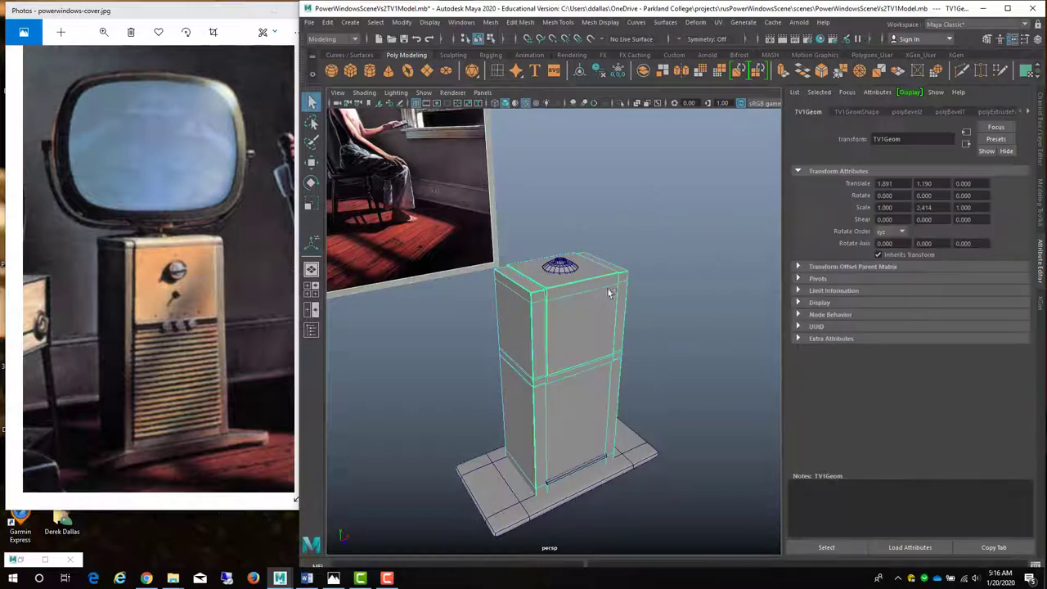
left_click(1041, 131)
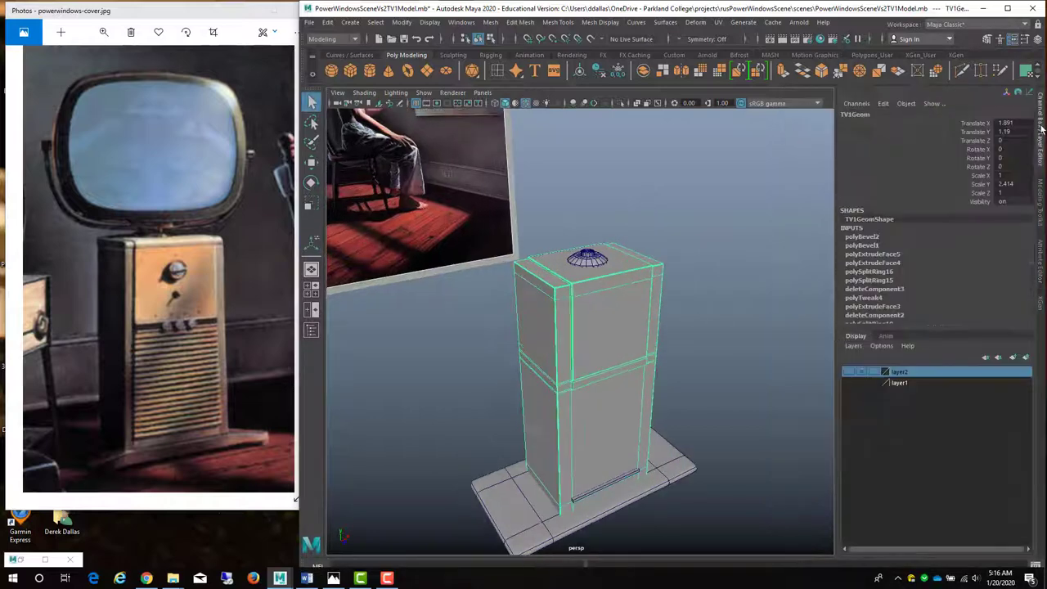
left_click(863, 238)
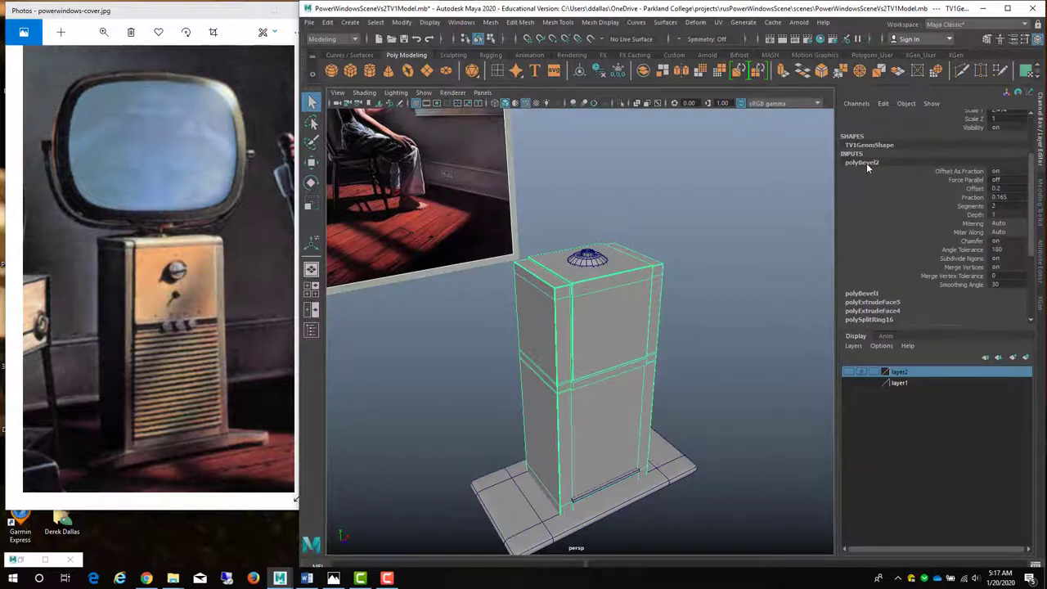
left_click(863, 293)
scroll(881, 217, "up", 3)
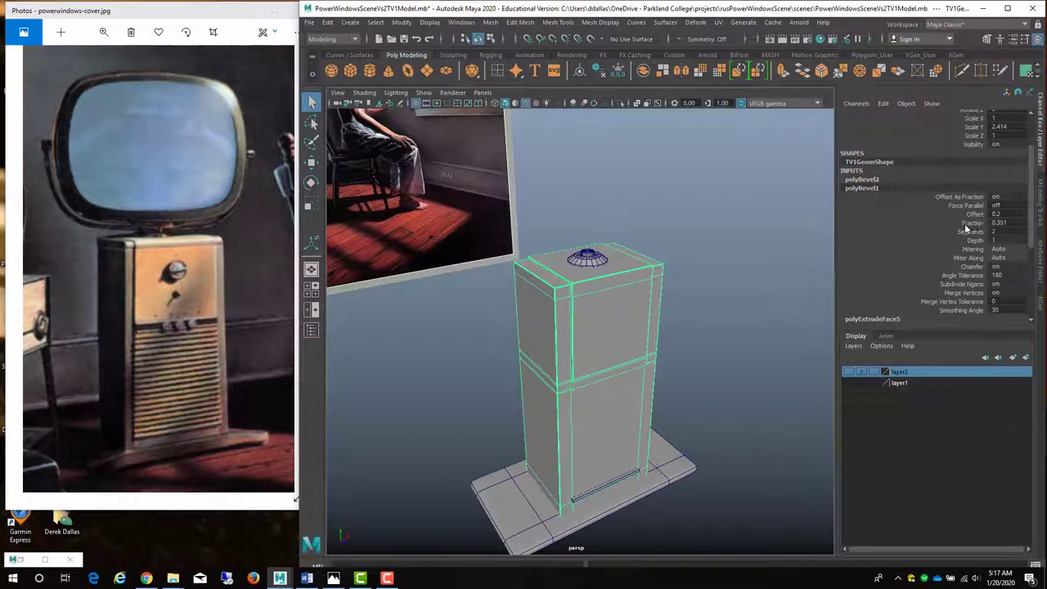
left_click(865, 180)
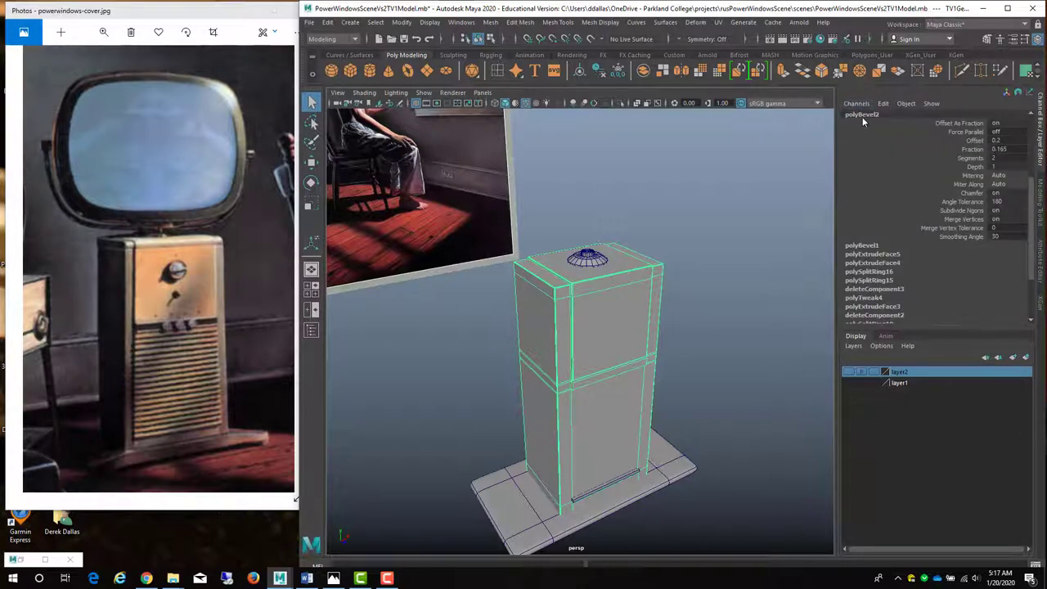
left_click(691, 234)
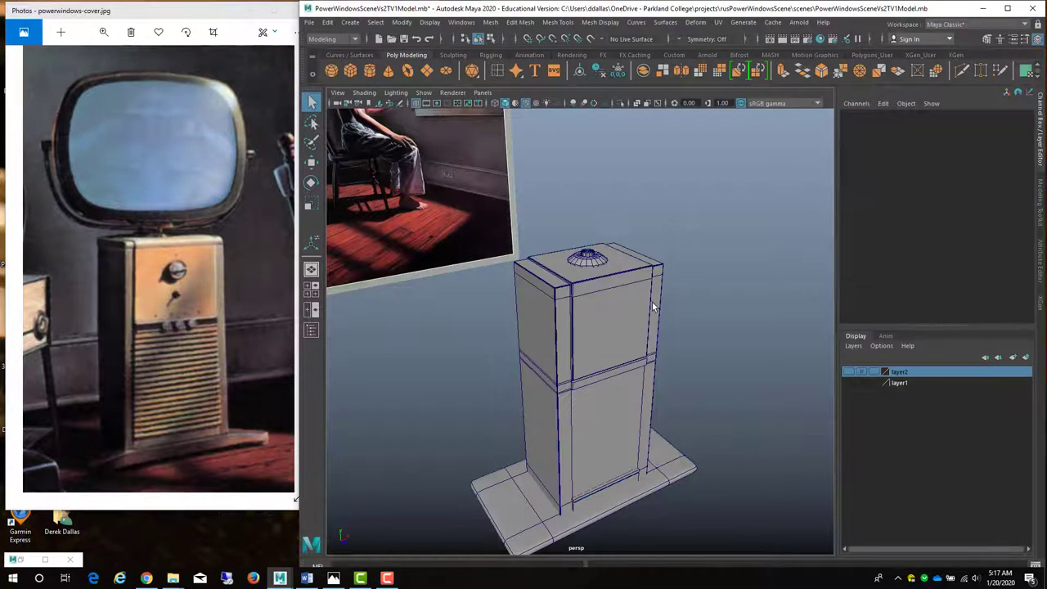
Select the top, bottom and both end edges of the front face of the louver strip at the pedestal's base
left_click_drag(640, 313, 608, 309, "alt")
middle_click_drag(578, 427, 606, 279, "alt")
left_click_drag(592, 337, 612, 341, "alt")
scroll(618, 384, "up", 6)
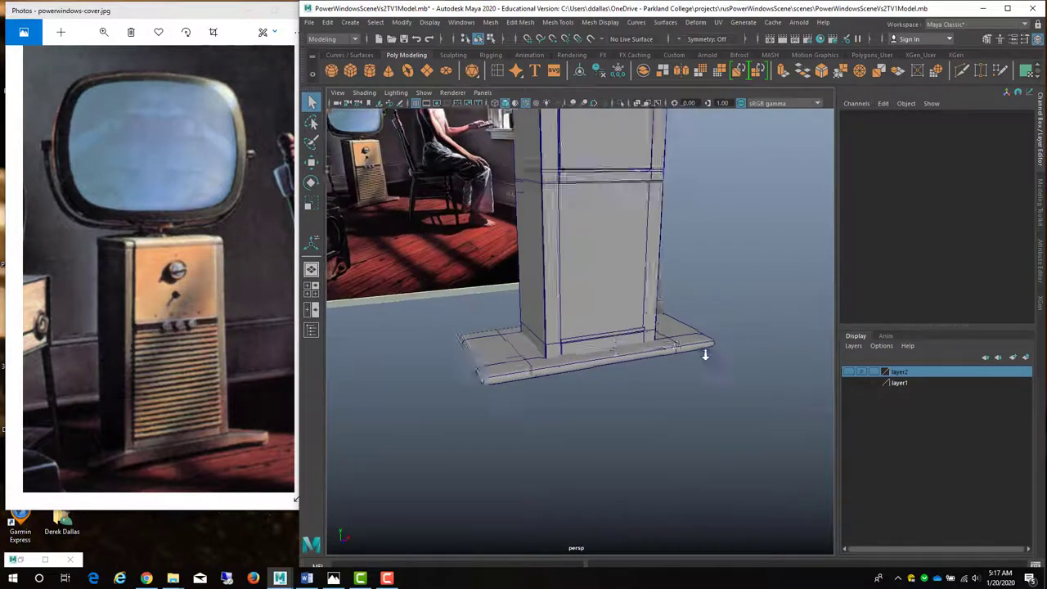
left_click(561, 365)
scroll(572, 362, "up", 2)
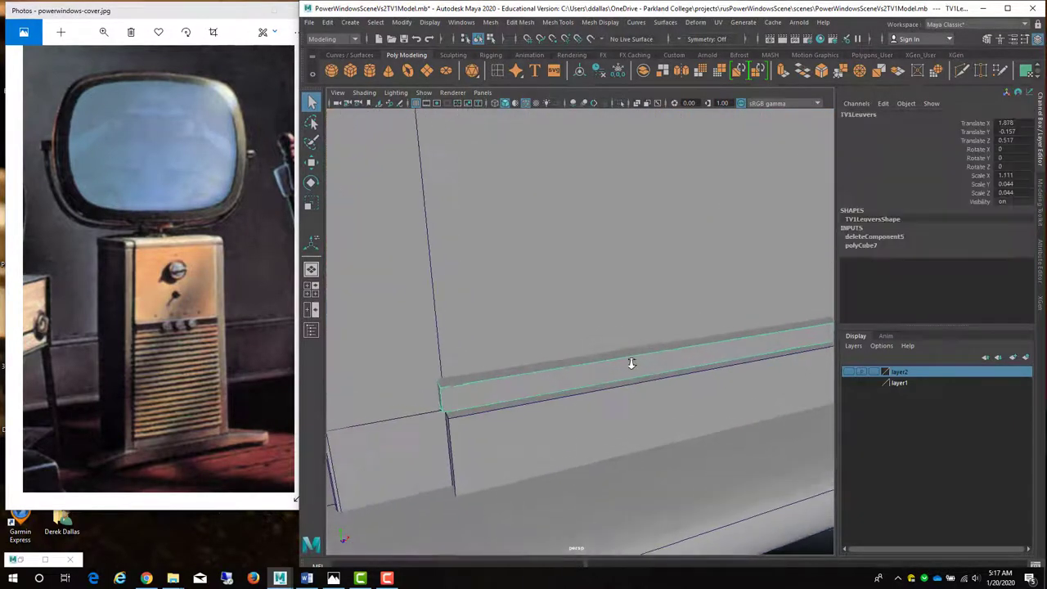
right_click(630, 362)
right_click_drag(636, 317, 632, 248)
left_click(461, 383)
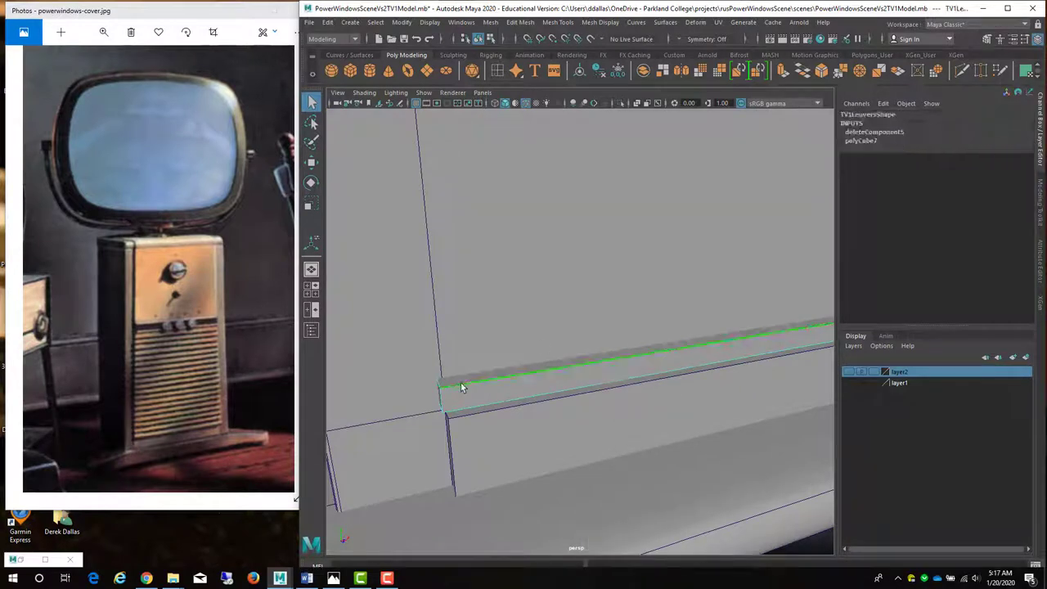
left_click(441, 403)
left_click(467, 407)
left_click_drag(594, 391, 507, 382, "alt")
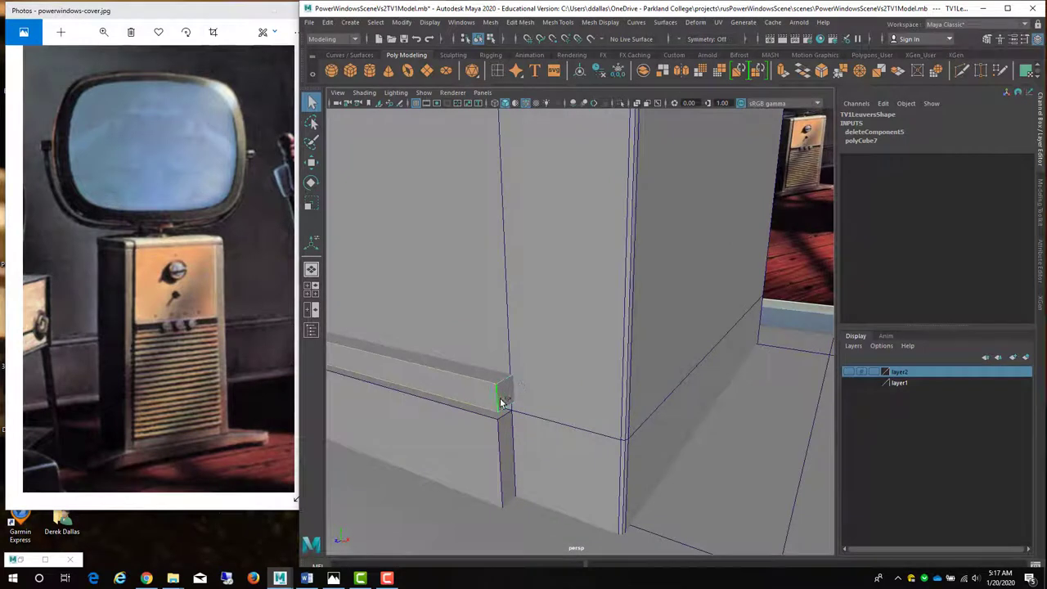
middle_click_drag(535, 395, 688, 397, "alt")
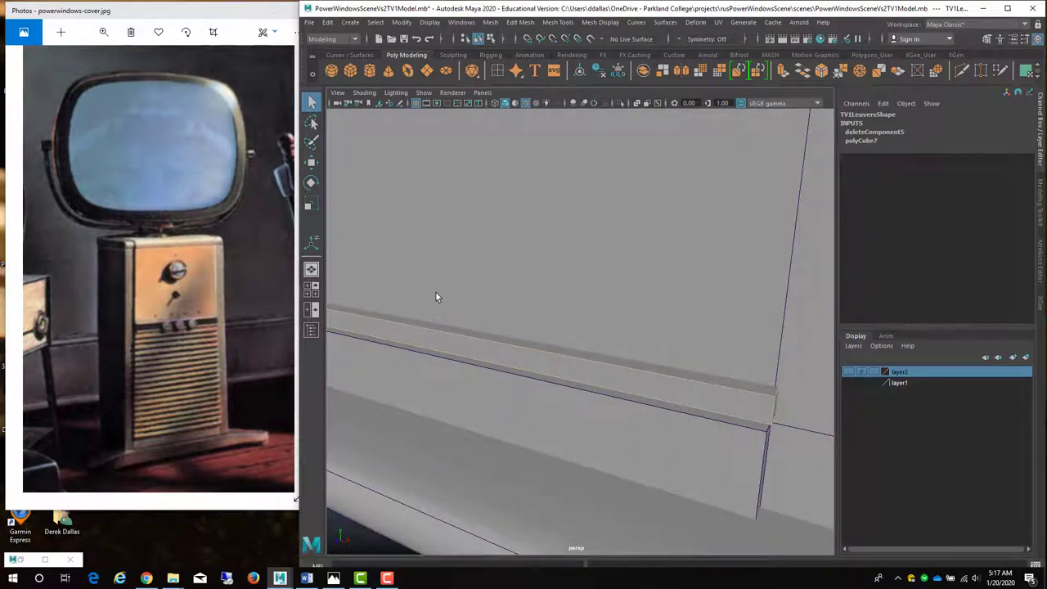
Bevel the louver's selected edges with a fraction of 0.2, and ready the whole louver for moving
left_click(520, 22)
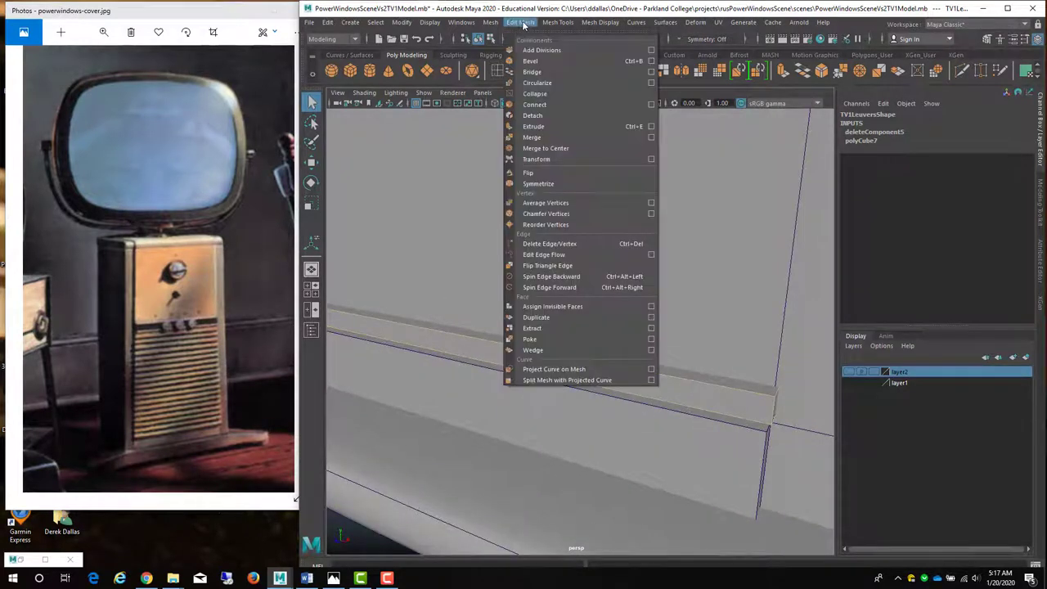
left_click(533, 67)
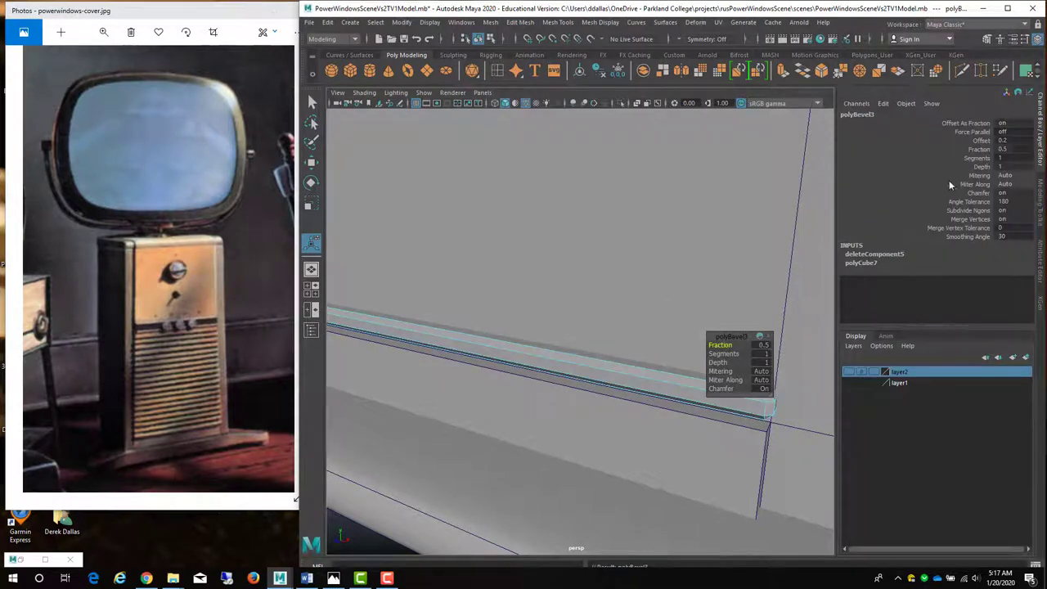
left_click(981, 150)
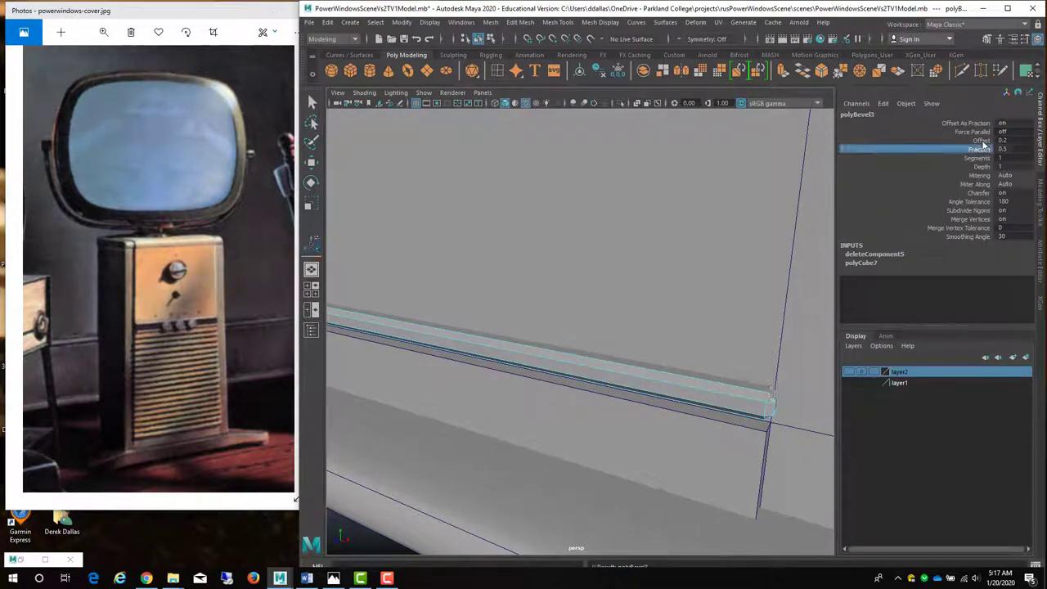
middle_click_drag(777, 200, 773, 205)
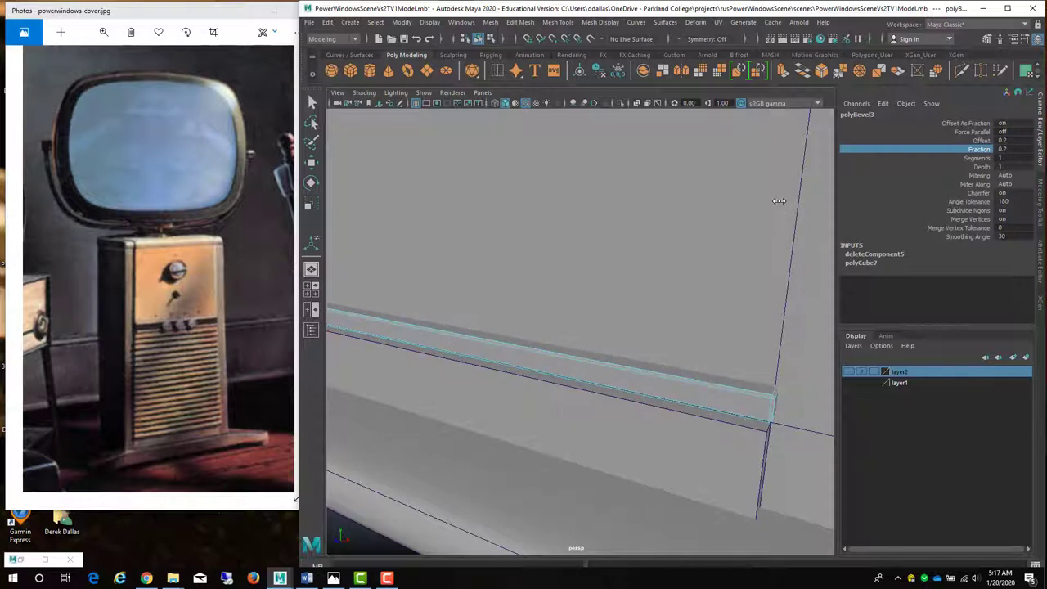
left_click_drag(771, 205, 679, 258, "alt")
left_click_drag(592, 305, 731, 262, "alt")
key("y")
right_click_drag(628, 330, 667, 262)
left_click_drag(573, 347, 540, 322, "alt")
key("w")
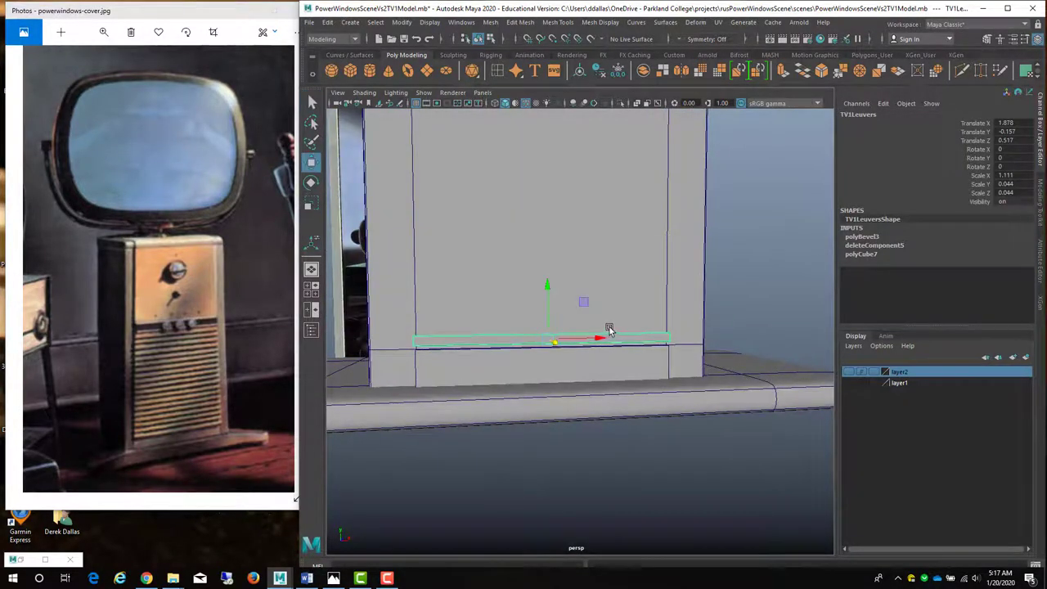
left_click_drag(617, 325, 574, 342, "alt")
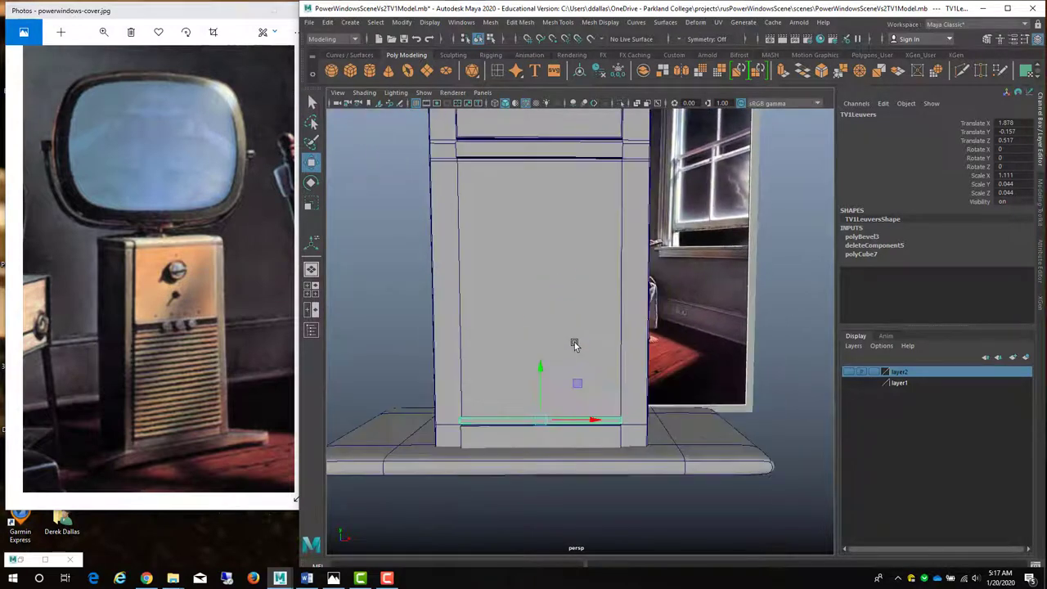
Switch to the front view and turn on the grid display behind the pedestal
key("space")
key("space")
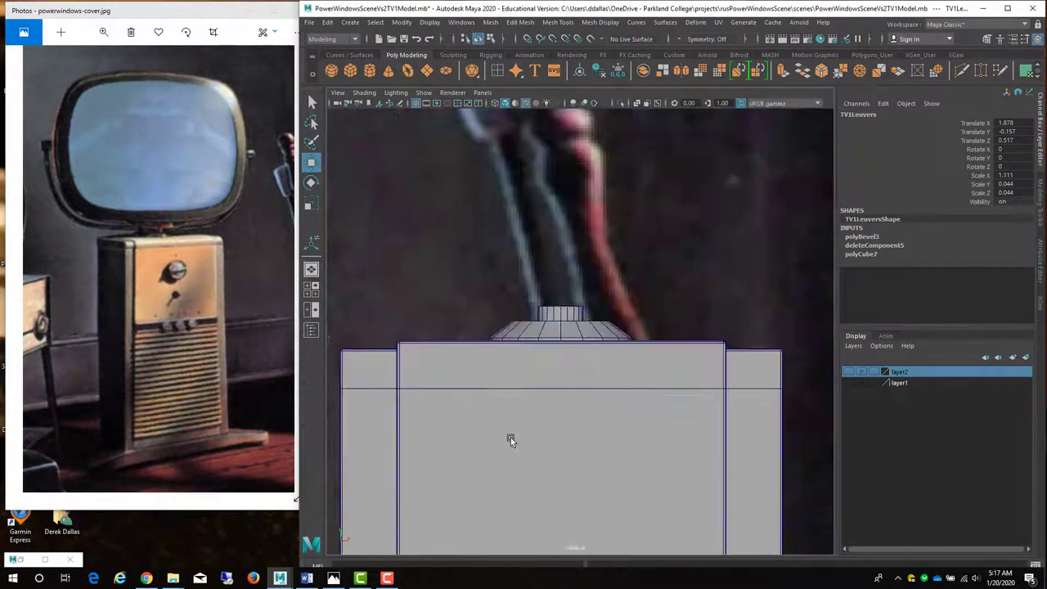
scroll(580, 363, "down", 12)
scroll(614, 369, "up", 4)
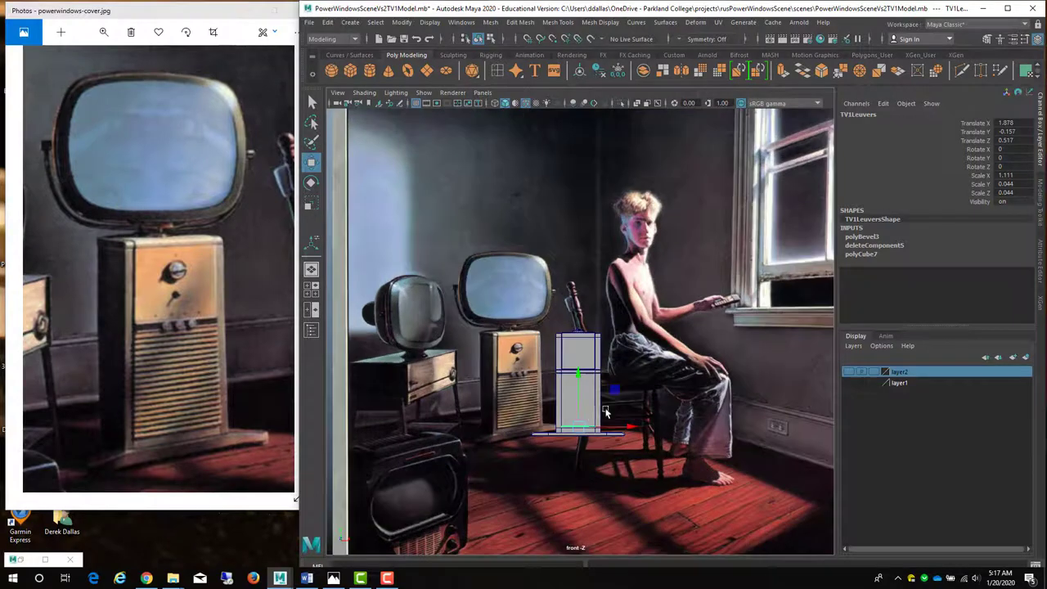
scroll(606, 412, "up", 3)
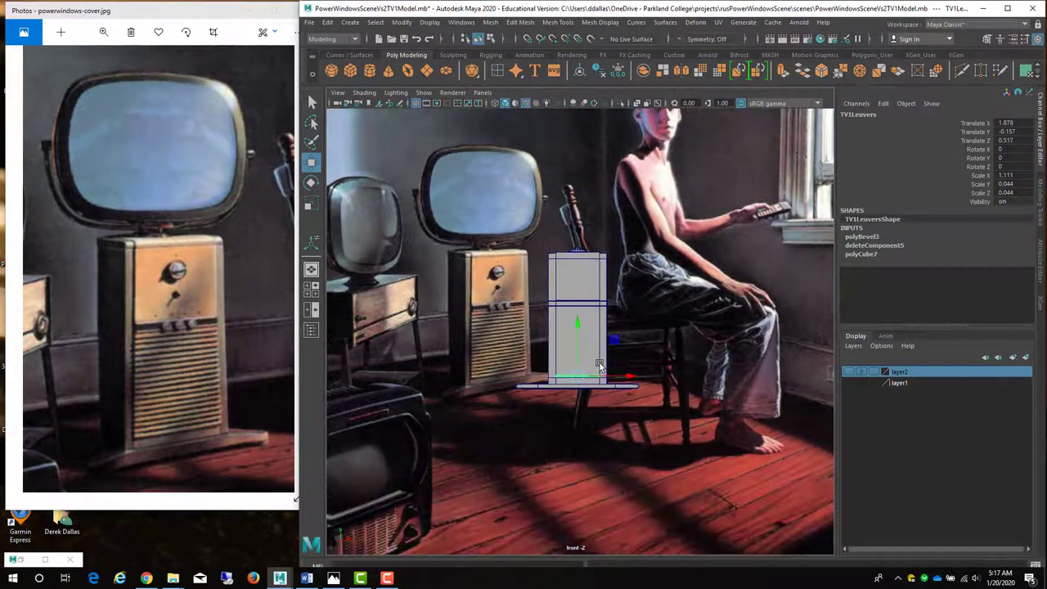
scroll(600, 365, "up", 2)
scroll(631, 337, "up", 2)
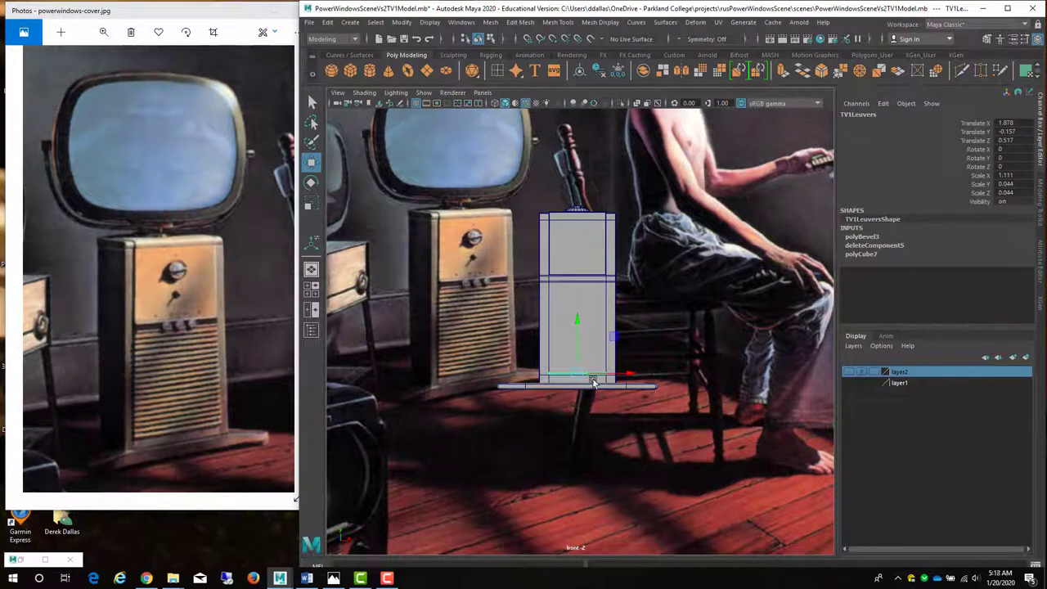
left_click(429, 23)
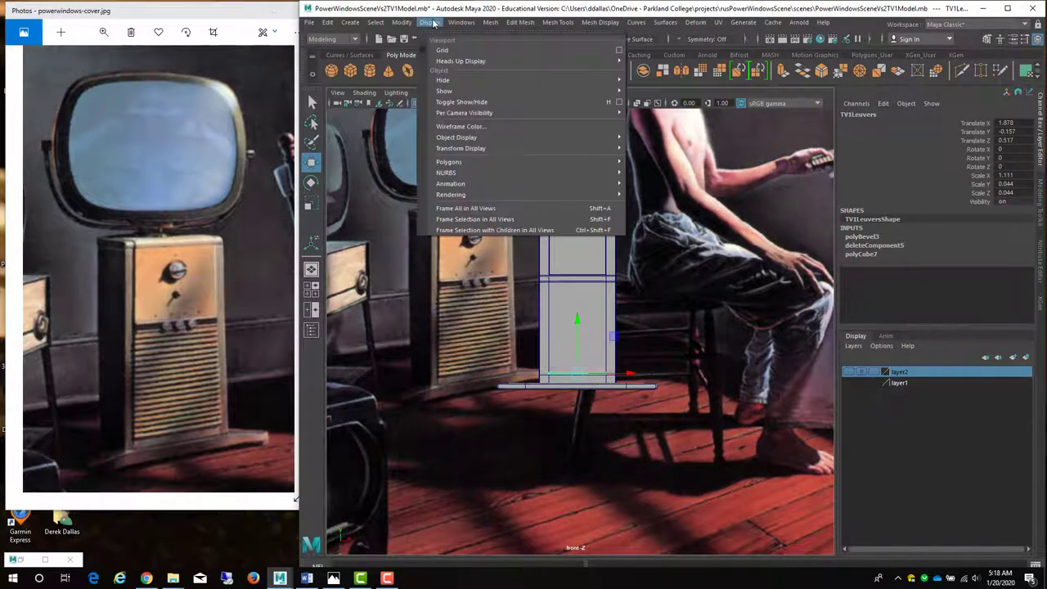
left_click(441, 51)
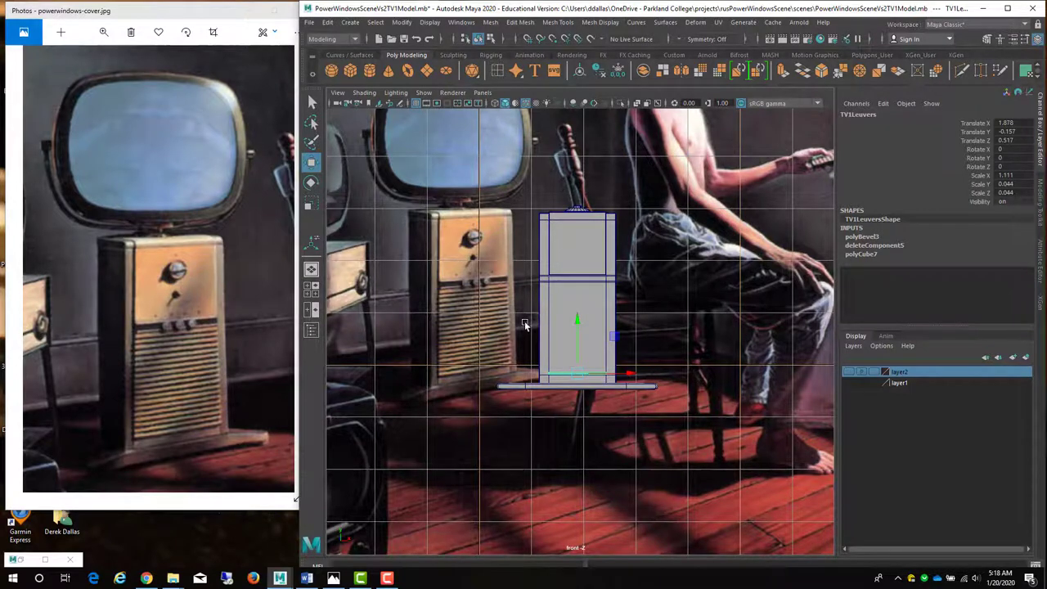
scroll(622, 389, "up", 5)
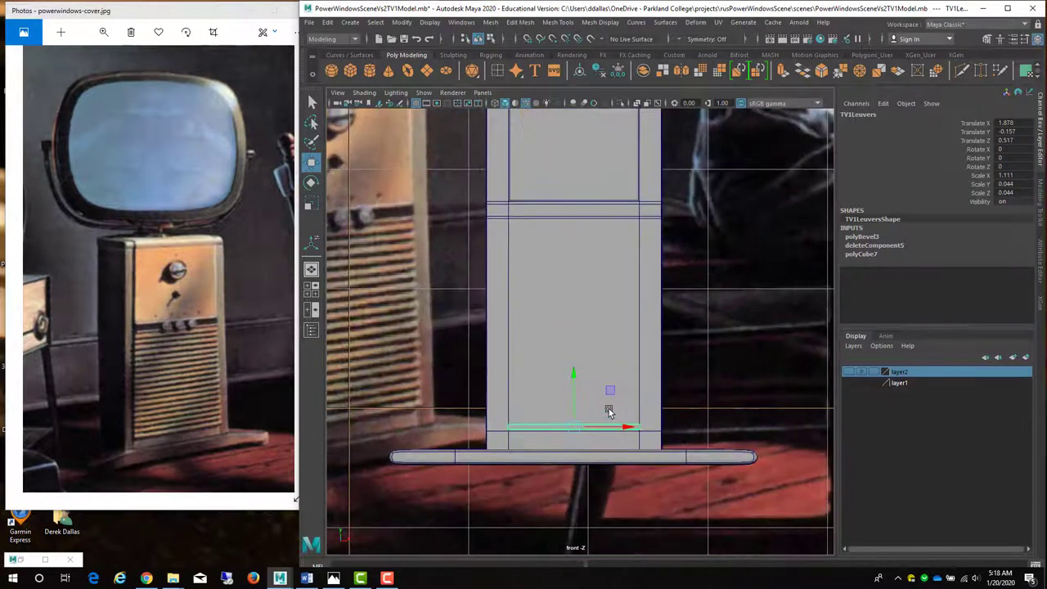
middle_click_drag(610, 372, 604, 298, "alt")
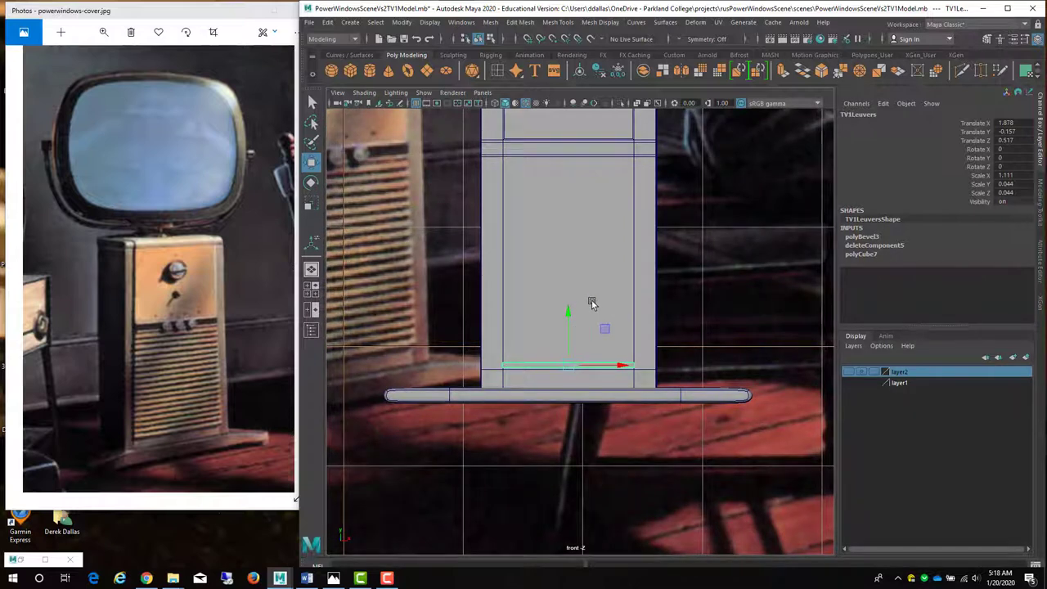
Duplicate the louver just above the original at Y about -0.07, and stack a duplicate of the pair directly above them
key("ctrl+d")
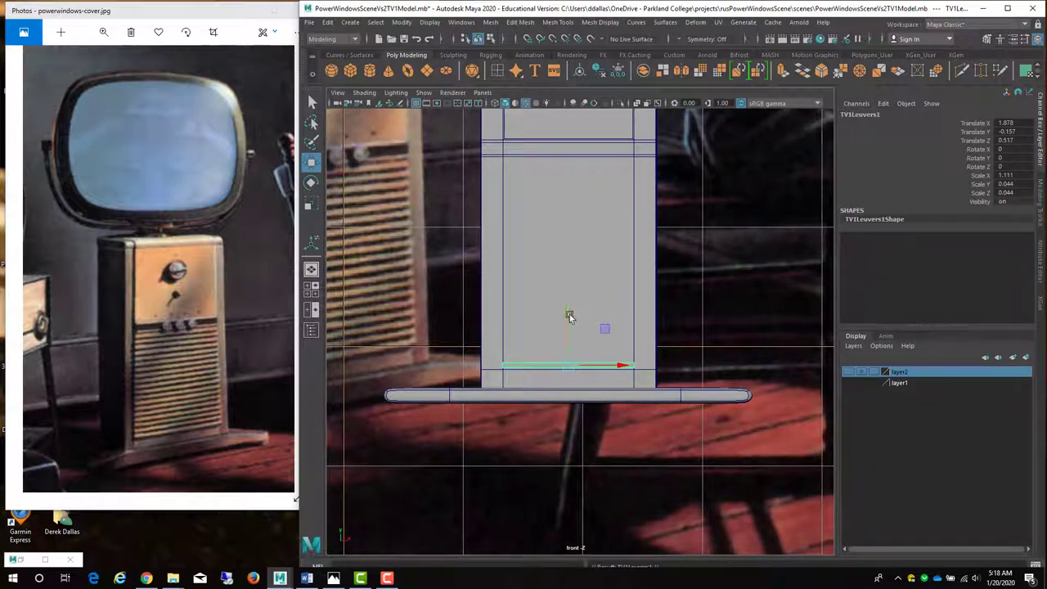
left_click_drag(568, 316, 572, 306)
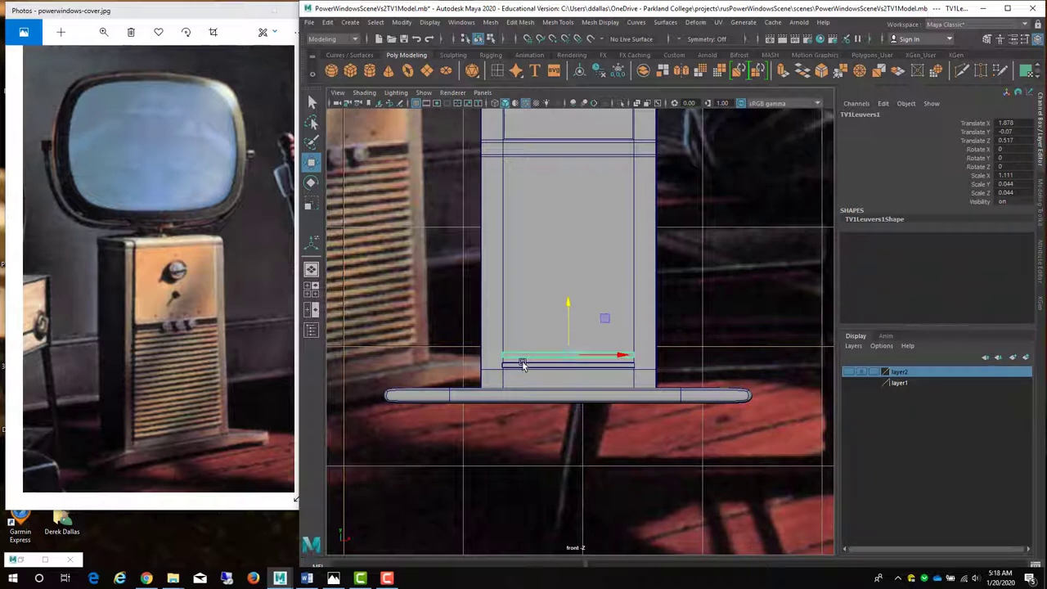
left_click(523, 364, "shift")
key("ctrl+d")
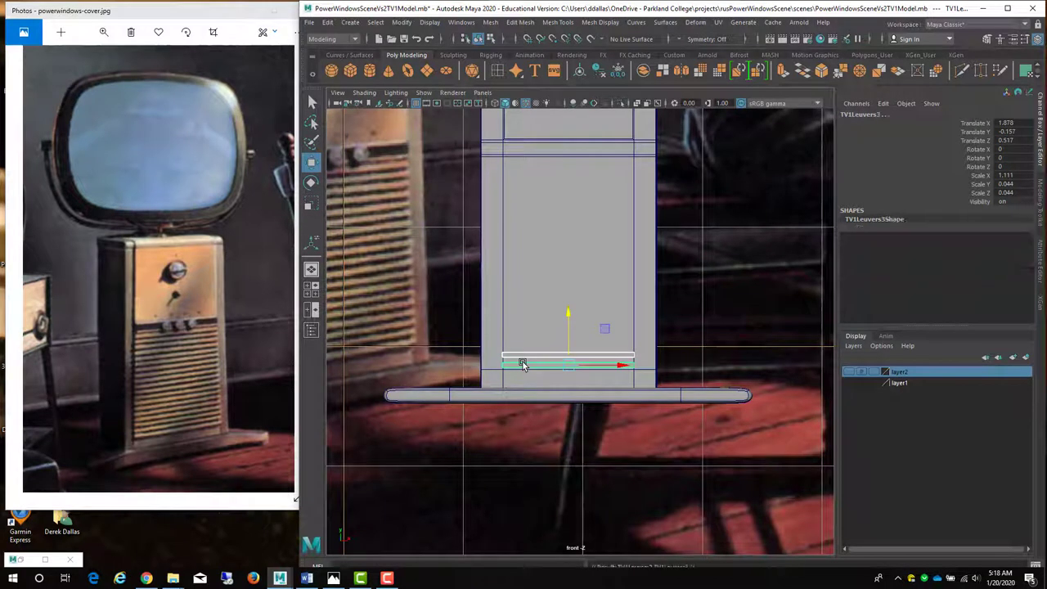
left_click_drag(565, 310, 572, 297)
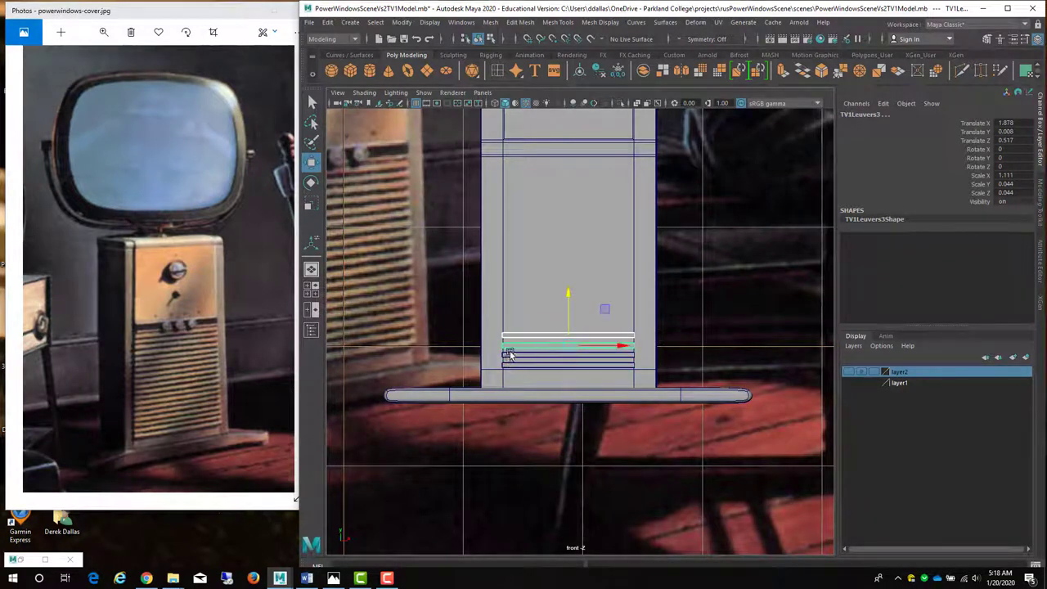
Add the lower louvers to the selection and stack a duplicate of all four directly above, the lowest copy at Y about 0.163
left_click(511, 355, "shift")
middle_click_drag(511, 366, 511, 364)
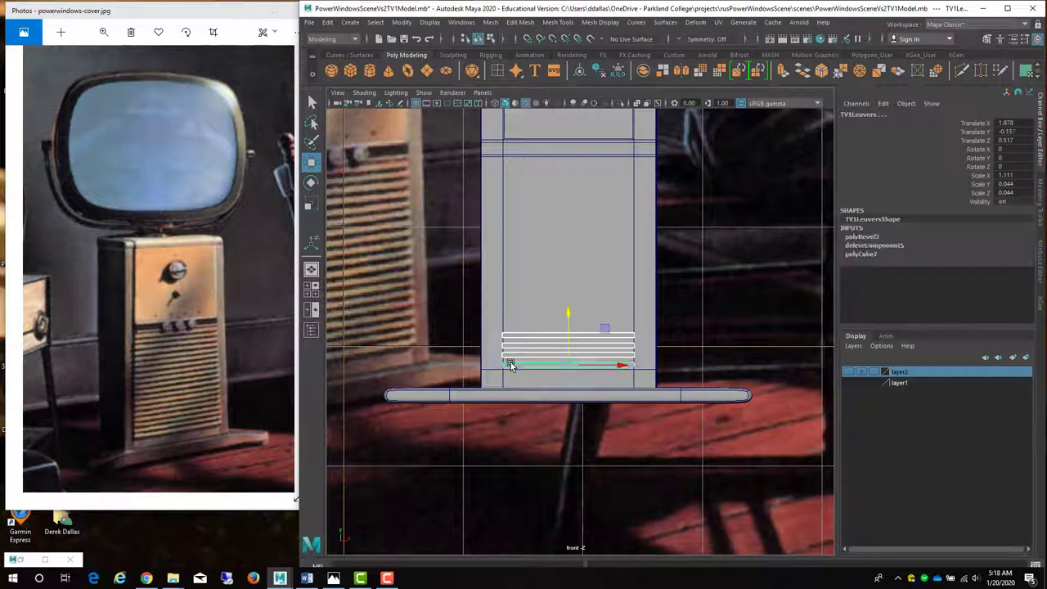
key("ctrl+d")
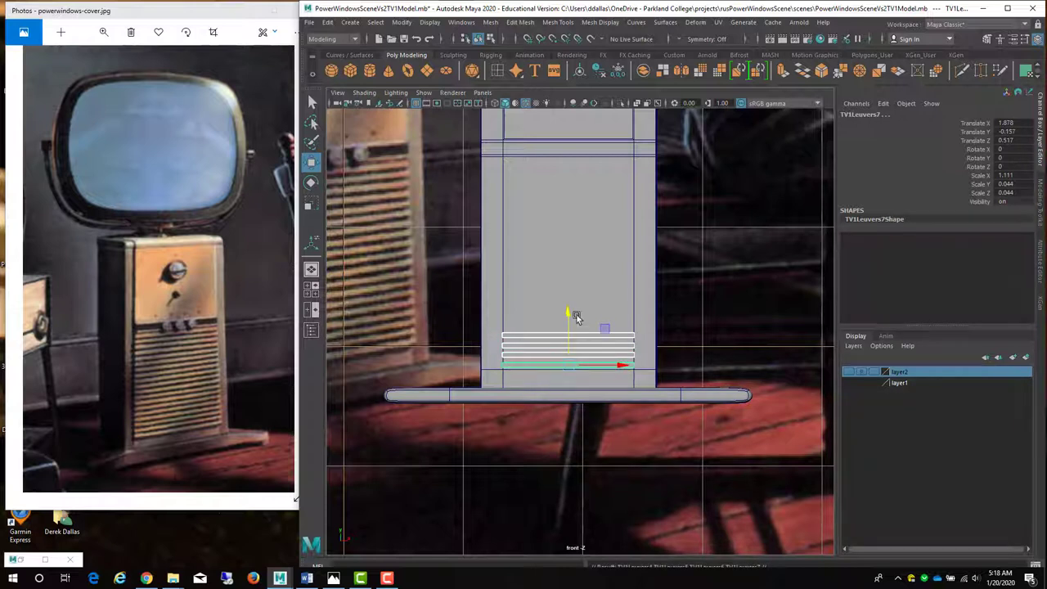
left_click_drag(569, 311, 575, 283)
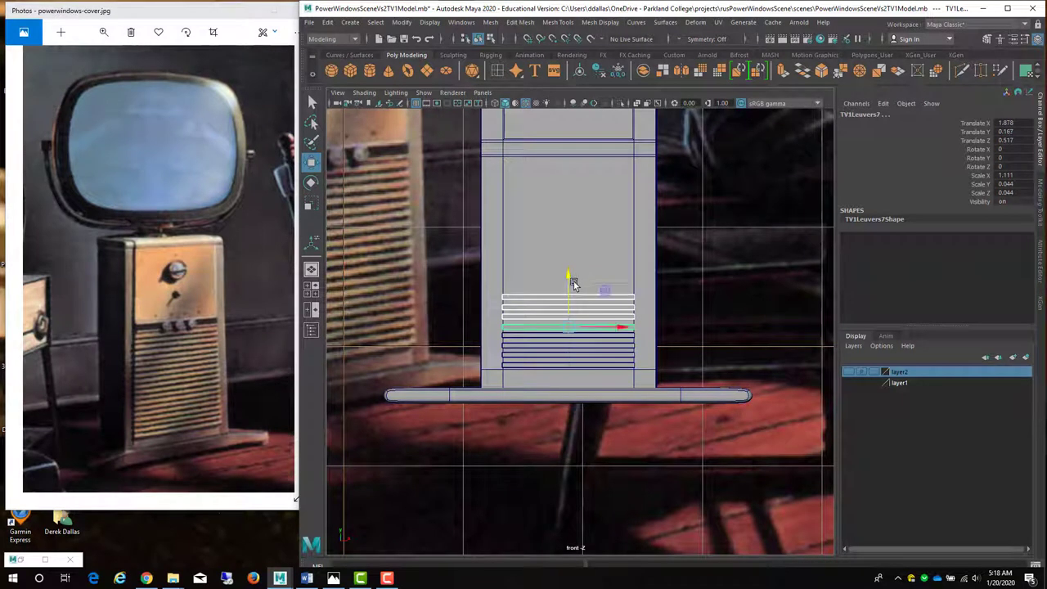
Select all eight louvers and stack a duplicate of the set directly above, its lowest copy at Y about 0.482
left_click(521, 336, "shift")
left_click(515, 346, "shift")
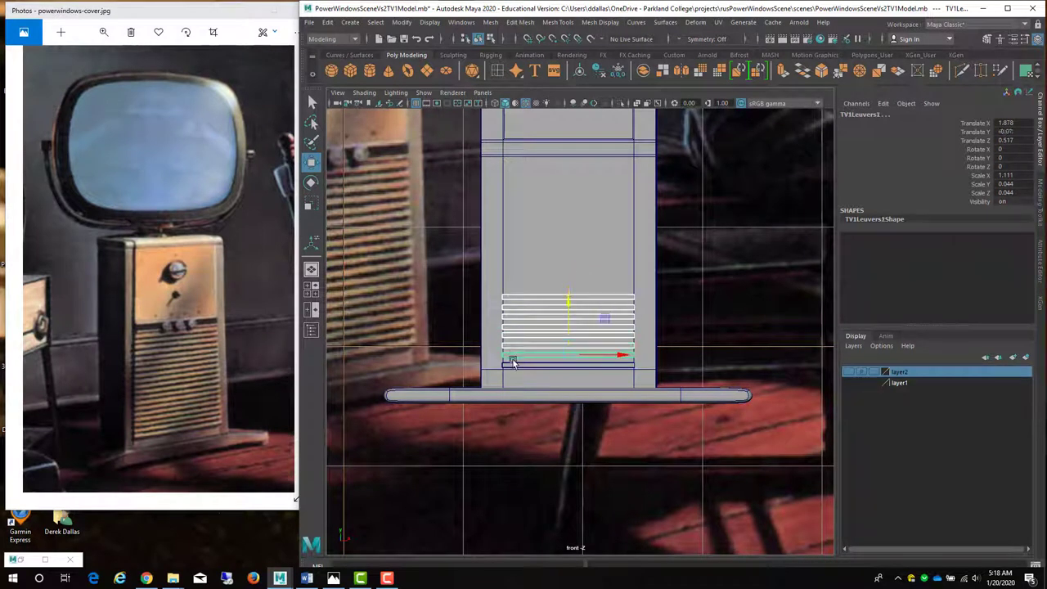
left_click(512, 363, "shift")
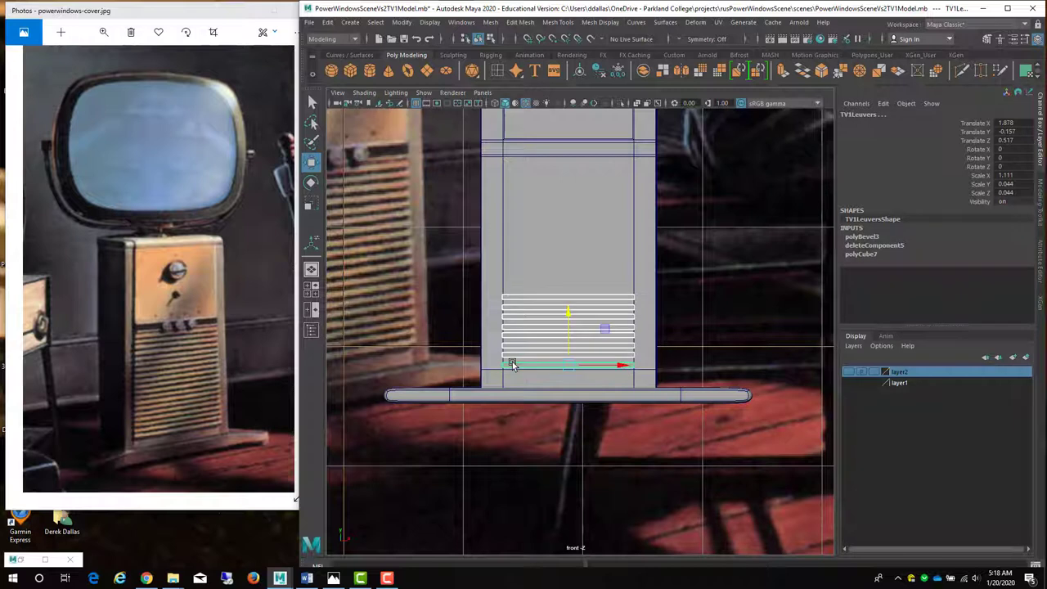
key("ctrl+d")
left_click_drag(570, 313, 592, 237)
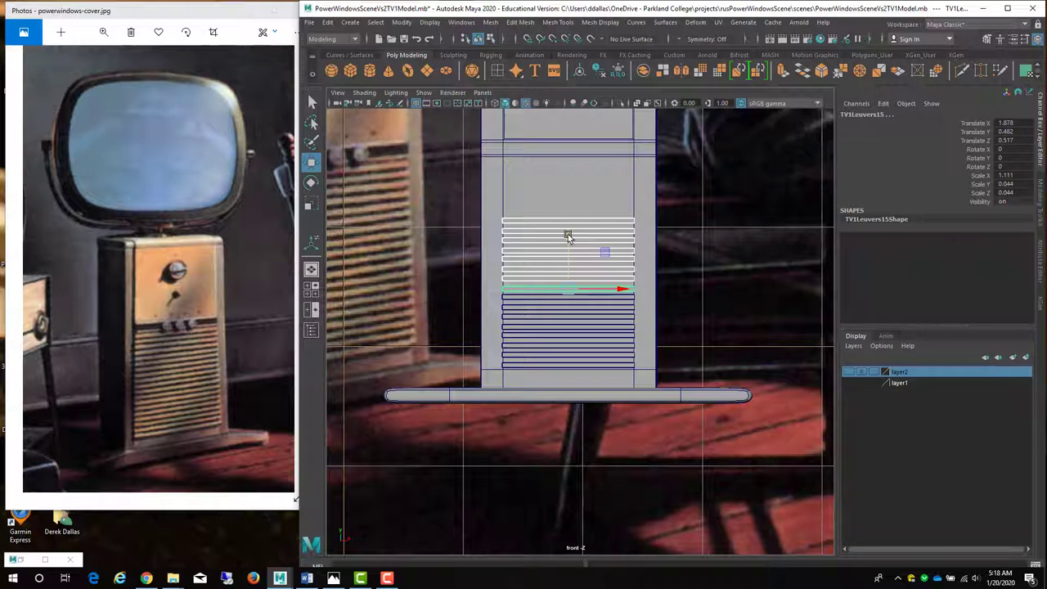
Stack another duplicate of the upper eight louvers above them, and delete the copies that overlap the pedestal's horizontal divider band
key("ctrl+d")
left_click_drag(568, 234, 586, 163)
left_click(612, 146)
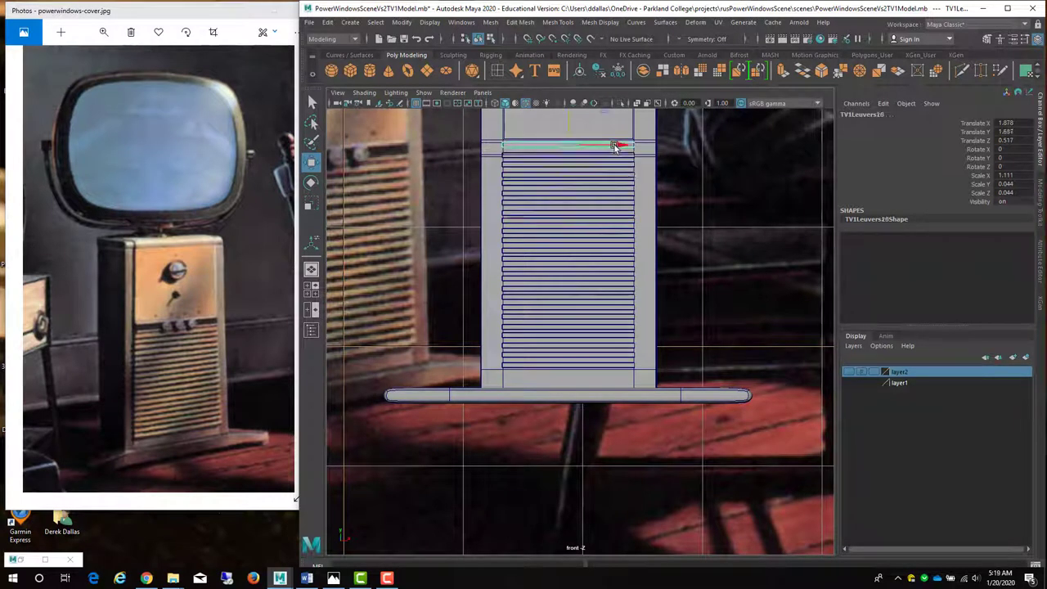
left_click(616, 155)
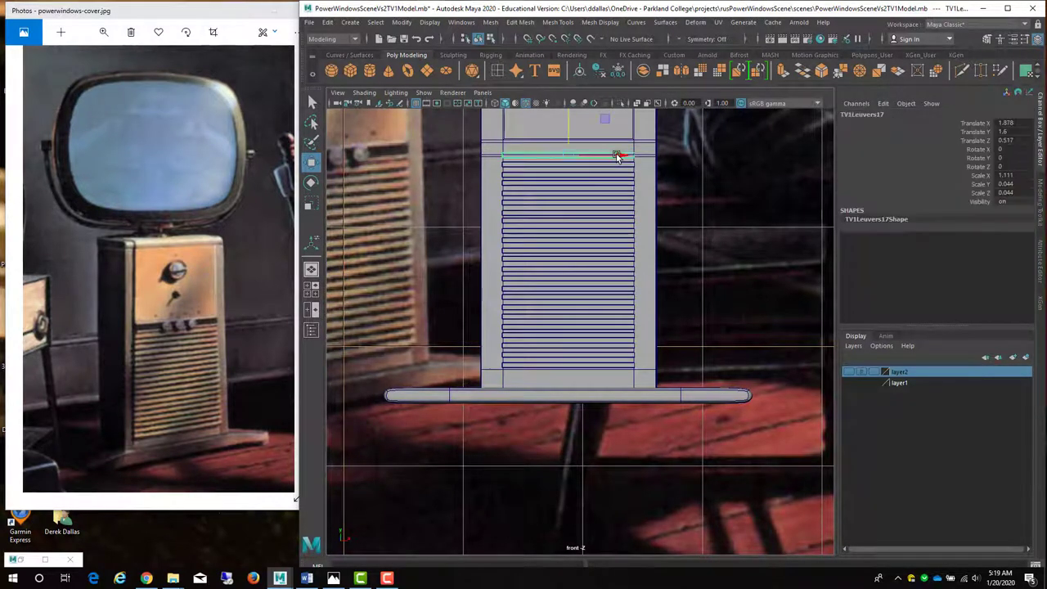
key("Delete")
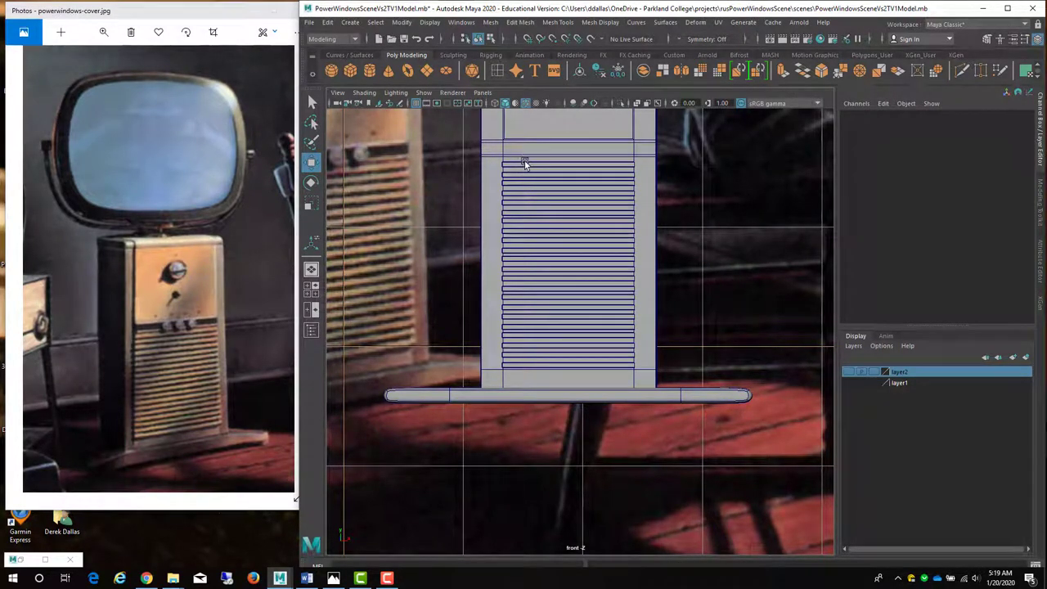
Select all the remaining louvers without the pedestal and nudge them up slightly, the topmost to Y about 1.536
left_click_drag(525, 163, 524, 362)
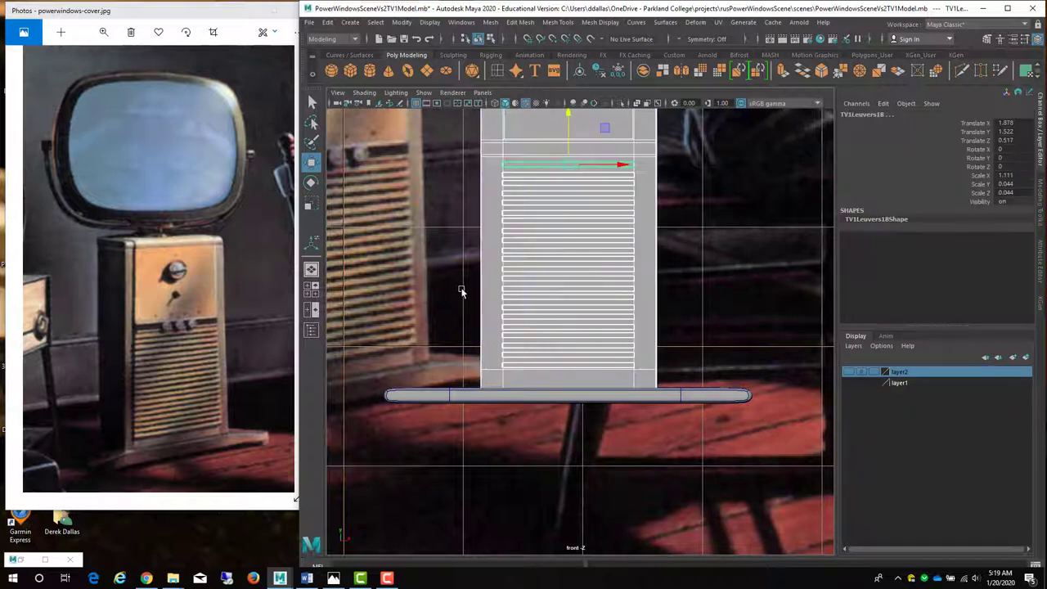
left_click_drag(572, 118, 570, 114)
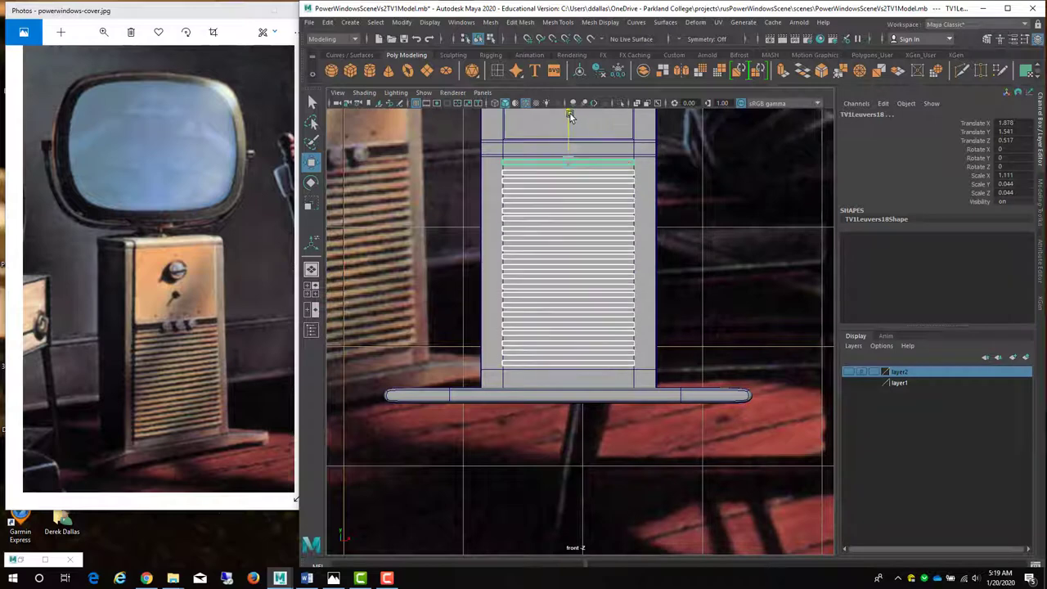
left_click(694, 222)
Return to the perspective view and examine the louvered pedestal from several angles
key("f")
key("space")
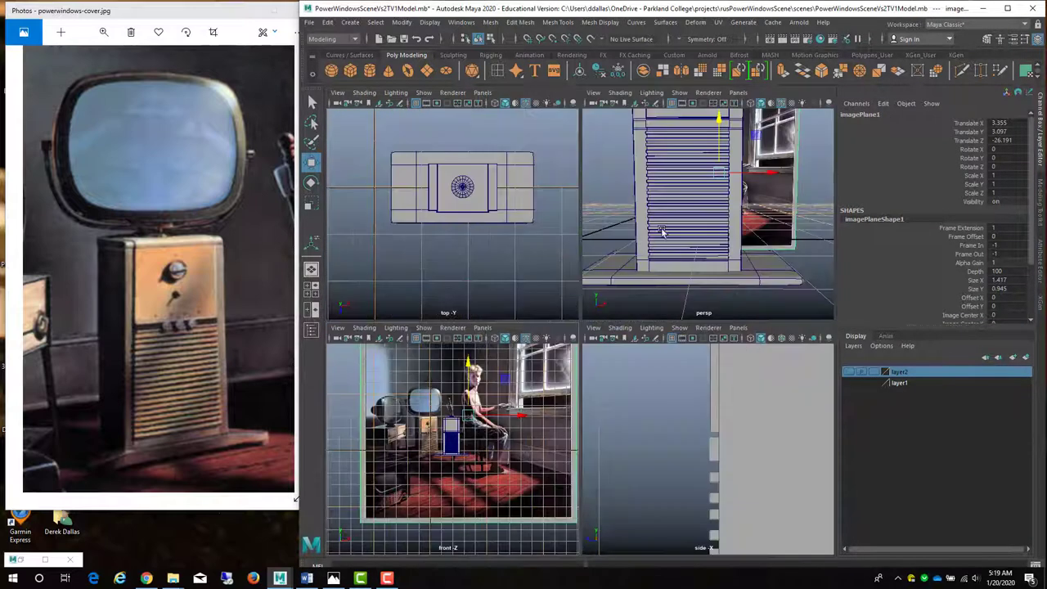
key("space")
left_click_drag(534, 288, 592, 275, "alt")
right_click_drag(592, 275, 557, 241, "alt")
left_click_drag(557, 241, 589, 288, "alt")
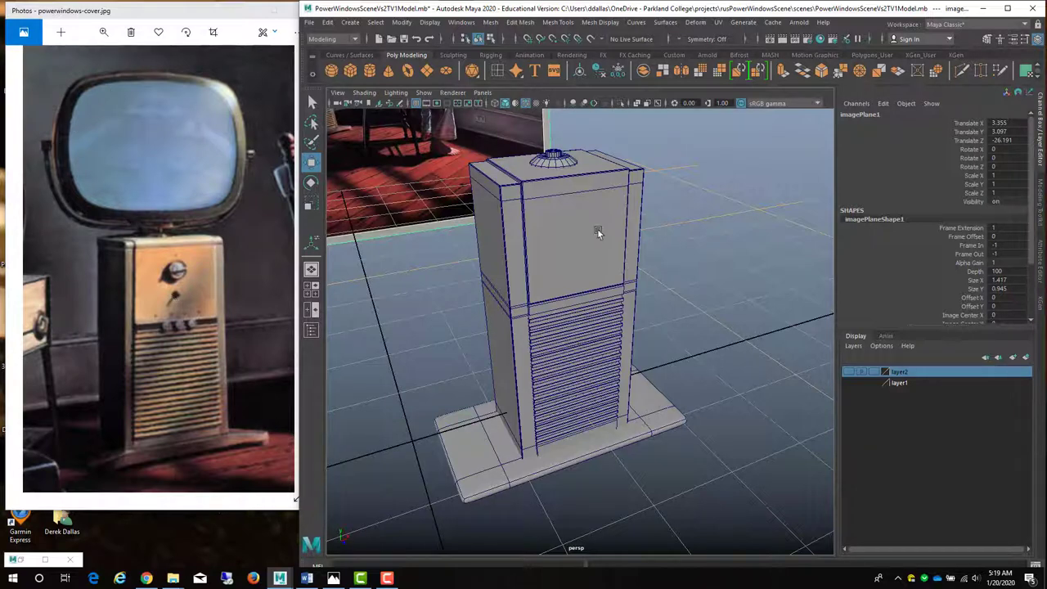
left_click_drag(600, 233, 598, 229, "alt")
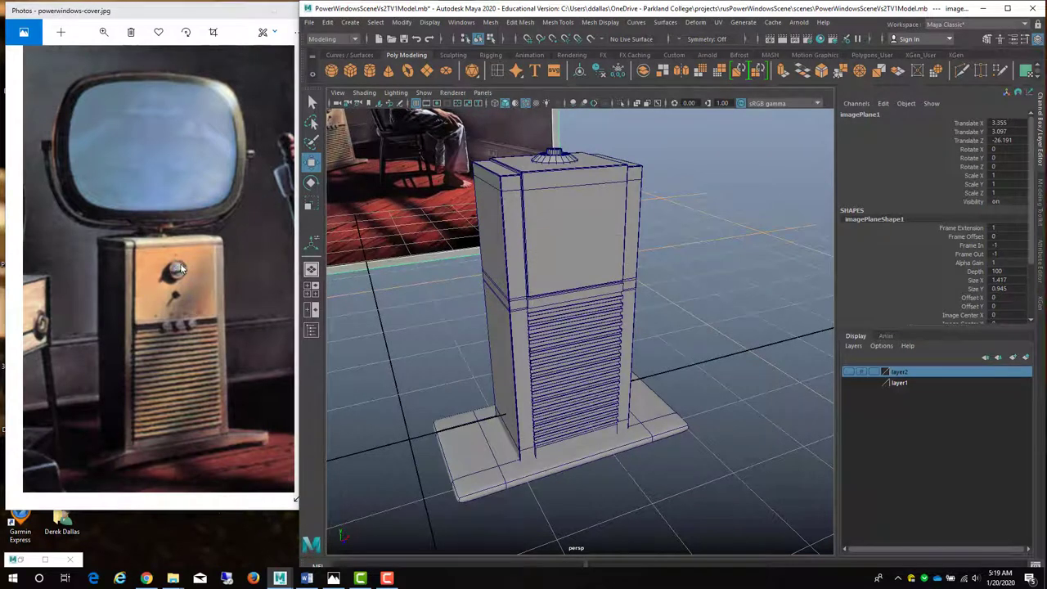
Create a polygon cylinder and name it TV1knob
left_click(350, 23)
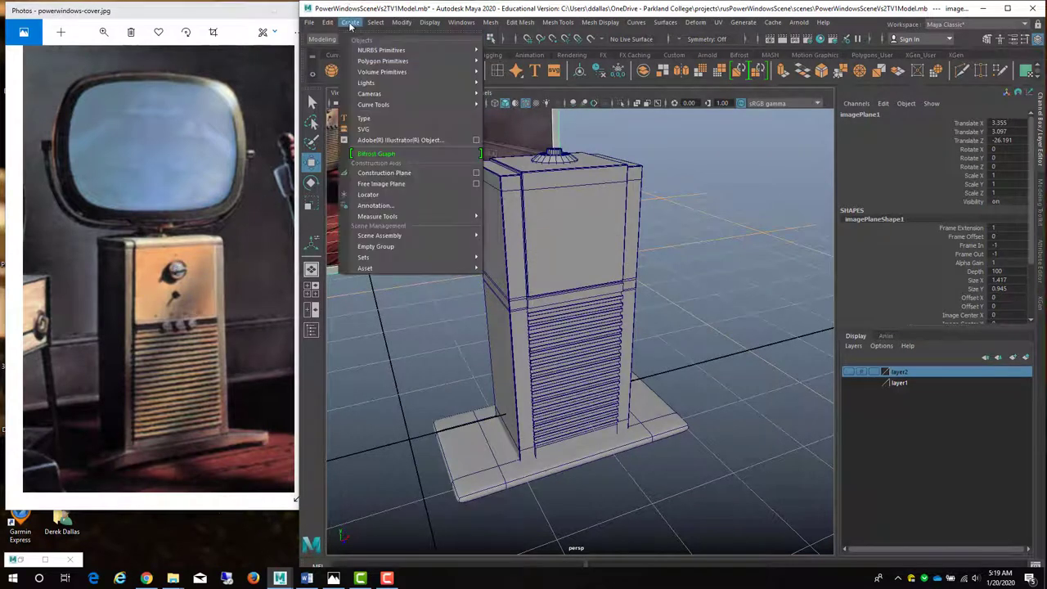
mouse_move(422, 62)
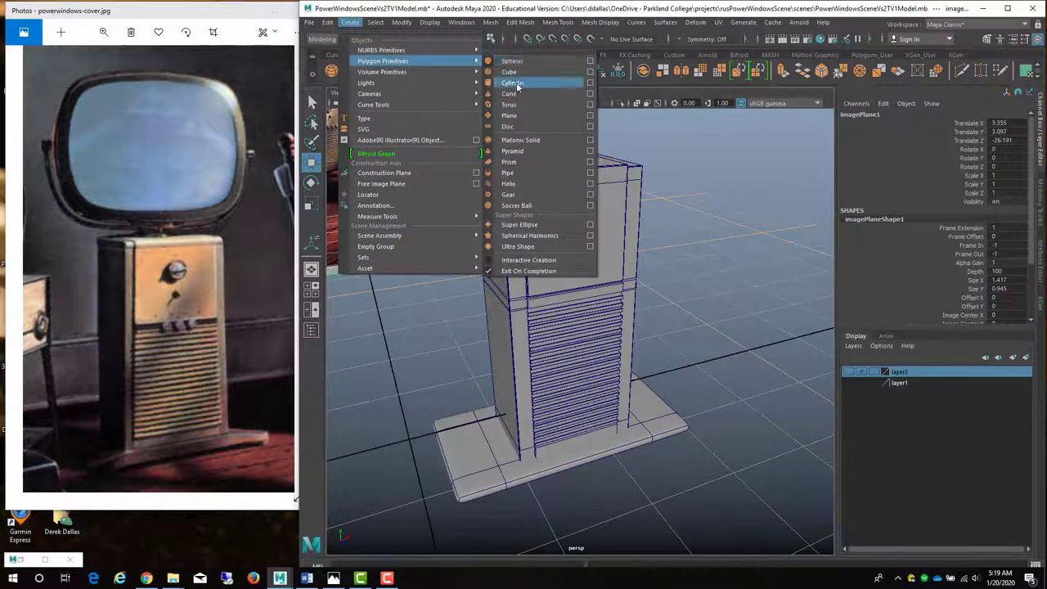
left_click(512, 82)
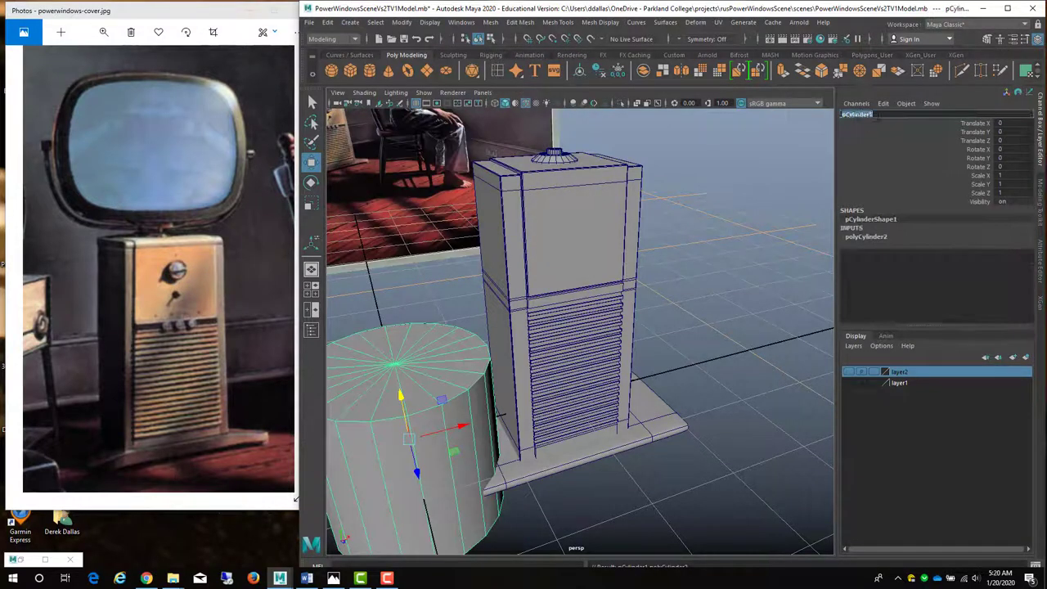
left_click(875, 115)
type("TV1knob")
key("Return")
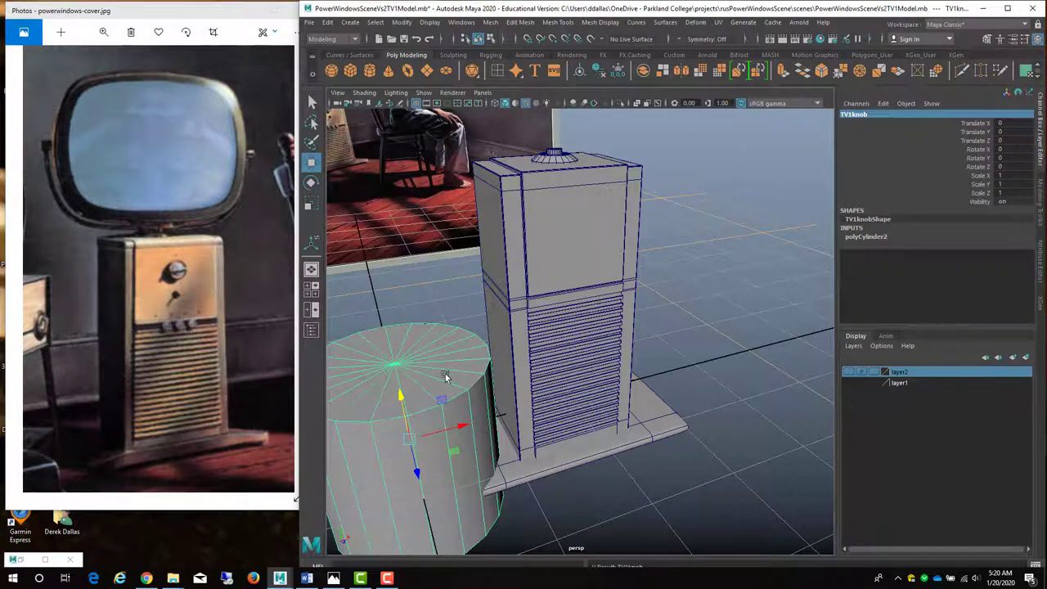
Set the knob cylinder's cap subdivisions to 0
scroll(446, 373, "down", 2)
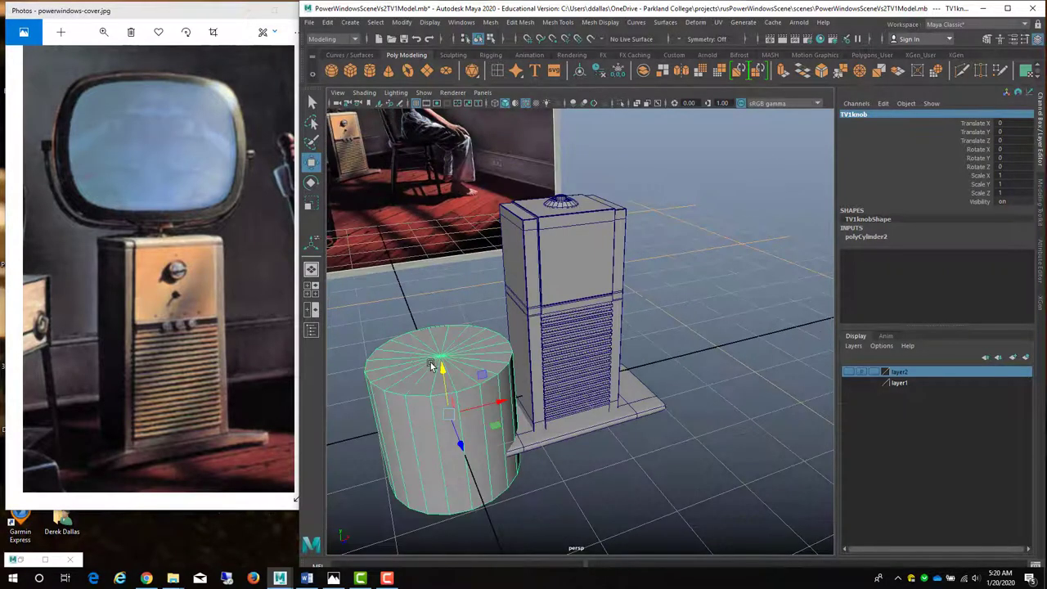
left_click(875, 237)
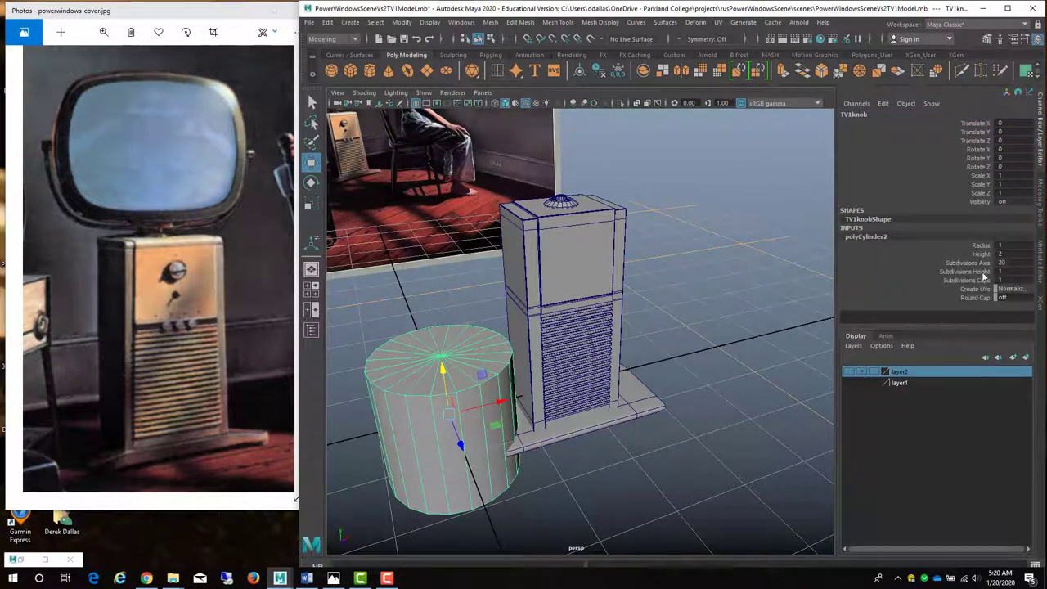
left_click(1012, 281)
type("0")
key("Return")
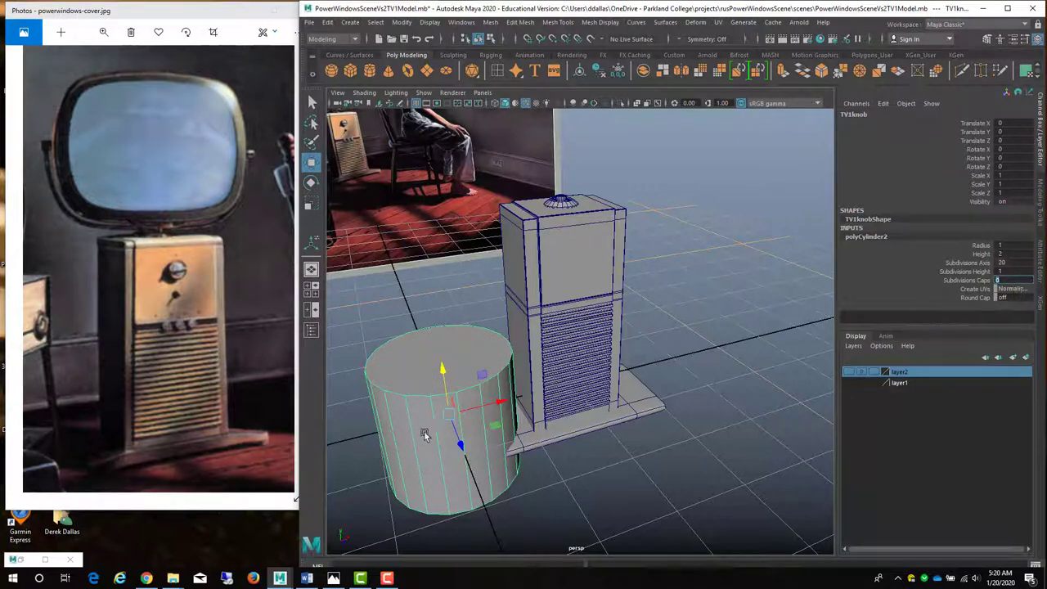
Return the knob cylinder to object mode and flatten it into a thin disc with a Y scale of about 0.108
right_click(424, 430)
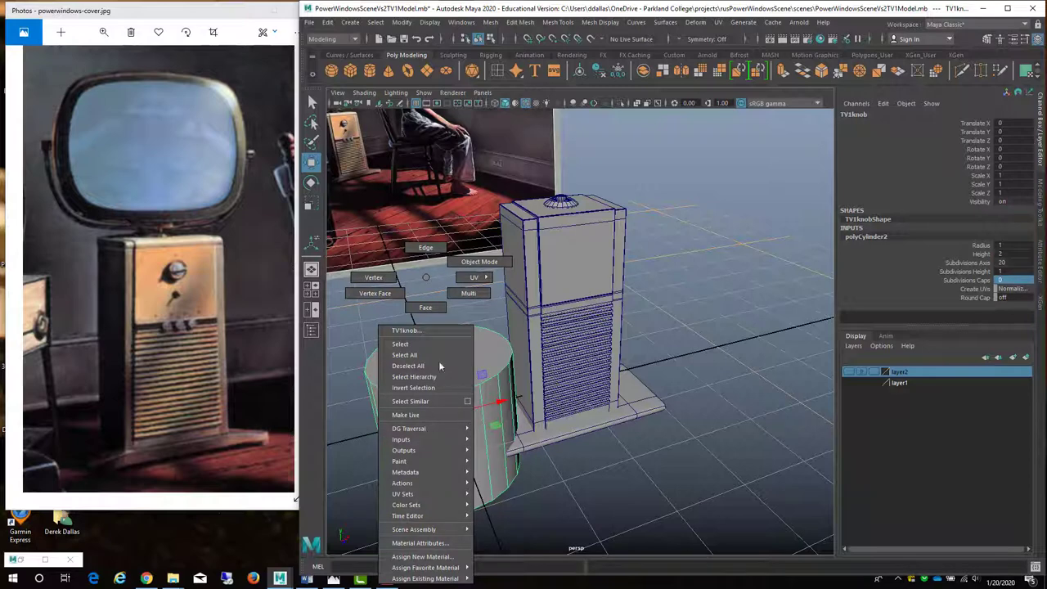
left_click(478, 262)
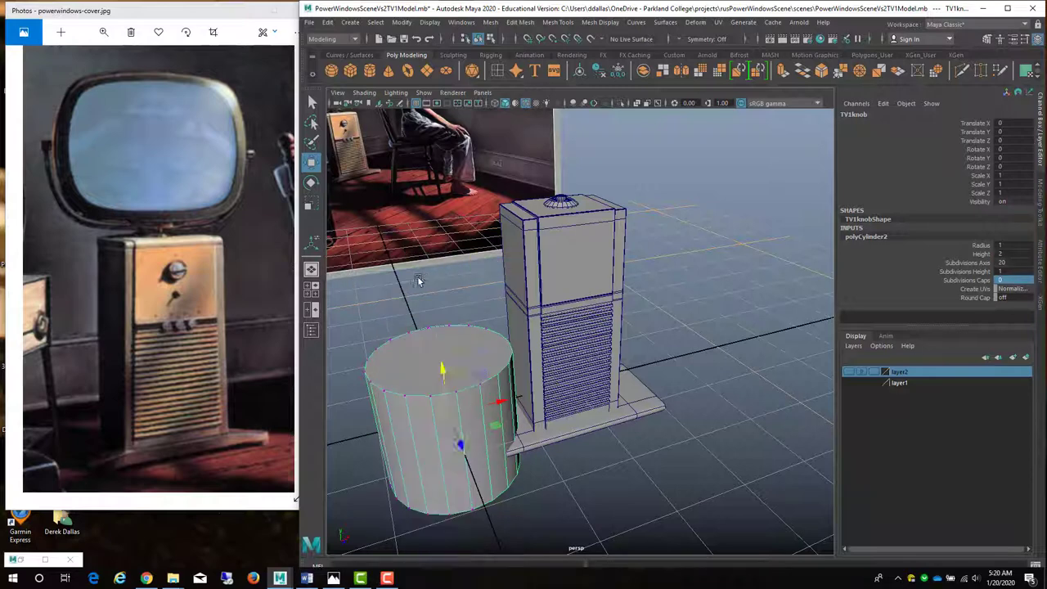
right_click(450, 362)
left_click(488, 262)
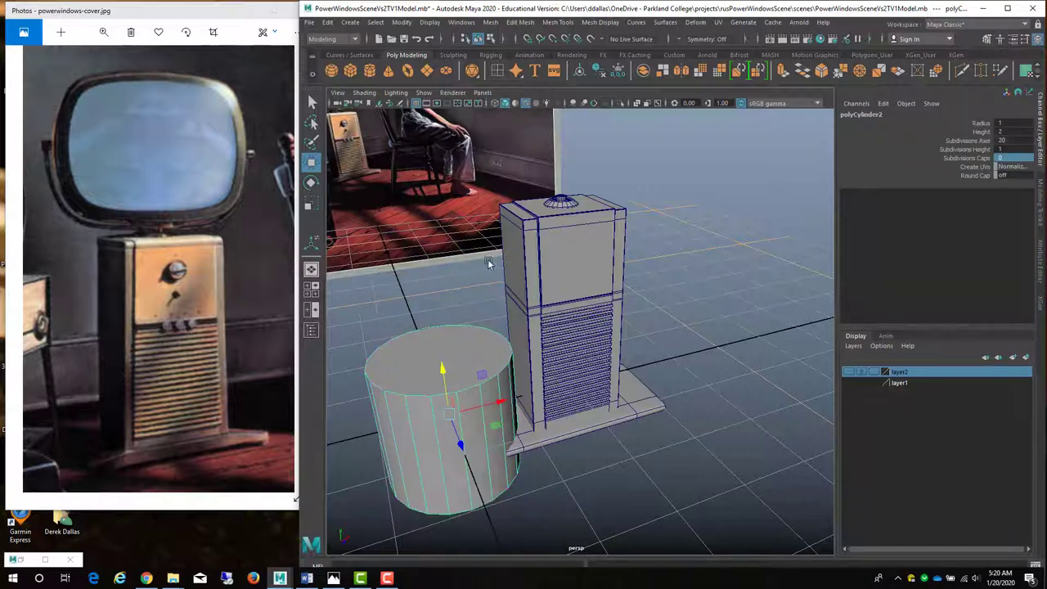
key("r")
left_click_drag(441, 373, 448, 416)
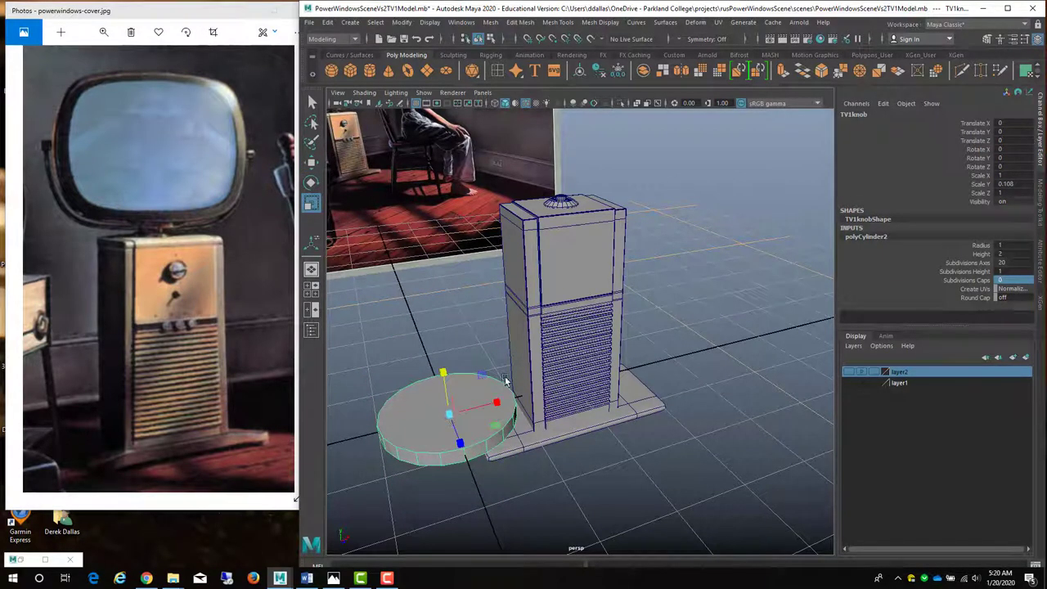
Stand the knob disc upright with an X rotation of 90, and shrink it uniformly to an X scale of about 0.3
left_click(1015, 262)
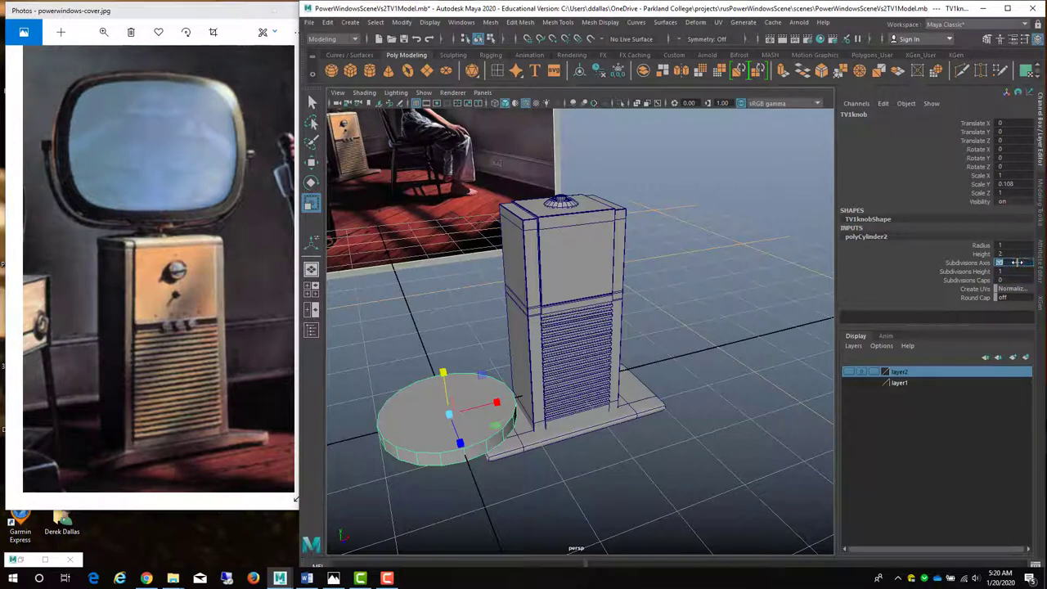
left_click(471, 399)
key("w")
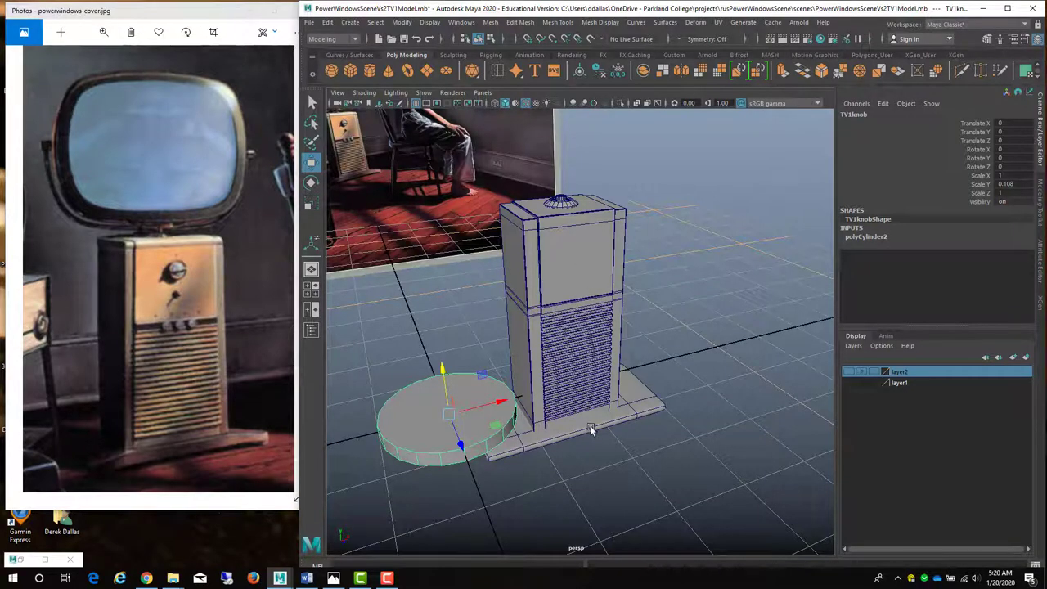
left_click_drag(591, 424, 547, 411, "alt")
key("super")
key("super")
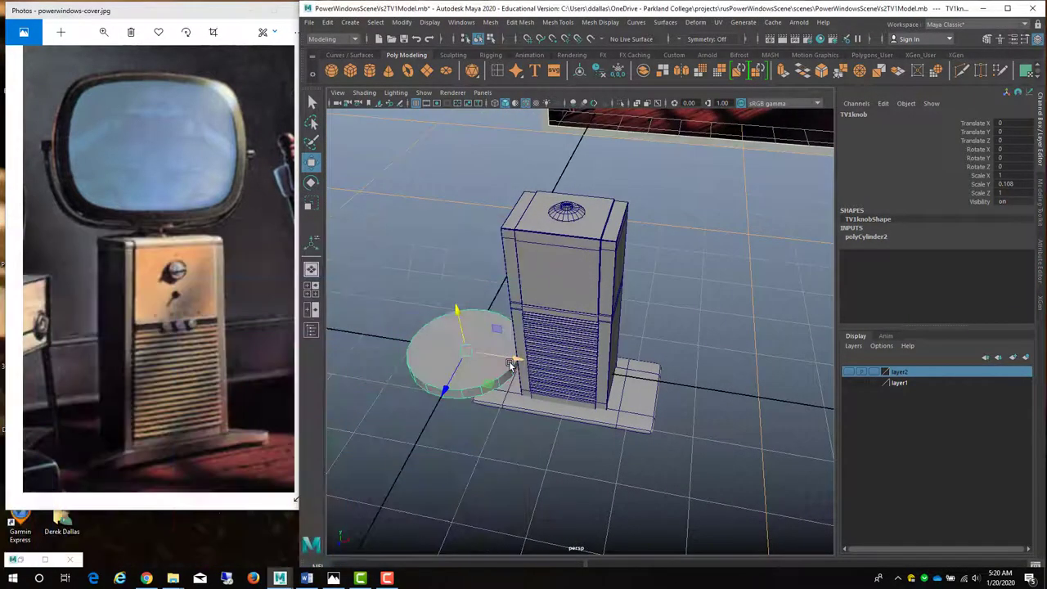
double_click(1013, 148)
type("90")
key("Return")
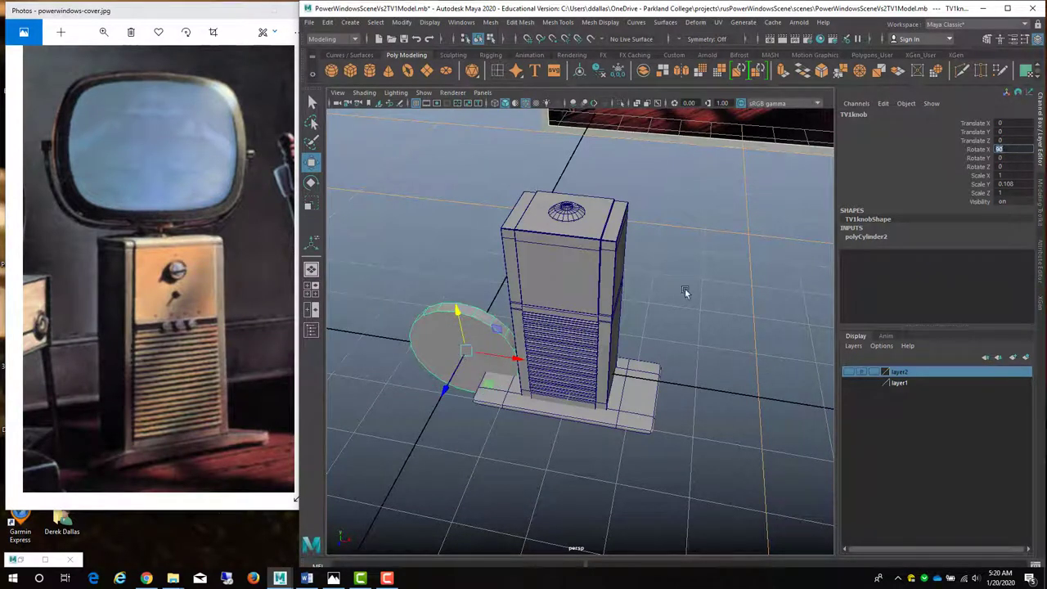
key("r")
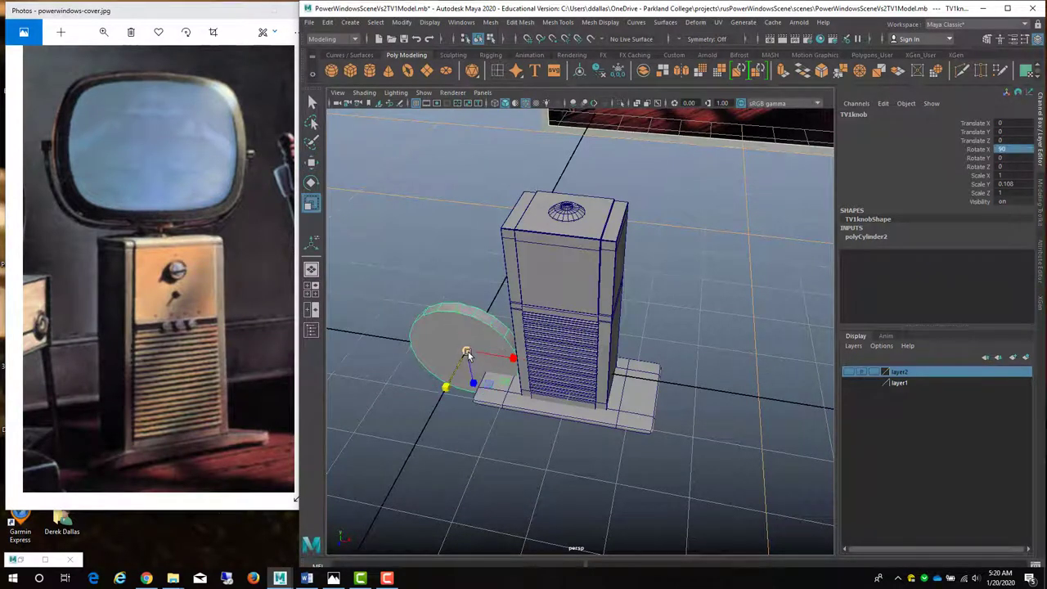
left_click_drag(465, 351, 411, 350)
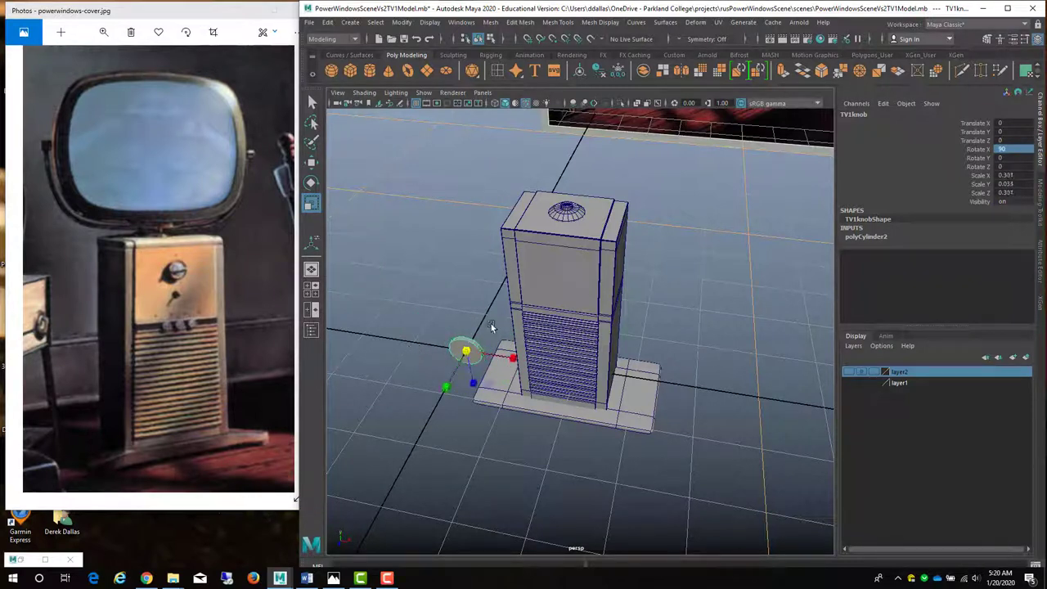
Move the knob onto the pedestal's upper front panel at about X 1.848, Y 2.382, Z 0.522
key("w")
left_click_drag(516, 359, 616, 386)
left_click_drag(552, 407, 545, 428)
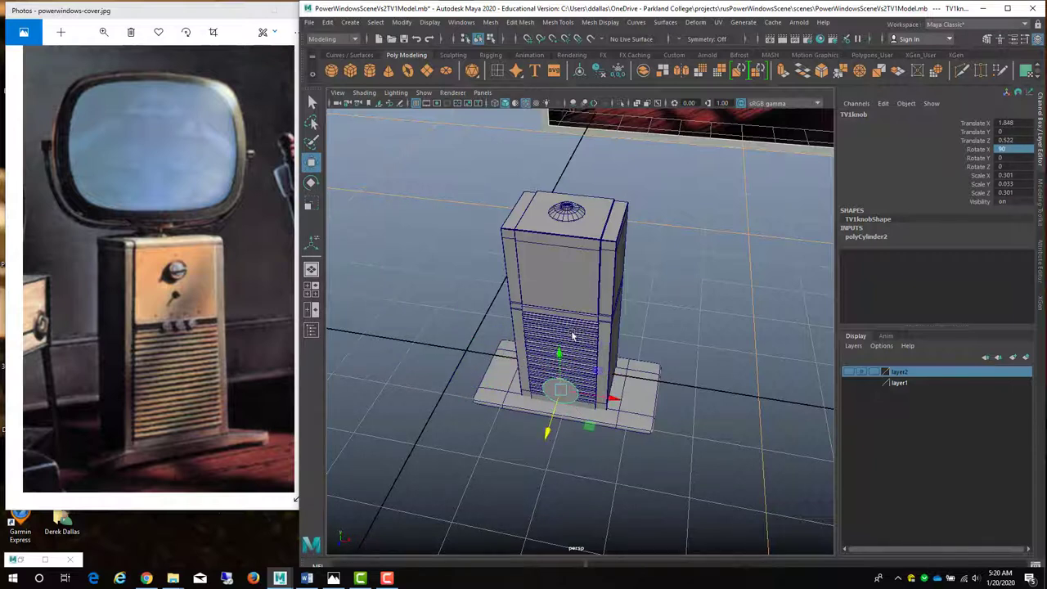
left_click_drag(561, 355, 556, 212)
Shrink the knob uniformly to an X scale of about 0.205 and pull it forward from the panel to Z about 0.58
key("r")
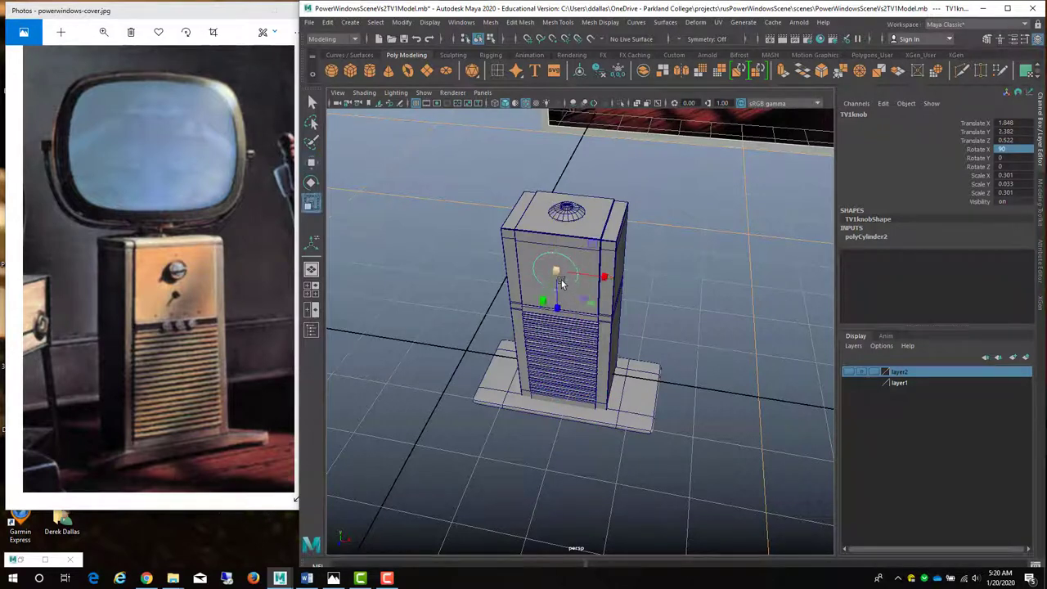
left_click_drag(556, 273, 535, 296)
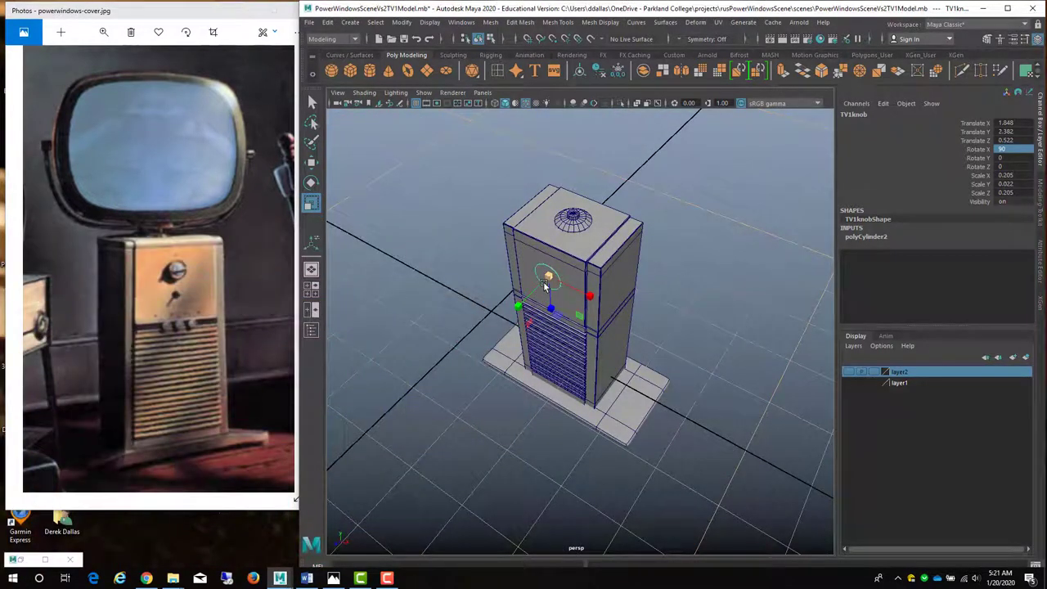
key("w")
left_click_drag(515, 309, 515, 311)
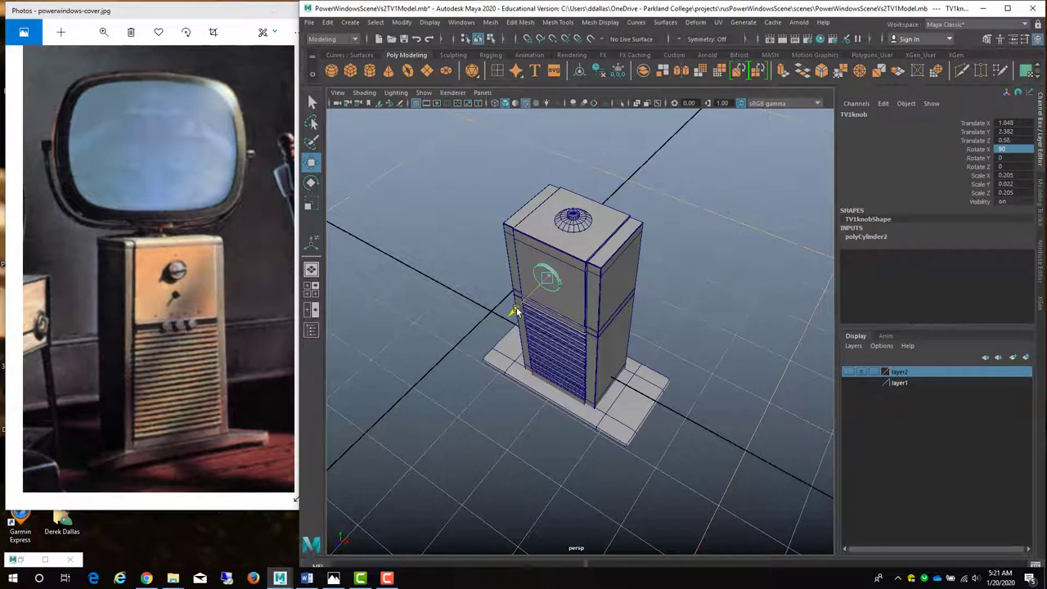
Move the knob over the upper dial in the front-view reference image at about X -0.097, Y 2.444, shrinking its X scale to about 0.162
left_click_drag(575, 361, 573, 319, "alt")
key("space")
key("space")
scroll(571, 317, "up", 4)
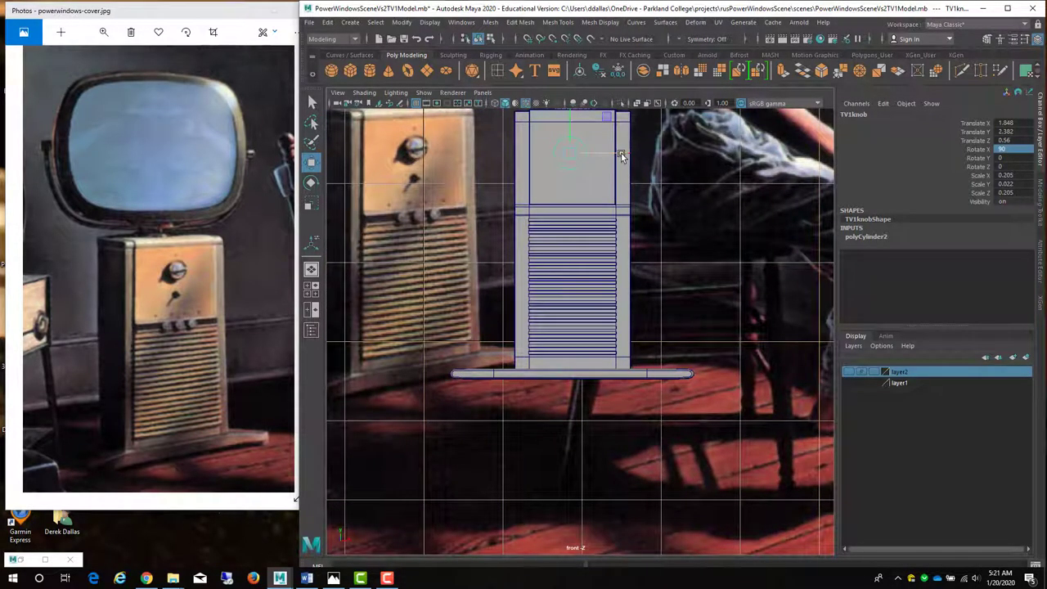
left_click_drag(621, 153, 421, 161)
key("r")
key("w")
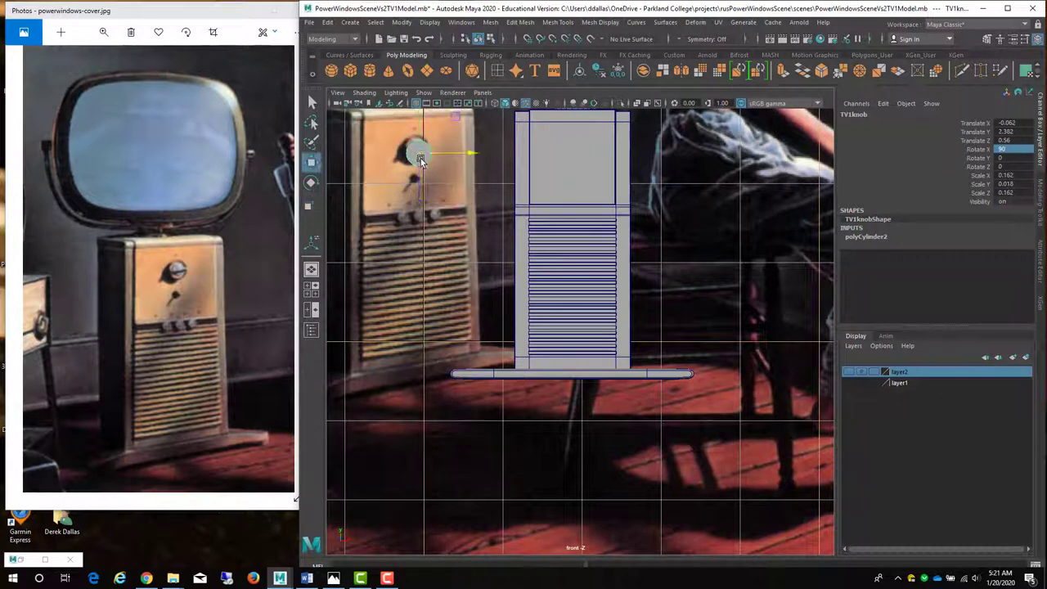
key("4")
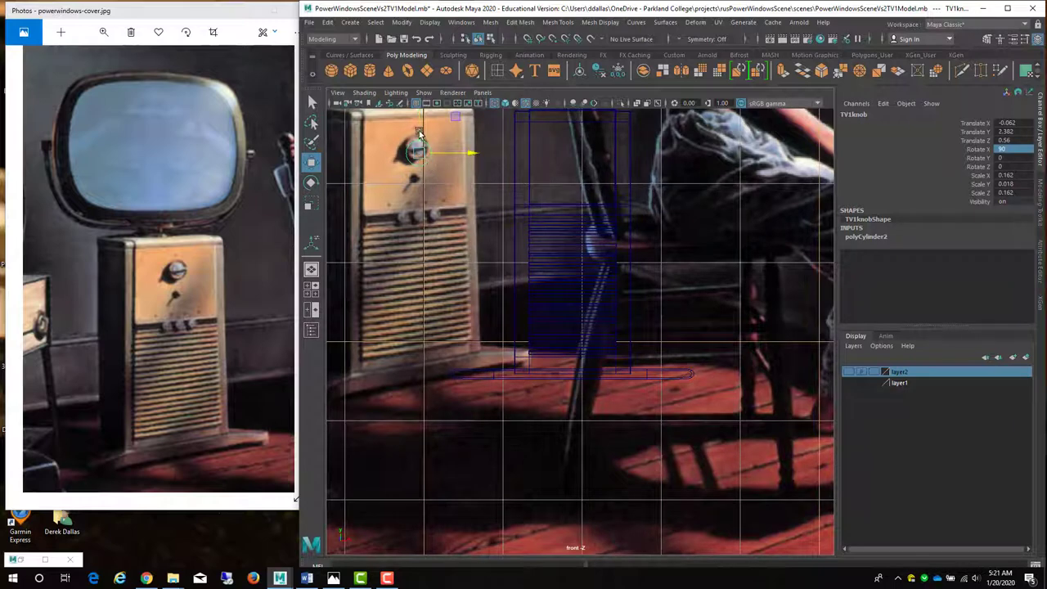
left_click_drag(420, 134, 465, 147)
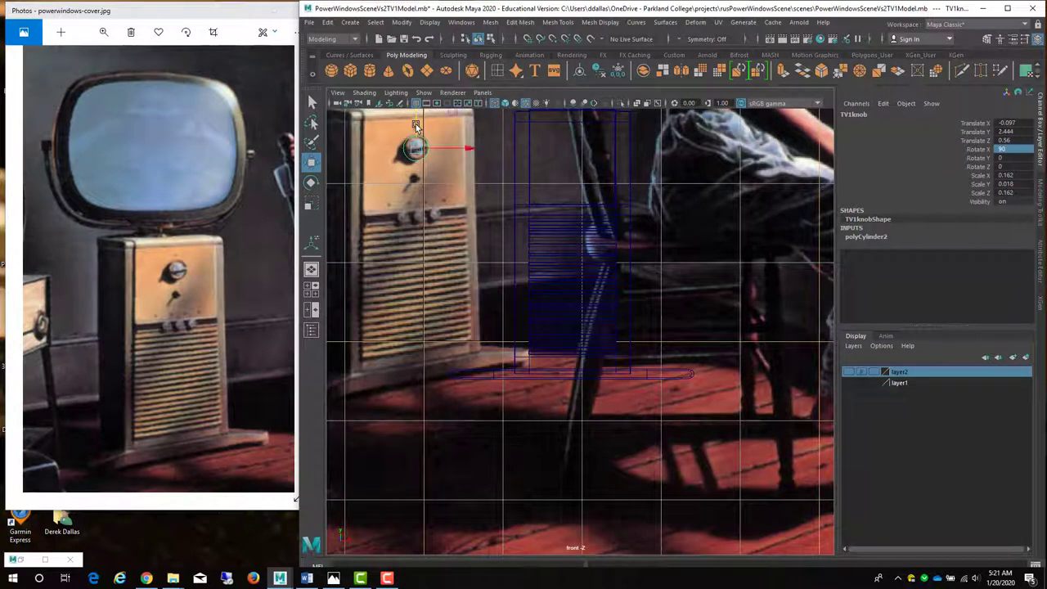
Shrink the knob uniformly to an X scale of about 0.142 to match the pictured dial
key("r")
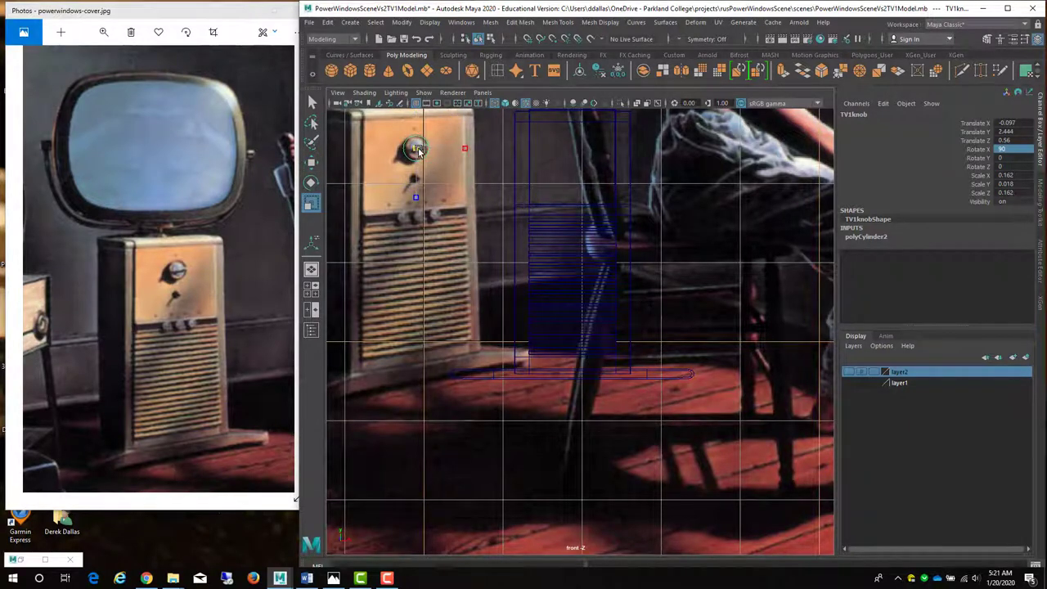
left_click_drag(416, 149, 414, 151)
left_click_drag(415, 151, 418, 152)
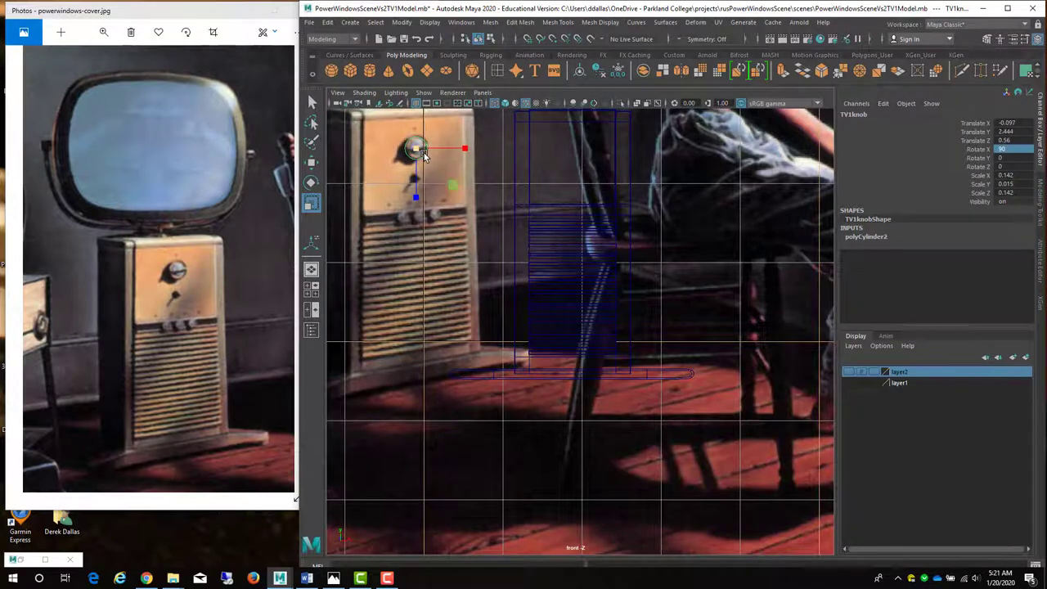
Extrude the loop of side faces around the knob's edge outward with a local Z translation of about 0.008
key("space")
key("space")
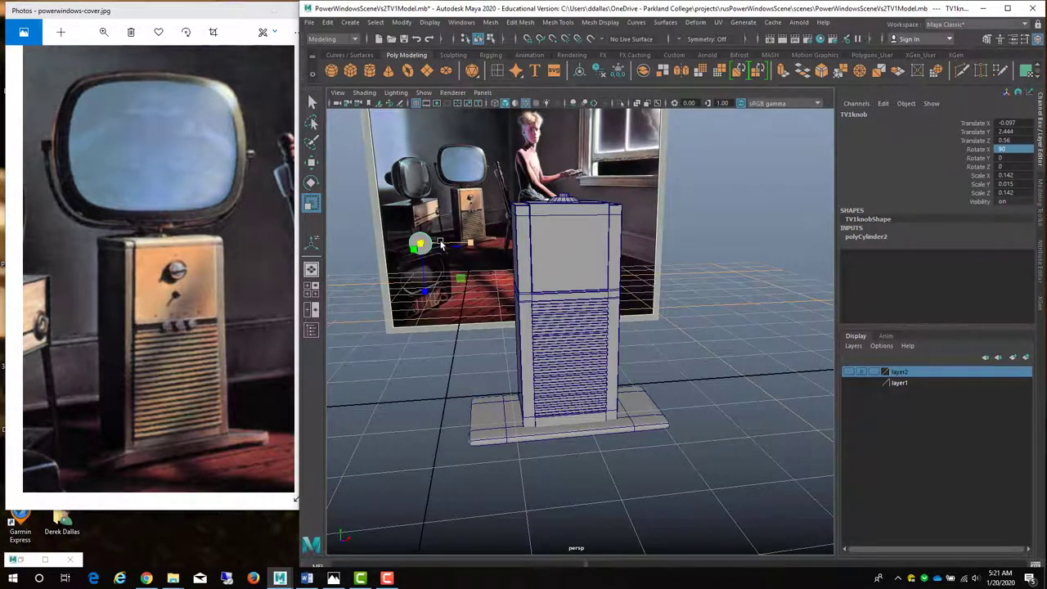
key("f")
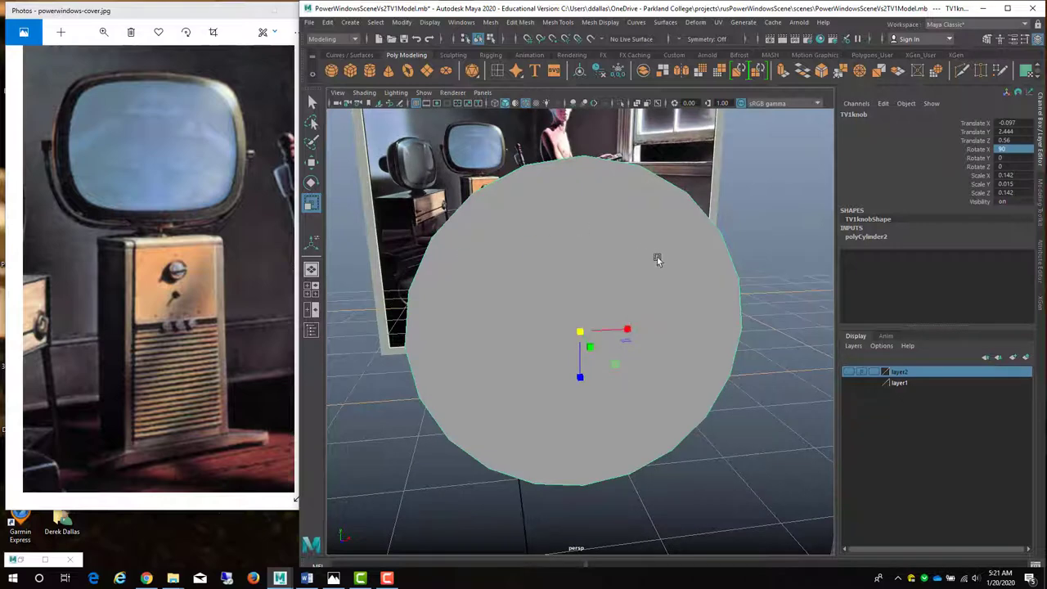
left_click_drag(657, 259, 552, 274, "alt")
right_click(630, 251)
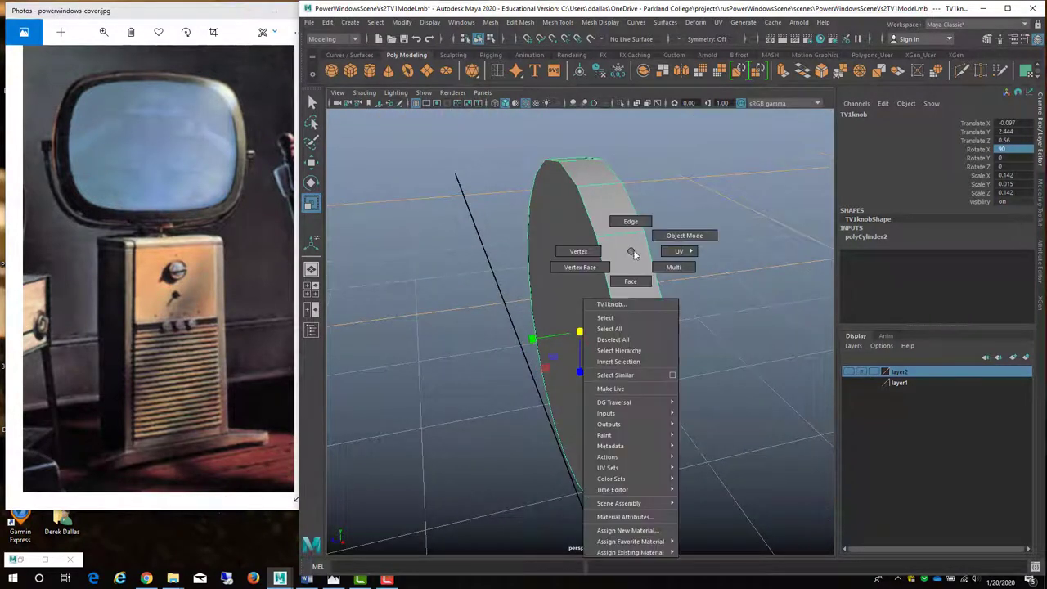
left_click(630, 281)
left_click(614, 215)
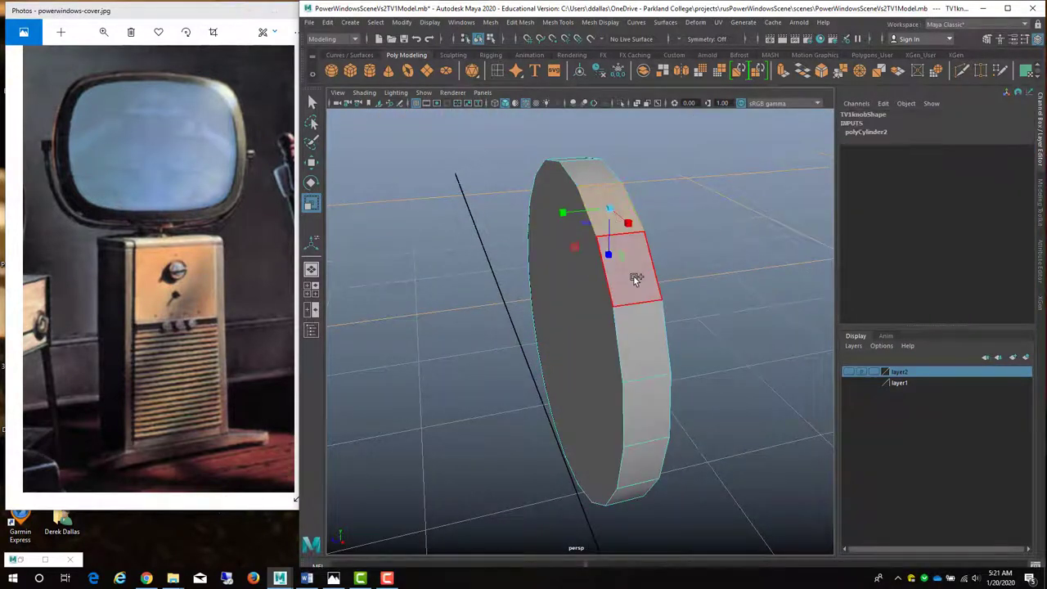
double_click(636, 279)
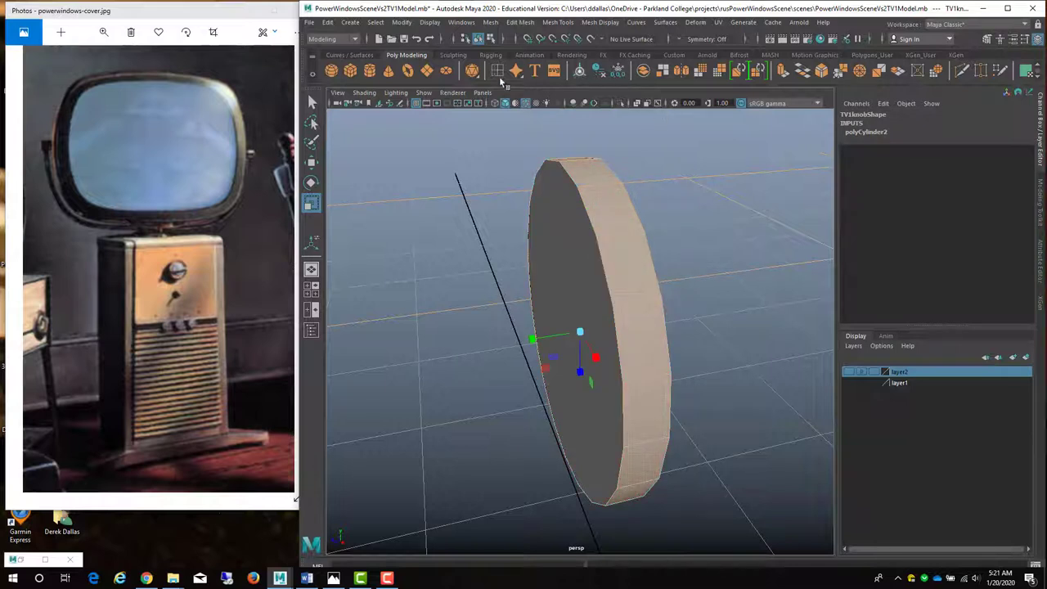
left_click(782, 72)
left_click_drag(695, 332, 663, 311, "alt")
left_click_drag(589, 289, 607, 275, "alt")
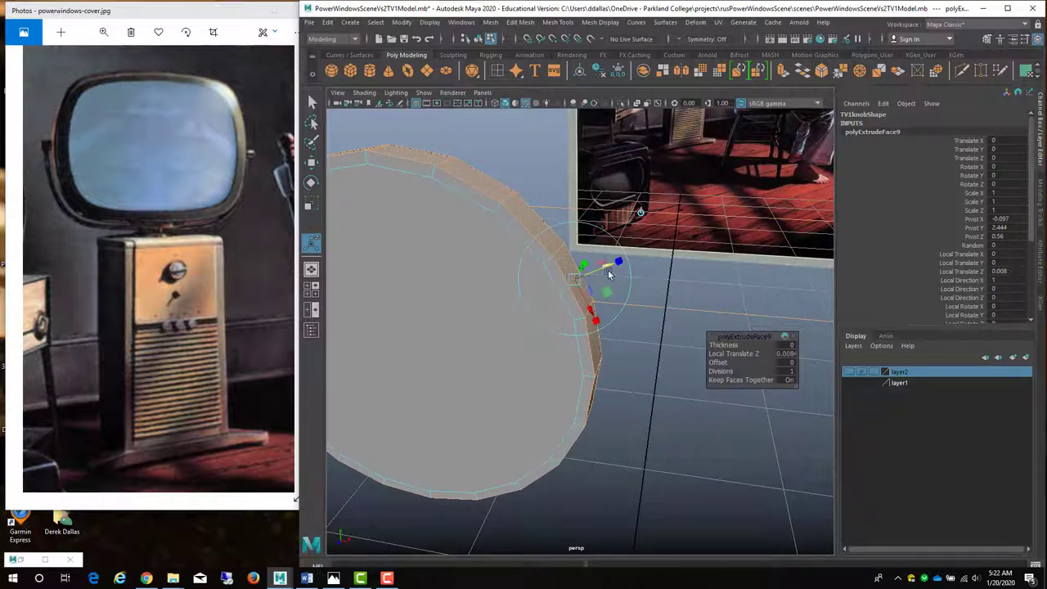
left_click_drag(608, 272, 603, 265)
Extrude the ring of front rim faces forward with a local Z translation of about 0.009, and check the smoothed preview
left_click(518, 232)
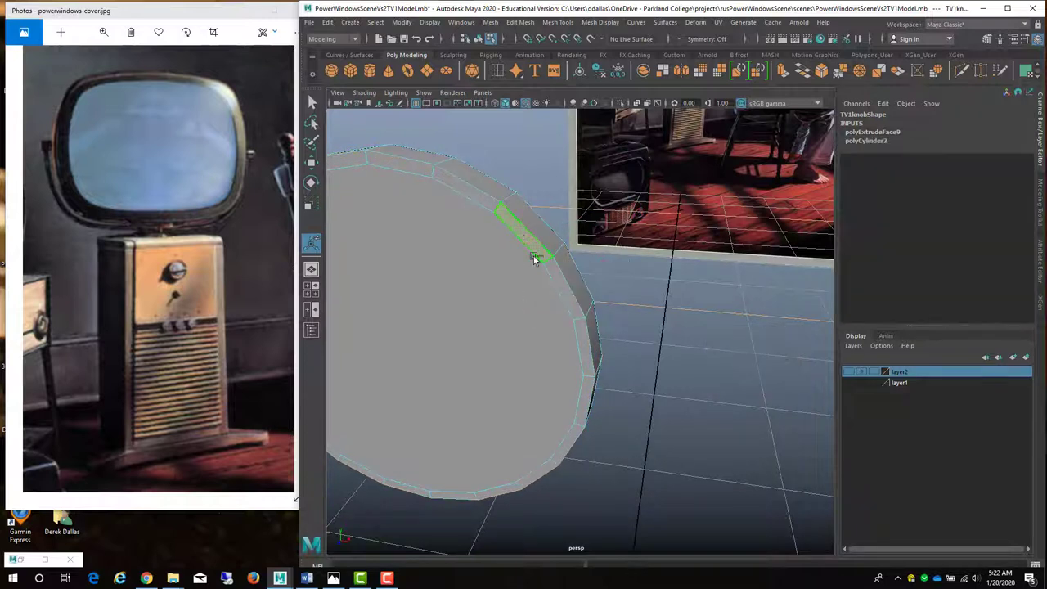
double_click(558, 273, "shift")
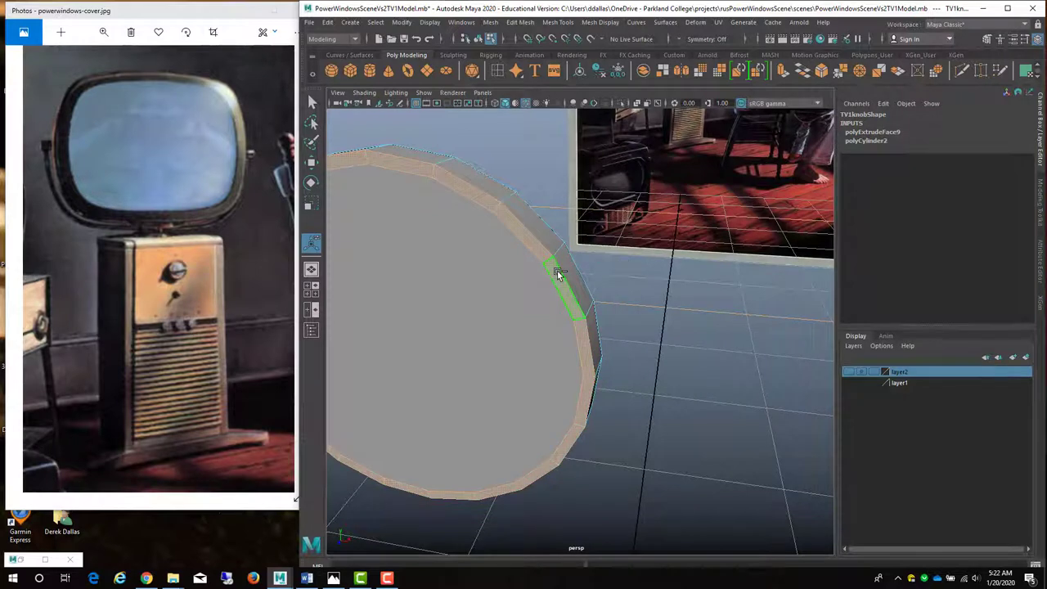
key("ctrl+e")
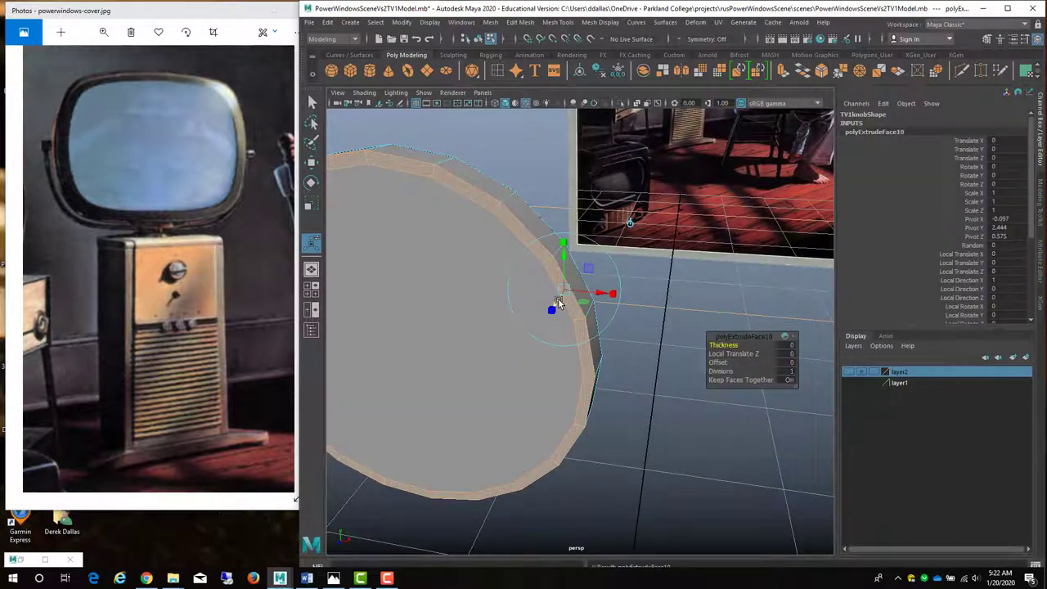
left_click_drag(557, 303, 589, 275)
key("space")
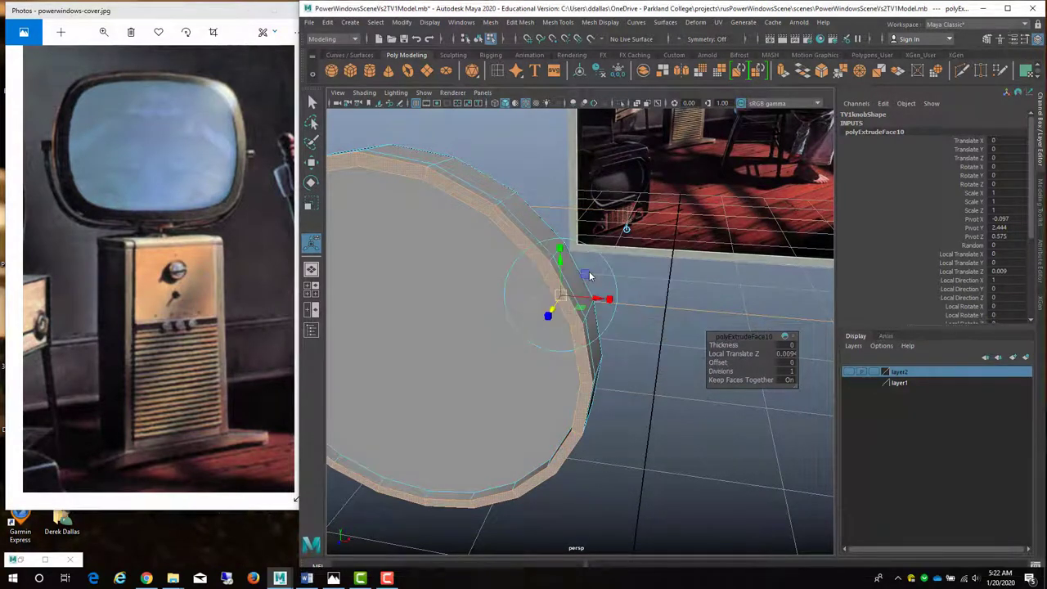
left_click(547, 177)
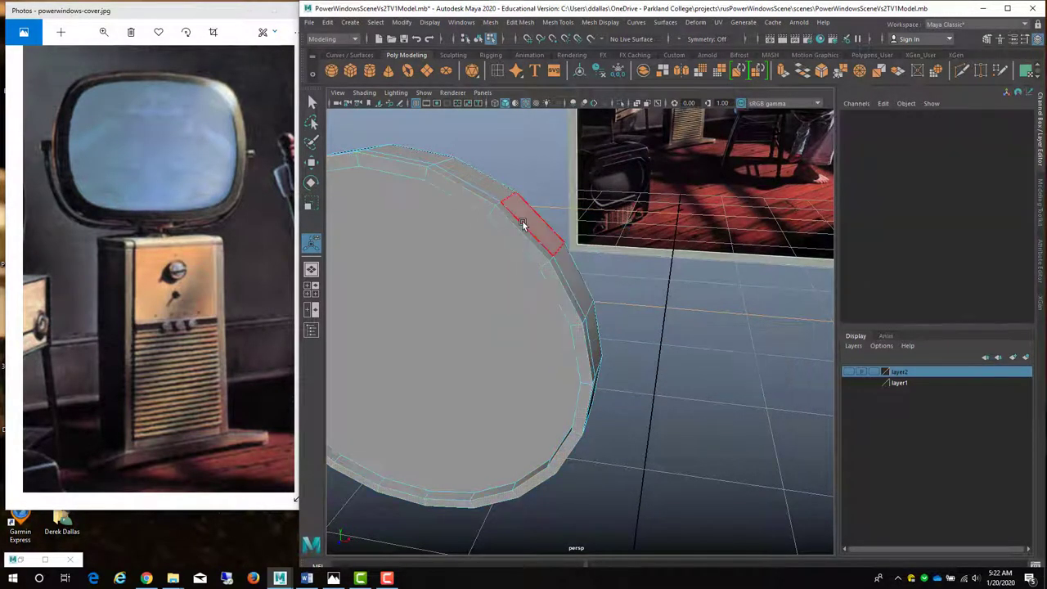
key("3")
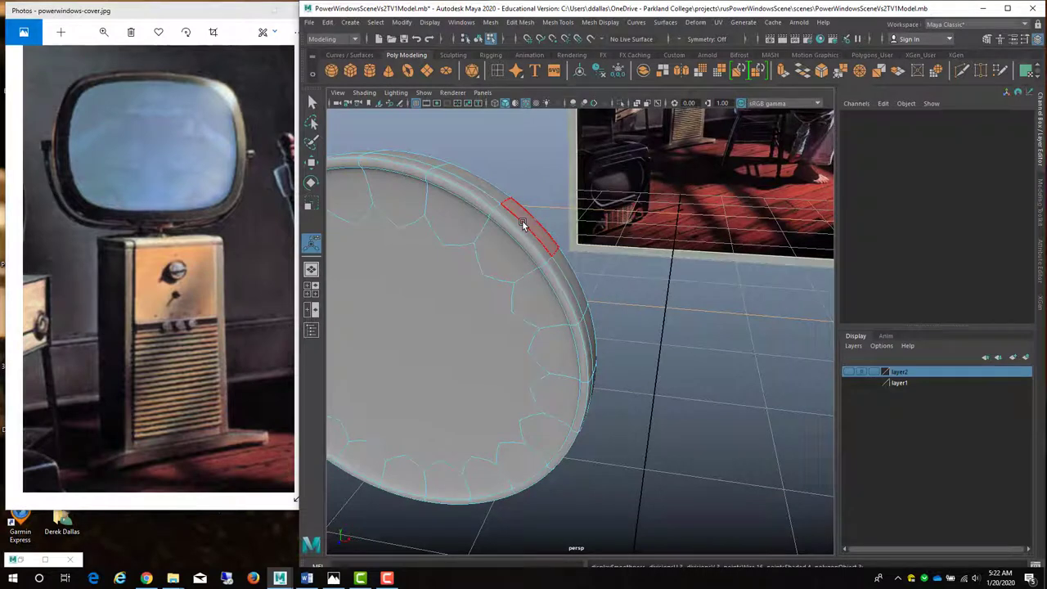
key("1")
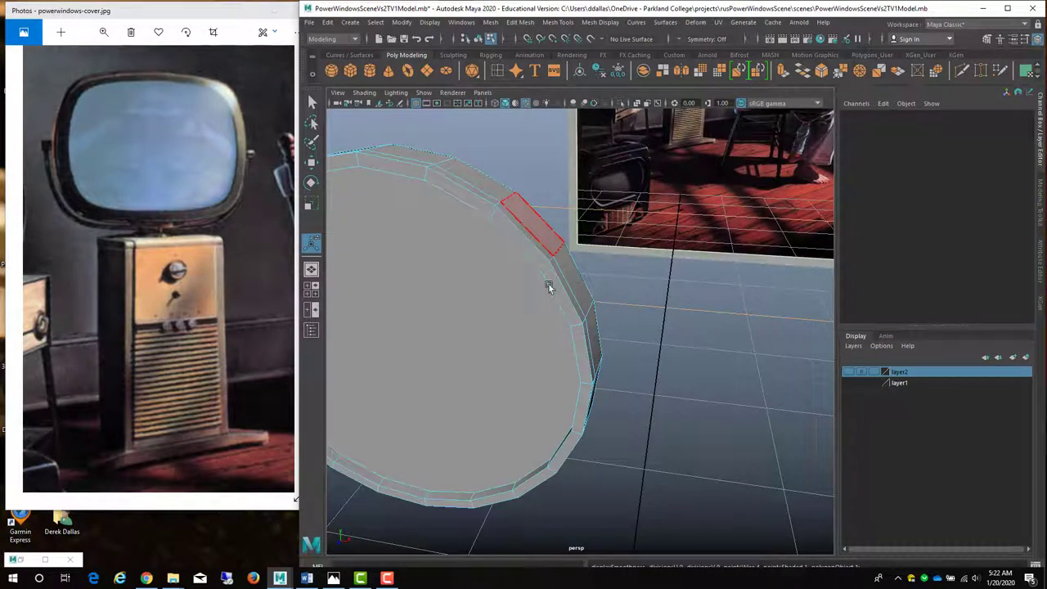
Delete the knob's back cap face and the ring of faces surrounding it
left_click_drag(559, 337, 610, 271, "alt")
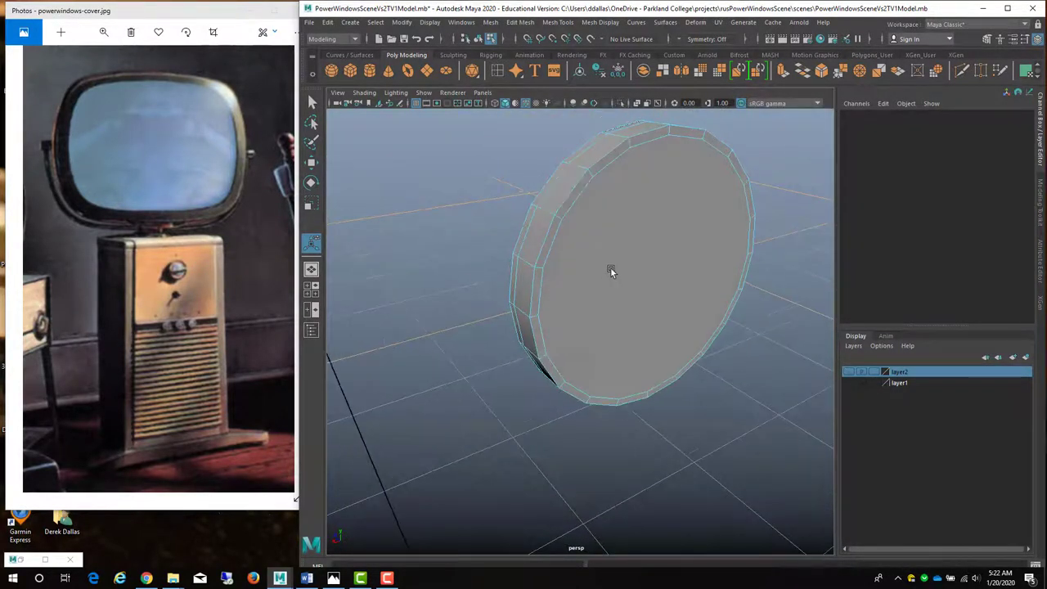
right_click(659, 250)
right_click_drag(659, 250, 657, 264)
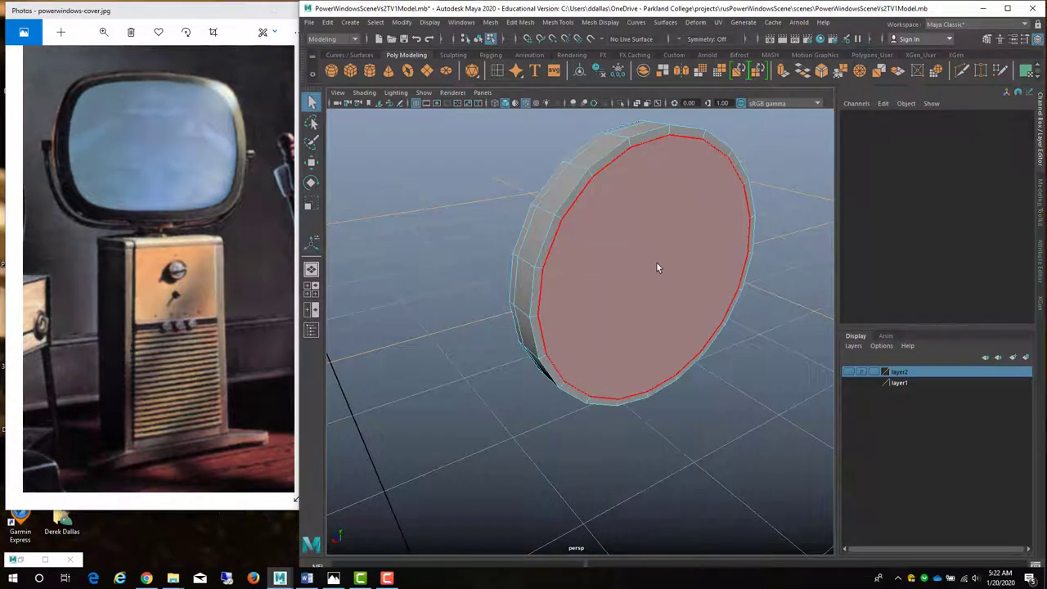
left_click(604, 161, "shift")
double_click(643, 136, "shift")
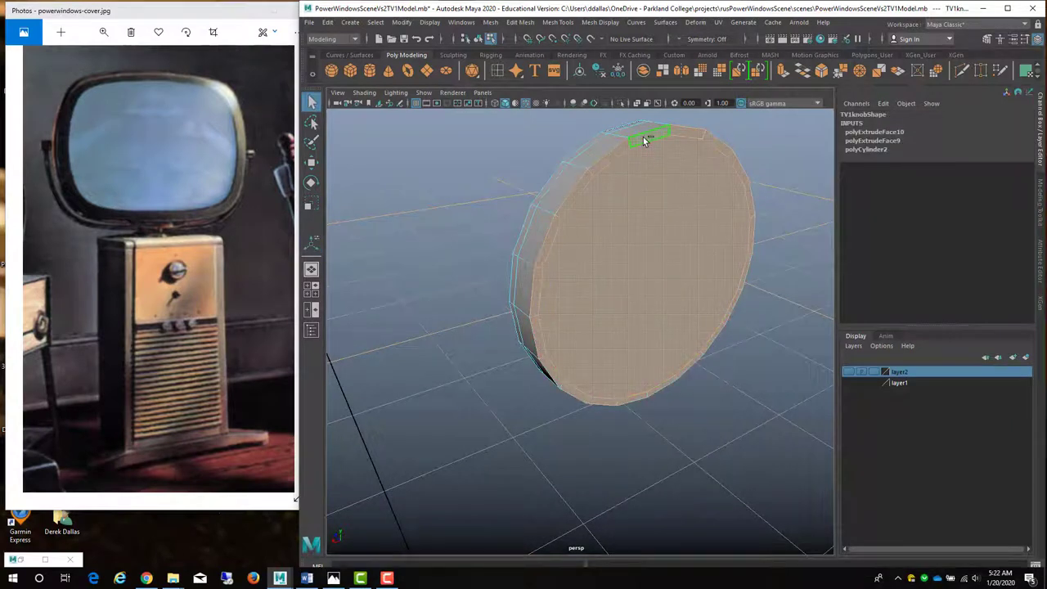
key("Delete")
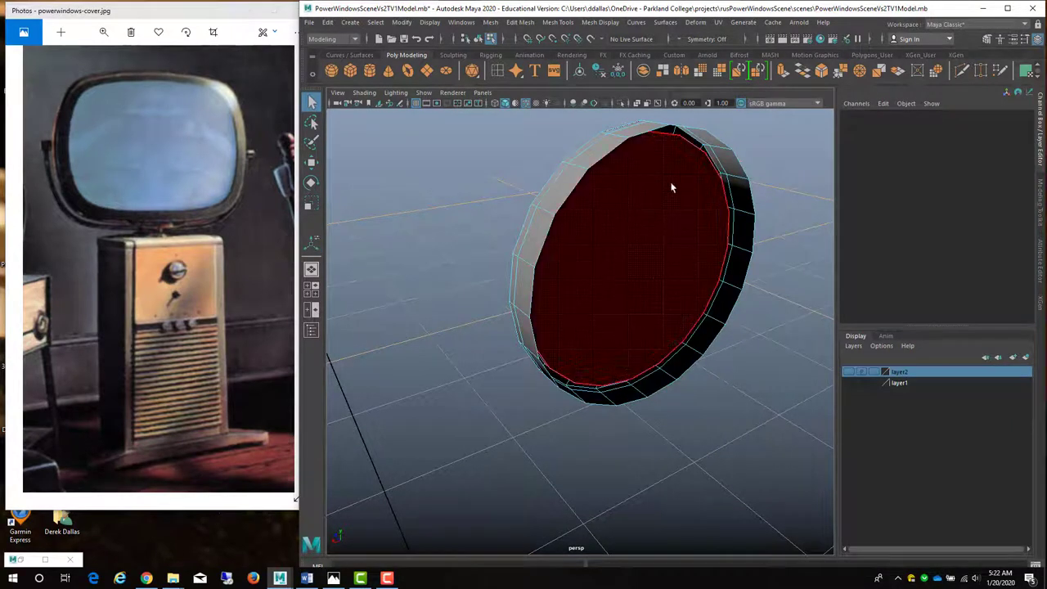
Examine the open-backed knob in smooth preview from the back and the front, and return to the unsmoothed display
key("3")
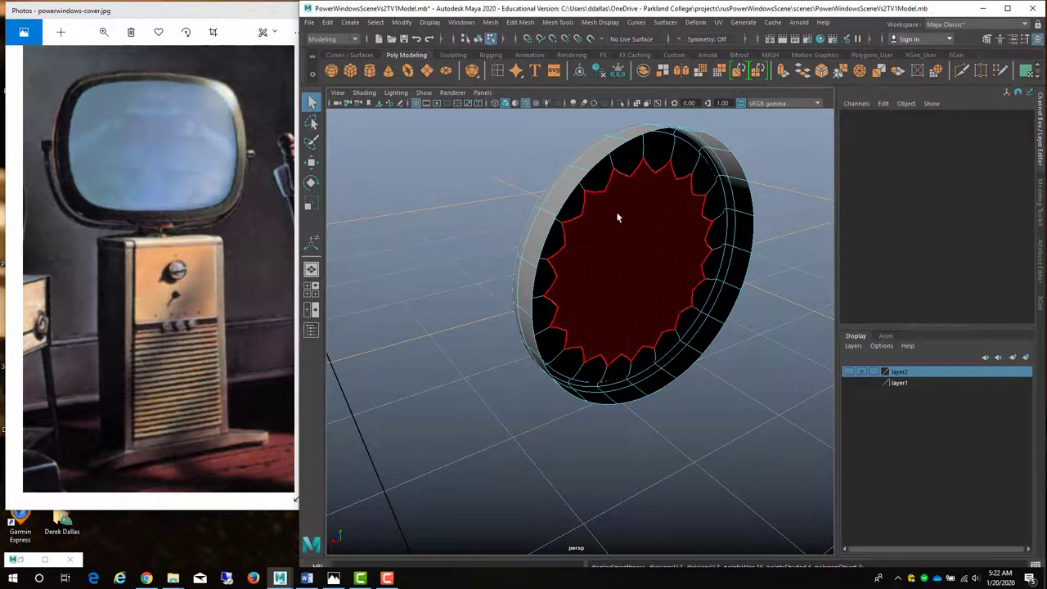
left_click_drag(616, 215, 760, 241, "alt")
middle_click_drag(512, 306, 634, 302, "alt")
left_click_drag(633, 302, 647, 307, "alt")
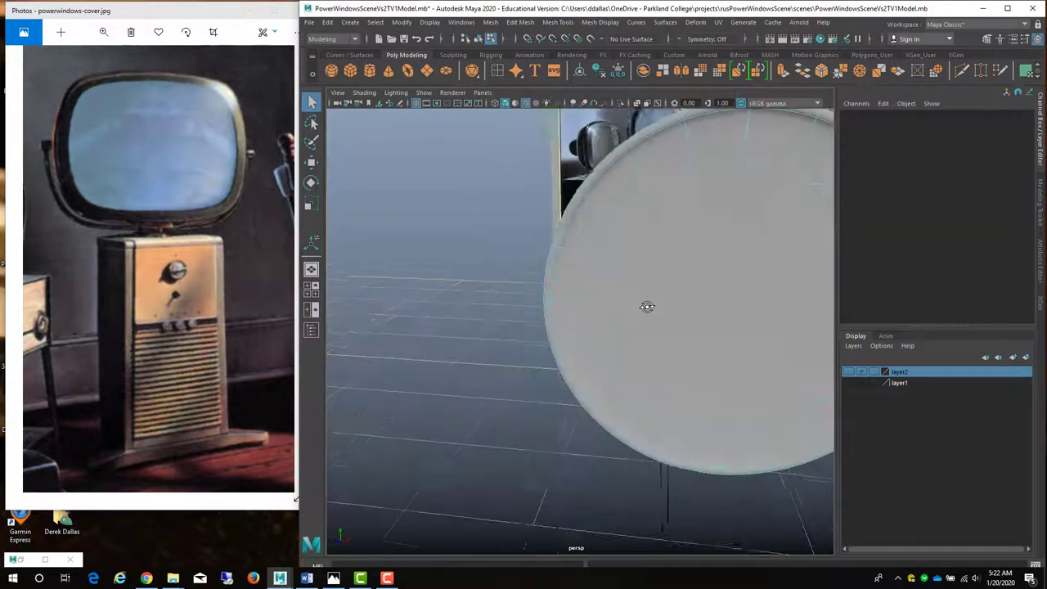
middle_click_drag(647, 307, 532, 325, "alt")
left_click_drag(556, 325, 584, 324, "alt")
middle_click_drag(584, 325, 595, 300, "alt")
key("1")
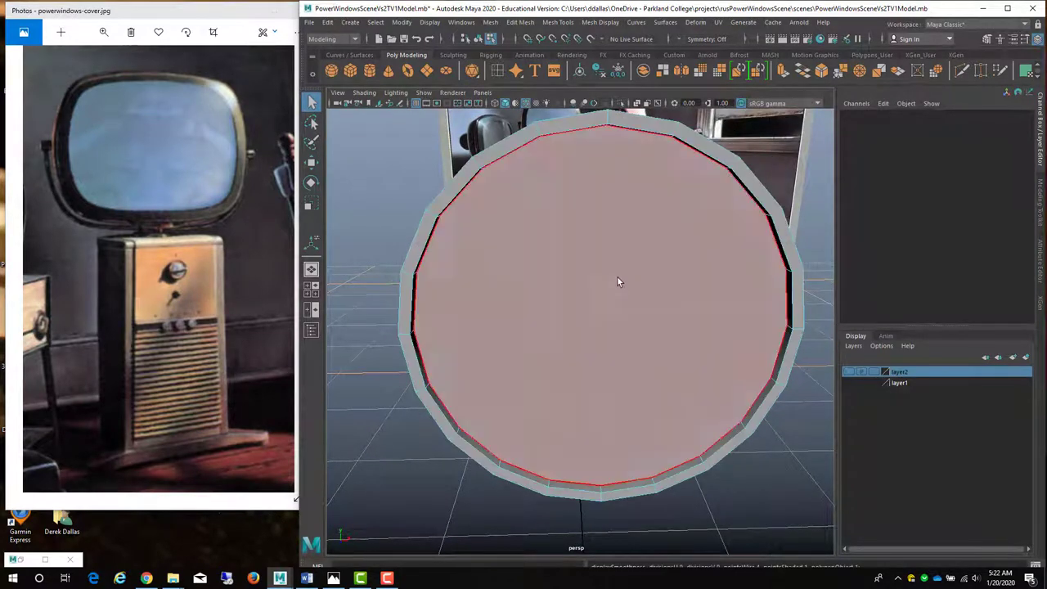
Extrude the knob's front center face and scale it inward uniformly to about 0.733
right_click(617, 276)
left_click(616, 275)
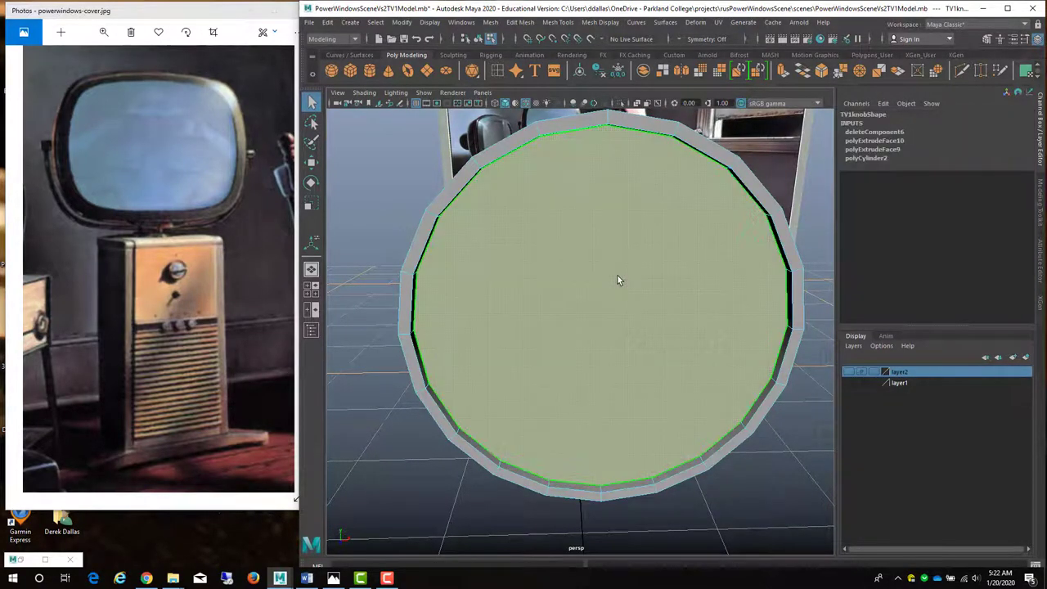
key("F11")
left_click(782, 70)
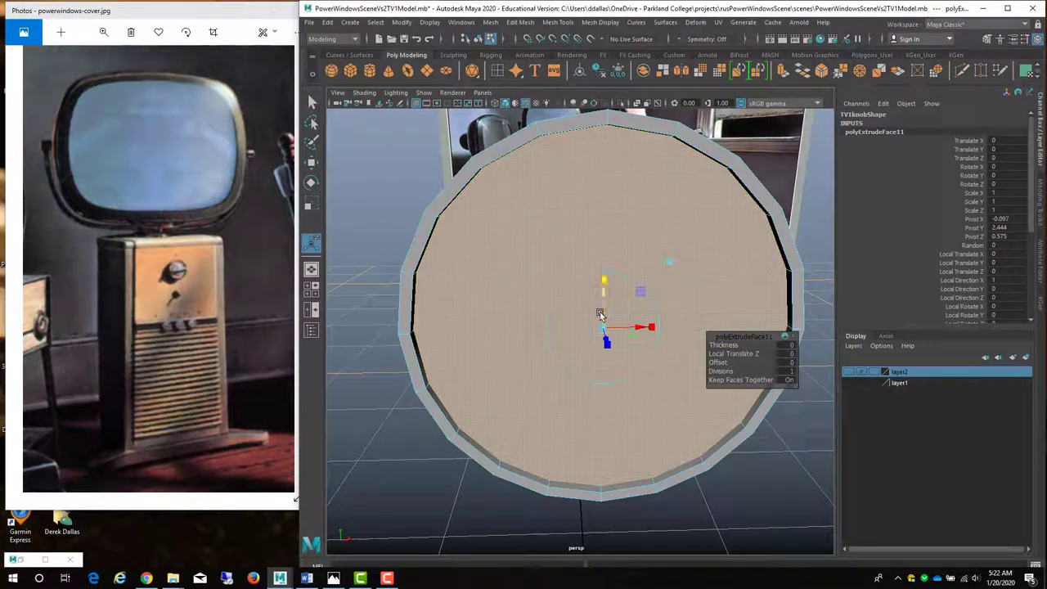
left_click_drag(602, 321, 593, 326)
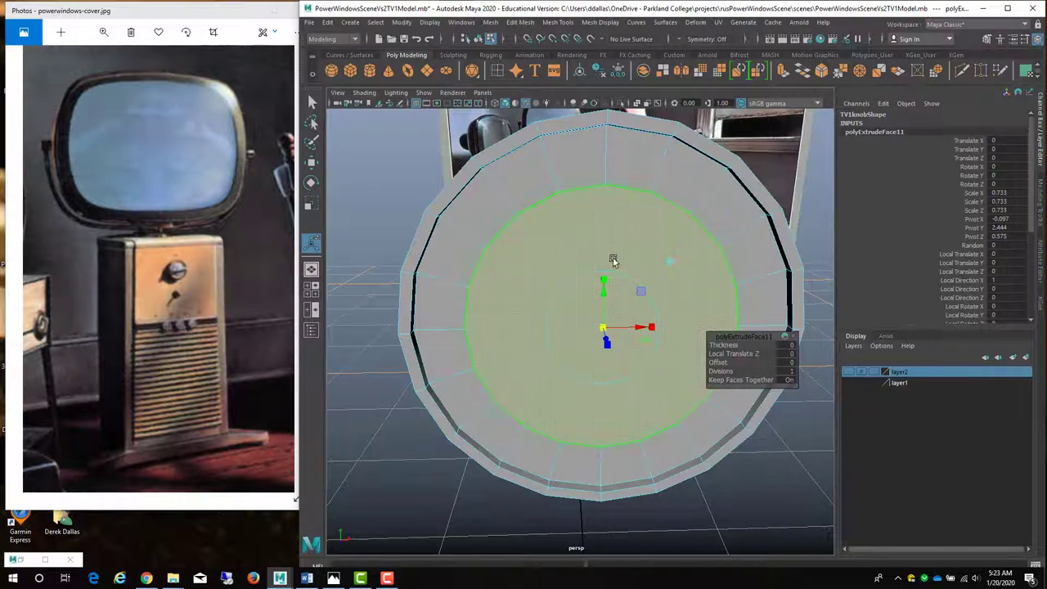
Extrude the inset front face forward by about 0.018 and again by about 0.003 to form a raised center disc
key("ctrl+e")
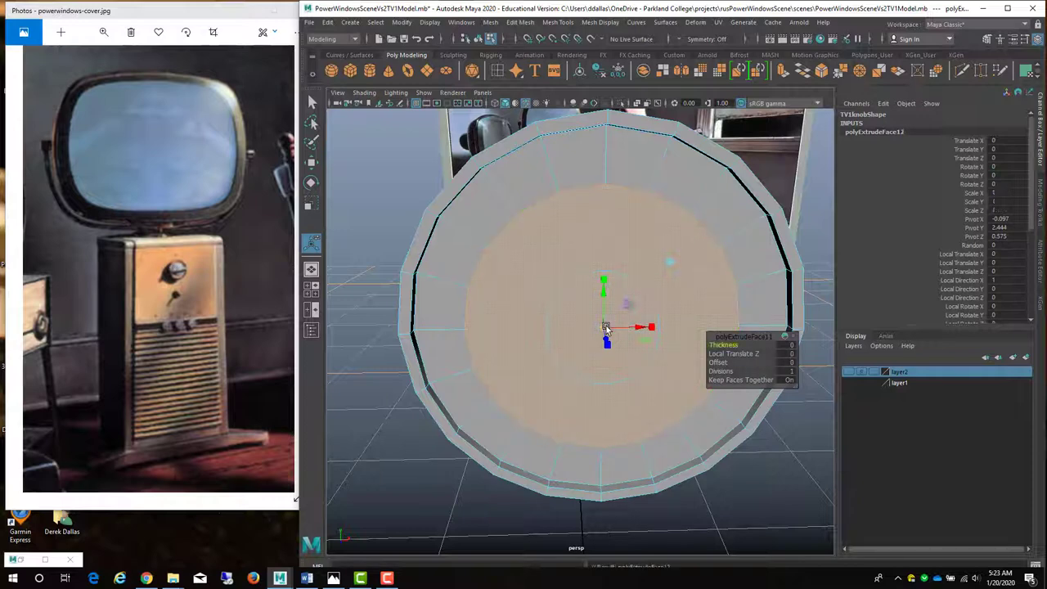
left_click_drag(612, 339, 484, 344, "alt")
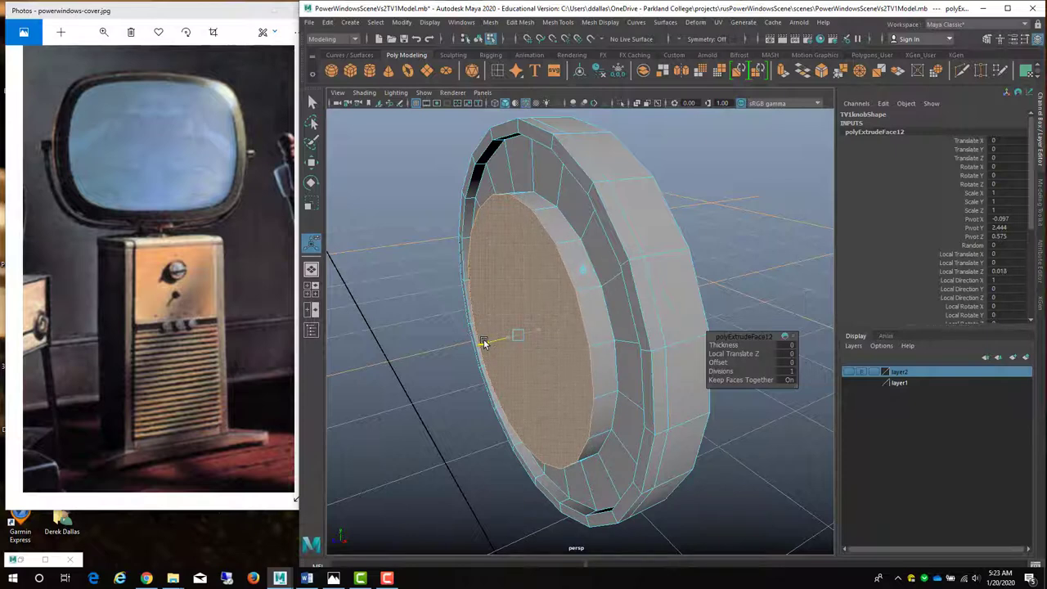
key("ctrl+e")
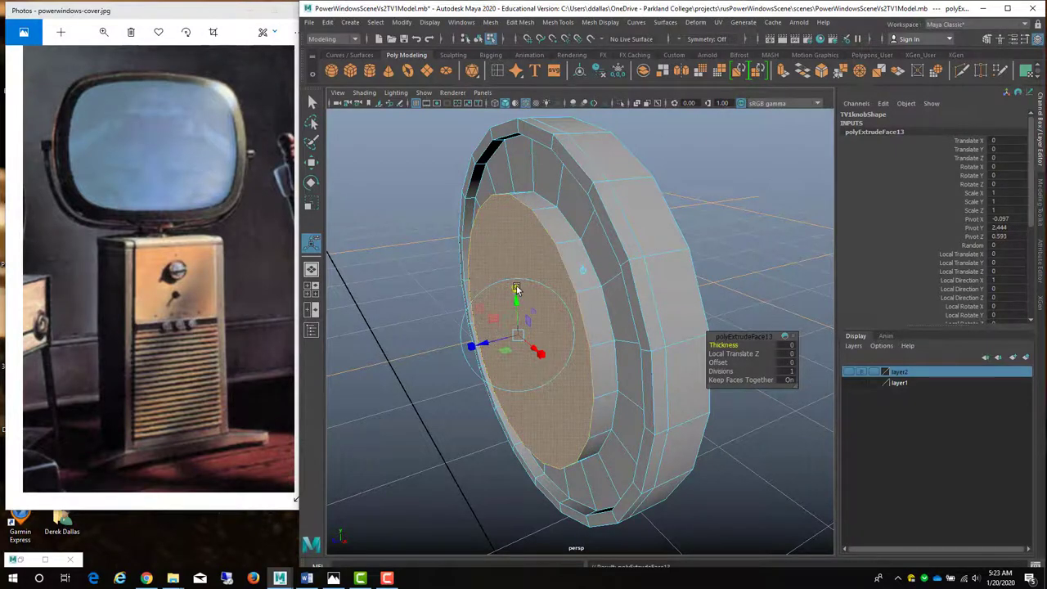
left_click(517, 287)
left_click_drag(519, 333, 597, 310)
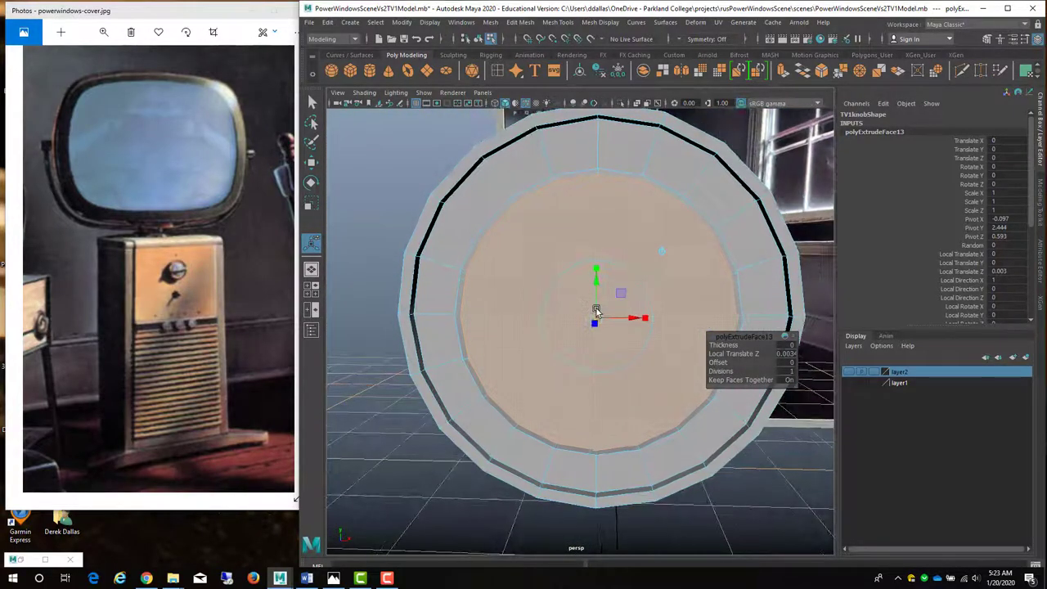
right_click_drag(596, 308, 532, 316, "alt")
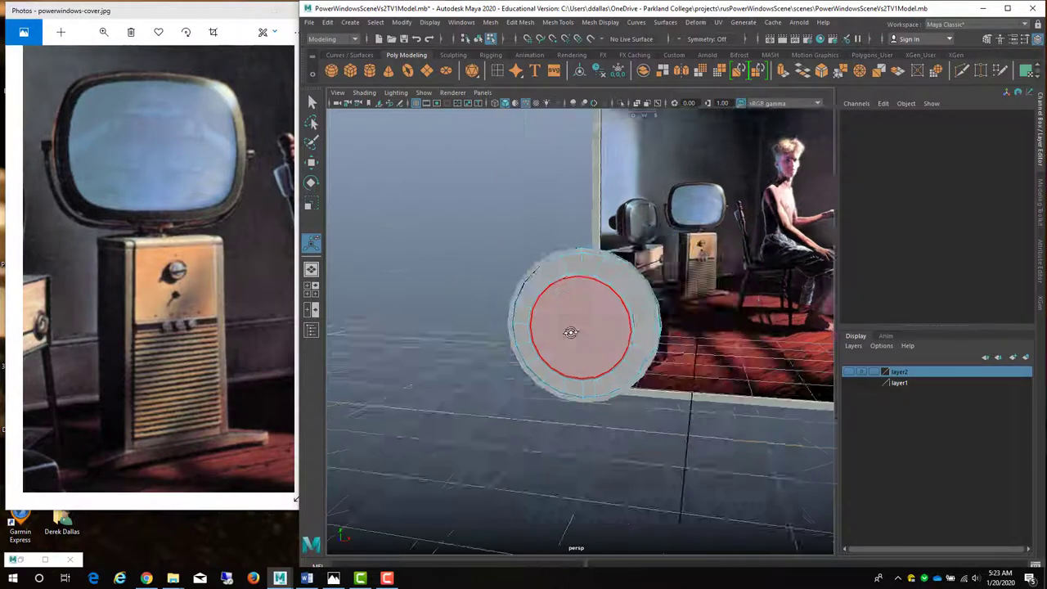
left_click_drag(566, 327, 598, 336, "alt")
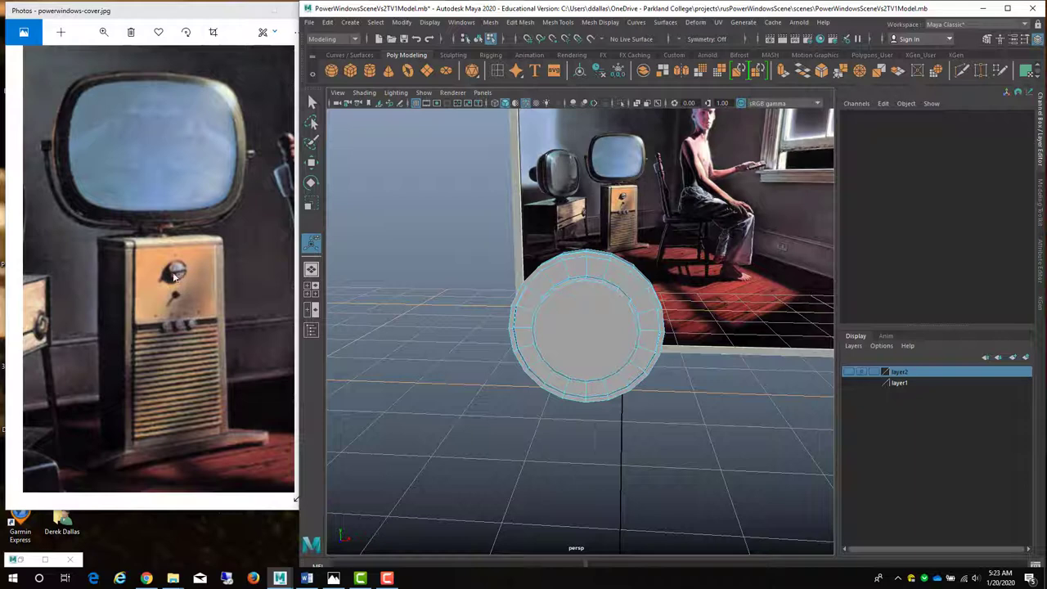
Create a polygon cube and rename it TV1KNobCrossBar
left_click(350, 22)
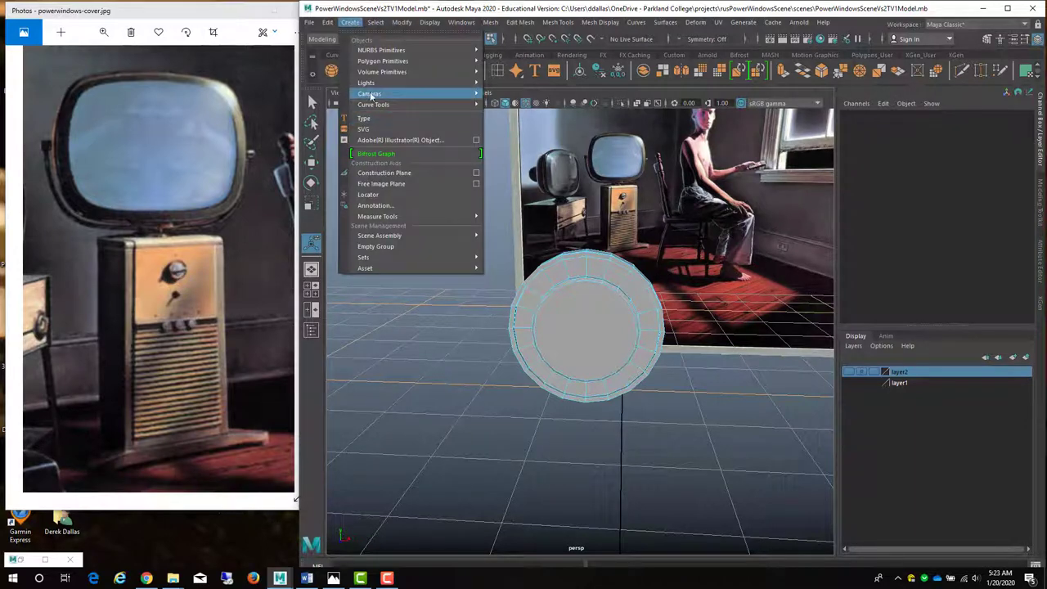
mouse_move(370, 61)
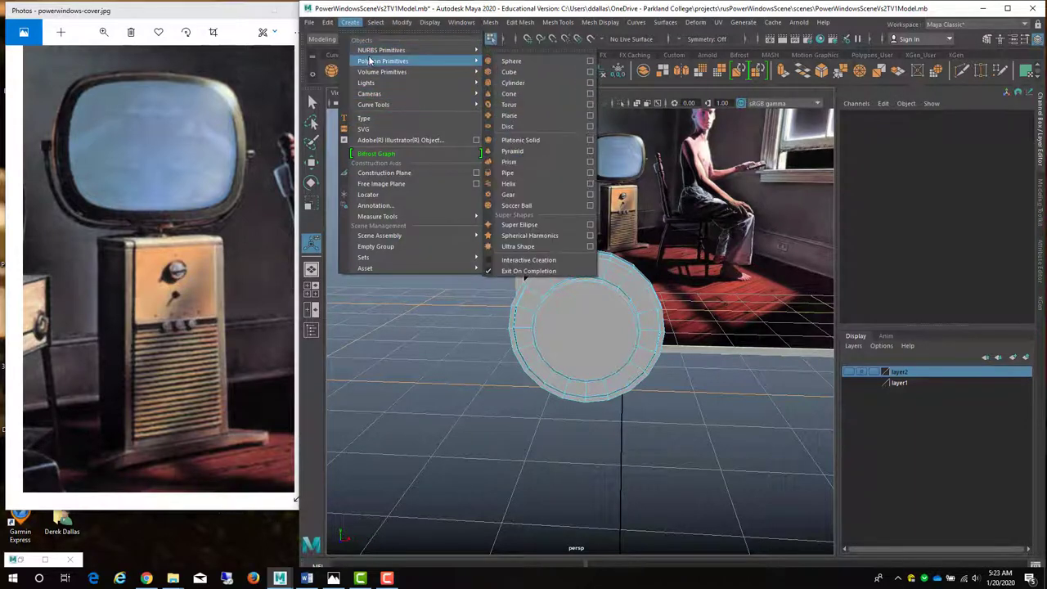
left_click(509, 72)
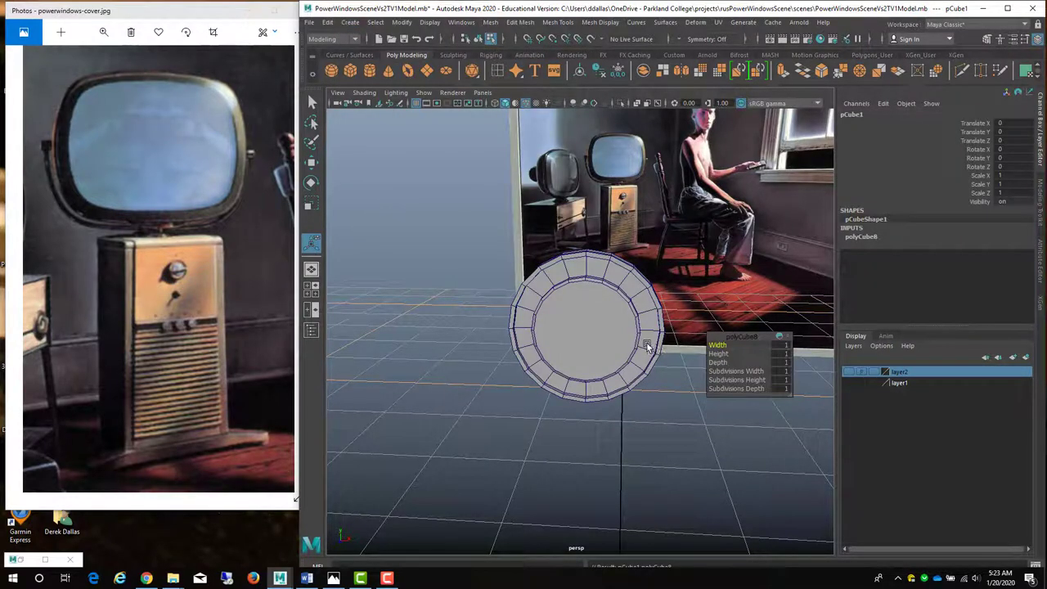
key("w")
scroll(643, 346, "down", 6)
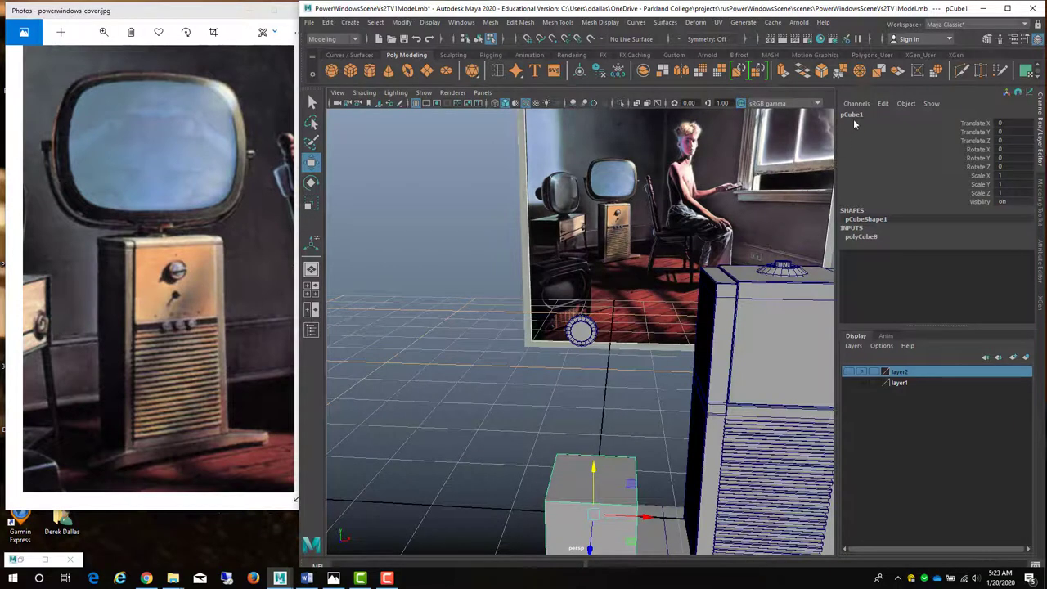
double_click(852, 115)
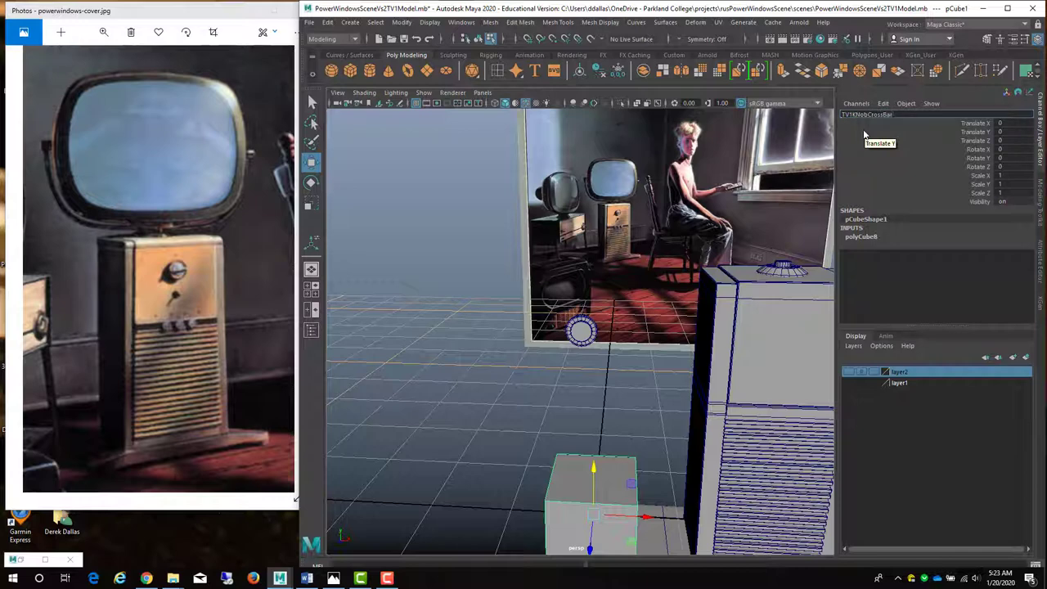
key("Return")
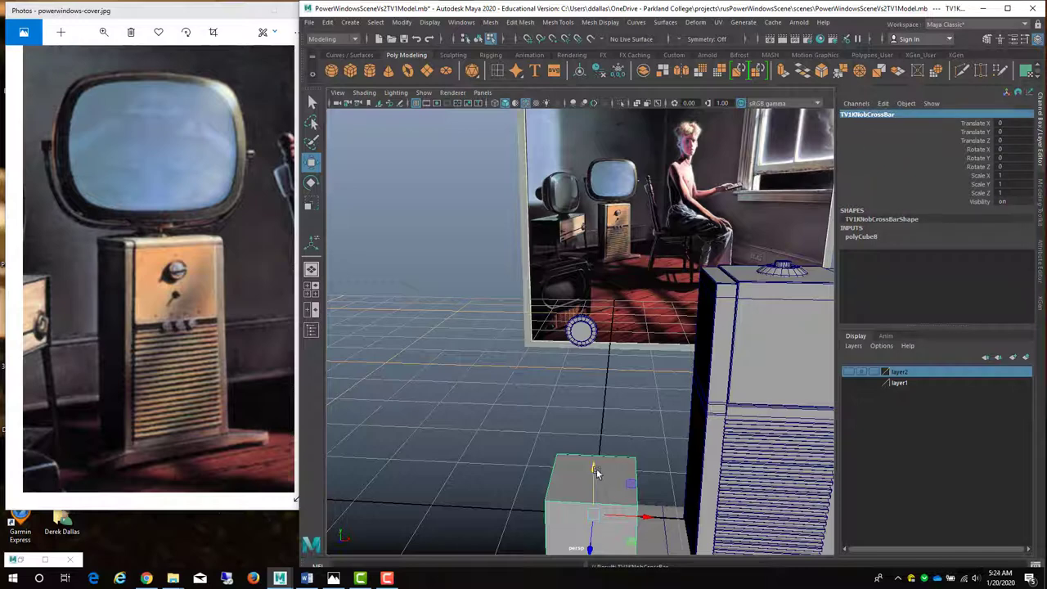
Position the crossbar cube over the knob in the front view, at about X -0.086 and Y 2.403
key("space")
key("space")
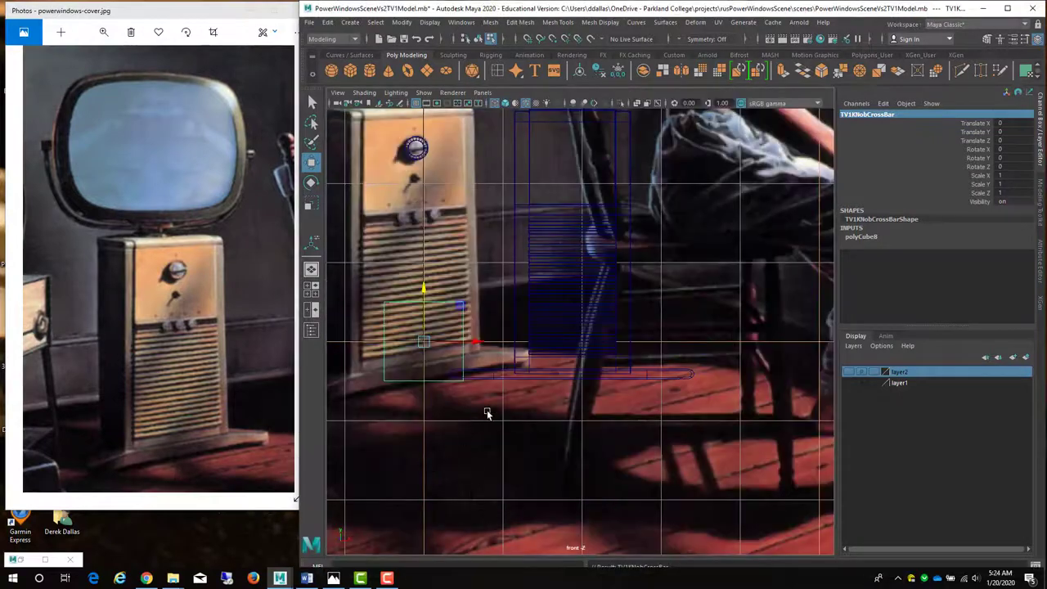
scroll(550, 336, "down", 3)
scroll(544, 327, "up", 3)
scroll(544, 327, "down", 1)
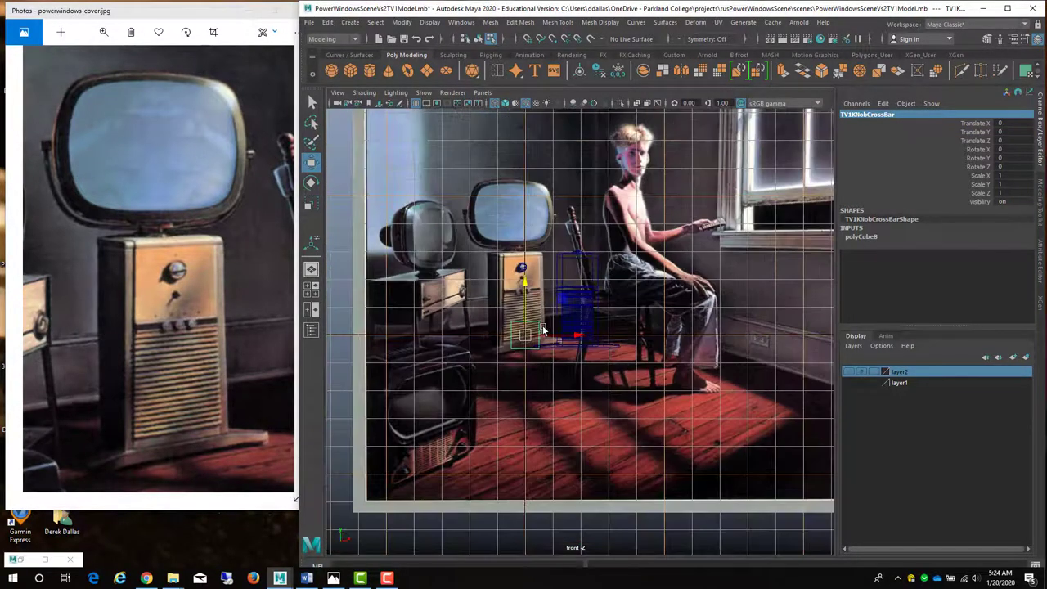
left_click_drag(525, 282, 532, 202)
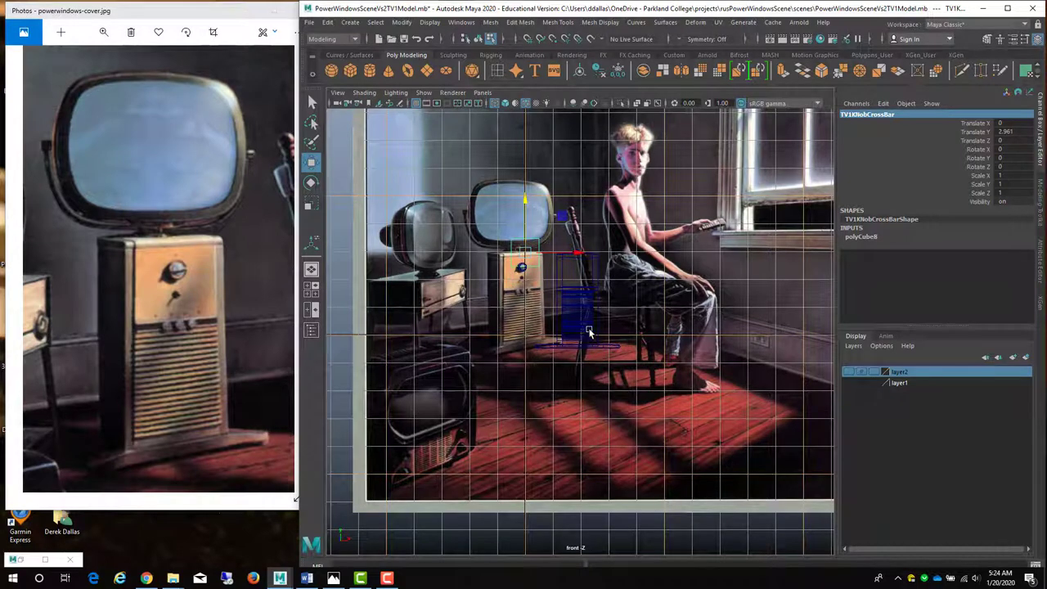
scroll(589, 331, "up", 5)
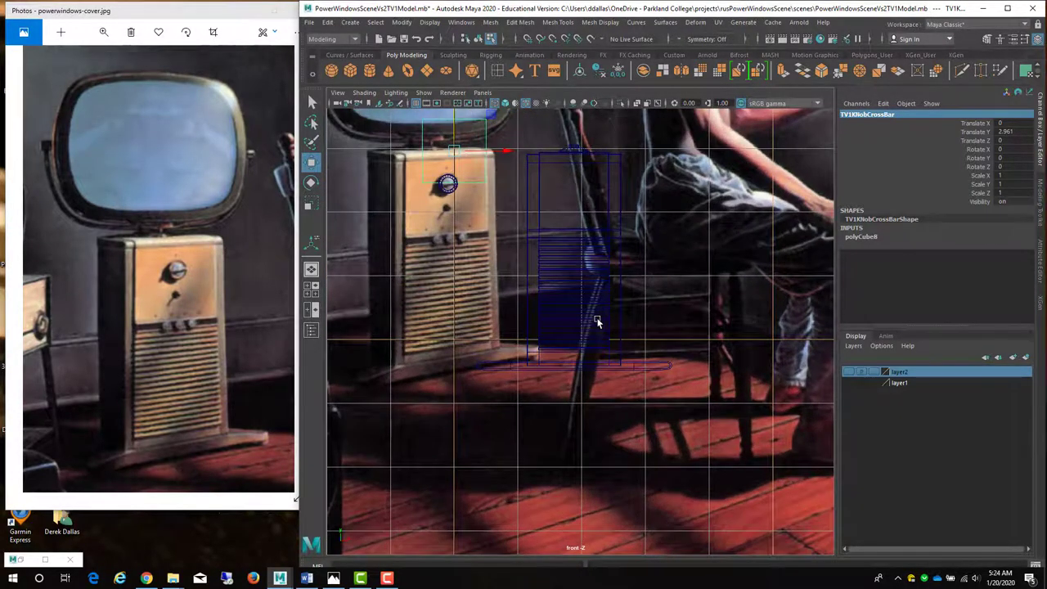
scroll(597, 321, "down", 6)
mouse_move(588, 266)
left_mouse_down()
mouse_move(635, 262)
mouse_move(587, 278)
left_mouse_up()
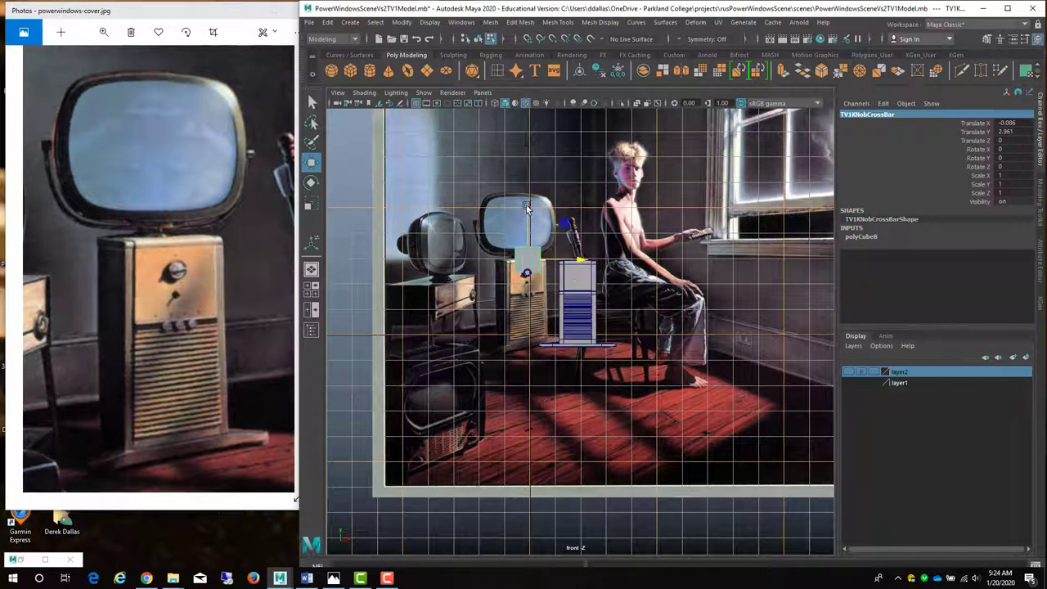
left_click_drag(527, 208, 529, 221)
key("f")
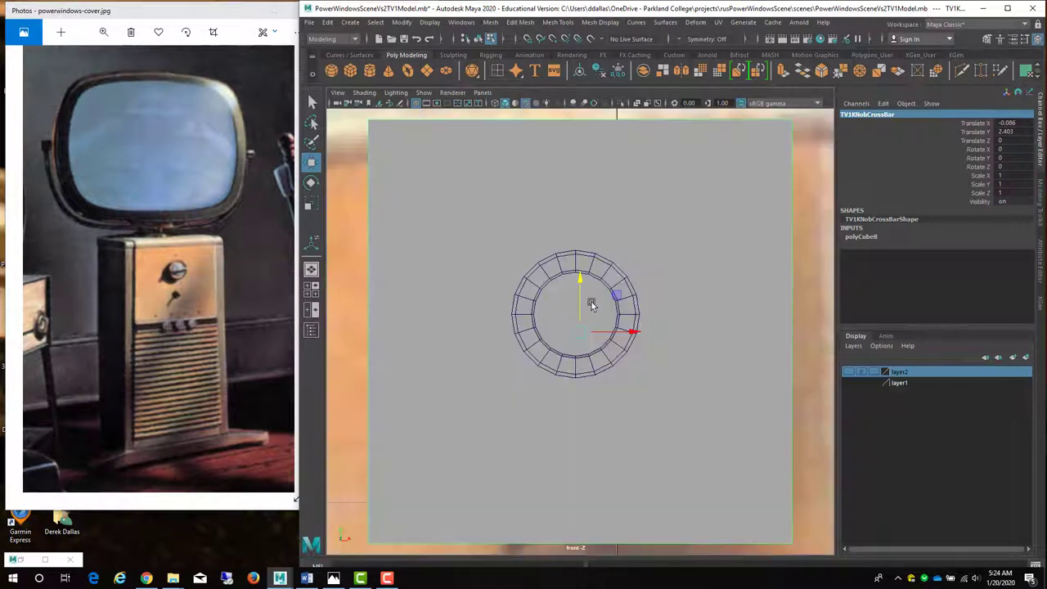
Flatten the crossbar cube to a Y scale of about 0.044 and raise it to about Y 2.444 at the knob's center
key("r")
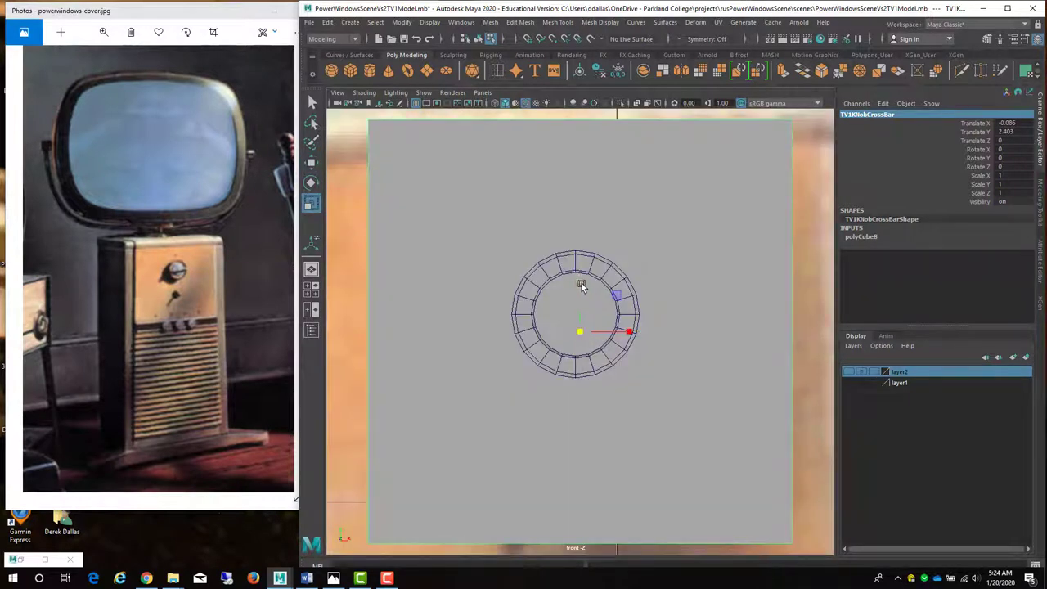
left_click_drag(582, 283, 579, 331)
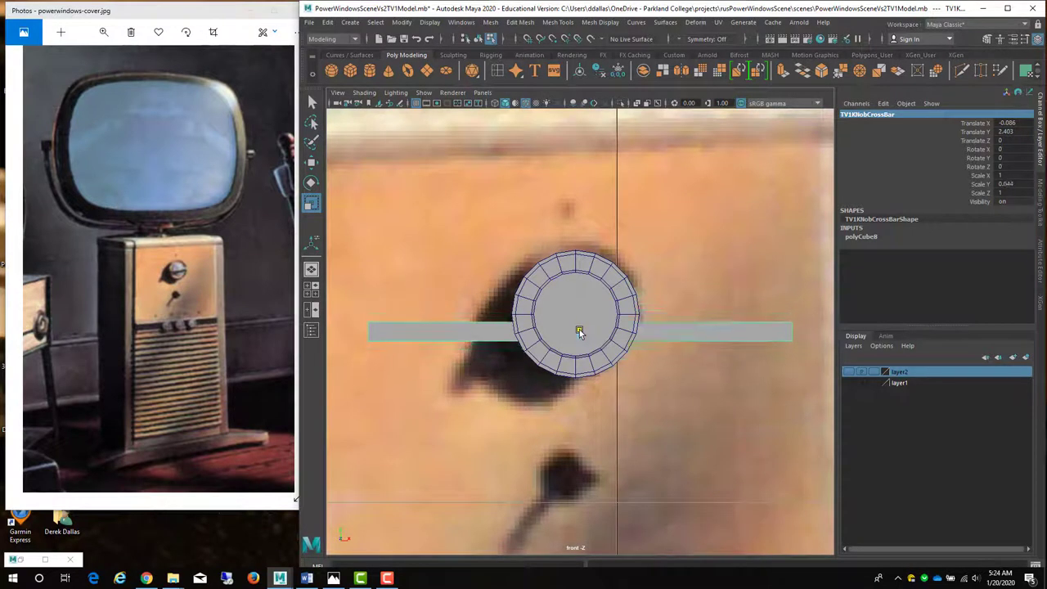
key("w")
left_click_drag(580, 283, 579, 264)
Fit the crossbar across the knob with scale X about 0.278 and scale Y about 0.027, centered at about X -0.092
key("r")
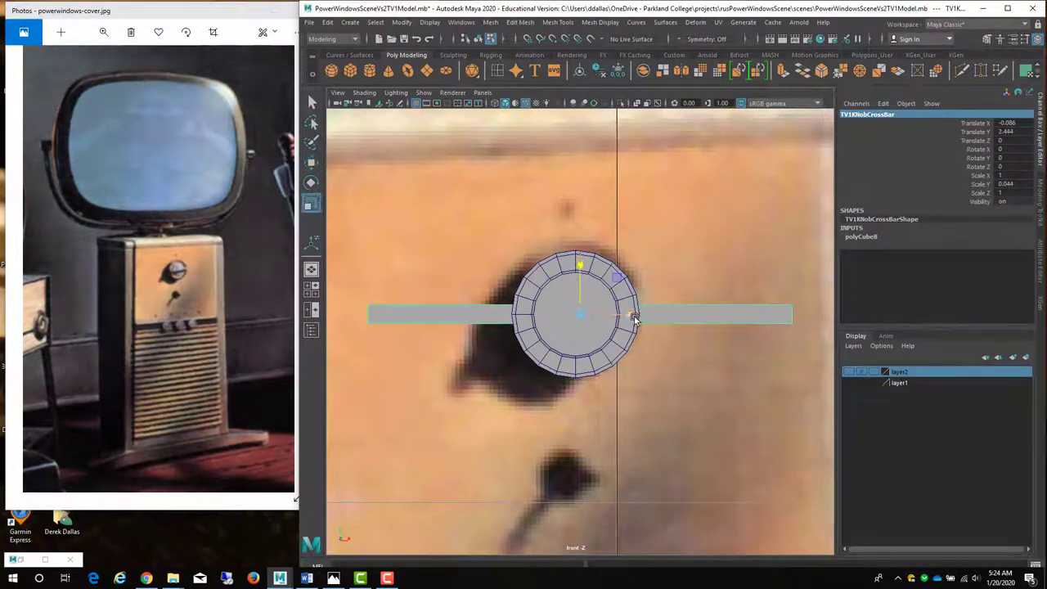
left_click_drag(631, 315, 598, 317)
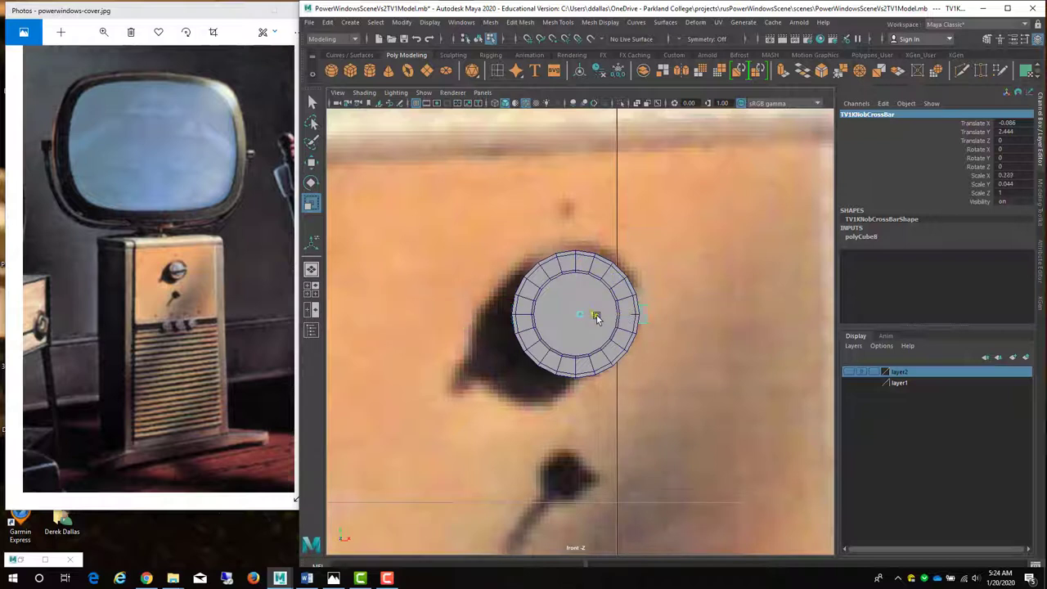
key("w")
key("alt+x")
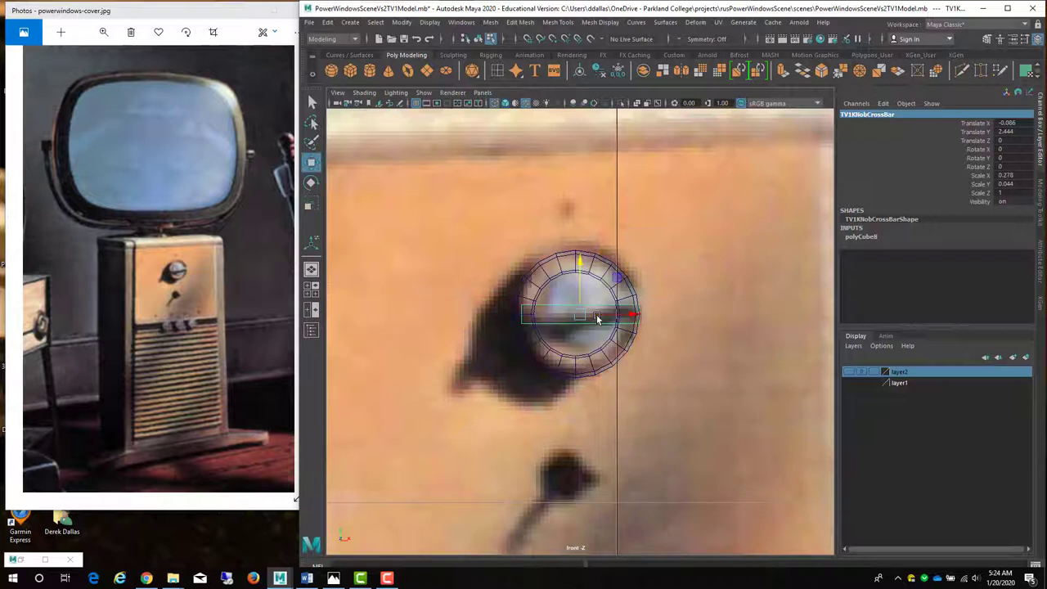
left_click_drag(630, 316, 629, 317)
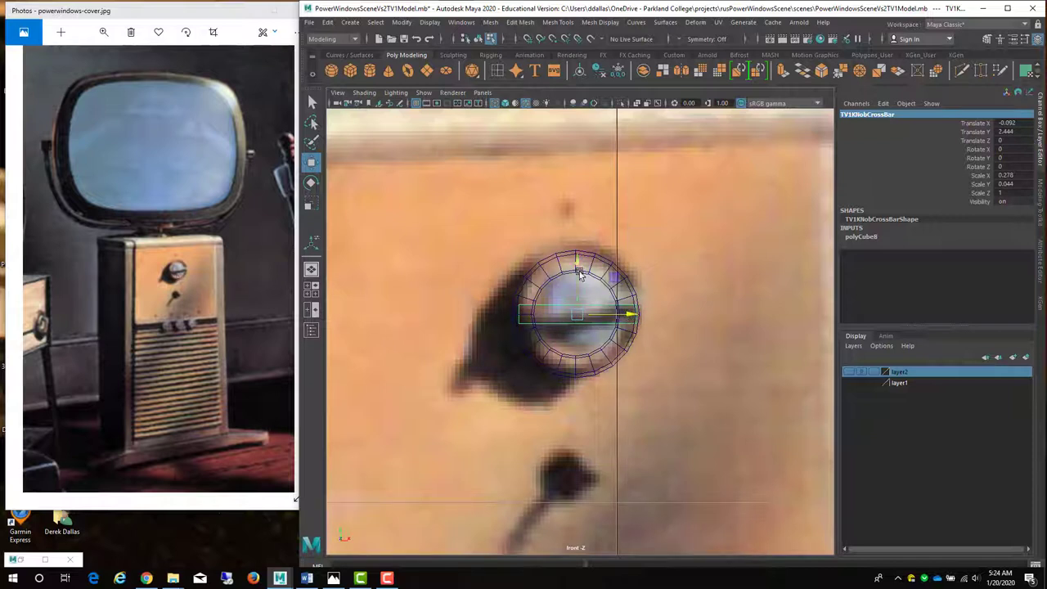
key("r")
left_click_drag(577, 266, 577, 286)
right_click(560, 317)
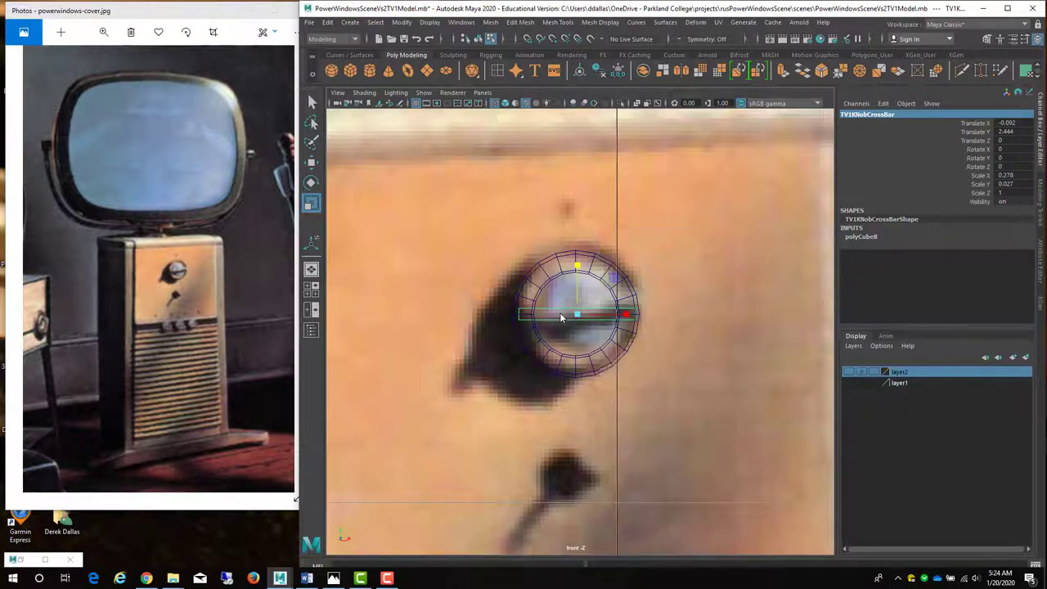
Reduce the crossbar's depth in the perspective view to a Z scale of about 0.035
key("space")
key("space")
key("f")
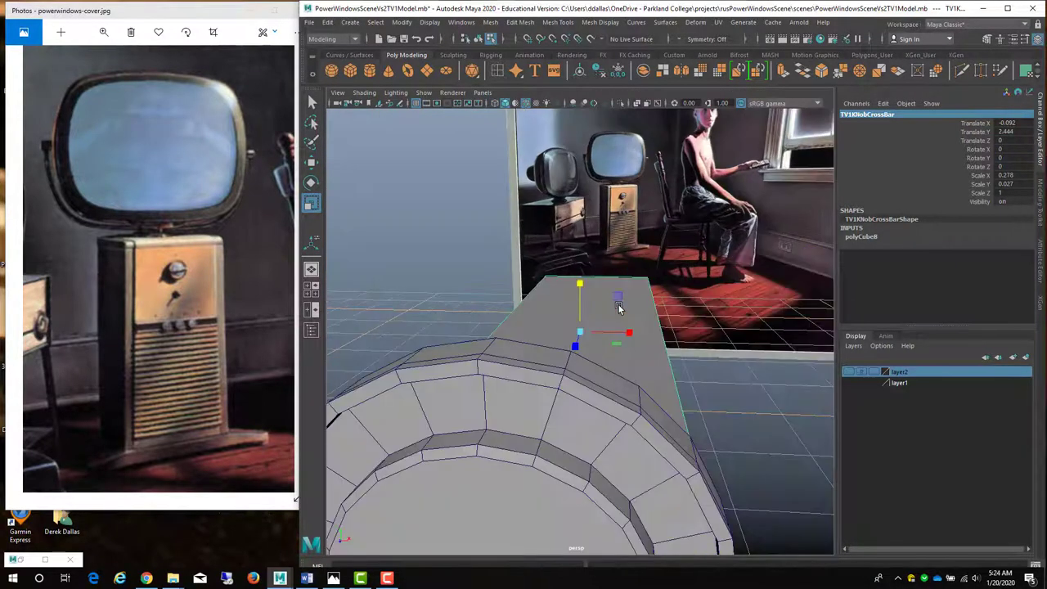
scroll(640, 365, "down", 5)
left_click_drag(649, 383, 564, 387, "alt")
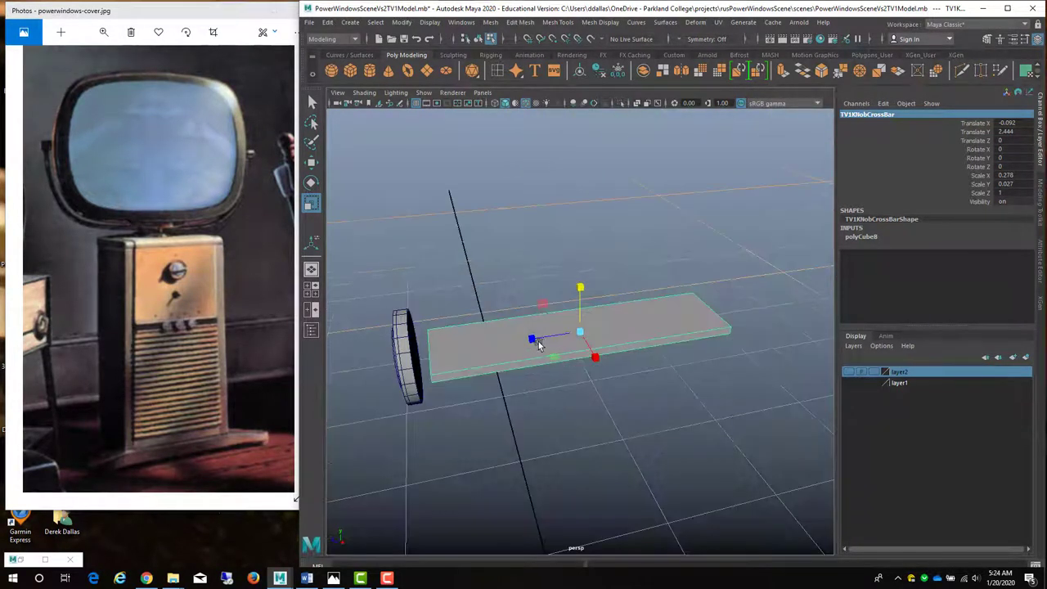
left_click_drag(537, 341, 533, 361)
Delete the back face of the crossbar
right_click_drag(587, 367, 641, 314, "alt")
left_click(640, 312, "shift")
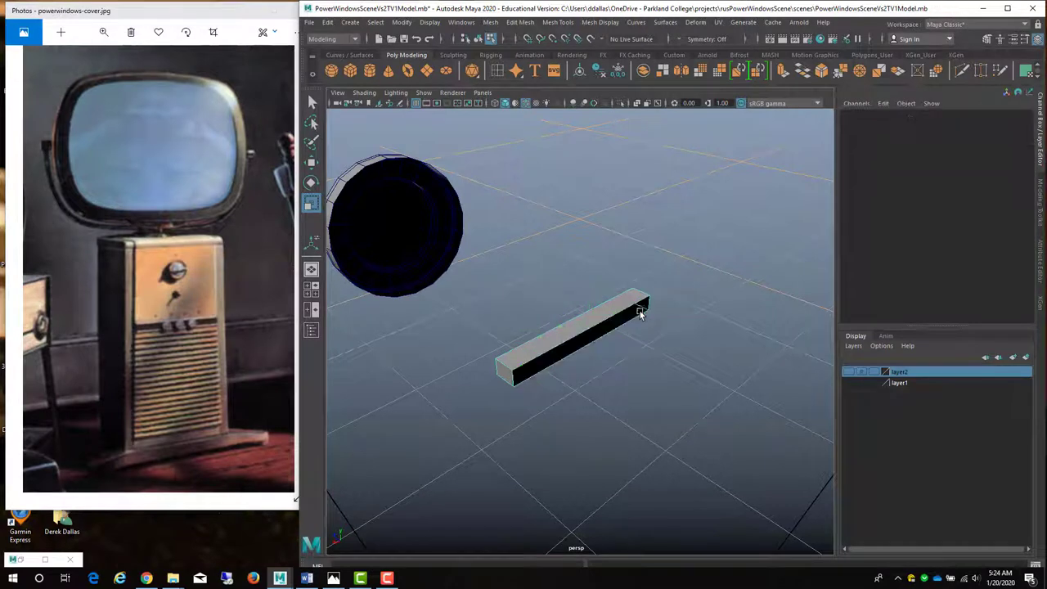
right_click_drag(557, 340, 610, 262)
scroll(564, 353, "down", 3)
Extrude the crossbar's front face forward by about 0.004
key("w")
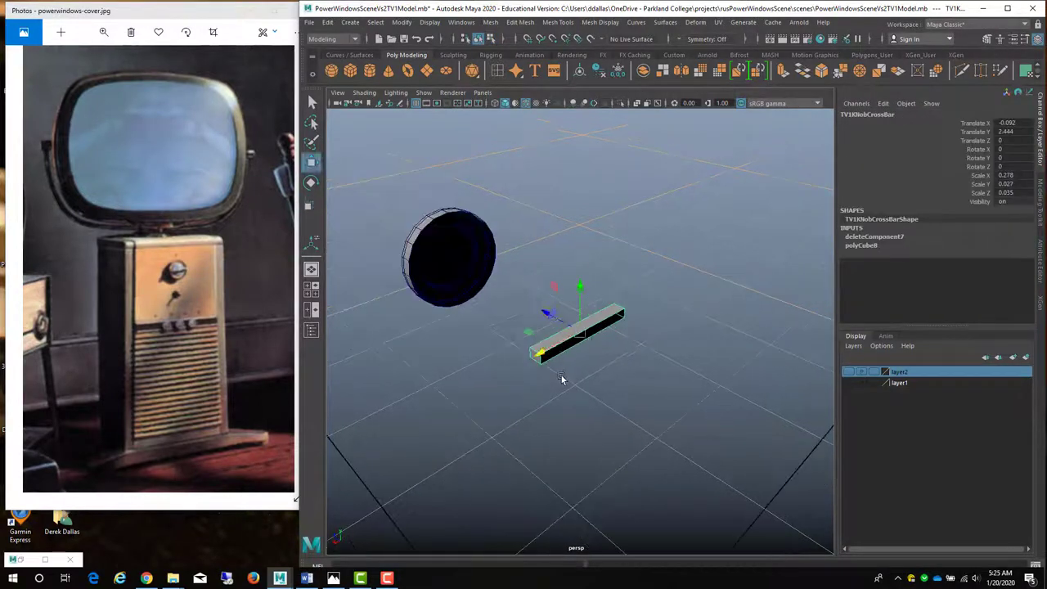
left_click_drag(520, 393, 643, 379, "alt")
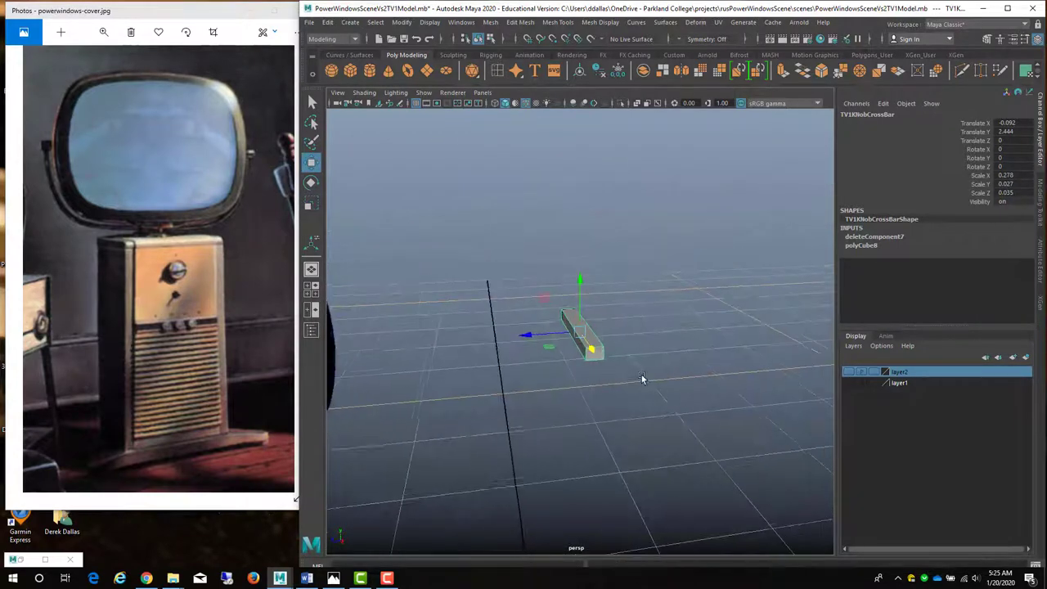
right_click_drag(643, 379, 871, 381, "alt")
middle_click_drag(670, 374, 650, 365, "alt")
left_click_drag(648, 366, 669, 363, "alt")
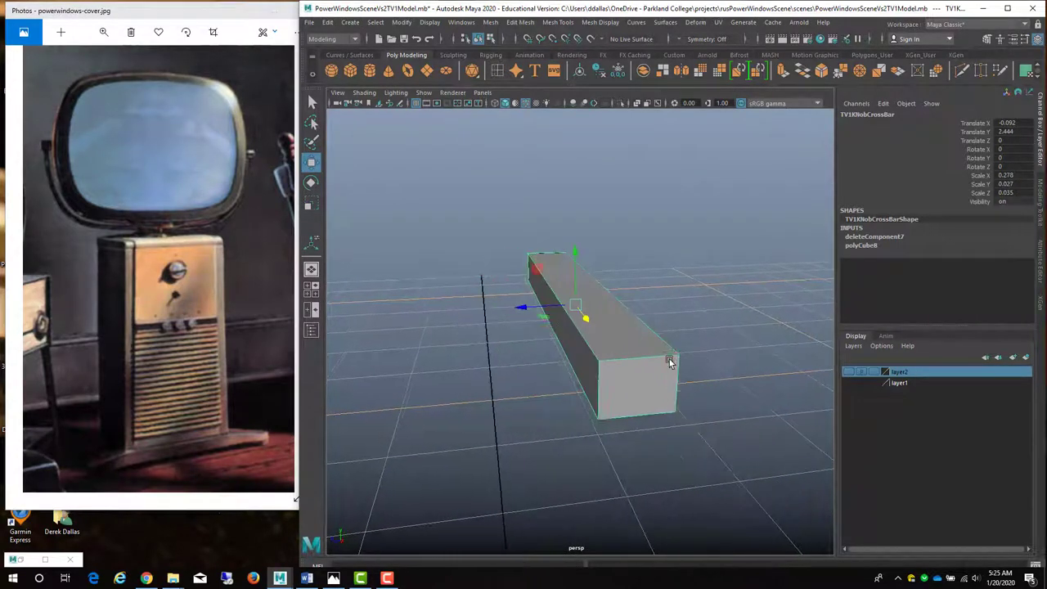
right_click_drag(594, 365, 596, 309)
left_click(568, 342)
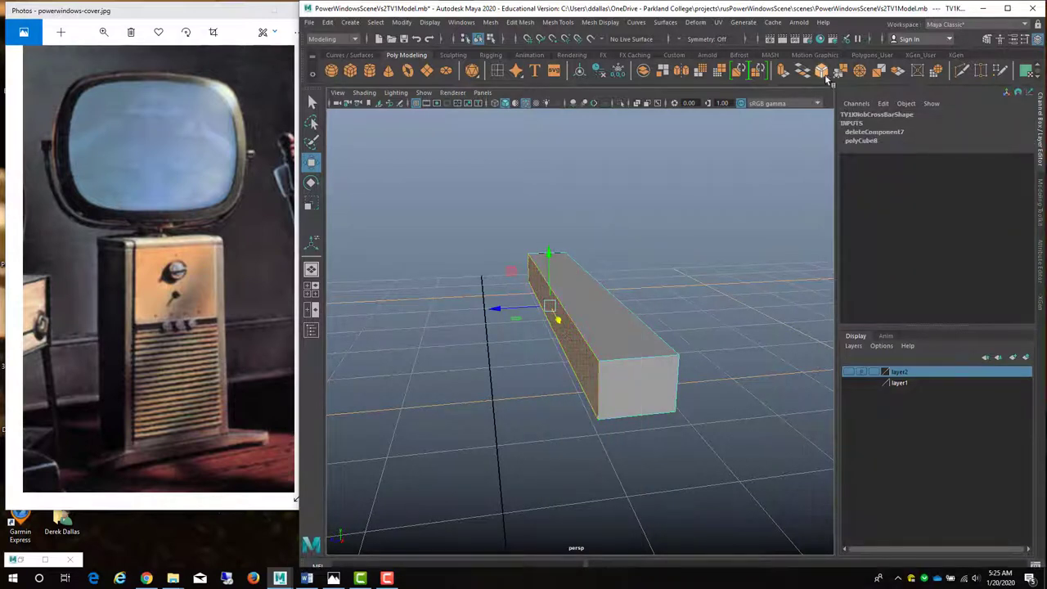
left_click(781, 71)
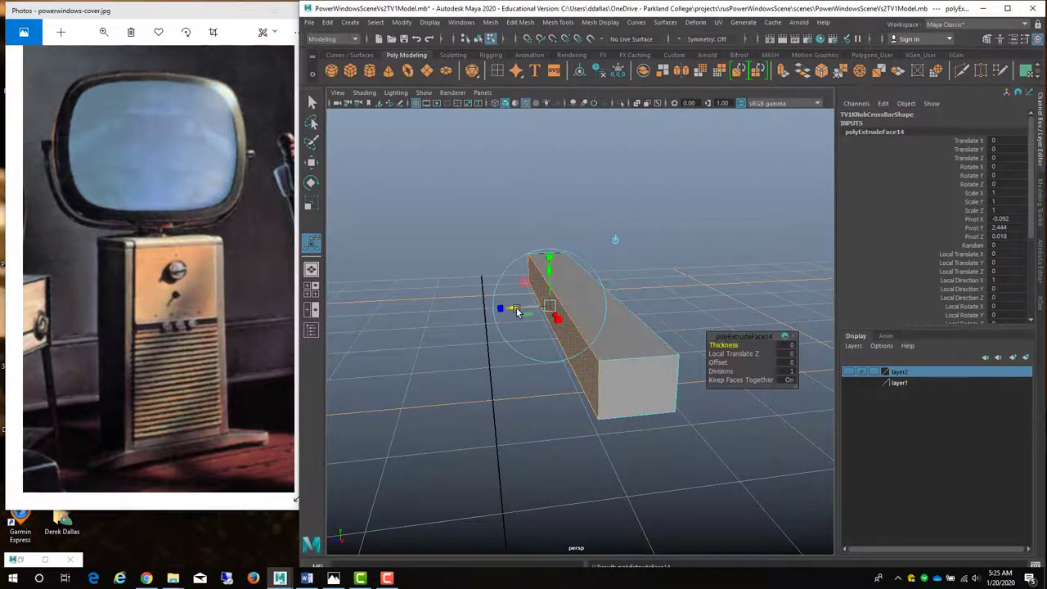
left_click_drag(516, 311, 510, 314)
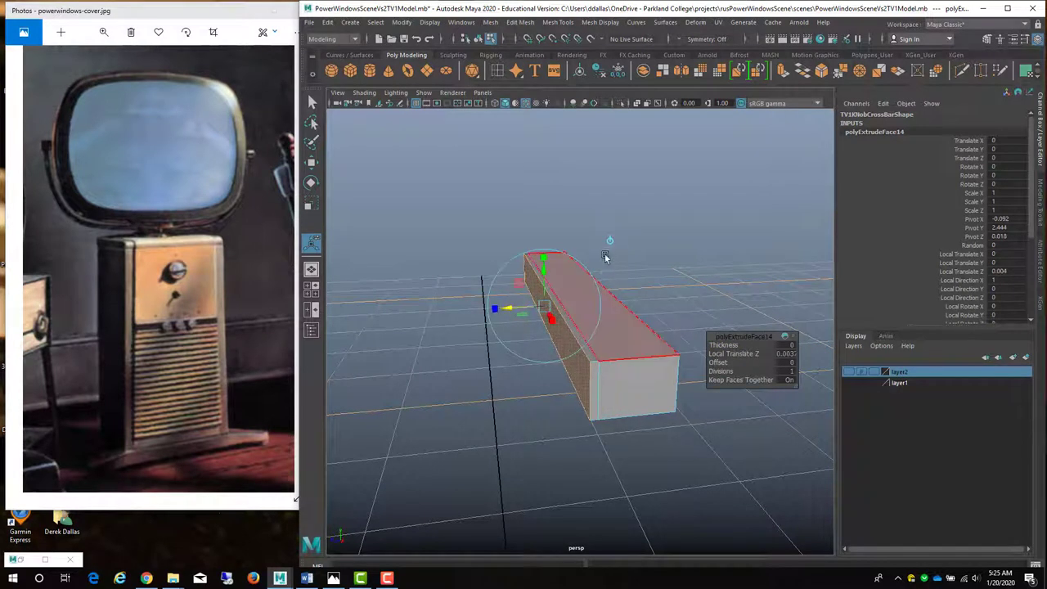
Scale the extruded front face slightly inward, including its height, to taper the crossbar's front edges
left_click(543, 257)
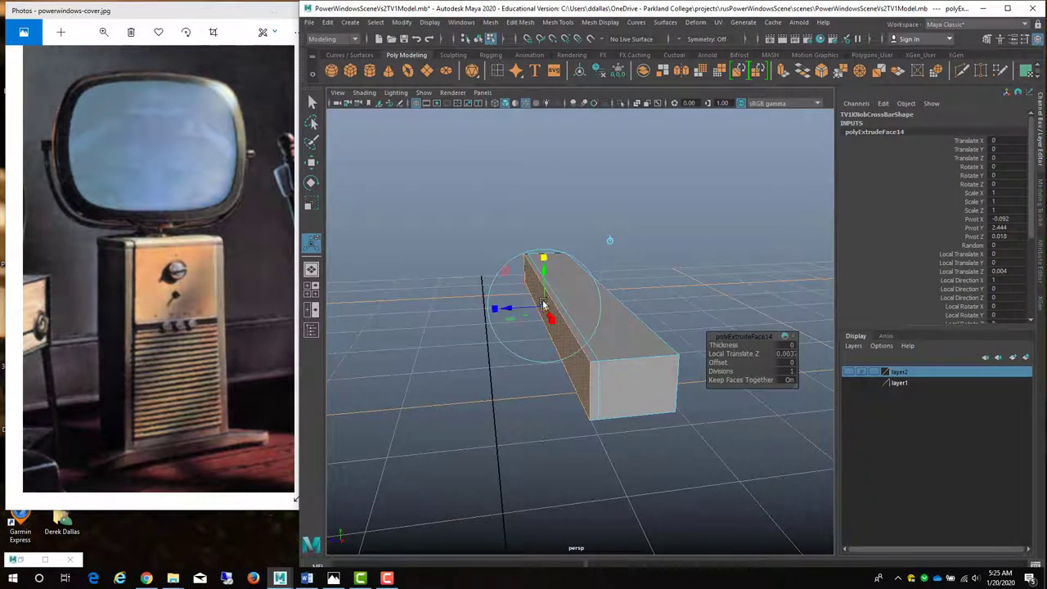
left_click_drag(543, 305, 542, 301)
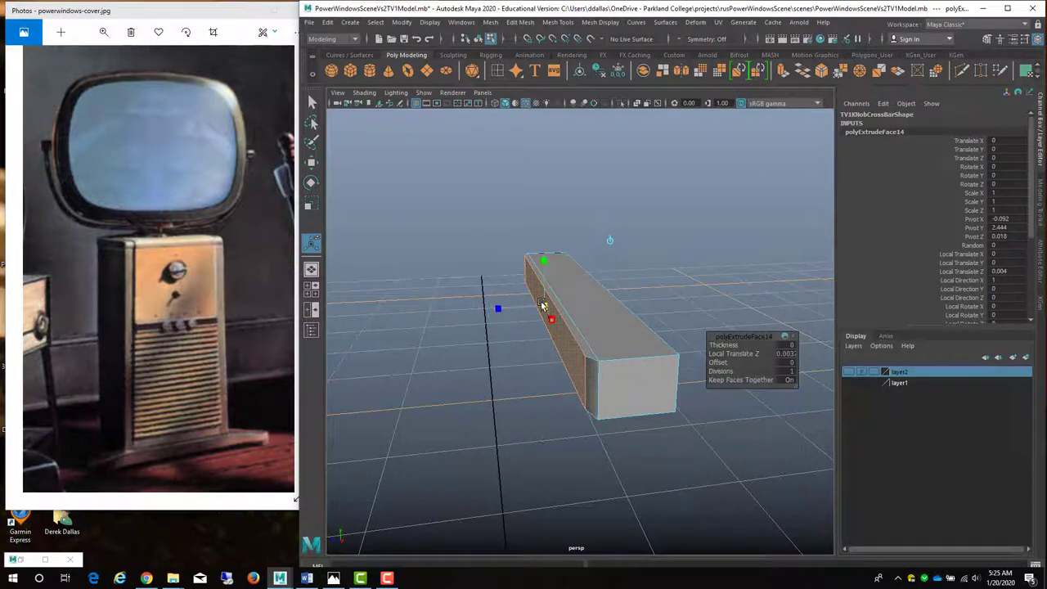
left_click_drag(571, 295, 557, 291, "alt")
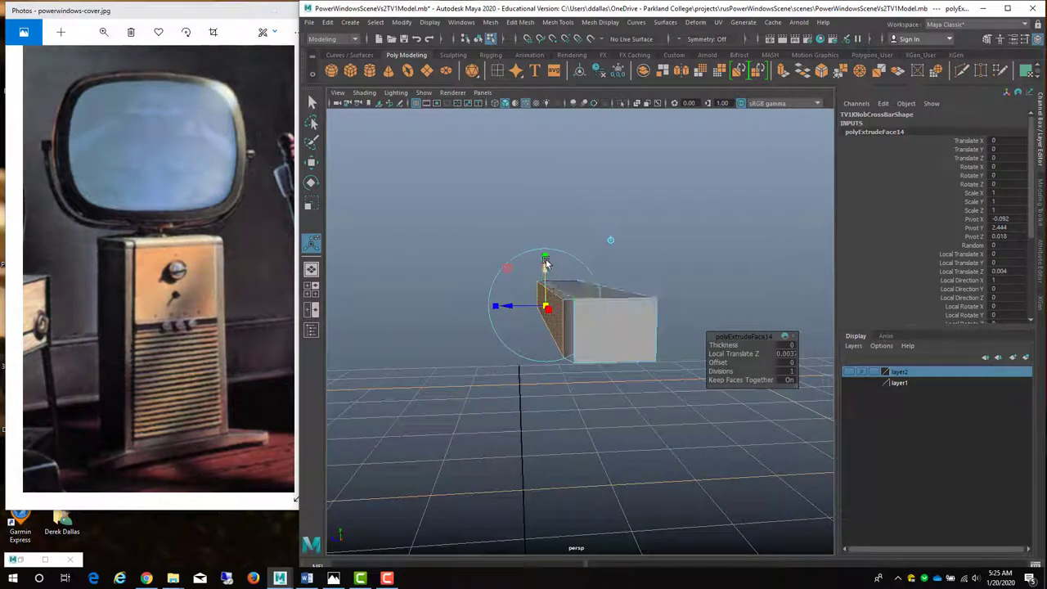
left_click(545, 259)
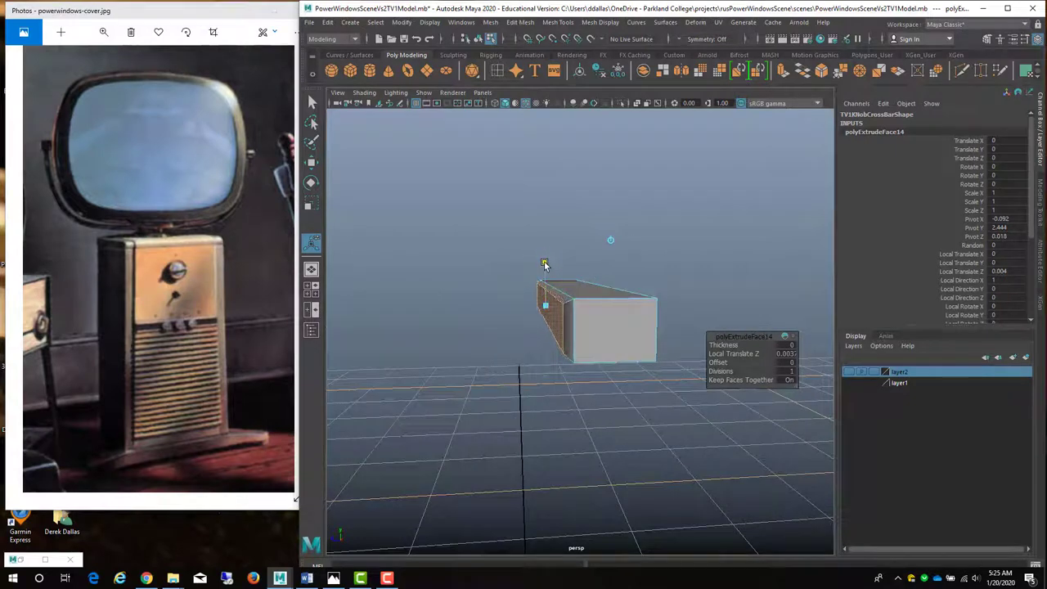
left_click_drag(545, 264, 734, 332, "alt")
Move the crossbar forward to about Z 0.599 so it sits across the knob's front
scroll(649, 316, "down", 3)
right_click_drag(579, 312, 615, 262)
scroll(603, 316, "down", 3)
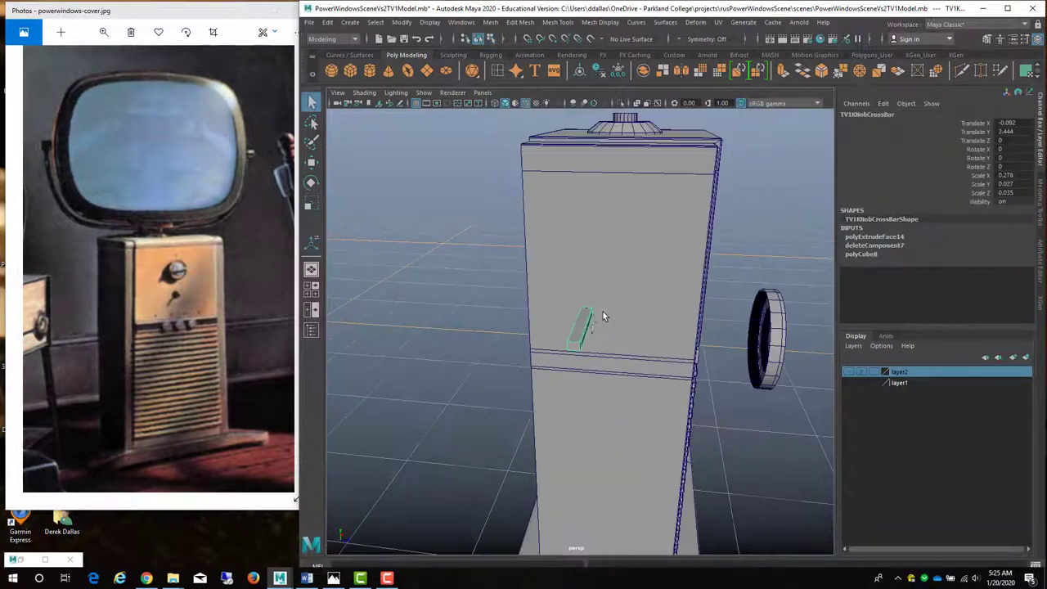
key("w")
left_click_drag(619, 334, 831, 365)
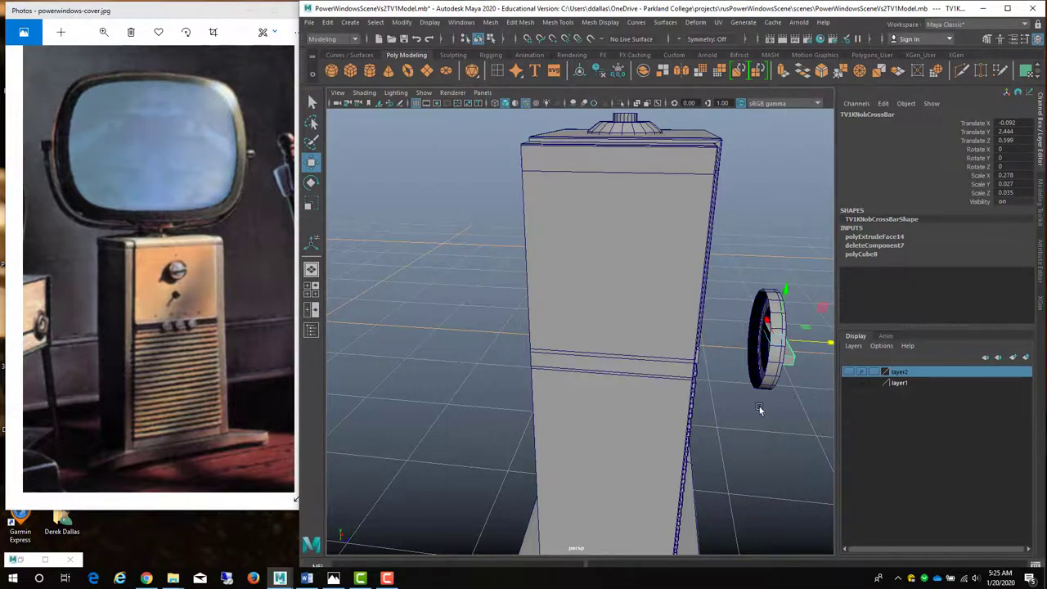
left_click_drag(759, 409, 619, 378, "alt")
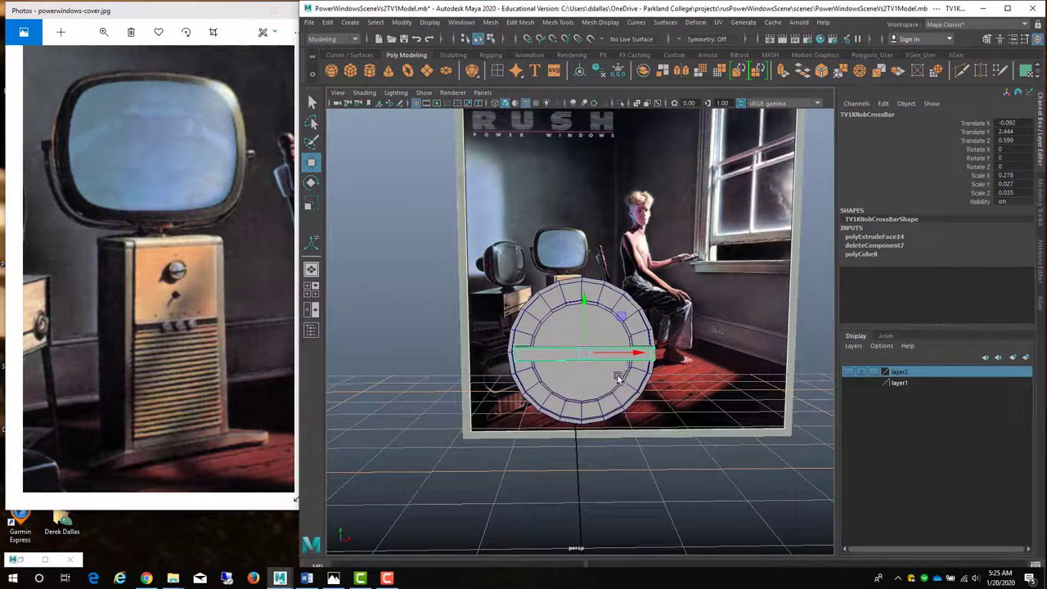
Shorten the crossbar to about 0.219 in X scale so it matches the reference knob's width in the front view
key("space")
key("space")
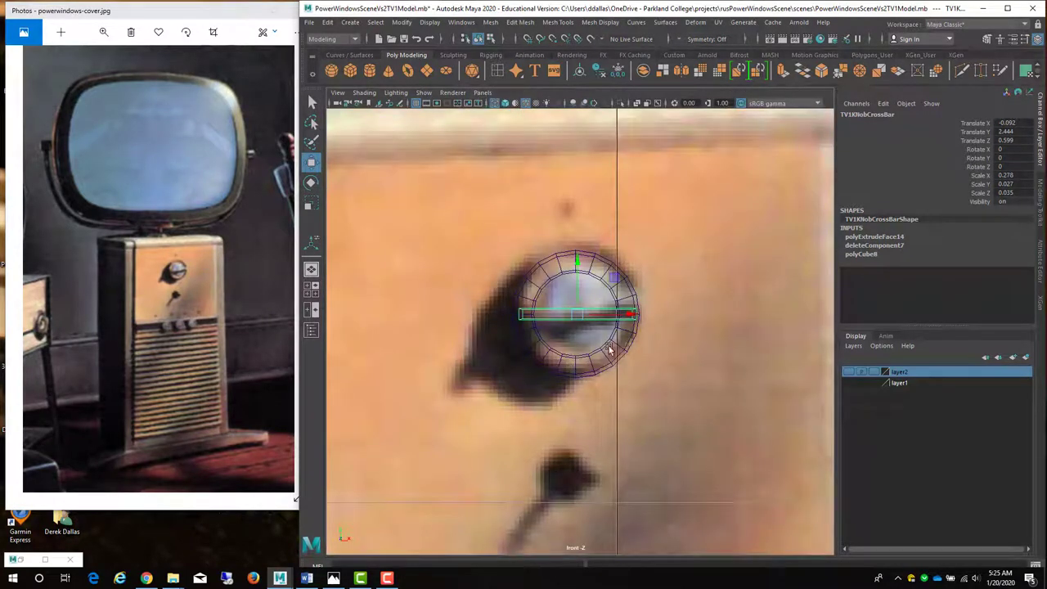
key("r")
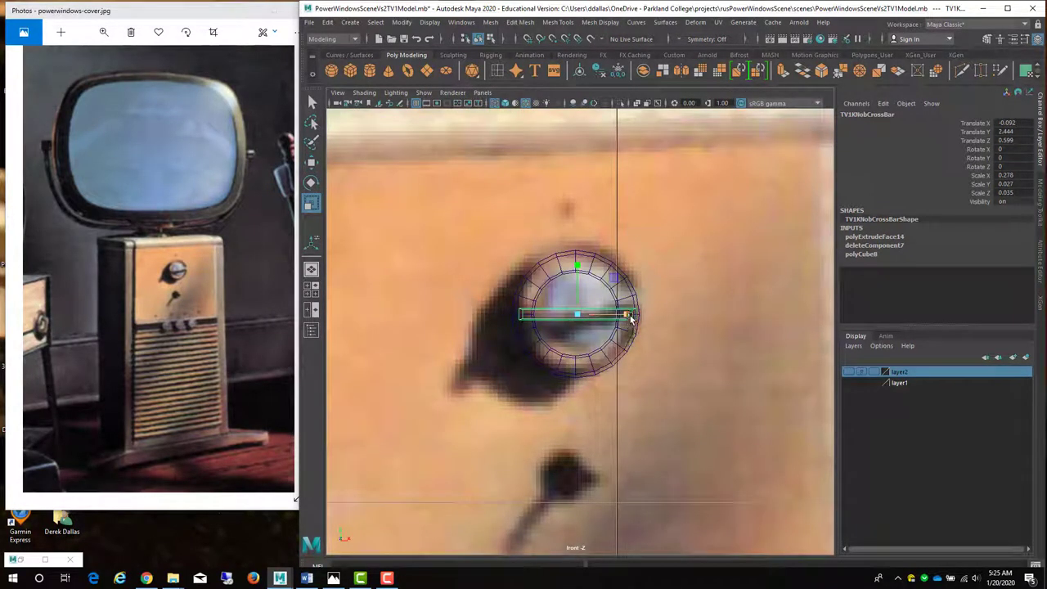
left_click_drag(631, 315, 619, 321)
left_click_drag(628, 317, 619, 319)
key("space")
key("space")
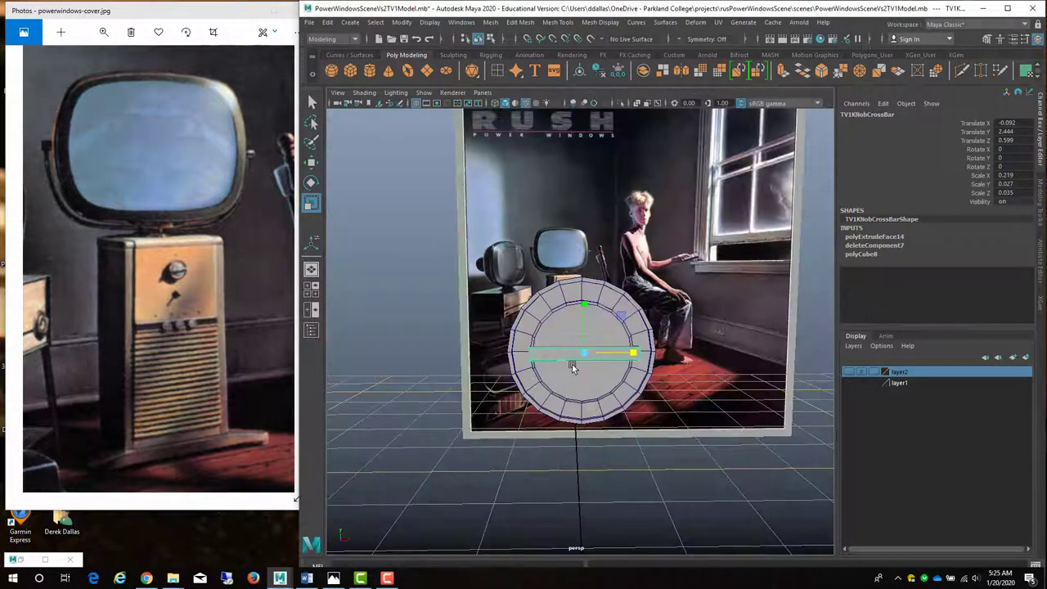
Rotate the crossbar about 10.24 degrees around Z so it tilts across the knob's face, and clear the selection
key("e")
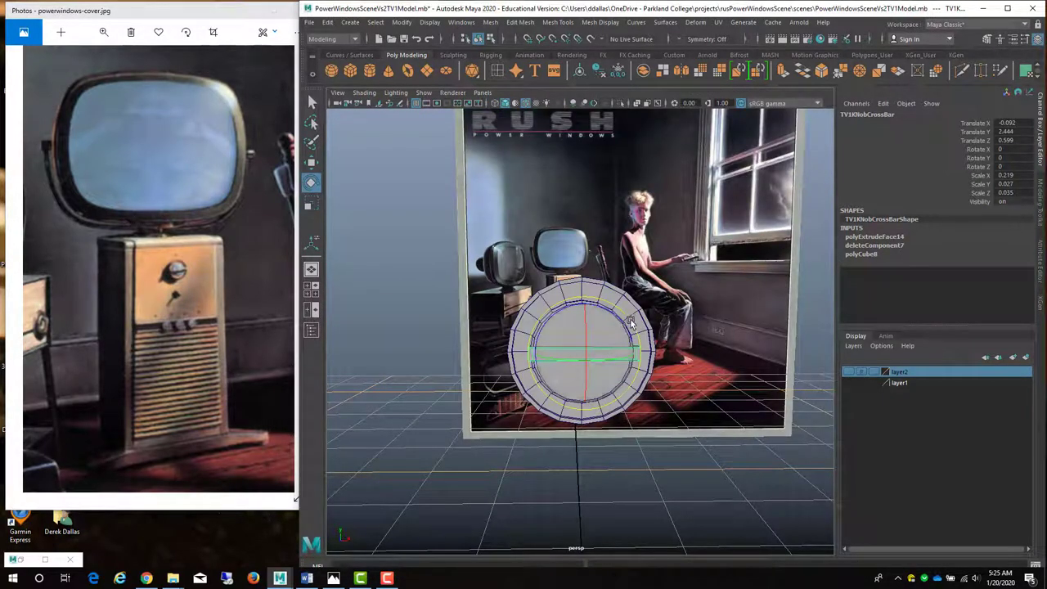
left_click_drag(632, 321, 619, 320)
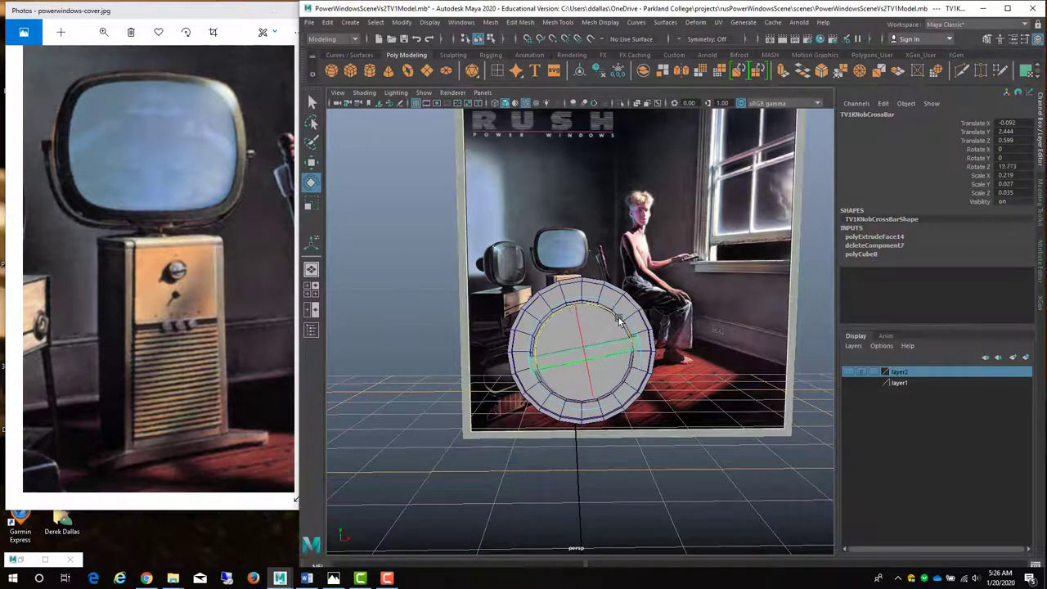
left_click(418, 286)
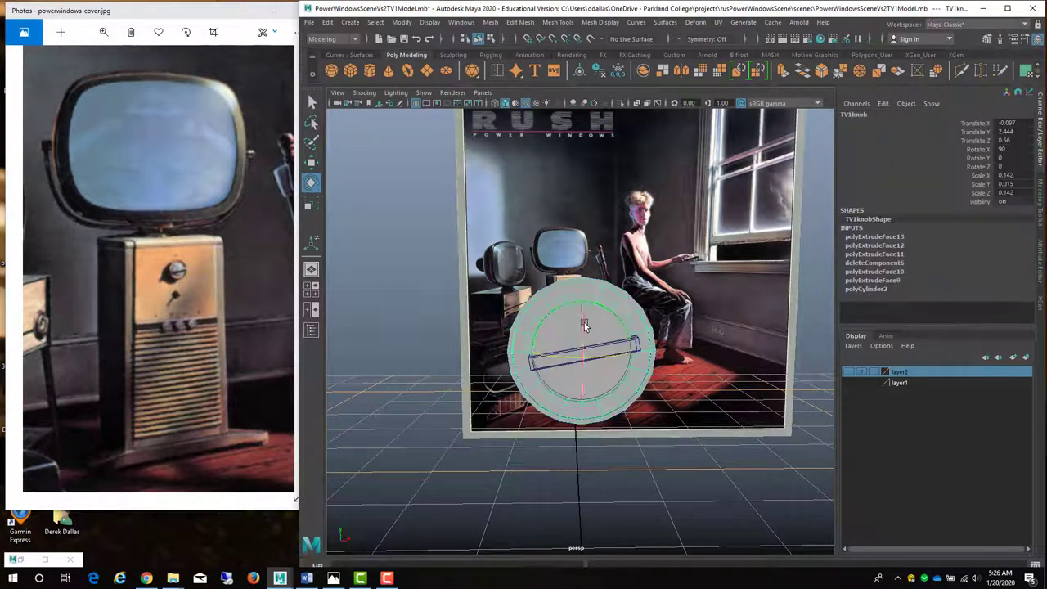
Move the knob and crossbar together onto the pedestal's upper front panel, with the crossbar at about X 1.882 and Z 0.586
left_click(601, 381)
key("q")
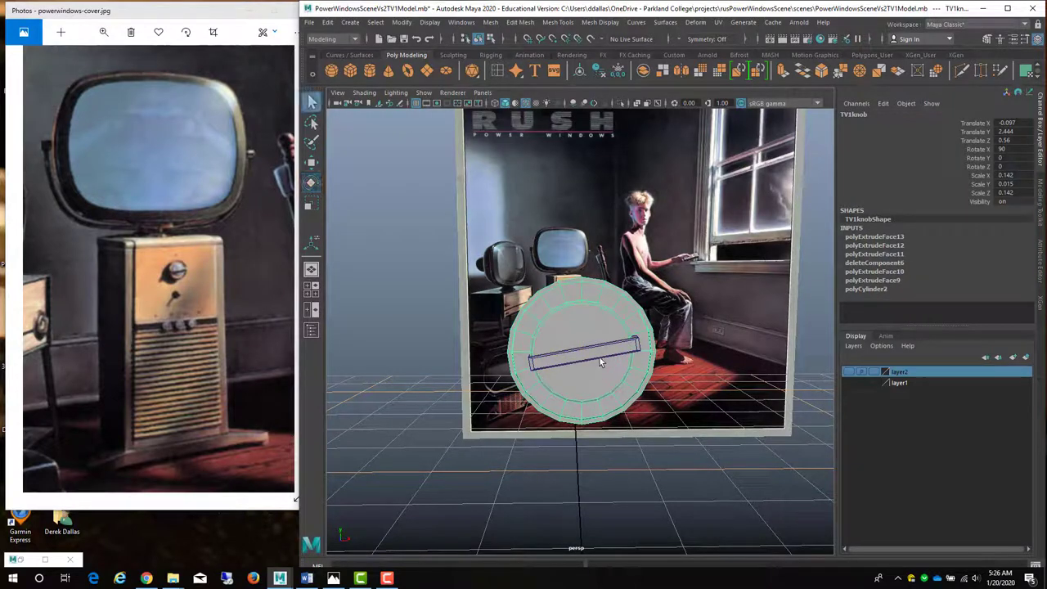
left_click(610, 347)
scroll(597, 374, "down", 2)
scroll(592, 374, "down", 3)
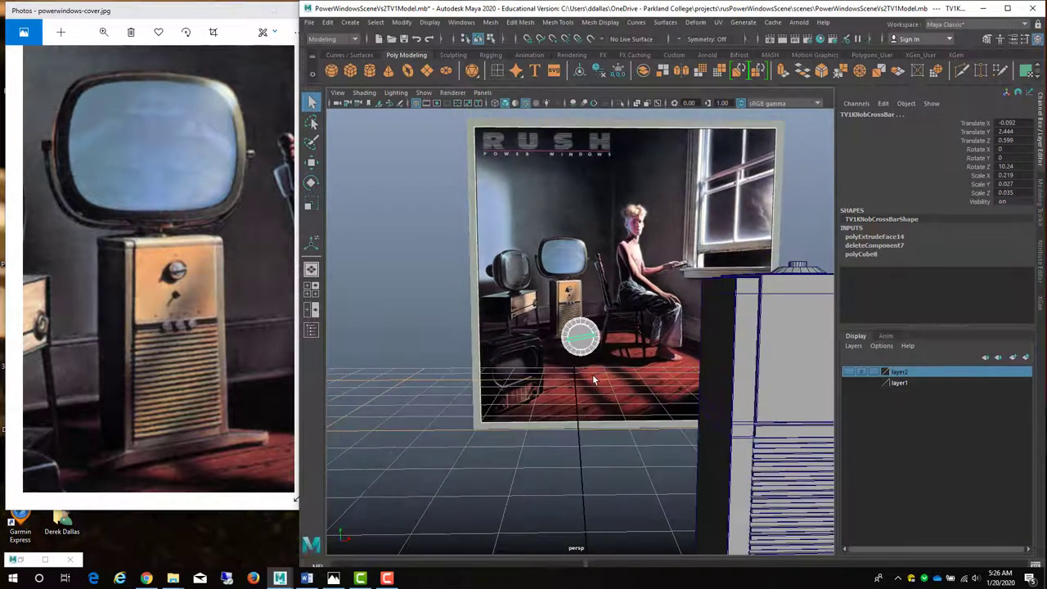
key("w")
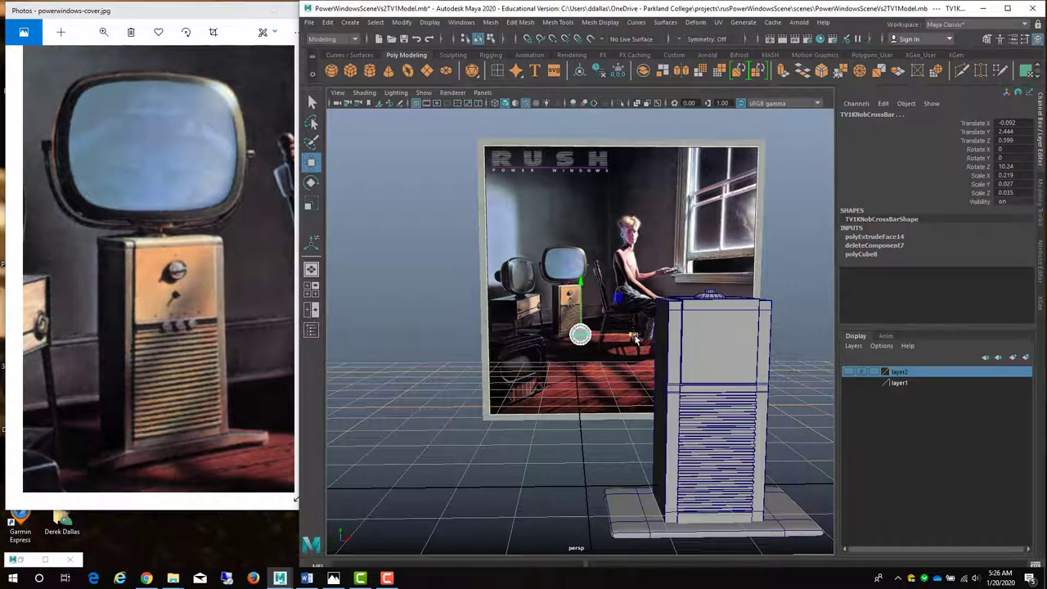
left_click_drag(628, 346, 628, 407)
right_click_drag(627, 407, 764, 404, "alt")
middle_click_drag(764, 404, 671, 339, "alt")
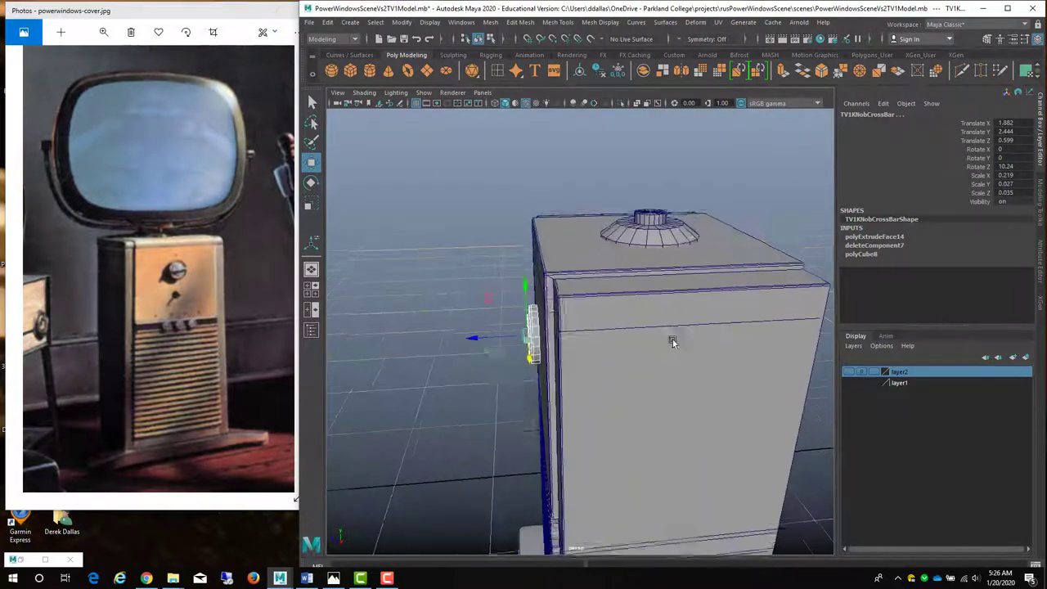
left_click_drag(480, 335, 660, 371)
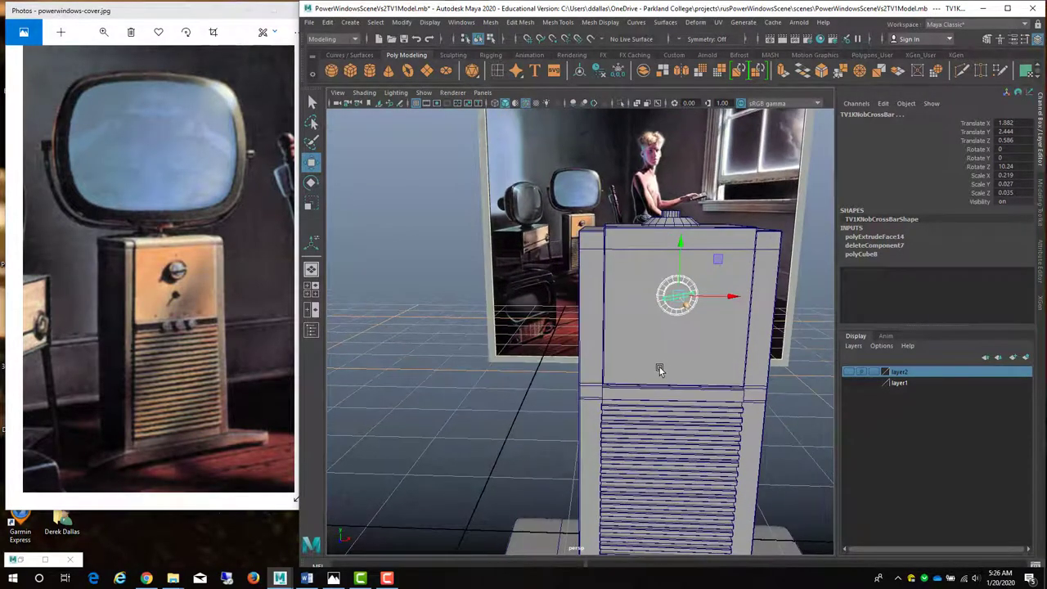
left_click(387, 579)
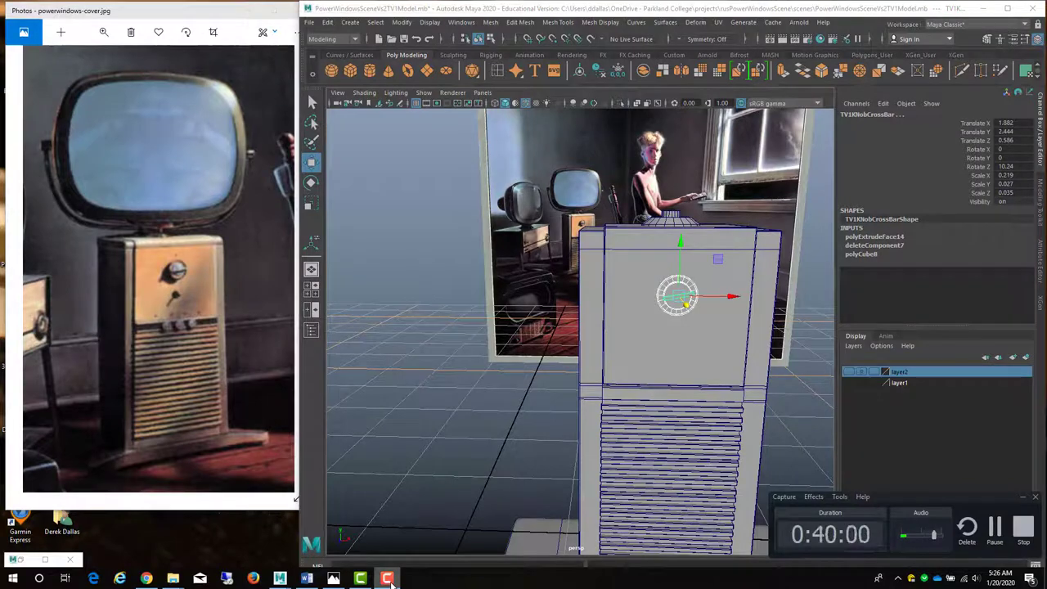
left_click(390, 583)
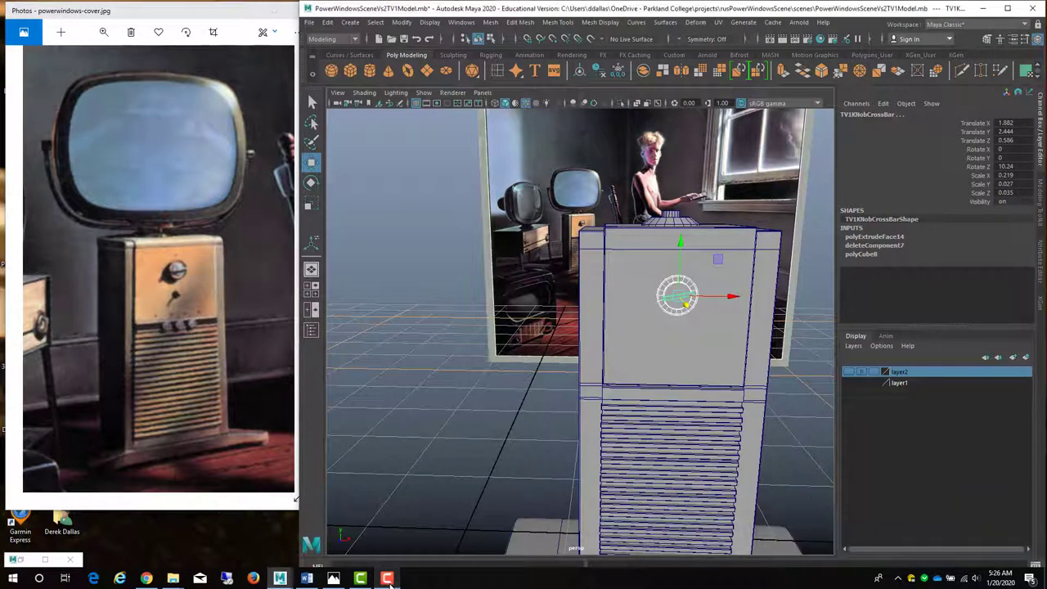
Bring the knob and crossbar together slightly forward from the pedestal's front, with the knob at about Z 0.561
left_click_drag(666, 373, 549, 340, "alt")
right_click_drag(551, 342, 621, 339, "alt")
mouse_move(603, 339)
left_mouse_down("alt")
mouse_move(594, 359)
mouse_move(589, 329)
mouse_move(619, 299)
mouse_move(650, 300)
mouse_move(623, 323)
mouse_move(678, 330)
mouse_move(581, 340)
mouse_move(603, 339)
mouse_move(624, 368)
mouse_move(573, 355)
mouse_move(595, 354)
left_mouse_up("alt")
left_click(783, 295)
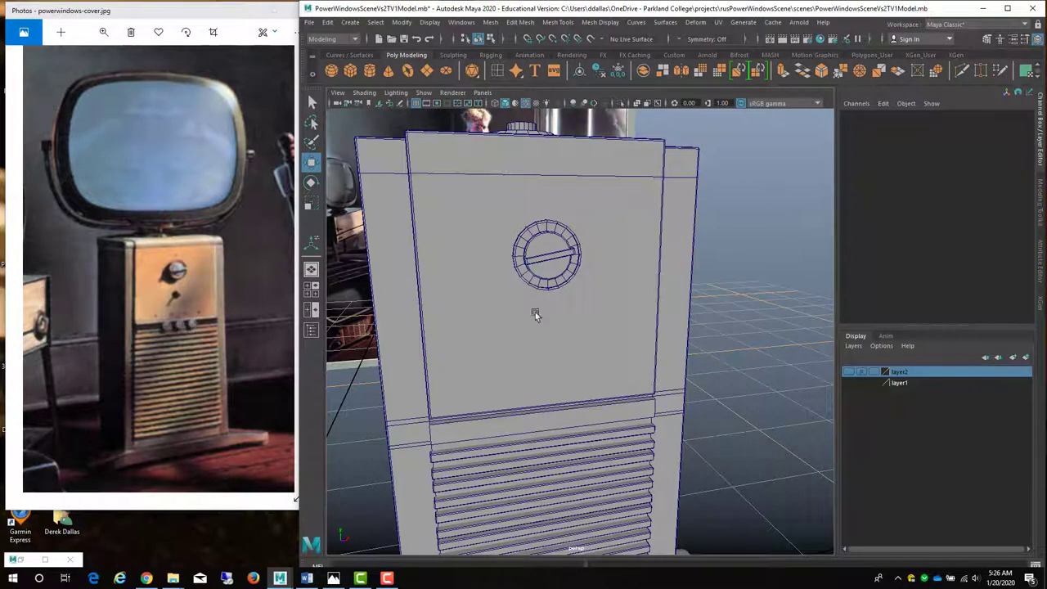
scroll(556, 310, "down", 5)
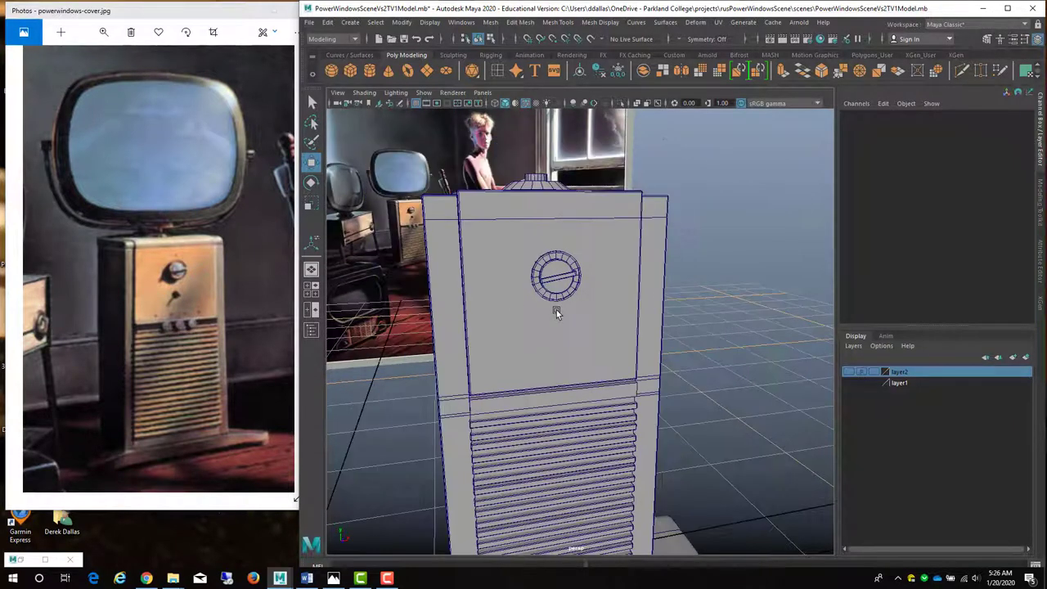
left_click_drag(557, 314, 537, 302, "alt")
scroll(557, 309, "up", 3)
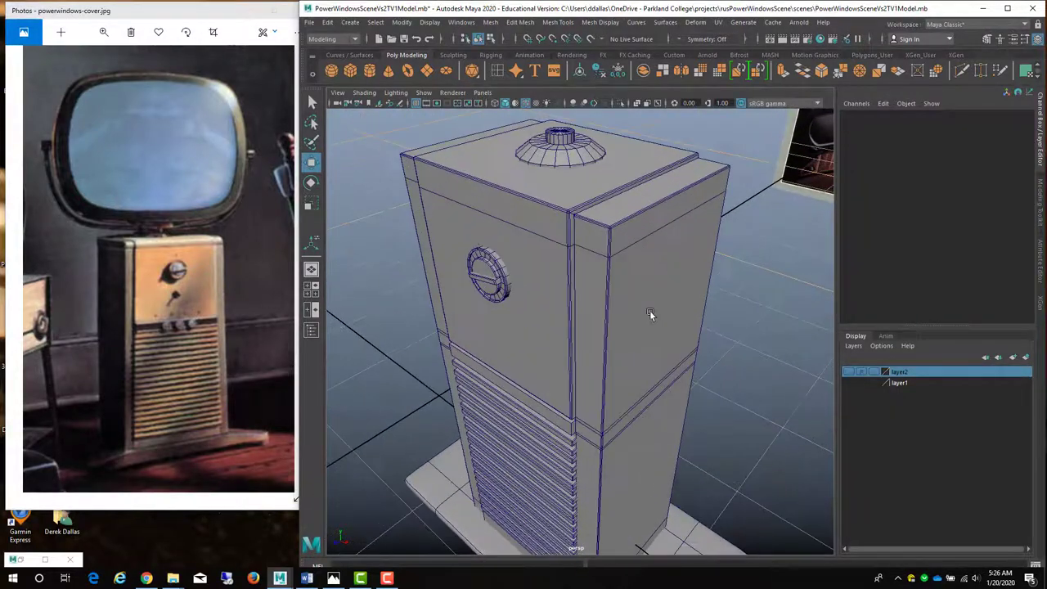
left_click(488, 282)
left_click(494, 263)
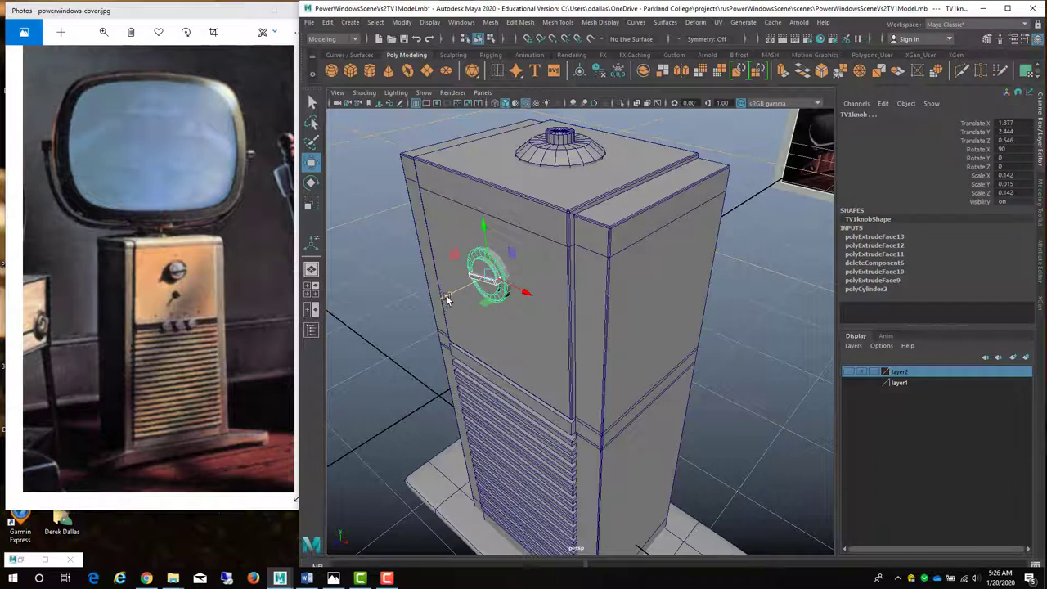
left_click_drag(446, 297, 444, 298)
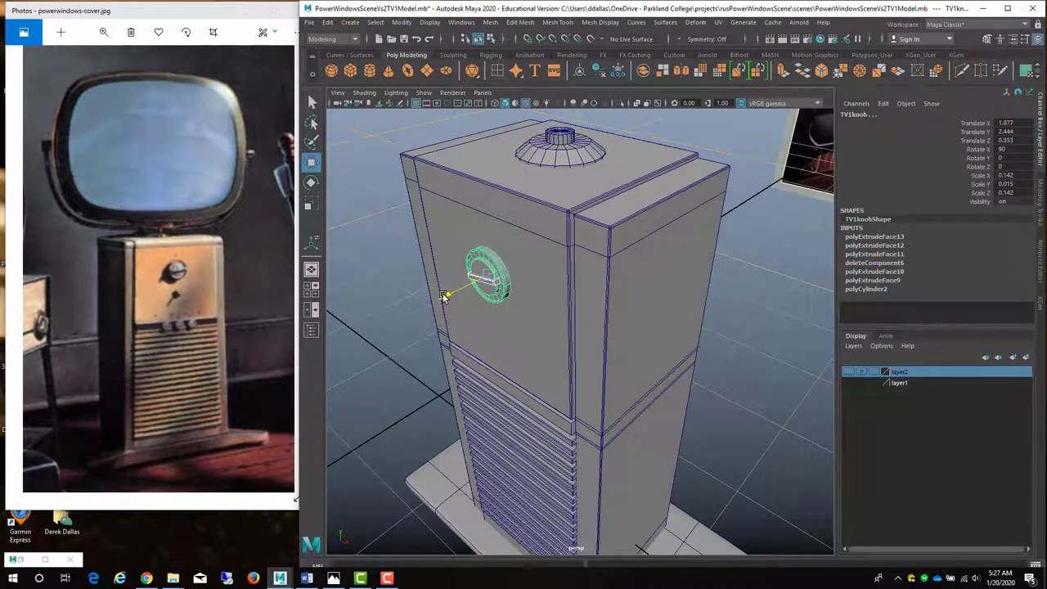
left_click_drag(444, 298, 443, 299)
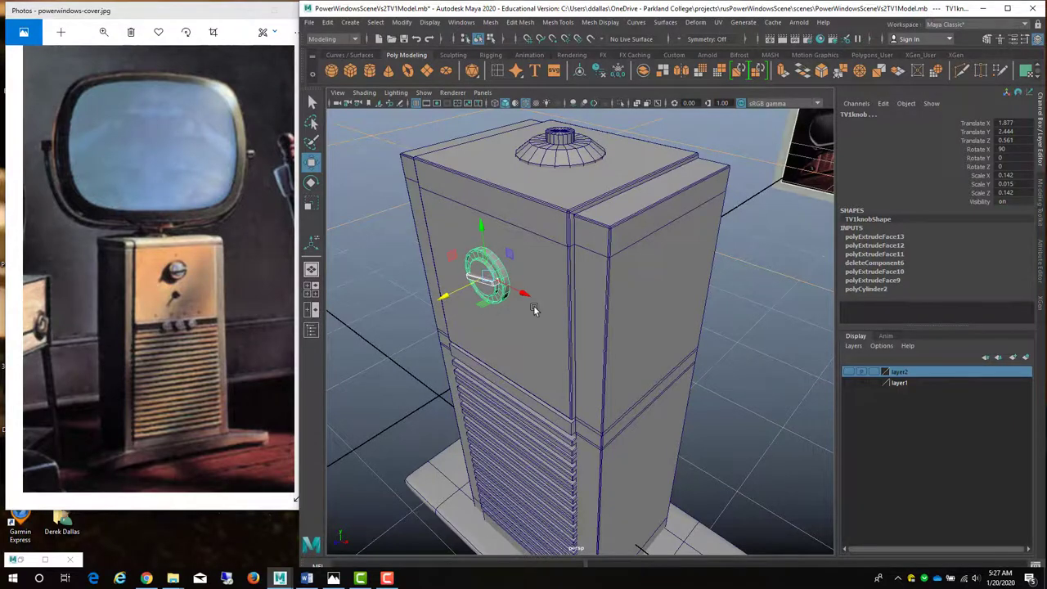
Create a polygon cylinder for the next control knob and name it left
left_click_drag(533, 305, 456, 362, "alt")
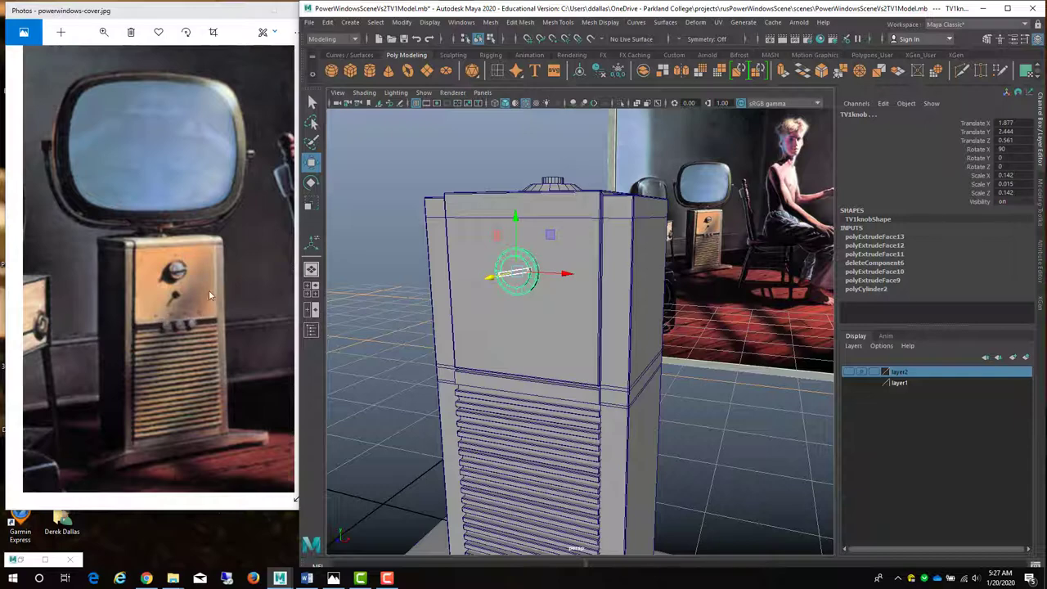
left_click_drag(501, 342, 548, 315, "alt")
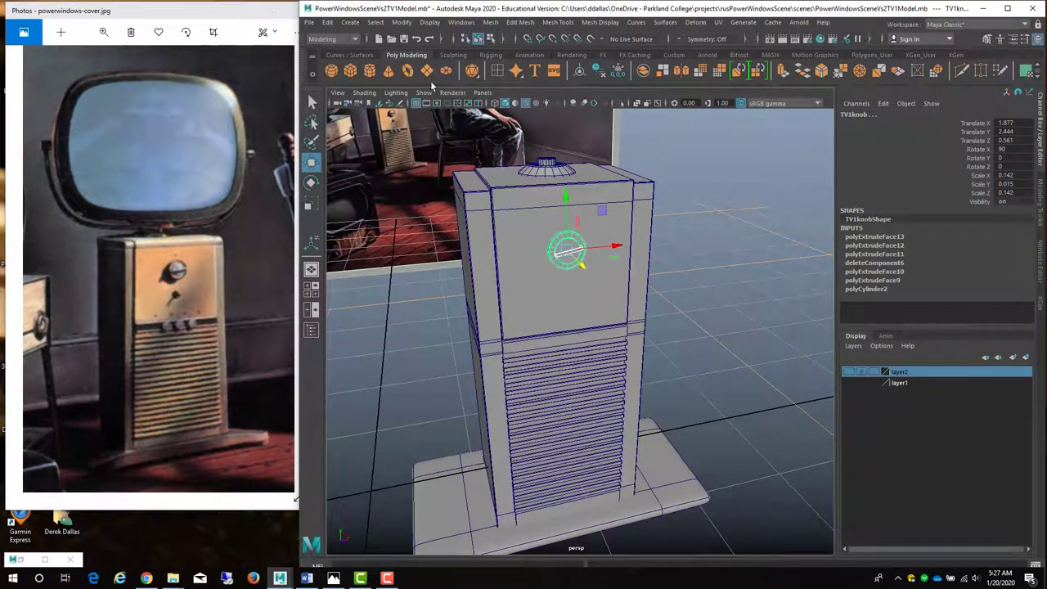
left_click(369, 70)
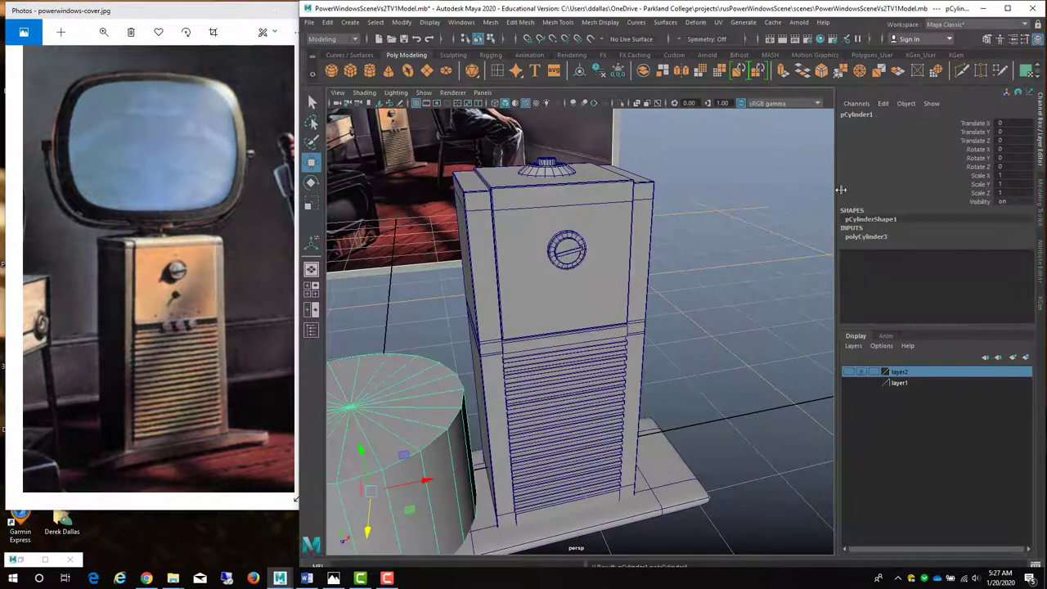
double_click(849, 116)
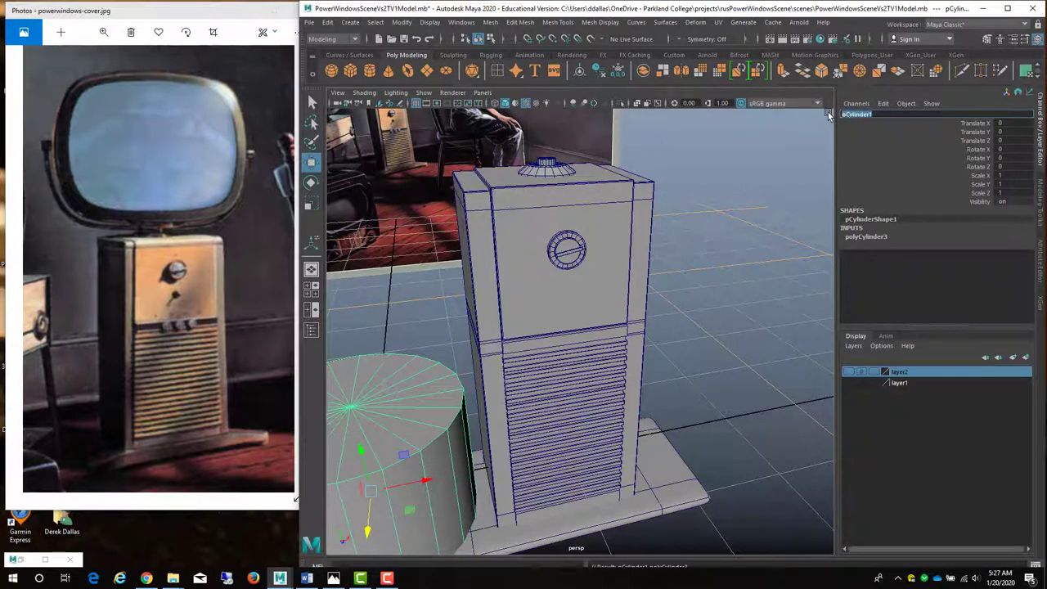
type("tv1Knob")
key("BackSpace")
key("Return")
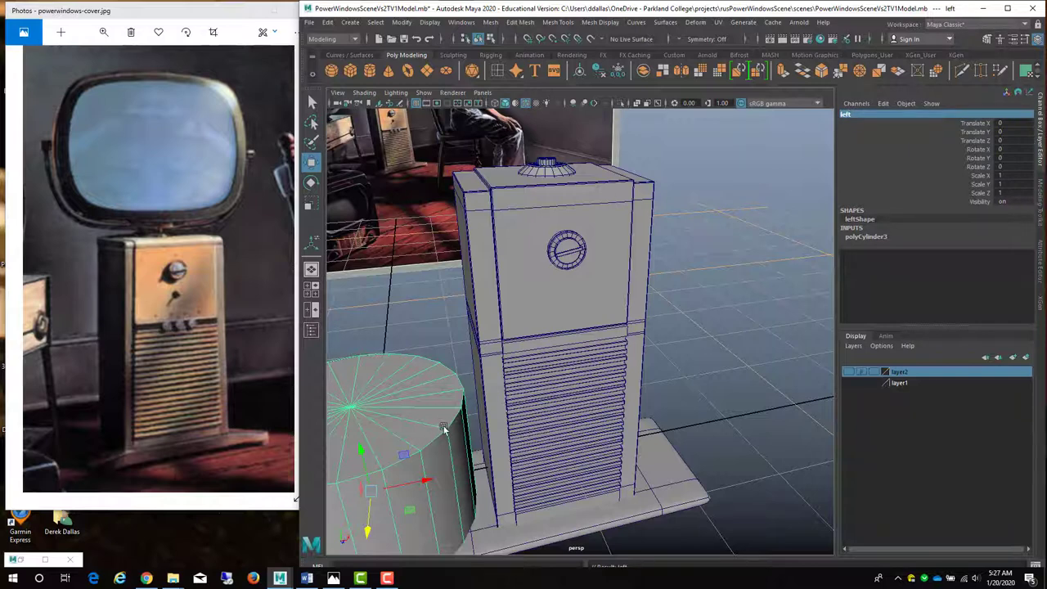
Set the new cylinder's Subdivisions Caps to 0
scroll(453, 403, "down", 4)
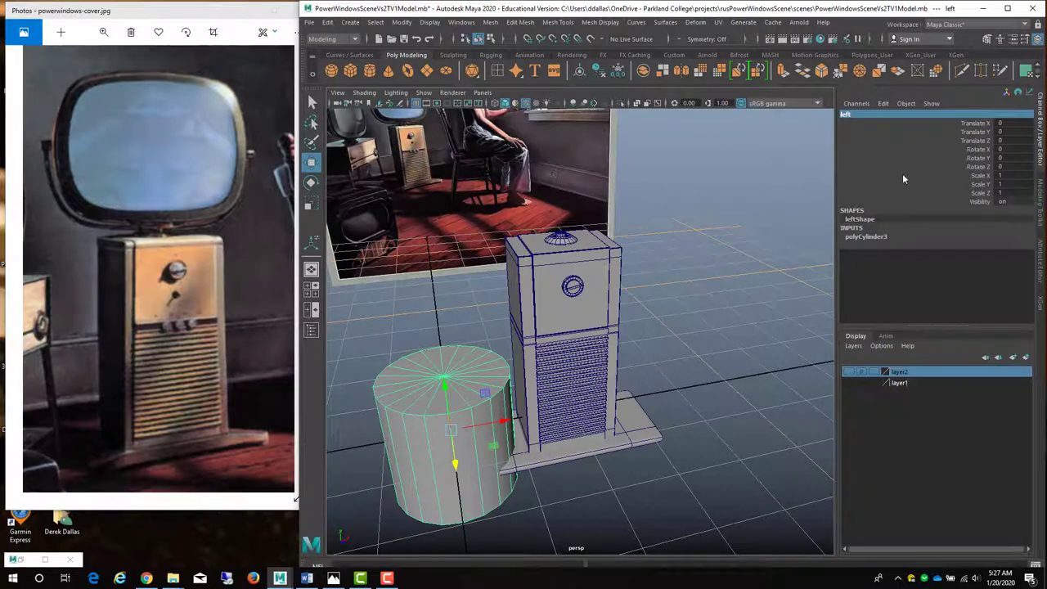
left_click(876, 237)
left_click(1014, 280)
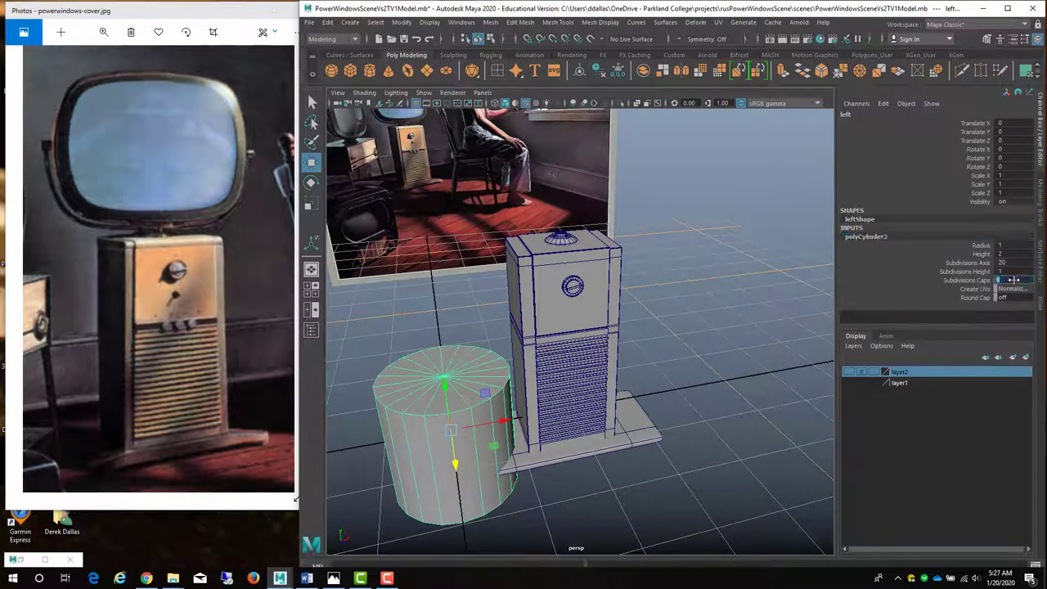
type("0")
key("Return")
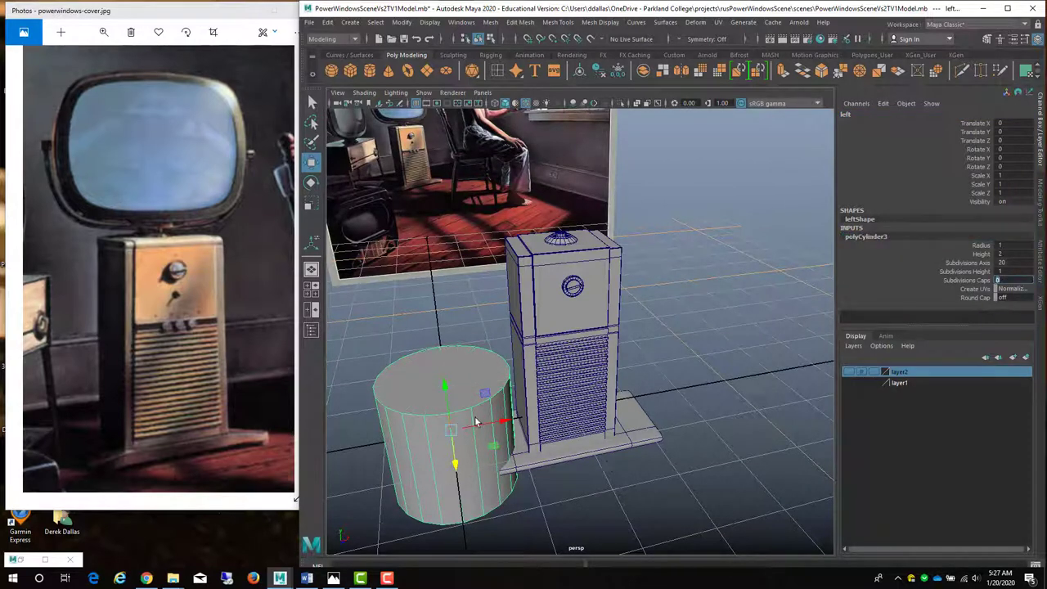
Extrude the cylinder's top face up about 0.159 with a slight inward taper, and extrude it again scaled inward to form an inner circle
right_click_drag(422, 413, 419, 308)
left_click(441, 373)
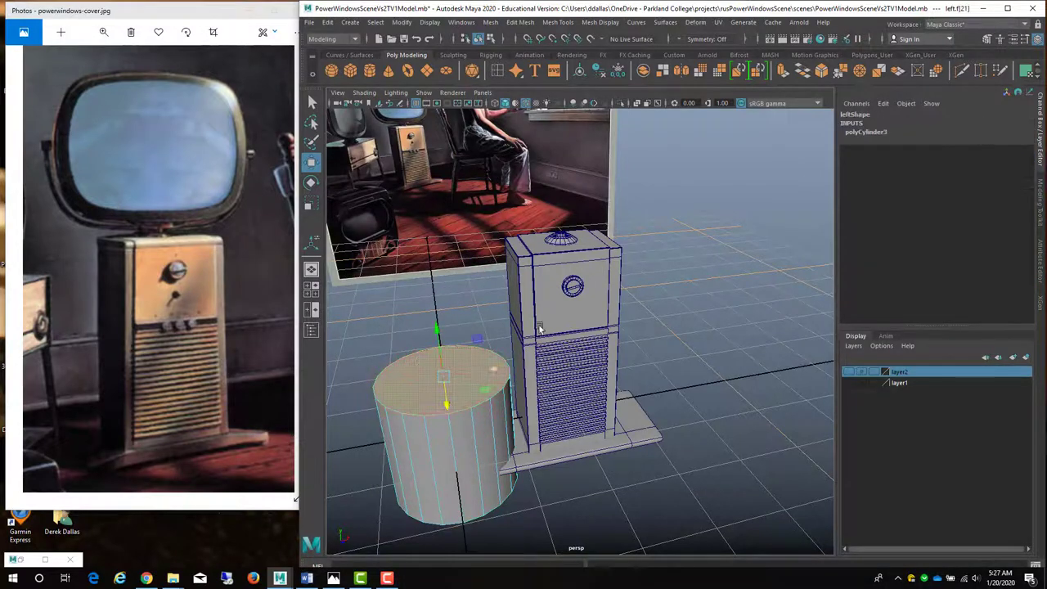
left_click(781, 75)
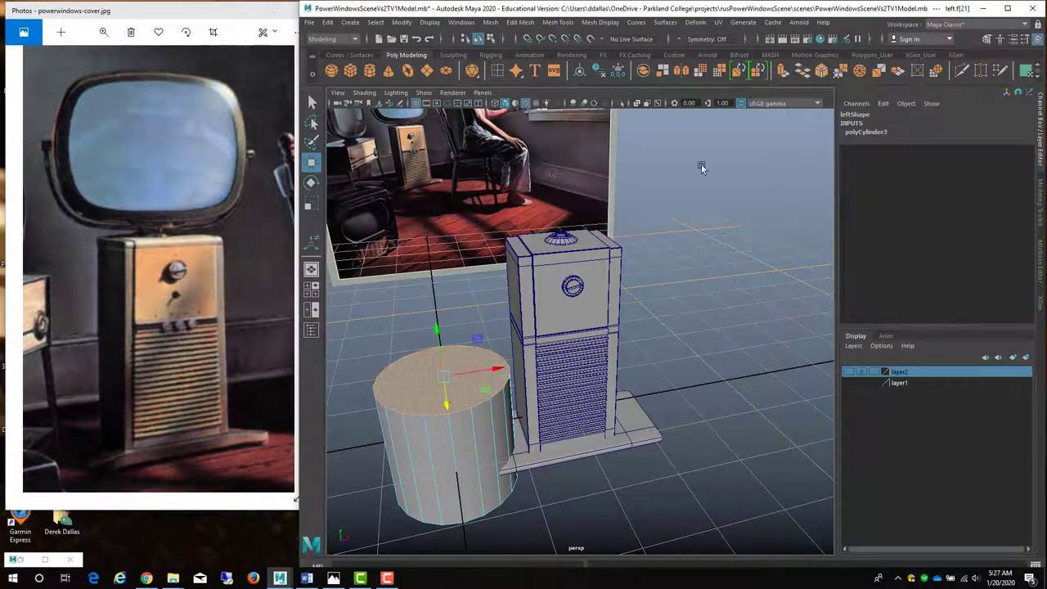
left_click_drag(438, 342, 441, 367)
left_click(436, 323)
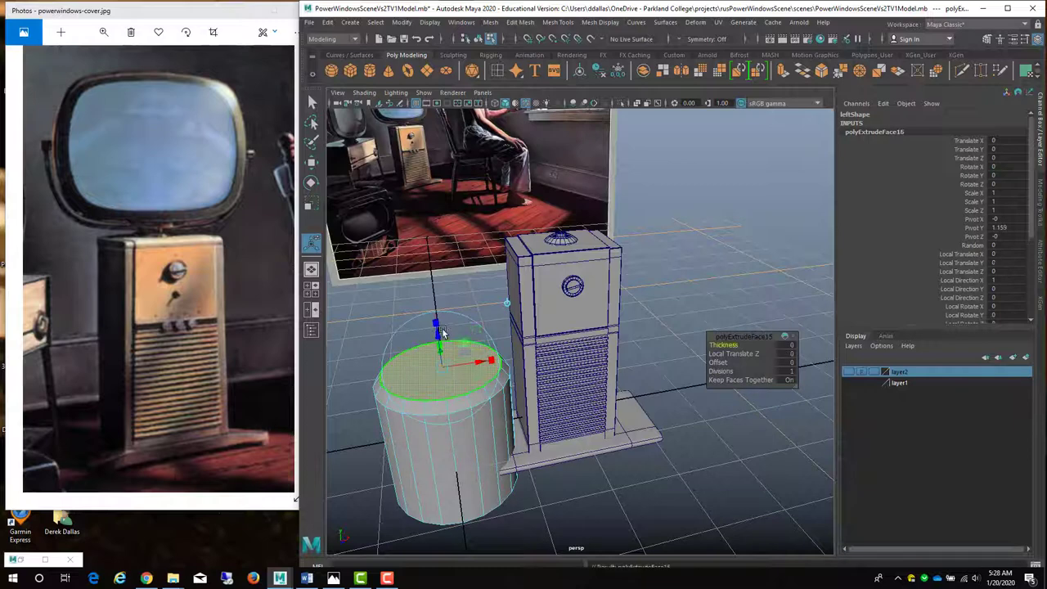
key("ctrl+e")
left_click_drag(435, 370, 430, 370)
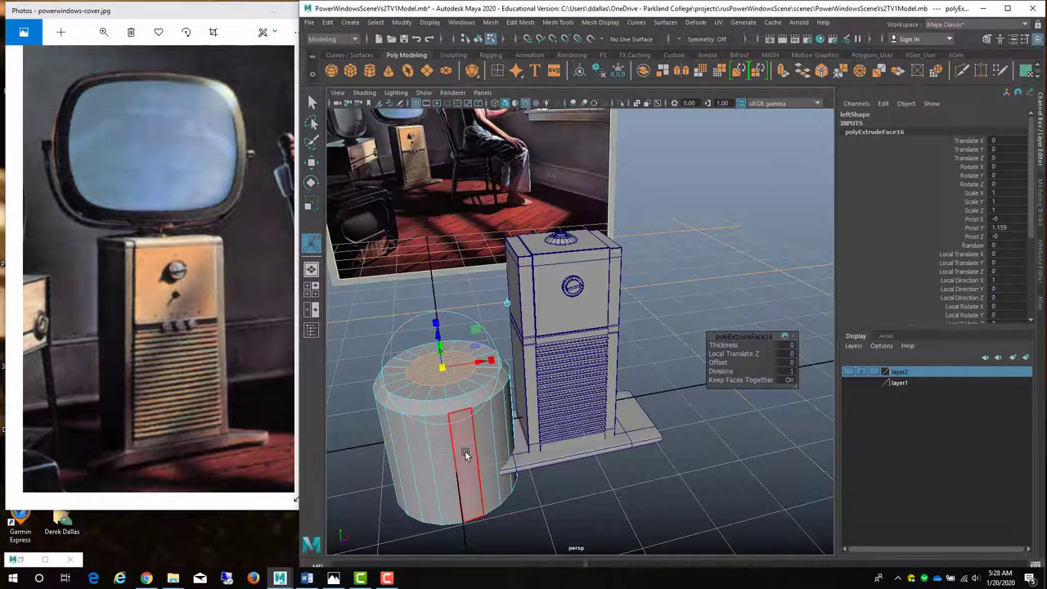
Raise the cylinder's bottom end toward its top to flatten it into a thin disc, and return to object selection
mouse_move(466, 455)
left_mouse_down("alt")
mouse_move(465, 437)
mouse_move(466, 462)
left_mouse_up("alt")
right_click_drag(466, 458, 414, 291)
scroll(424, 410, "down", 2)
left_click_drag(424, 410, 579, 474, "alt")
key("w")
left_click_drag(495, 381, 496, 309)
right_click_drag(515, 349, 540, 329)
left_click_drag(504, 370, 502, 416, "alt")
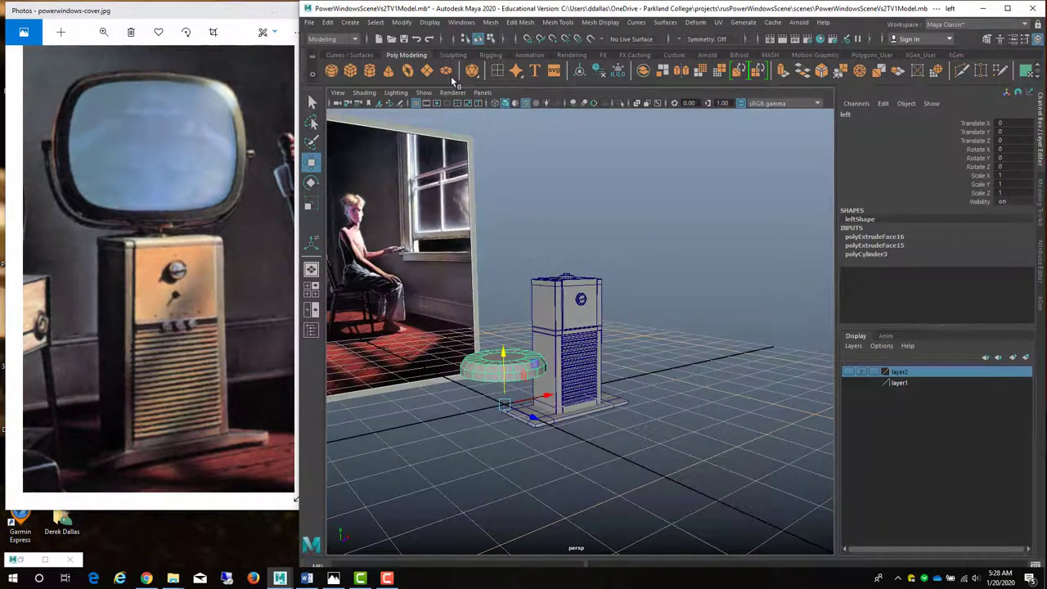
Center the disc's pivot and scale the disc down uniformly to about 0.479
left_click(401, 22)
left_click(424, 101)
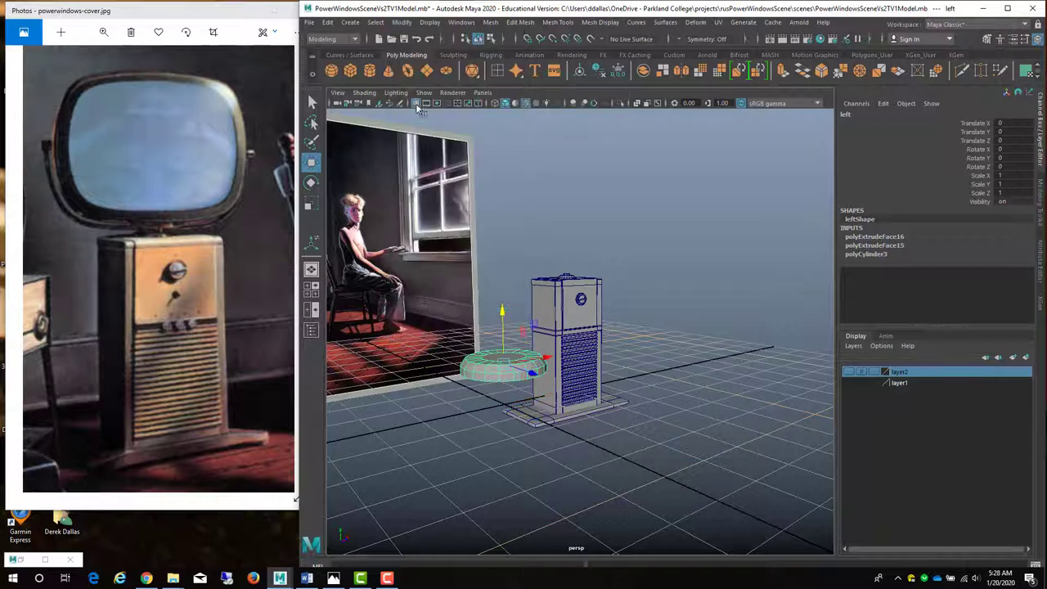
key("r")
left_click_drag(501, 381, 472, 367)
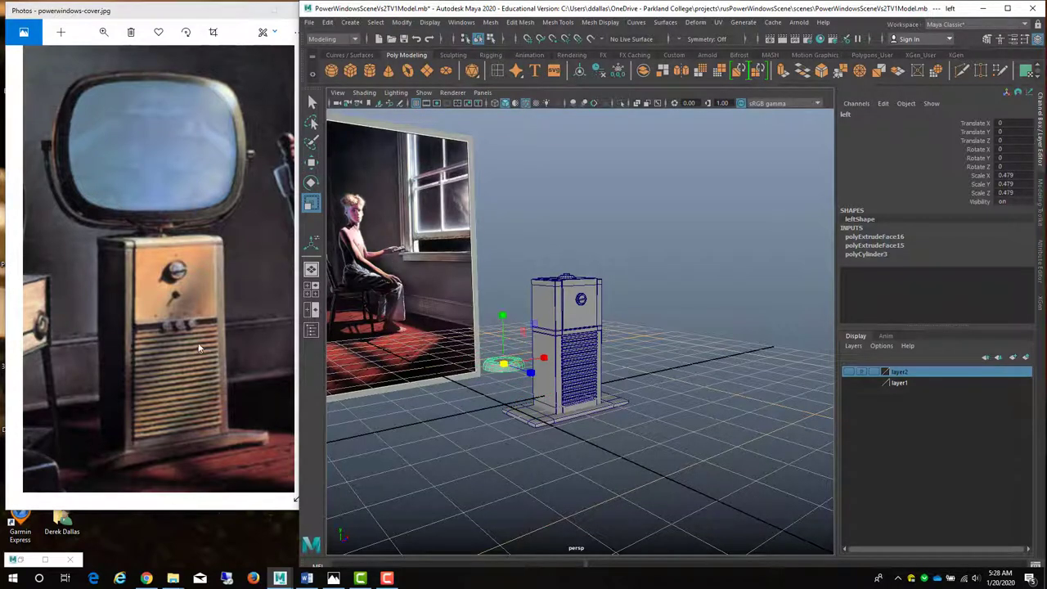
left_click_drag(436, 405, 501, 414, "alt")
right_click_drag(501, 414, 608, 415, "alt")
middle_click_drag(523, 402, 609, 389, "alt")
left_click_drag(611, 392, 553, 429, "alt")
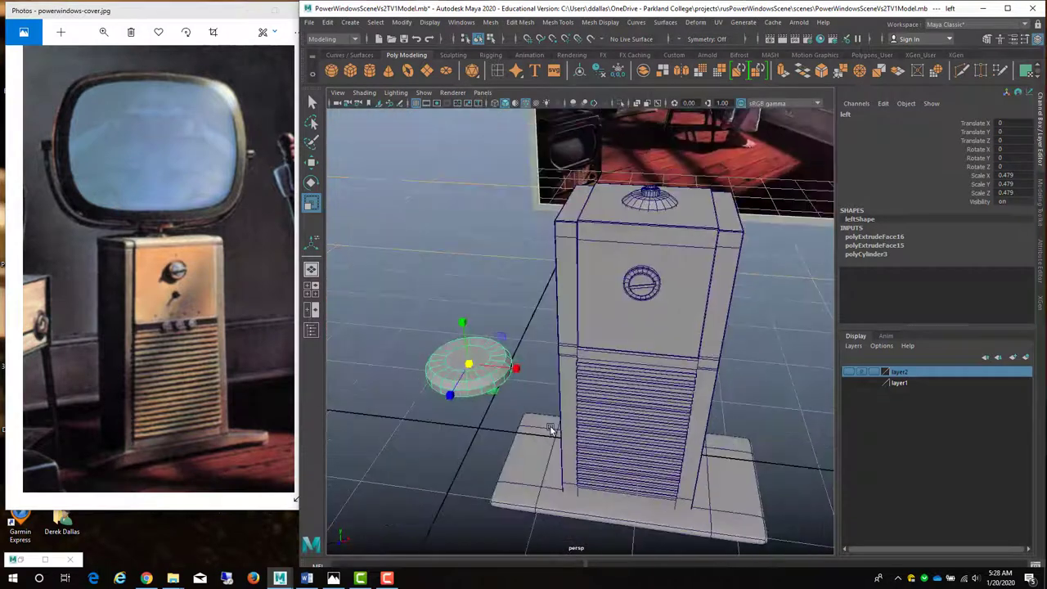
Rotate the disc 90 degrees in X, scale it down uniformly to about 0.12, and thicken it to a Y scale of about 0.197
left_click(1011, 149)
type("90")
key("Return")
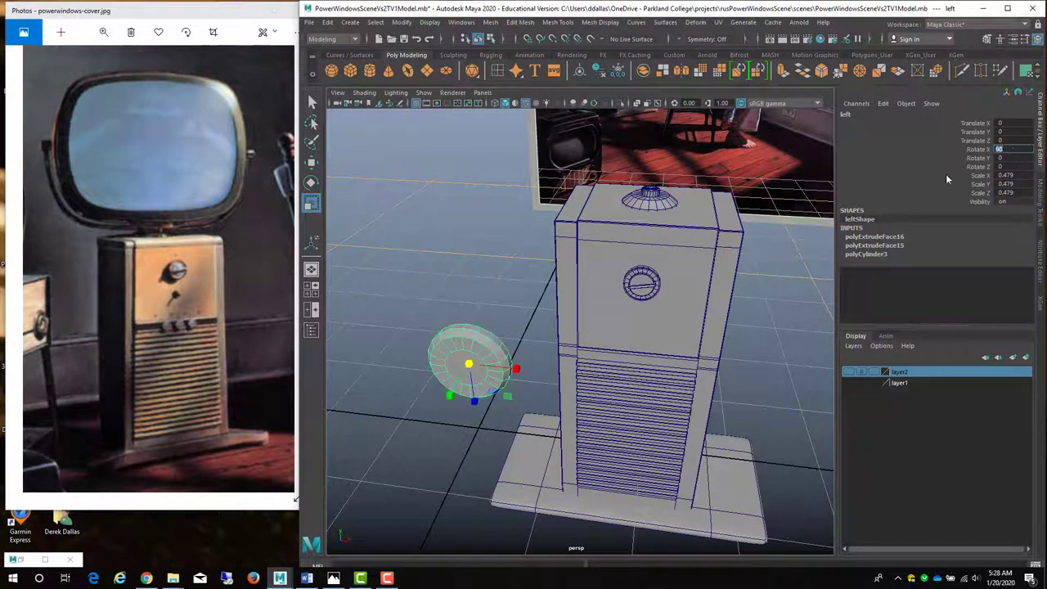
left_click_drag(468, 364, 423, 363)
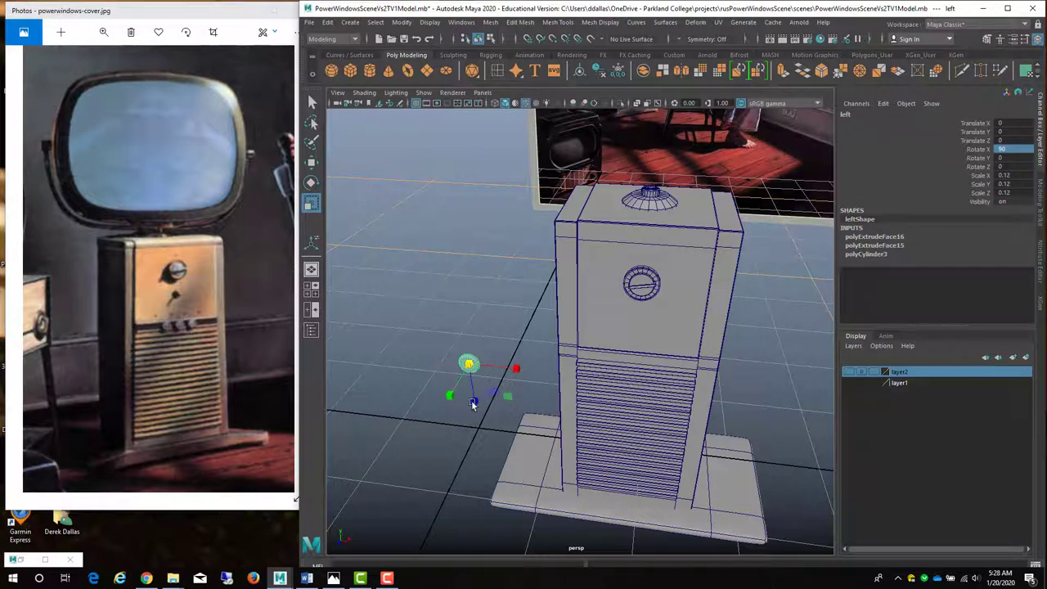
left_click_drag(450, 397, 433, 430)
Move the disc to the pedestal's front, centered on the band above the grille at about X 1.896, Y 0.678, Z 0.546
scroll(480, 385, "up", 3)
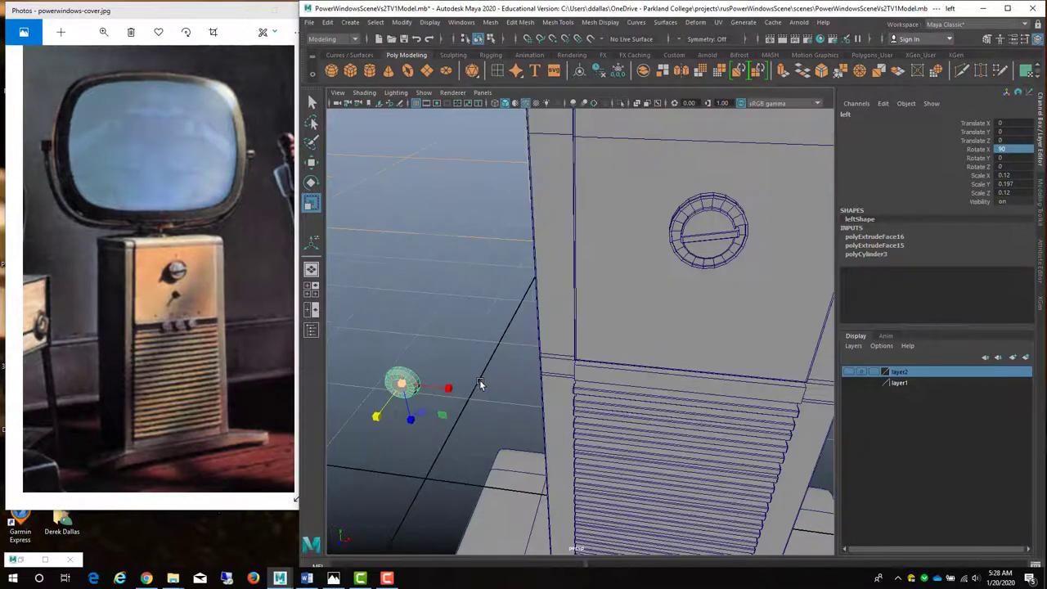
key("w")
left_click_drag(456, 391, 579, 525)
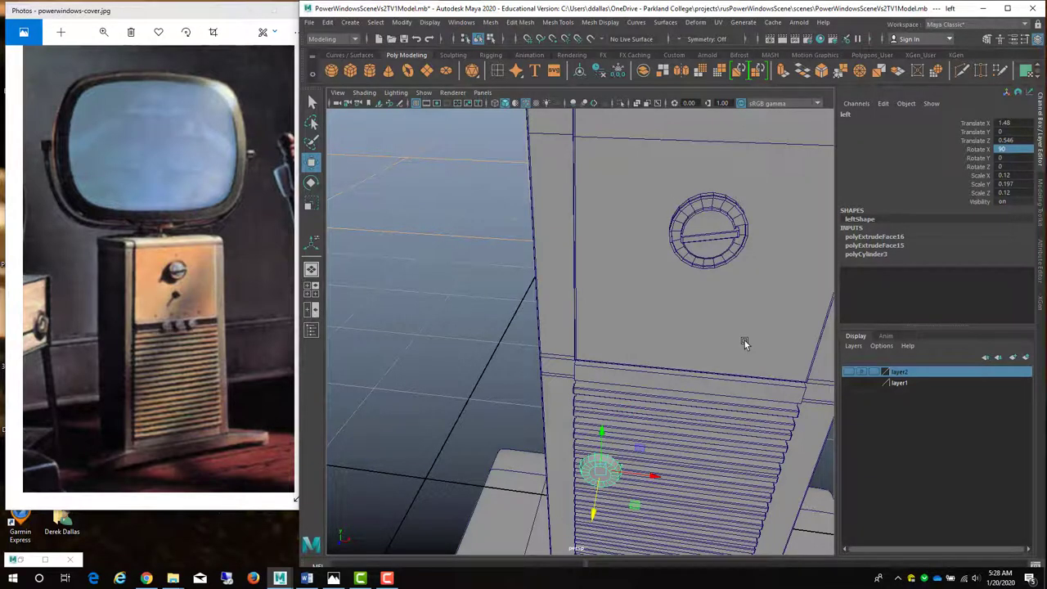
key("space")
key("space")
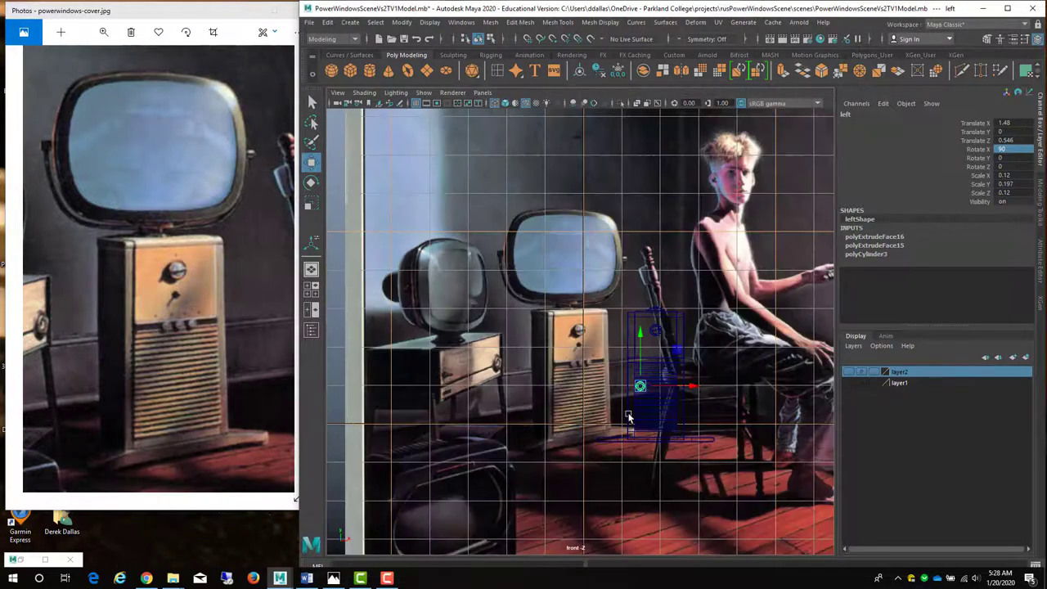
scroll(684, 402, "up", 2)
key("5")
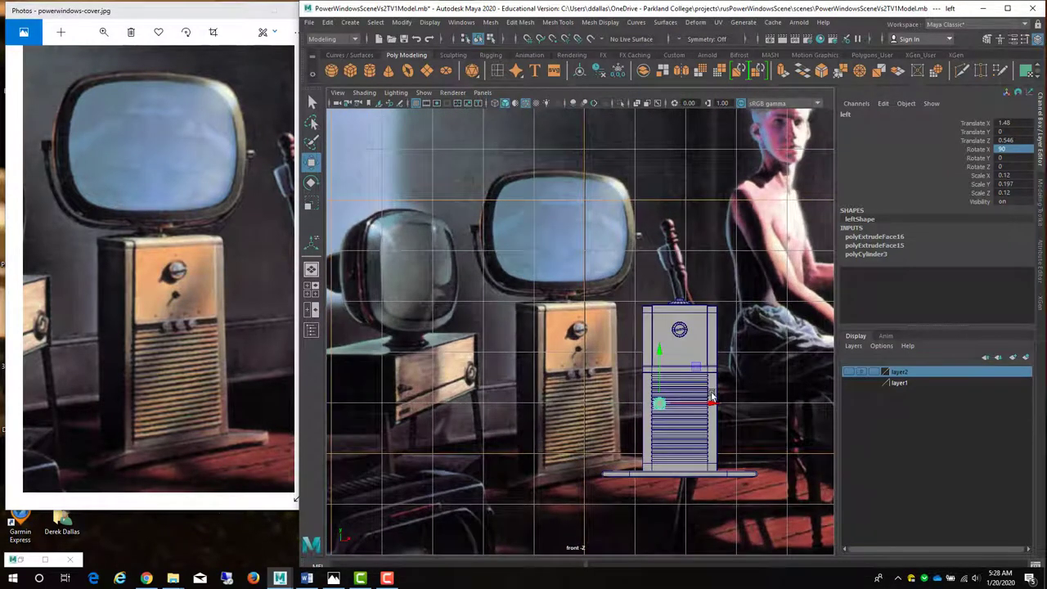
scroll(712, 396, "up", 2)
left_click_drag(686, 368, 687, 324)
left_click_drag(739, 381, 769, 386)
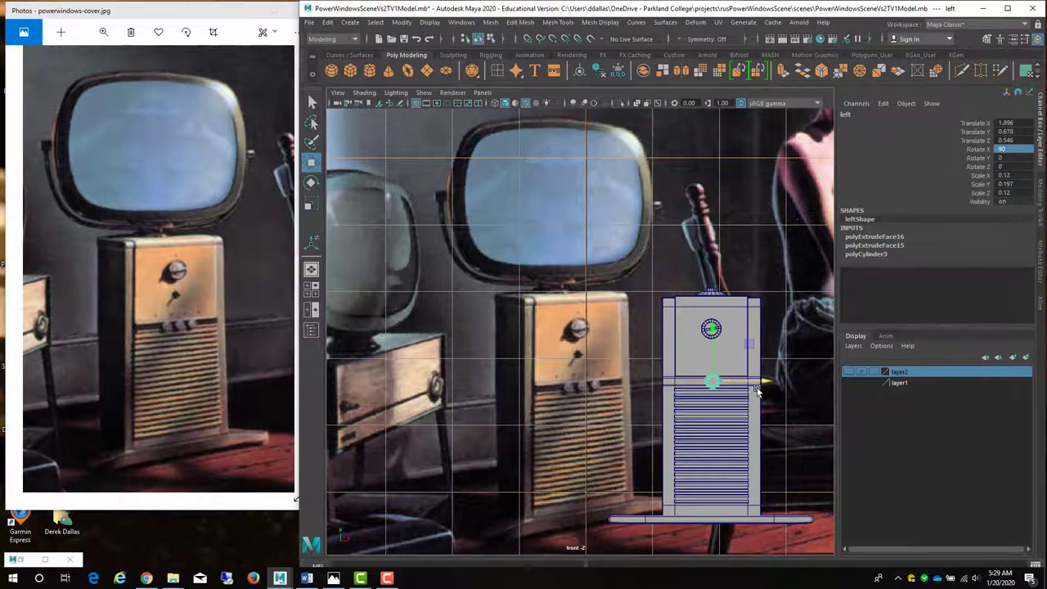
Scale the knob down uniformly to about 0.069 in X and Z and 0.113 in Y
key("space")
key("space")
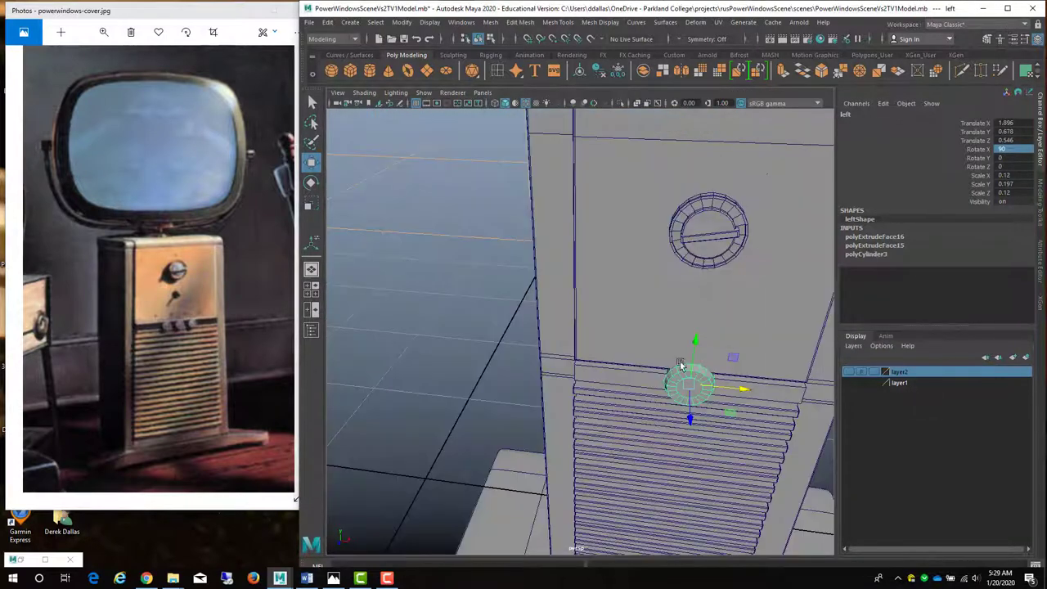
key("r")
left_click_drag(689, 383, 672, 385)
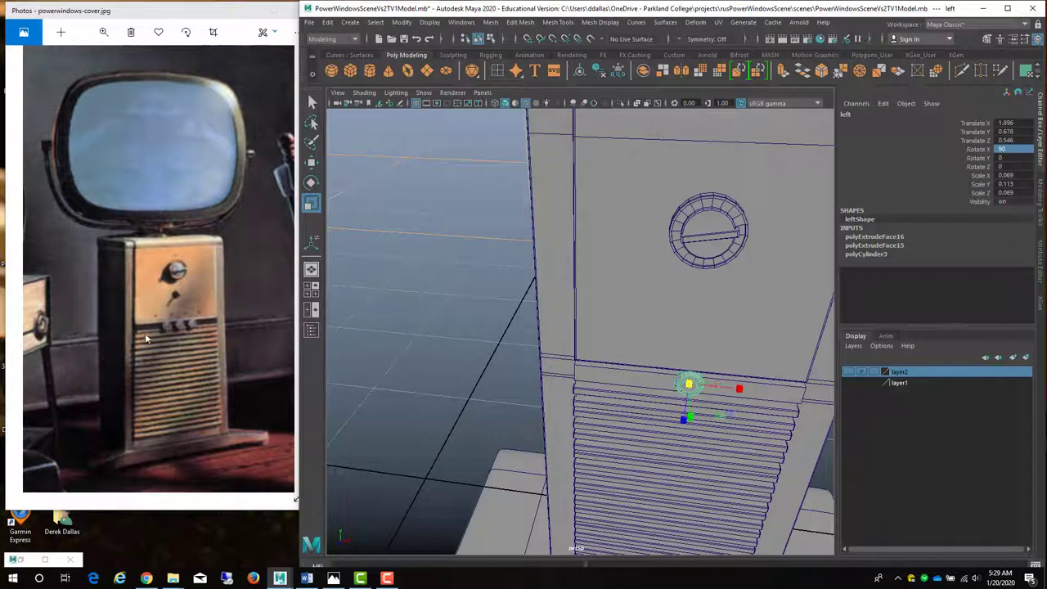
Duplicate the small knob and move the copy beside the original along X to about 2.064
key("space")
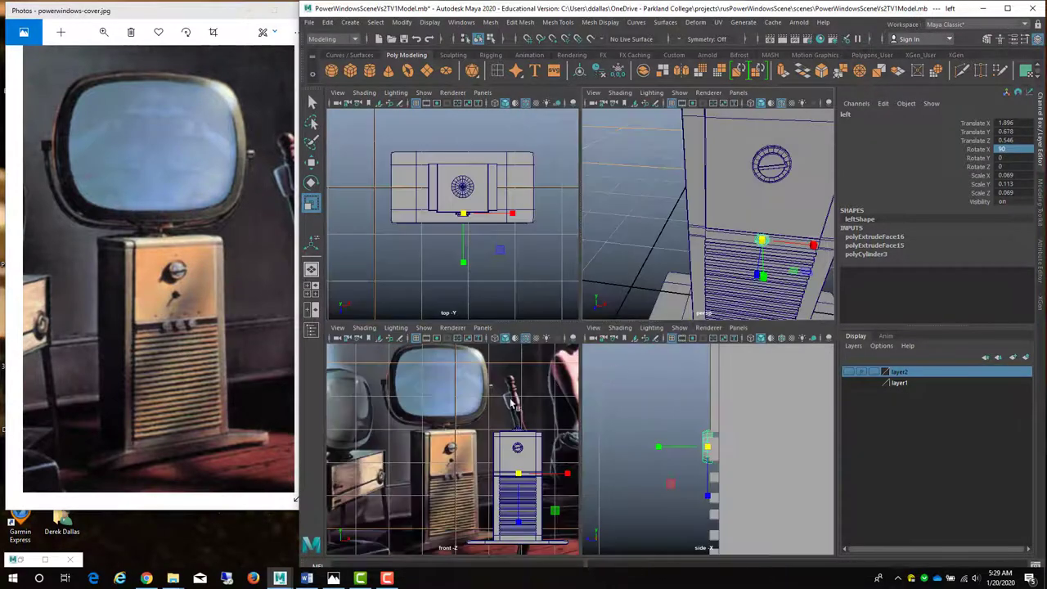
key("space")
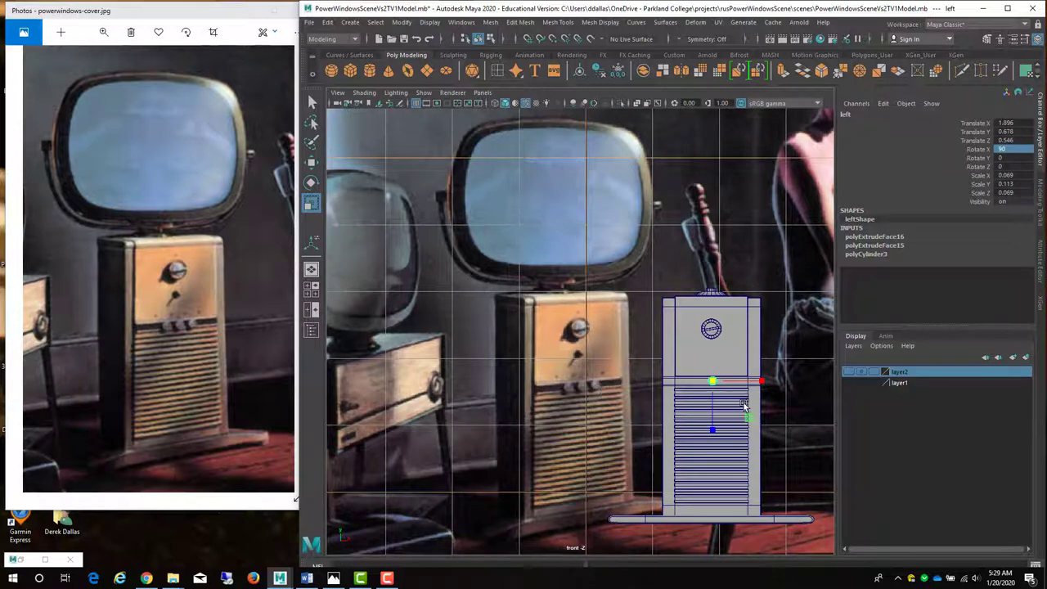
scroll(742, 413, "up", 4)
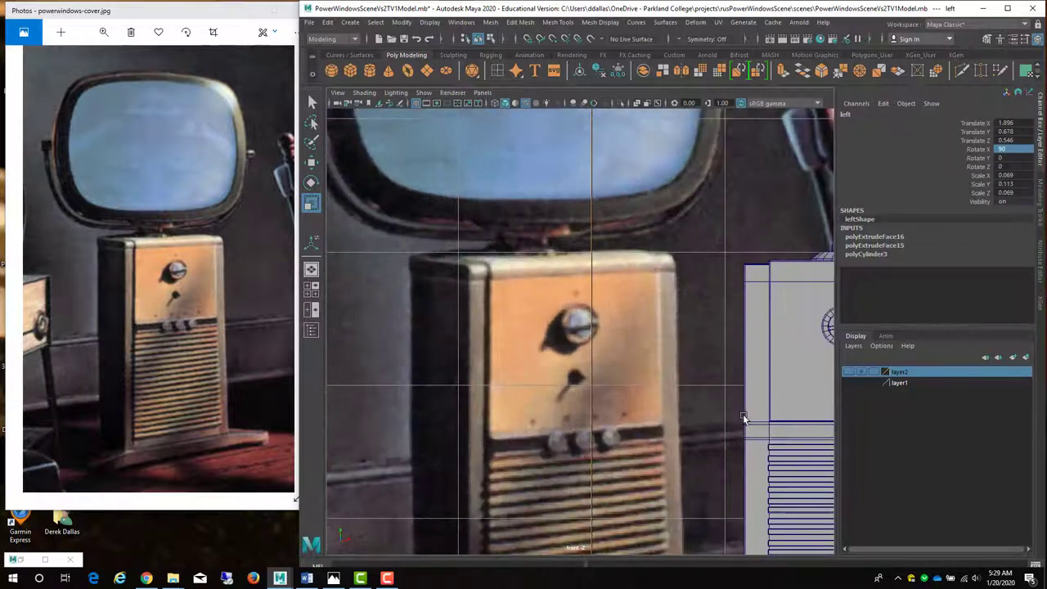
middle_click_drag(755, 413, 606, 373, "alt")
middle_click_drag(669, 390, 645, 344, "alt")
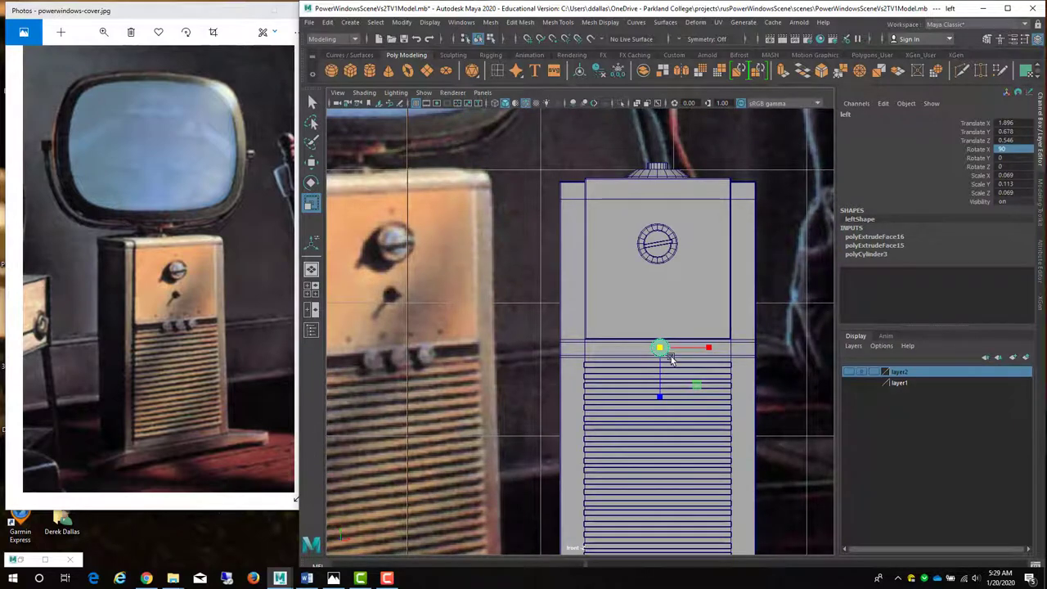
key("ctrl+d")
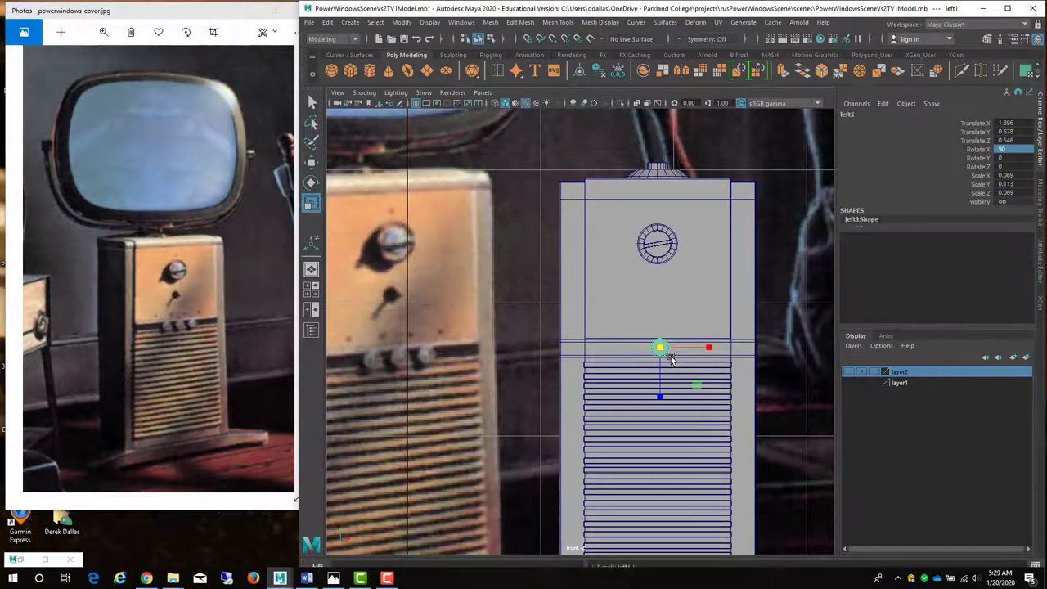
key("w")
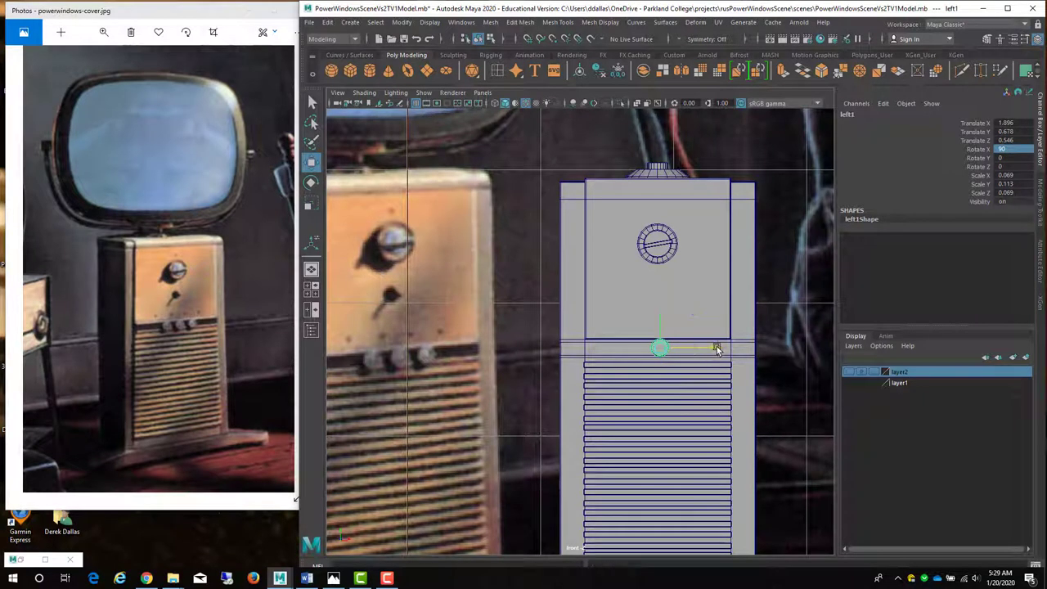
left_click_drag(715, 349, 736, 347)
Select both small knobs and shift them together along X, bringing the copy to about 1.847 near the pedestal's center
left_click(660, 351)
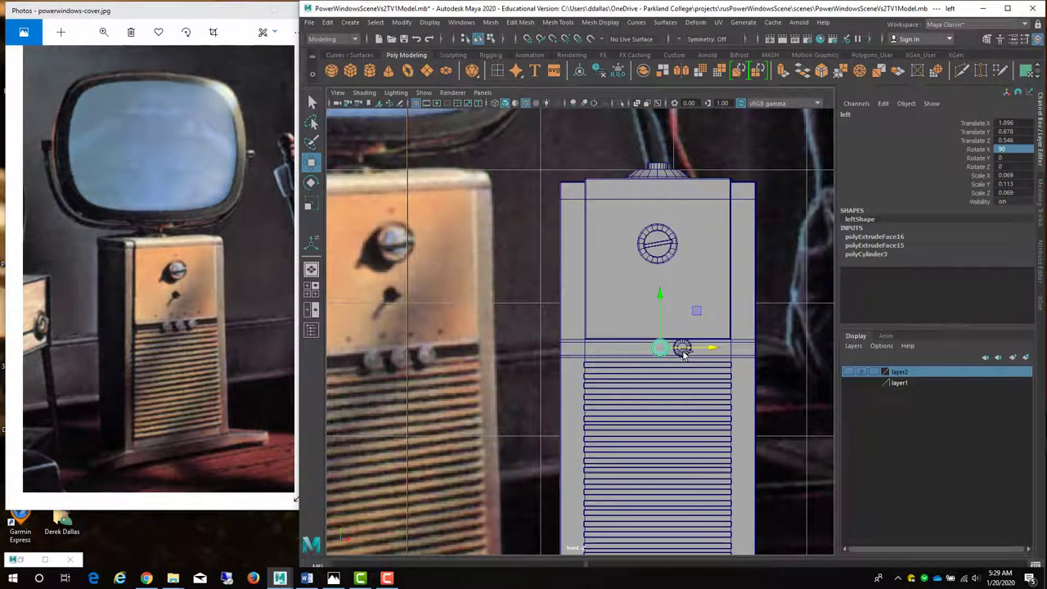
left_click(684, 352)
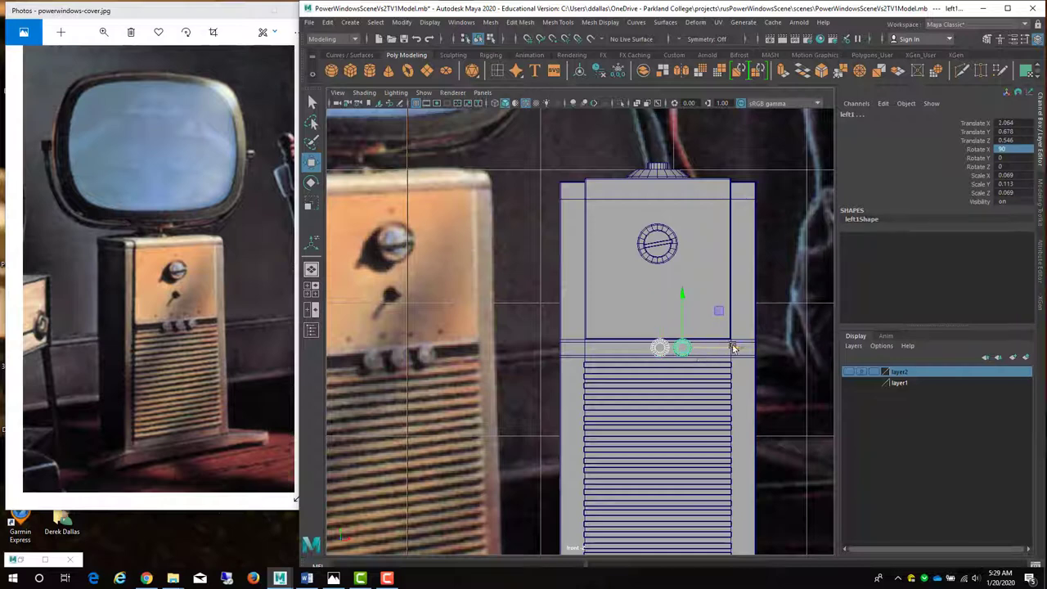
left_click_drag(737, 348, 705, 350)
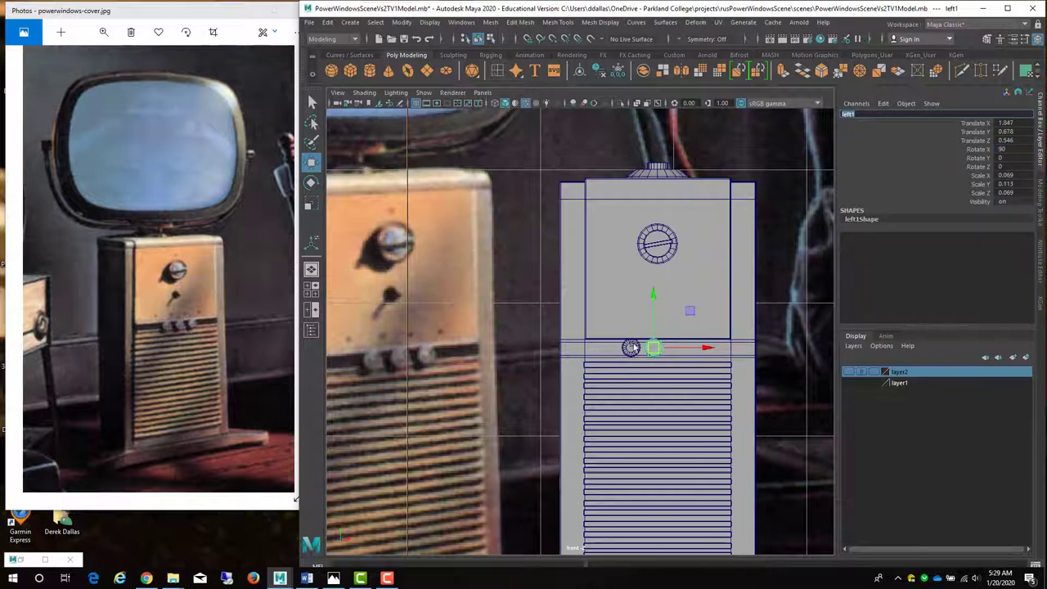
Rename the left small knob as Tv1KnobLeft
left_click(631, 348)
left_click(847, 117)
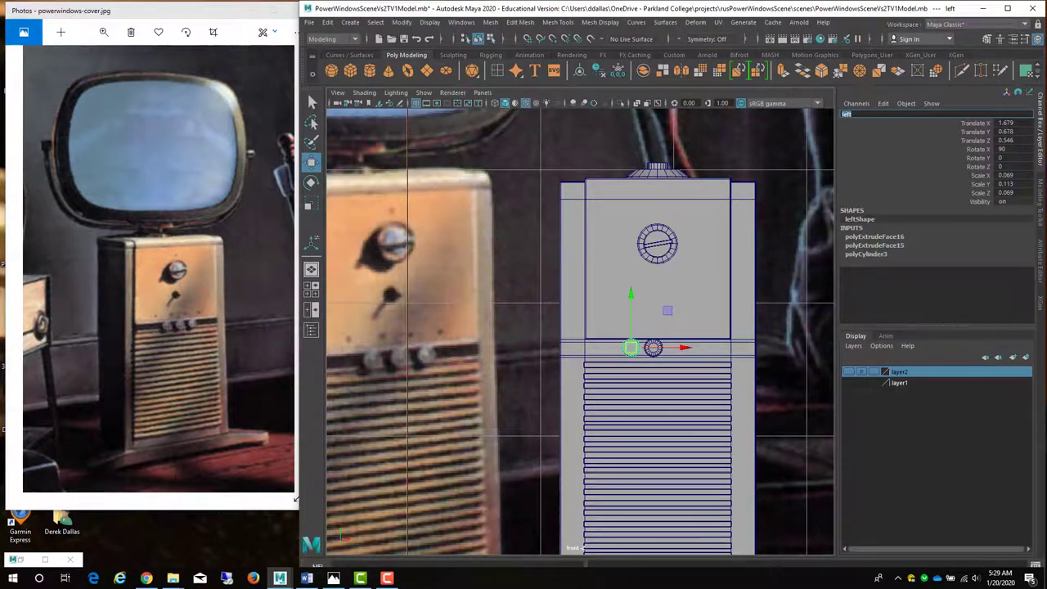
type("TV")
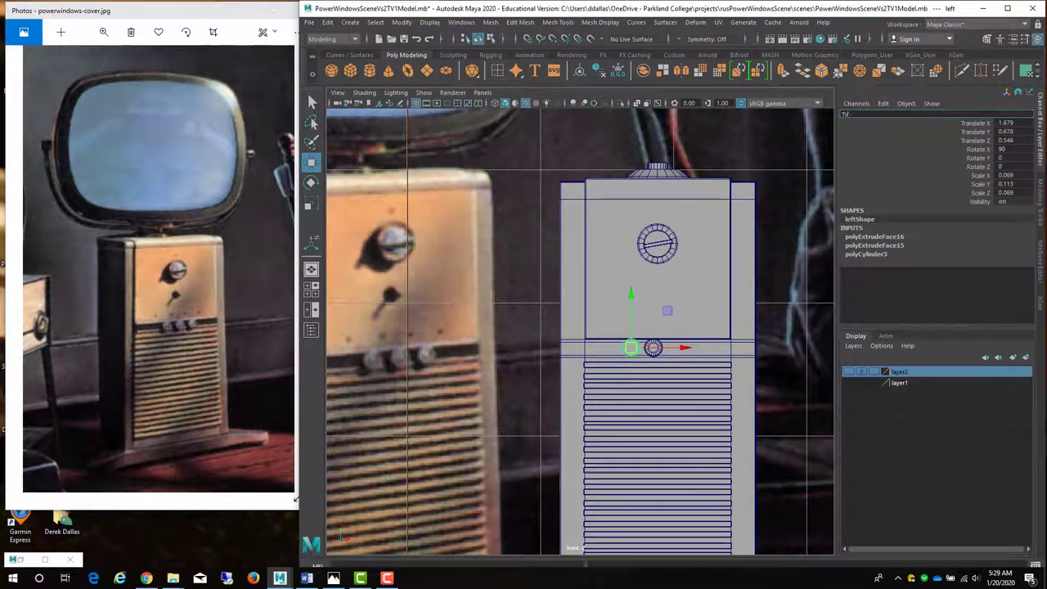
type("1")
Rename the knob beside it, near the pedestal's center, as Tv1KnobCenter
left_click(653, 356)
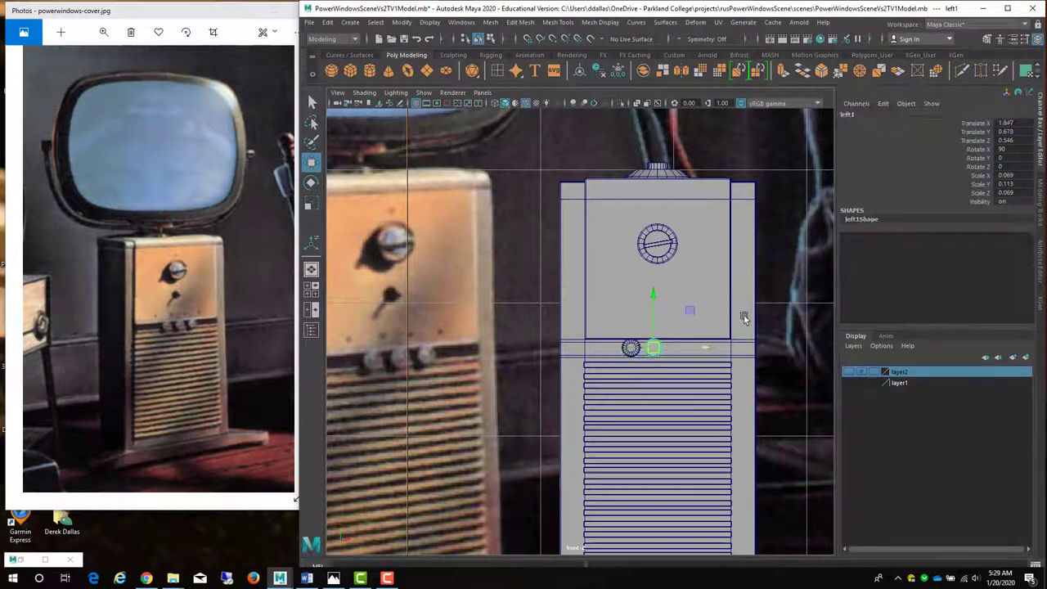
left_click(860, 115)
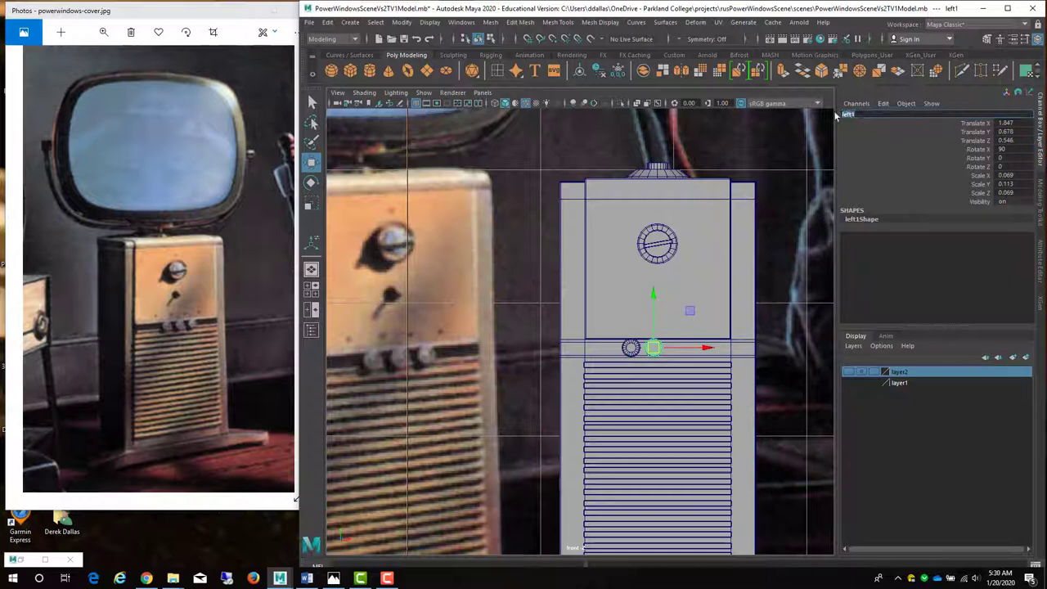
type("TV1KnobR")
key("Return")
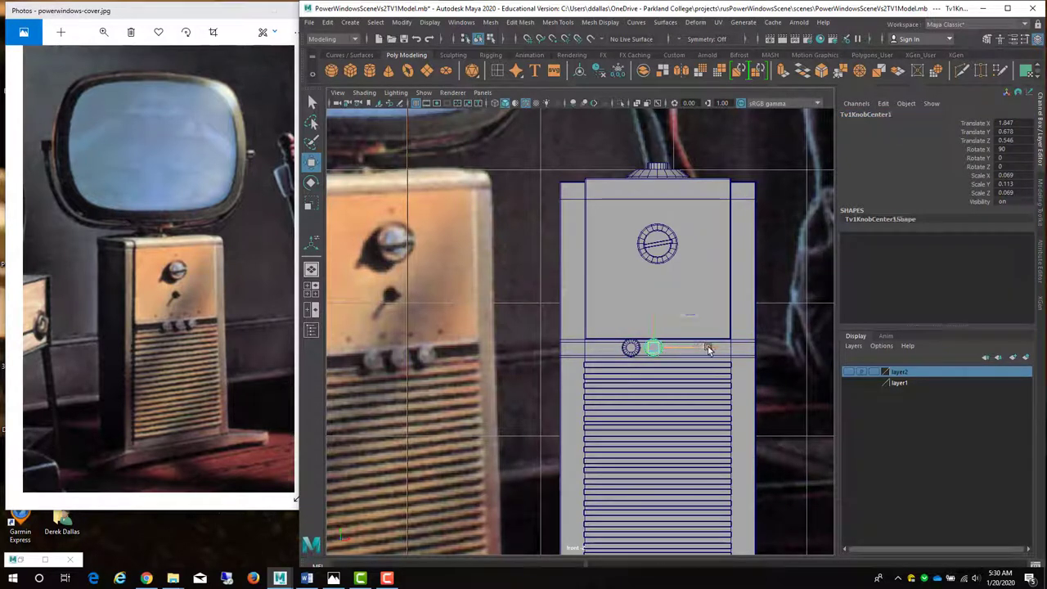
Duplicate the center knob, move the copy along X to about 2.007, and rename it Tv1KnobRight
left_click_drag(702, 349, 730, 350)
left_click_drag(729, 351, 729, 350)
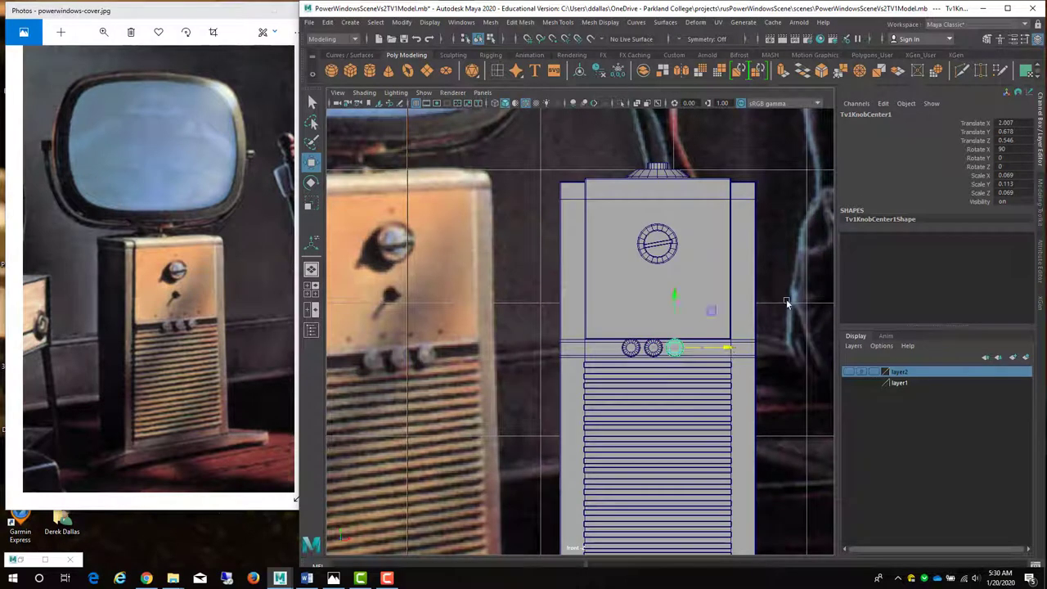
double_click(874, 115)
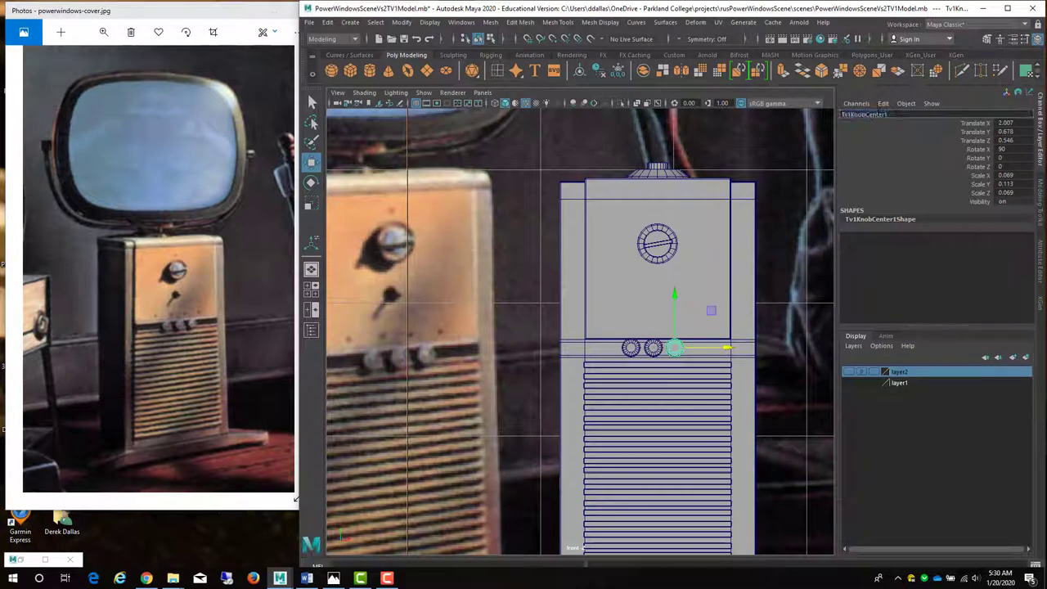
type("Right")
key("Return")
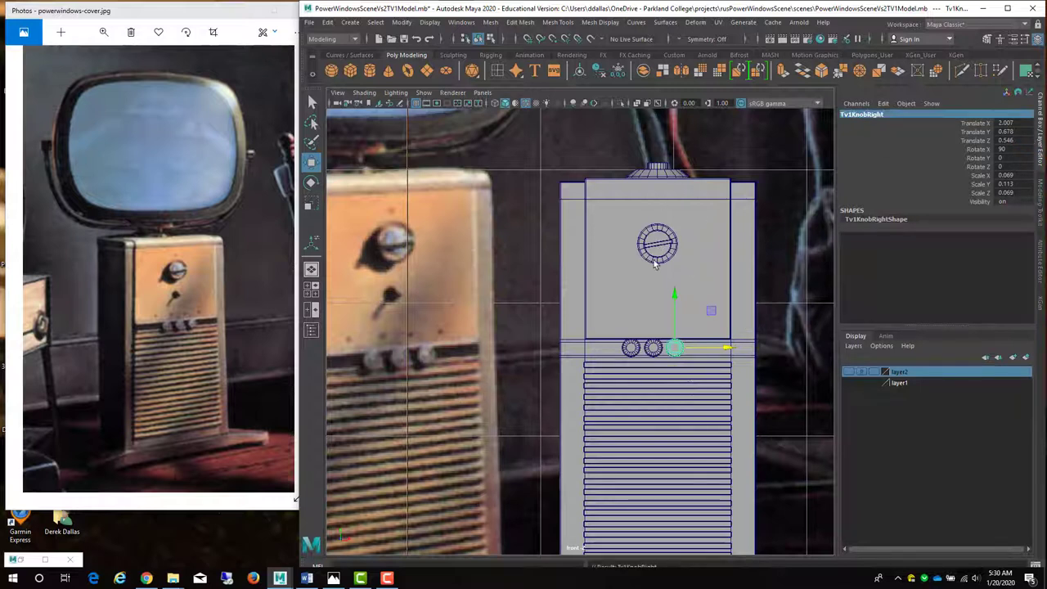
Select all three small knobs and shift them together along X to center the row, with the middle knob at about 1.872
left_click(632, 350)
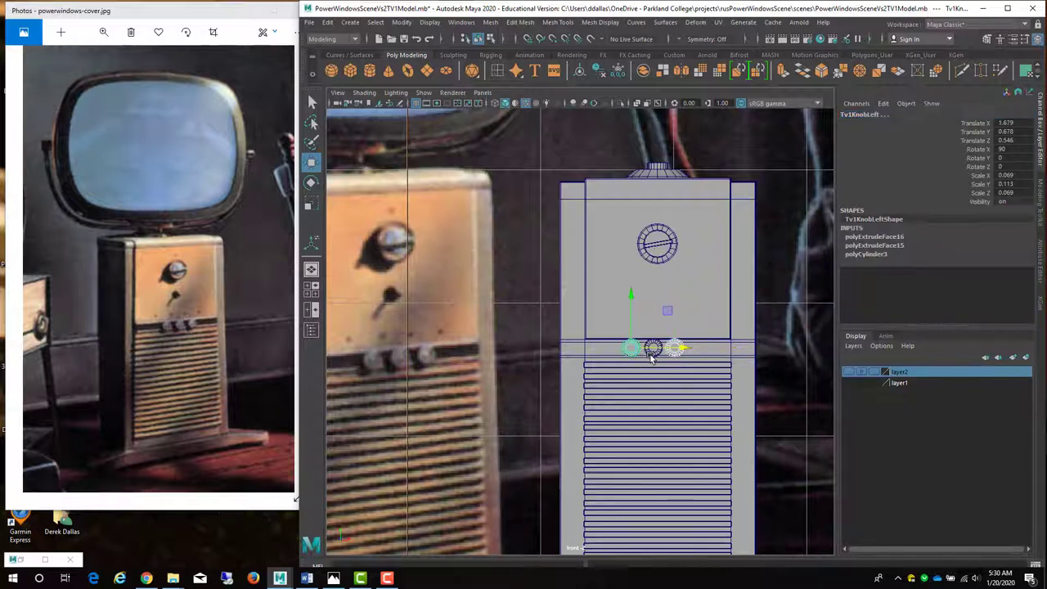
left_click(655, 350)
left_click_drag(708, 348, 709, 349)
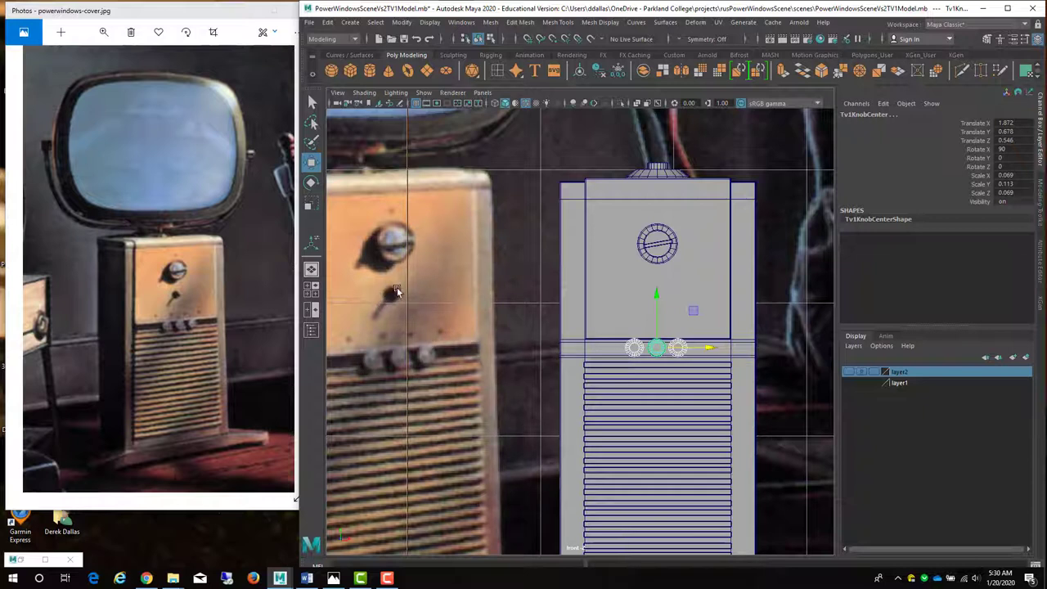
Duplicate the center small knob and move the copy up along Y to about 1.107, beneath the large knob
left_click(656, 384)
left_click(654, 350)
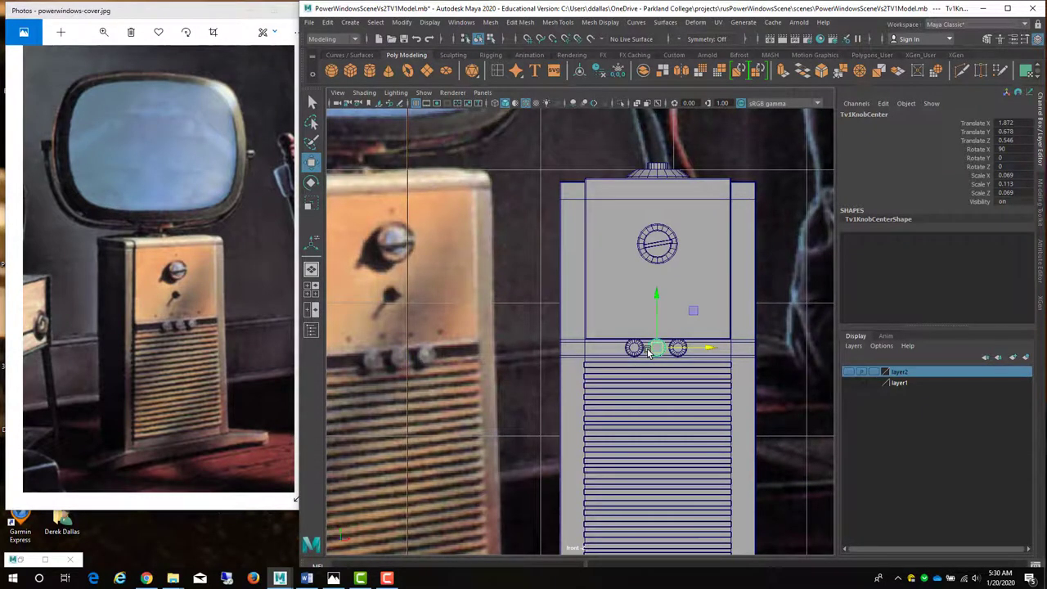
key("ctrl+d")
left_click_drag(656, 295, 658, 242)
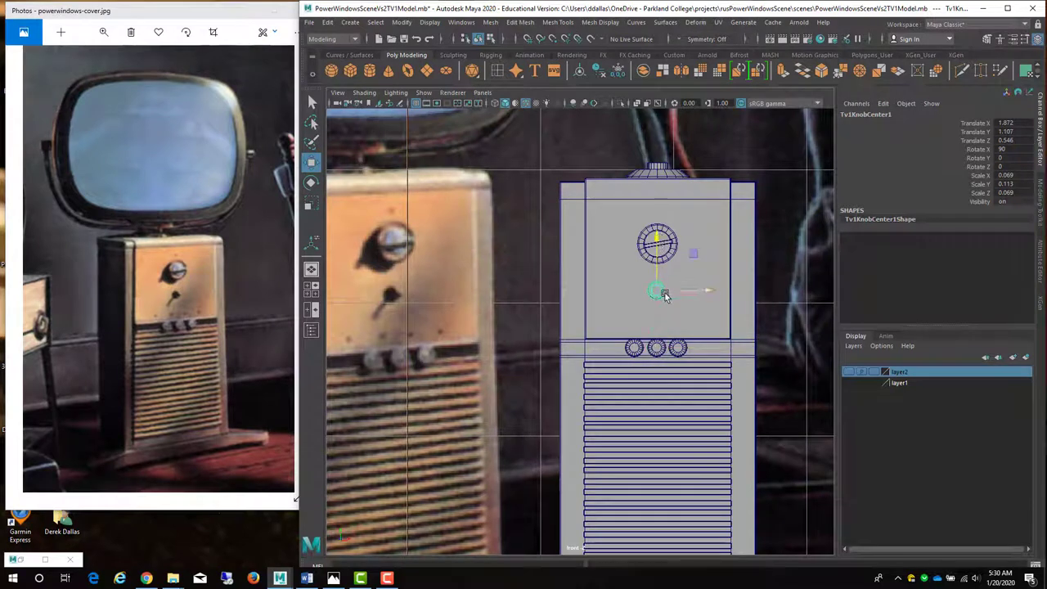
key("r")
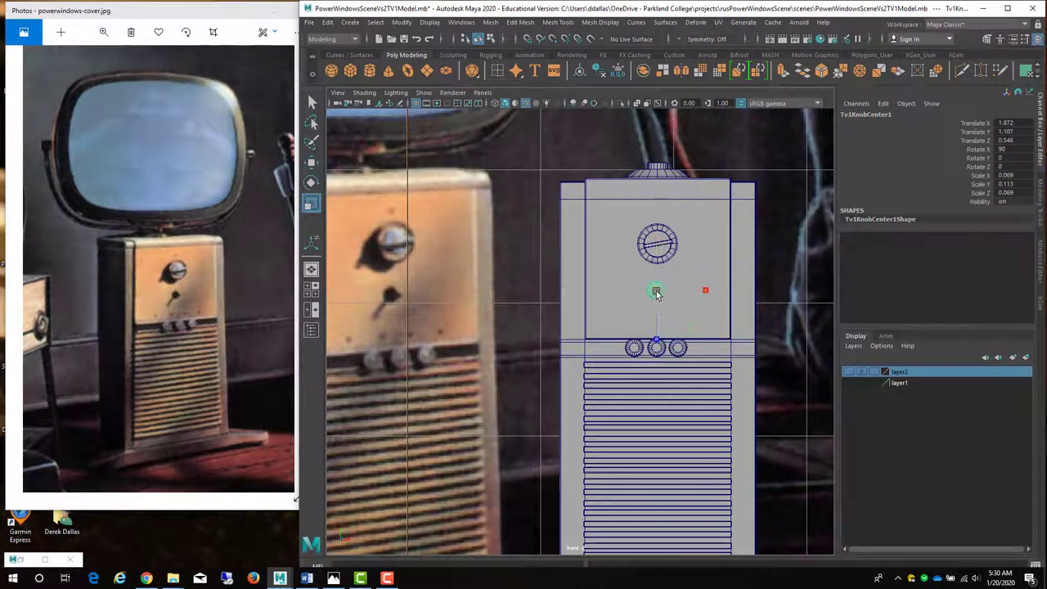
Duplicate the large knob's cross bar, lower the copy to about Y 2.092 over the small upper knob, and scale it down uniformly to about 0.143 in X
left_click(660, 243)
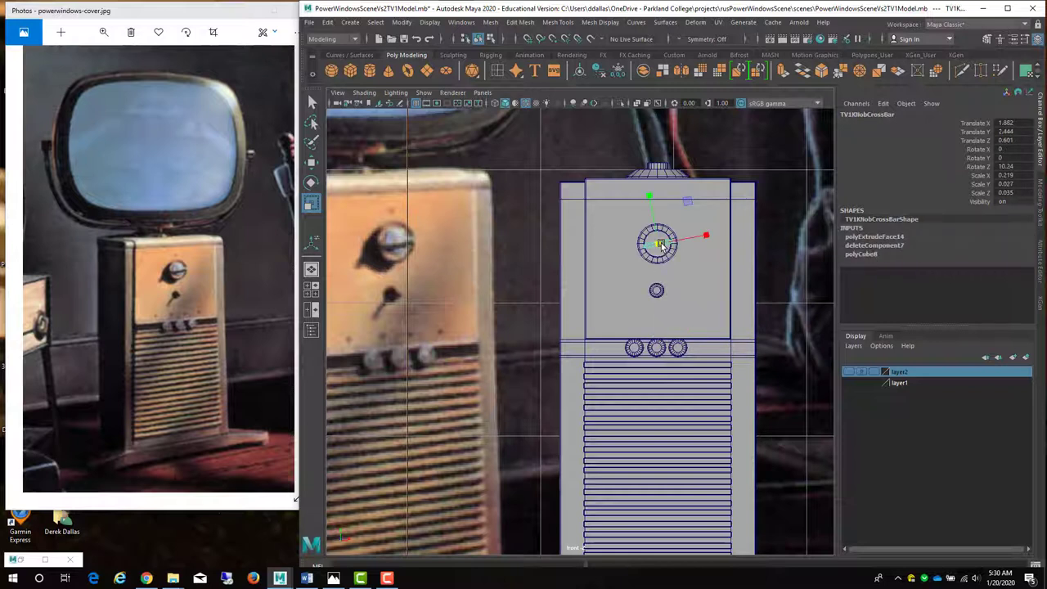
key("ctrl+d")
key("w")
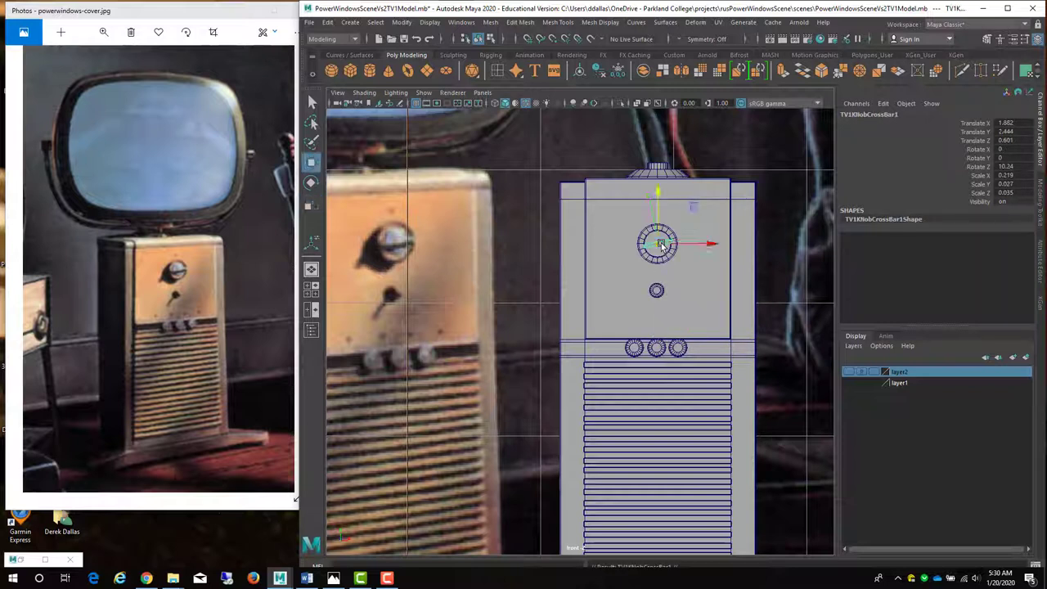
mouse_move(661, 225)
left_mouse_down()
mouse_move(661, 199)
mouse_move(659, 244)
left_mouse_up()
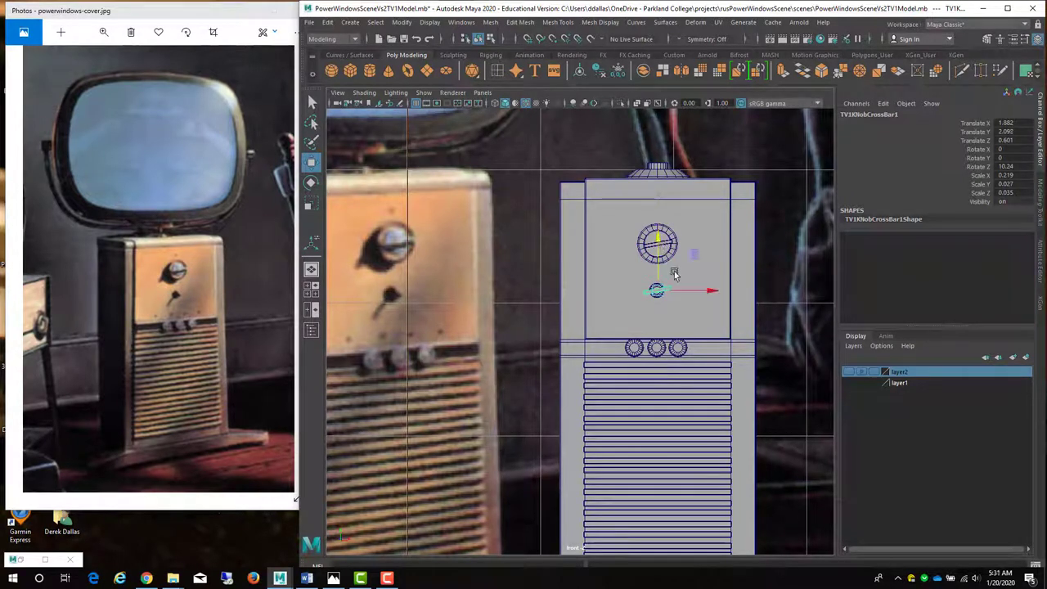
key("r")
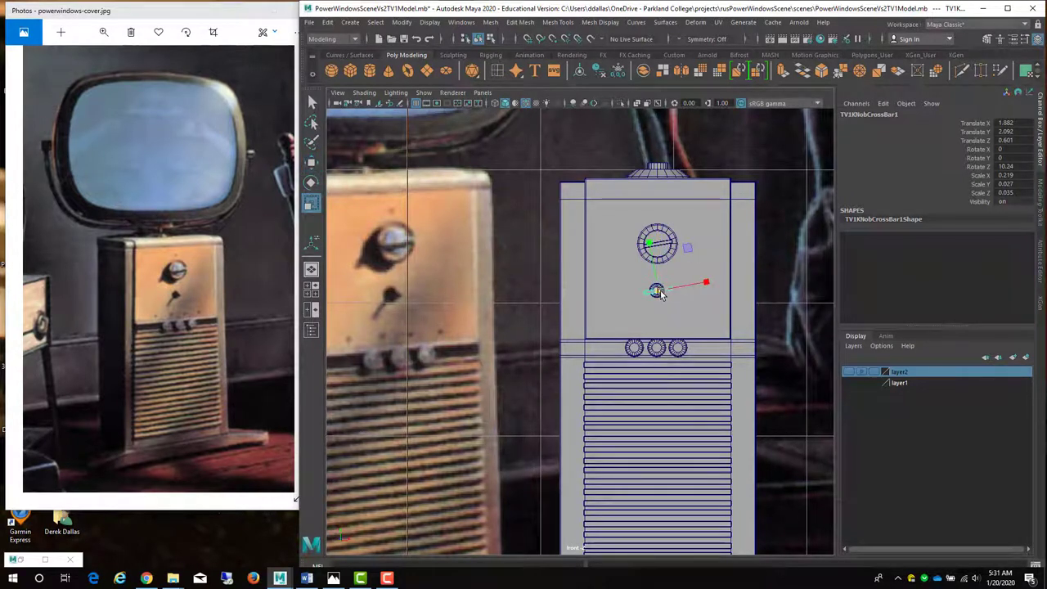
left_click_drag(657, 288, 656, 293)
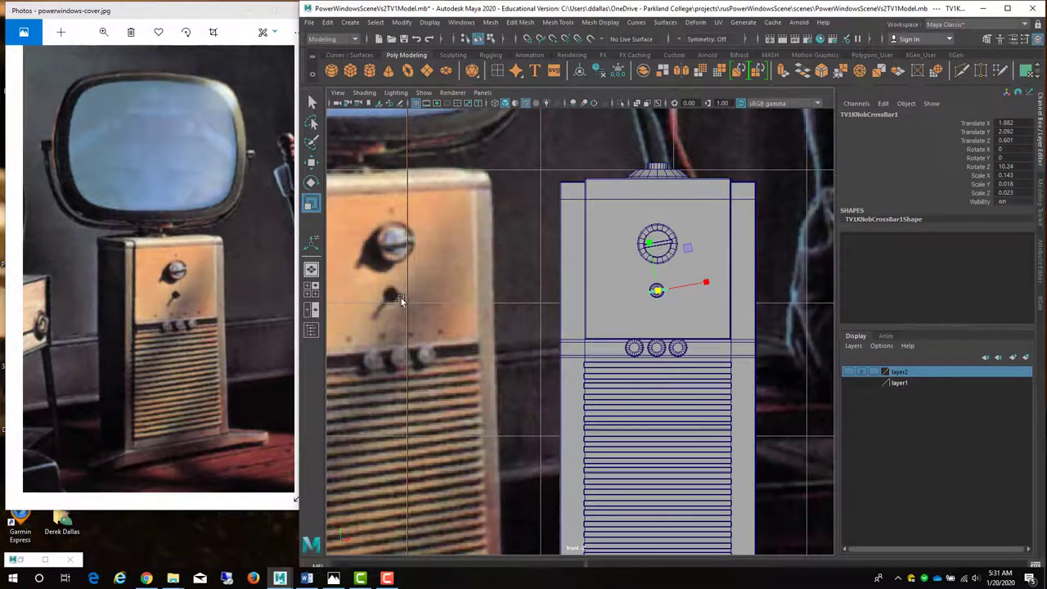
Stretch the small cross bar along Z to a scale of about 0.08 so it sticks out from its knob
key("space")
key("space")
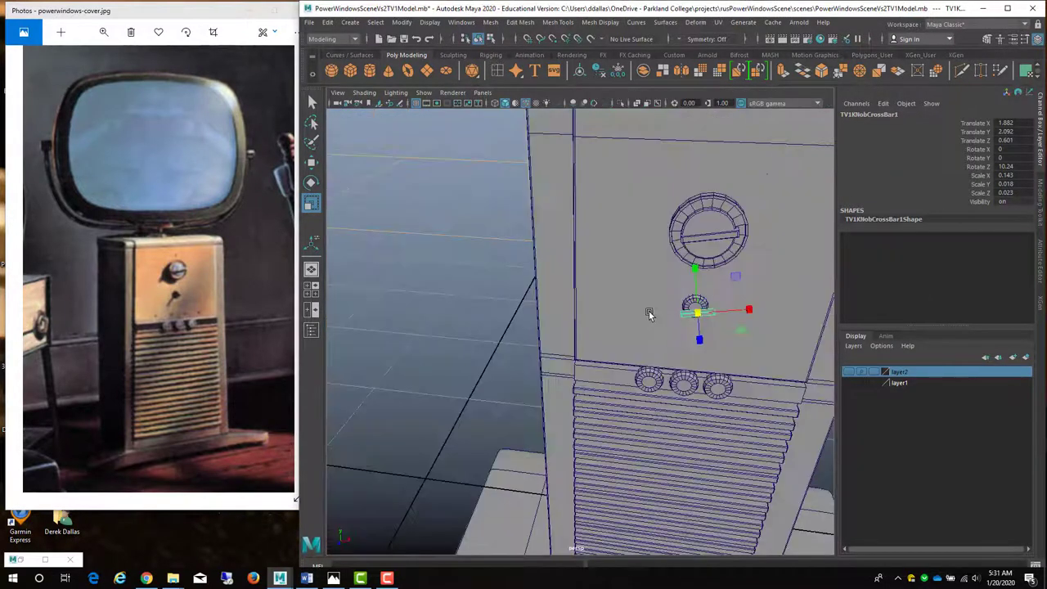
left_click_drag(644, 344, 744, 351, "alt")
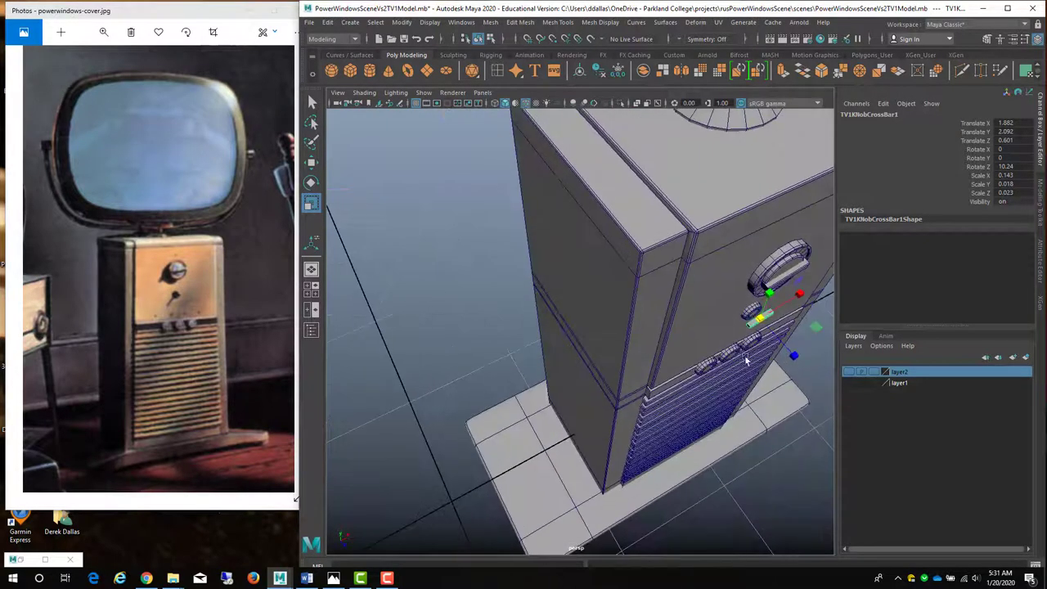
left_click_drag(836, 402, 844, 412)
left_click_drag(795, 357, 725, 353)
right_click_drag(725, 353, 795, 355, "alt")
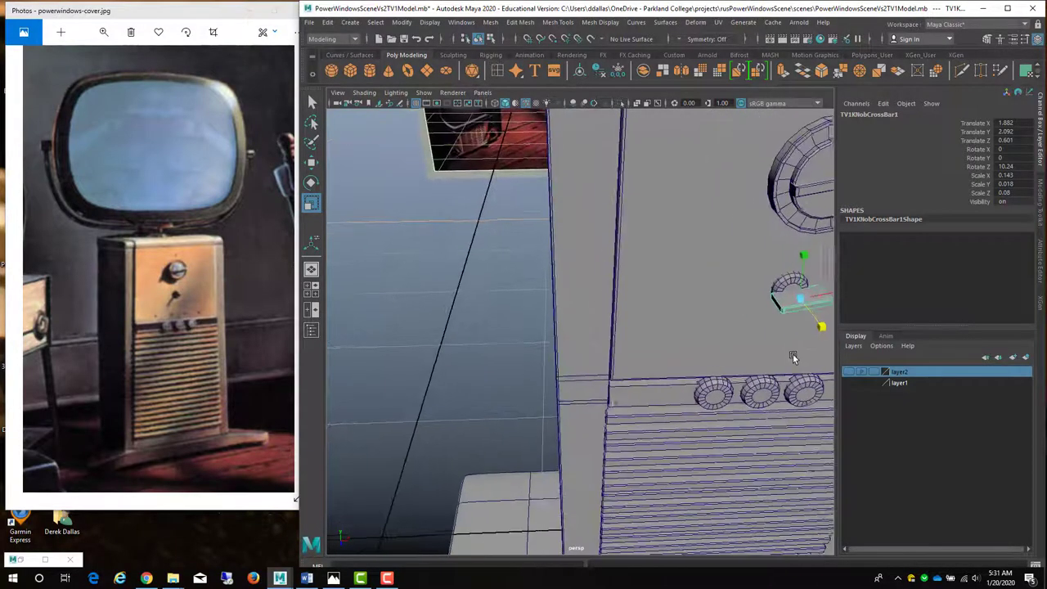
left_click_drag(794, 355, 716, 339, "alt")
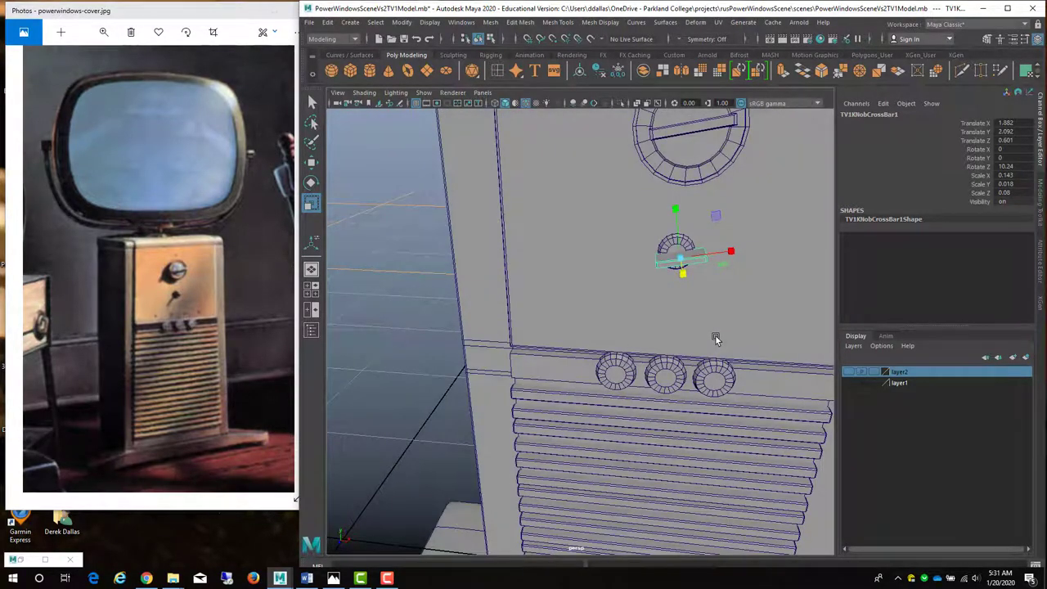
Center the small cross bar on its knob at about X 1.876 and rotate it about Z to roughly 40.8 degrees
key("w")
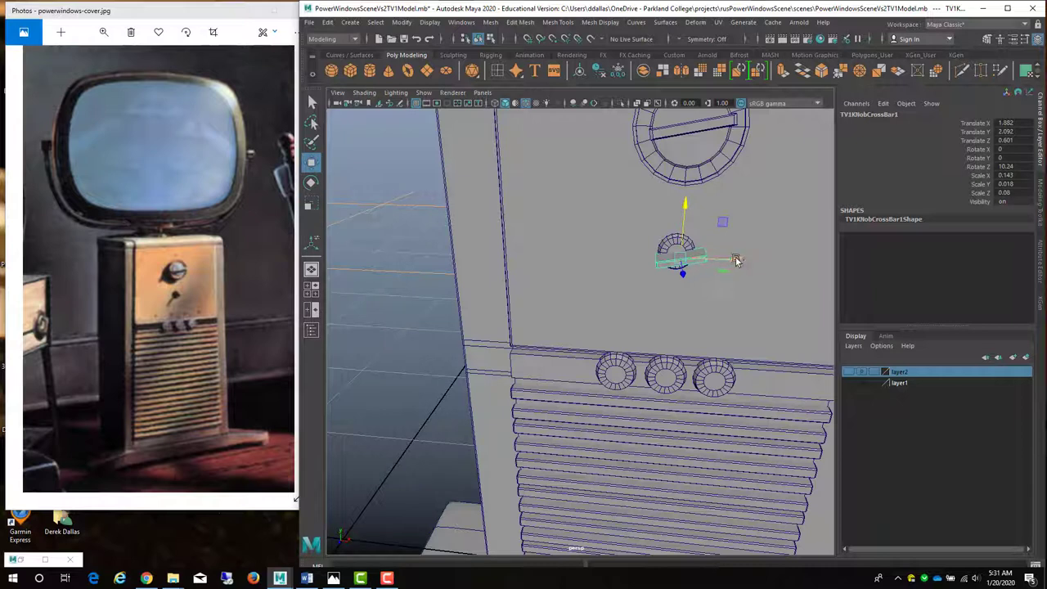
left_click_drag(736, 260, 732, 261)
key("e")
left_click_drag(723, 227, 700, 213)
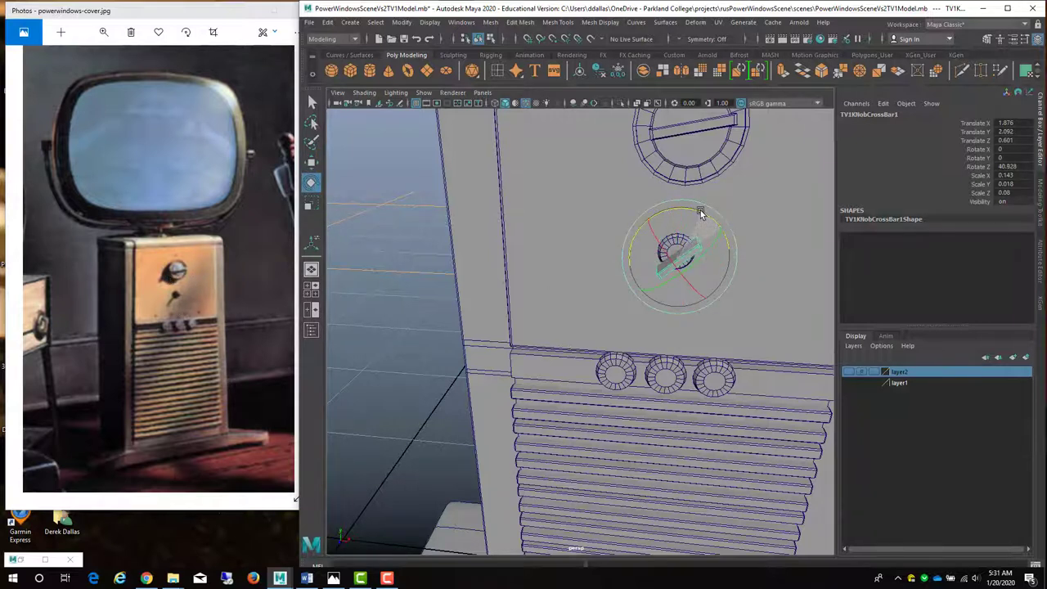
left_click(459, 252)
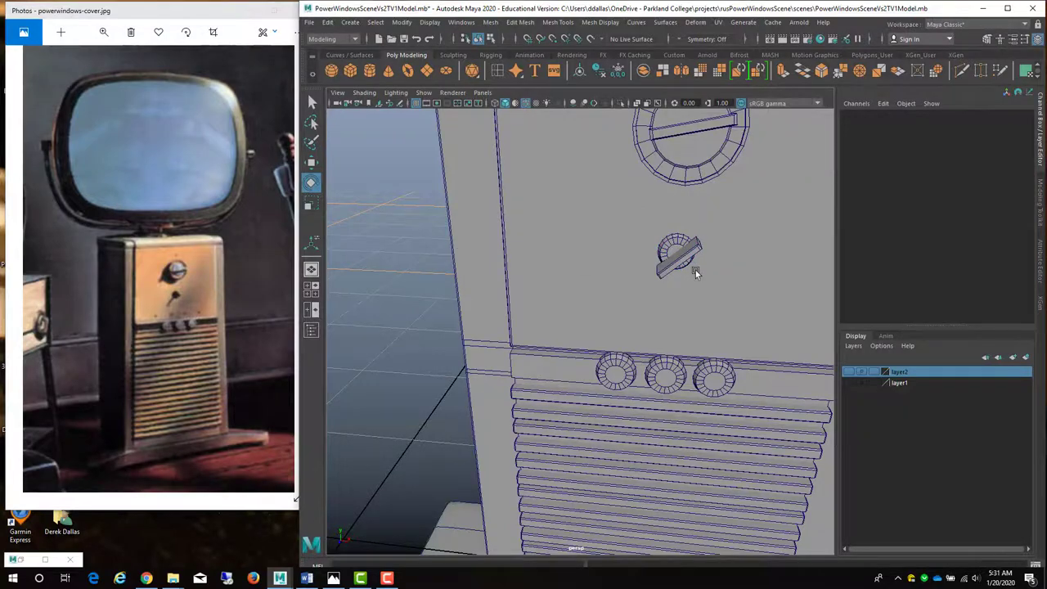
Select the television's base slab and turn off its smooth mesh preview
mouse_move(695, 270)
left_mouse_down("alt")
mouse_move(776, 269)
mouse_move(636, 277)
mouse_move(681, 277)
left_mouse_up("alt")
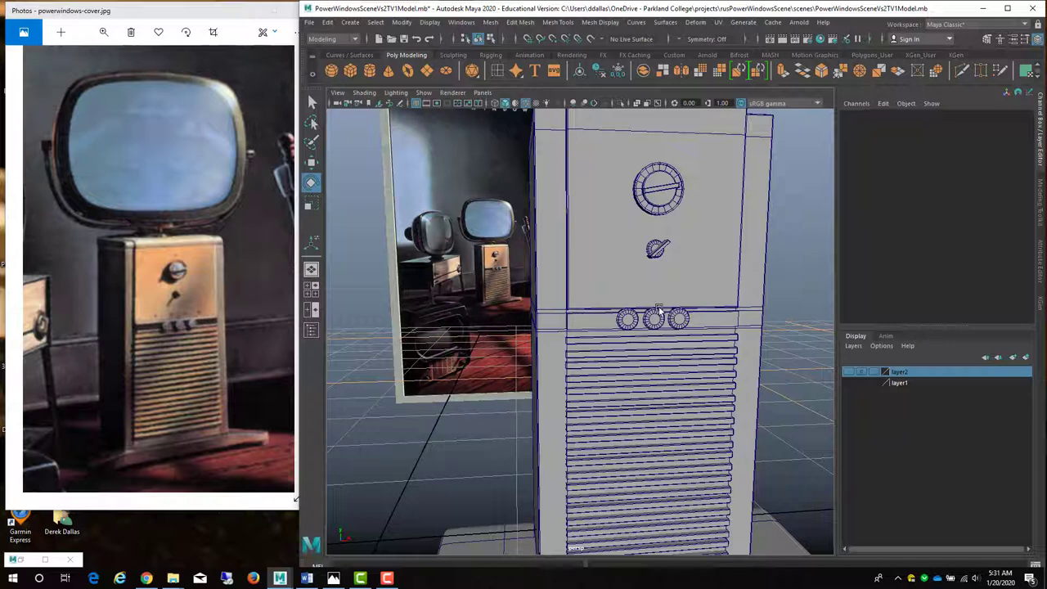
scroll(657, 308, "down", 2)
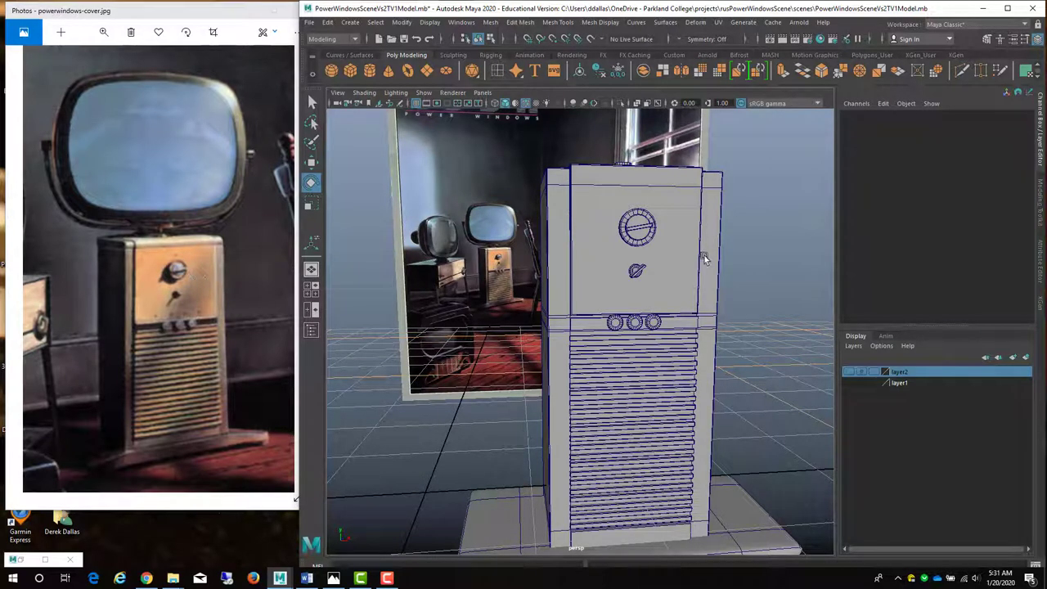
scroll(657, 451, "down", 2)
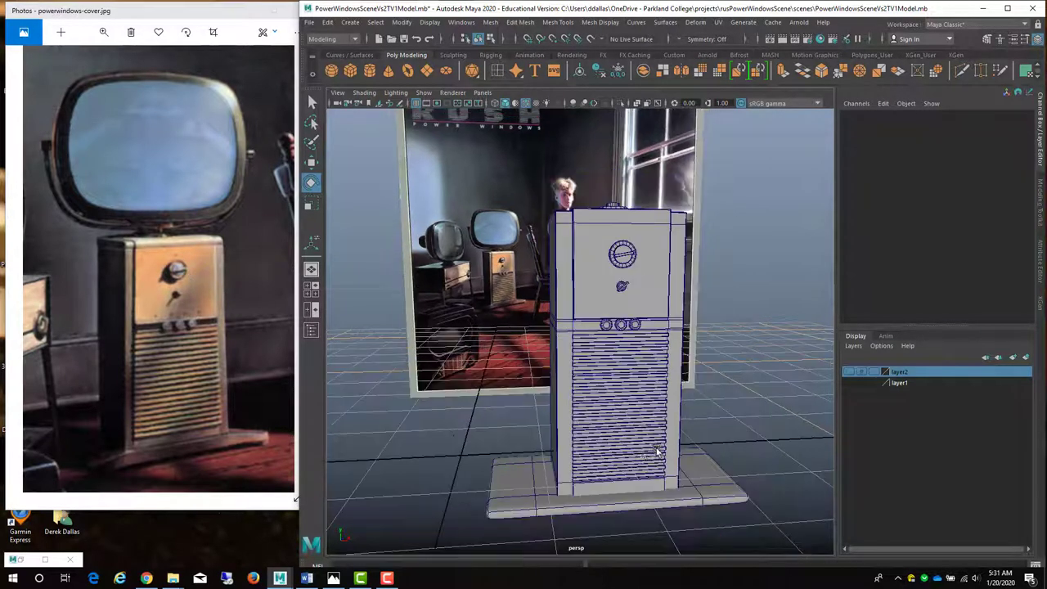
left_click(727, 500)
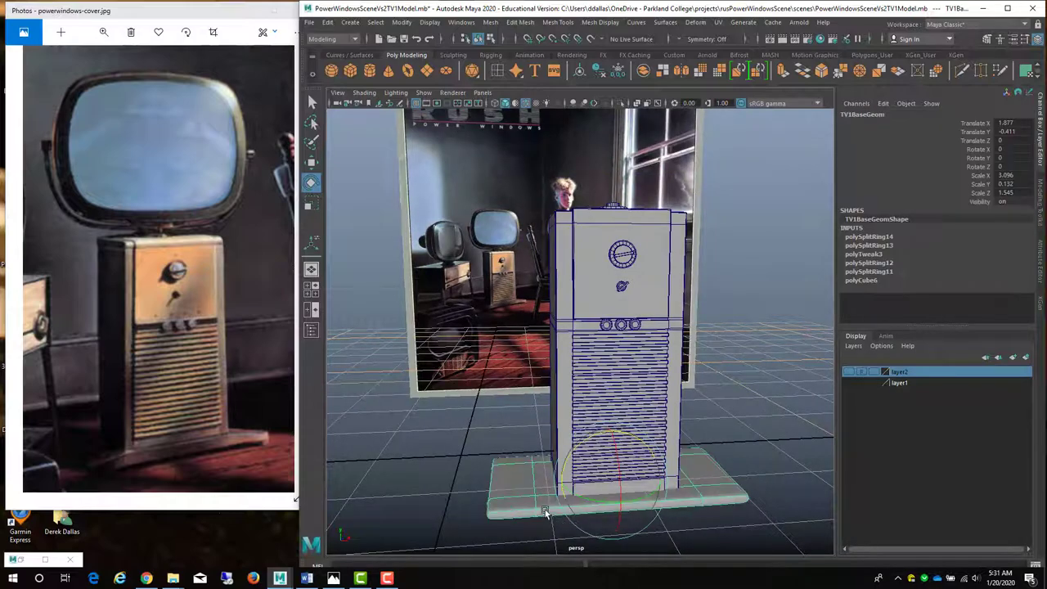
left_click_drag(550, 517, 537, 431, "alt")
key("1")
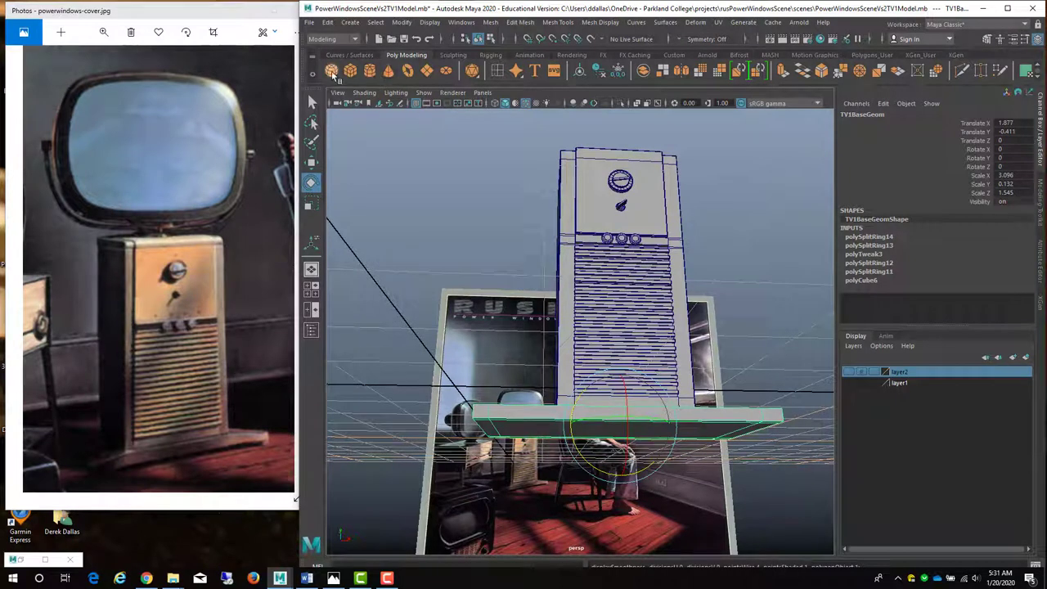
Create a polygon cylinder named T1Feet and scale it down uniformly to about 0.122
left_click(370, 70)
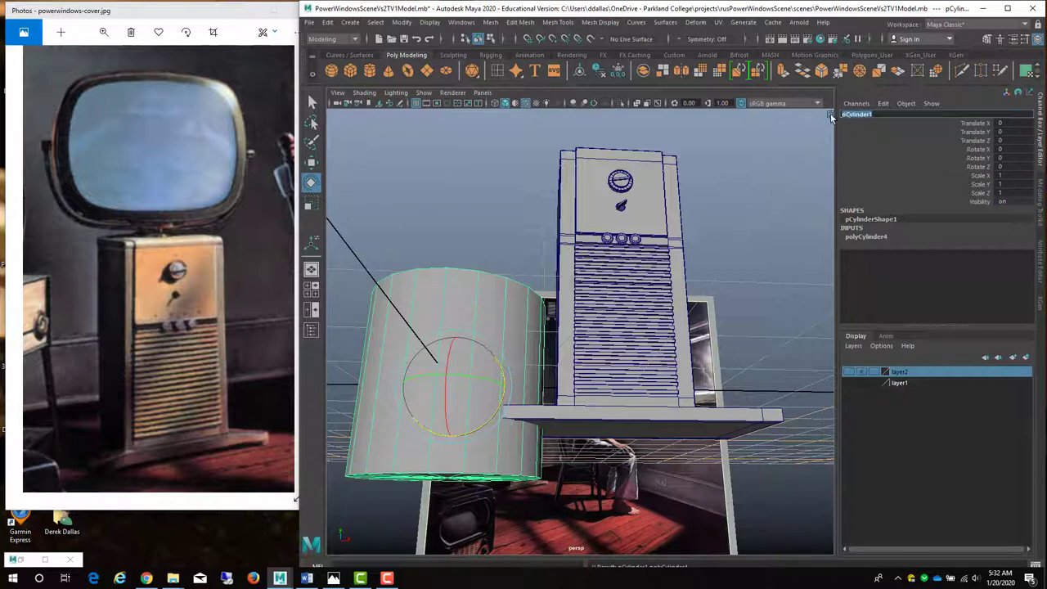
key("BackSpace")
type("T1Feet")
key("Return")
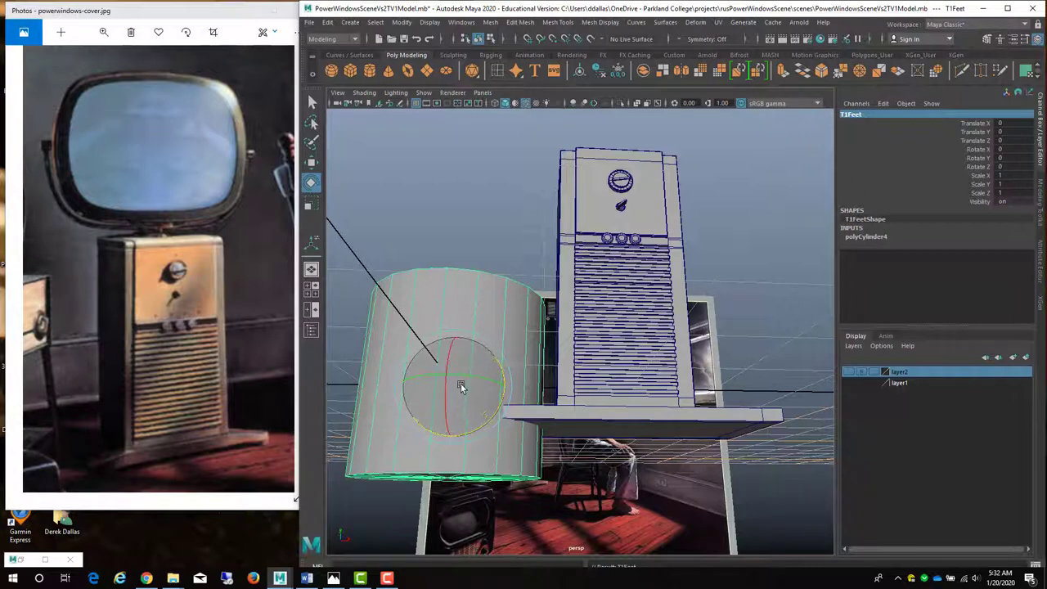
key("r")
left_click_drag(455, 385, 325, 380)
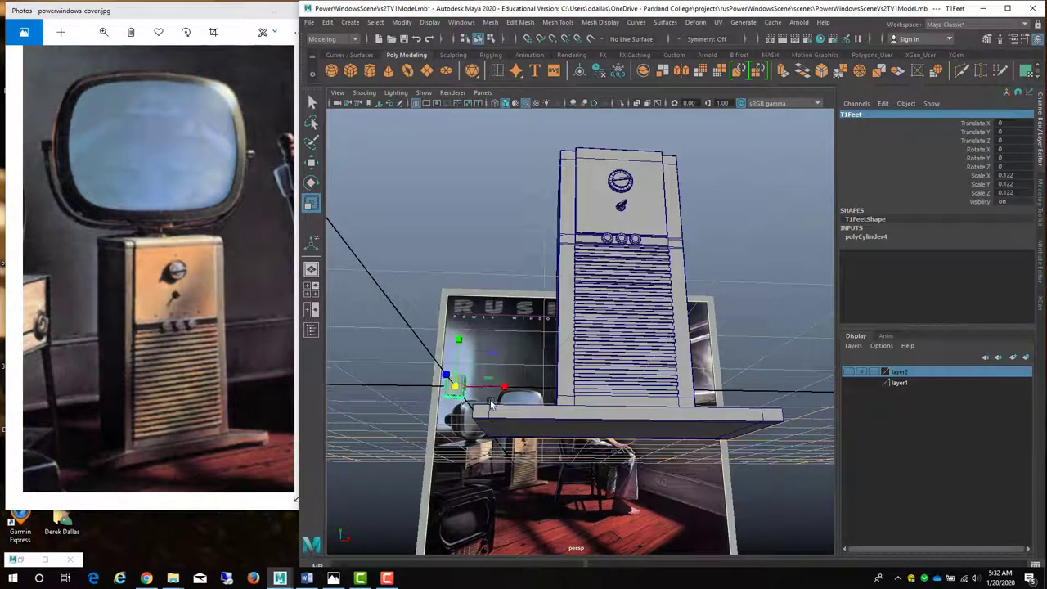
Move the foot cylinder just below the left end of the base, at about X 0.606 and Y -0.665
left_click_drag(491, 405, 519, 384, "alt")
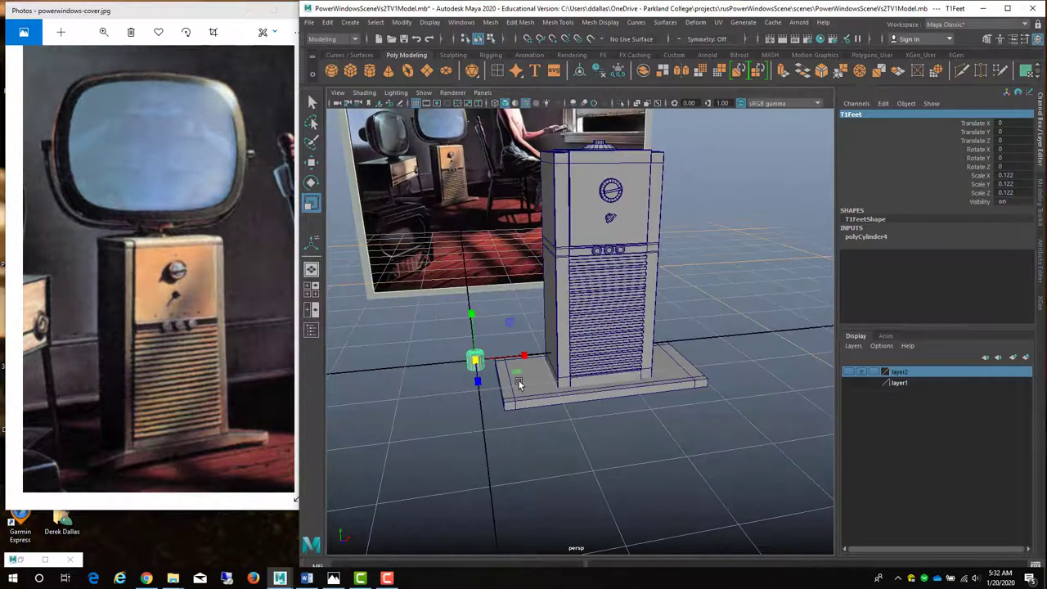
key("w")
left_click_drag(480, 327, 483, 386)
key("space")
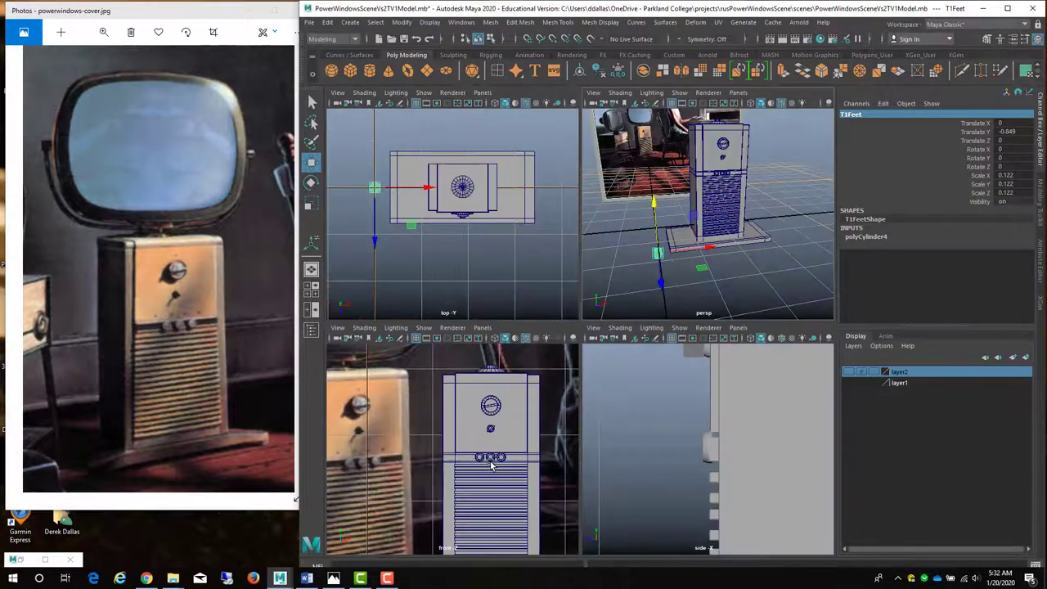
key("space")
middle_click_drag(679, 434, 631, 311, "alt")
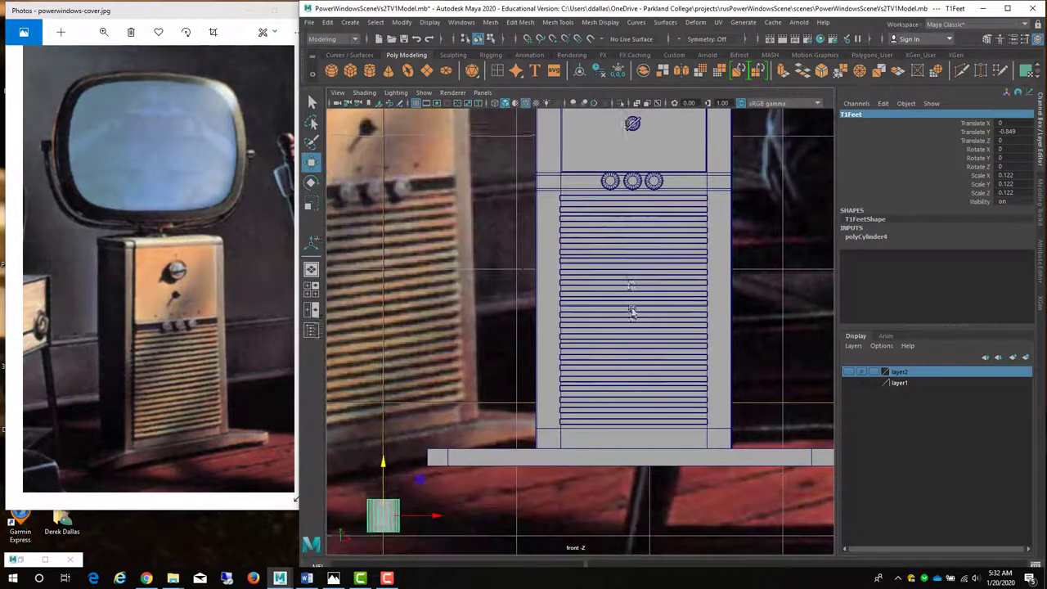
left_click_drag(384, 459, 399, 429)
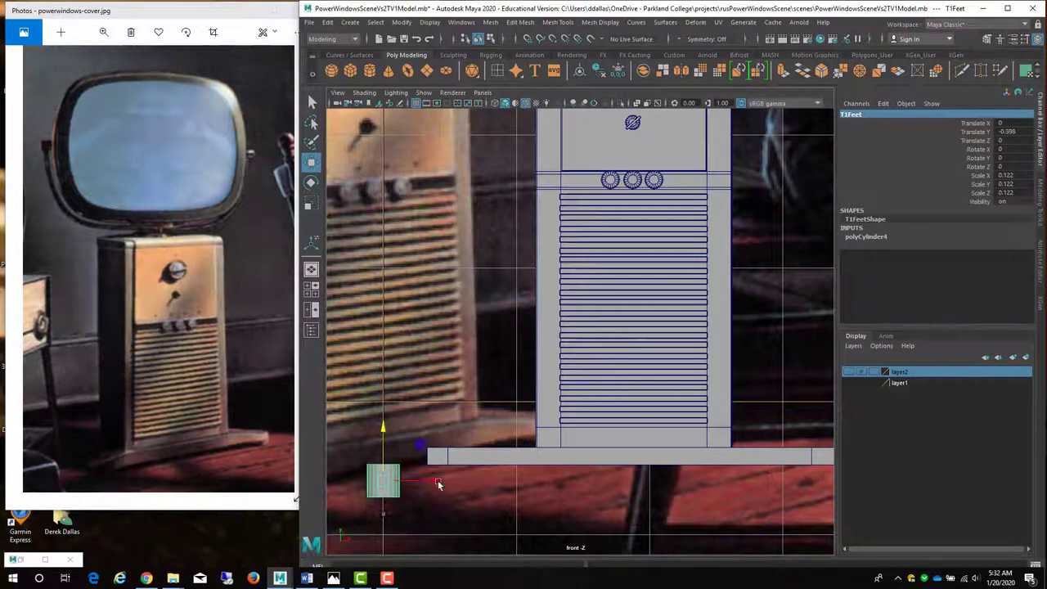
left_click_drag(438, 484, 514, 481)
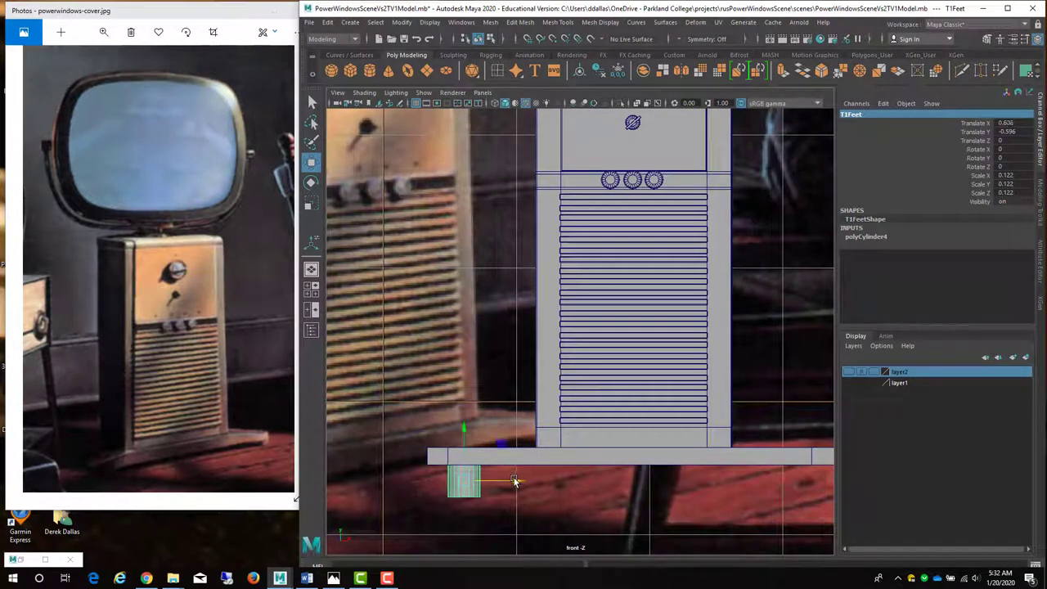
left_click_drag(464, 429, 465, 437)
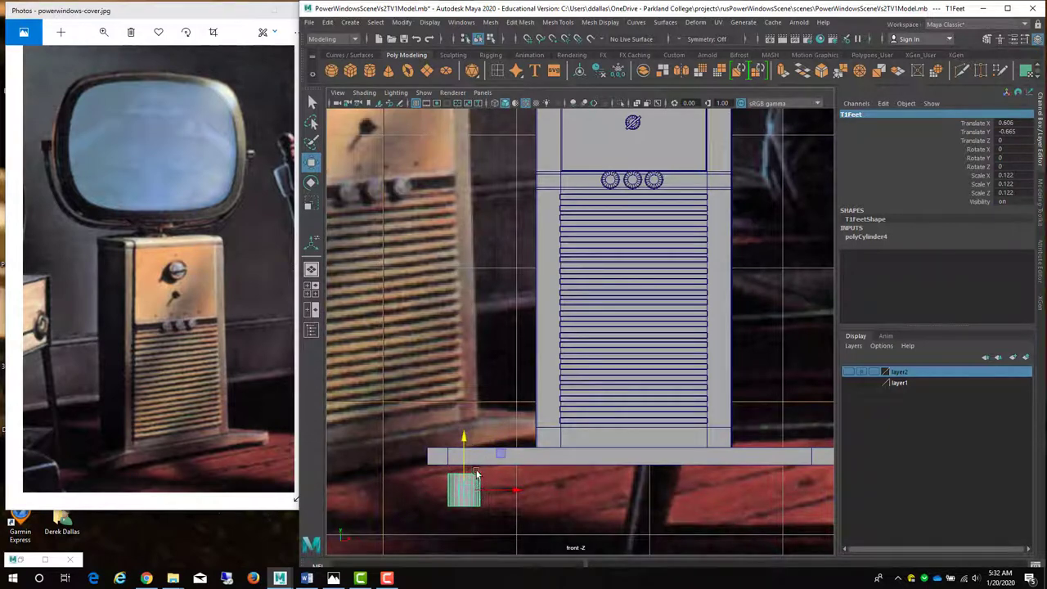
Flatten the foot to a Y scale of about 0.065 and move it forward along Z to about 0.757
key("r")
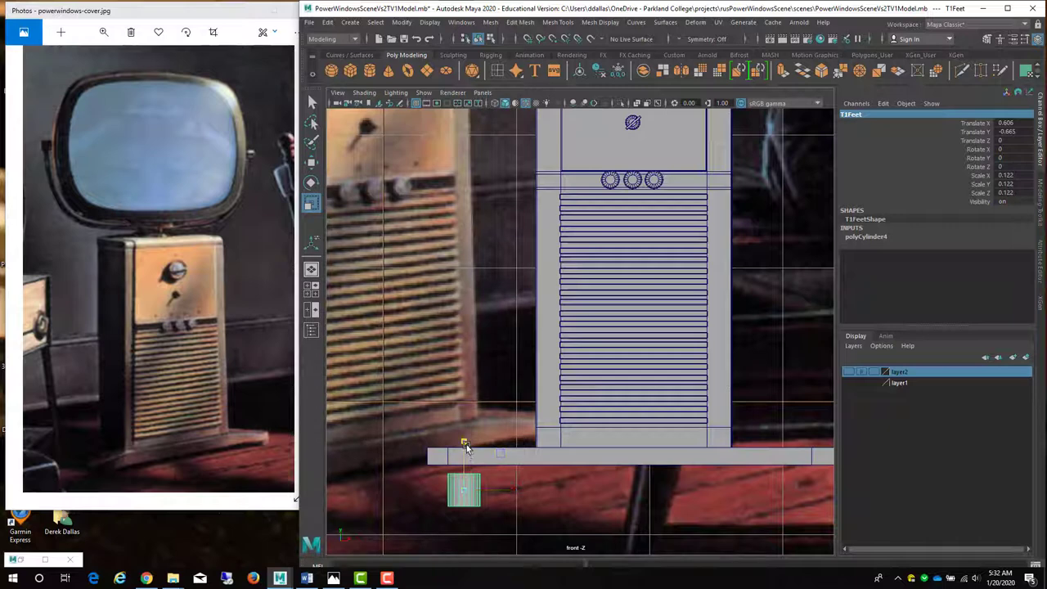
left_click_drag(467, 444, 466, 488)
key("space")
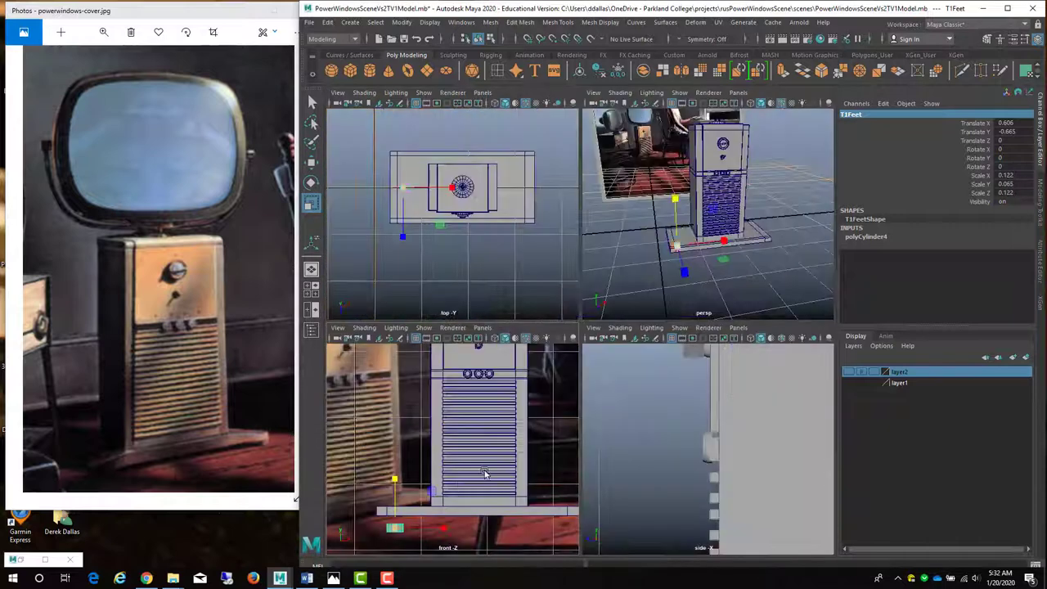
key("space")
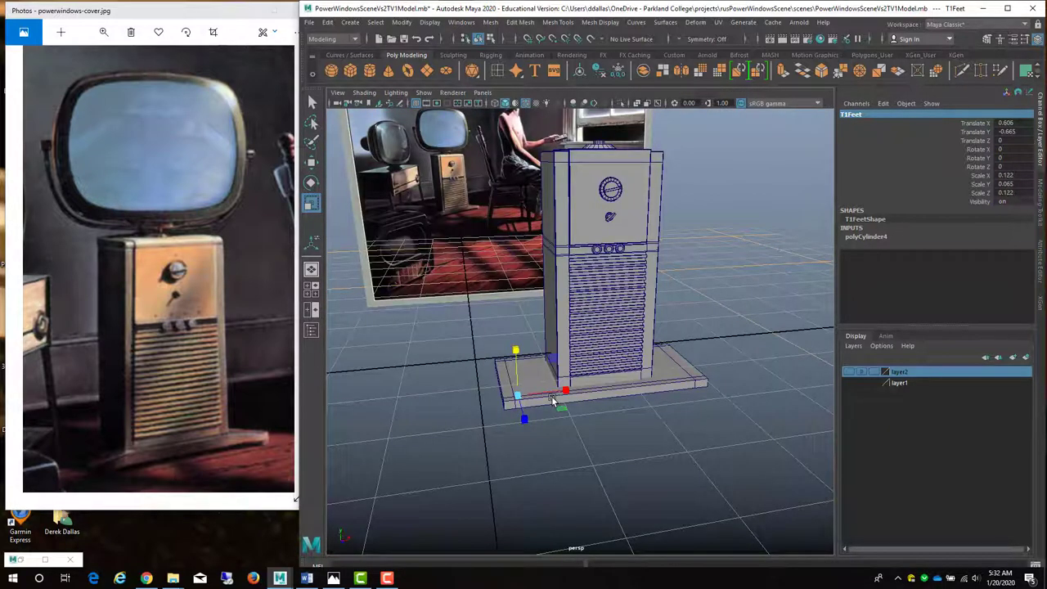
key("w")
left_click_drag(528, 413, 530, 432)
Set the foot cylinder's cap subdivisions to 0
right_click_drag(567, 432, 724, 409, "alt")
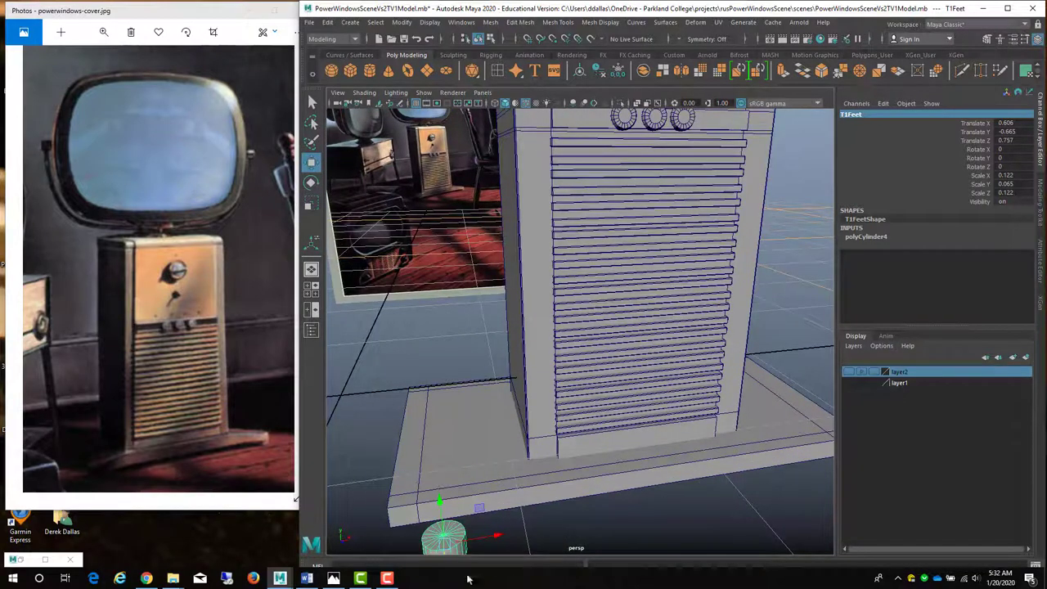
middle_click_drag(589, 501, 622, 416, "alt")
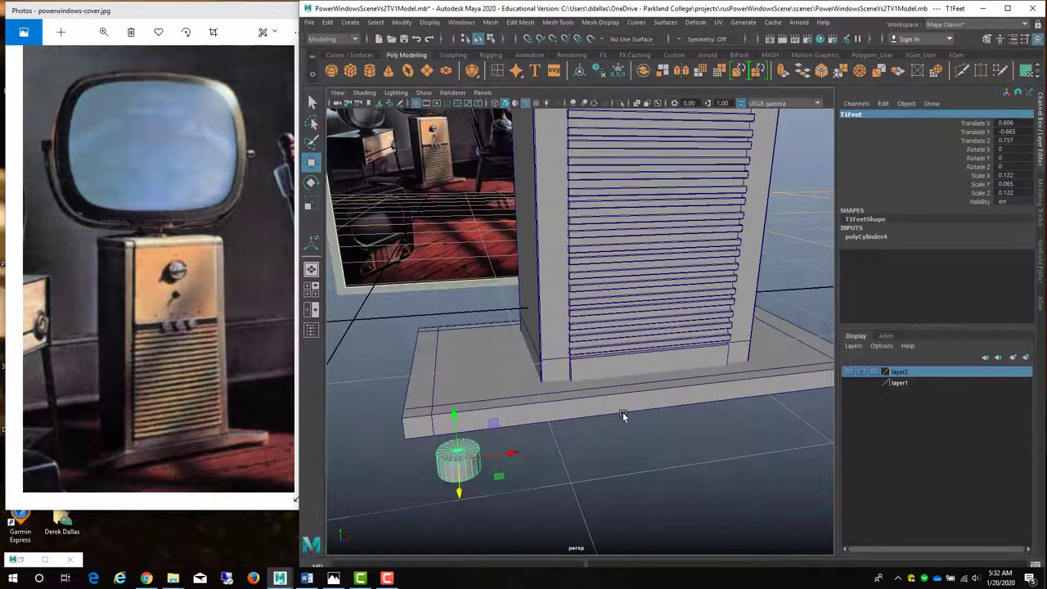
left_click(869, 237)
left_click(1004, 280)
type("8")
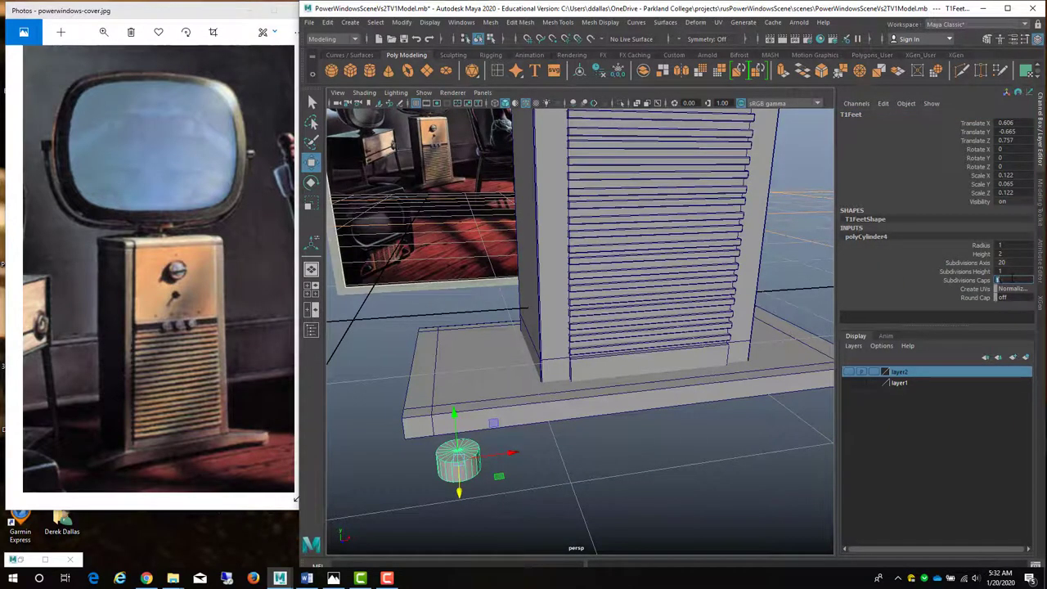
key("Return")
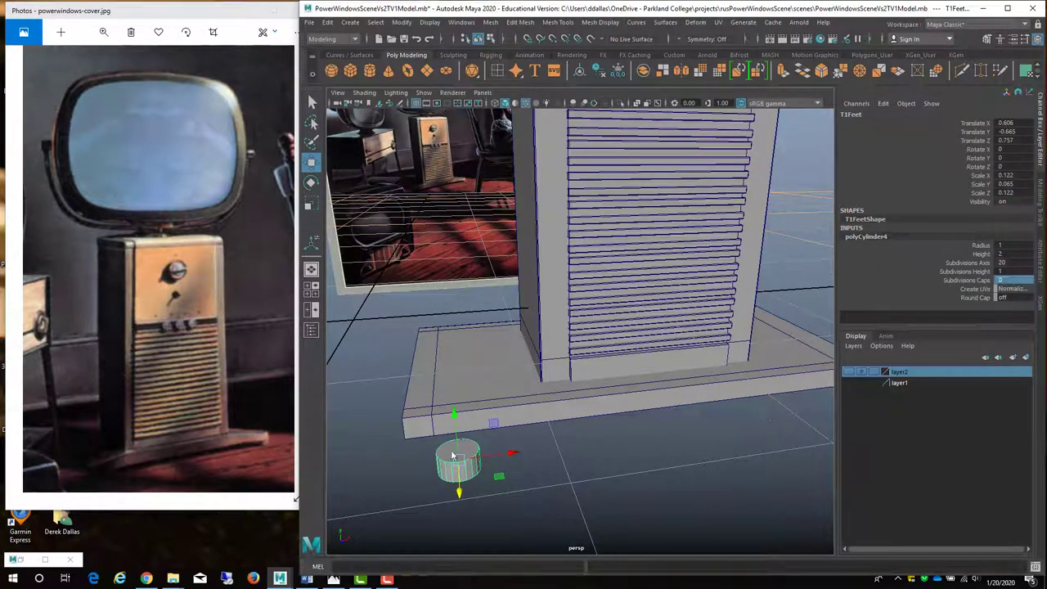
Delete the top and bottom cap faces of the foot cylinder and return to object selection
right_click_drag(451, 278, 448, 318)
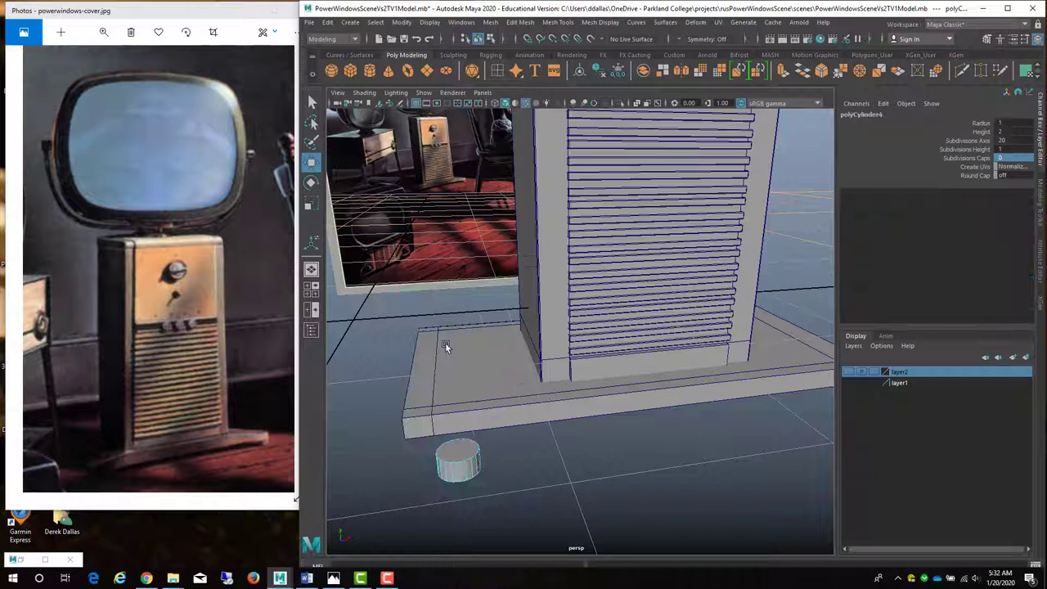
left_click(455, 455)
key("Delete")
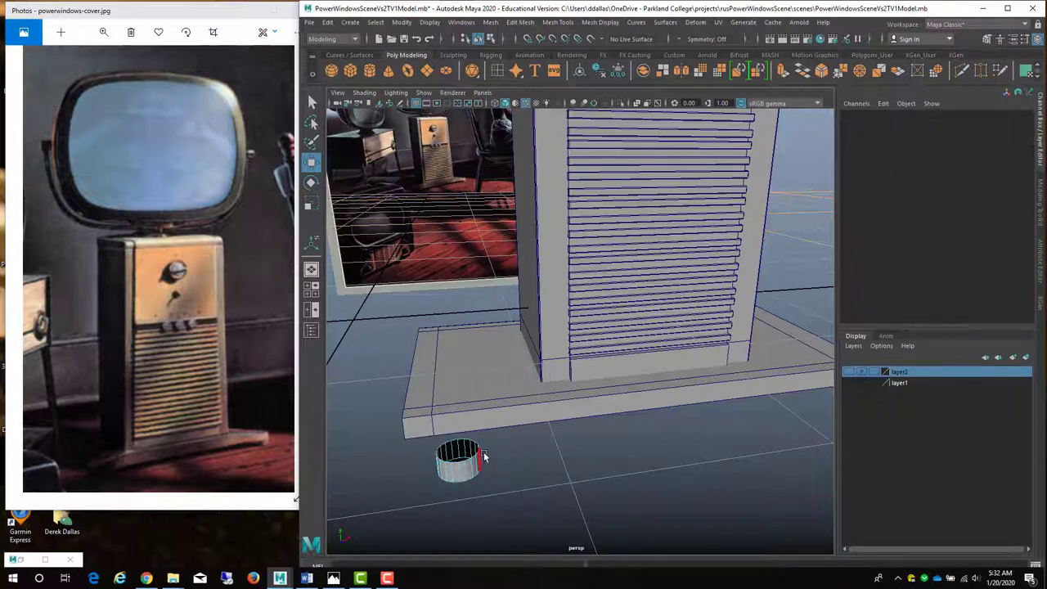
right_click_drag(469, 469, 473, 291)
left_click_drag(470, 468, 553, 501, "alt")
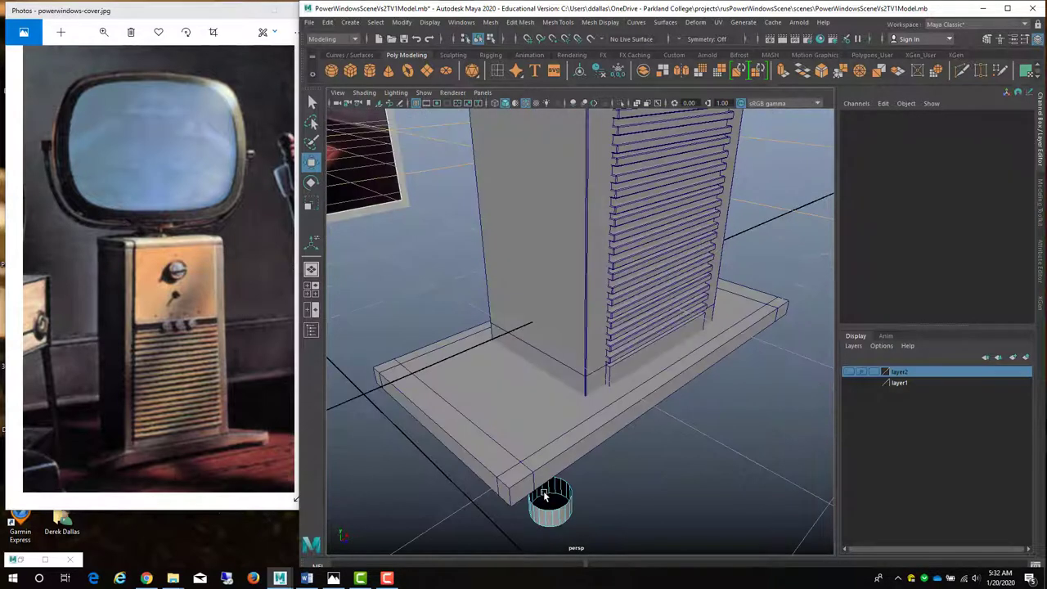
left_click(553, 506)
right_click_drag(562, 487, 616, 262)
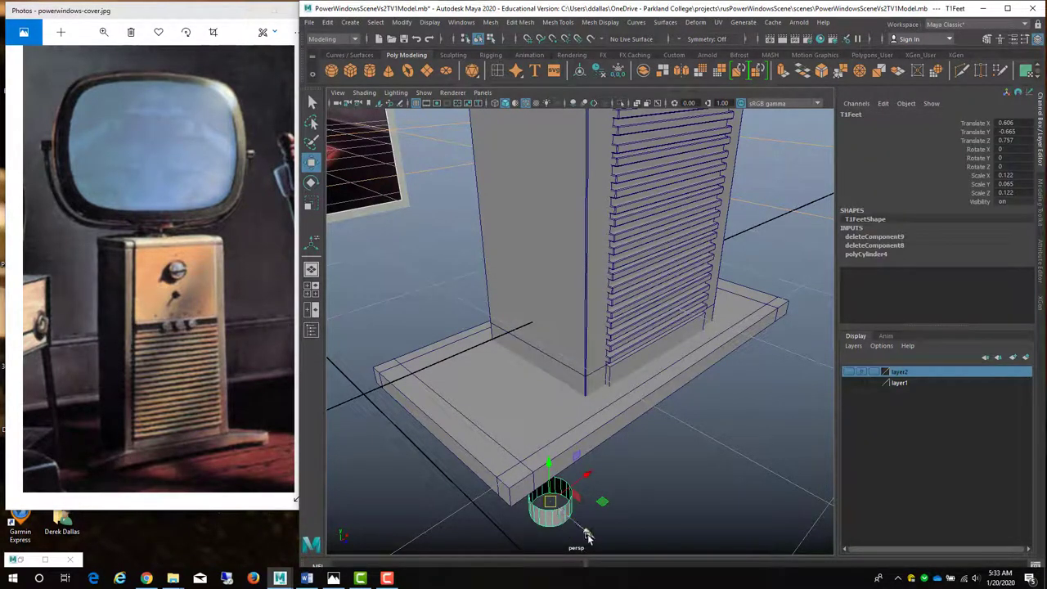
Position the foot beneath the base's front corner at about X 0.472, Y -0.498 and Z 0.581
left_click_drag(587, 535, 559, 511)
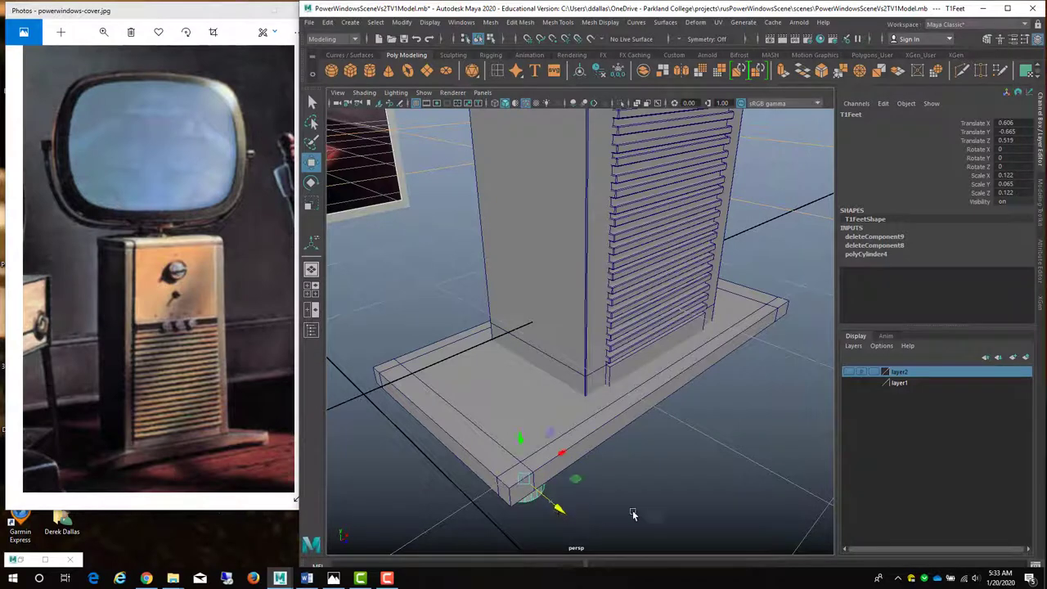
left_click_drag(653, 497, 610, 464, "alt")
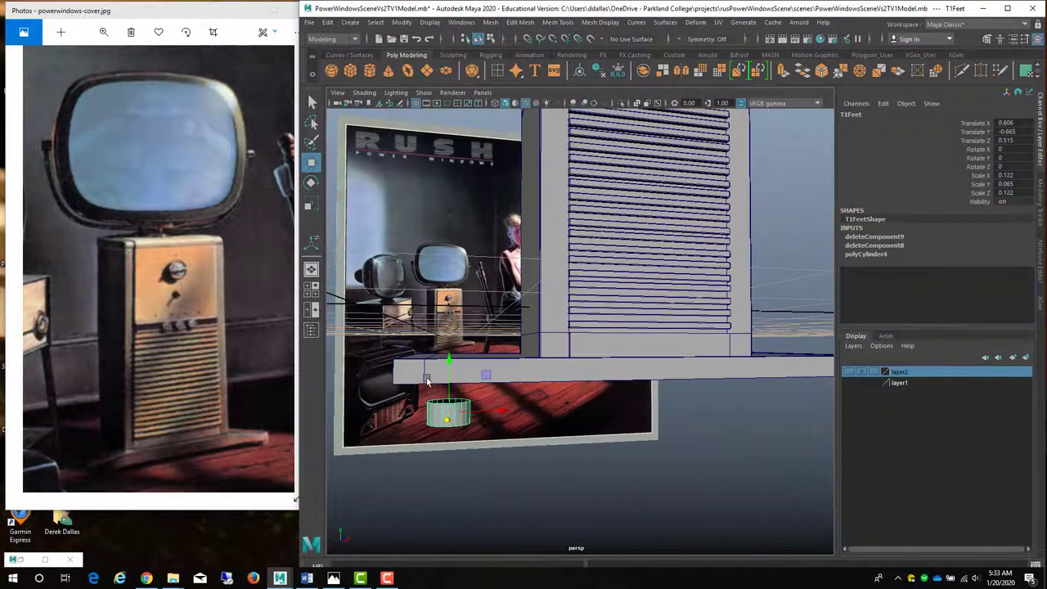
left_click_drag(448, 364, 453, 334)
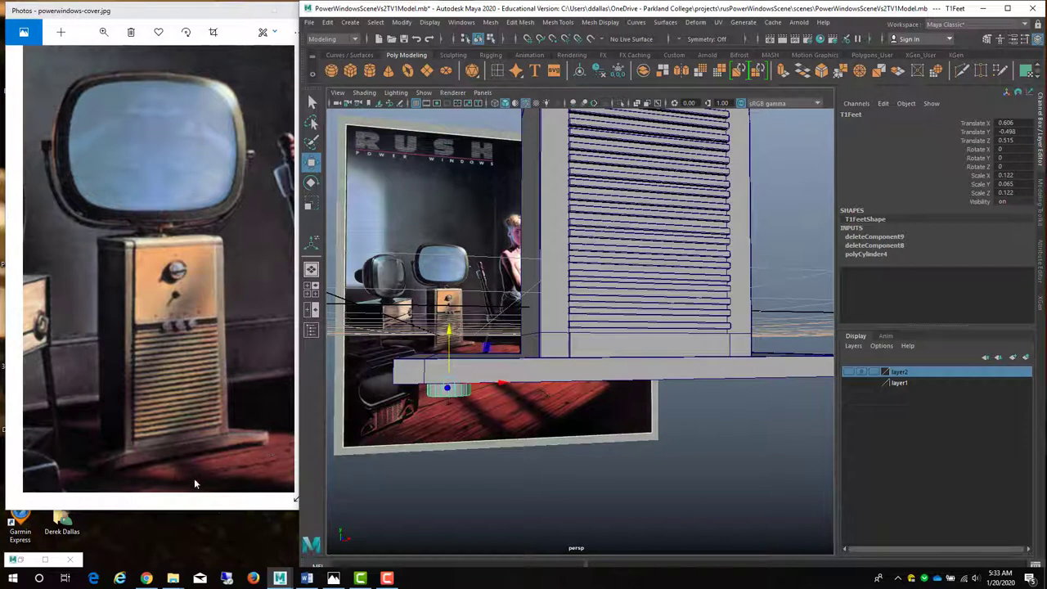
left_click_drag(504, 381, 631, 393)
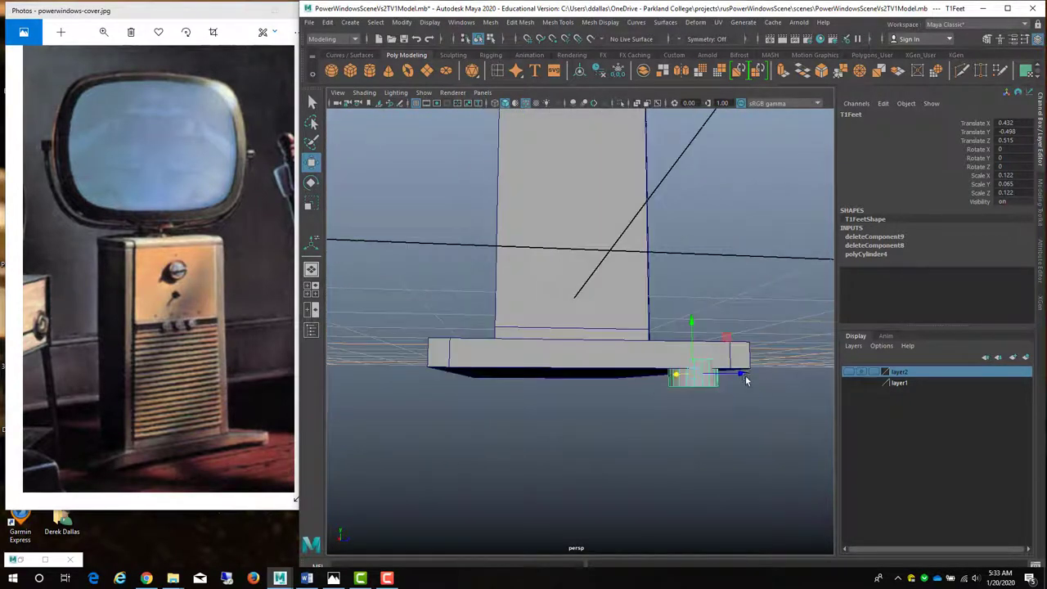
left_click_drag(744, 374, 661, 439)
Duplicate the foot and move the copy along Z to about -0.611, under the base's rear corner
key("ctrl+d")
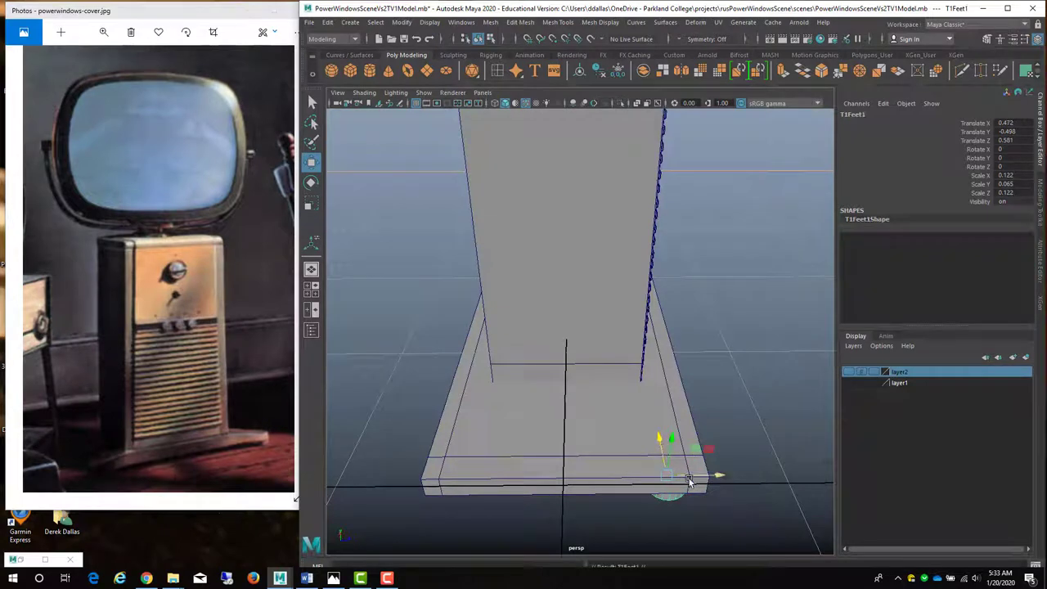
left_click_drag(717, 477, 540, 449)
key("super")
key("super")
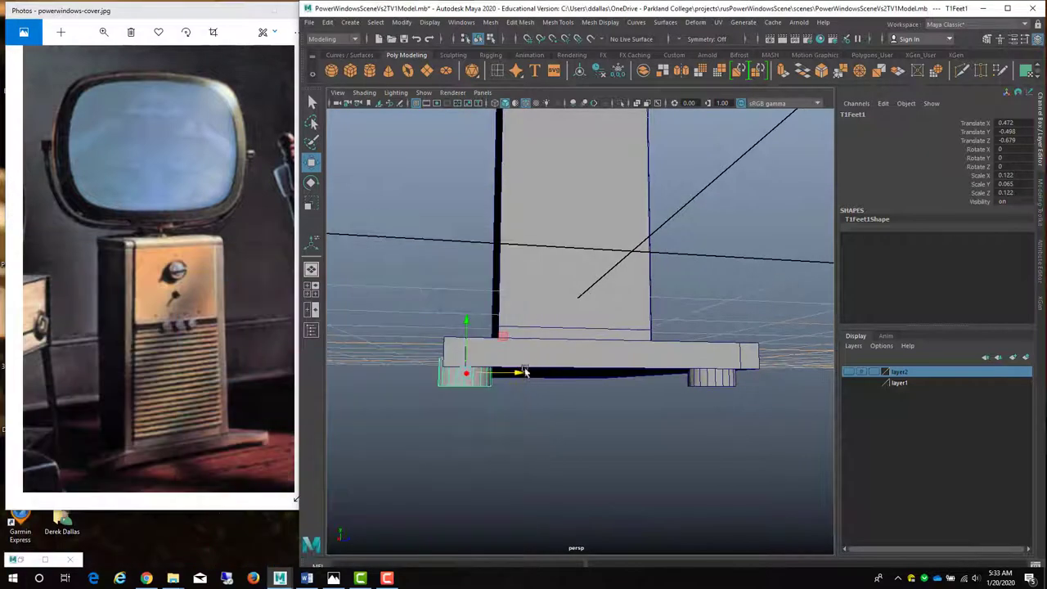
left_click_drag(511, 373, 536, 376)
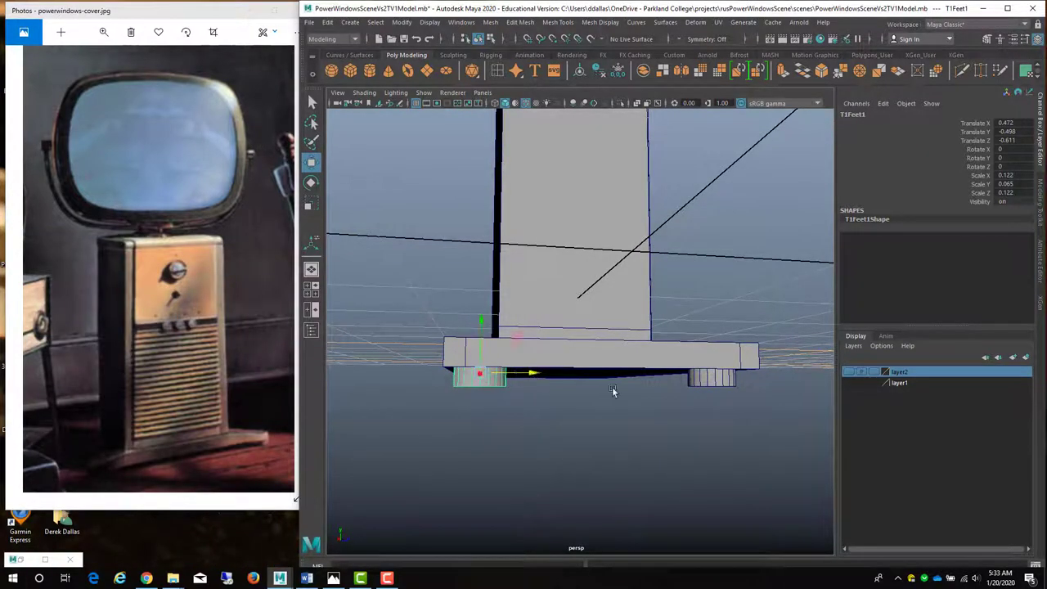
Duplicate both feet, move the copies to about X 3.264 under the base's opposite end, and save the scene
left_click_drag(676, 401, 620, 397, "alt")
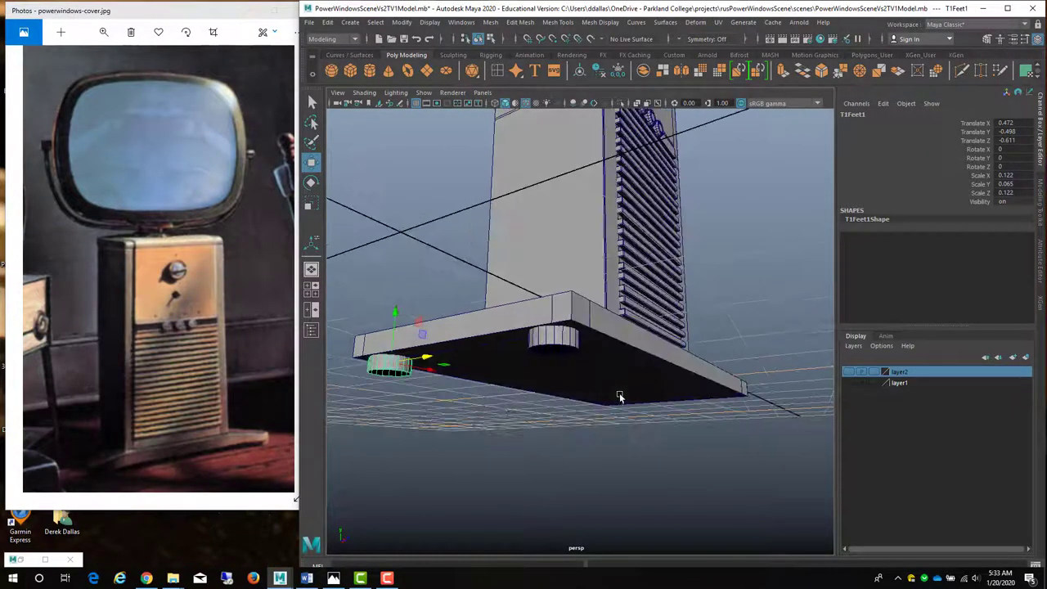
left_click(554, 348)
key("ctrl+d")
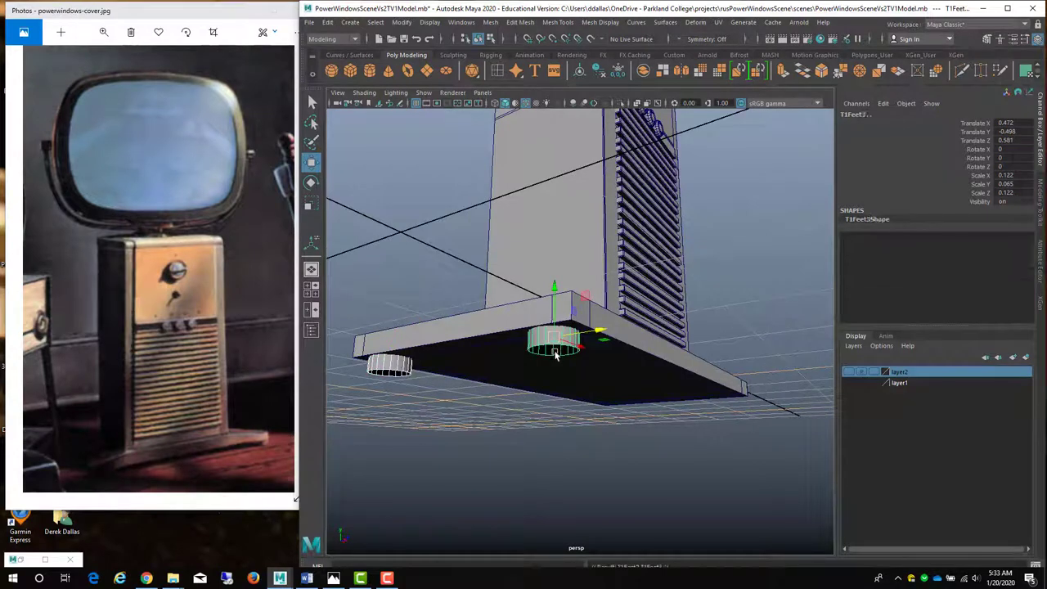
left_click_drag(598, 335, 561, 204)
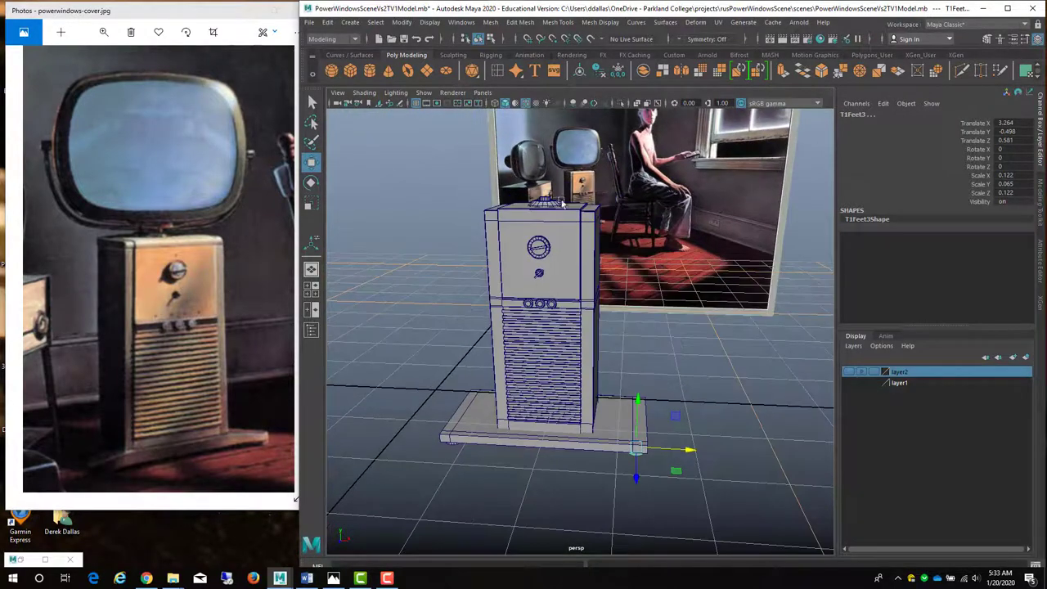
left_click(404, 39)
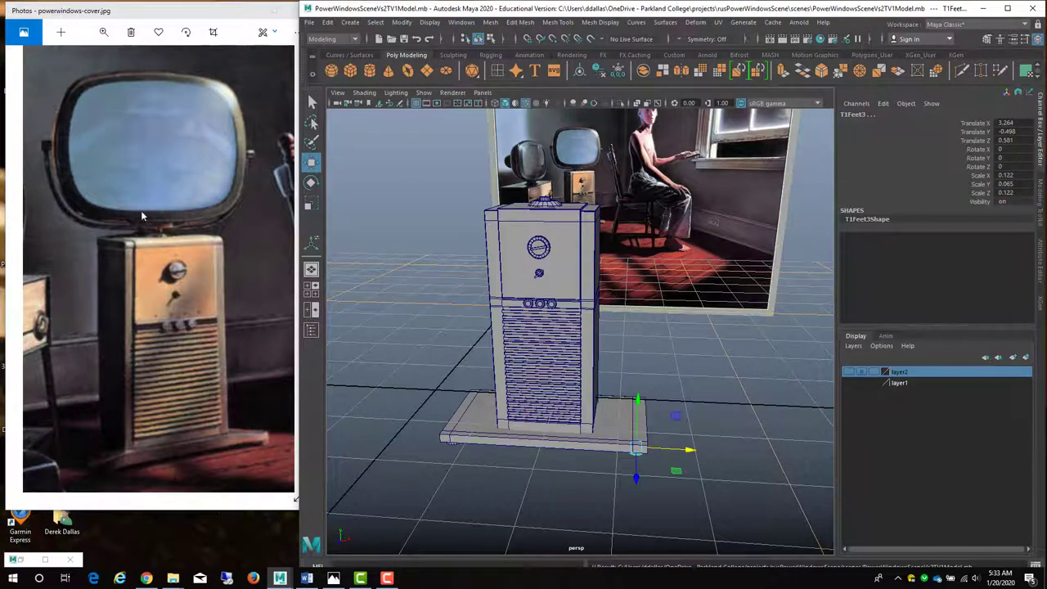
Create a polygon cube for the television set and name it TV1Set
mouse_move(522, 288)
left_mouse_down("alt")
mouse_move(553, 283)
mouse_move(576, 296)
mouse_move(546, 306)
mouse_move(531, 287)
left_mouse_up("alt")
left_click(350, 72)
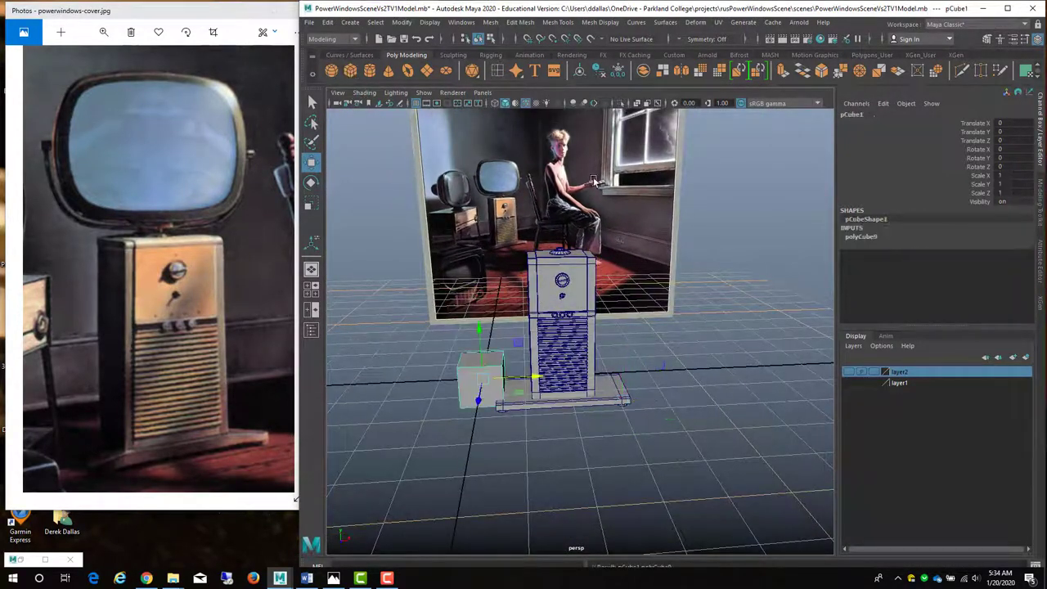
type("TV1Set")
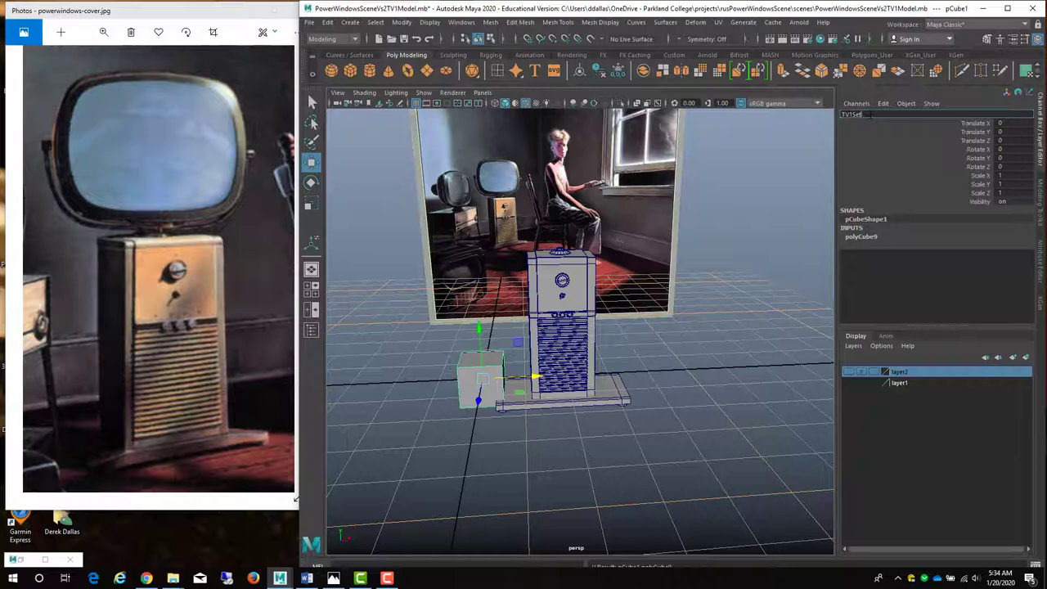
key("Return")
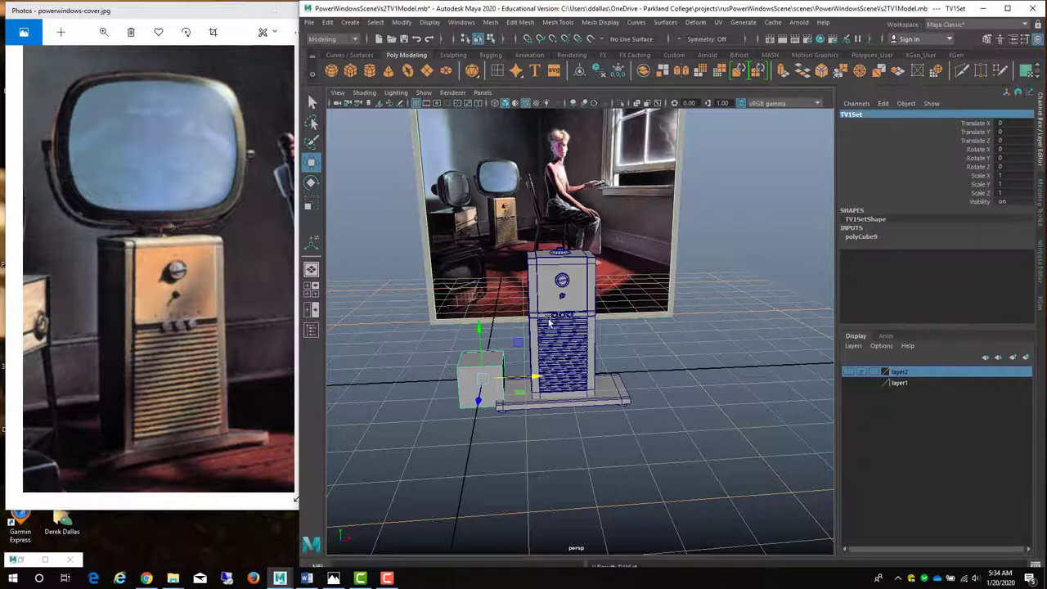
Move the TV1Set cube above the pedestal, centred over it at about X 1.827 and Y 4.36
left_click_drag(481, 331, 472, 183)
key("space")
key("space")
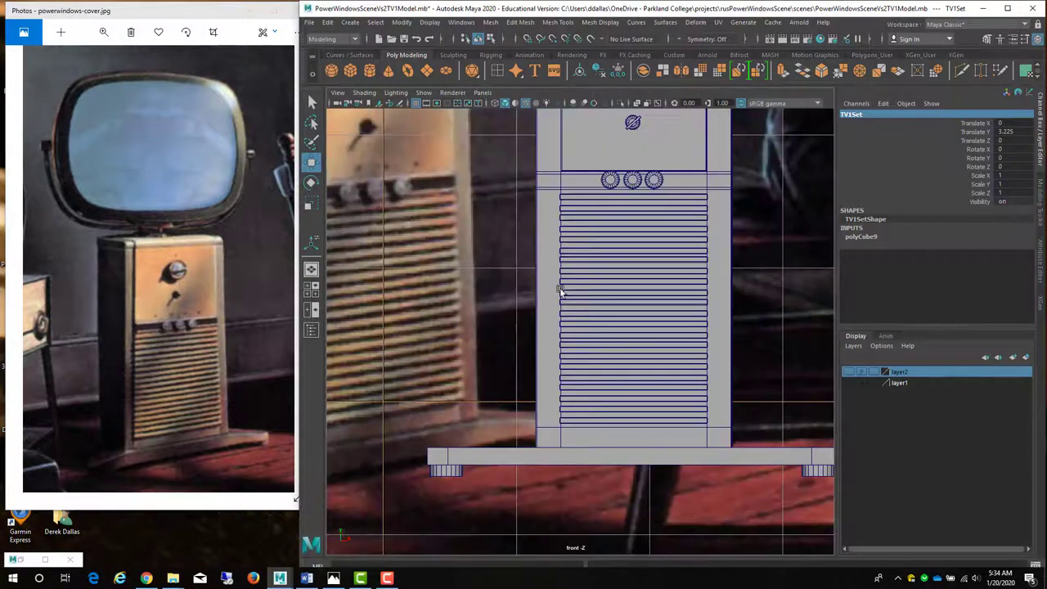
scroll(584, 238, "down", 5)
left_click_drag(577, 278, 615, 279)
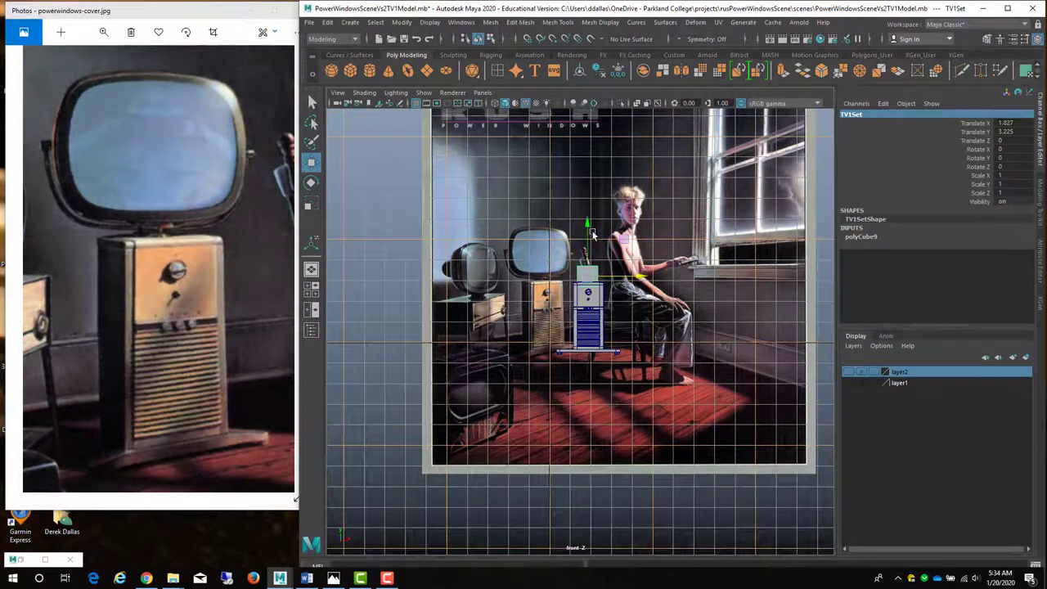
left_click_drag(589, 229, 590, 206)
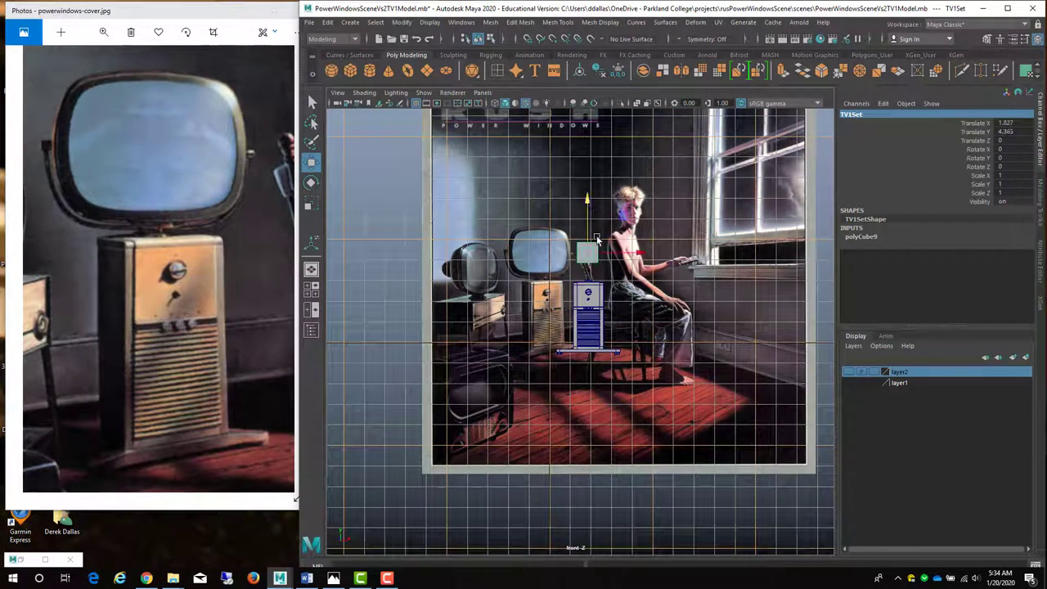
Insert one horizontal and one vertical edge loop through the middle of the TV1Set cube
scroll(601, 261, "up", 3)
scroll(603, 260, "up", 1)
middle_click_drag(611, 204, 603, 268, "alt")
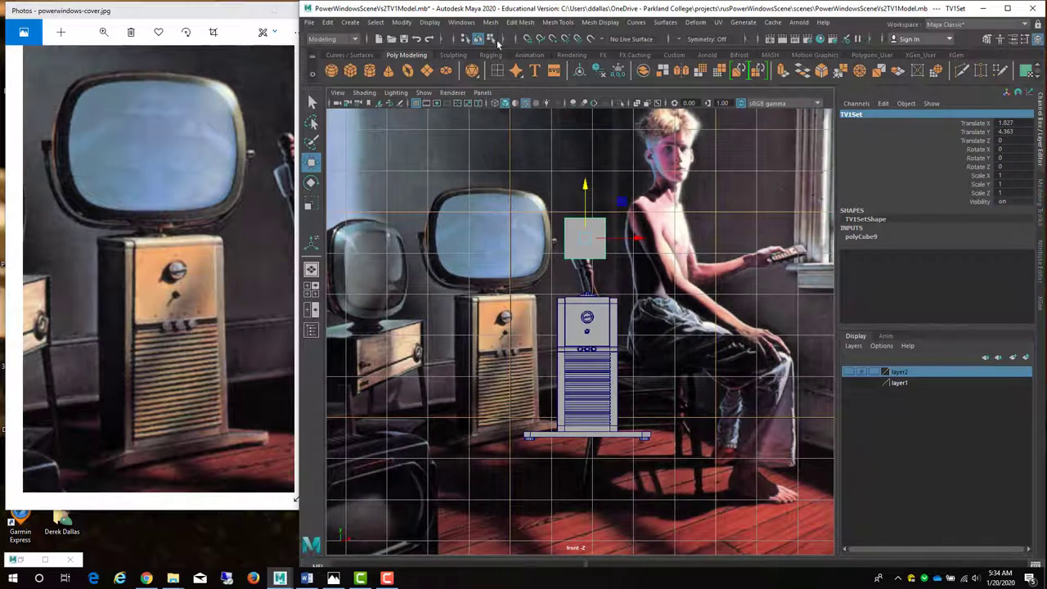
left_click(521, 23)
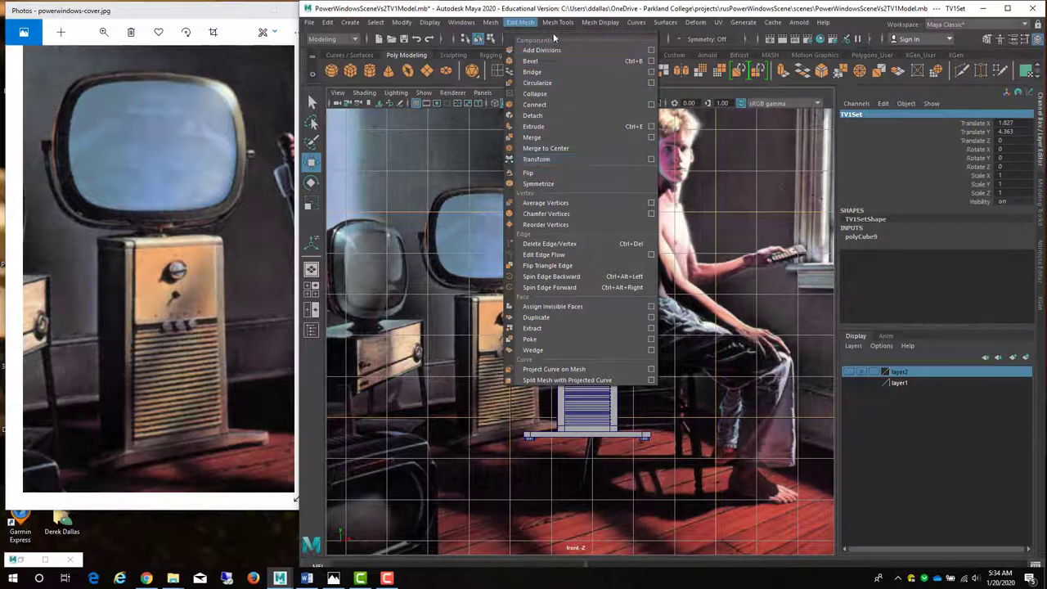
mouse_move(558, 22)
left_click(572, 105)
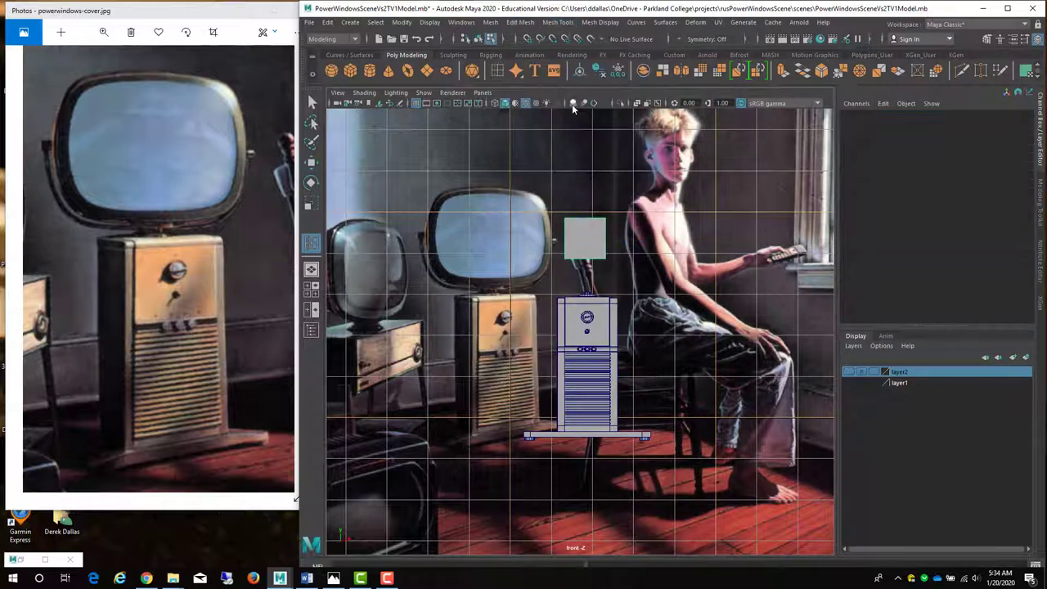
left_click(606, 239)
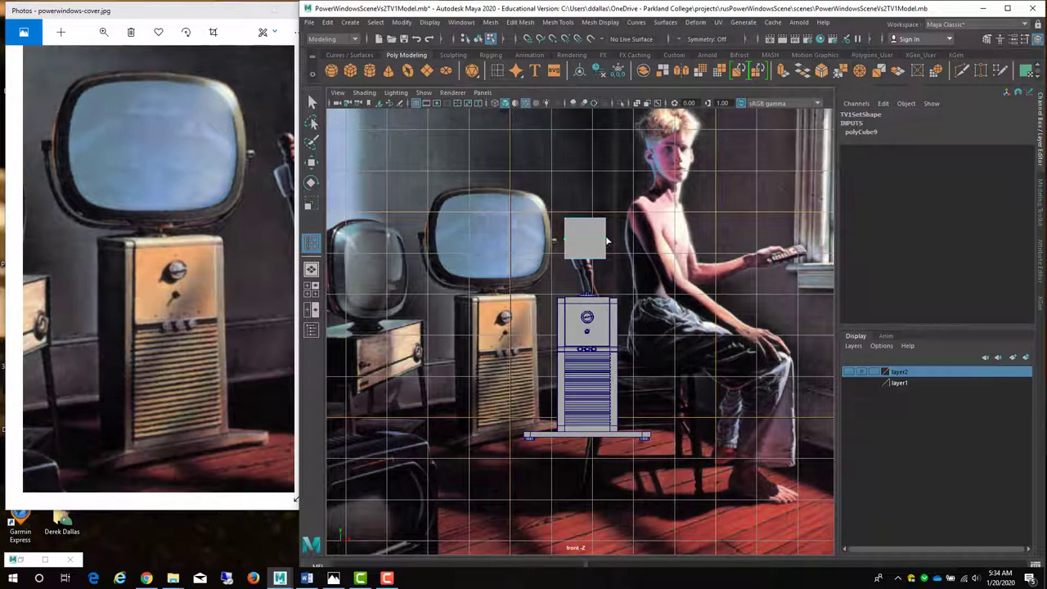
left_click(606, 239)
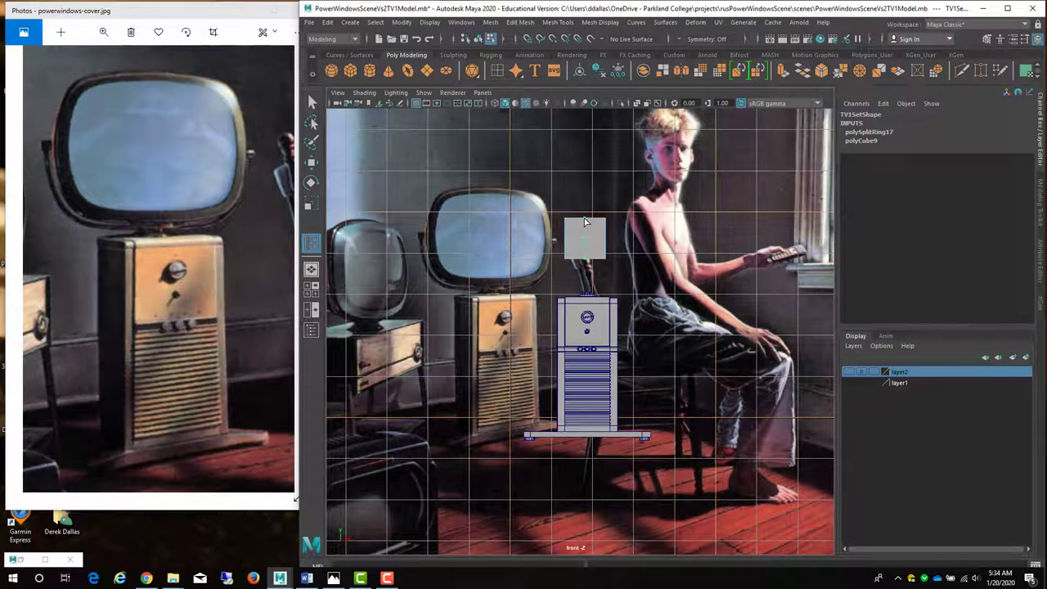
left_click(585, 222)
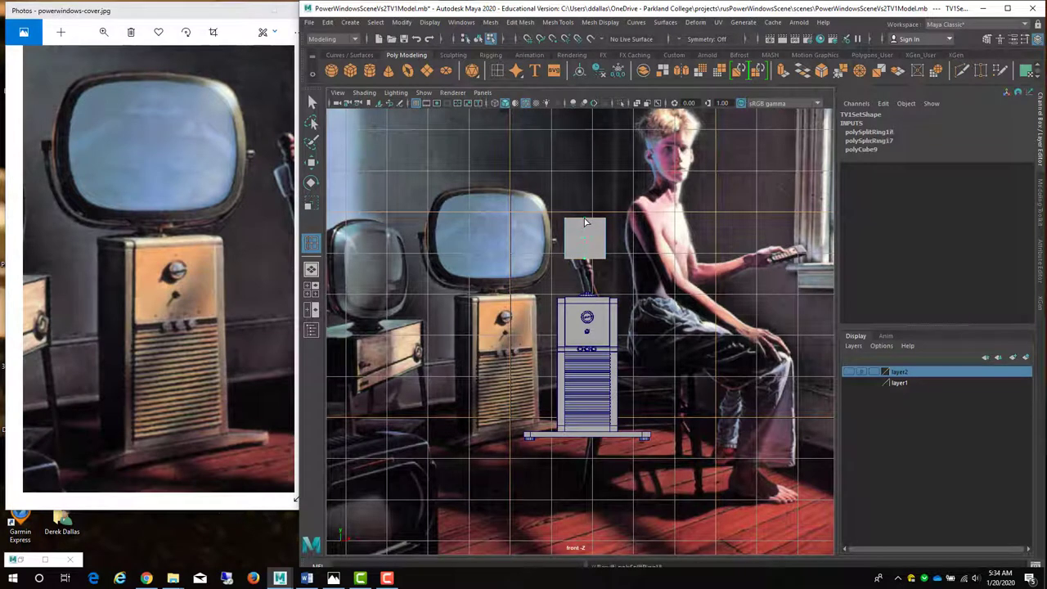
Turn on the smooth mesh preview for the TV1Set cube and inspect its rounded shape in the perspective view
key("3")
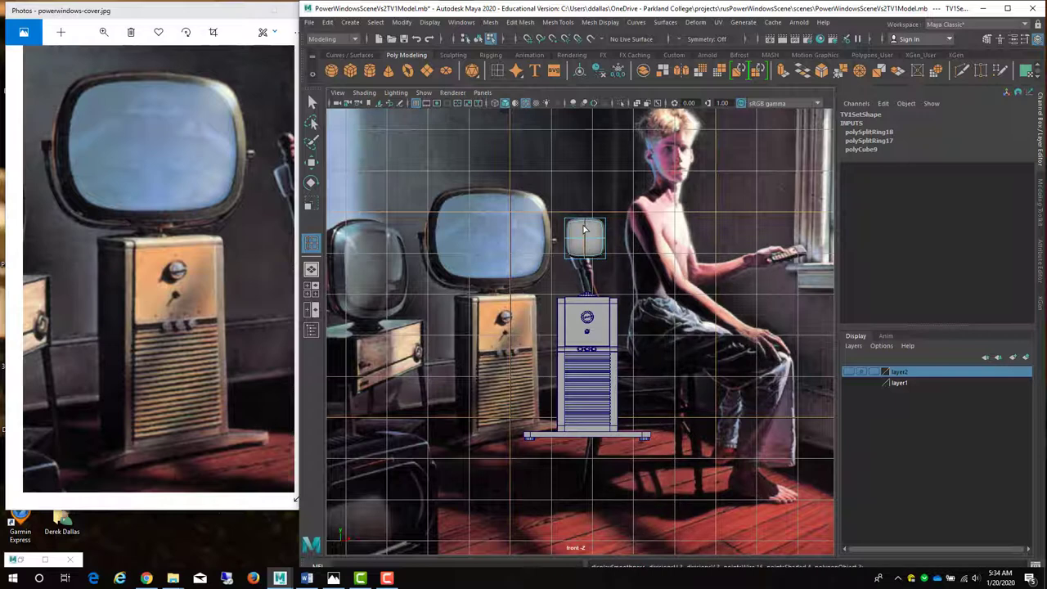
key("q")
scroll(595, 204, "up", 4)
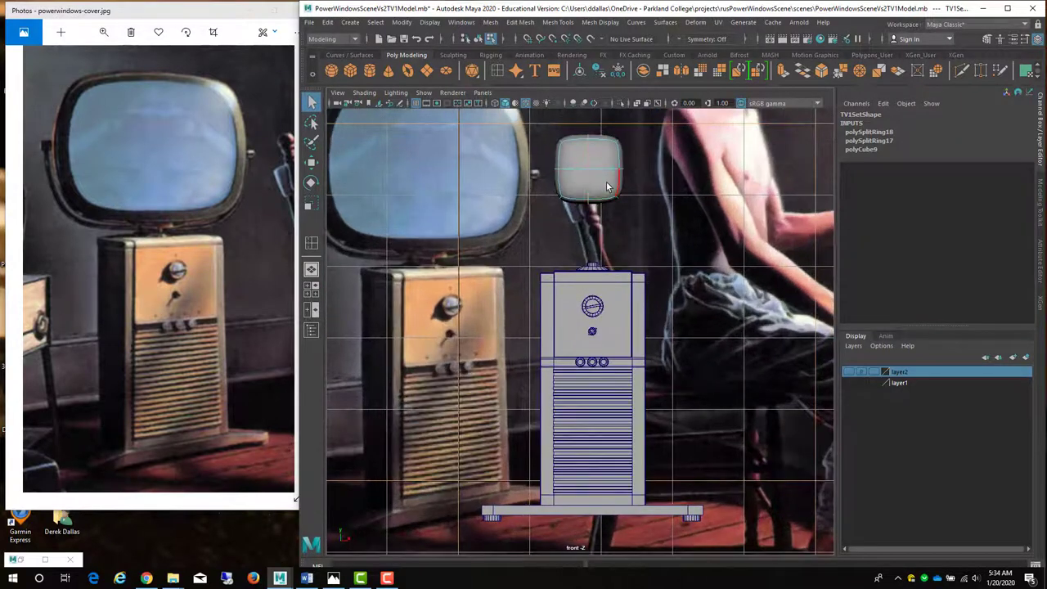
scroll(607, 186, "down", 2)
key("space")
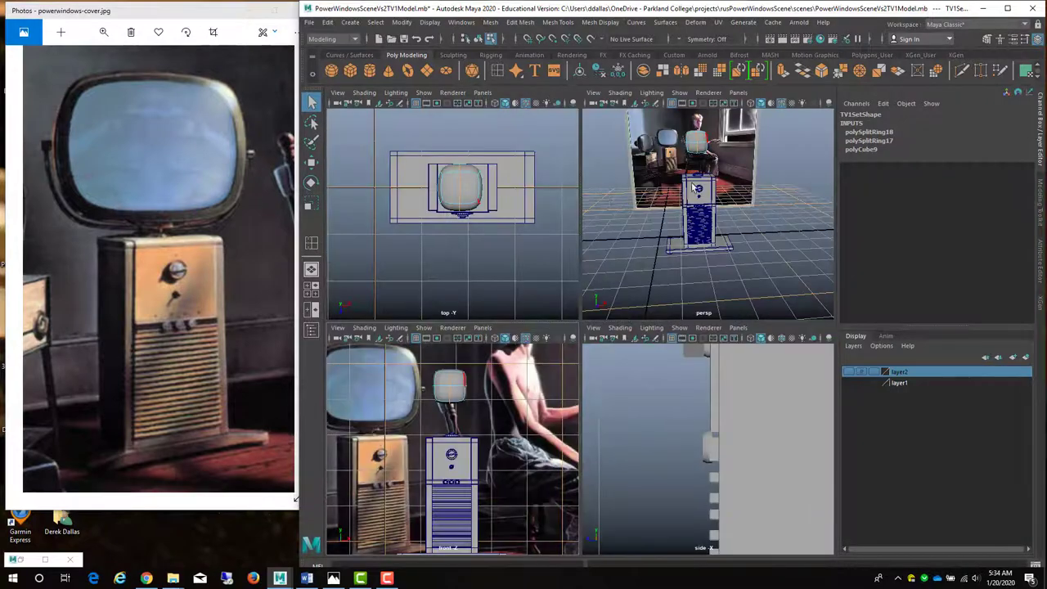
key("space")
left_click_drag(584, 237, 630, 256, "alt")
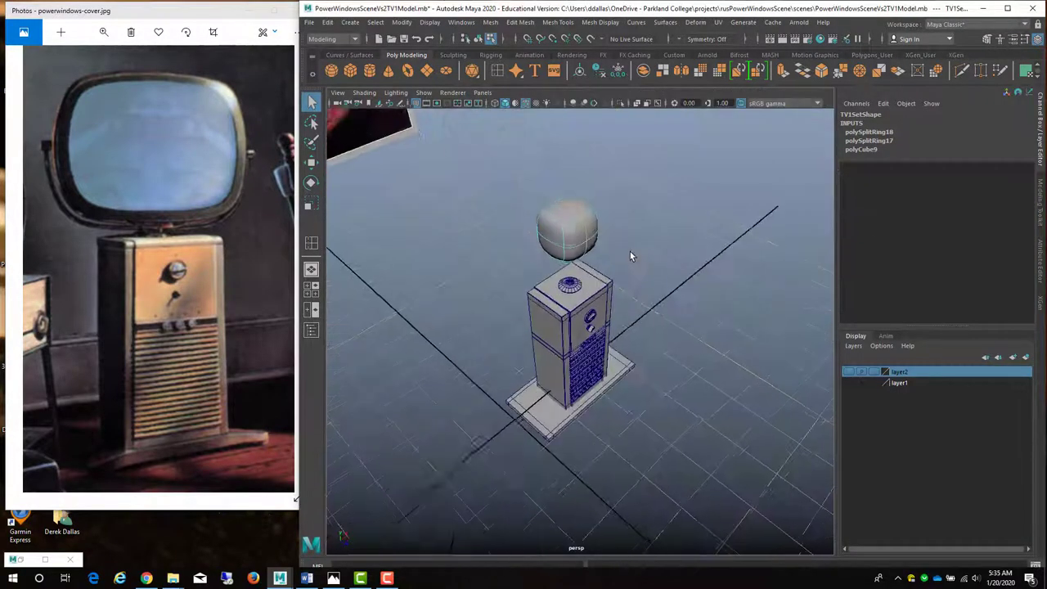
Scale the whole TV1Set object to about 1.62 in X and 1.25 in Y to match the reference screen's proportions
right_click_drag(630, 251, 687, 242, "alt")
middle_click_drag(635, 227, 713, 261, "alt")
right_click_drag(725, 261, 655, 251, "alt")
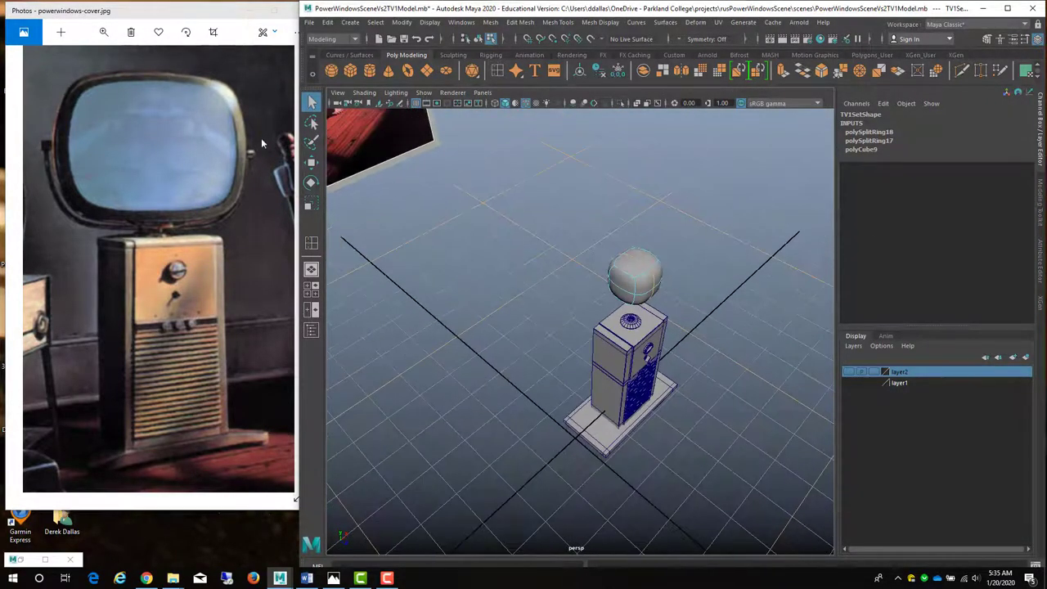
mouse_move(594, 215)
left_mouse_down("alt")
mouse_move(550, 215)
mouse_move(597, 225)
left_mouse_up("alt")
left_click(584, 239)
right_click(603, 232)
right_click_drag(602, 232, 650, 211)
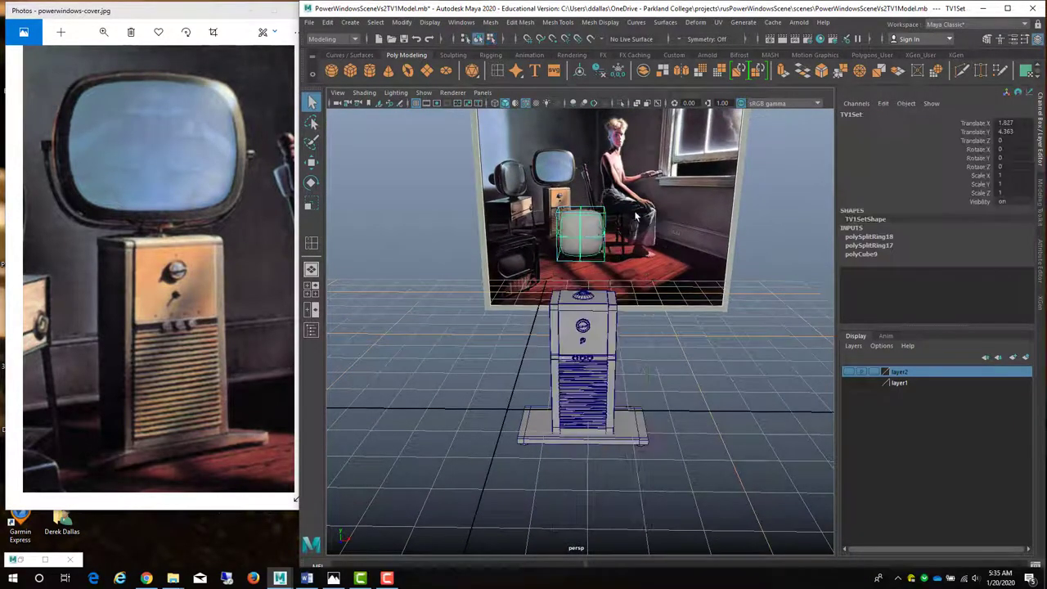
key("w")
key("r")
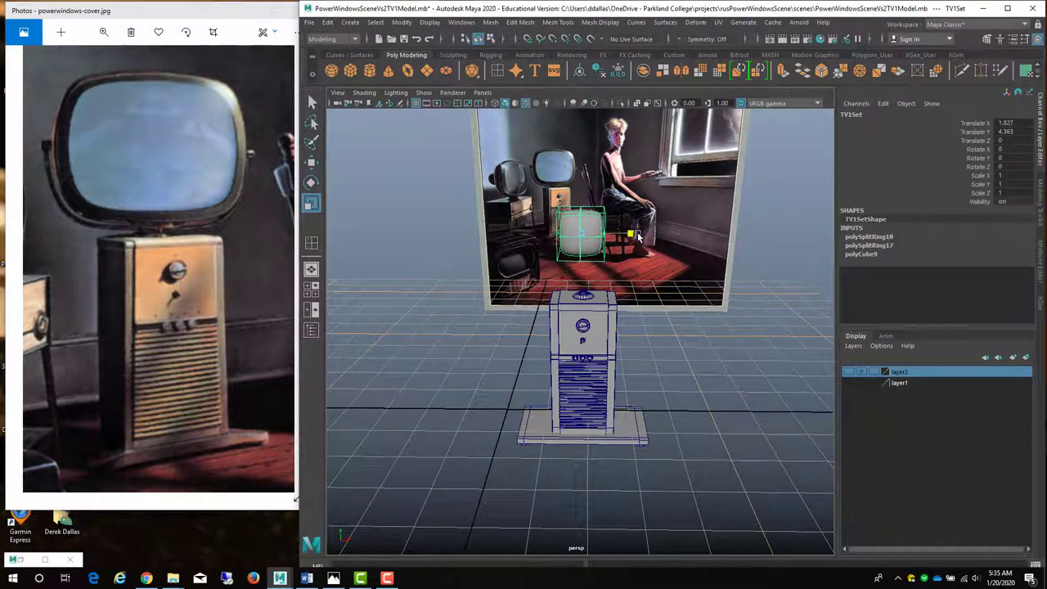
left_click_drag(630, 236, 659, 236)
left_click_drag(585, 181, 278, 134)
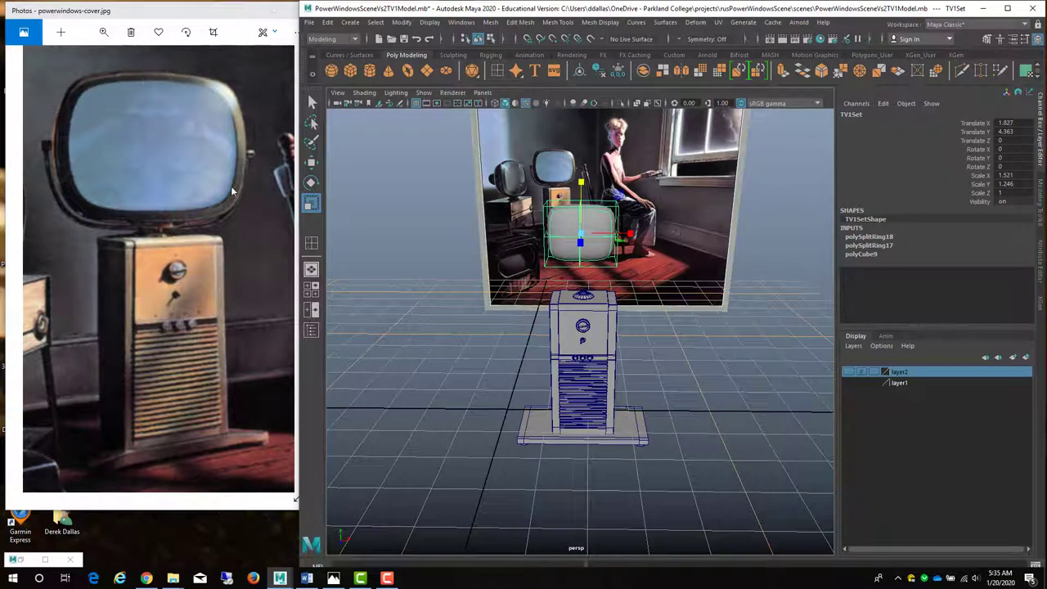
left_click_drag(630, 236, 630, 235)
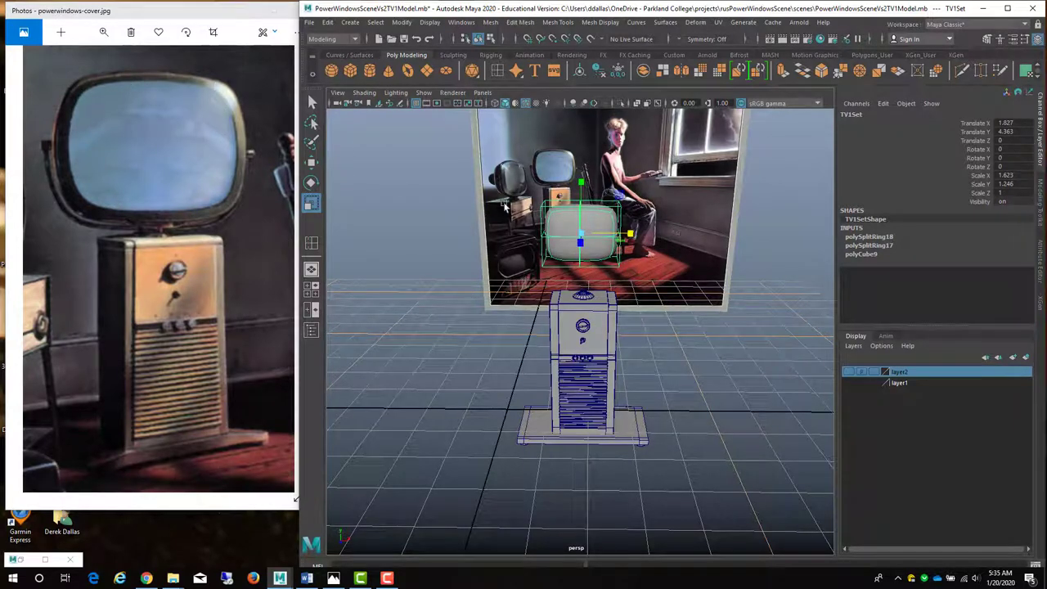
Scale the TV1Set's middle vertices outward horizontally and vertically so that its sides, top and bottom bulge
right_click_drag(559, 236, 483, 232)
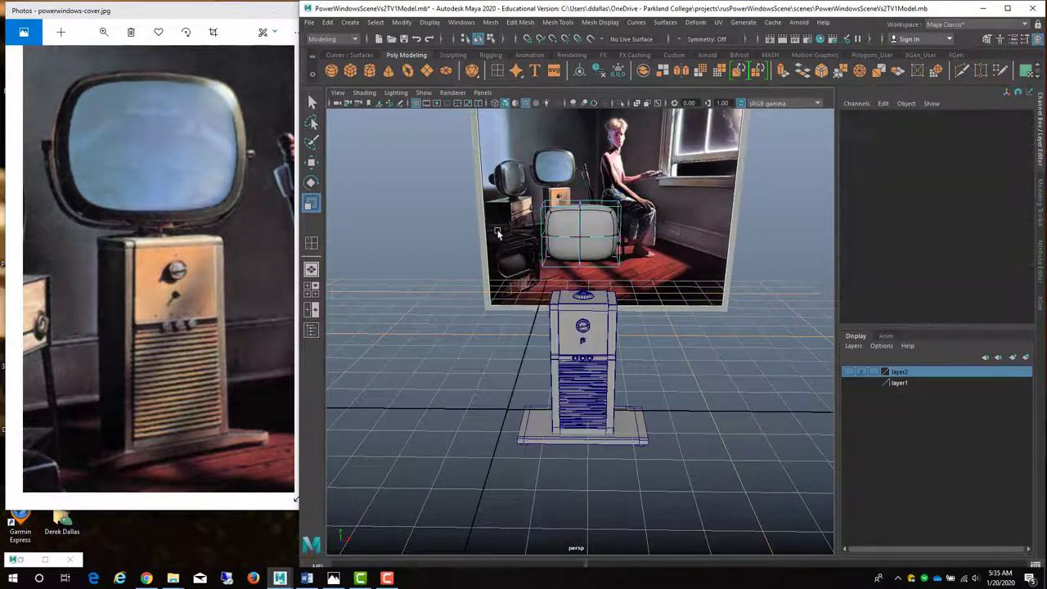
left_click_drag(498, 230, 648, 223, "alt")
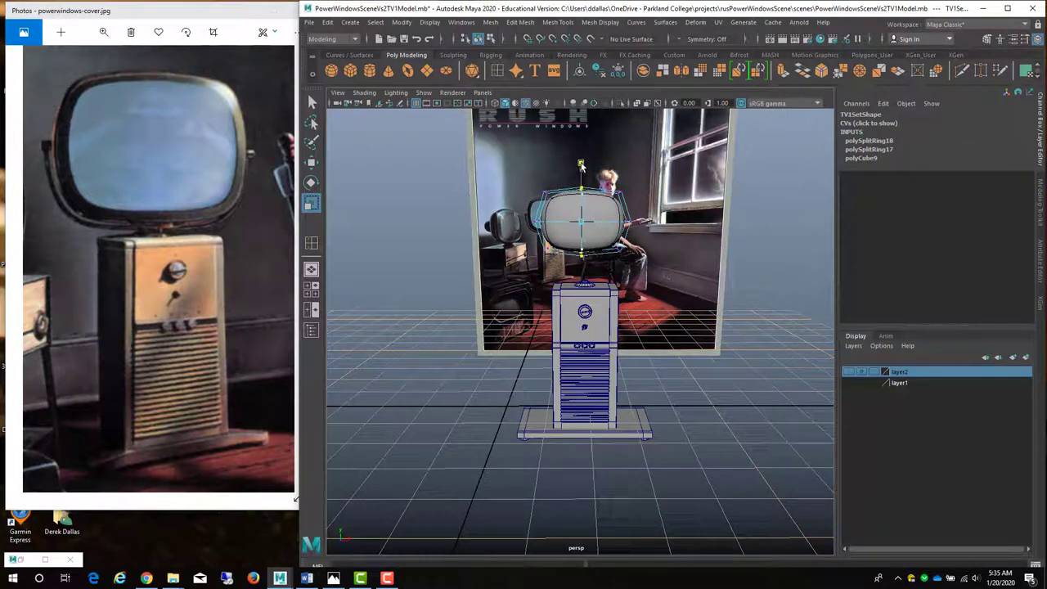
mouse_move(579, 215)
left_mouse_down("alt")
mouse_move(659, 221)
mouse_move(564, 231)
mouse_move(698, 227)
mouse_move(582, 233)
left_mouse_up("alt")
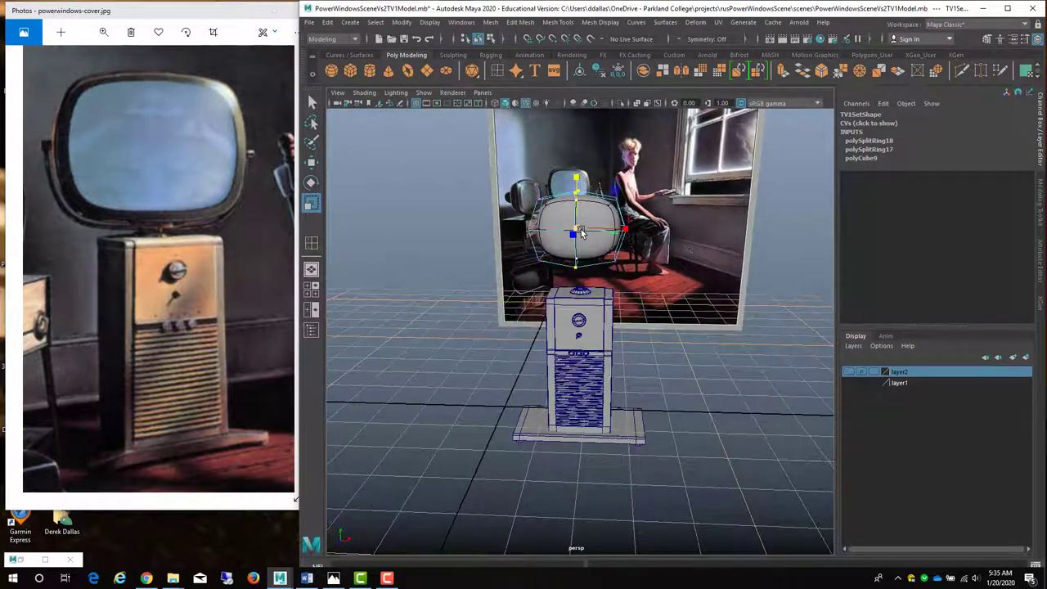
Turn off the smooth mesh preview and extrude the TV1Set's front faces, scaling them inward to form a narrow frame border
key("1")
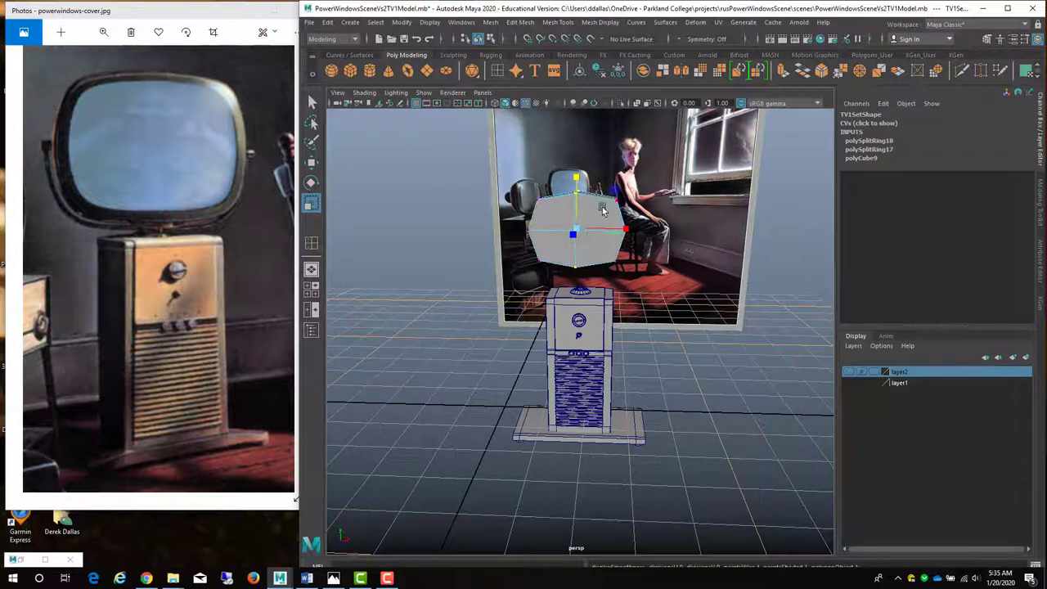
right_click_drag(580, 232, 580, 256)
left_click(554, 241)
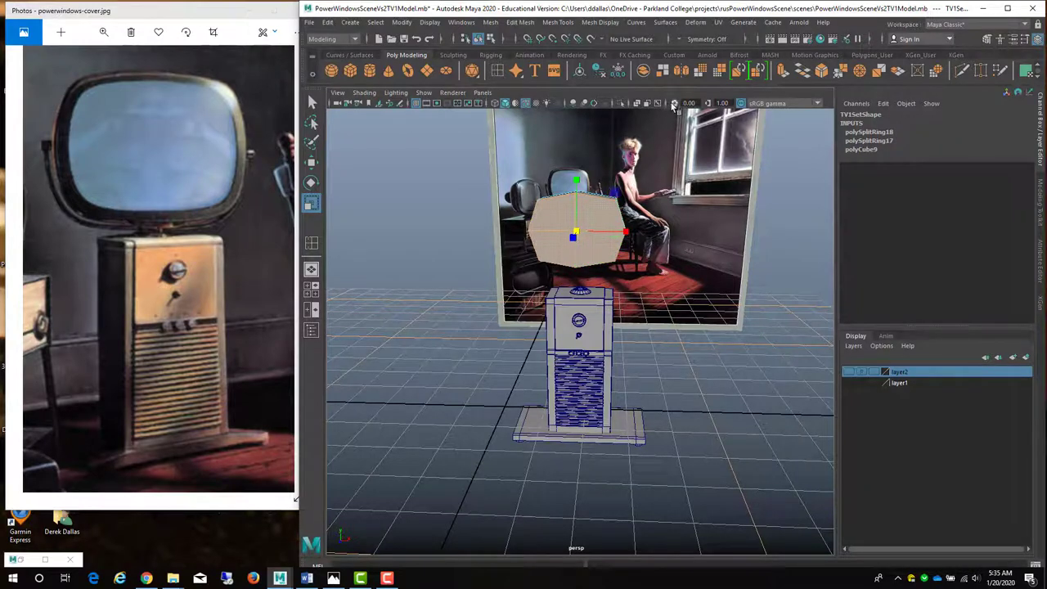
left_click(779, 72)
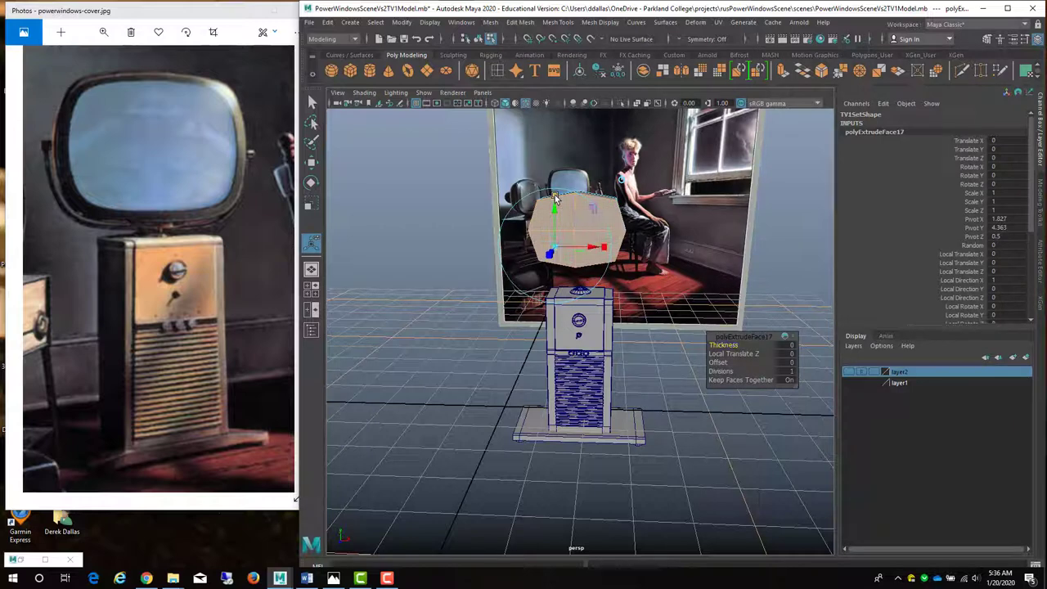
left_click_drag(556, 245, 548, 240)
left_click(548, 240)
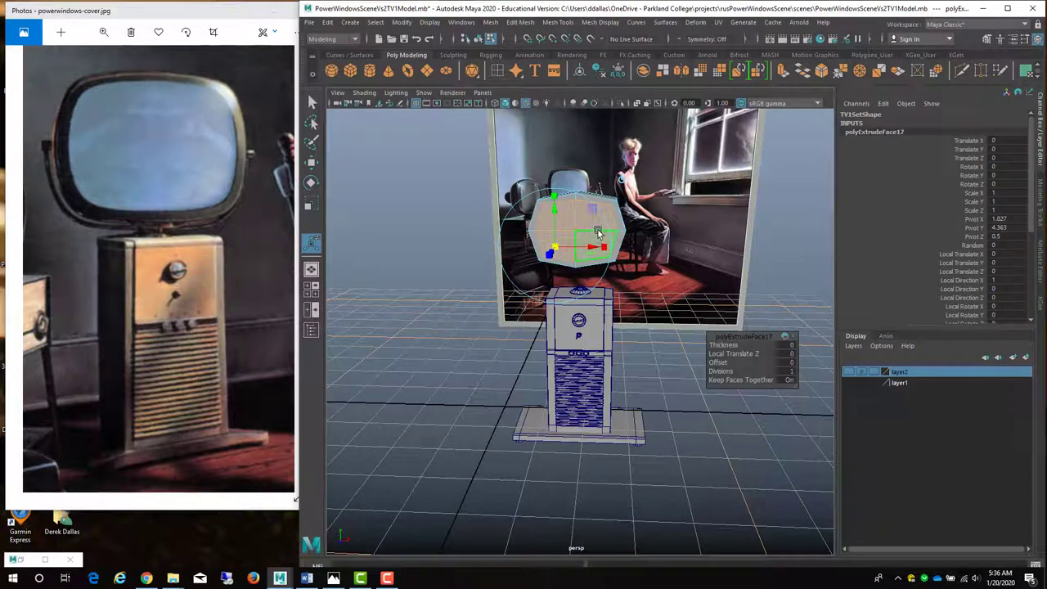
scroll(642, 226, "up", 2)
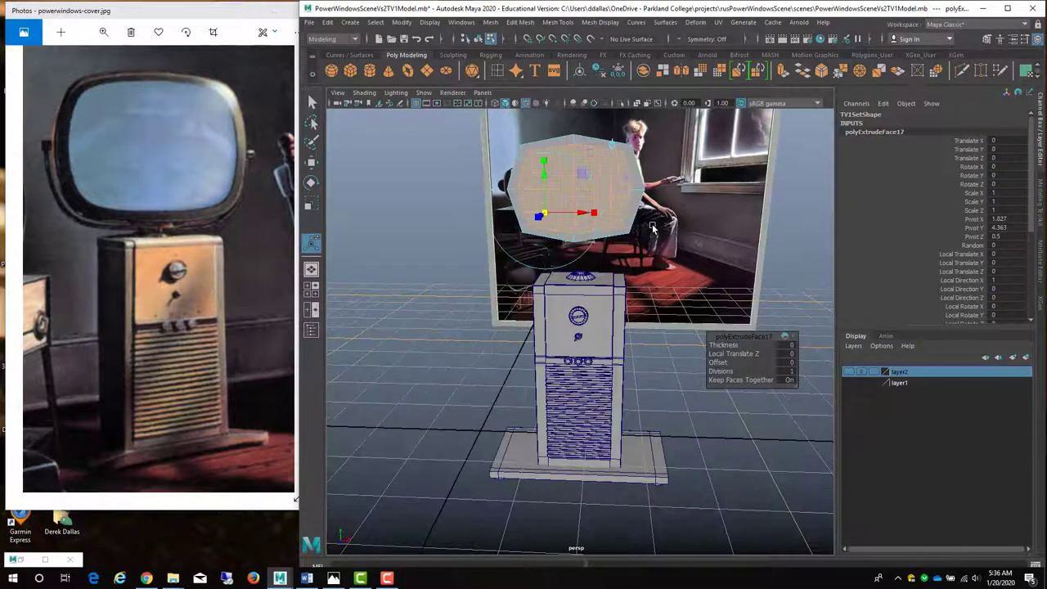
Extrude the ring of frame faces around the screen forward by about 0.042 in local Z
left_click(637, 205)
double_click(634, 168, "shift")
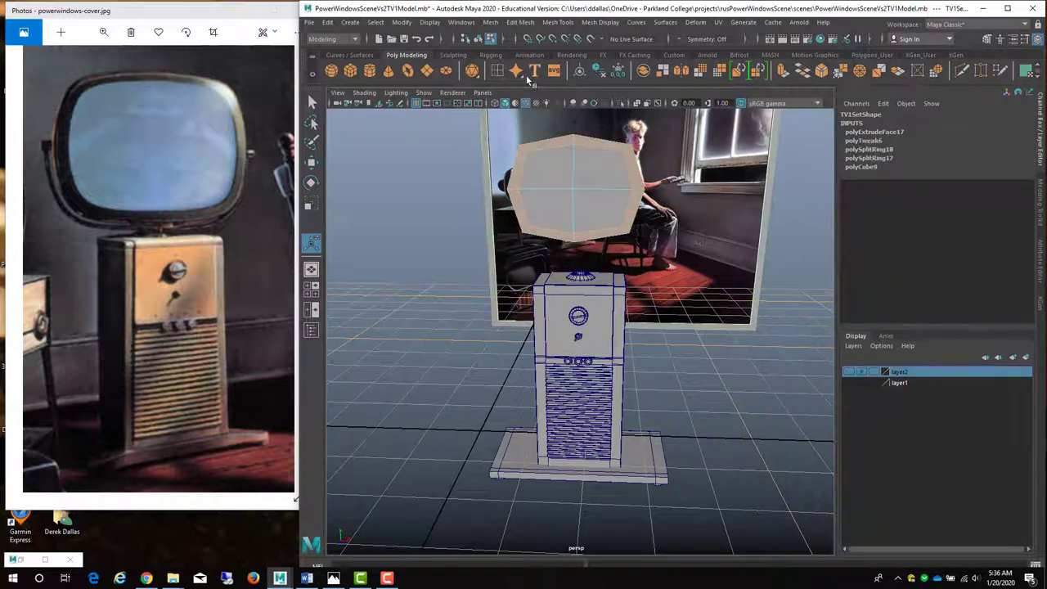
left_click(790, 73)
left_click_drag(641, 187, 496, 243, "alt")
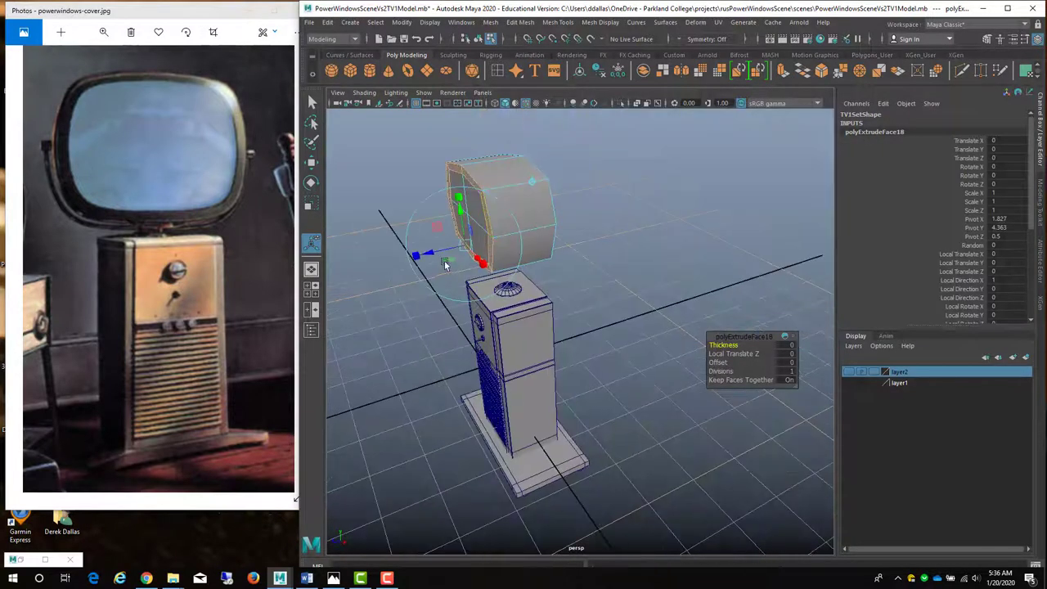
left_click_drag(432, 255, 426, 252)
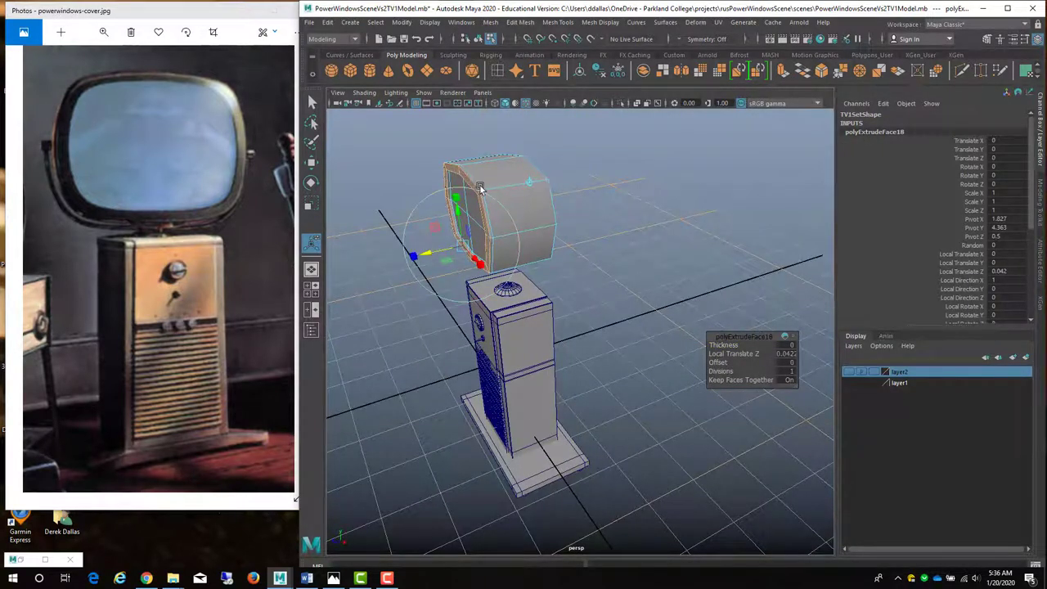
Insert an edge loop around the front face of the extruded screen frame
scroll(484, 188, "up", 4)
left_click_drag(496, 172, 630, 262, "alt")
scroll(601, 235, "up", 2)
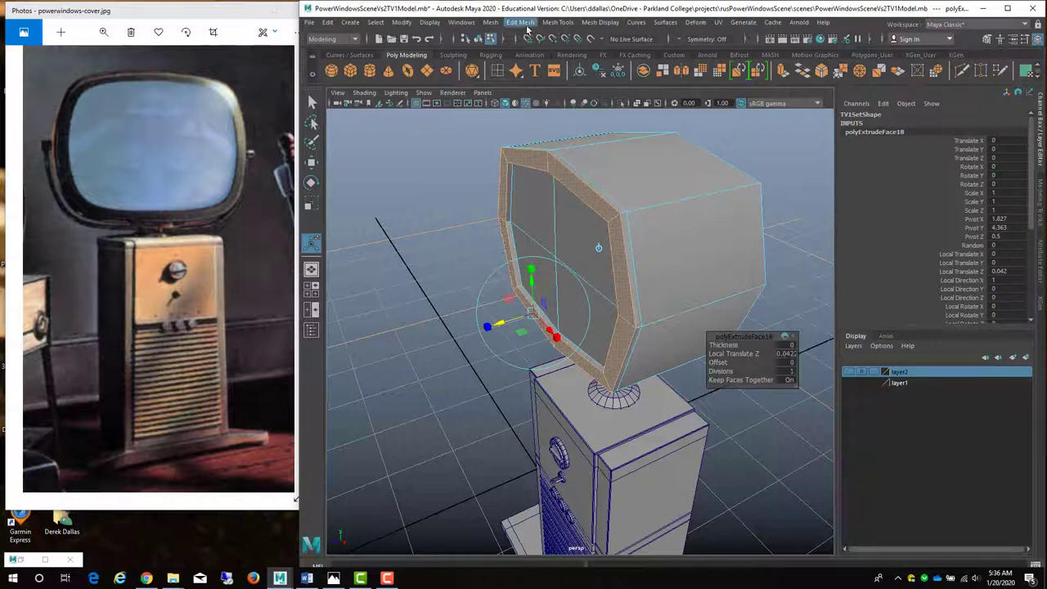
left_click(311, 102)
left_click(521, 23)
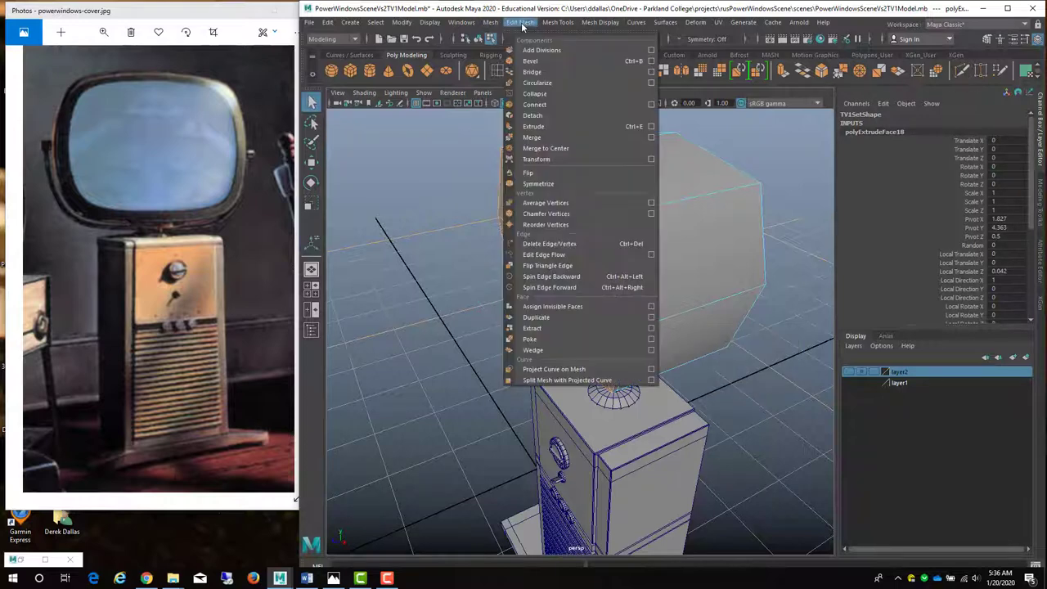
left_click(557, 22)
left_click(572, 103)
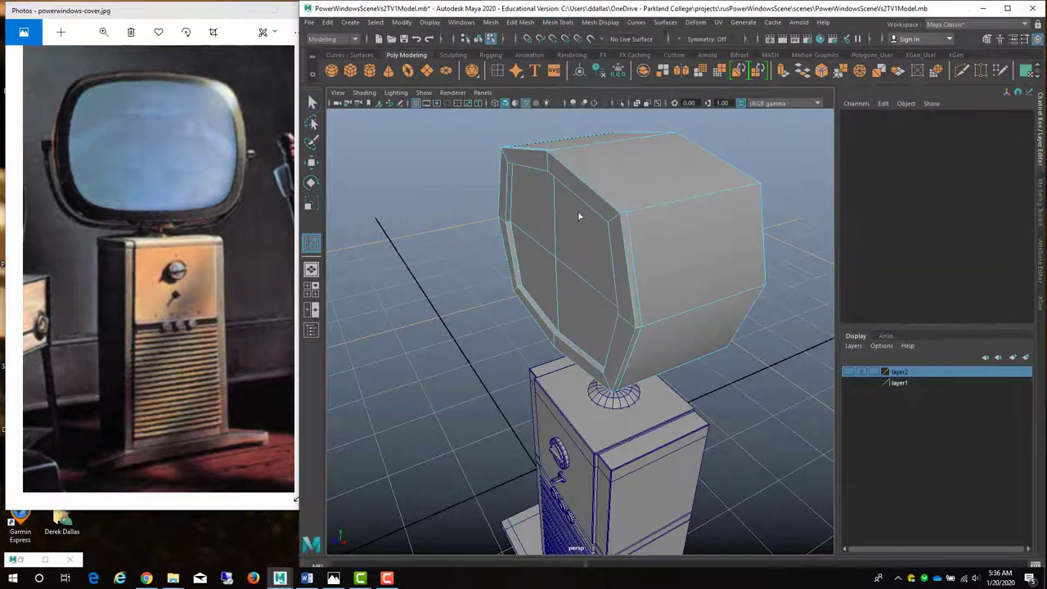
left_click(616, 221)
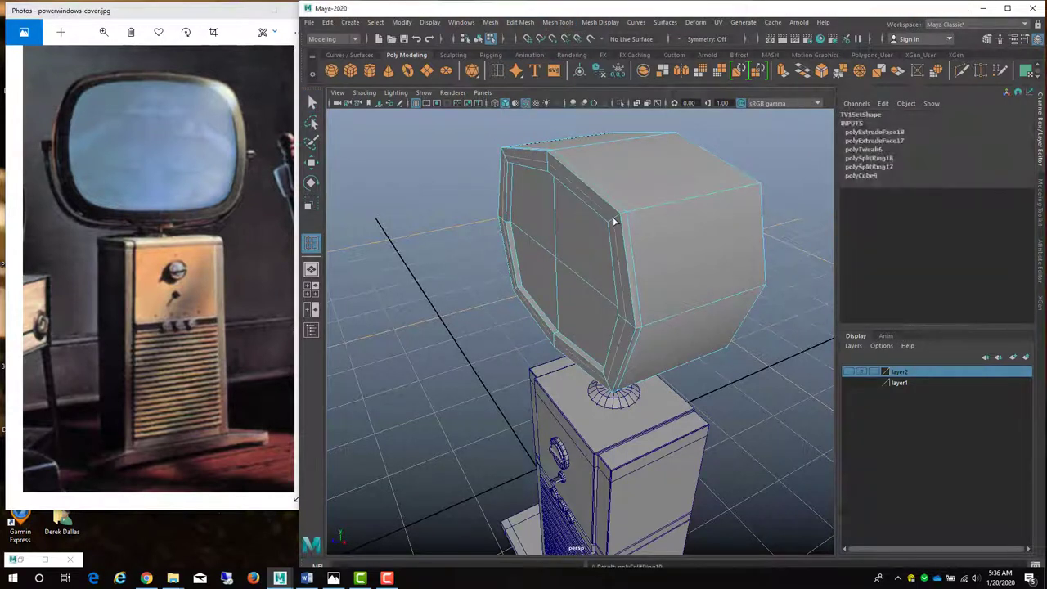
Adjust the frame's new edge loop slightly along the Z axis
key("w")
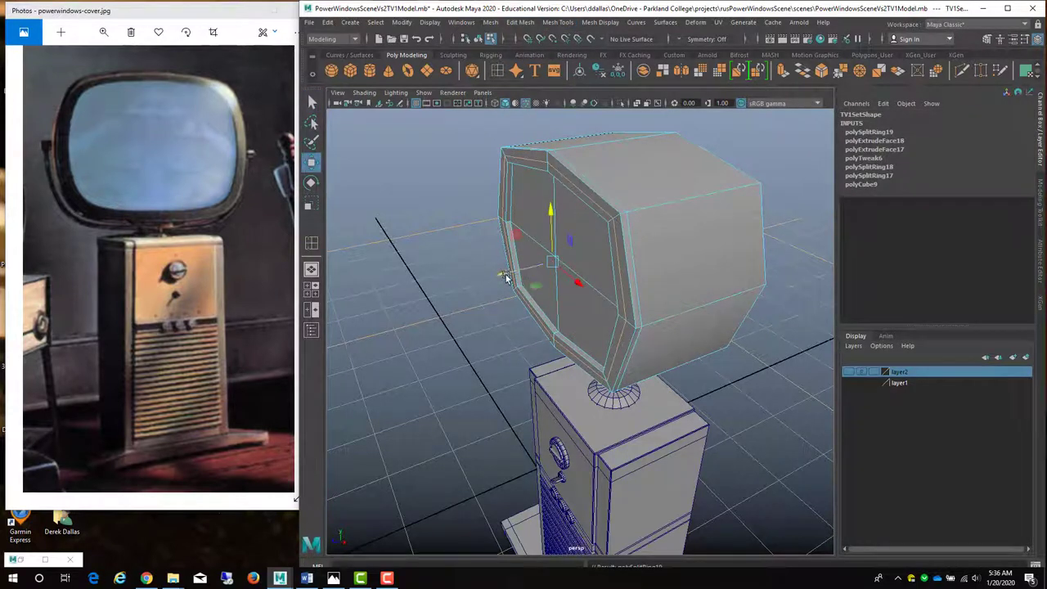
left_click_drag(507, 273, 502, 274)
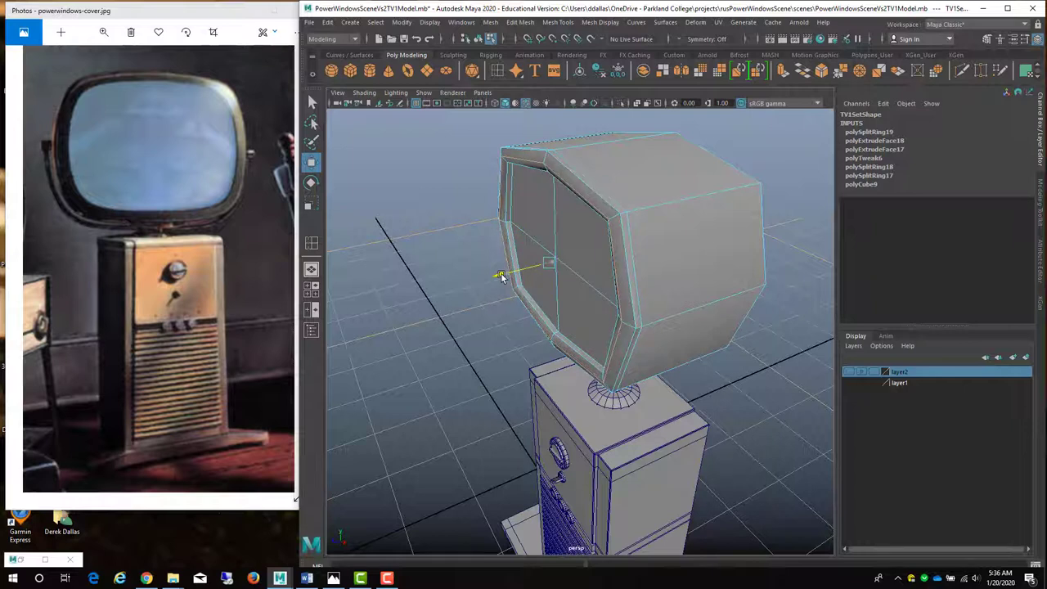
left_click_drag(500, 275, 500, 276)
left_click_drag(500, 275, 505, 275)
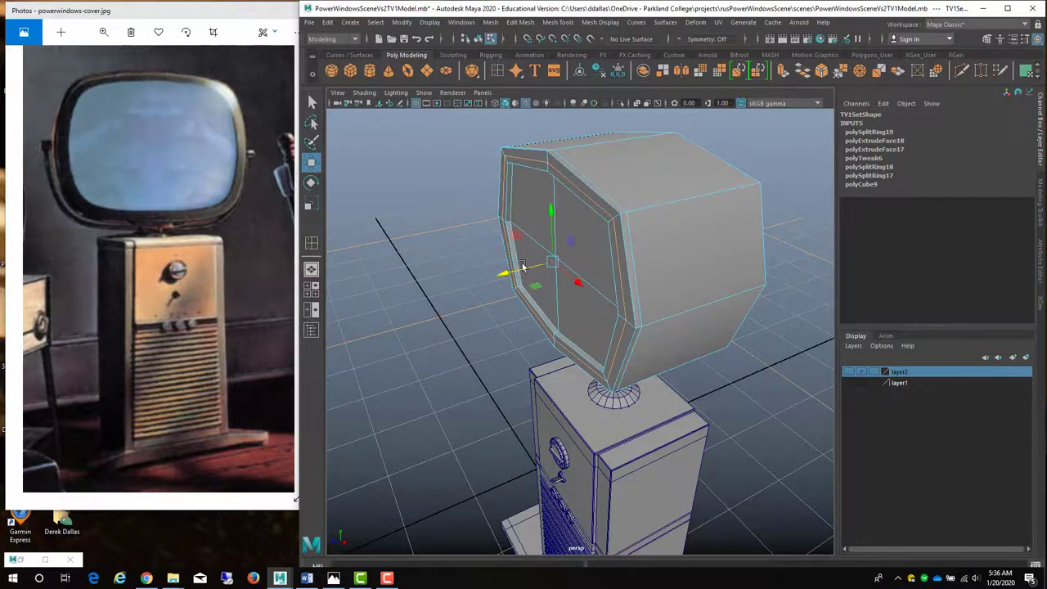
Extrude the four screen faces inside the frame and scale them inward to form a smaller concentric inset
left_click_drag(543, 239, 635, 196, "alt")
middle_click_drag(636, 193, 592, 246, "alt")
left_click_drag(592, 248, 616, 229, "alt")
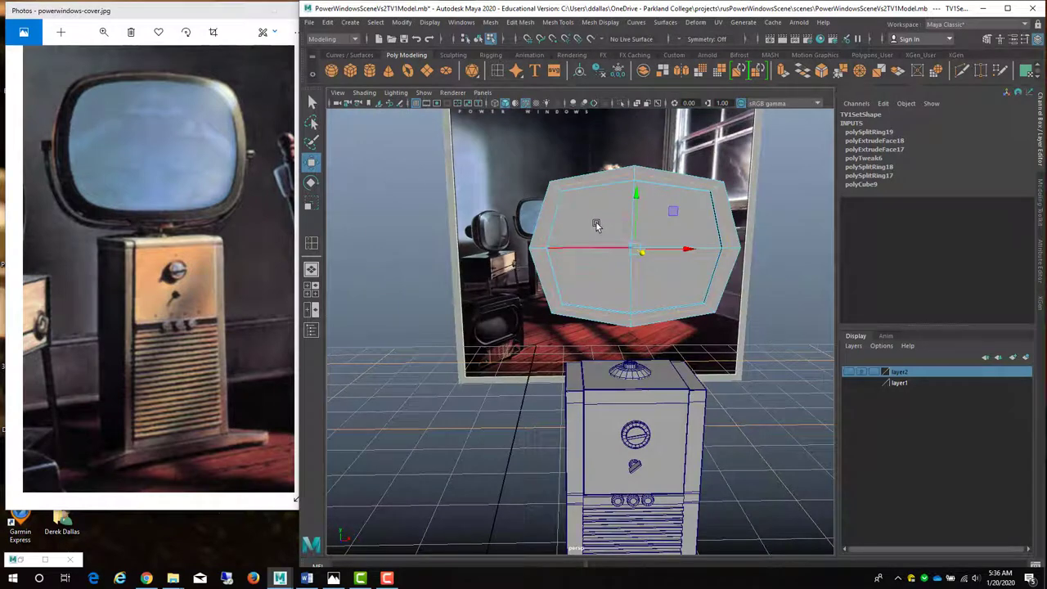
right_click_drag(599, 226, 603, 248)
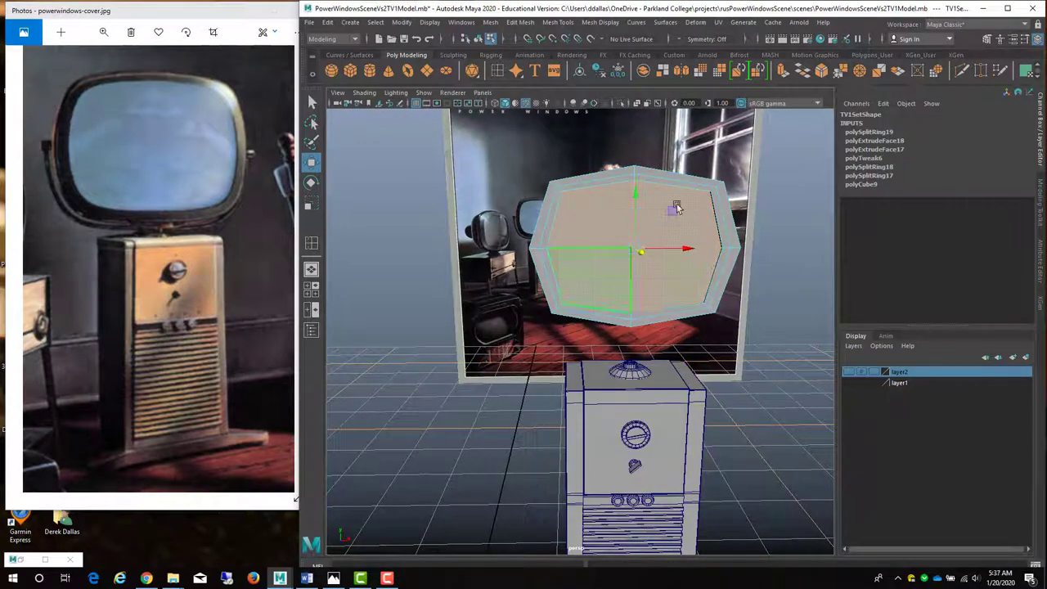
left_click(781, 70)
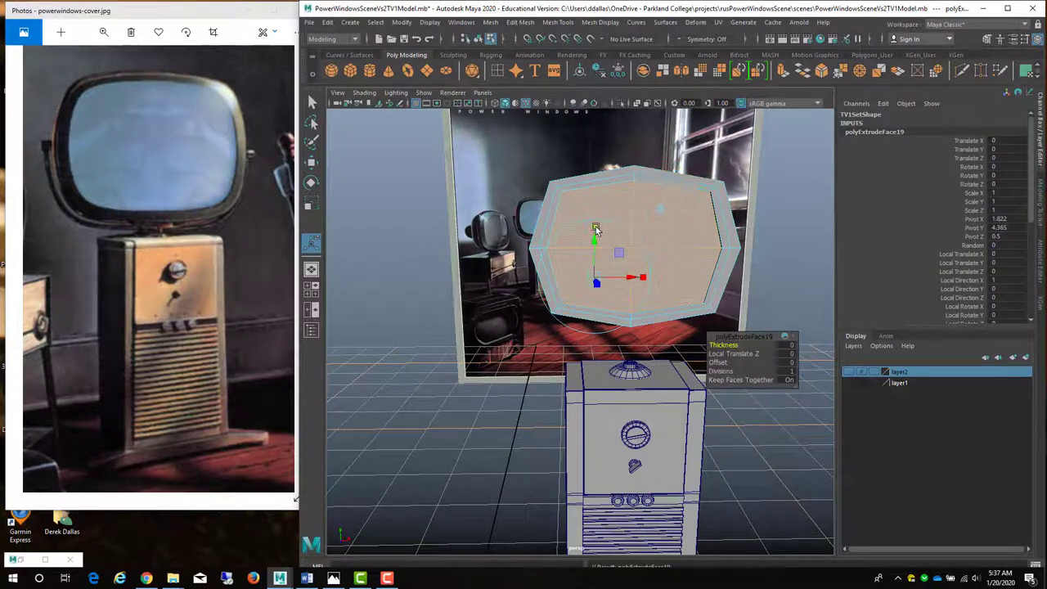
left_click_drag(595, 273, 577, 270)
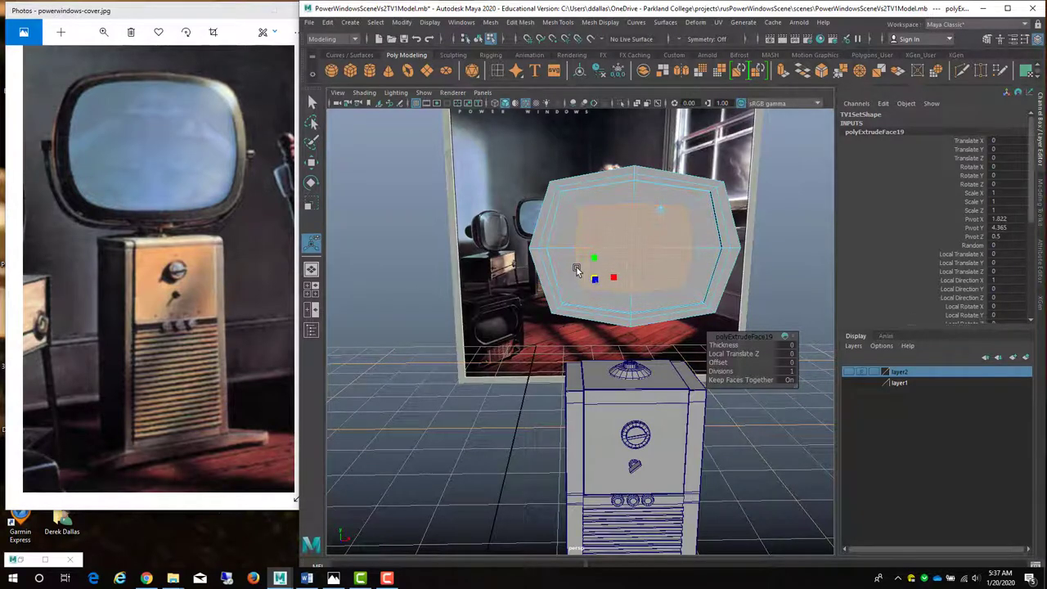
left_click_drag(580, 267, 580, 267)
Extrude the inset screen faces again and scale them inward to add a second, smaller ring at the centre
key("ctrl+e")
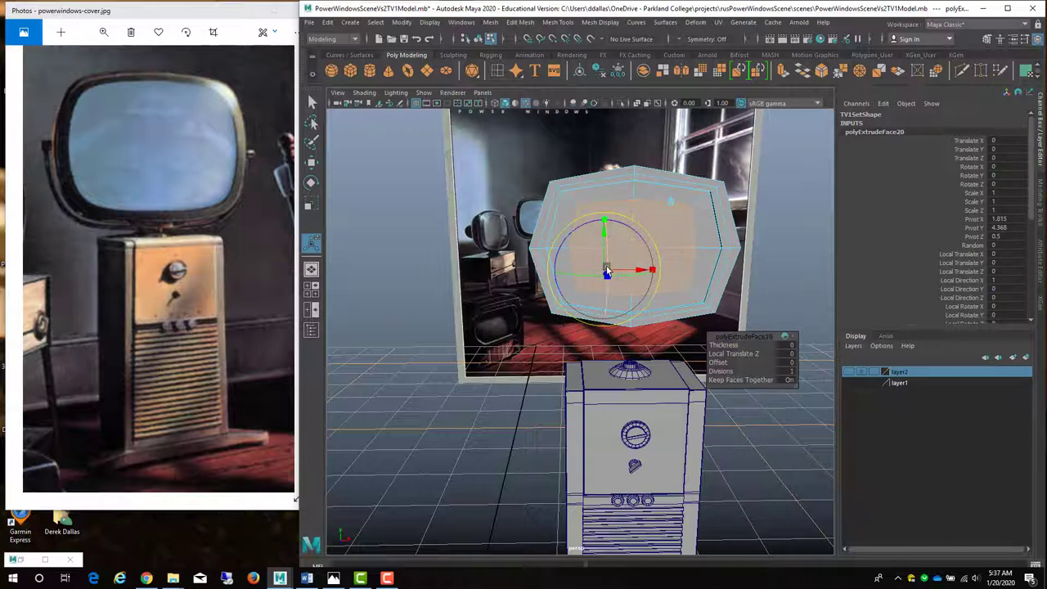
left_click(604, 221)
left_click(606, 274)
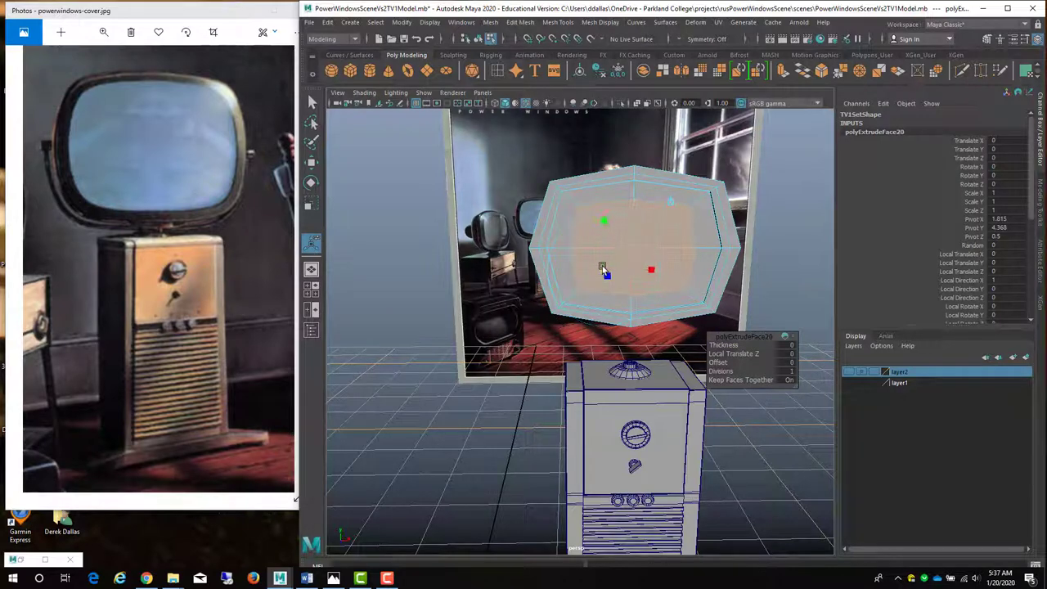
left_click_drag(592, 267, 584, 268)
Turn on the smooth mesh preview for the TV set and inspect its side, frame and screen
left_click_drag(647, 262, 670, 245, "alt")
left_click(784, 222)
right_click_drag(671, 244, 783, 251, "alt")
middle_click_drag(741, 216, 738, 261, "alt")
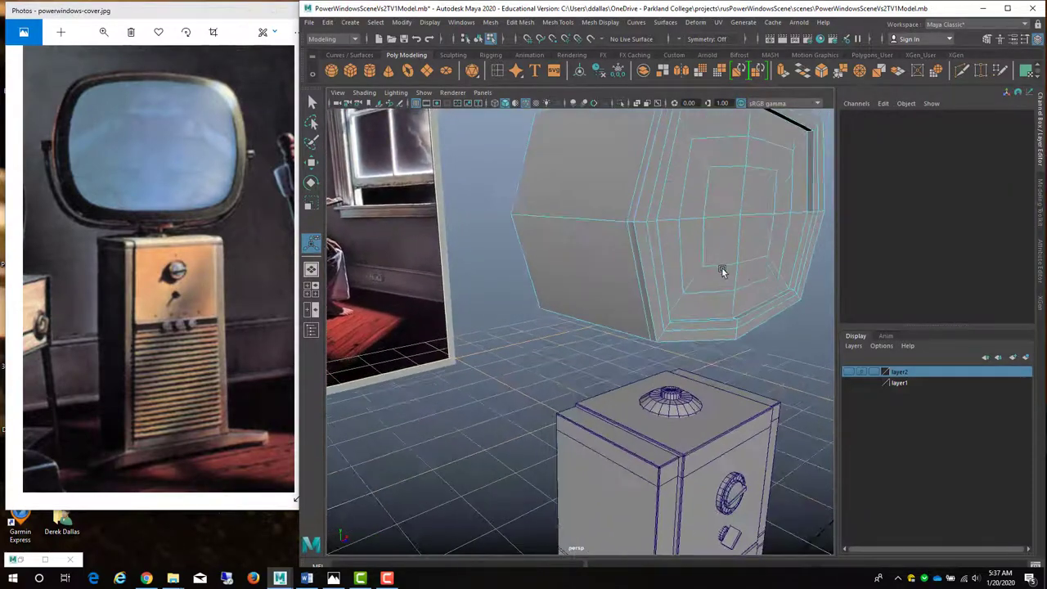
left_click_drag(722, 271, 757, 292, "alt")
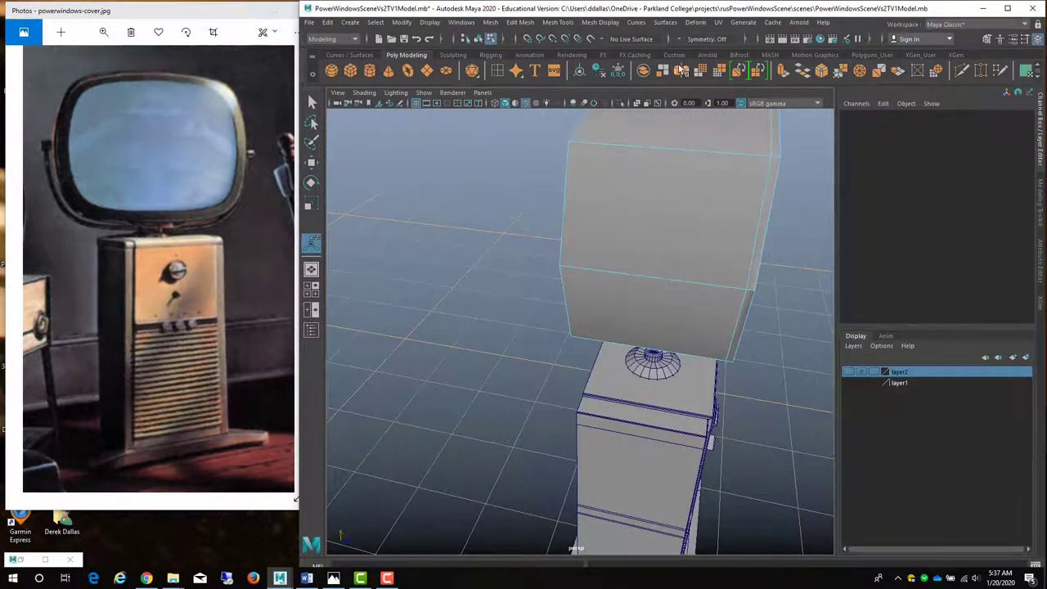
left_click_drag(634, 178, 657, 227, "alt")
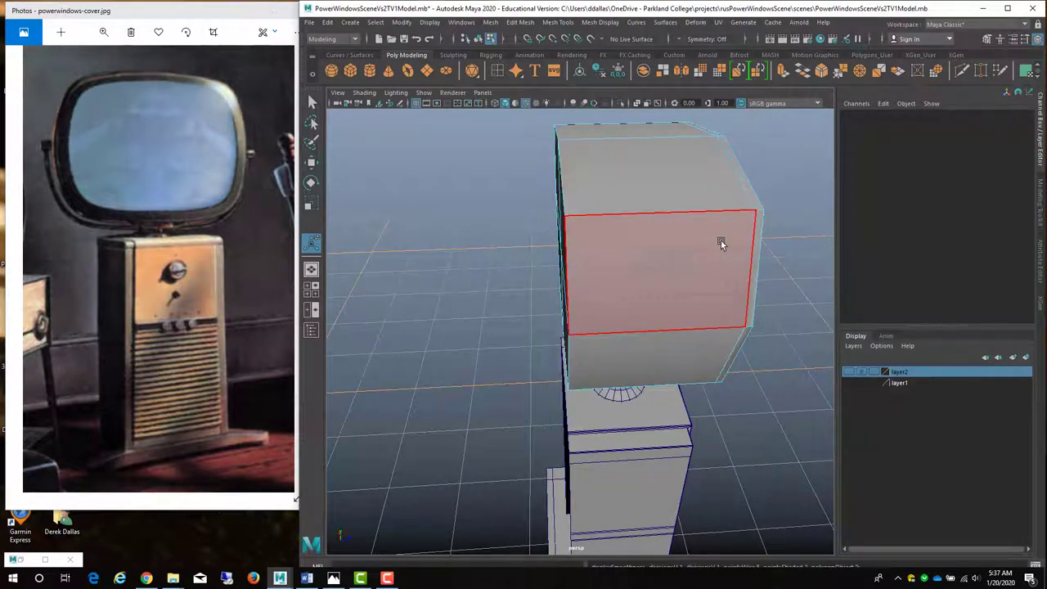
key("3")
left_click_drag(720, 238, 615, 230, "alt")
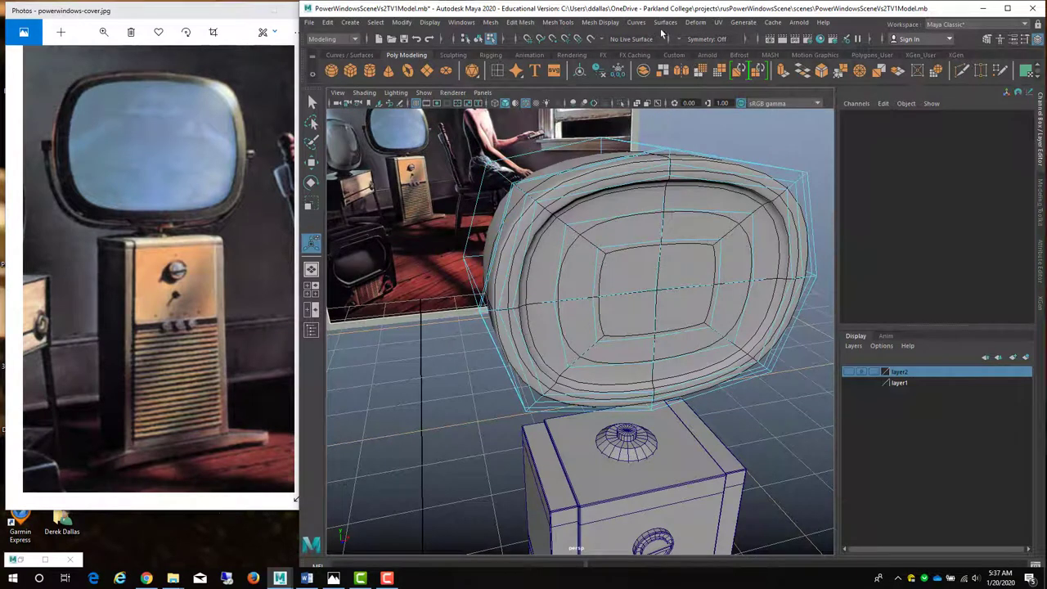
Insert an edge loop around the TV set's side close to its back edge to flatten the rounded back
left_click(603, 23)
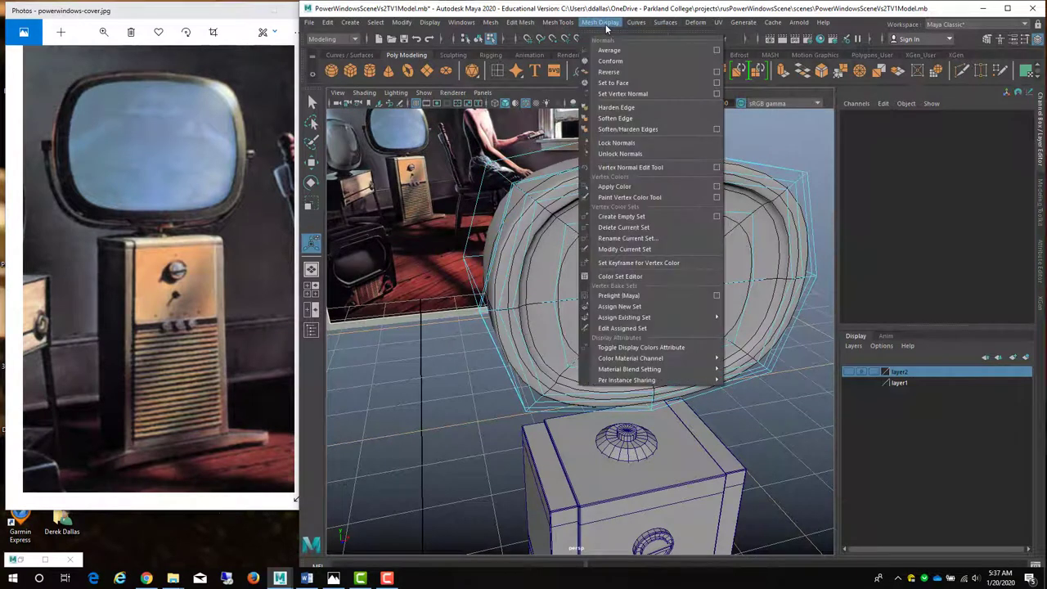
mouse_move(557, 23)
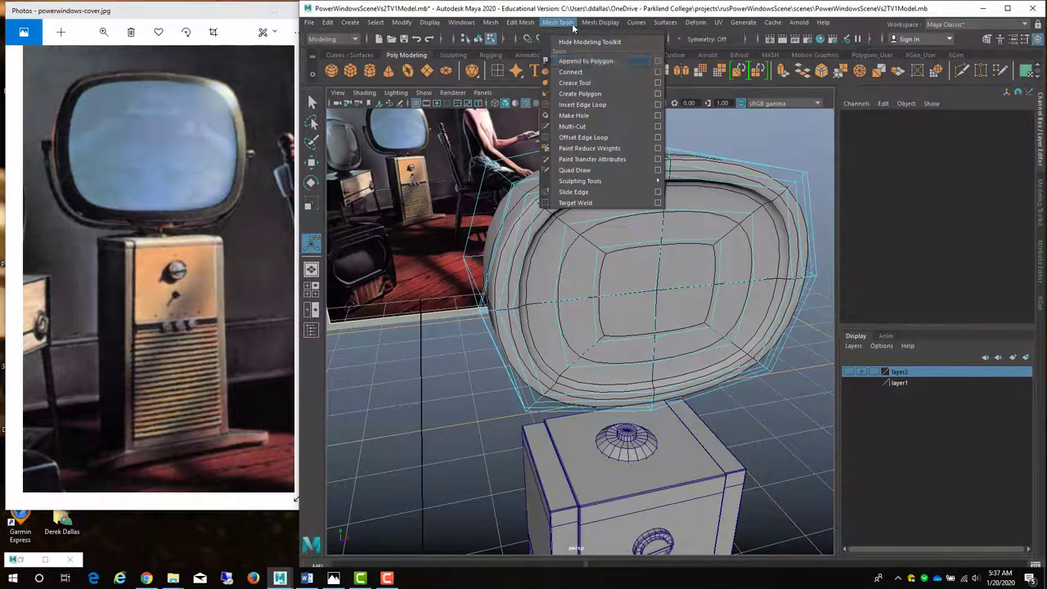
left_click(584, 105)
left_click_drag(628, 174, 700, 180, "alt")
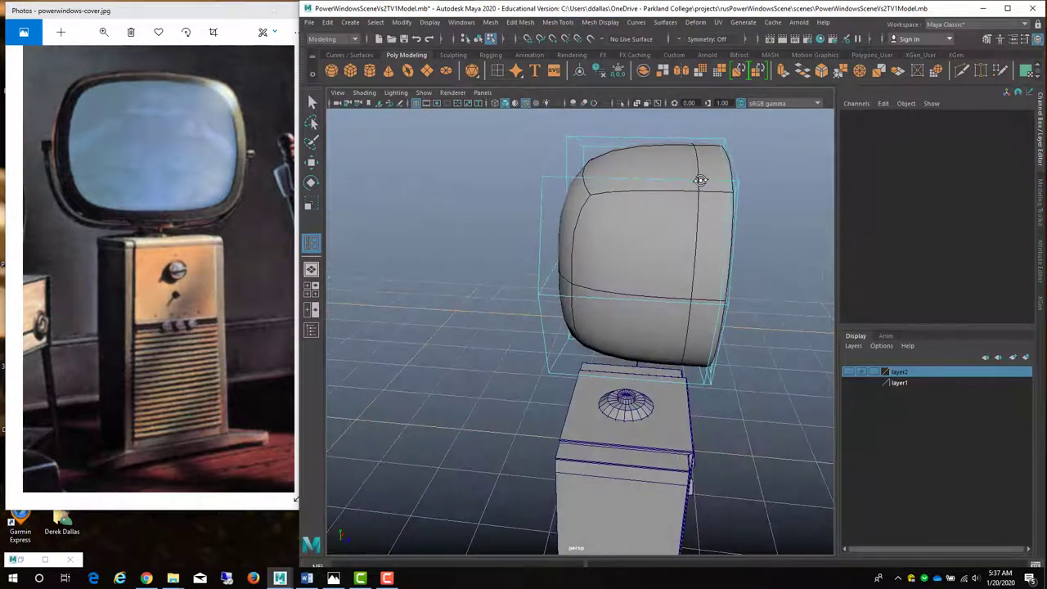
left_click(574, 180)
key("1")
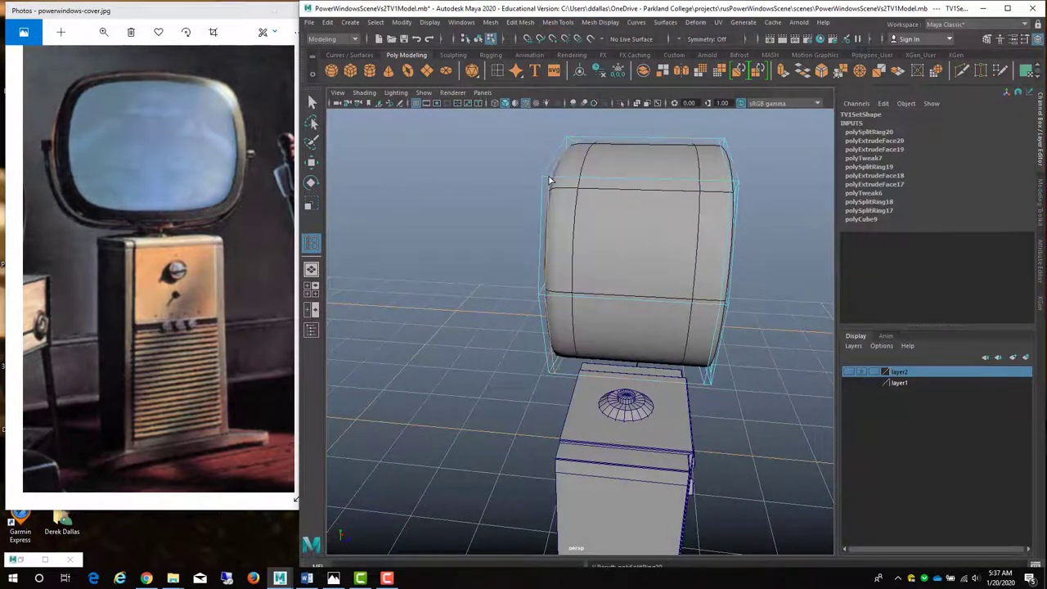
Insert two vertical edge loops near the left and right corners of the TV front and preview the smoothed mesh
mouse_move(617, 188)
left_mouse_down("alt")
mouse_move(627, 174)
mouse_move(574, 187)
mouse_move(619, 182)
mouse_move(608, 210)
mouse_move(589, 215)
mouse_move(608, 217)
mouse_move(602, 205)
mouse_move(622, 204)
mouse_move(585, 198)
mouse_move(608, 204)
left_mouse_up("alt")
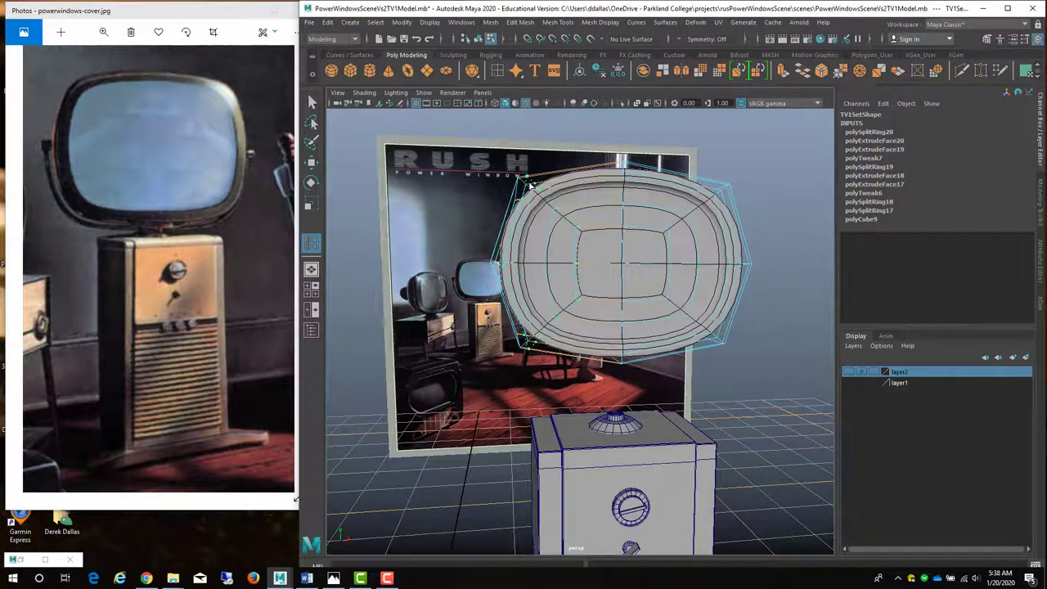
left_click(530, 185)
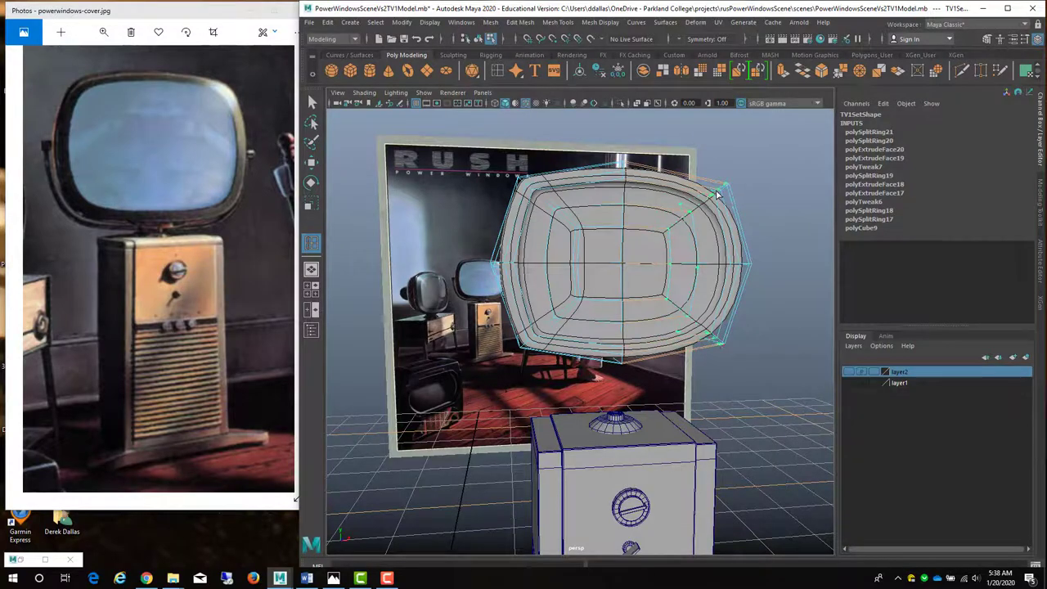
left_click(717, 194)
mouse_move(643, 227)
left_mouse_down("alt")
mouse_move(585, 228)
mouse_move(669, 221)
mouse_move(534, 232)
mouse_move(643, 233)
left_mouse_up("alt")
key("3")
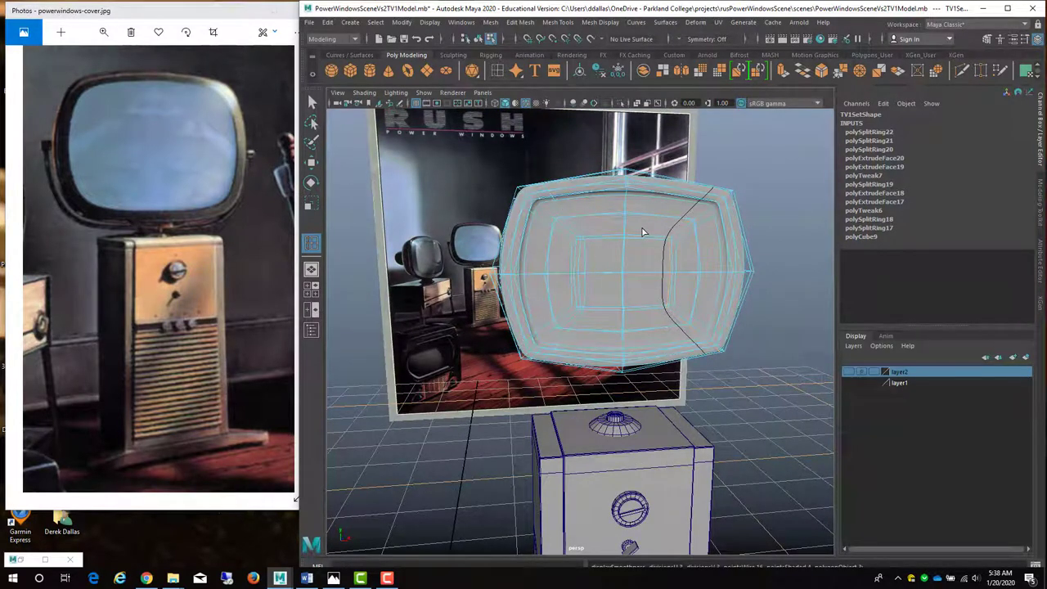
Deselect the TV set and turn off Wireframe on Shaded in the perspective view
right_click_drag(642, 233, 686, 223)
left_click_drag(695, 237, 662, 235, "alt")
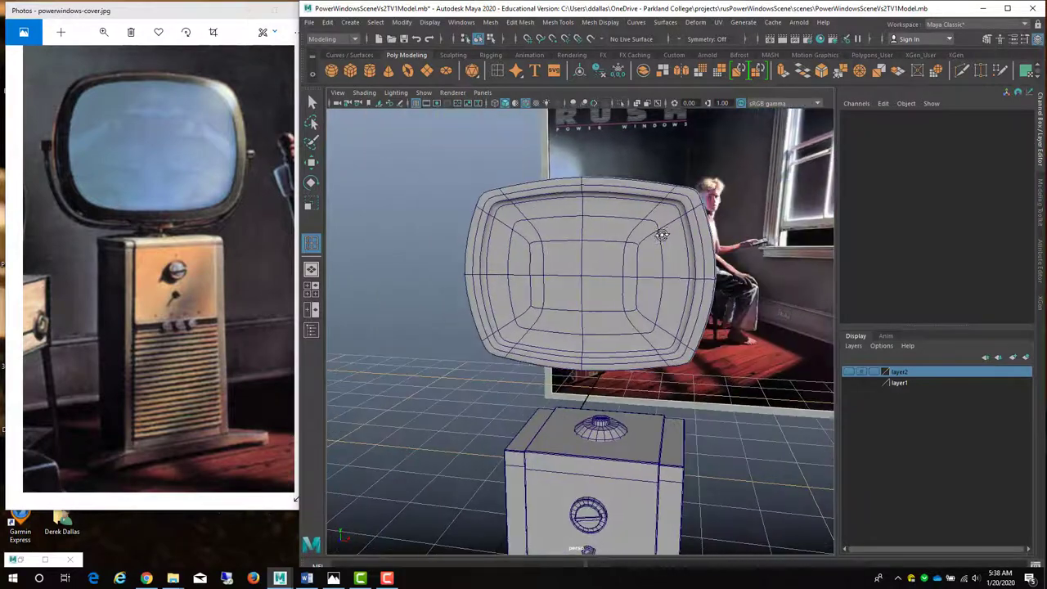
left_click(364, 96)
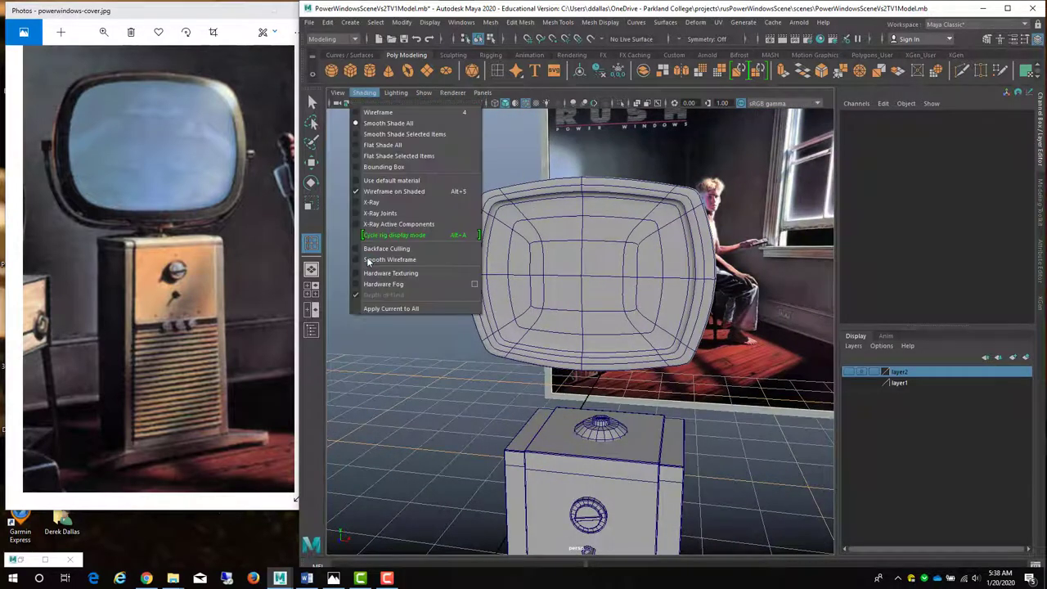
left_click(381, 197)
mouse_move(615, 255)
left_mouse_down("alt")
mouse_move(597, 245)
mouse_move(636, 247)
mouse_move(614, 275)
mouse_move(635, 250)
left_mouse_up("alt")
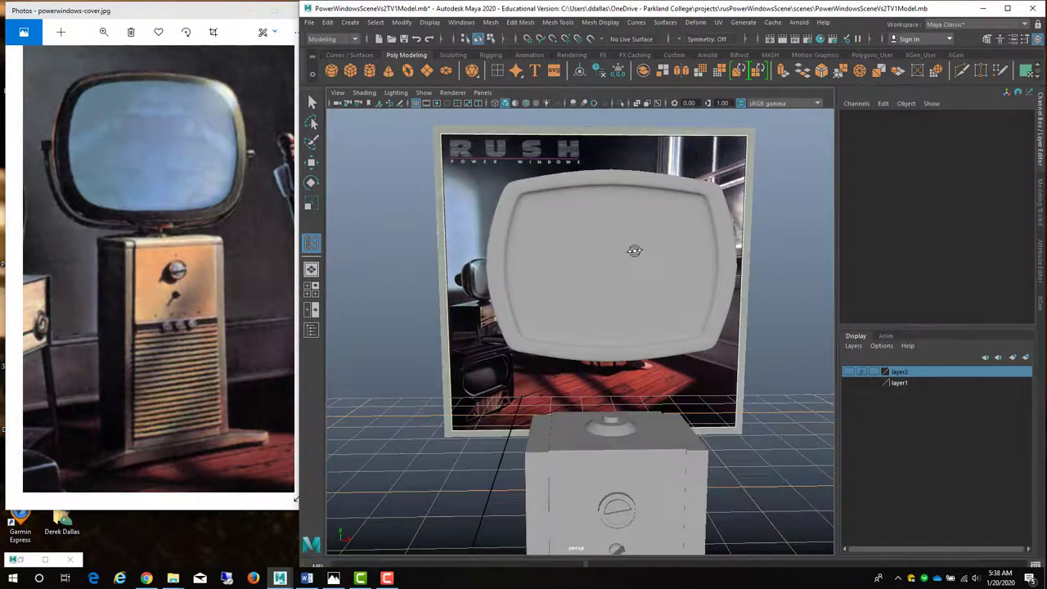
Compare the TV set's unsmoothed and smoothed display, ending on the smooth preview with the selection tool active
left_click(635, 189)
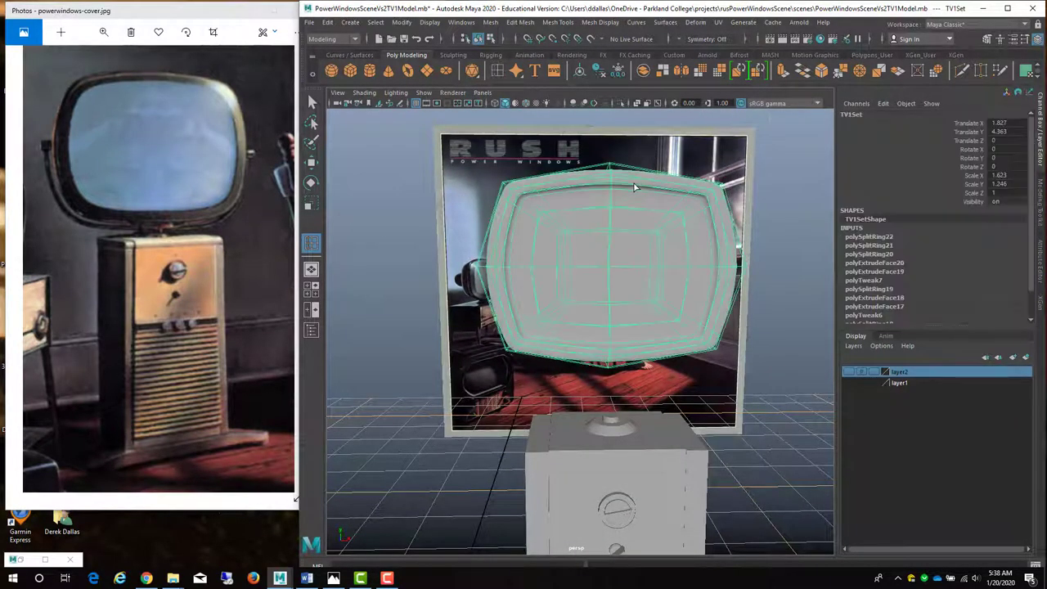
right_click(635, 189)
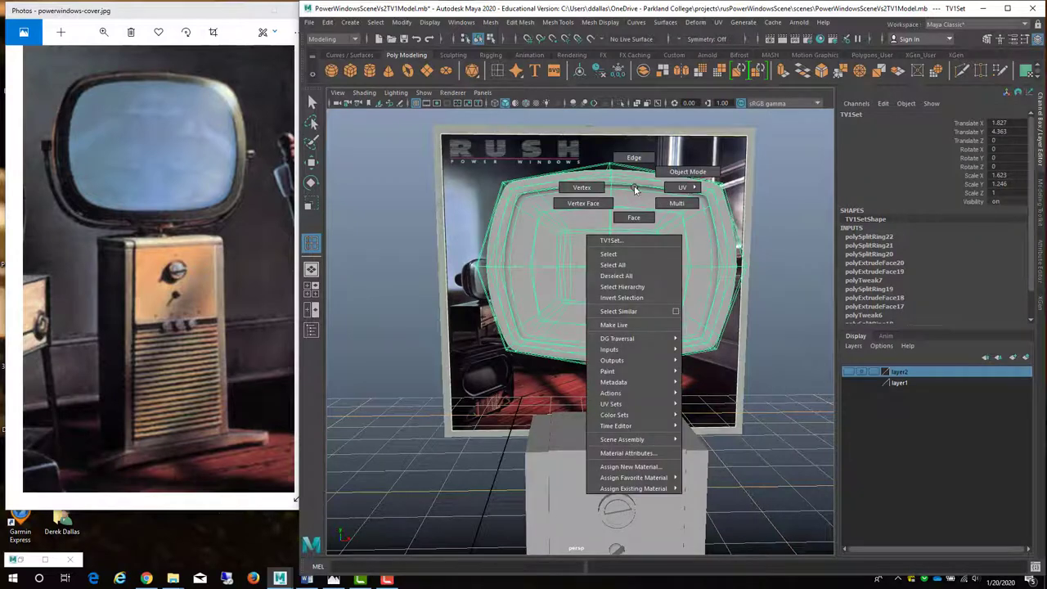
left_click(635, 189)
key("1")
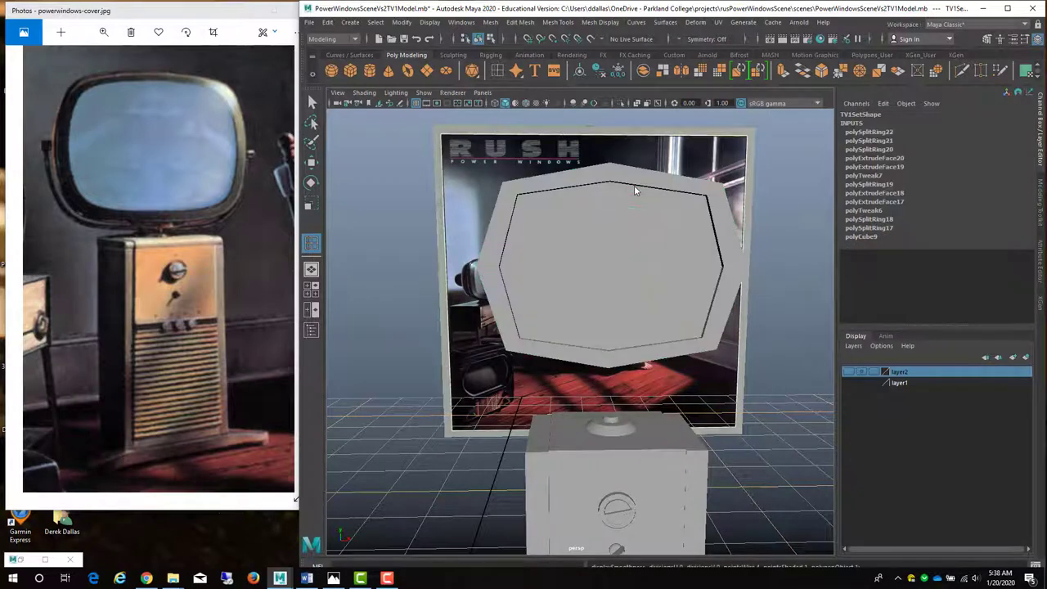
left_click(597, 220)
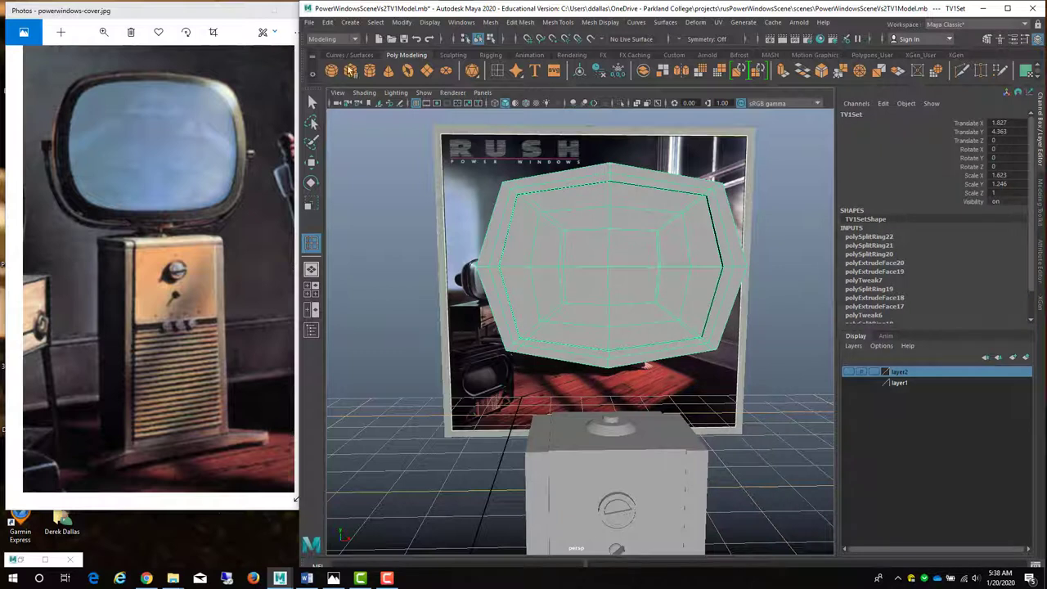
left_click(312, 102)
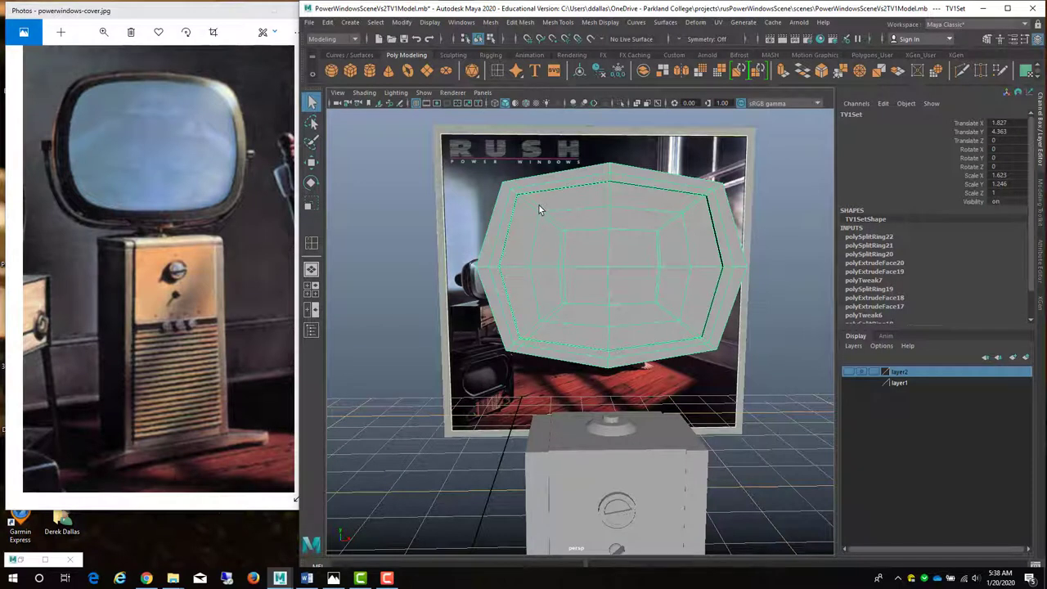
key("3")
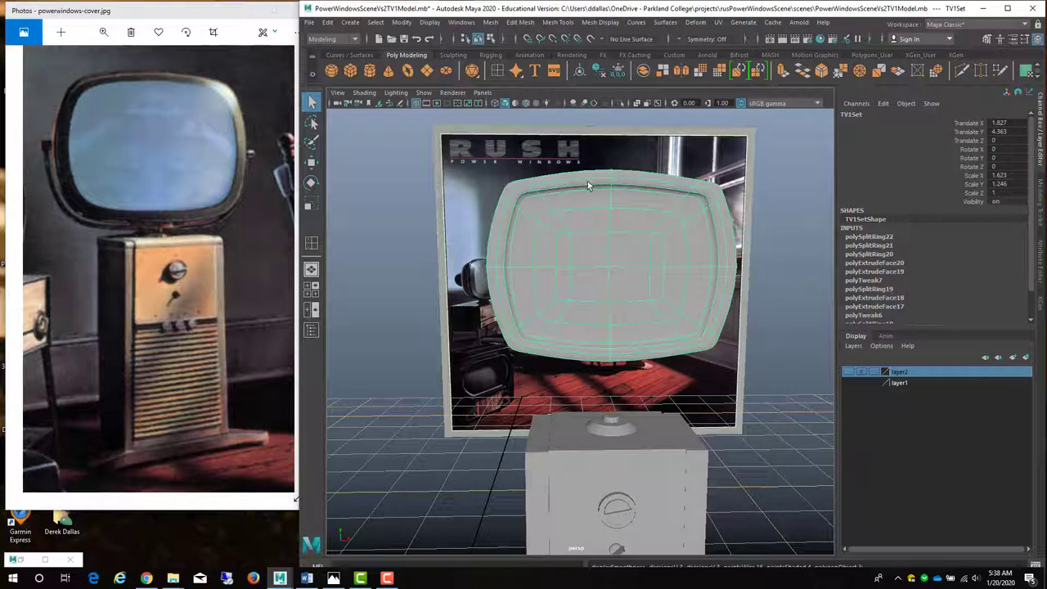
Select the vertical centre edge loop of the TV set and scale it up along Y to raise the rounded top and bottom
right_click_drag(614, 201, 606, 193)
left_click(612, 199)
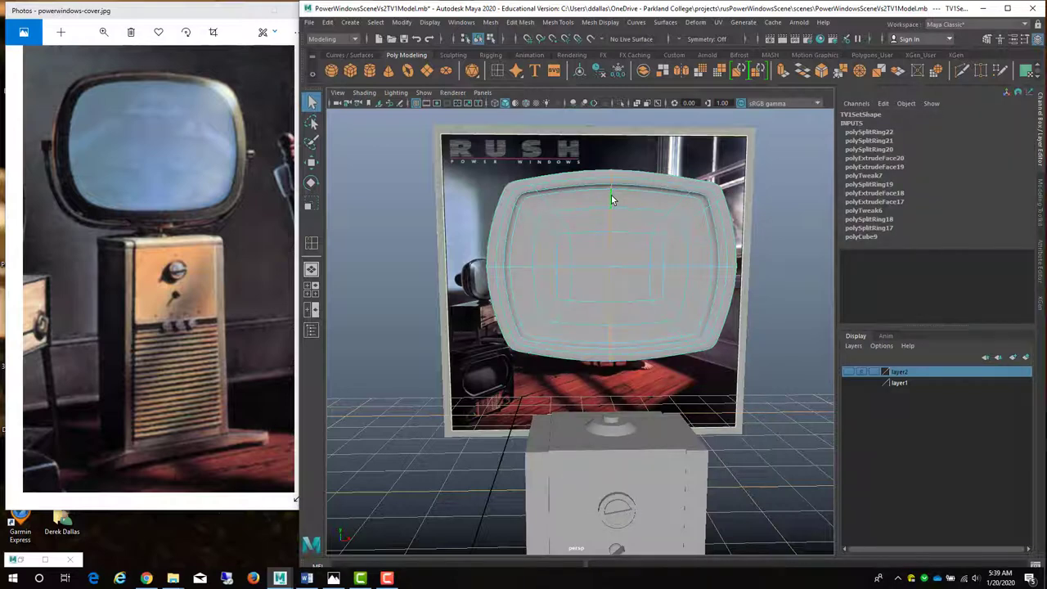
key("r")
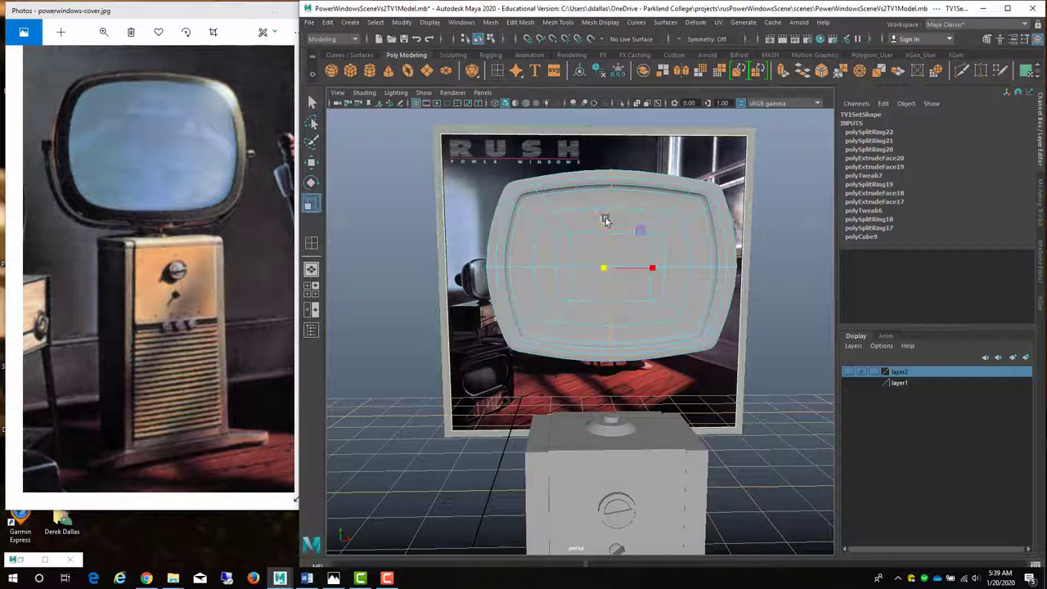
left_click_drag(605, 219, 604, 211)
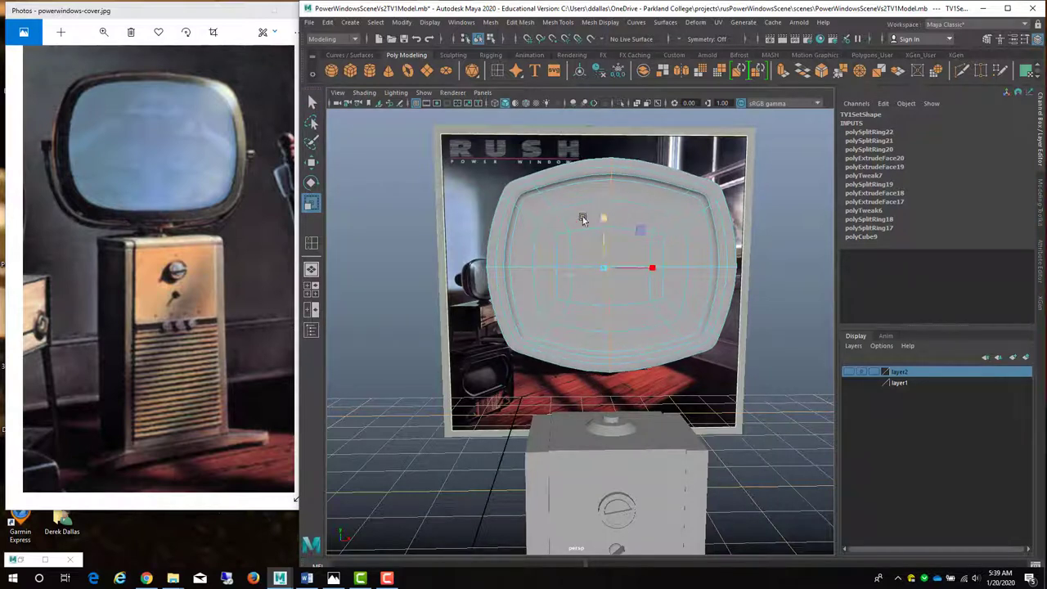
Scale the left and right vertical edge loops slightly along Y to make the TV's corners rounder
double_click(567, 217)
left_click_drag(531, 221, 533, 213)
double_click(678, 204)
left_click_drag(683, 217, 684, 216)
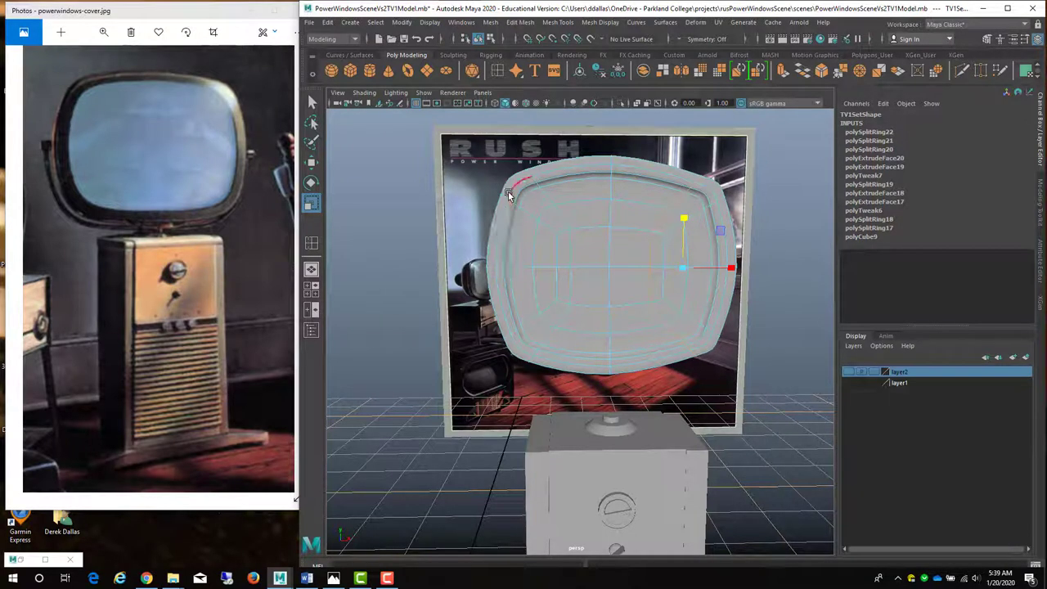
Scale the horizontal centre edge loop outward along X to widen the TV, and fine-tune the left vertical loop along Y
double_click(546, 265)
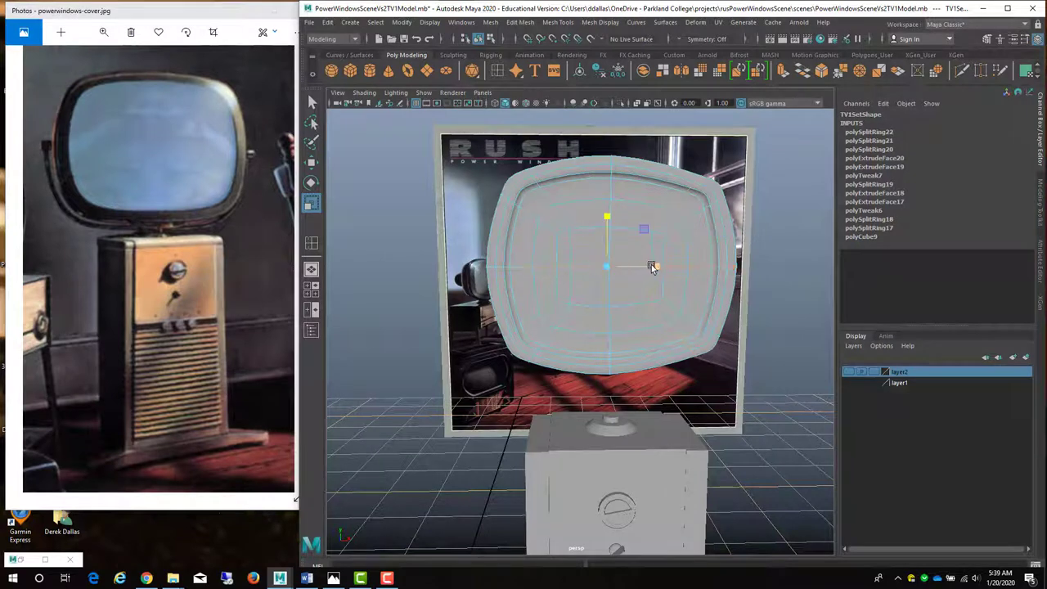
left_click_drag(651, 265, 661, 267)
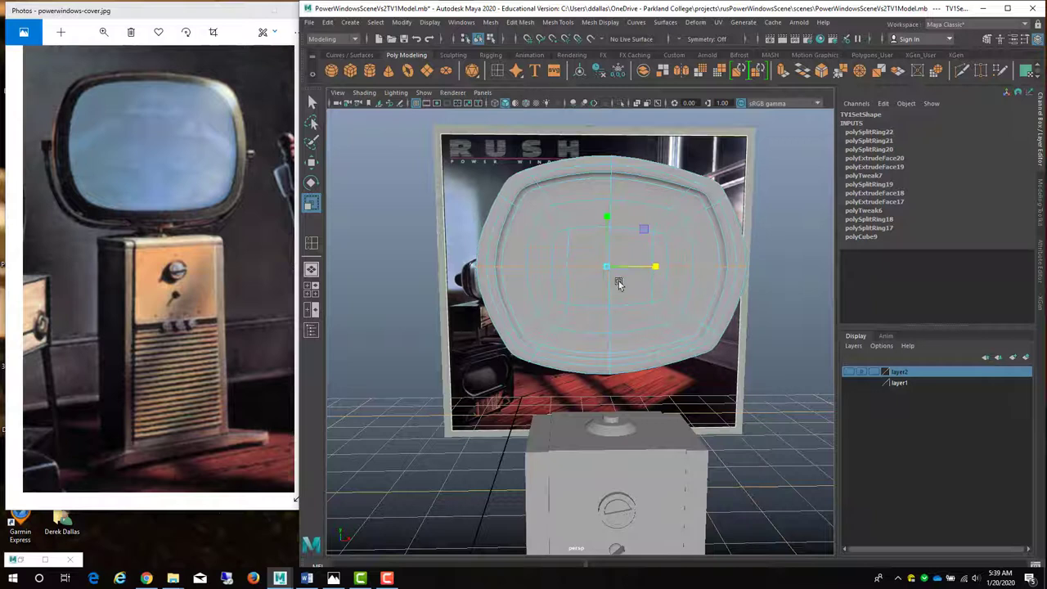
double_click(547, 334)
left_click_drag(524, 219, 522, 218)
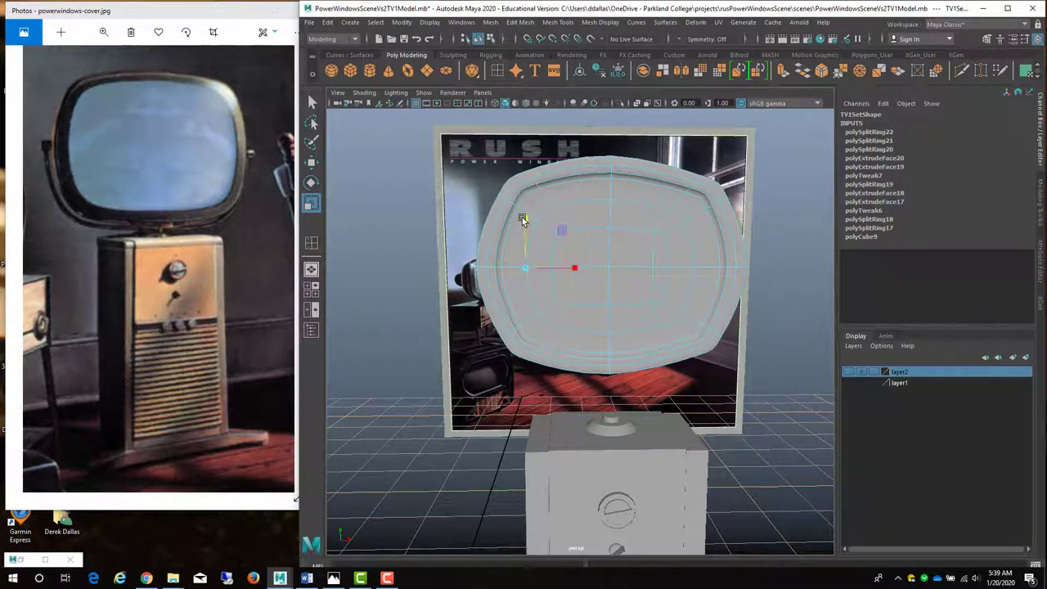
Select the edges at the TV's upper-left corner and scale them slightly along X
left_click(523, 219)
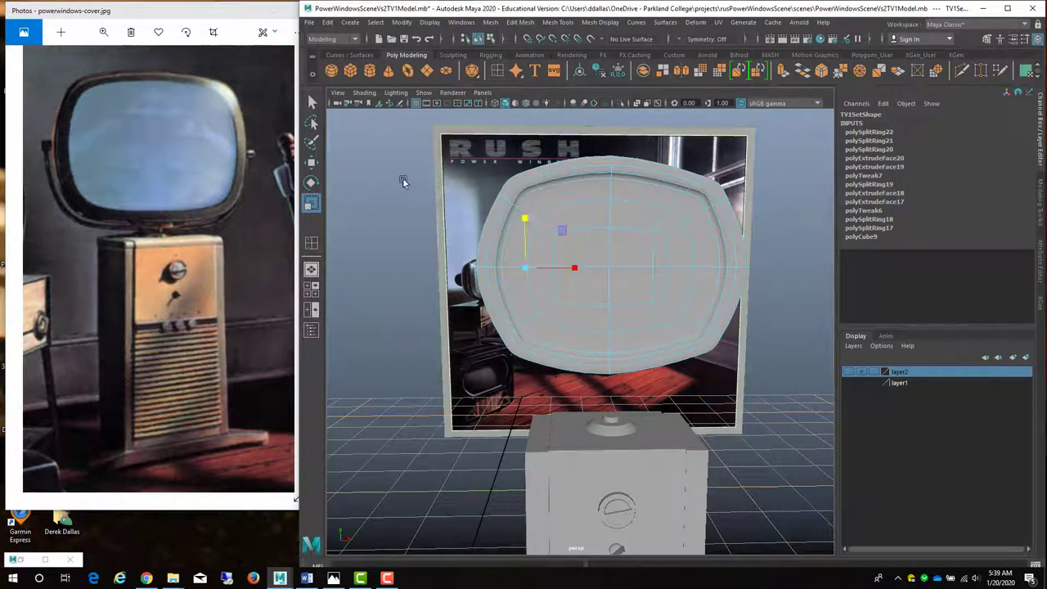
left_click(511, 198)
double_click(509, 202)
left_click_drag(582, 214, 574, 214)
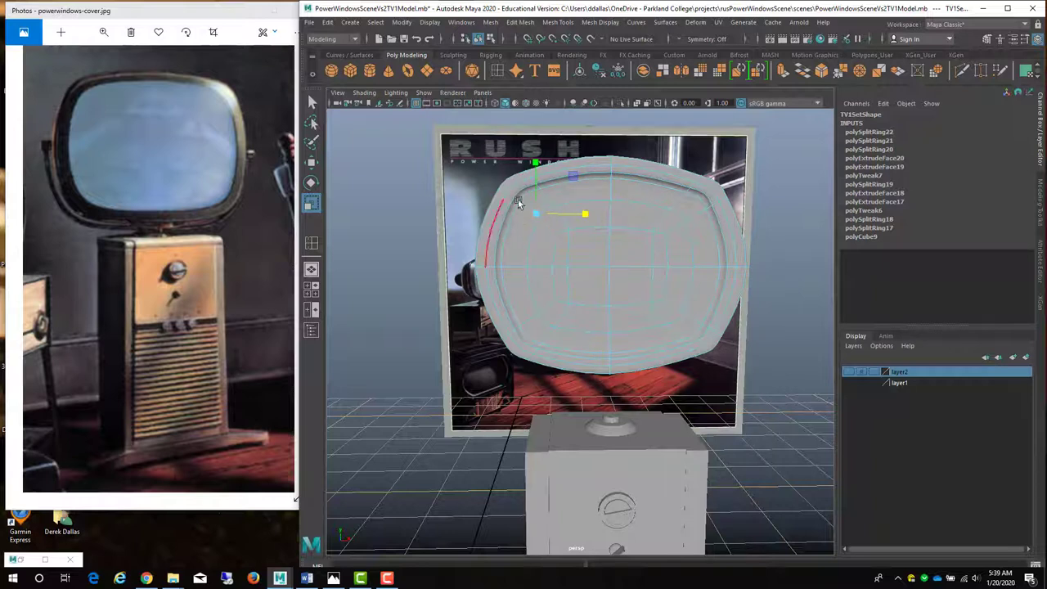
Select the extra vertical edge loops near the left and right corners of the TV front and delete them with Delete Edge/Vertex
double_click(664, 220)
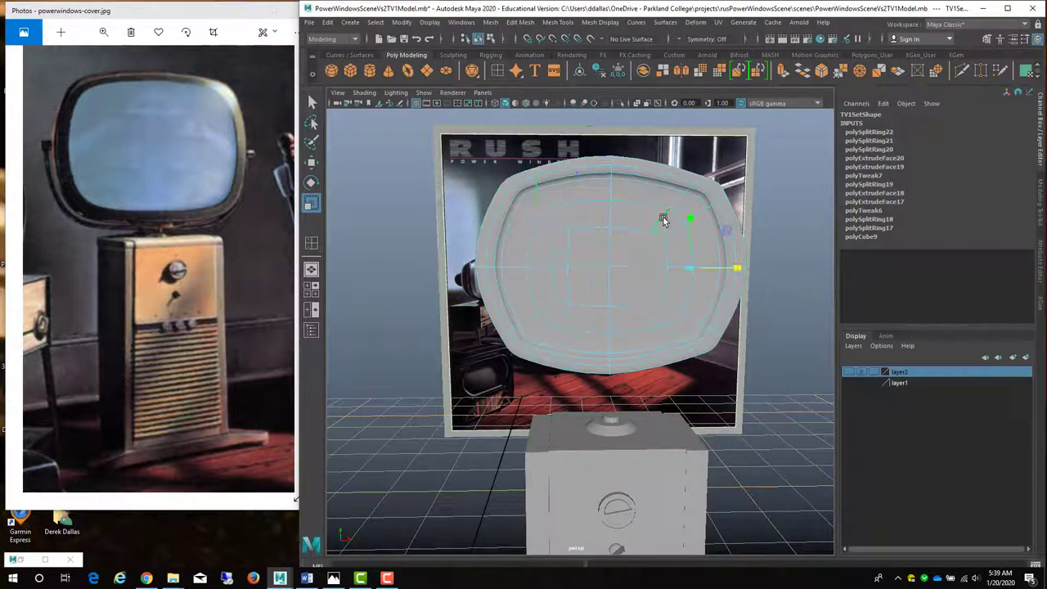
double_click(546, 199, "shift")
left_click(597, 22)
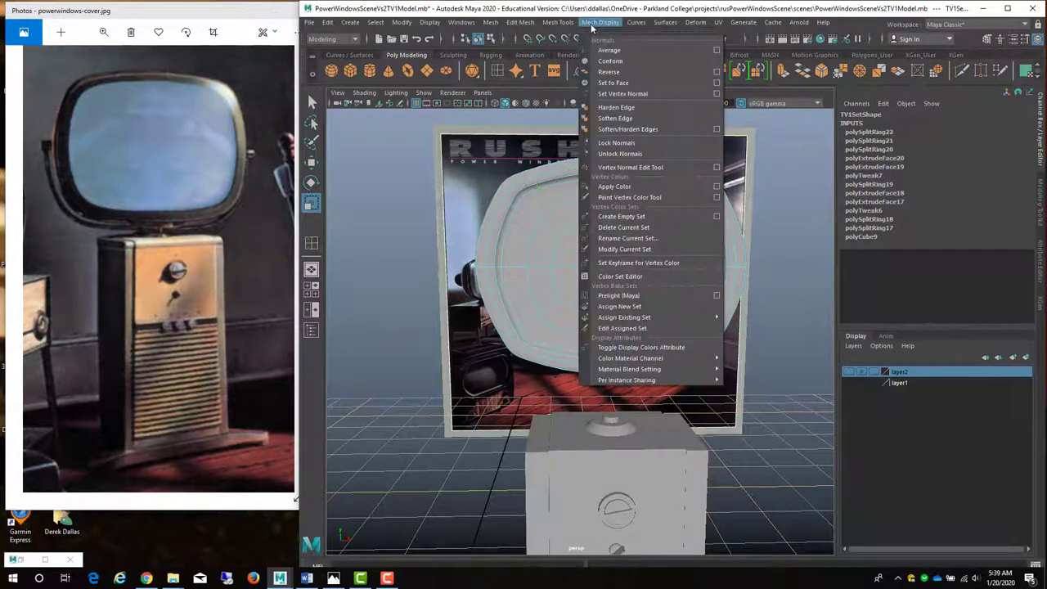
left_click(599, 23)
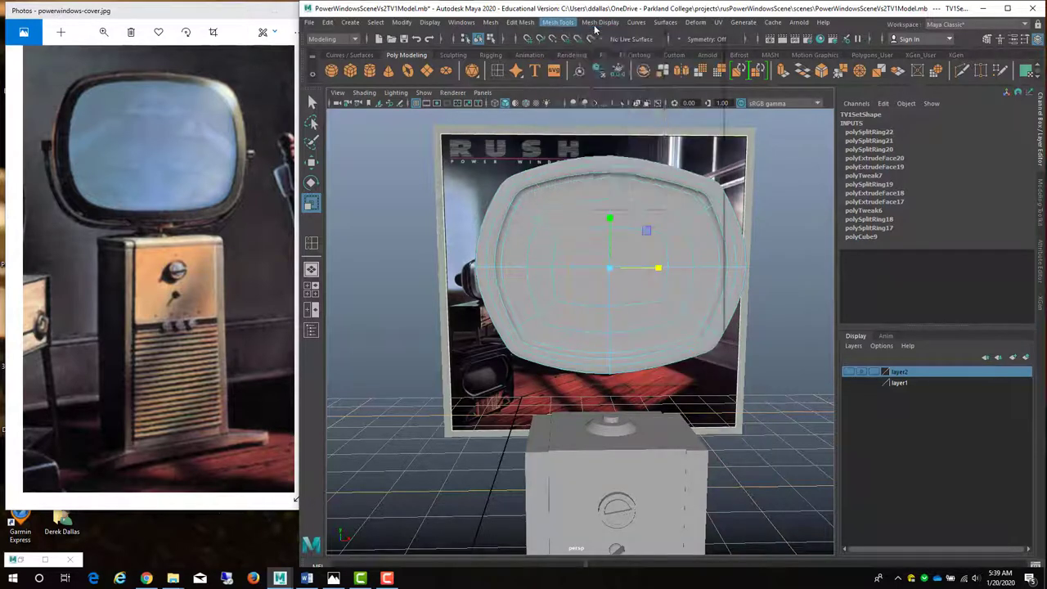
left_click(601, 23)
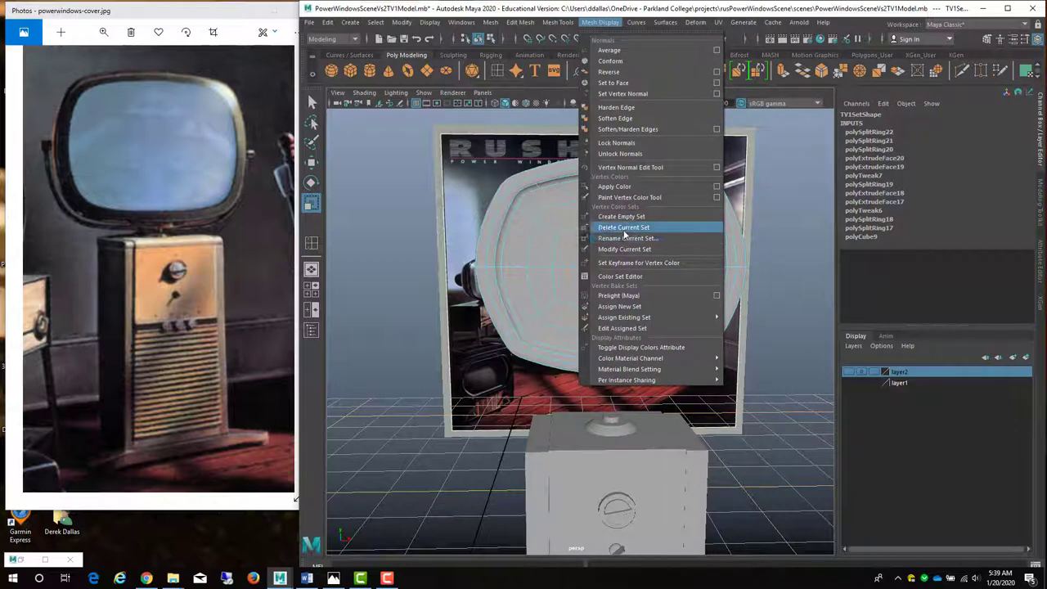
left_click(486, 29)
left_click(518, 23)
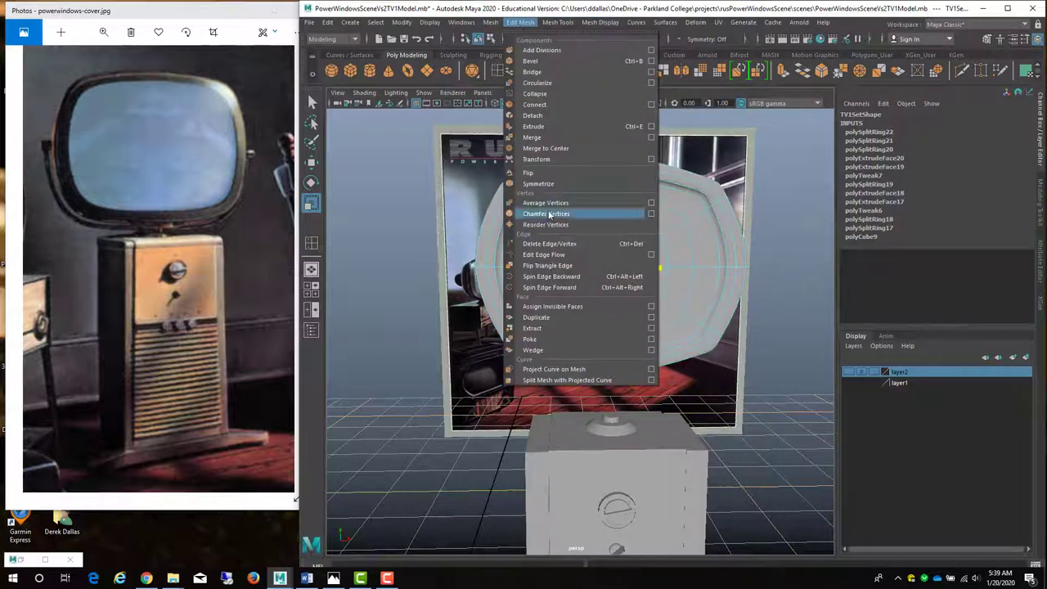
left_click(549, 248)
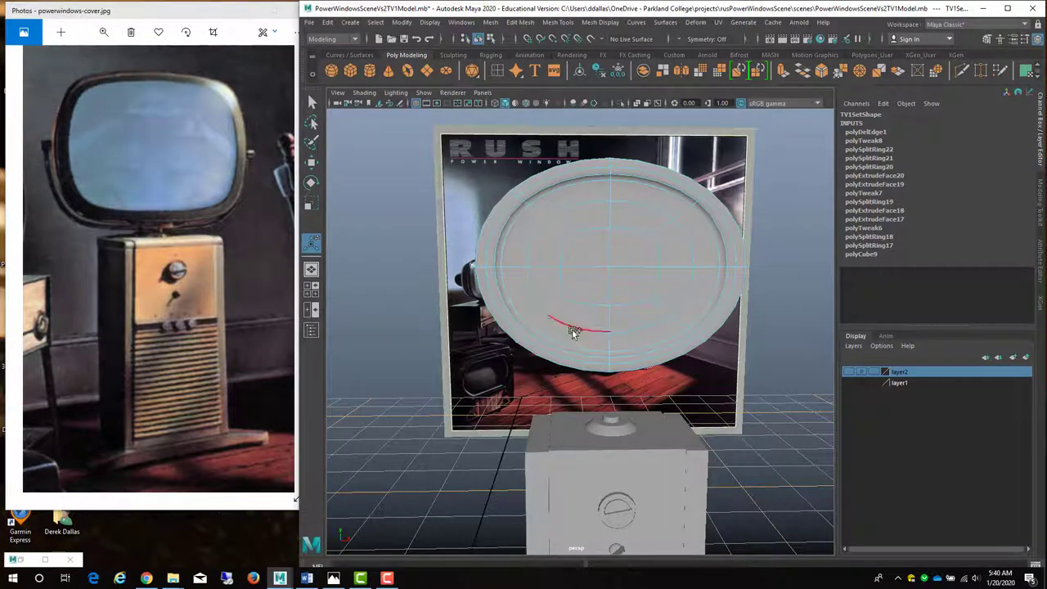
Scale the left vertical edge loop slightly up along Y, and scale the vertical centre loop taller along Y
left_click(538, 241)
key("r")
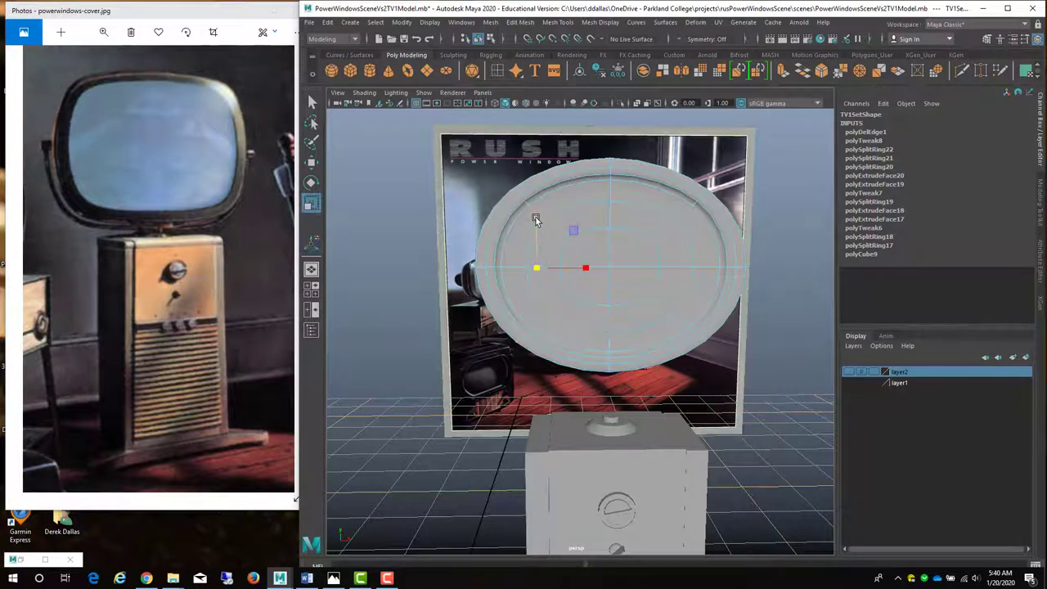
left_click_drag(537, 219, 537, 203)
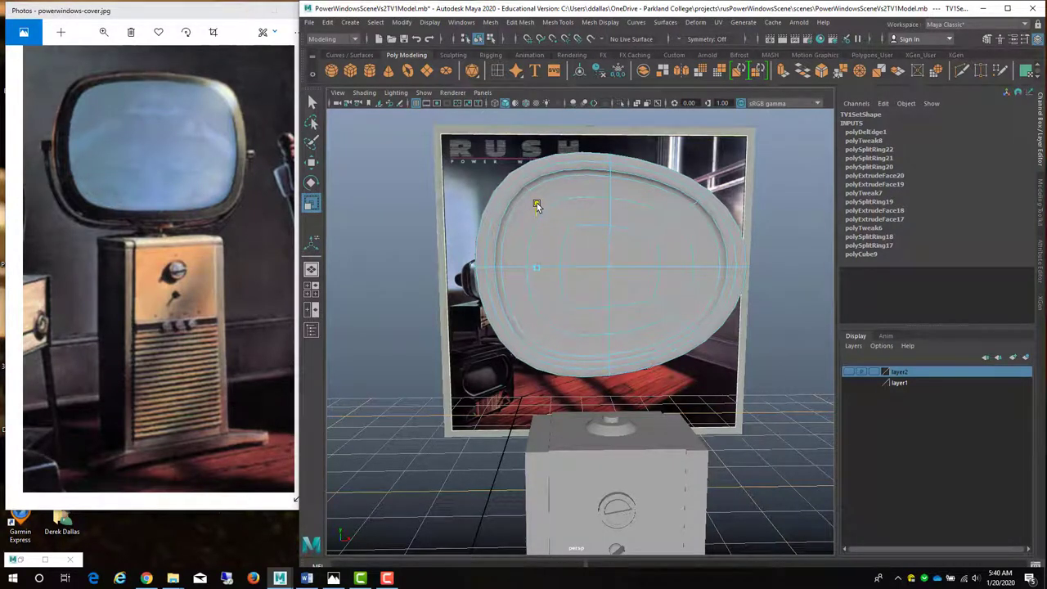
left_click_drag(536, 204, 537, 216)
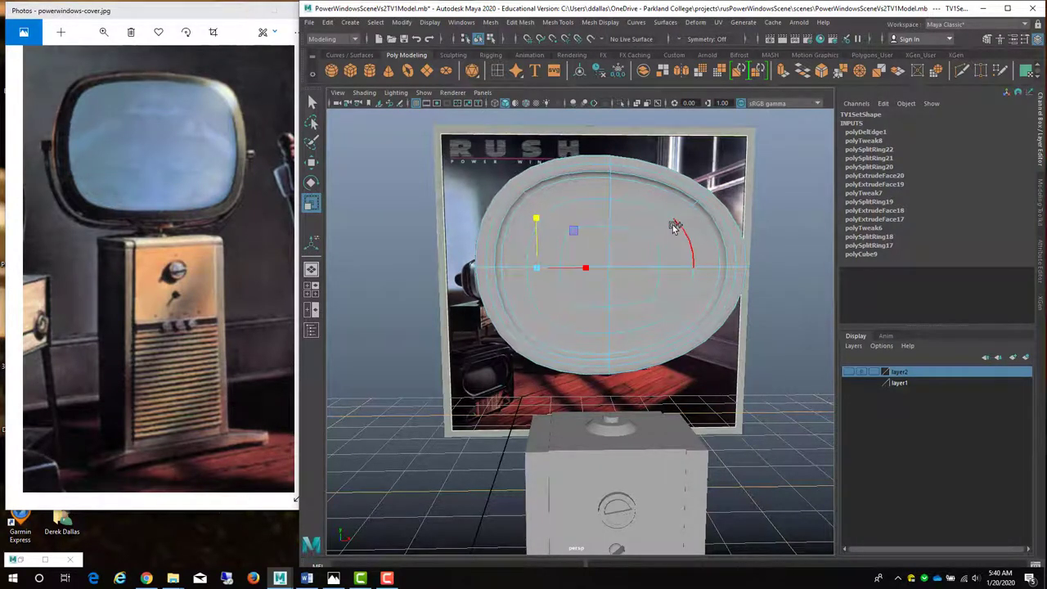
left_click(673, 225, "shift")
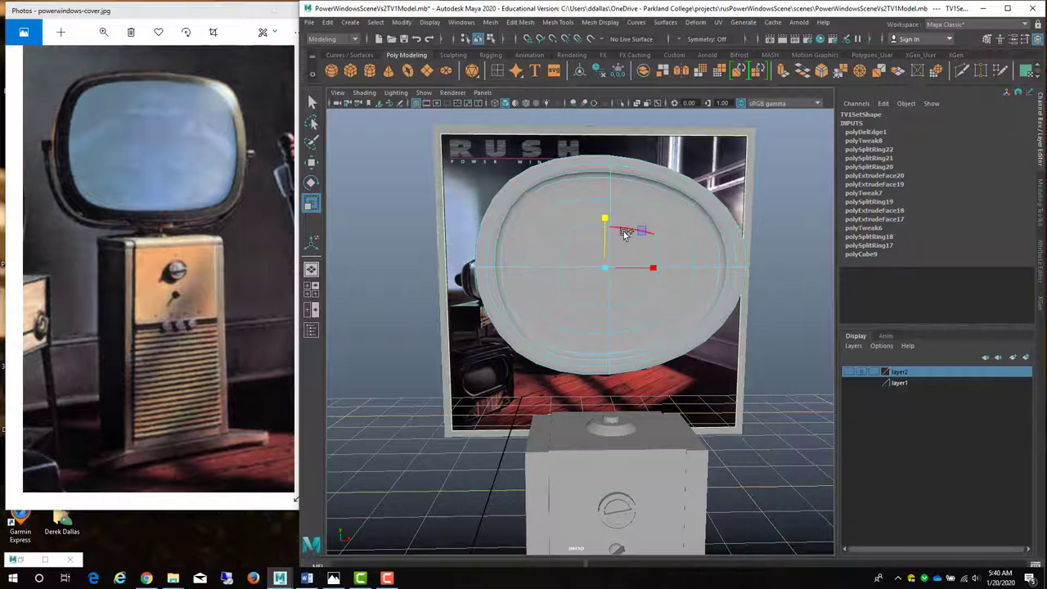
left_click_drag(605, 216, 603, 207)
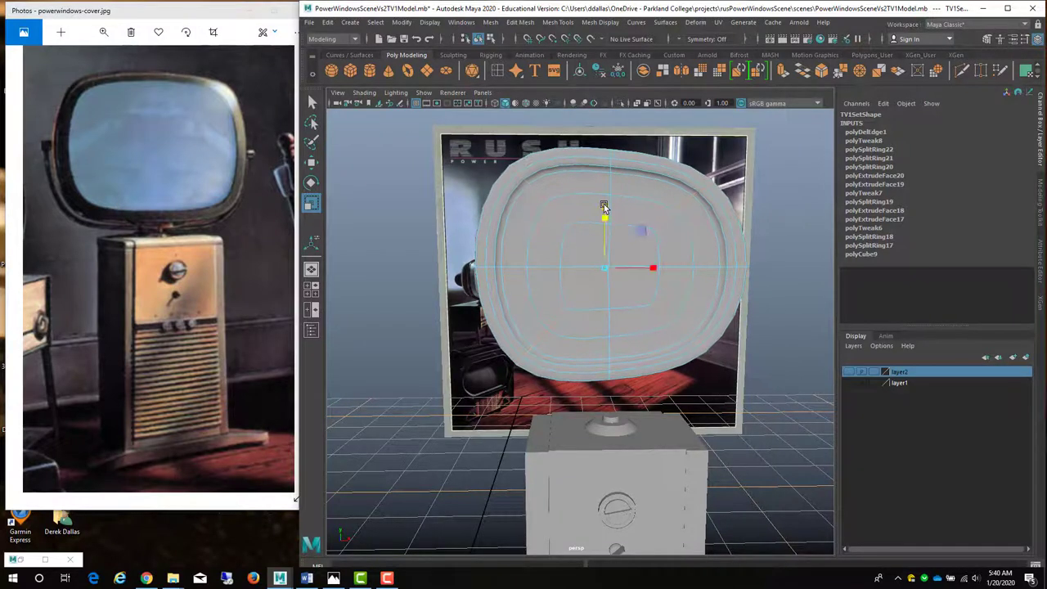
Undo the recent scaling of the TV's edge loops and scale the left and right vertical loops together taller along Y
key("ctrl+z")
key("ctrl+z")
key("ctrl+z")
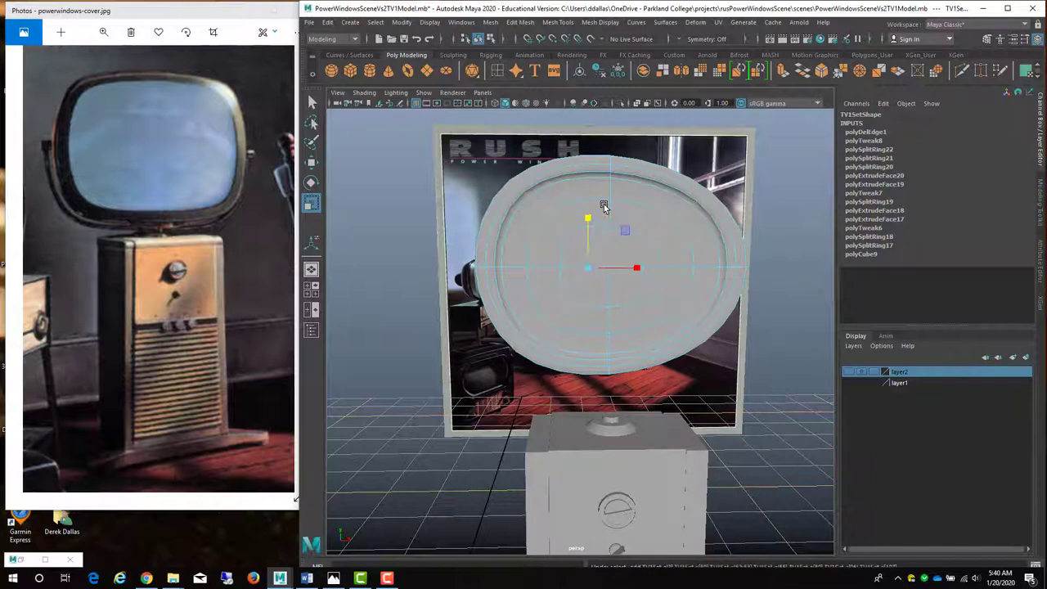
key("ctrl+z")
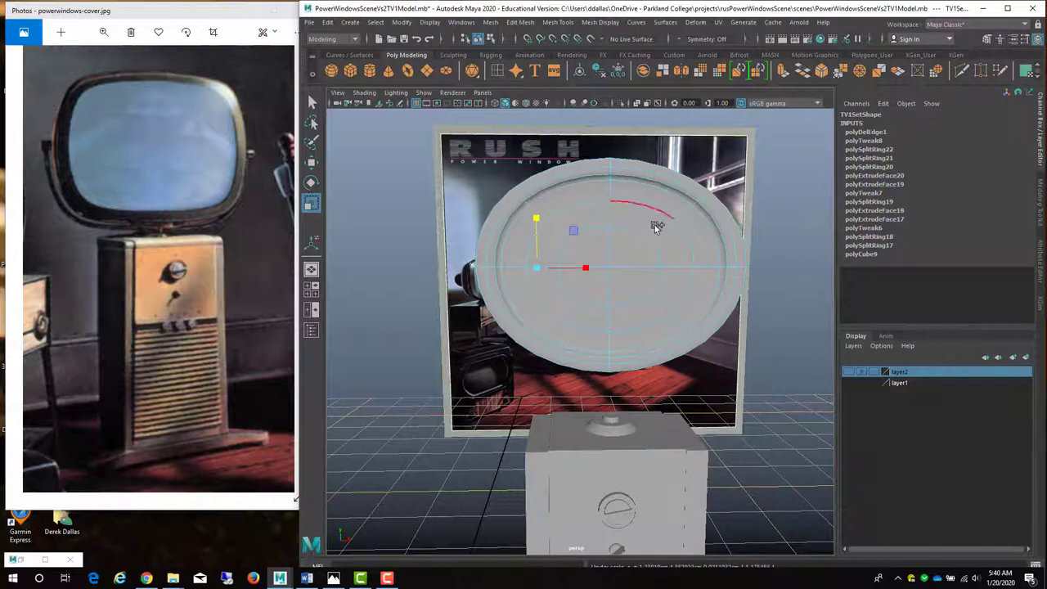
key("ctrl+z")
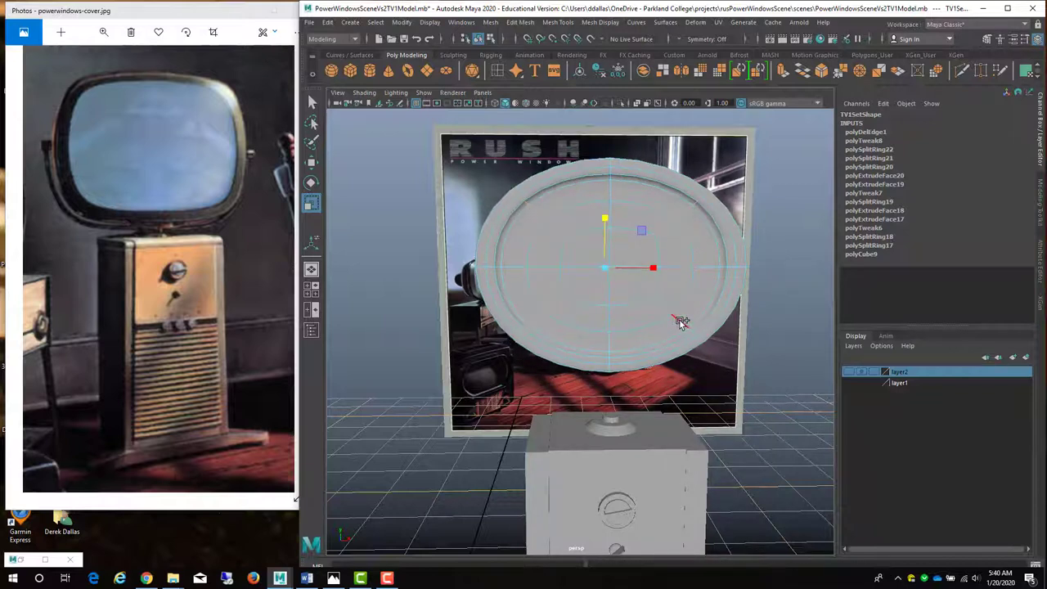
left_click_drag(606, 218, 605, 206)
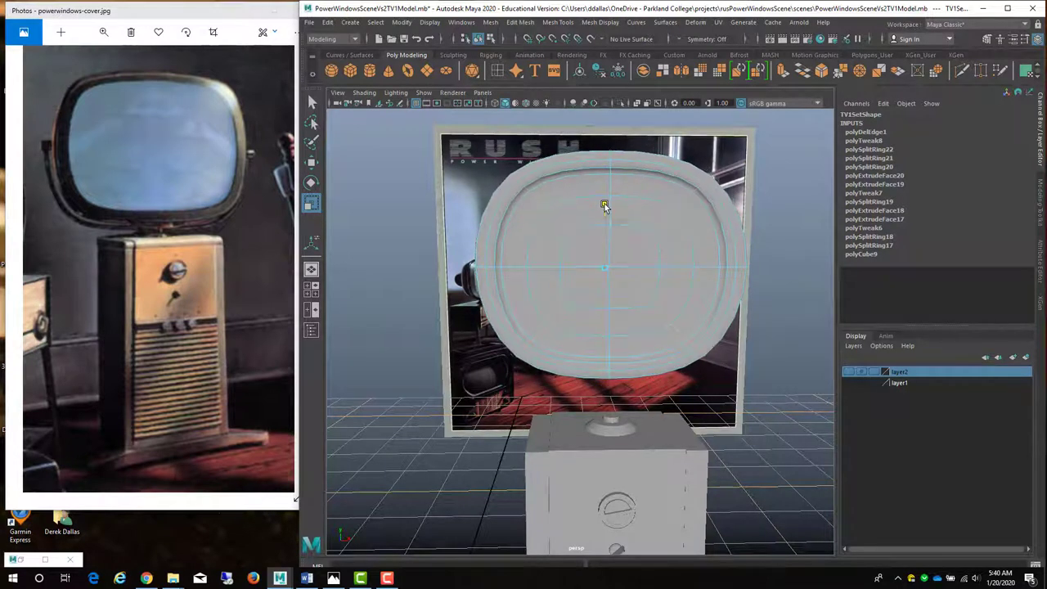
left_click_drag(605, 206, 604, 207)
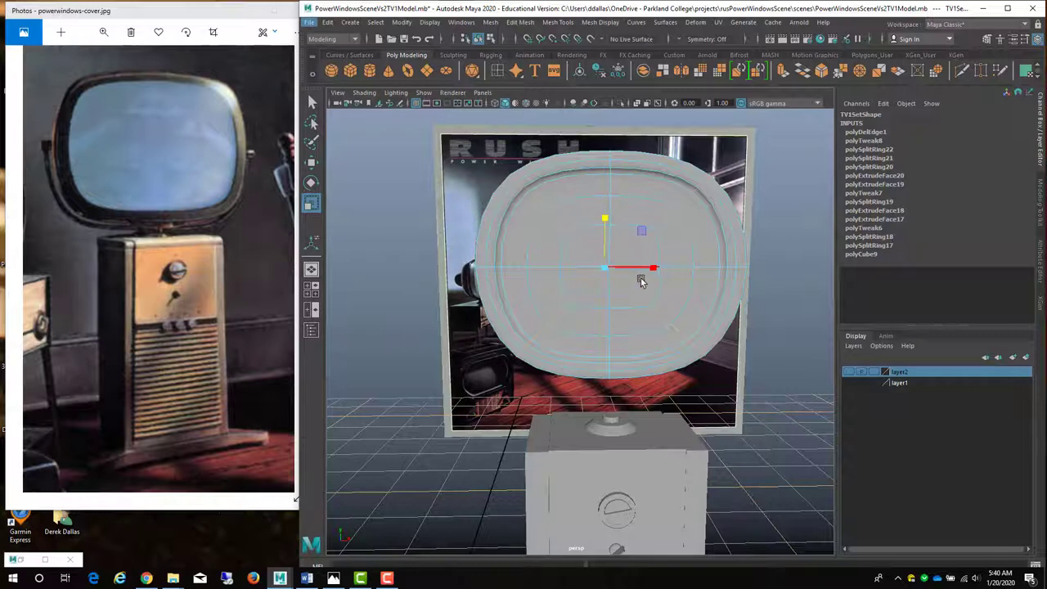
In the front view, move the whole TV set along X over the reference television, to about Translate X -0.456
scroll(614, 298, "down", 2)
scroll(615, 303, "down", 2)
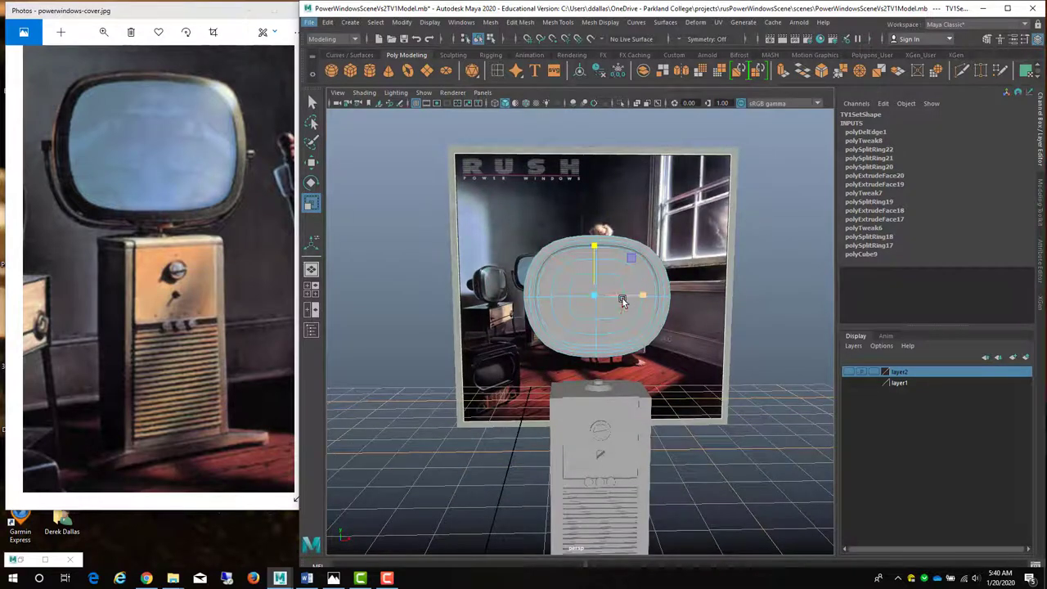
key("4")
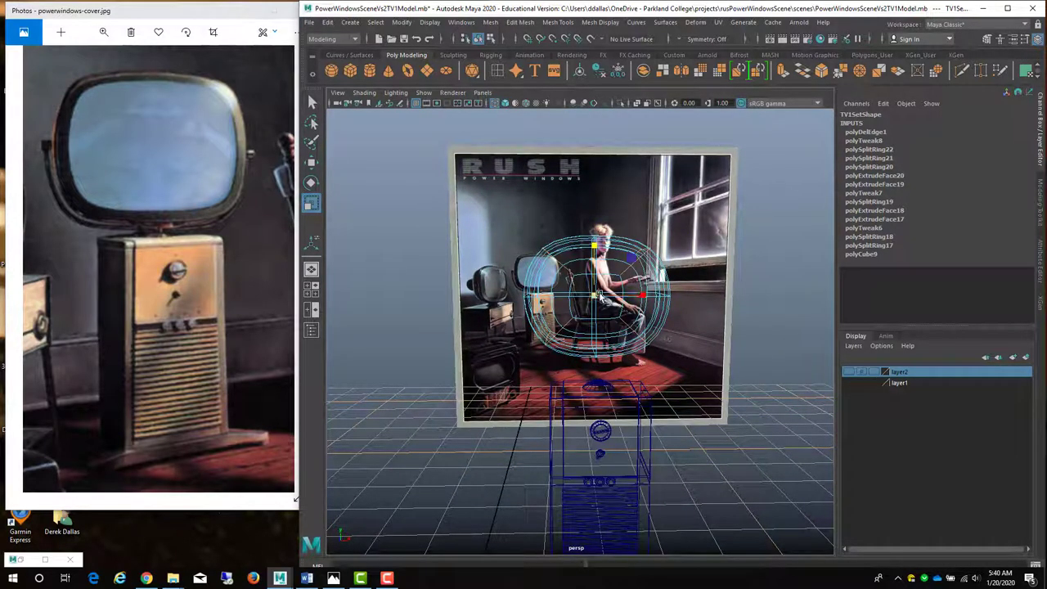
mouse_move(650, 272)
right_mouse_down()
mouse_move(652, 255)
mouse_move(661, 260)
right_mouse_up()
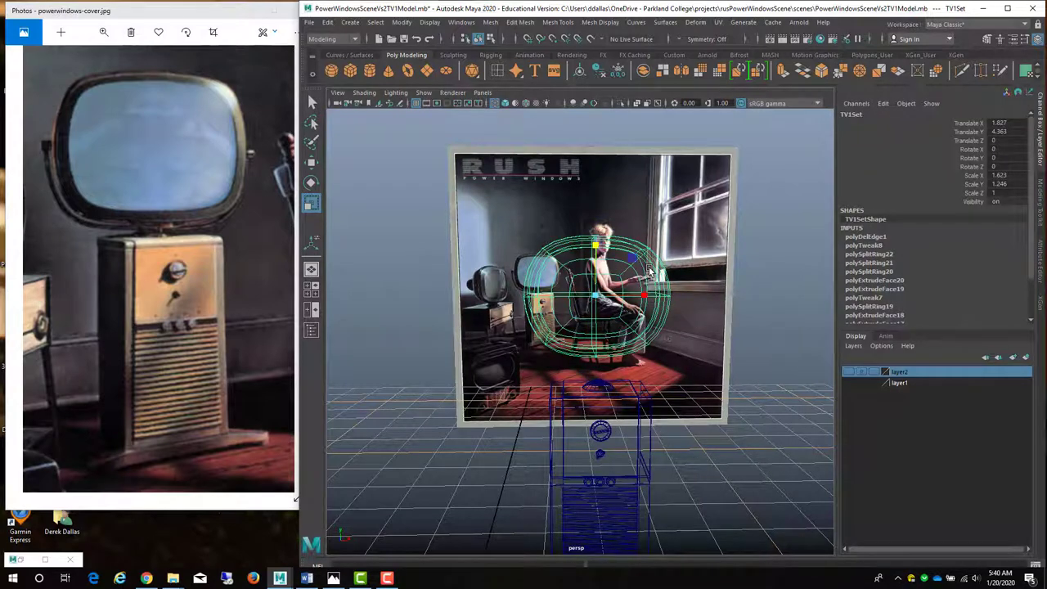
key("w")
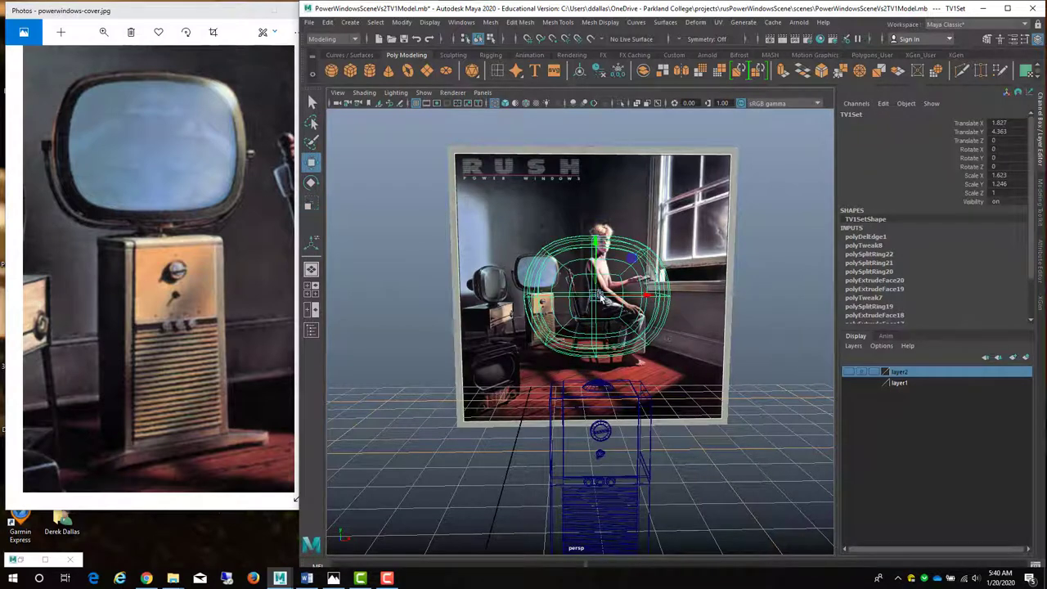
key("space")
key("space")
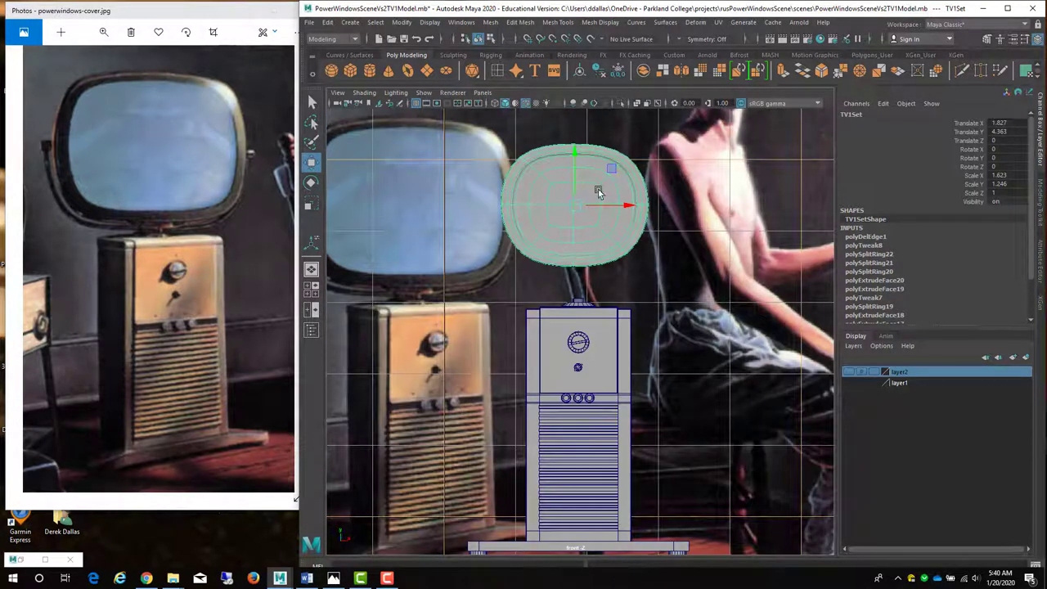
left_click_drag(626, 204, 458, 204)
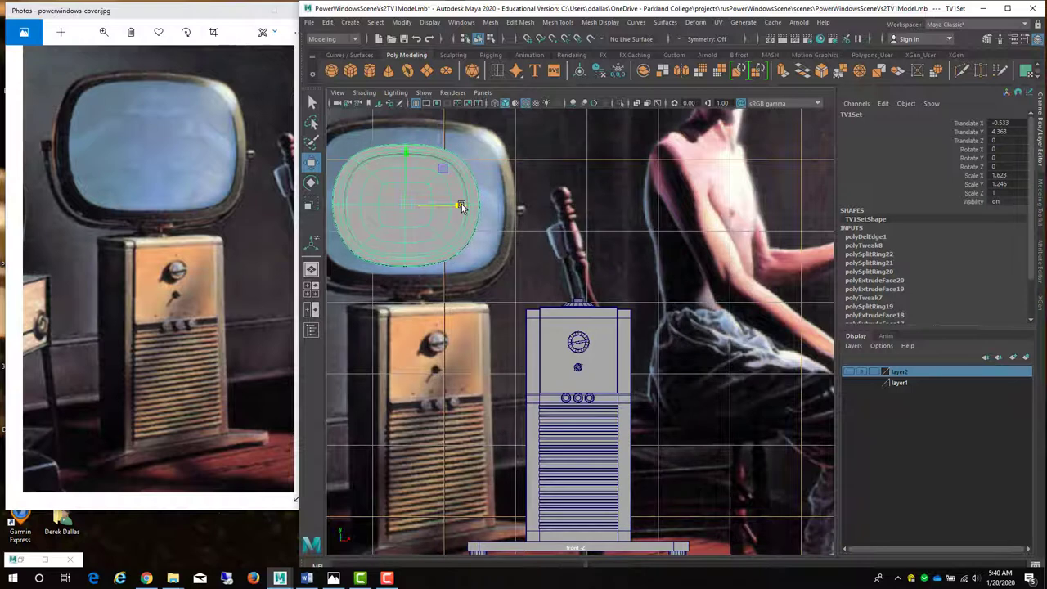
middle_click_drag(532, 211, 604, 212, "alt")
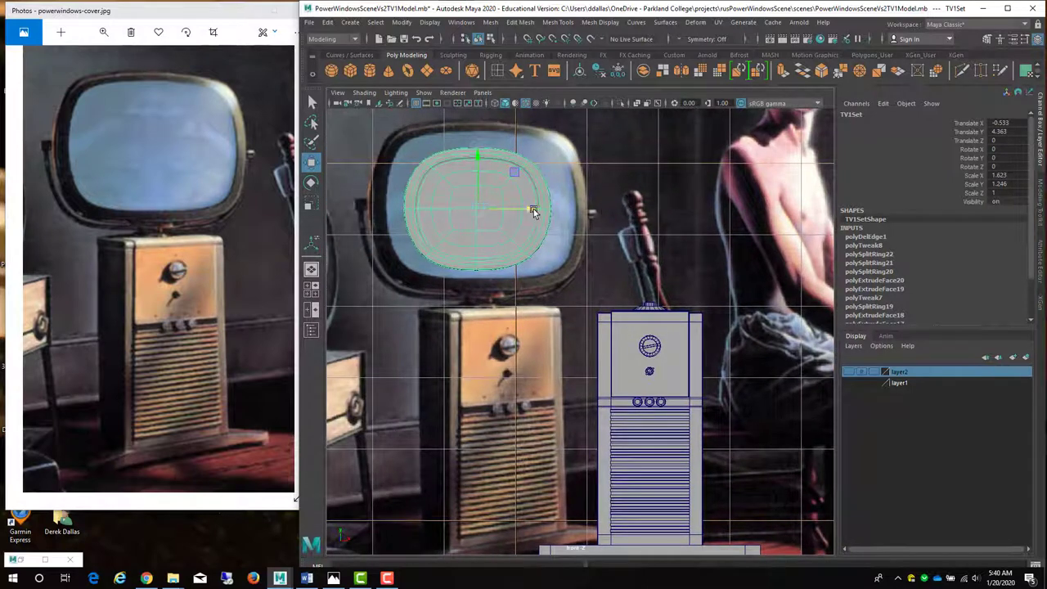
left_click_drag(535, 210, 540, 210)
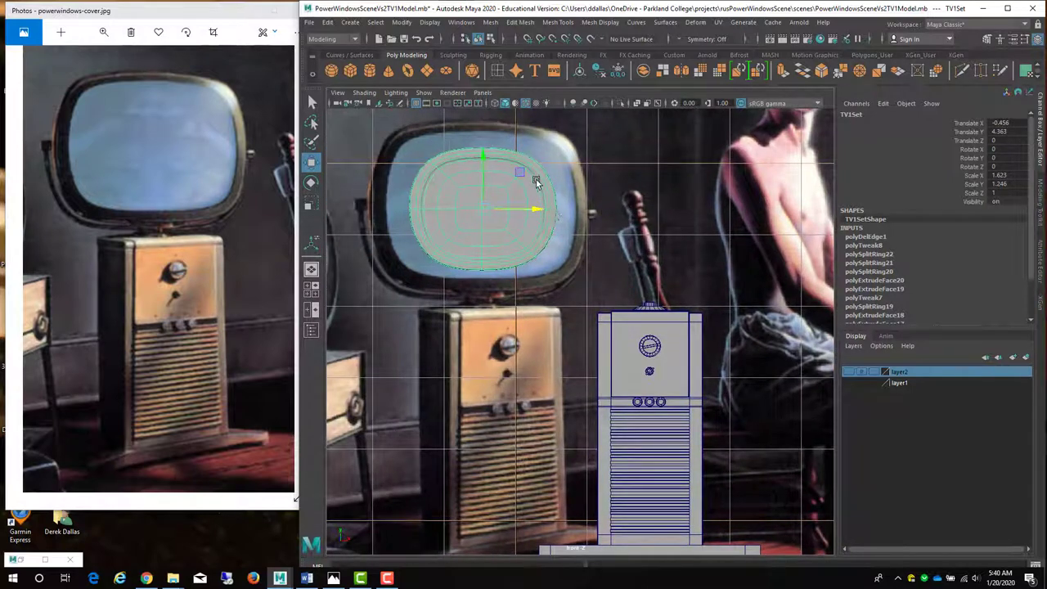
right_click_drag(464, 170, 386, 159)
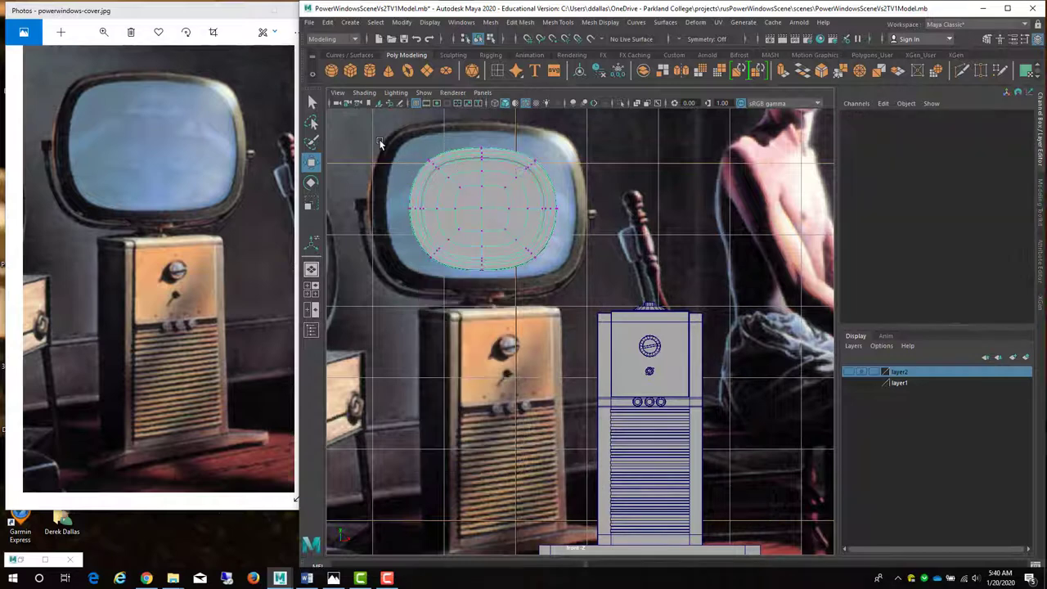
left_click_drag(375, 125, 586, 292)
right_click_drag(500, 203, 537, 185)
Scale the TV set to about 2.29 in X and 1.814 in Y, and shift it to Translate X -0.533
key("r")
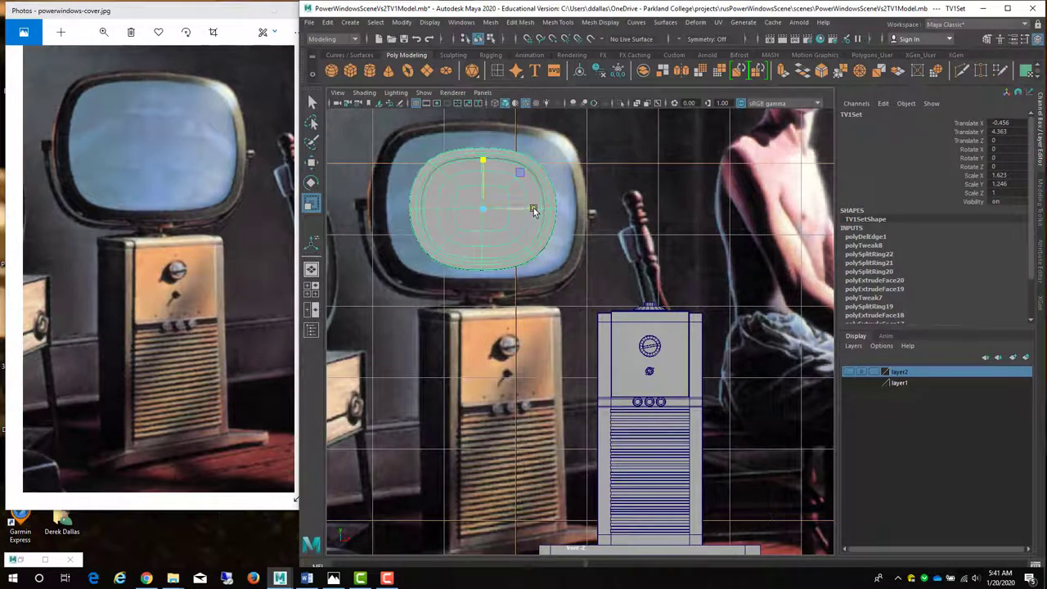
left_click_drag(535, 209, 547, 208)
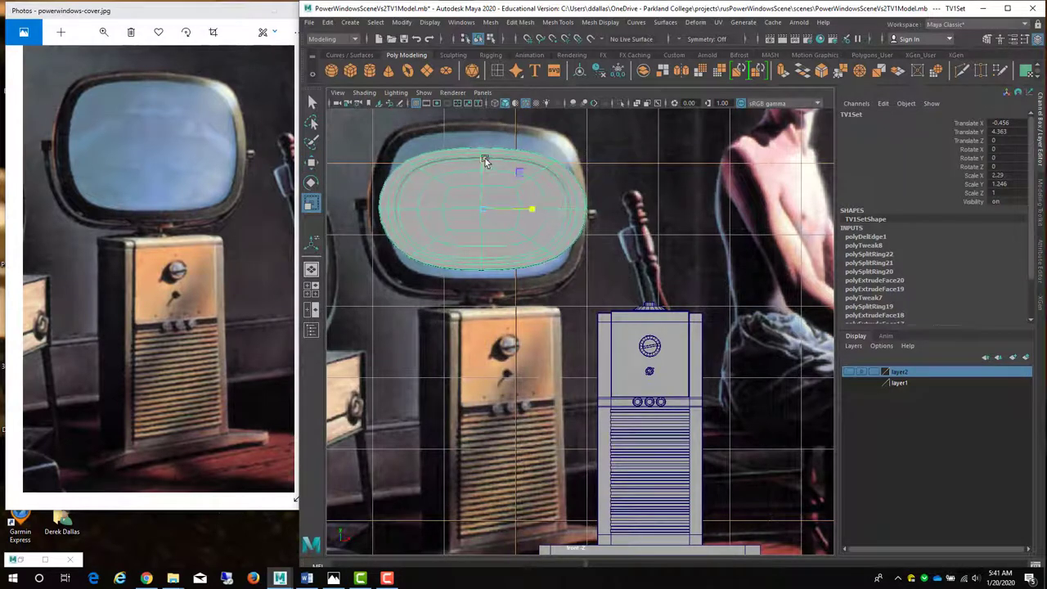
left_click_drag(486, 161, 477, 134)
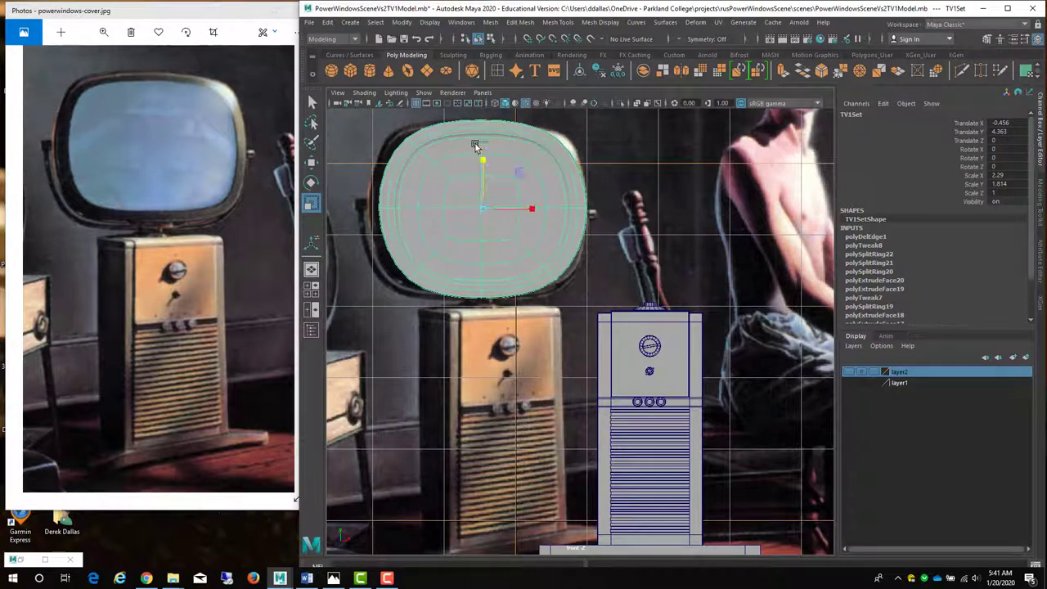
key("w")
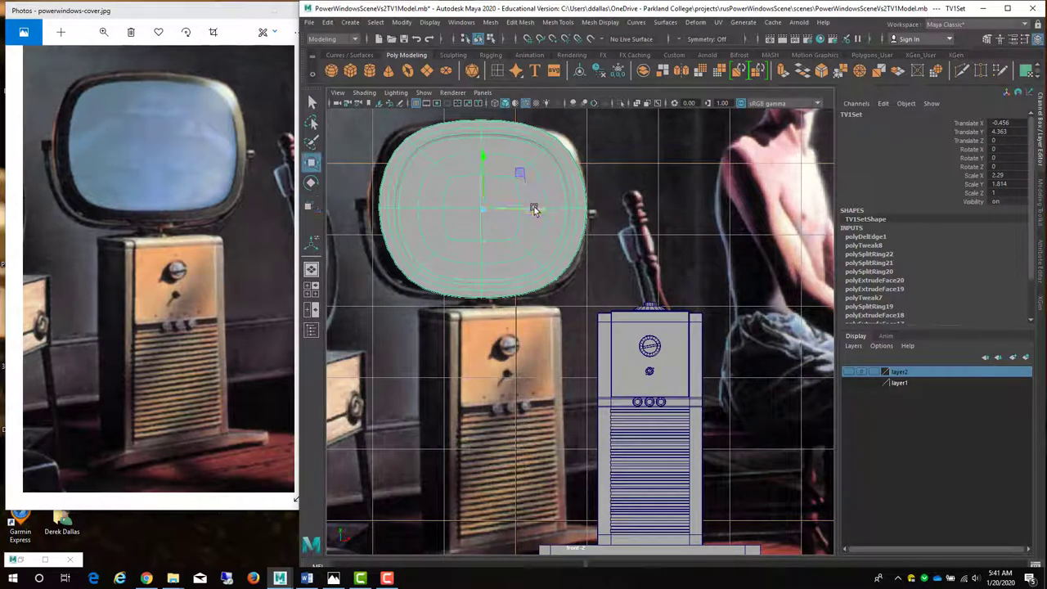
left_click_drag(533, 210, 532, 210)
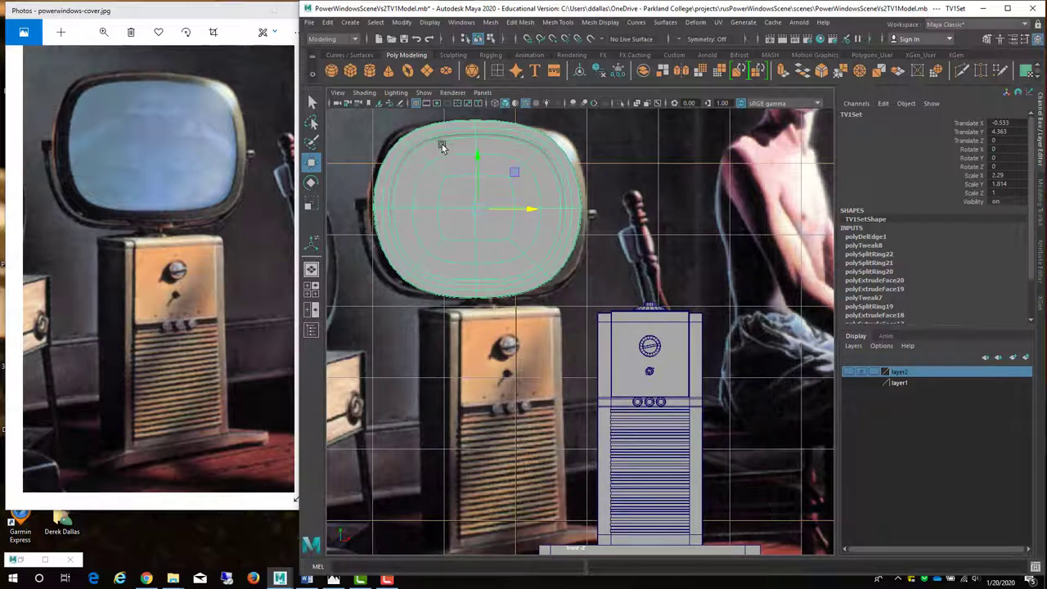
Move the vertices at each of the TV's four corners outward to match the rounded outline of the reference television
right_click_drag(441, 144, 363, 127)
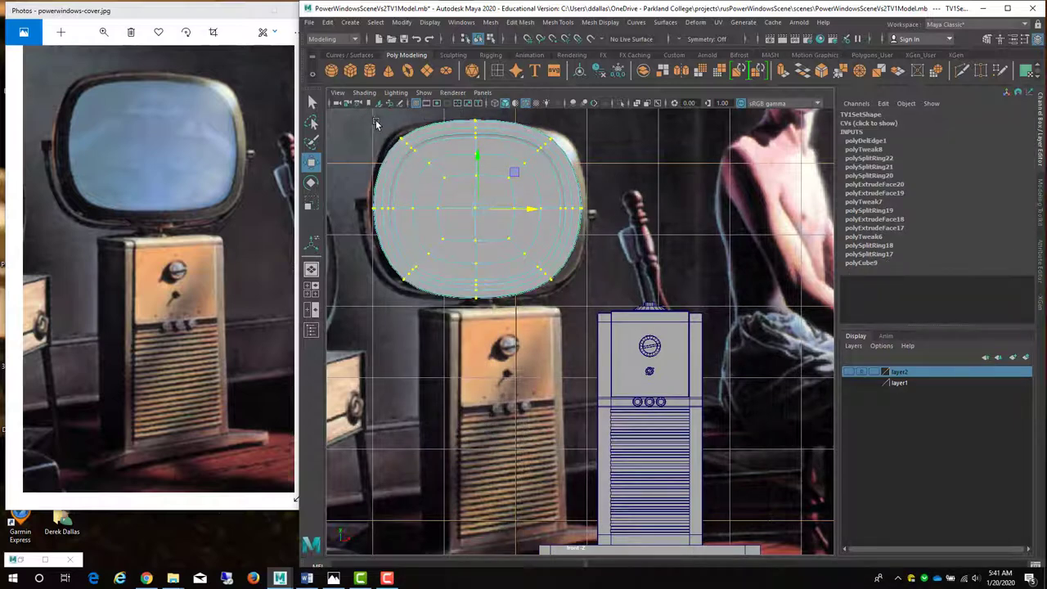
left_click_drag(376, 122, 420, 159)
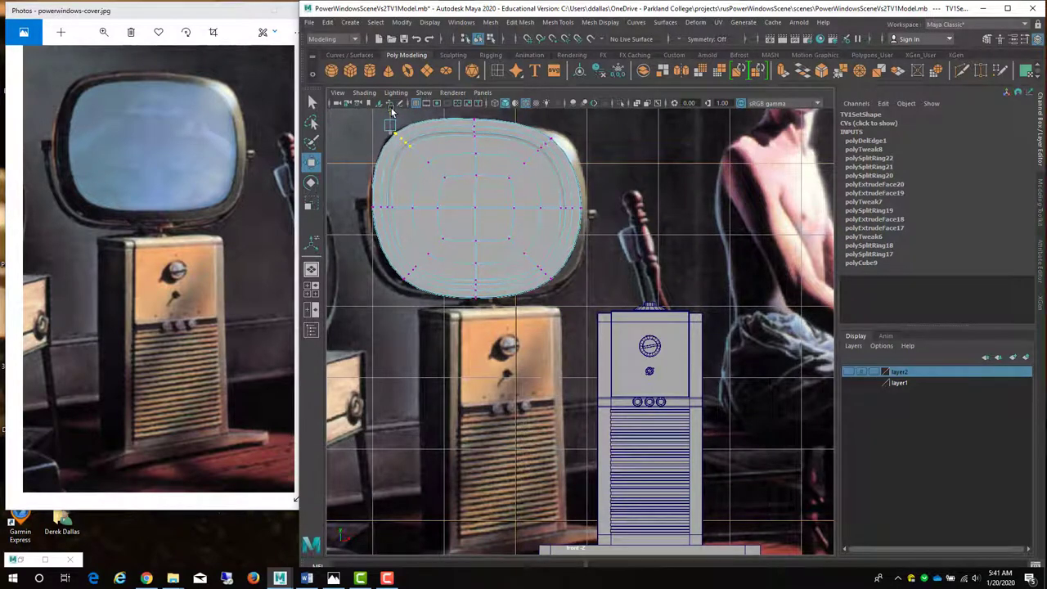
left_click_drag(373, 254, 439, 291)
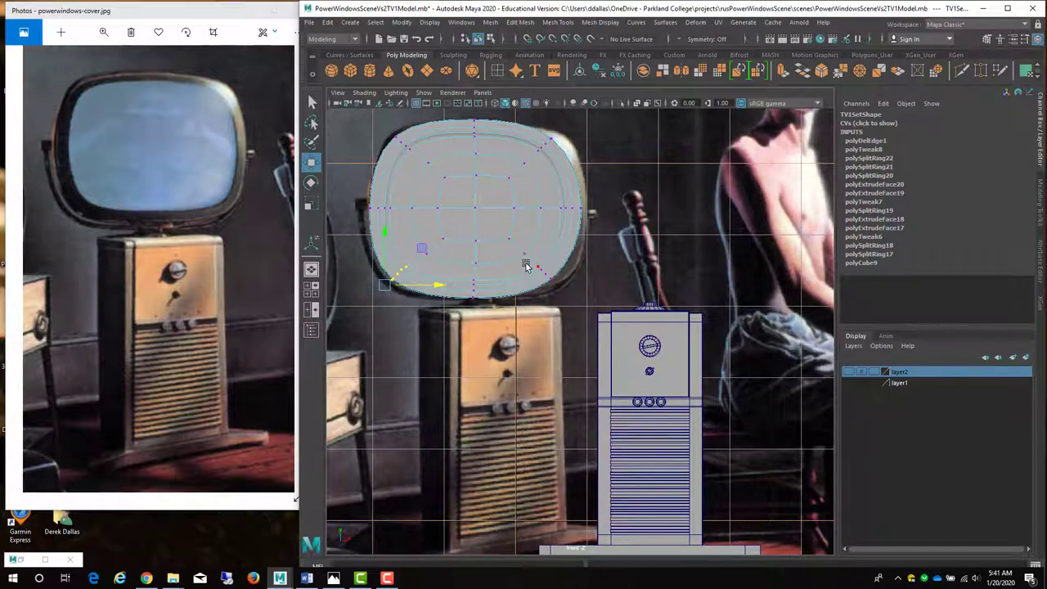
left_click_drag(526, 266, 618, 284)
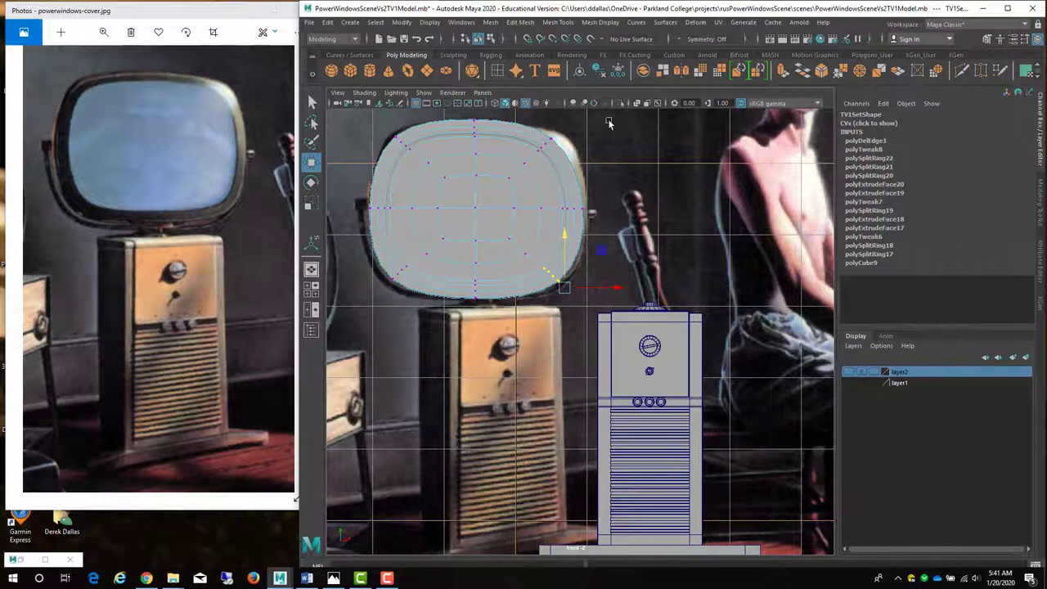
left_click_drag(612, 117, 534, 160)
left_click_drag(604, 134, 616, 133)
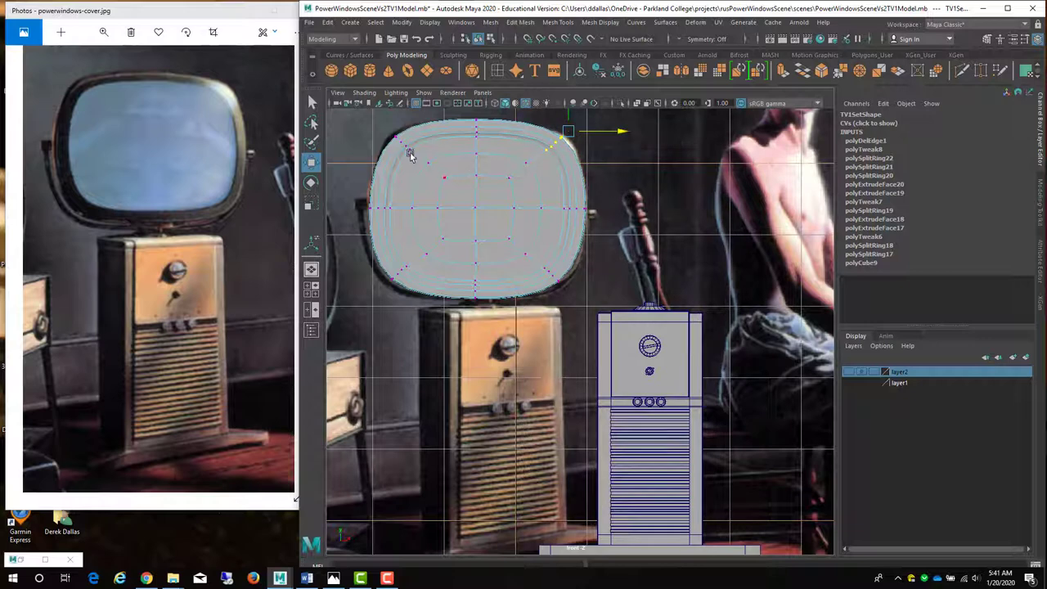
mouse_move(375, 125)
left_mouse_down()
mouse_move(415, 154)
mouse_move(436, 131)
mouse_move(385, 111)
left_mouse_up()
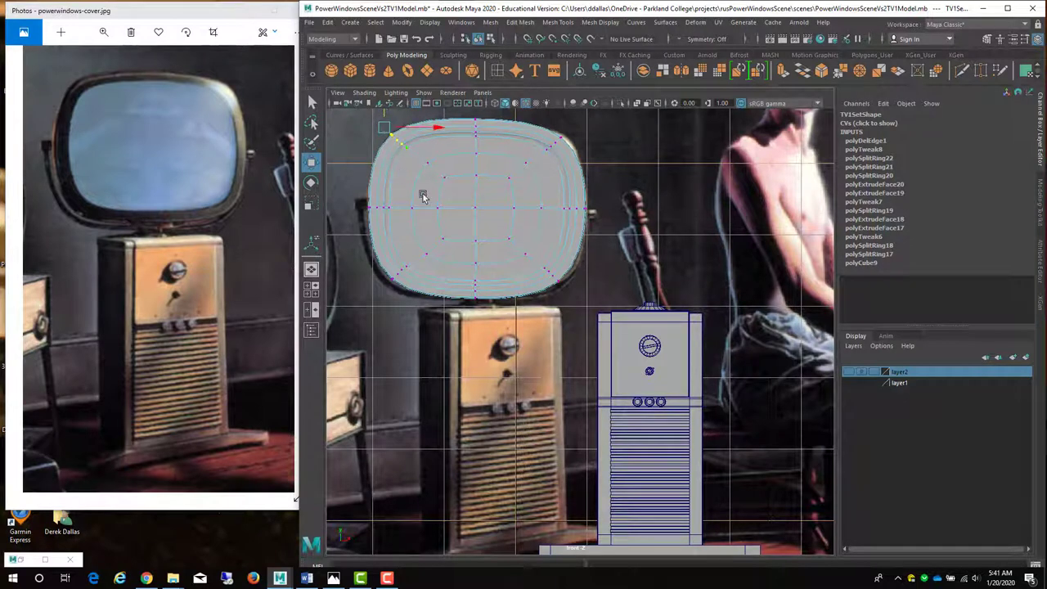
Check the TV's unsmoothed wireframe cage and its upper-left corner vertices against the reference in the front view
left_click(500, 226)
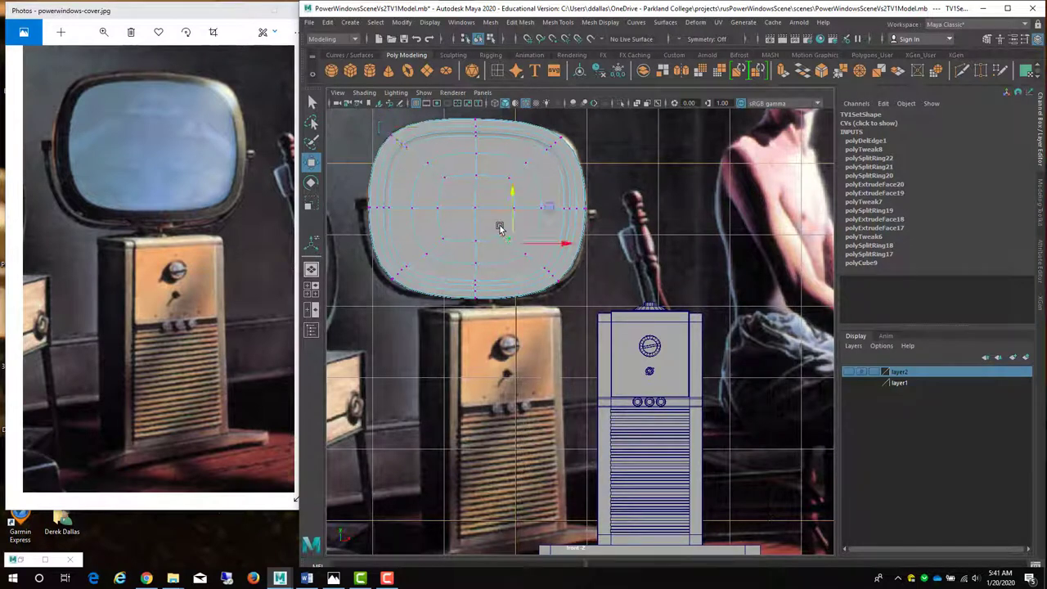
key("1")
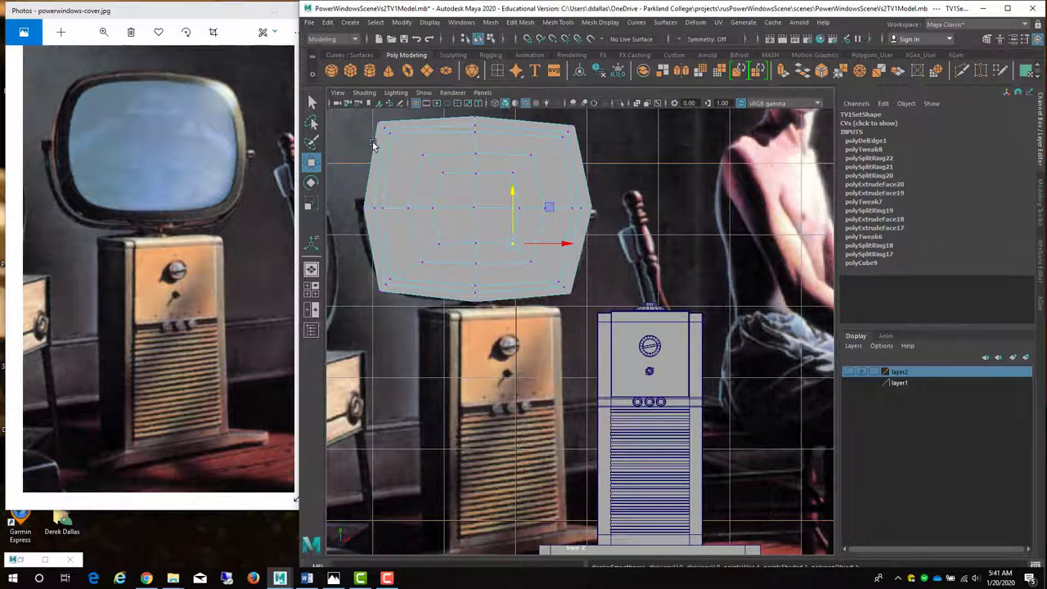
key("alt+x")
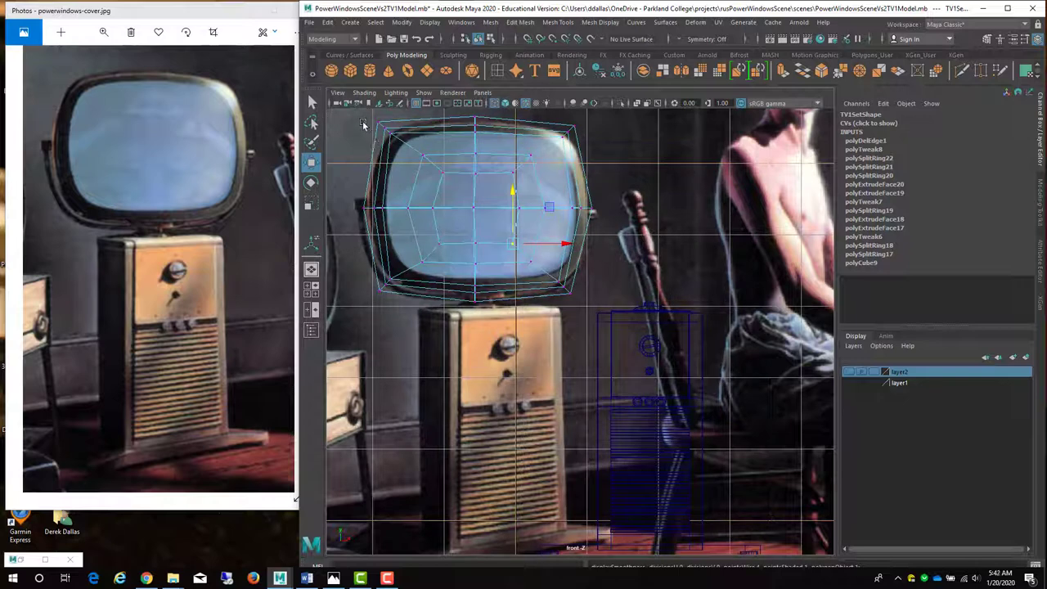
left_click_drag(364, 124, 400, 154)
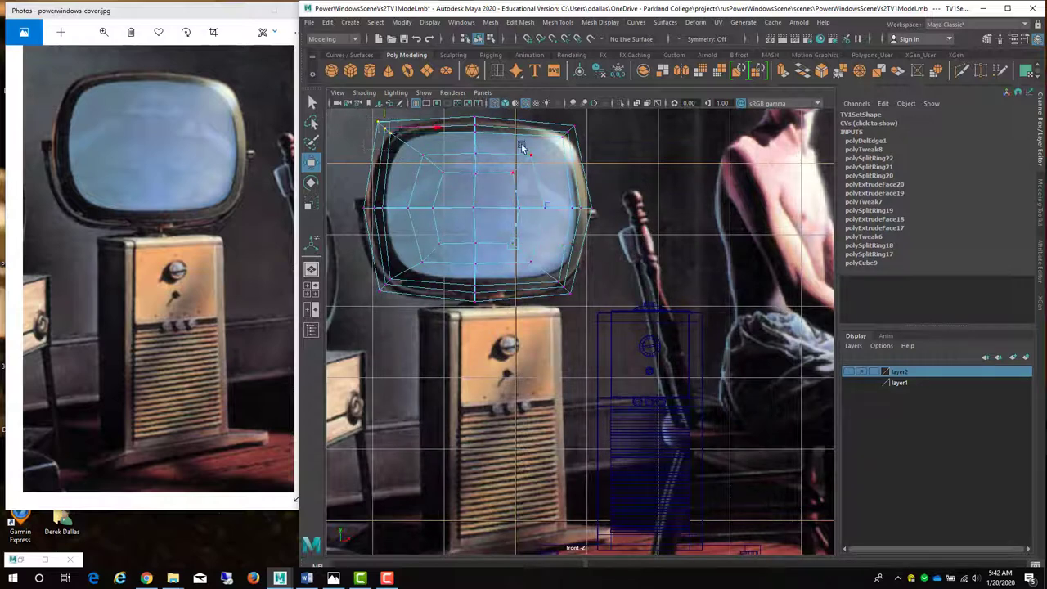
Examine the TV set from several sides in the perspective view, shaded and with smooth preview
key("space")
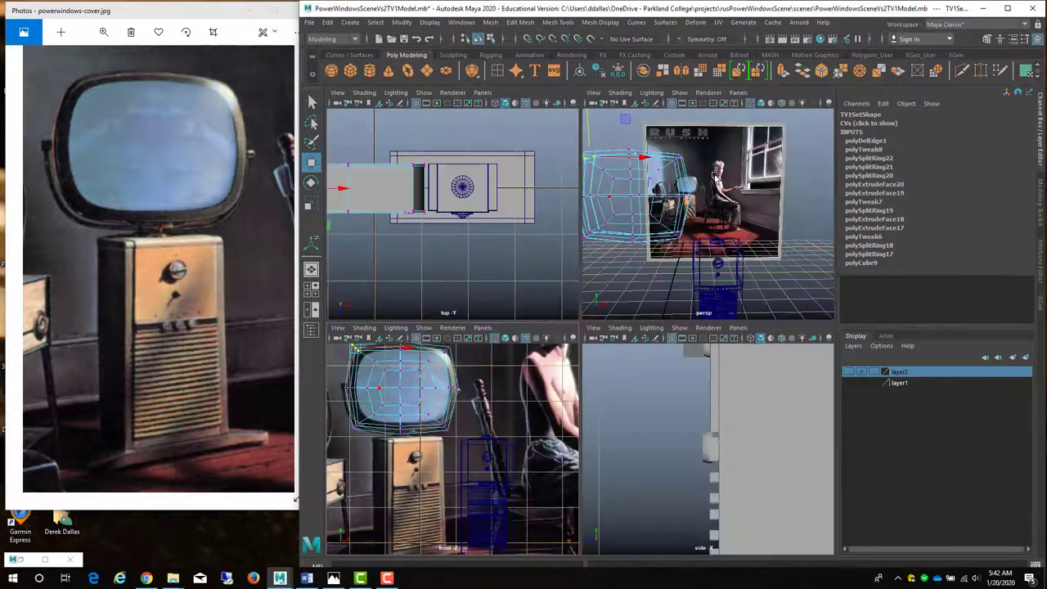
key("space")
scroll(520, 291, "down", 2)
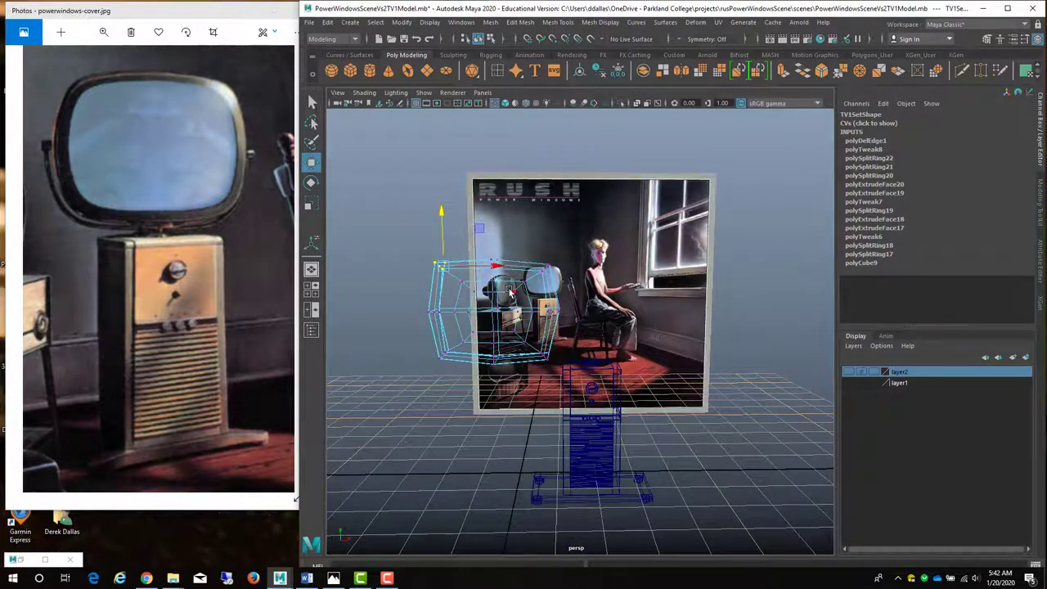
key("5")
key("3")
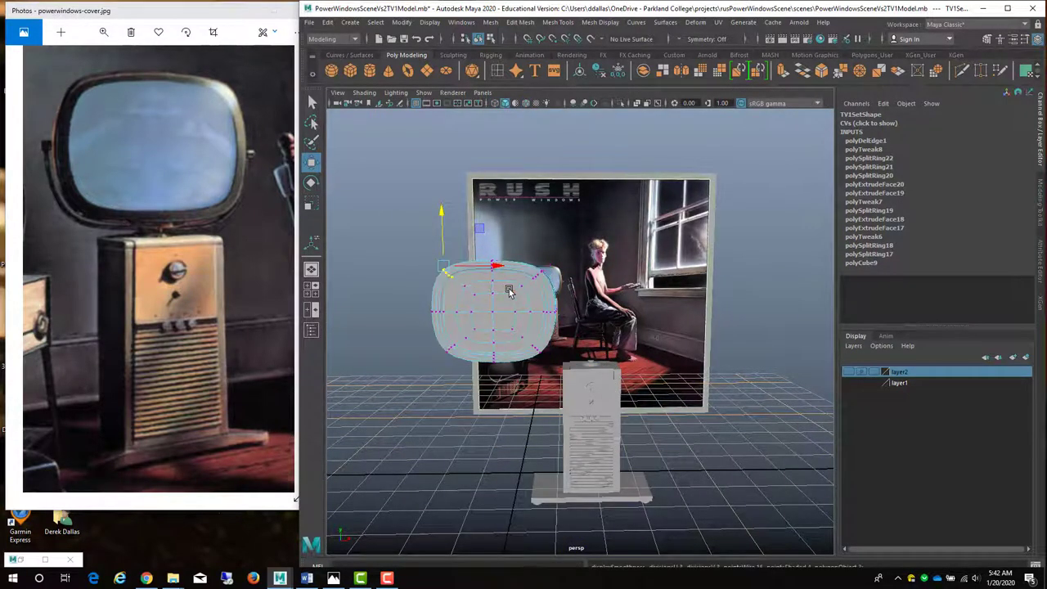
left_click_drag(506, 293, 531, 329, "alt")
right_click_drag(530, 329, 684, 334, "alt")
middle_click_drag(514, 301, 606, 318, "alt")
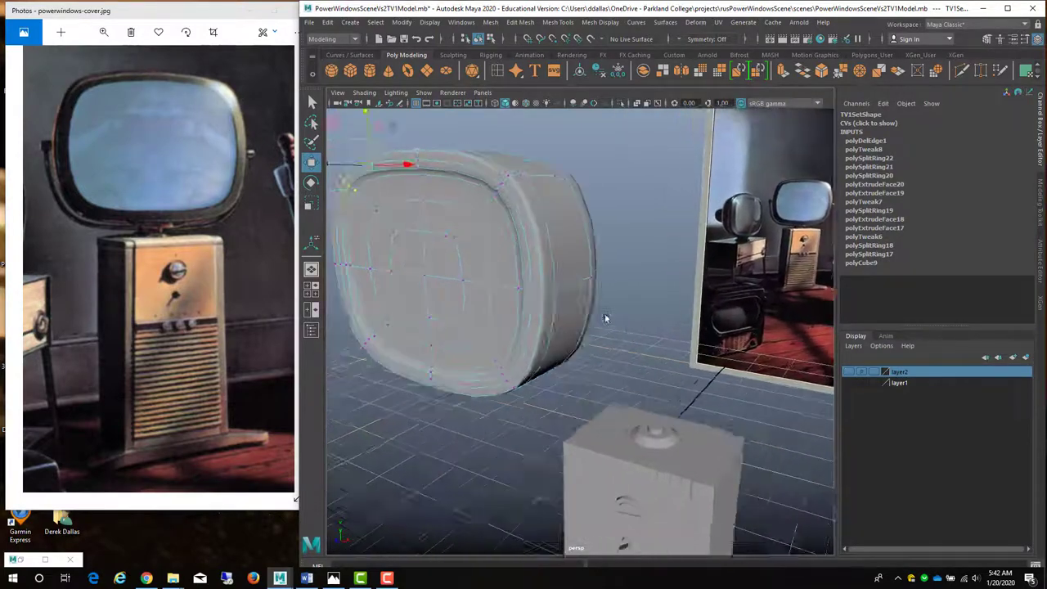
mouse_move(524, 304)
left_mouse_down("alt")
mouse_move(584, 304)
mouse_move(589, 320)
mouse_move(584, 303)
mouse_move(608, 317)
mouse_move(523, 303)
mouse_move(623, 318)
mouse_move(539, 311)
left_mouse_up("alt")
left_click_drag(462, 221, 473, 225)
left_click_drag(548, 326, 612, 311, "alt")
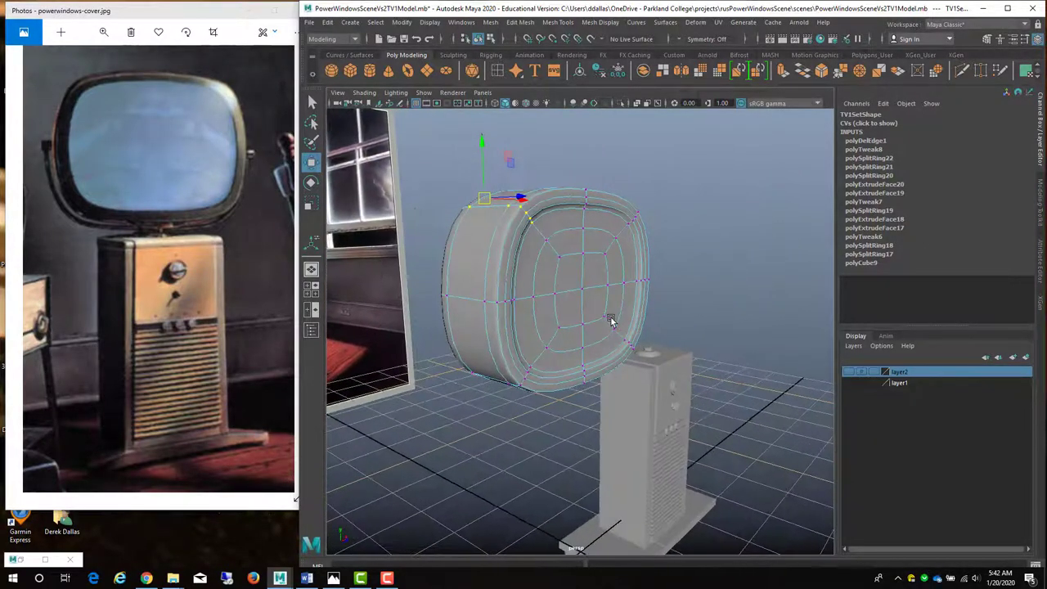
Try to move the center of the TV's screen face forward, checking the depth from the side
left_click(581, 290)
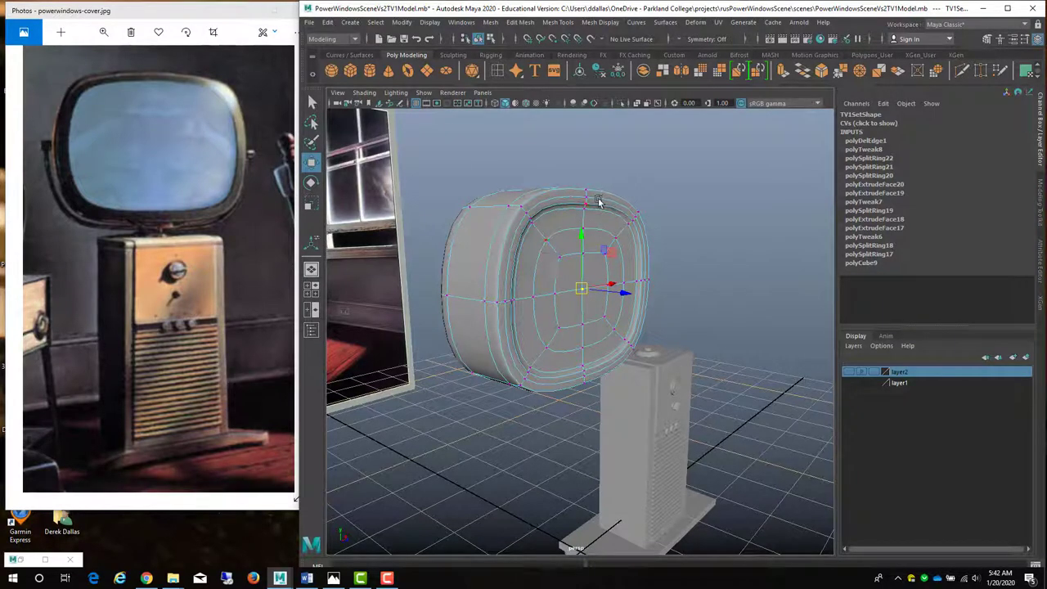
left_click_drag(600, 226, 618, 205, "alt")
right_click_drag(595, 194, 590, 190)
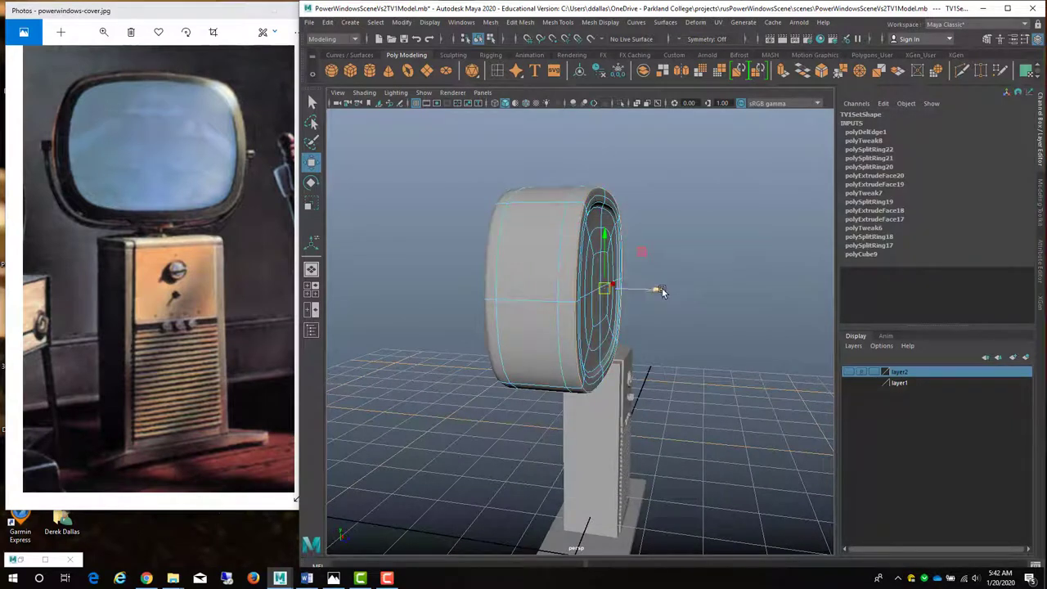
left_click_drag(661, 290, 667, 294)
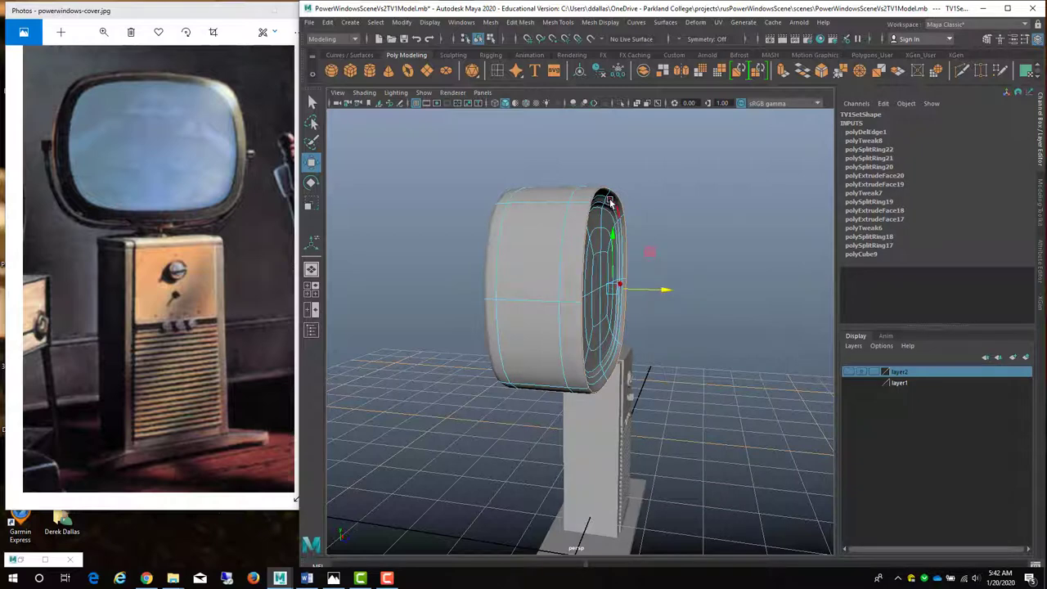
key("ctrl+z")
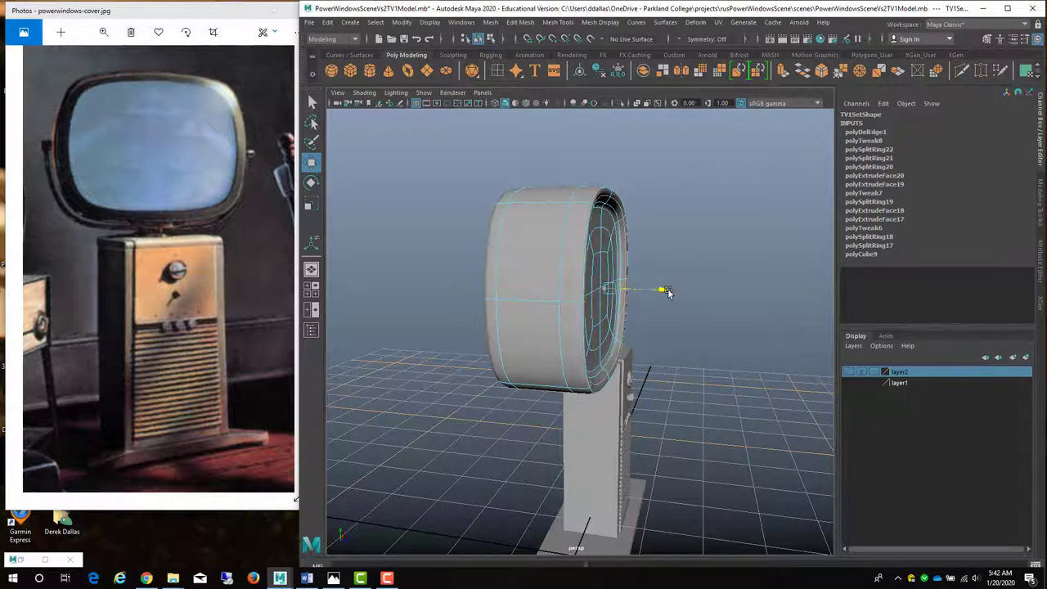
Try again to shape the center of the screen face by moving and scaling the selected components
left_click_drag(663, 292, 535, 241, "alt")
key("e")
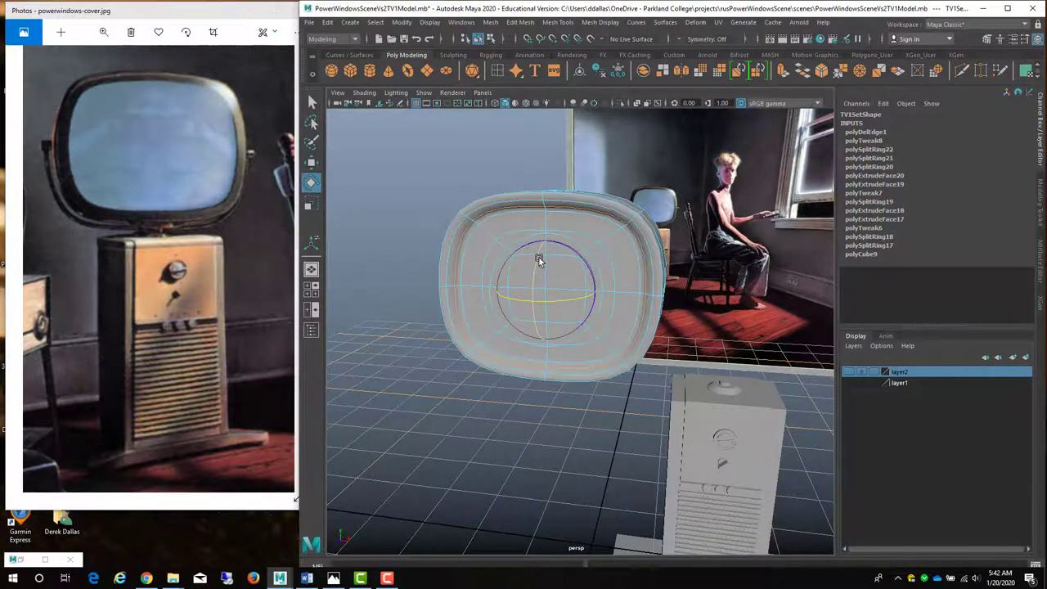
key("r")
left_click_drag(545, 287, 673, 243)
key("w")
left_click(687, 239)
left_click(553, 282)
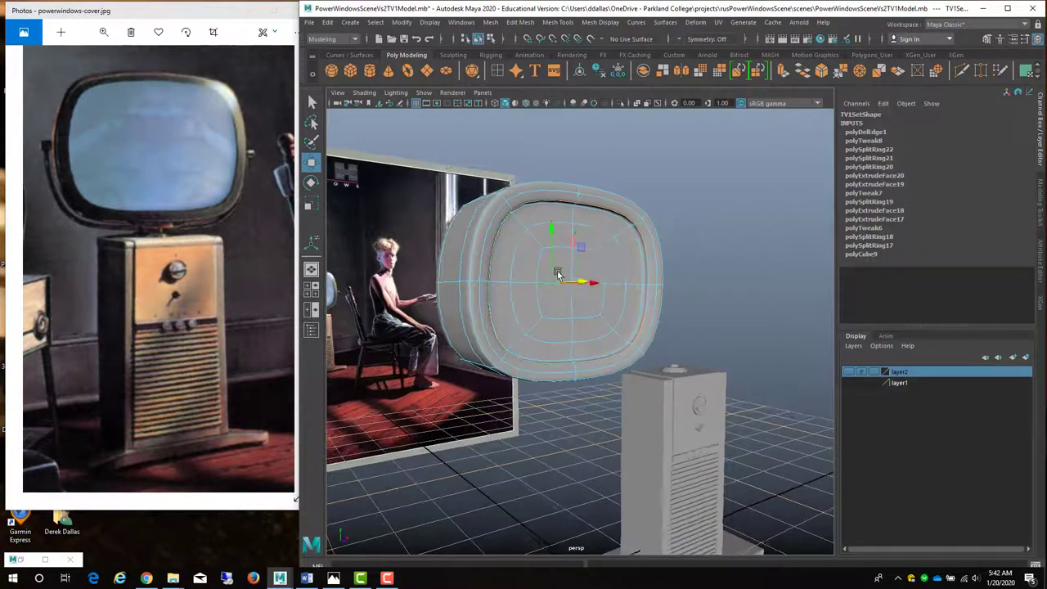
right_click_drag(553, 283, 514, 276)
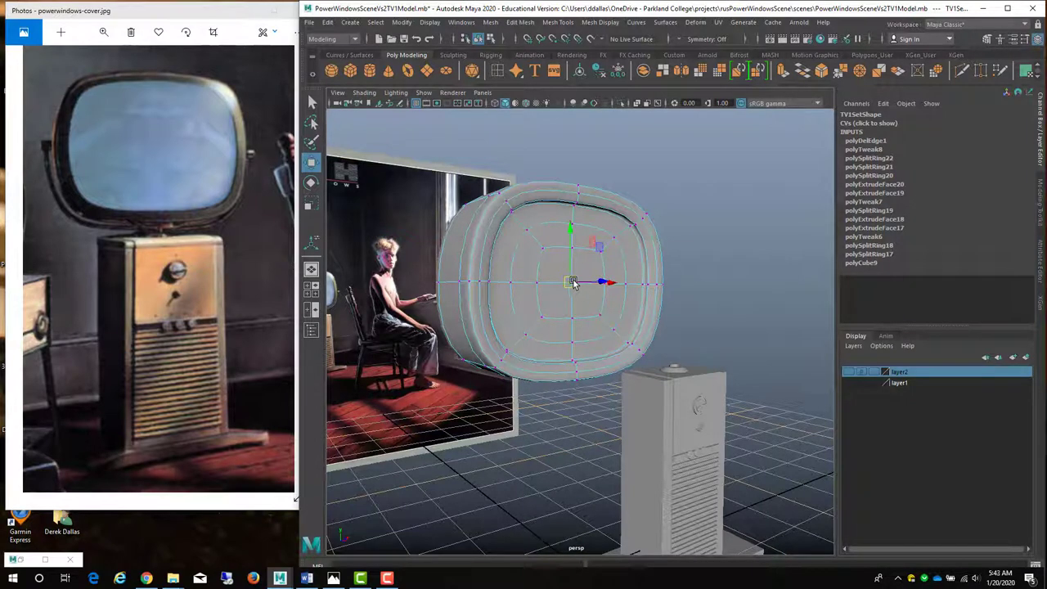
Select the center vertex of the TV's screen face and enable Soft Select for the Move tool
left_click(570, 282)
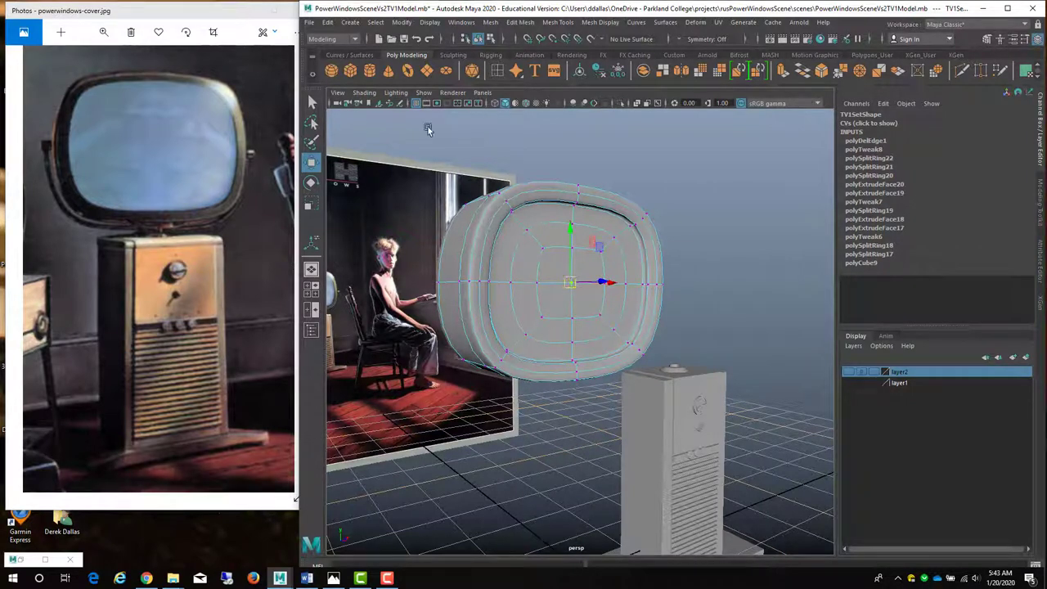
double_click(310, 163)
left_click_drag(339, 181, 164, 23)
left_click(121, 66)
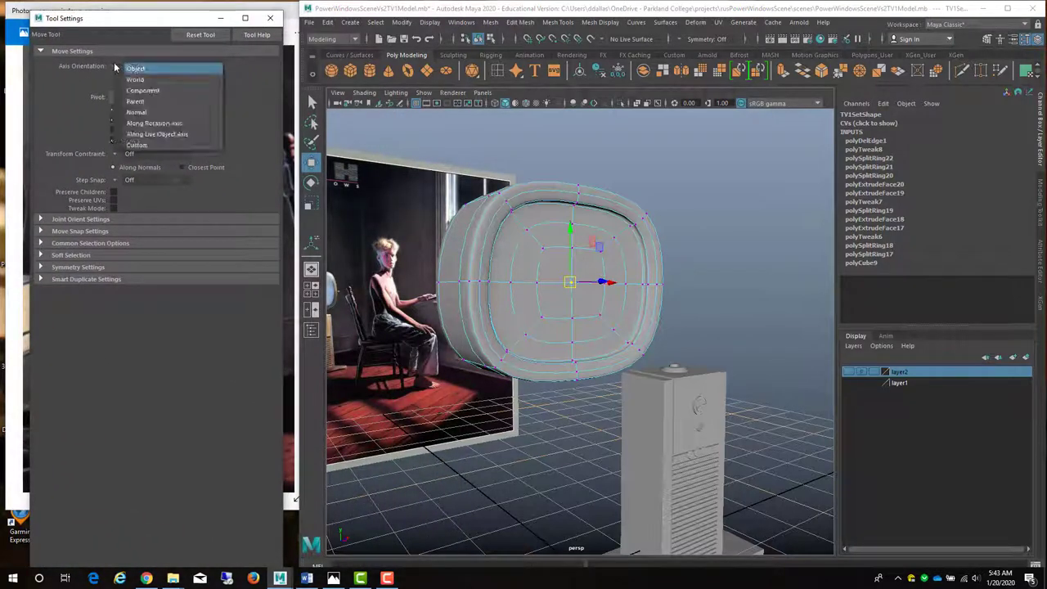
left_click(129, 78)
left_click(41, 255)
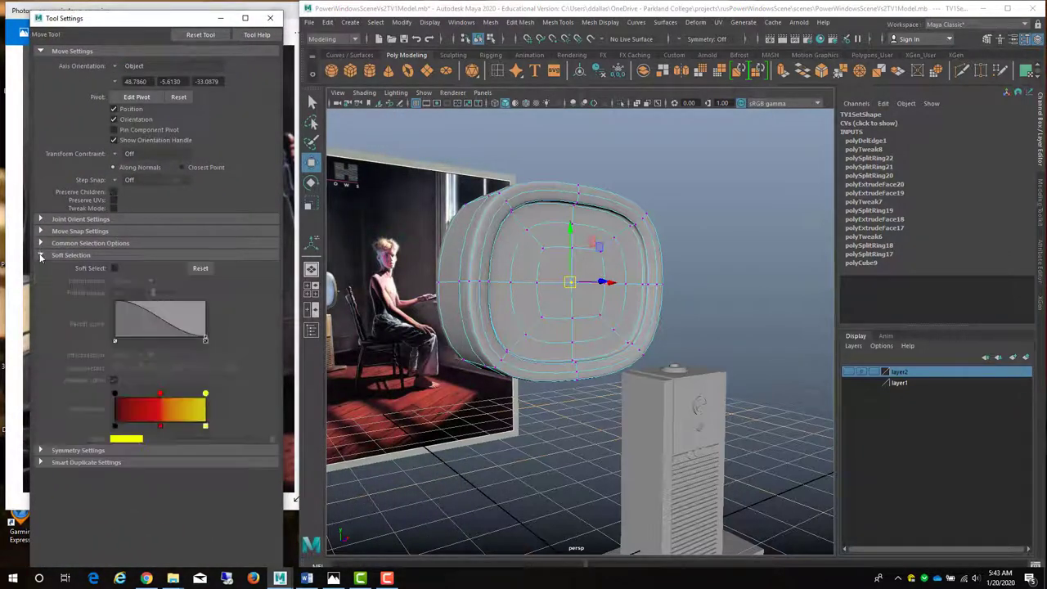
left_click(113, 269)
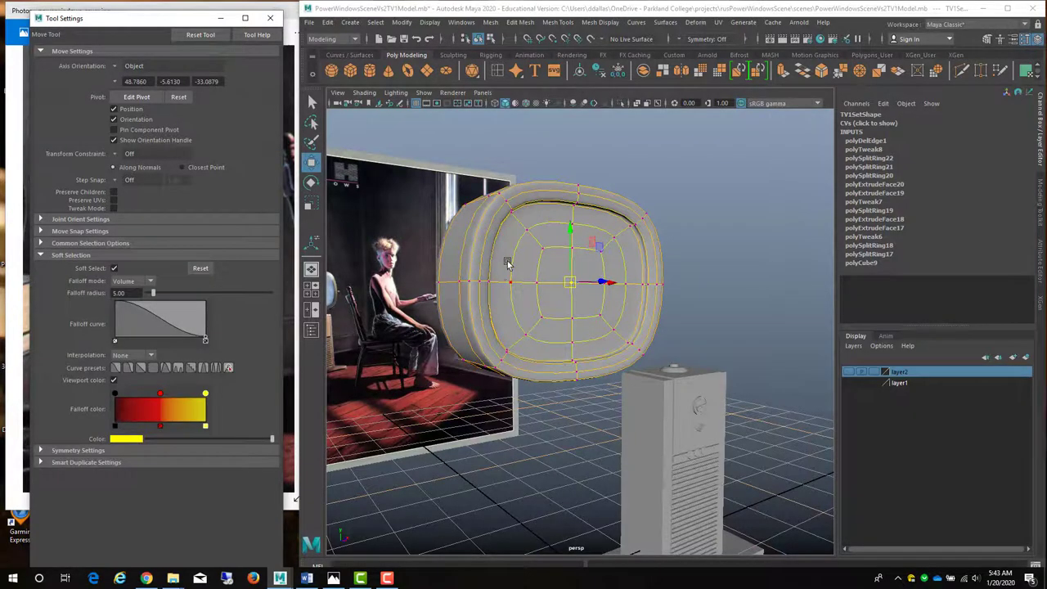
Set the soft selection falloff radius to 1.78 and pull the screen's center vertex forward
left_click_drag(497, 267, 475, 297, "alt")
left_click_drag(153, 295, 158, 297)
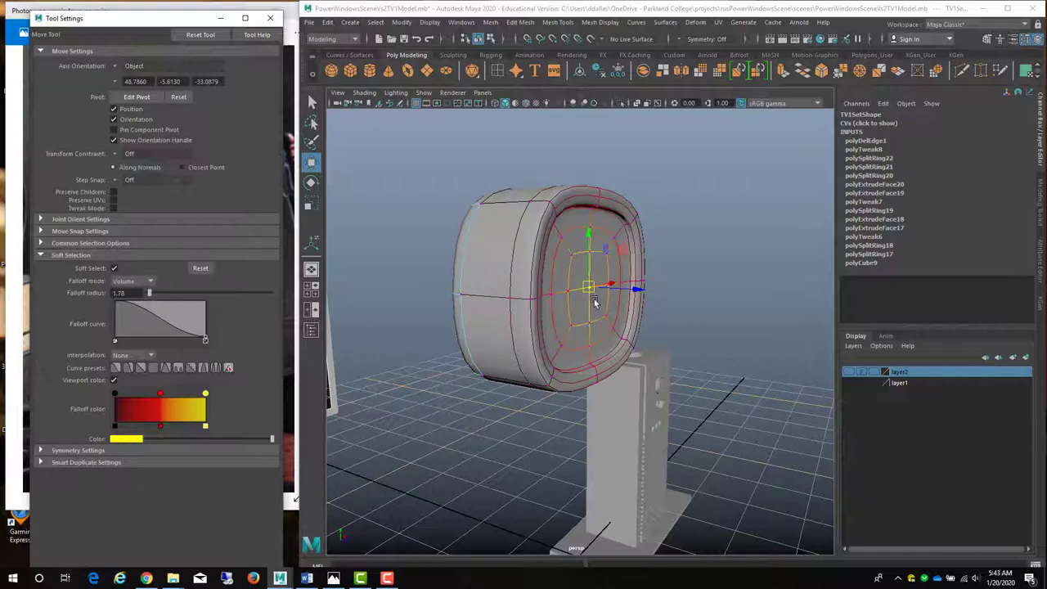
left_click_drag(638, 290, 544, 307)
left_click_drag(477, 309, 596, 295, "alt")
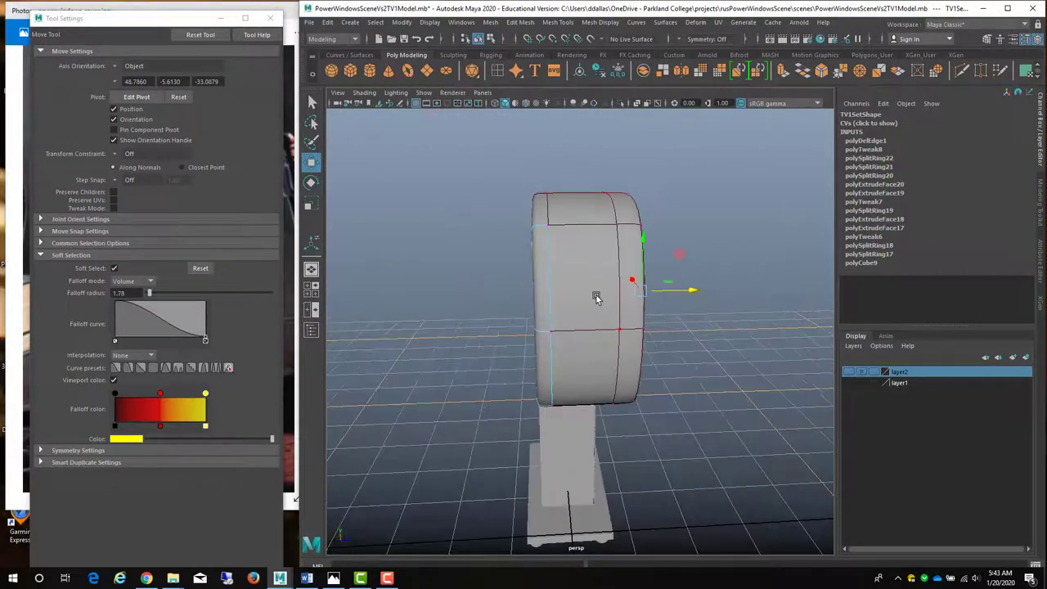
Turn off Soft Select and move the vertices at the TV's back forward to make the cabinet shallower
right_click_drag(596, 296, 540, 280)
left_click_drag(540, 280, 474, 213, "alt")
left_click_drag(470, 161, 573, 449)
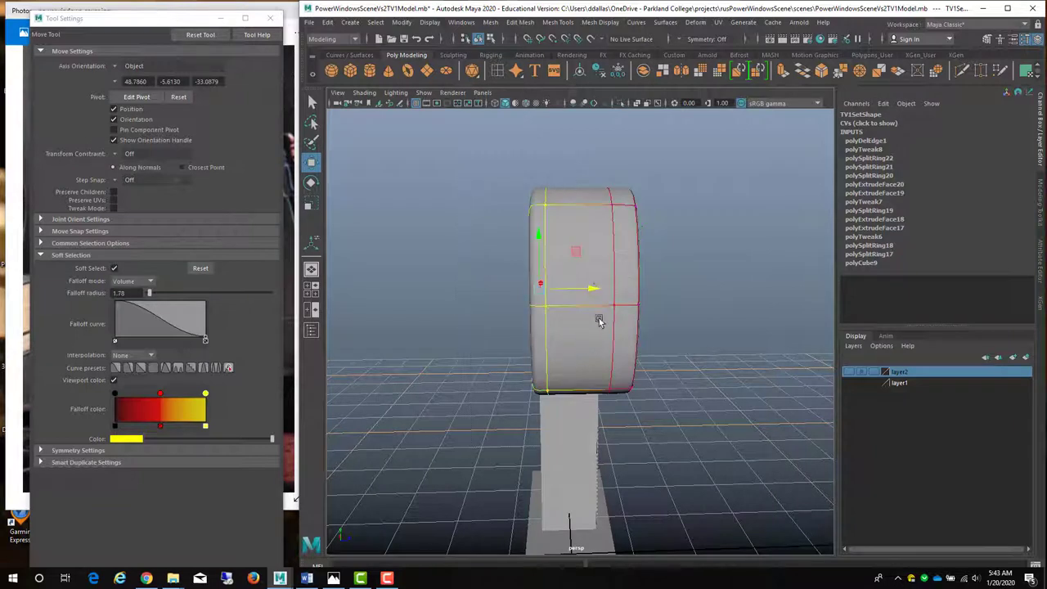
left_click(113, 269)
left_click_drag(595, 291, 631, 291)
mouse_move(698, 304)
left_mouse_down("alt")
mouse_move(606, 304)
mouse_move(697, 290)
left_mouse_up("alt")
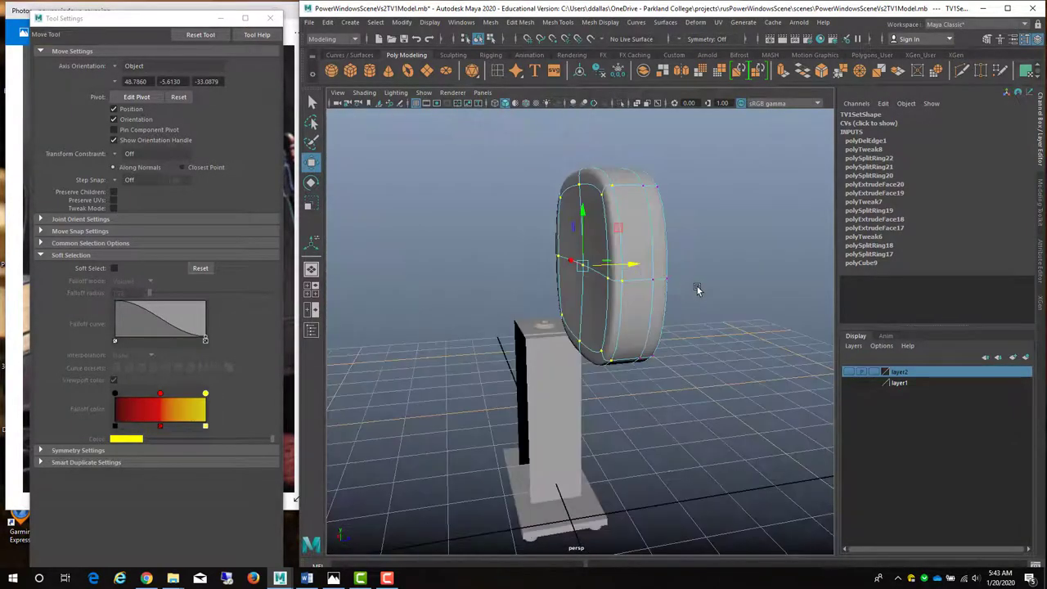
Turn Soft Select back on and pull the back face's center vertex outward to give the back a rounded bulge
left_click(500, 256)
left_click(584, 267)
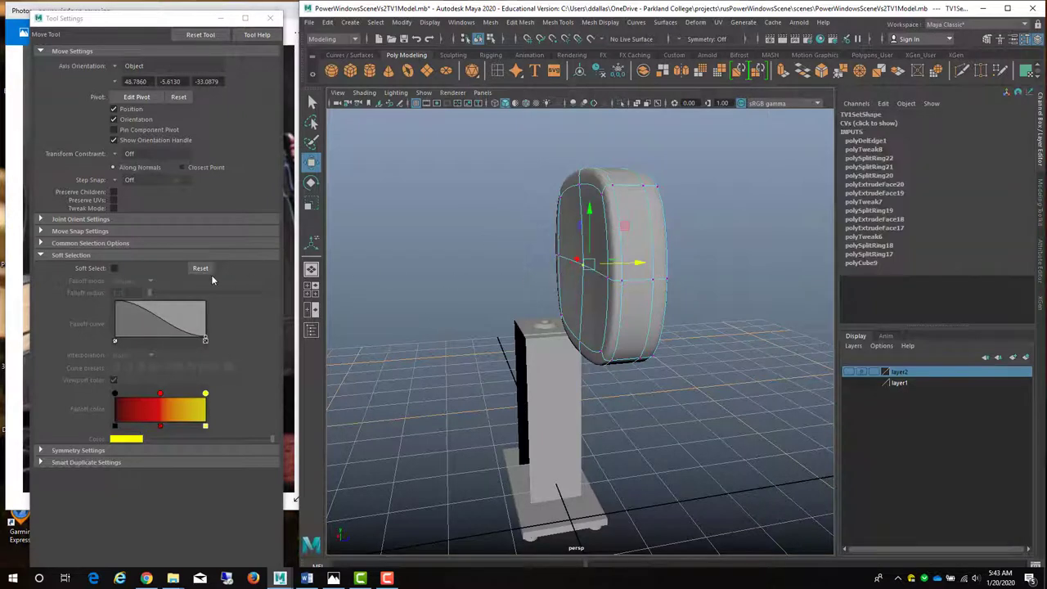
left_click(114, 268)
left_click_drag(640, 265, 603, 286)
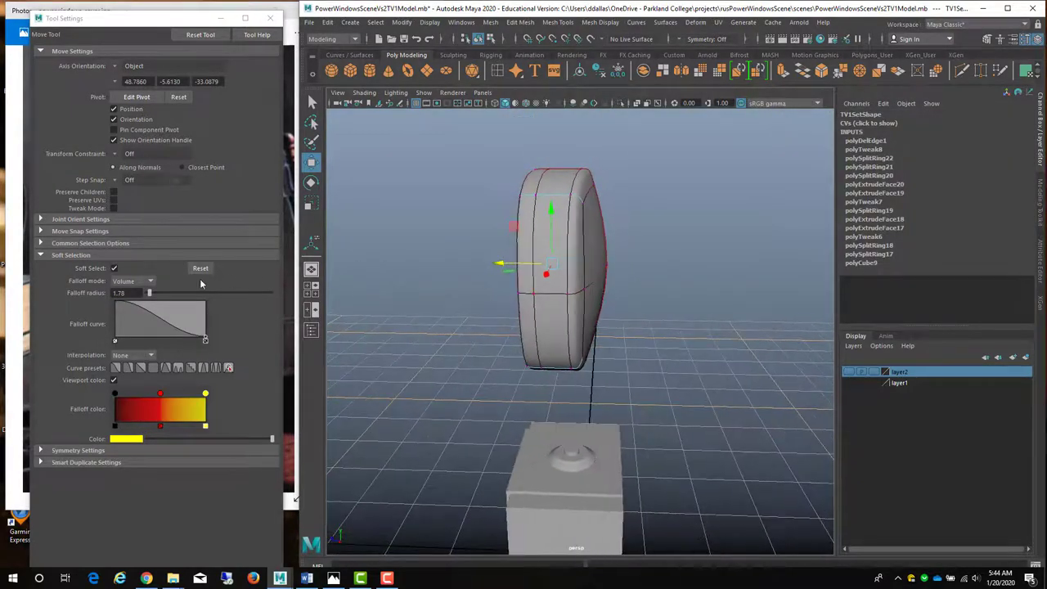
Select the screen's center vertex and set the soft selection falloff mode to Surface, comparing it with Volume
left_click(144, 282)
left_click(137, 299)
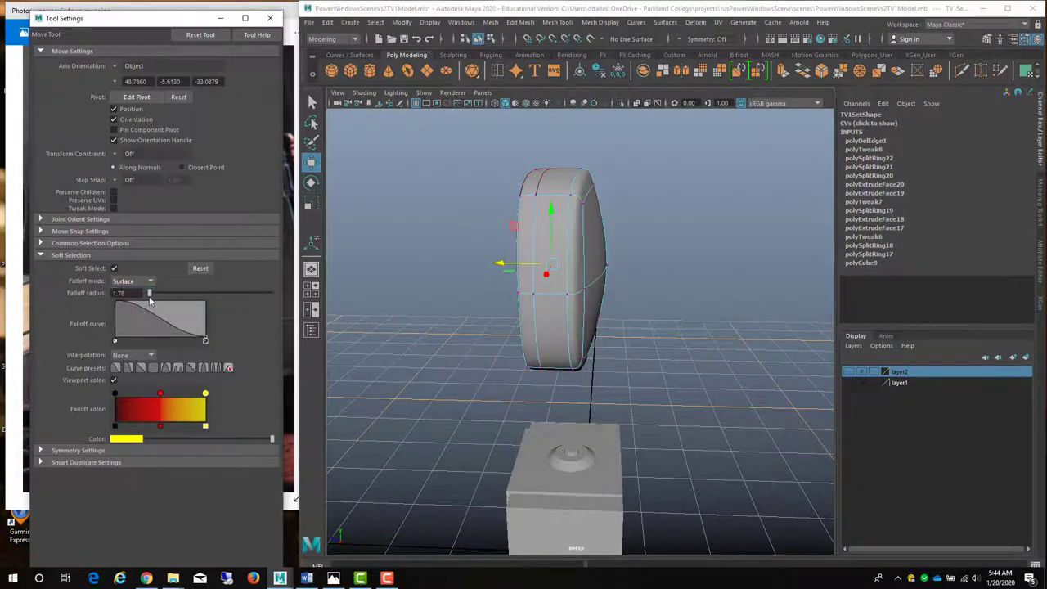
left_click_drag(464, 271, 377, 287, "alt")
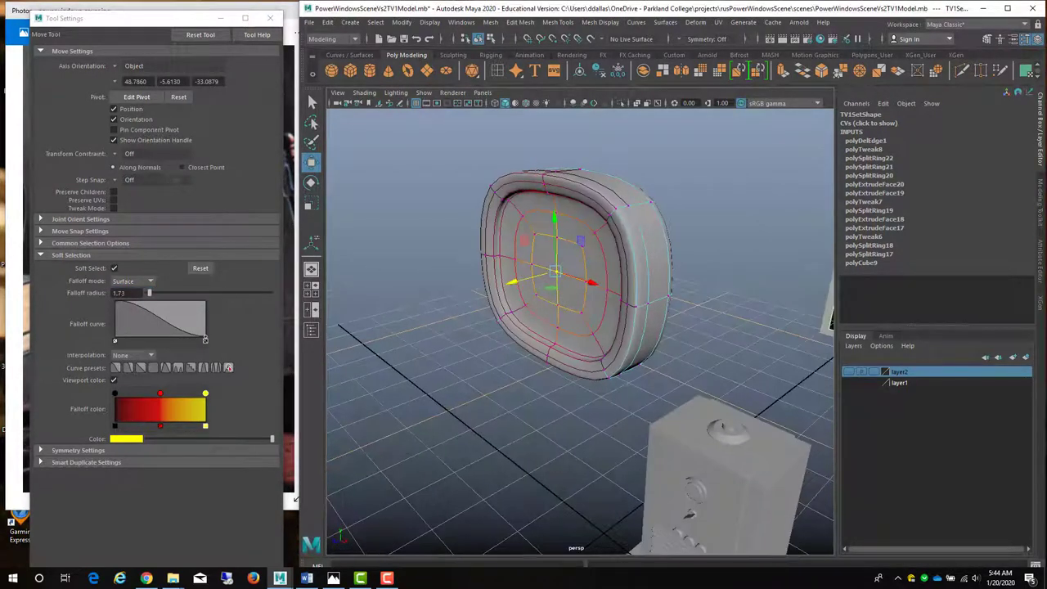
left_click(150, 283)
left_click(138, 291)
mouse_move(547, 296)
left_mouse_down("alt")
mouse_move(411, 287)
mouse_move(552, 288)
left_mouse_up("alt")
left_click(151, 283)
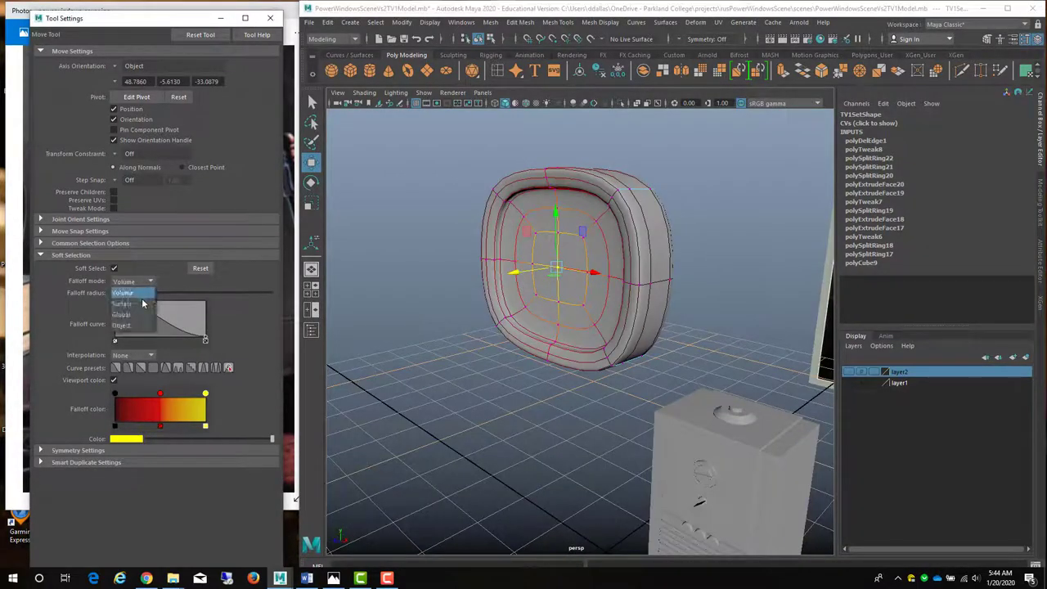
left_click(141, 300)
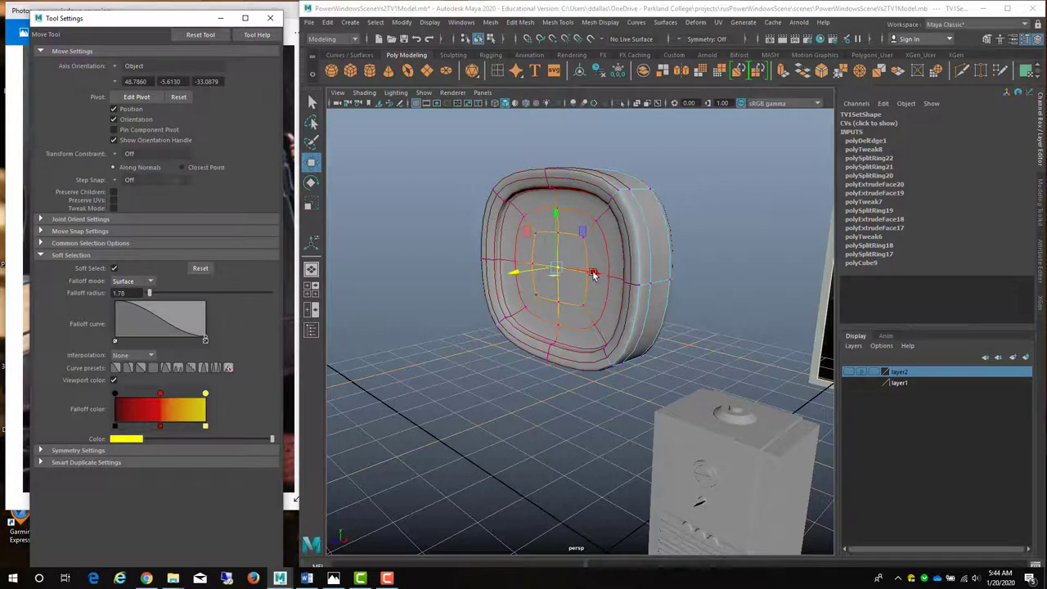
Pull the screen's center vertex forward with Surface falloff to give the TV's glass a convex bulge
left_click_drag(594, 275, 645, 292, "alt")
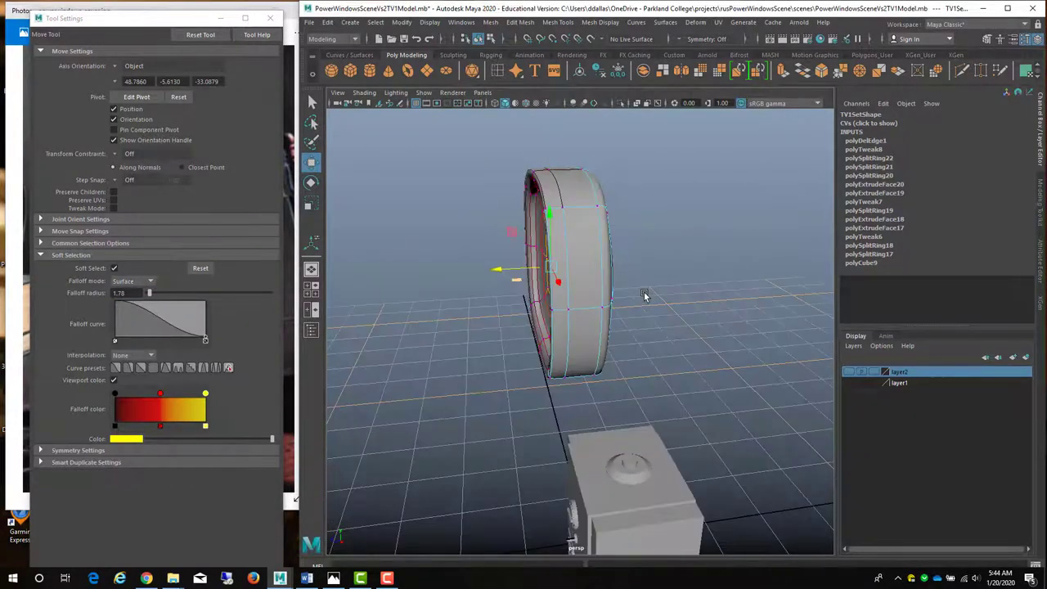
left_click_drag(510, 290, 729, 276, "alt")
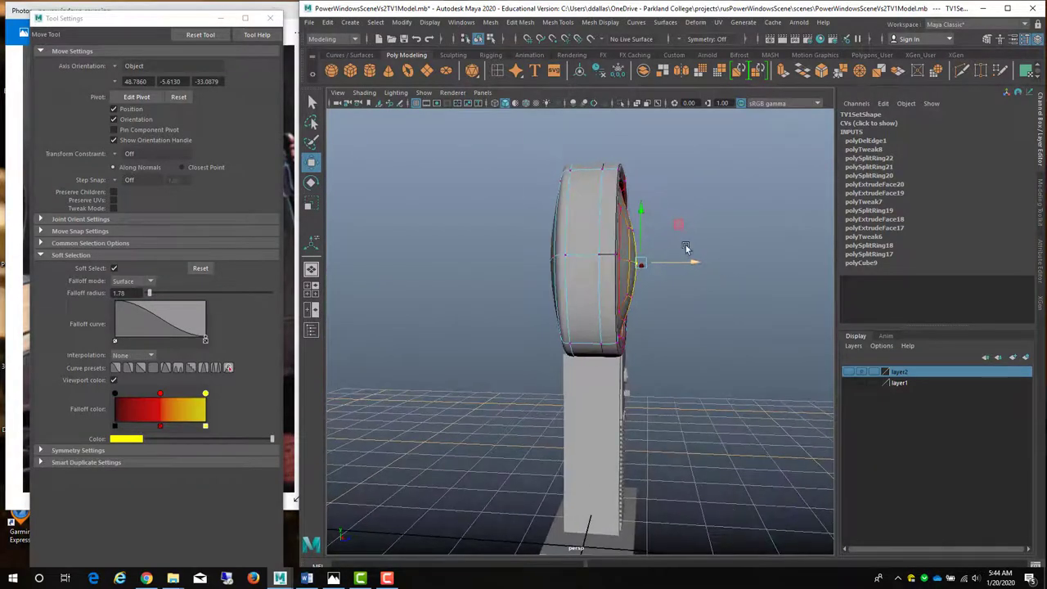
left_click_drag(647, 214, 531, 184)
Return to object mode, select the whole TV set and scale it to 2.595 in X
left_click(474, 168)
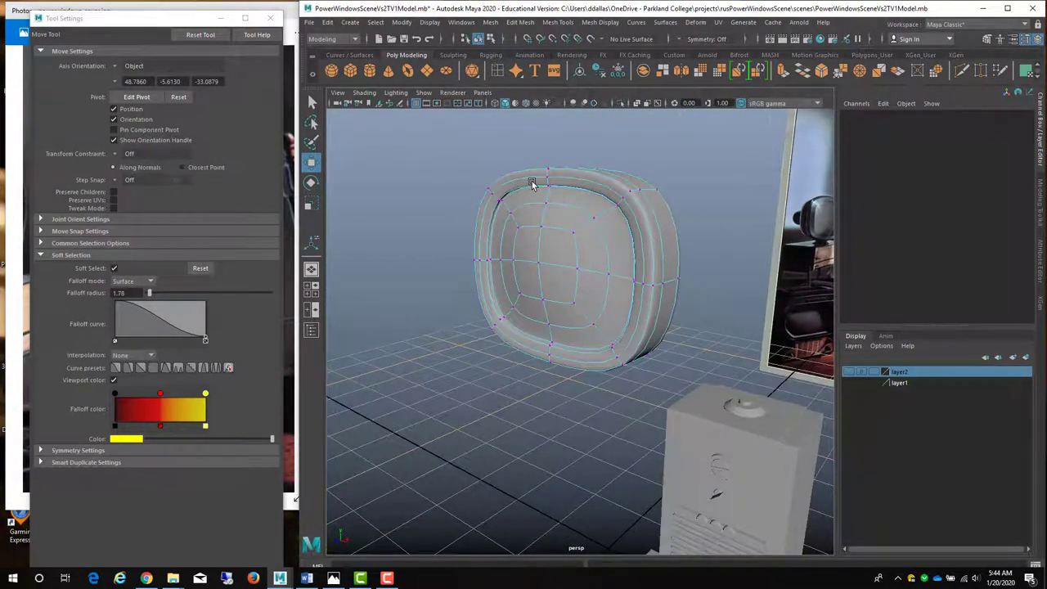
right_click(531, 184)
left_click(573, 168)
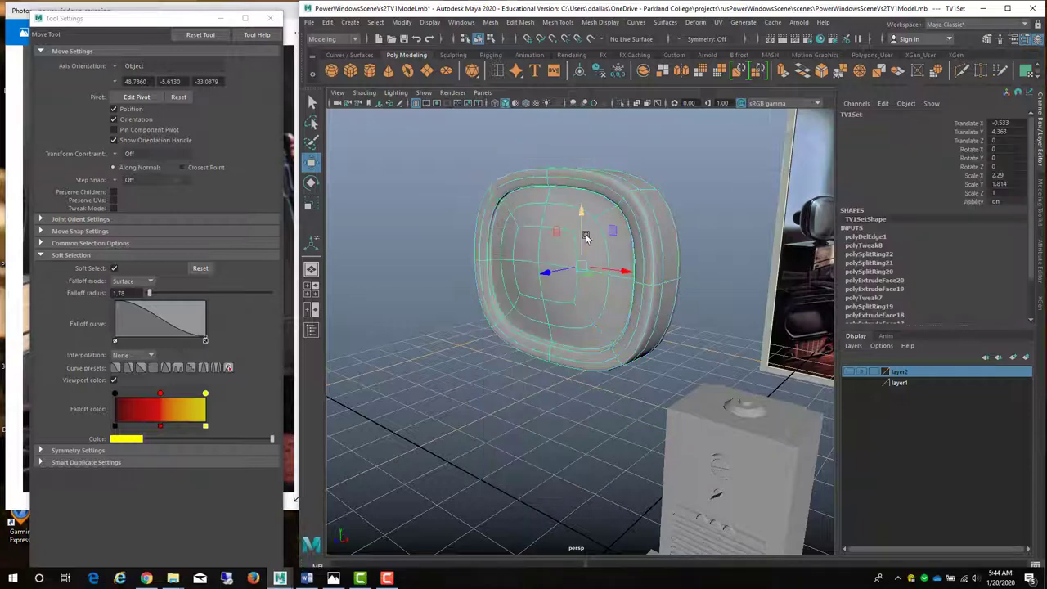
left_click(458, 201)
left_click_drag(606, 305, 639, 298, "alt")
left_click(605, 292)
key("r")
left_click(426, 256)
left_click(593, 305)
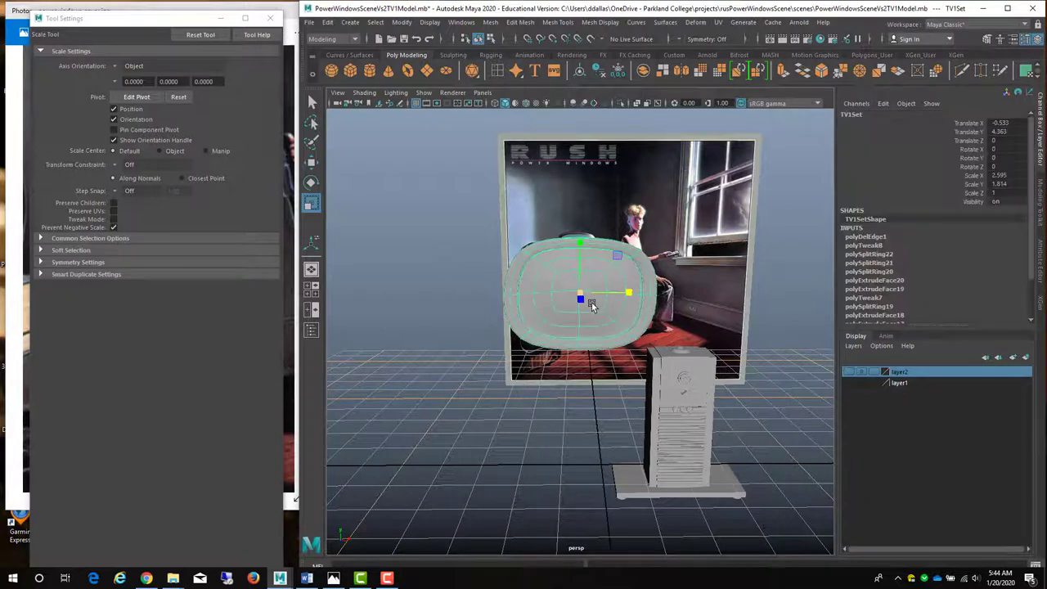
Move the TV set over the pedestal model in the front view, to Translate X 1.679
key("w")
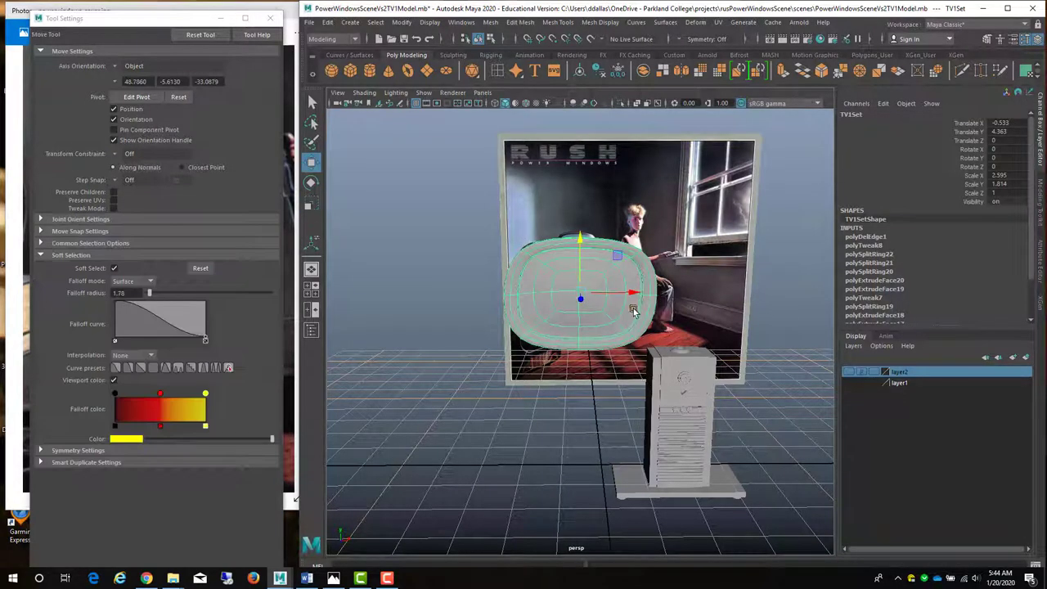
key("space")
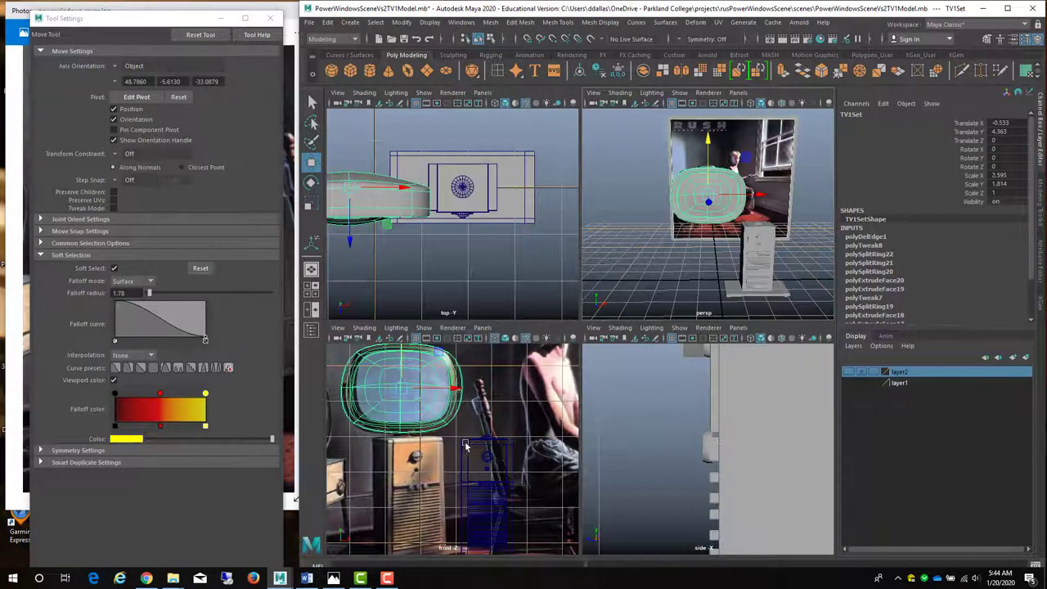
key("space")
scroll(607, 363, "down", 5)
scroll(607, 362, "up", 4)
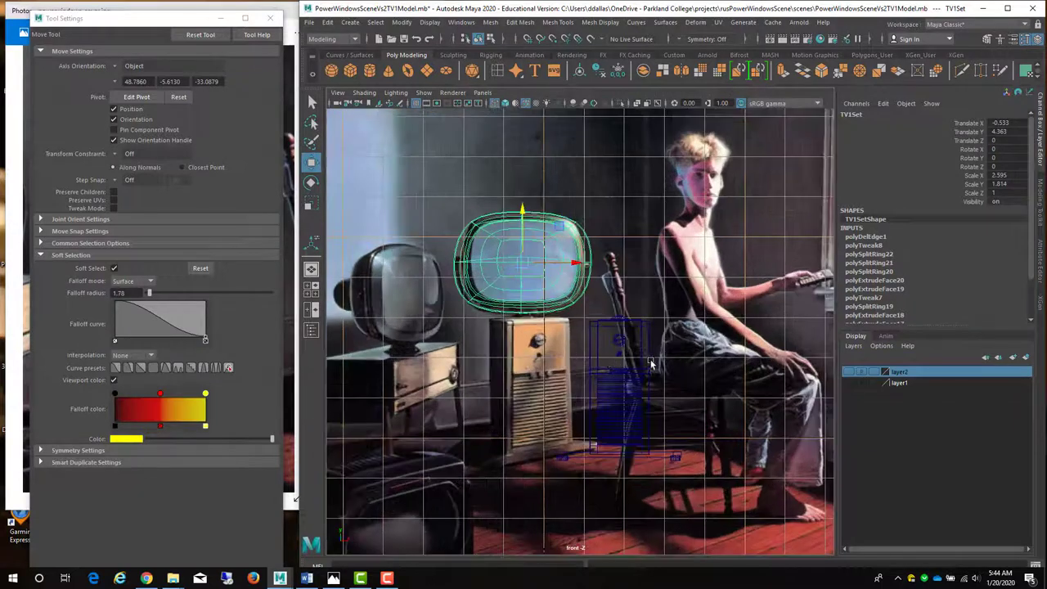
left_click_drag(579, 265, 666, 269)
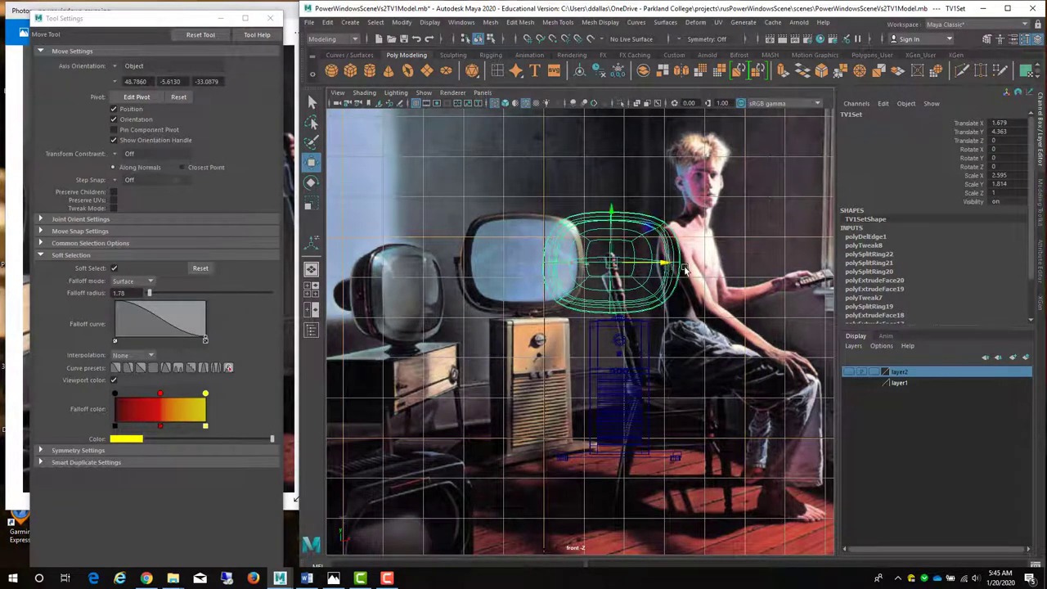
Scale the TV set to 2.364 in X and 1.915 in Y
key("r")
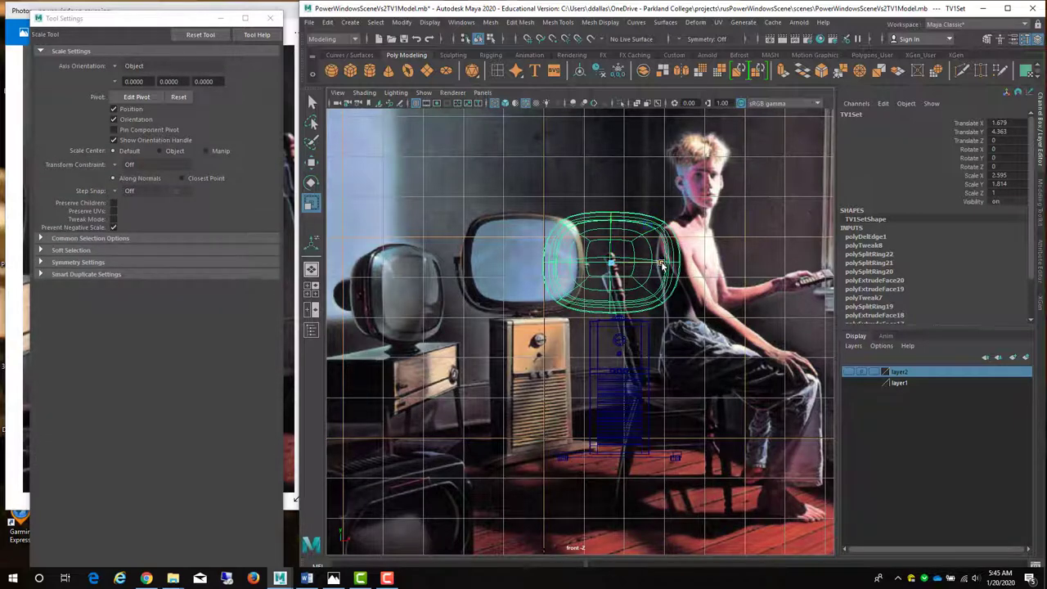
left_click_drag(663, 264, 659, 264)
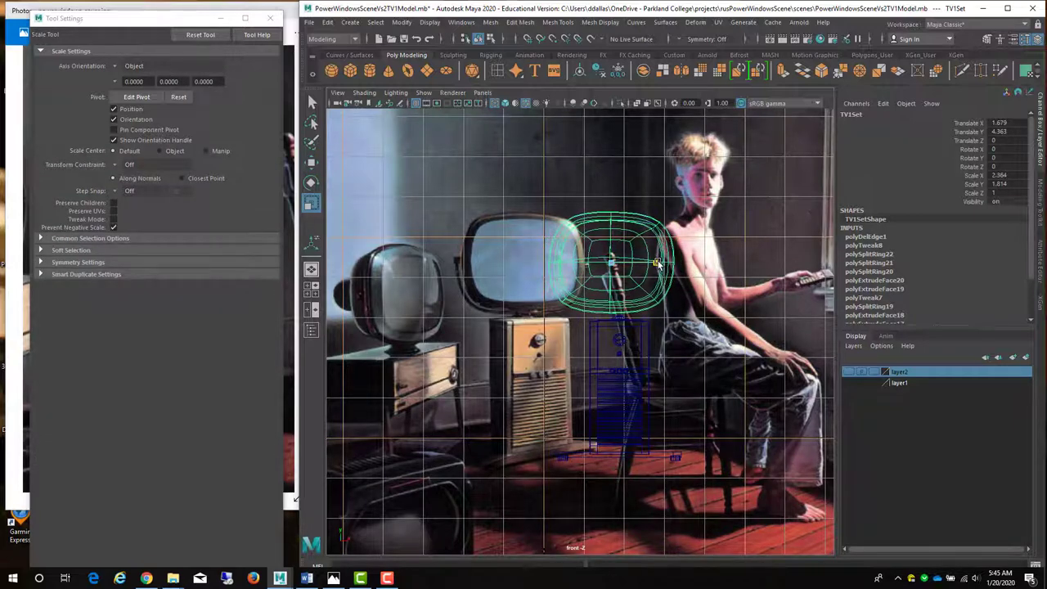
left_click_drag(611, 214, 610, 212)
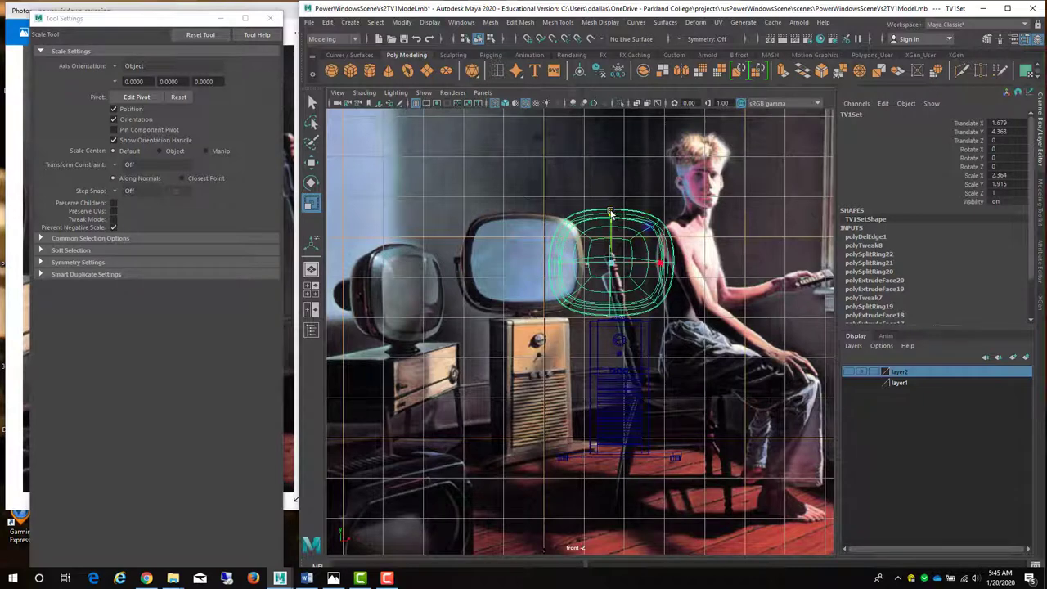
Turn on shaded display in the front view and move the TV set to Translate X 1.951 above the pedestal
key("5")
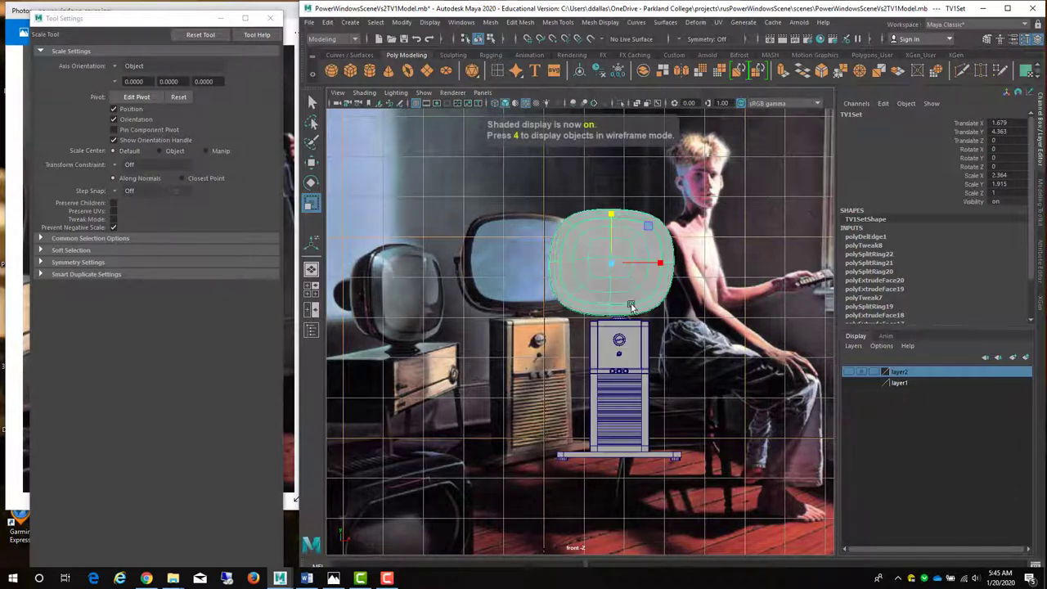
key("w")
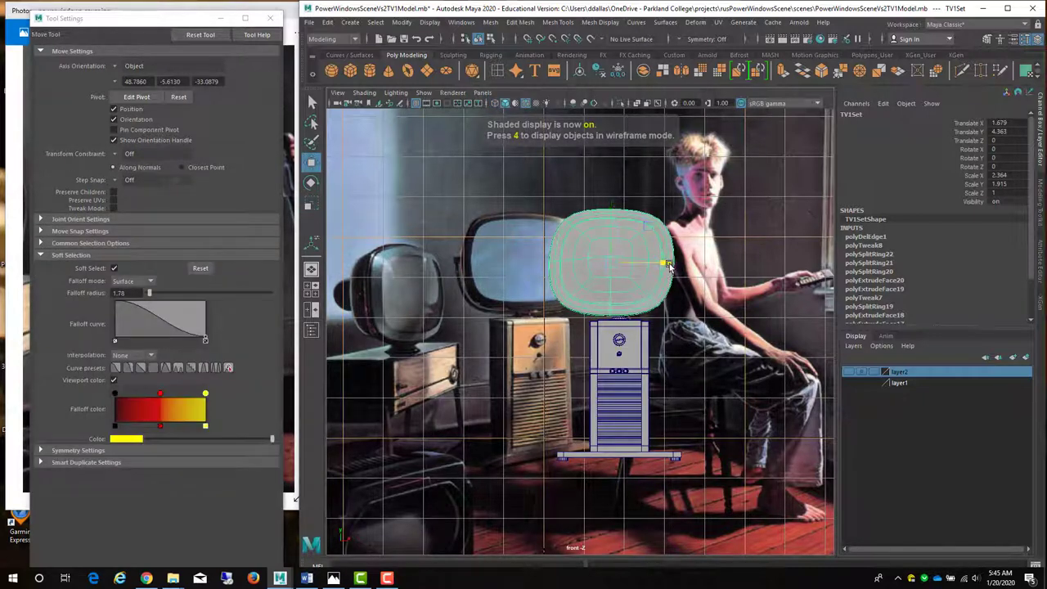
left_click_drag(671, 263, 677, 265)
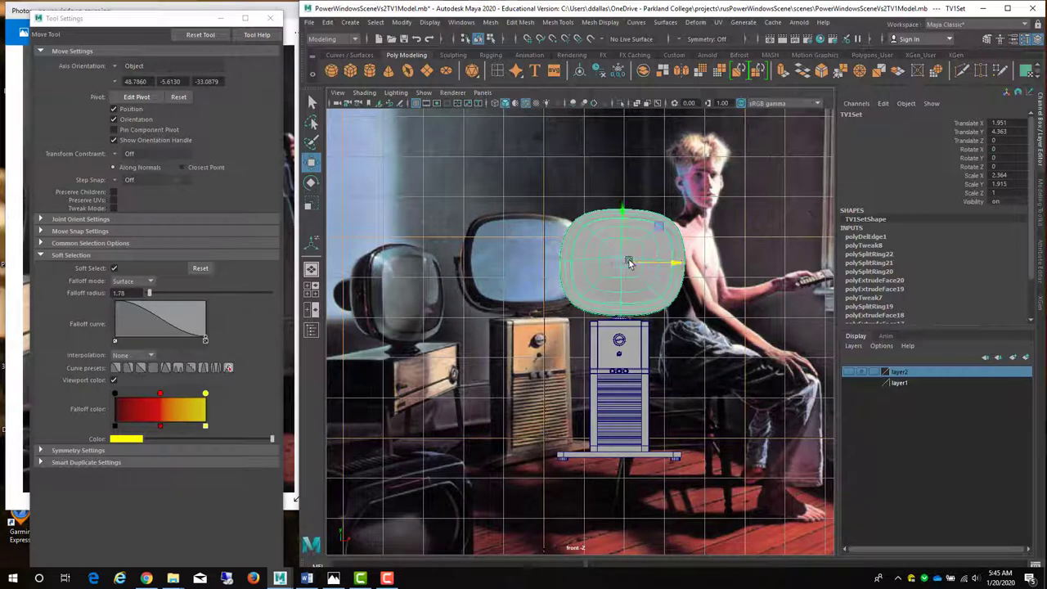
Select the components at the middle of the TV screen, turn off soft selection and scale them in Y and X
right_click_drag(622, 287, 622, 250)
double_click(622, 250)
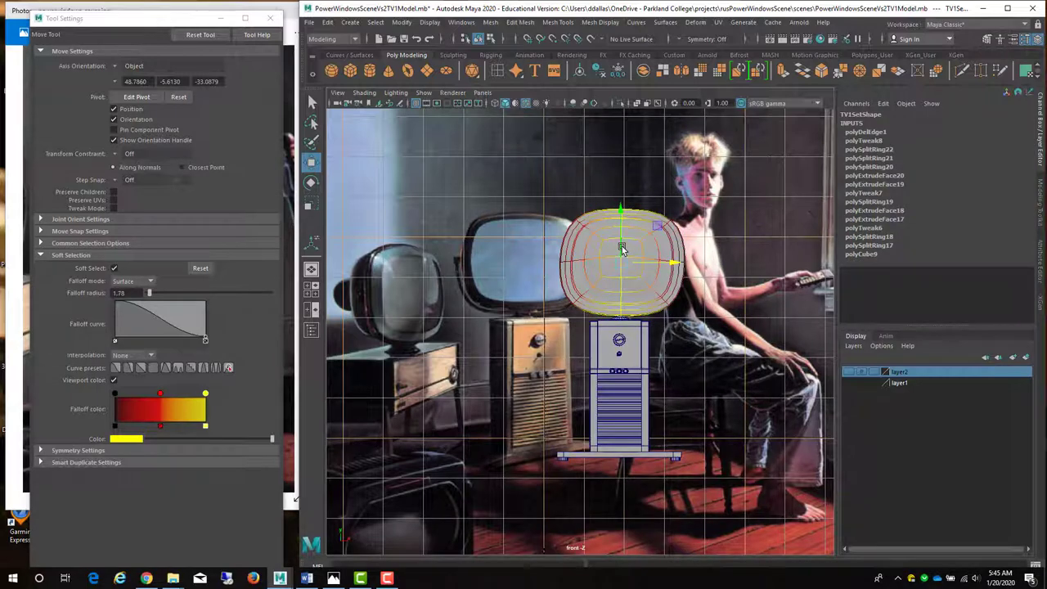
left_click(113, 269)
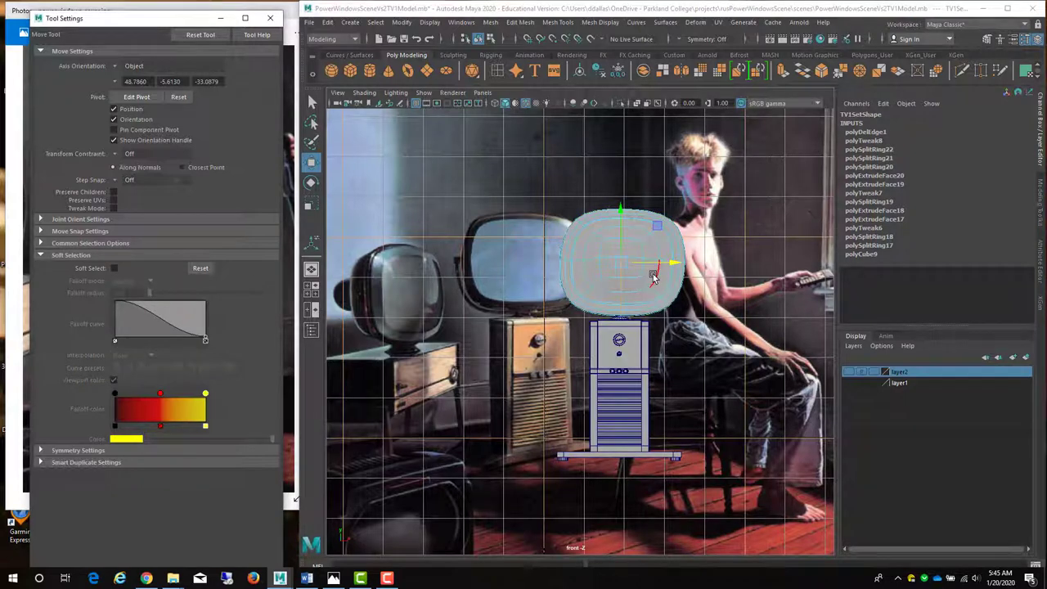
key("r")
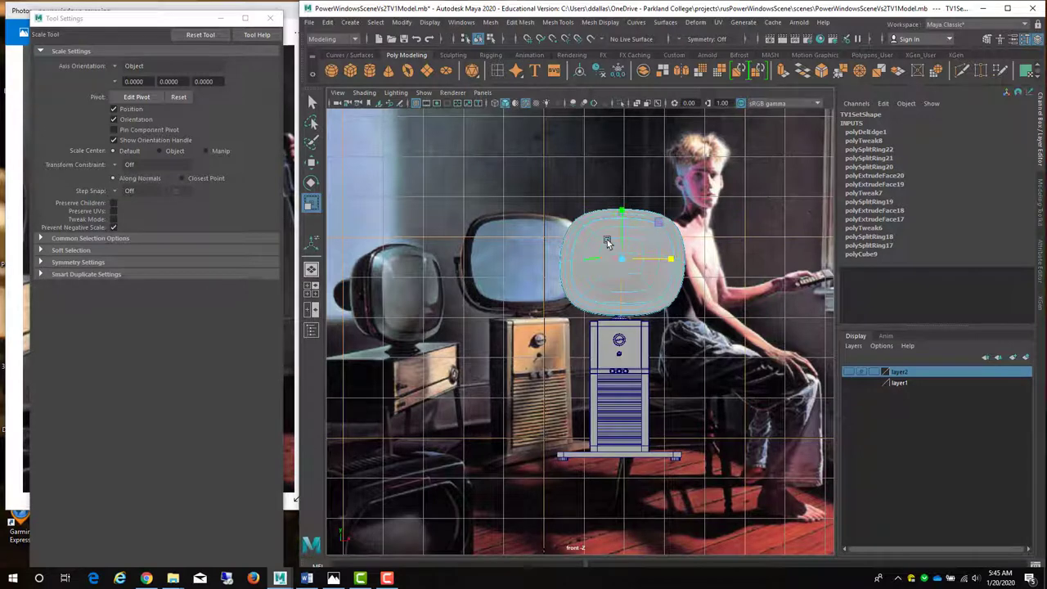
left_click_drag(620, 215, 618, 243)
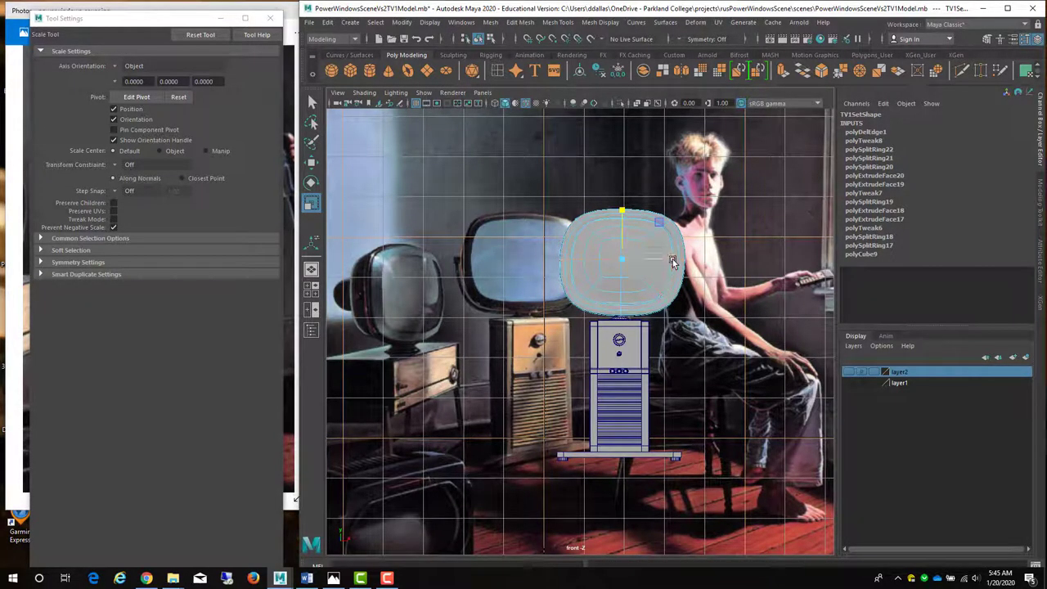
left_click_drag(673, 259, 672, 259)
left_click(710, 309)
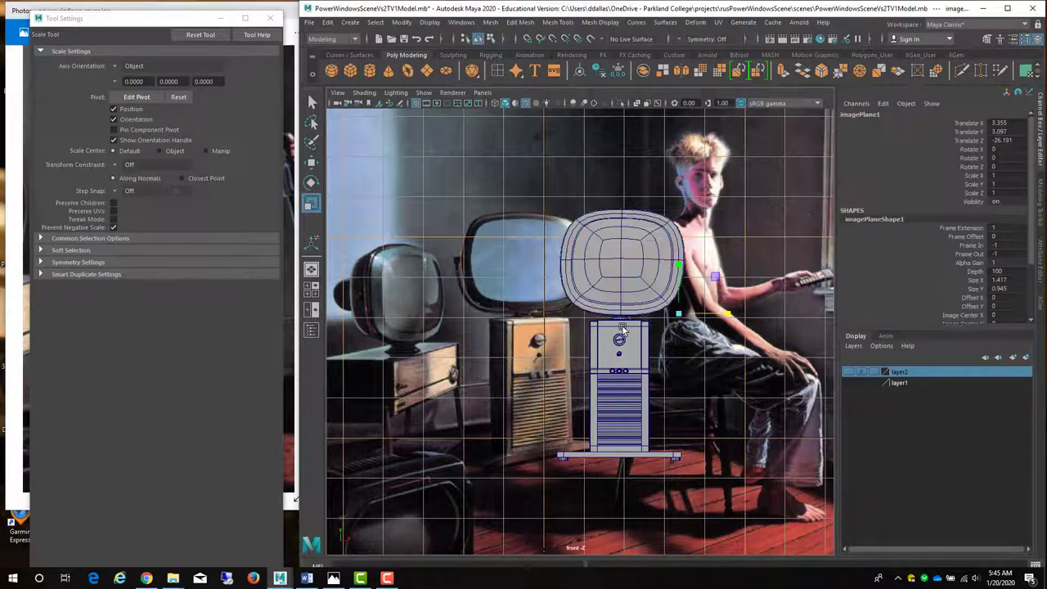
In the perspective view, select the TV set and raise it above the pedestal to Translate Y 4.48
key("space")
key("space")
left_click_drag(631, 280, 689, 283, "alt")
left_click(693, 282)
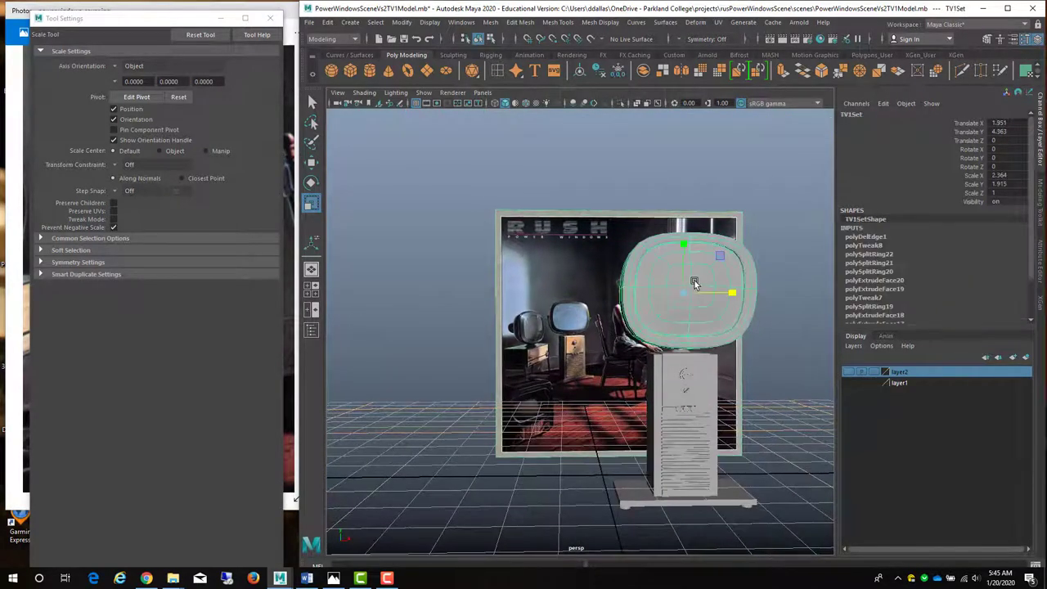
key("w")
left_click_drag(684, 242, 684, 235)
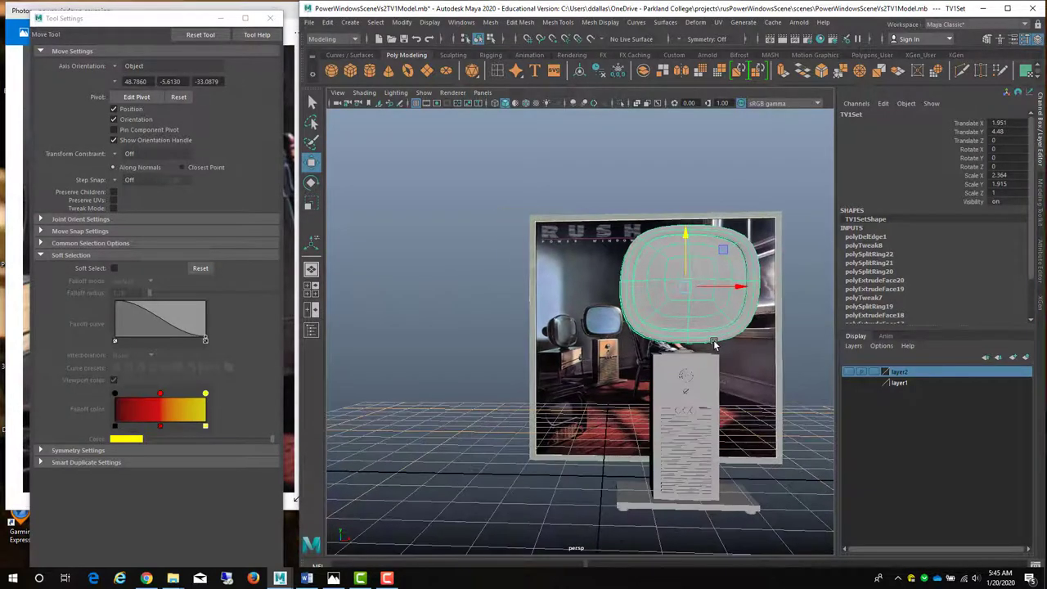
Centre the TV set over the pedestal in the front view at Translate X 1.923, then return to the perspective view
key("space")
key("space")
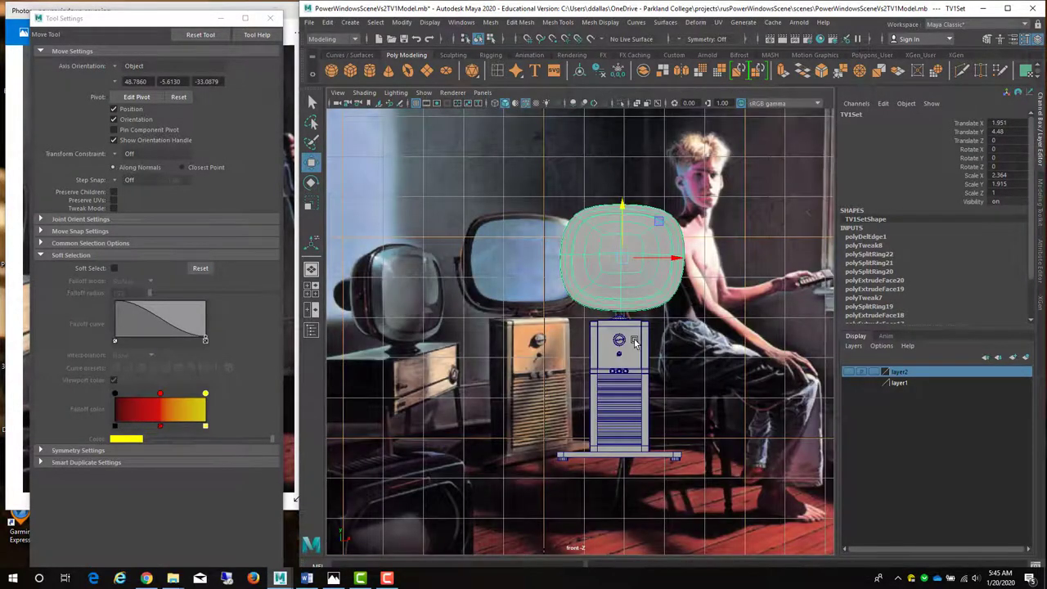
scroll(634, 342, "up", 4)
left_click_drag(728, 190, 720, 185)
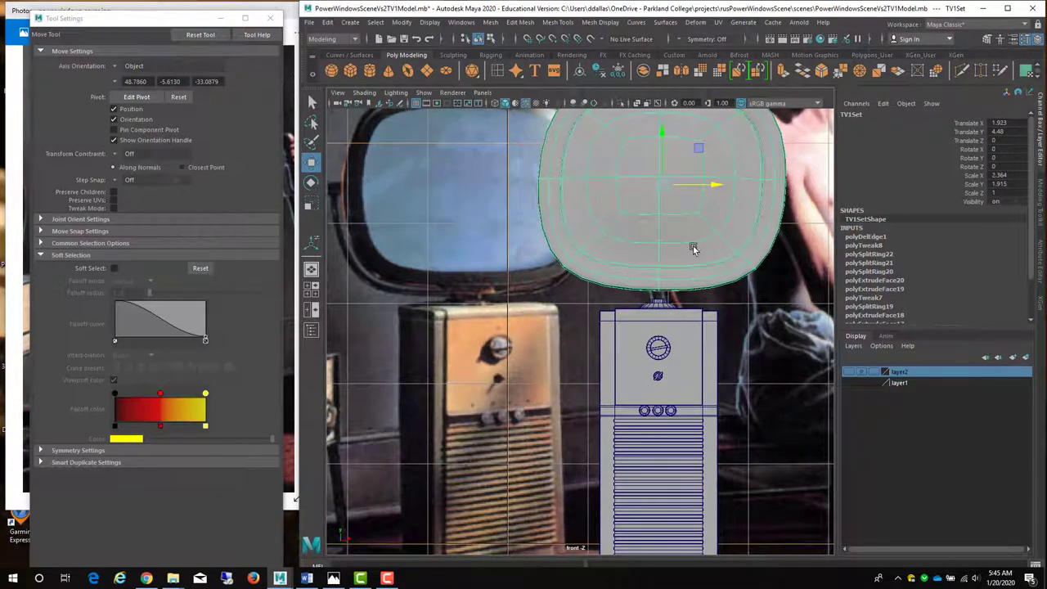
scroll(693, 249, "down", 5)
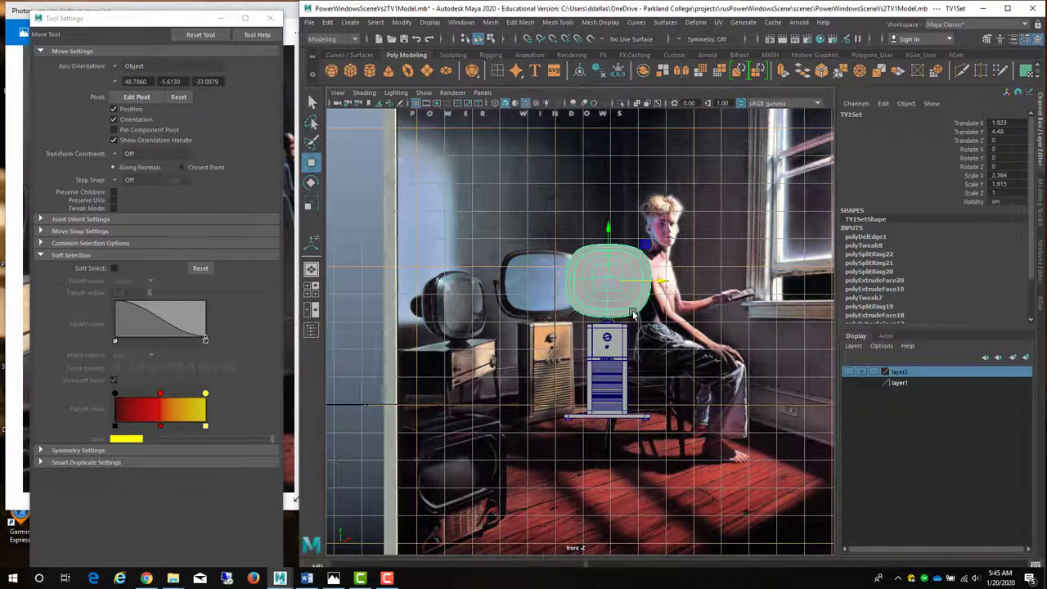
key("space")
key("space")
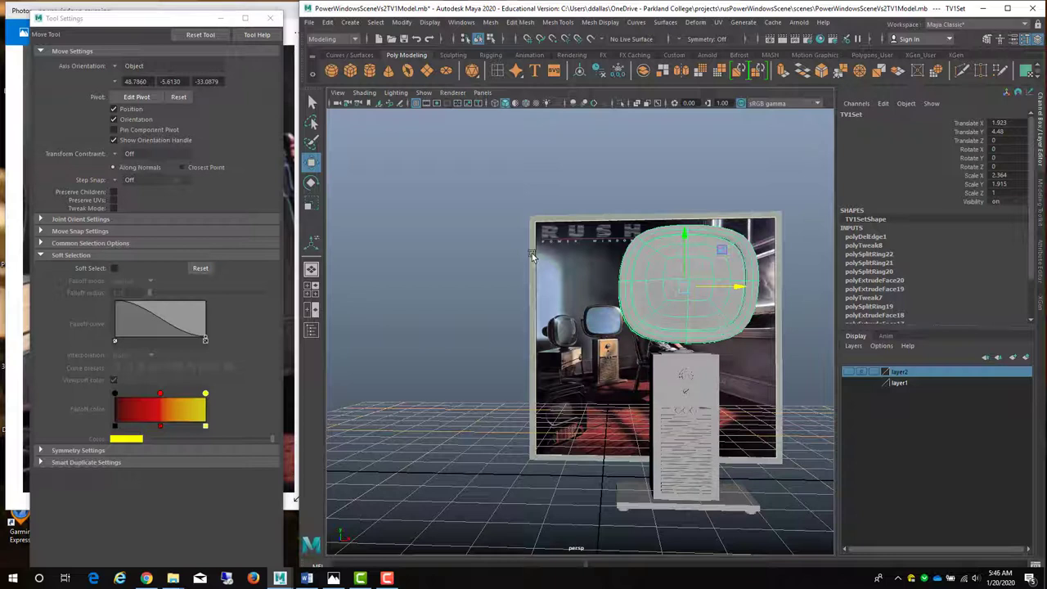
Create a polygon cube, raise it to Translate Y 3.218, scale it uniformly to 0.193 and name it T1Arm
left_click(500, 237)
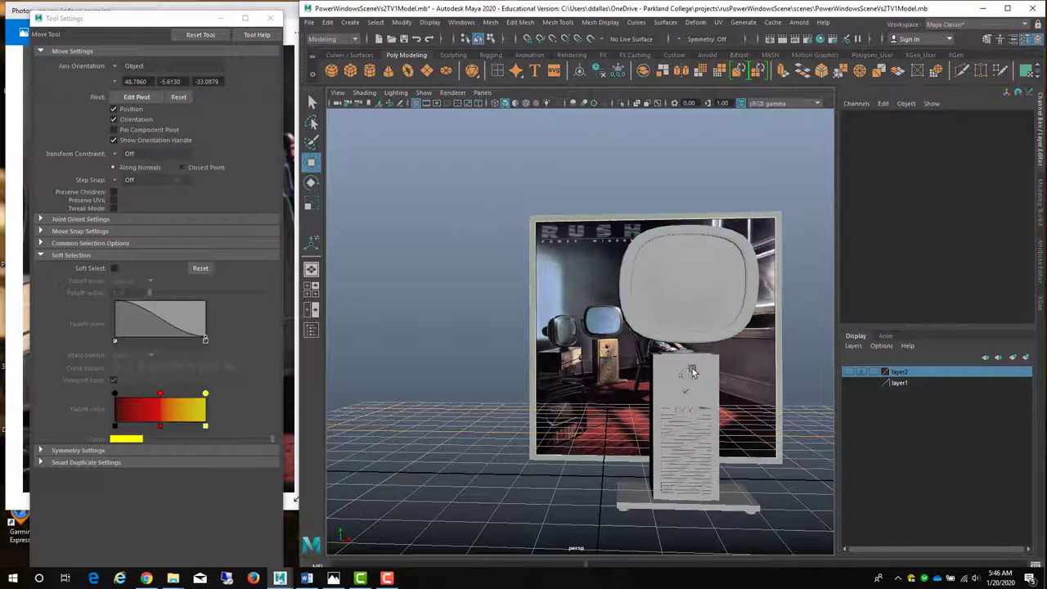
left_click(350, 71)
left_click_drag(618, 430, 624, 293)
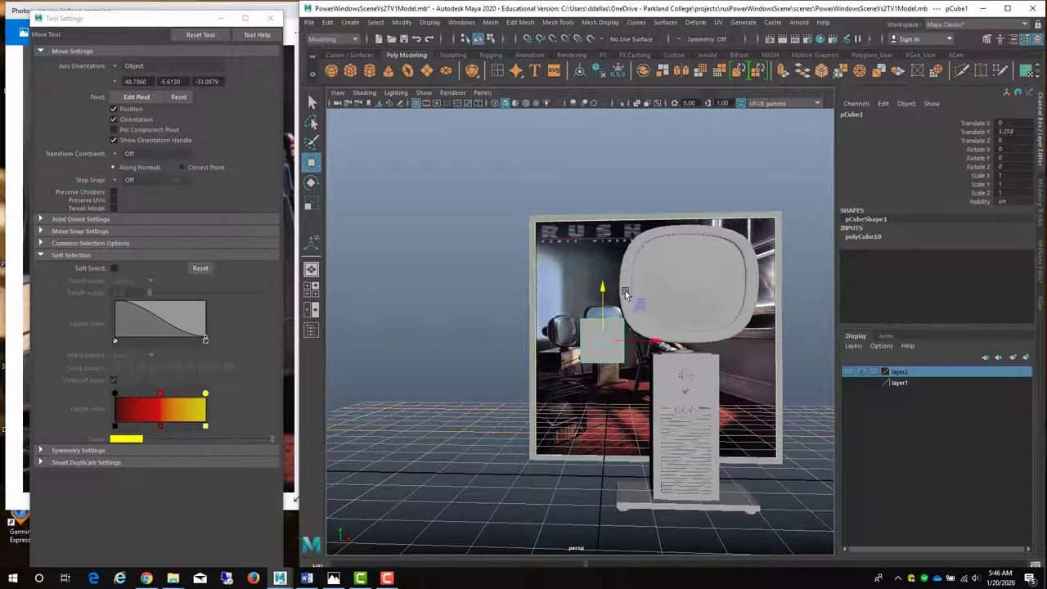
key("r")
left_click_drag(604, 347, 573, 340)
left_click(859, 116)
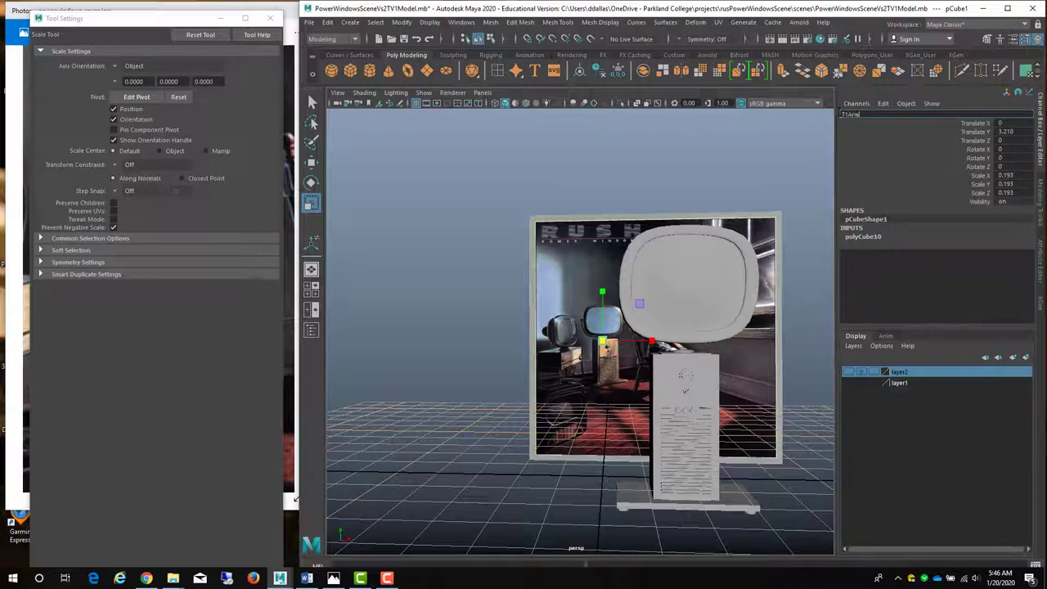
key("Return")
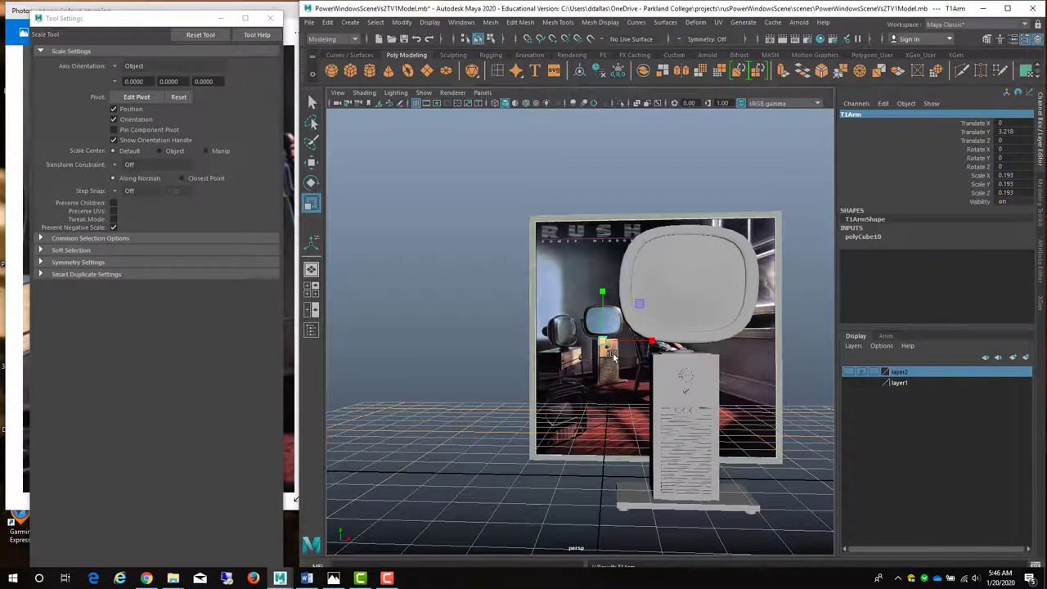
In the front view, place the arm cube below the reference television's screen at Translate X -0.654, Translate Y 3.15
key("space")
key("space")
scroll(562, 374, "up", 5)
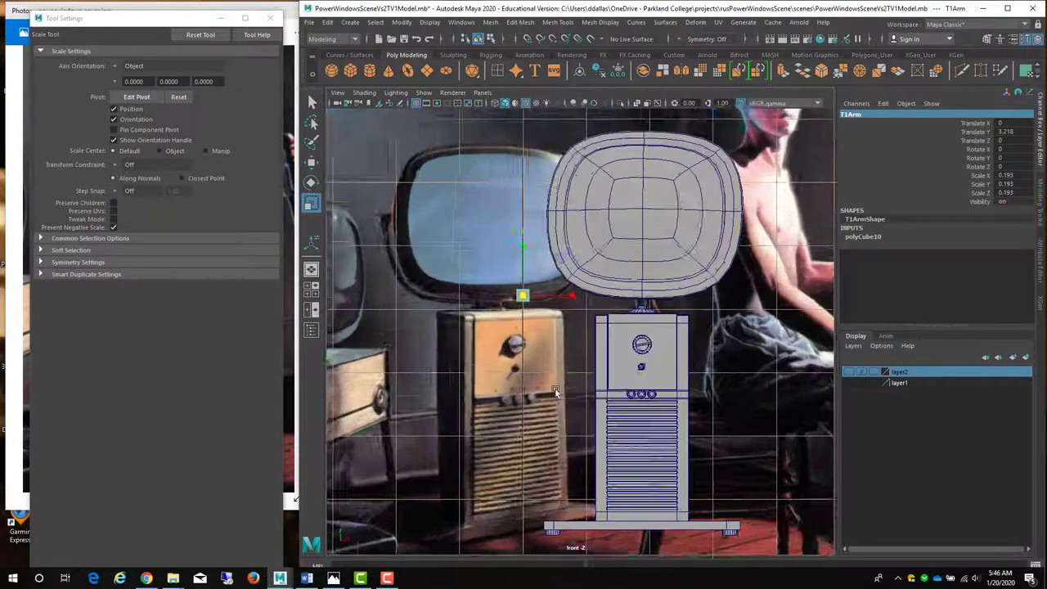
key("w")
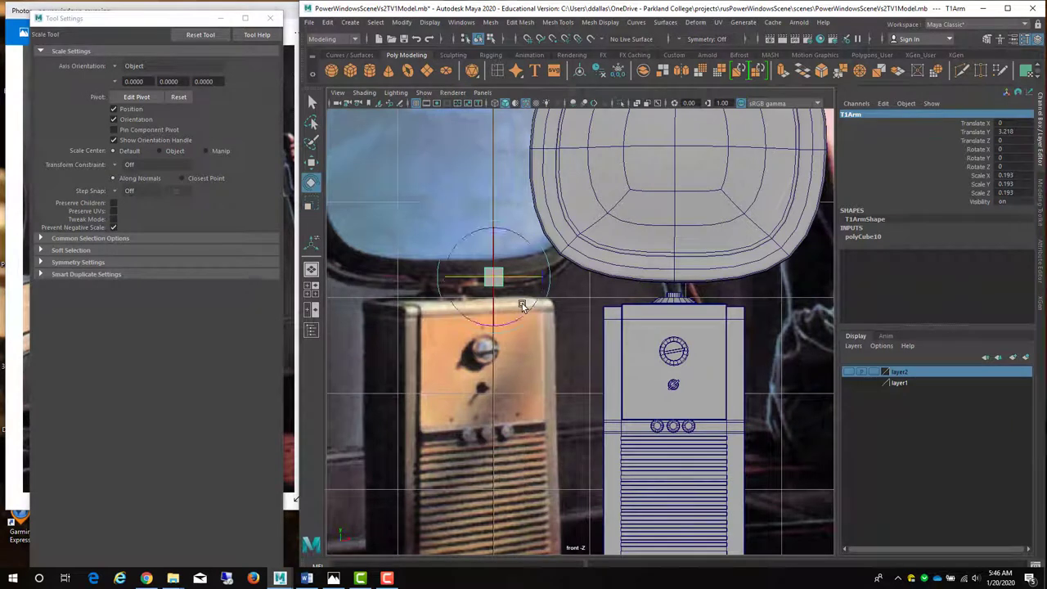
left_click_drag(547, 280, 485, 282)
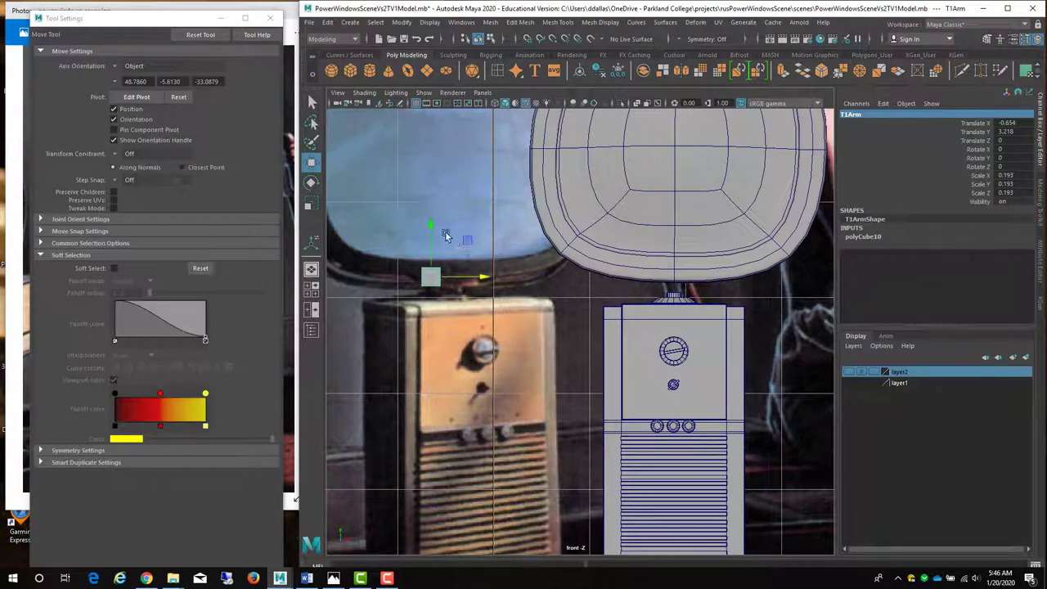
left_click_drag(430, 224, 432, 232)
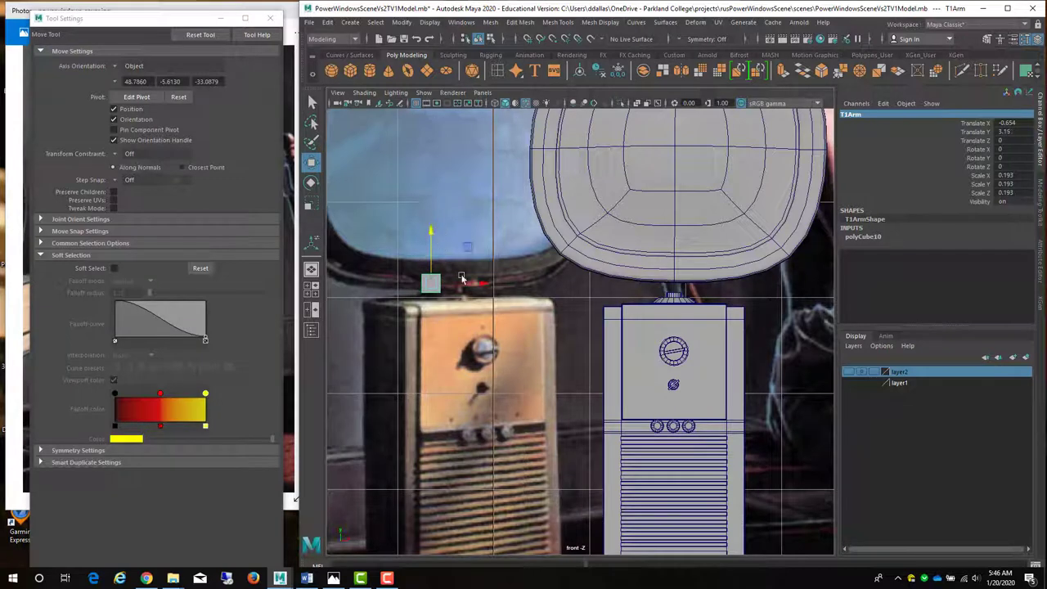
middle_click_drag(529, 301, 663, 327, "alt")
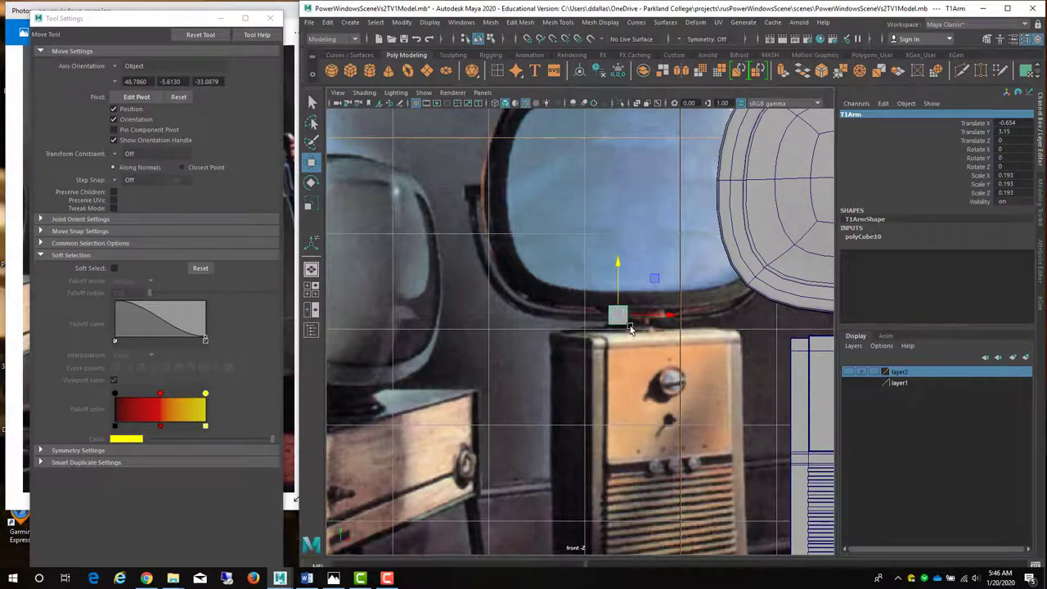
Extrude the cube face pointing away from the TV model by 0.483 in the front view and tilt it about -17 degrees
key("space")
key("space")
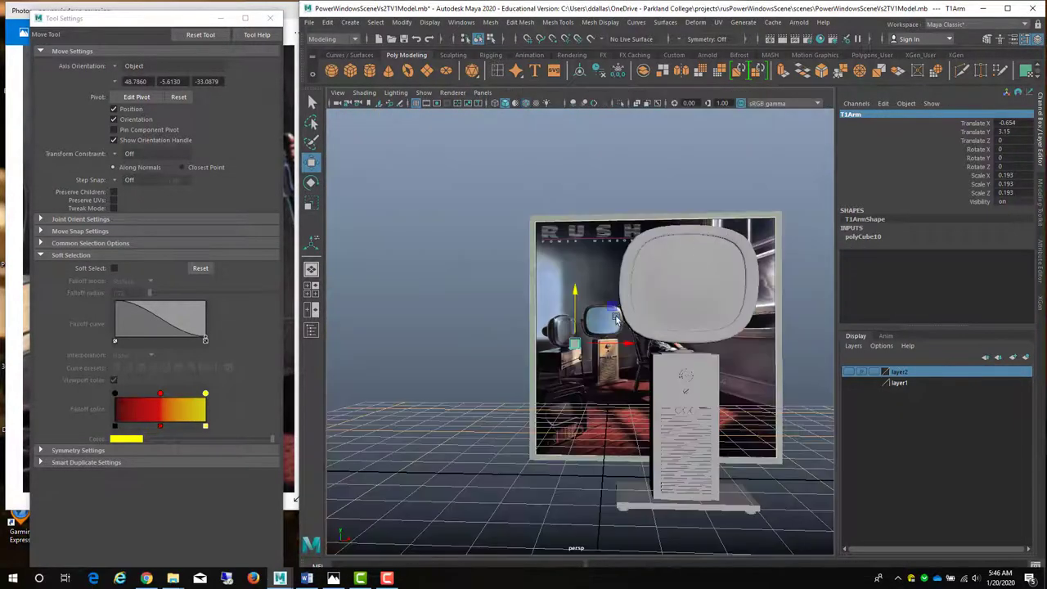
scroll(580, 379, "up", 5)
left_click_drag(596, 399, 535, 401, "alt")
right_click_drag(535, 401, 530, 395)
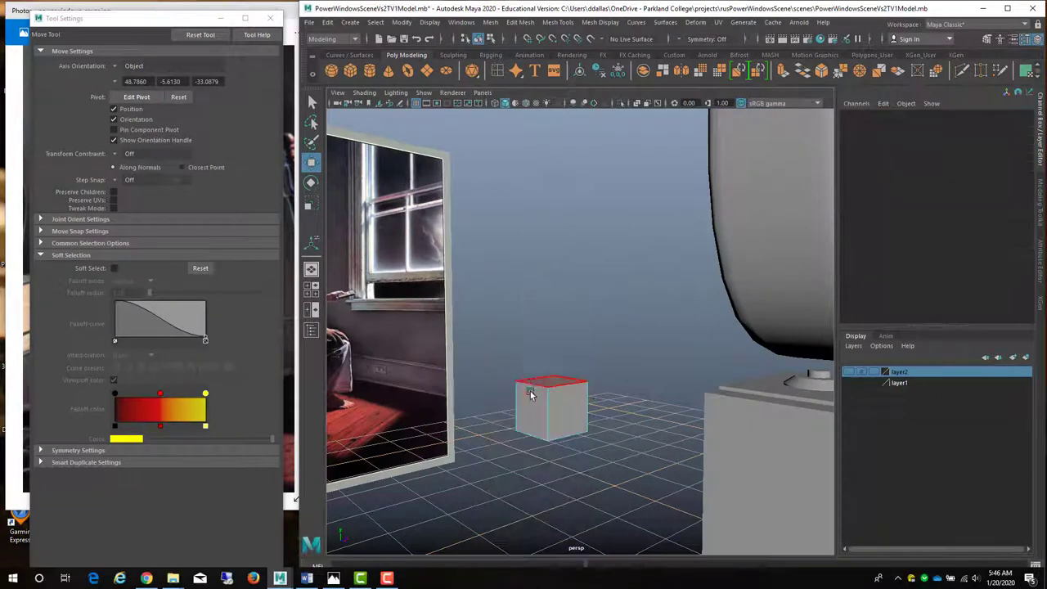
left_click(530, 395)
left_click_drag(530, 395, 592, 407, "alt")
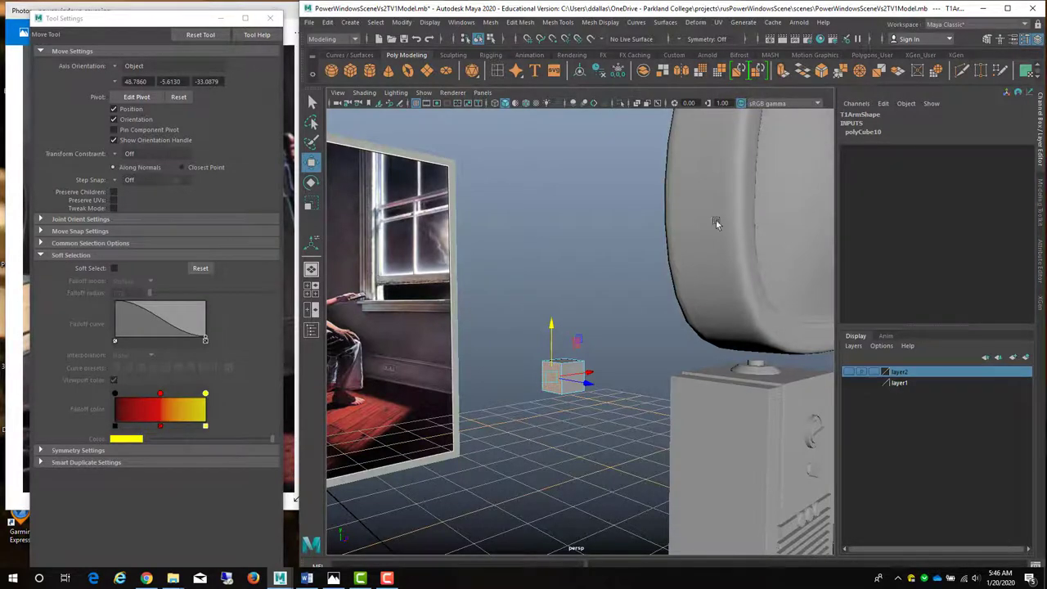
key("ctrl+e")
key("space")
key("space")
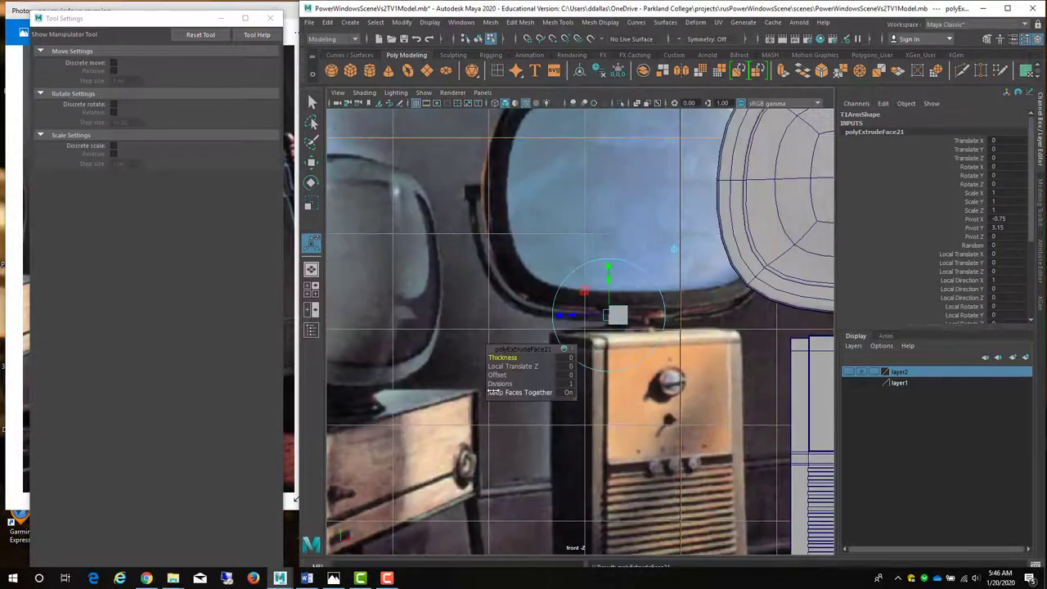
left_click_drag(577, 319, 529, 319)
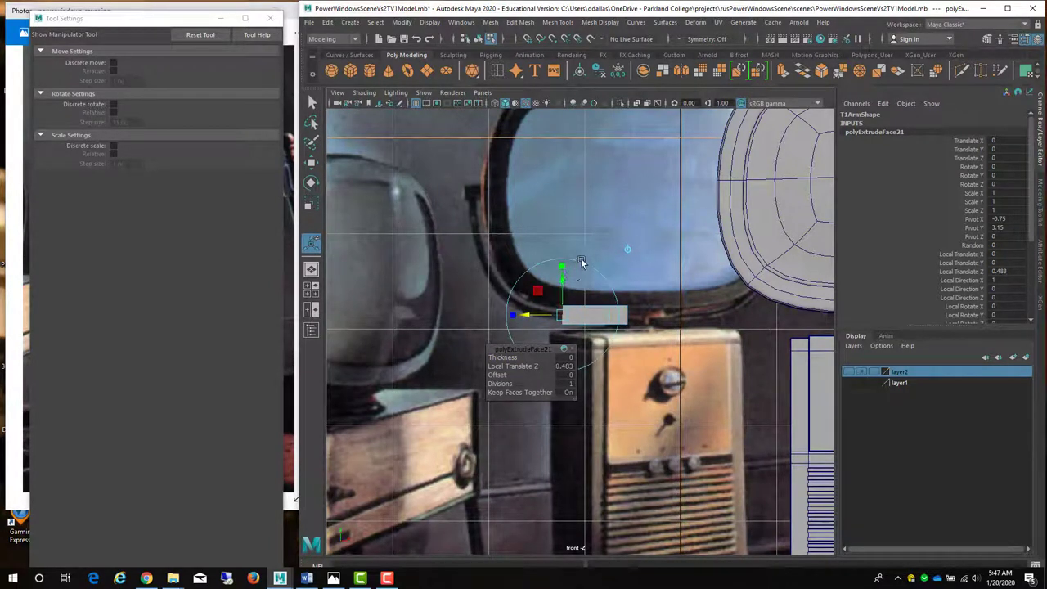
left_click_drag(582, 262, 596, 275)
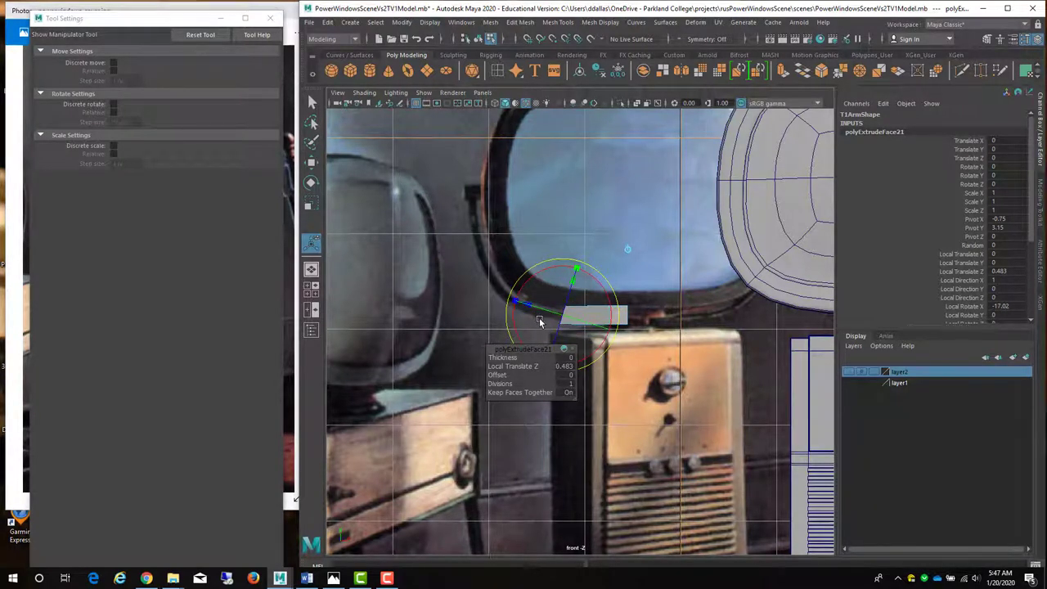
Extrude two more segments from the arm's end face, angling each upward along the reference television's curved bracket
key("ctrl+e")
left_click_drag(540, 319, 527, 266)
key("ctrl+e")
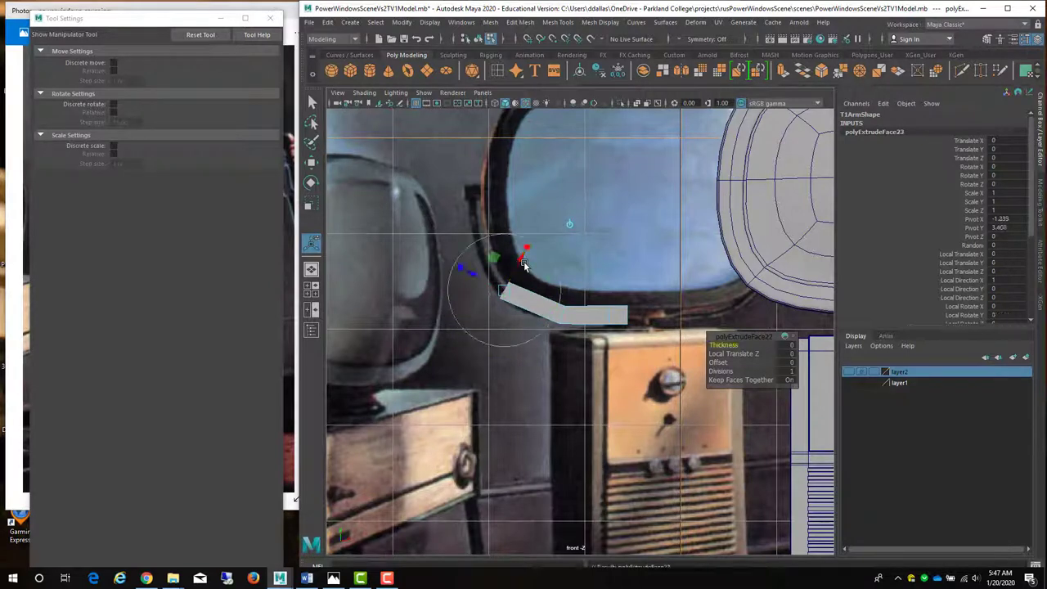
left_click_drag(476, 274, 443, 258)
left_click_drag(504, 247, 528, 256)
Extrude the arm's end upward by 0.378, rotated about 25.2 degrees, and add another segment of 0.229 along the reference bracket
key("ctrl+e")
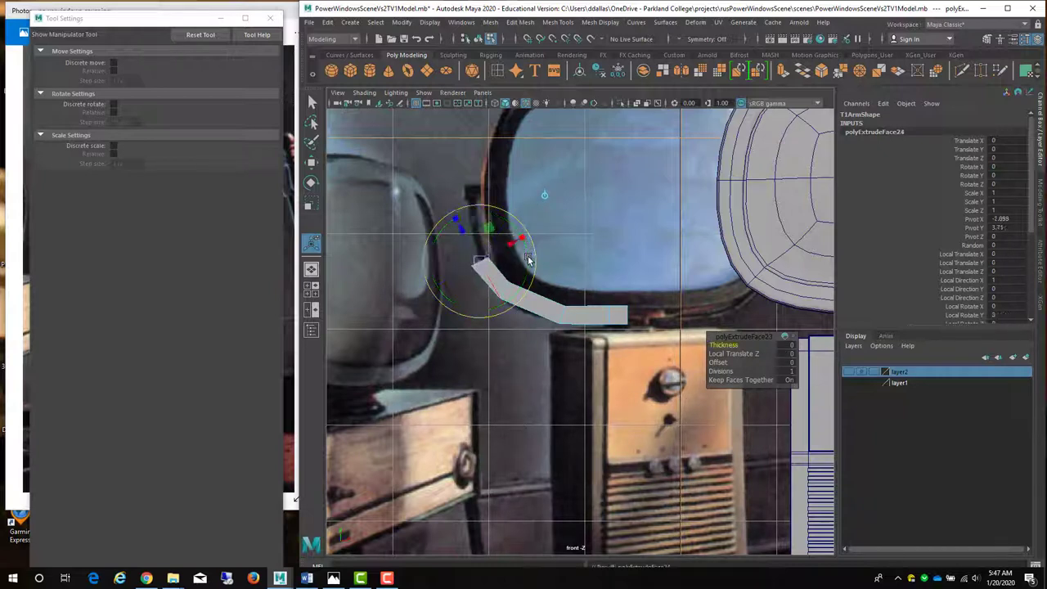
left_click_drag(466, 231, 520, 224)
left_click(524, 202)
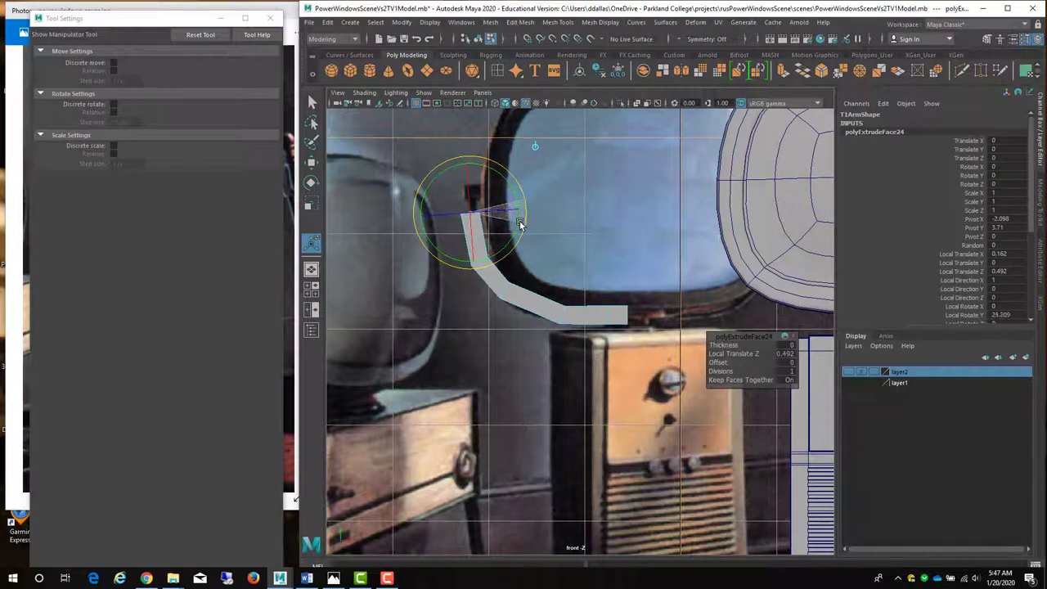
left_click(519, 220)
left_click_drag(470, 181, 470, 193)
key("ctrl+e")
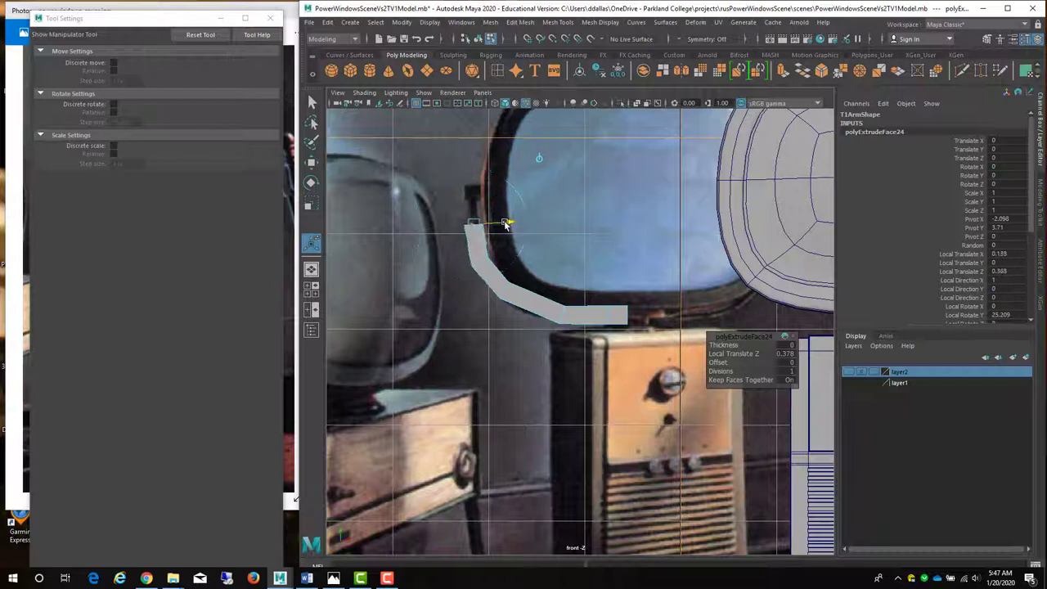
left_click_drag(472, 197, 476, 172)
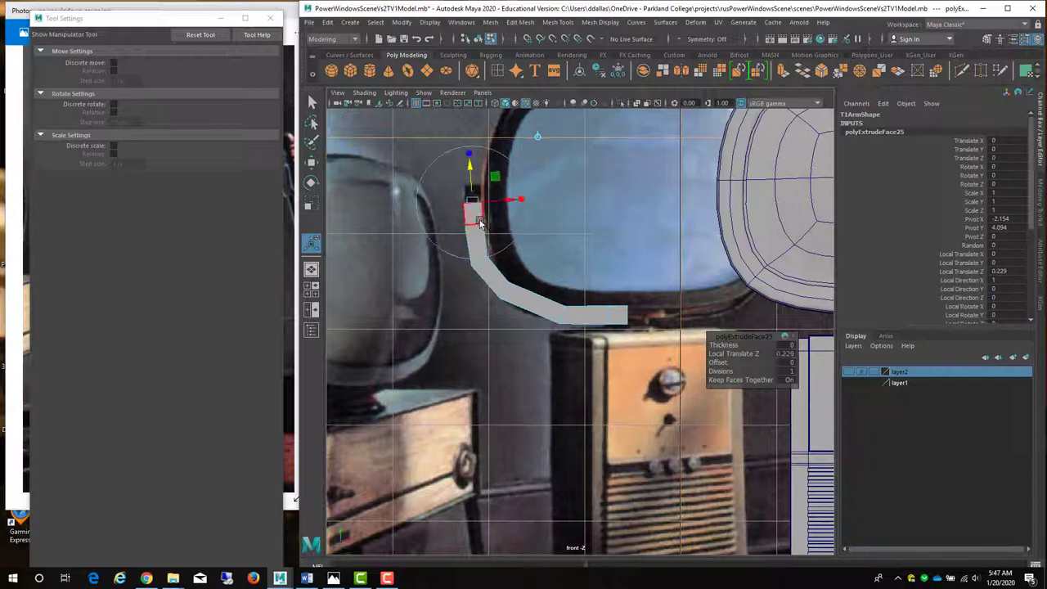
Preview the curved arm with smoothing and return it to the unsmoothed display
key("q")
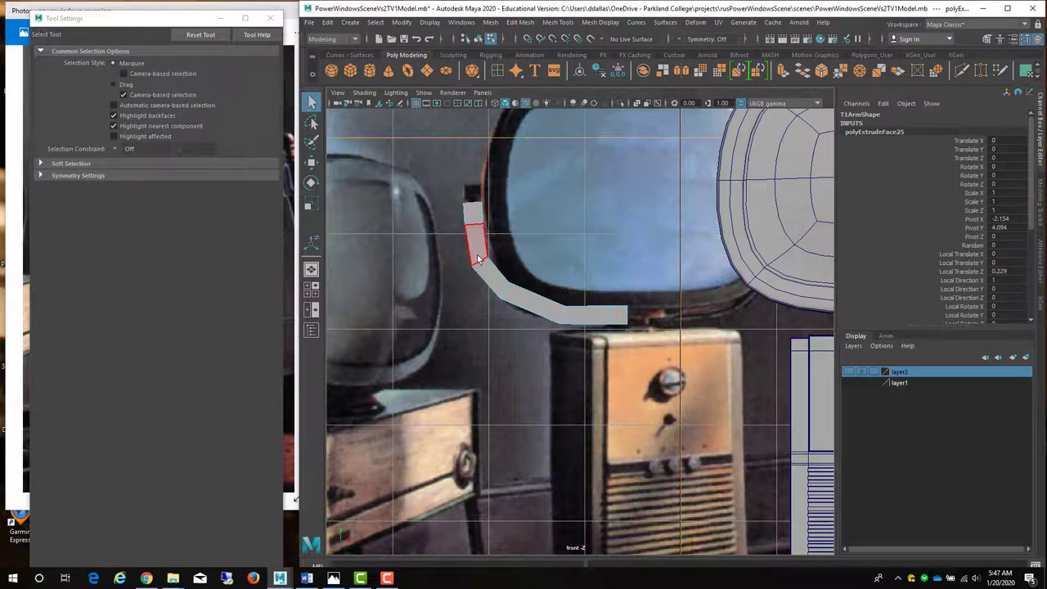
left_click(478, 255)
key("3")
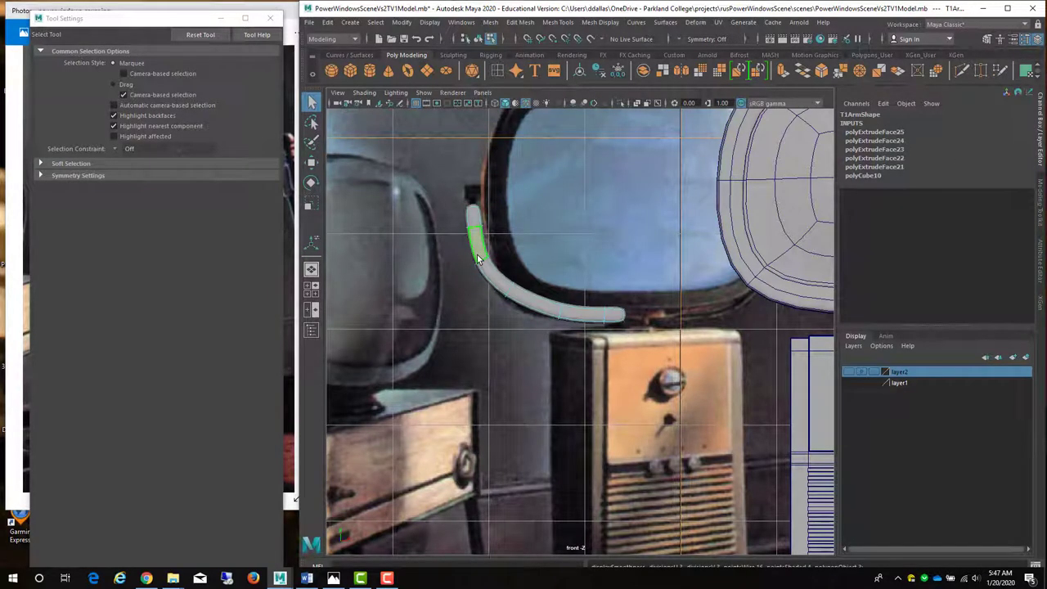
key("1")
In the perspective view, extrude the arm's top end face upward to add a short segment
key("space")
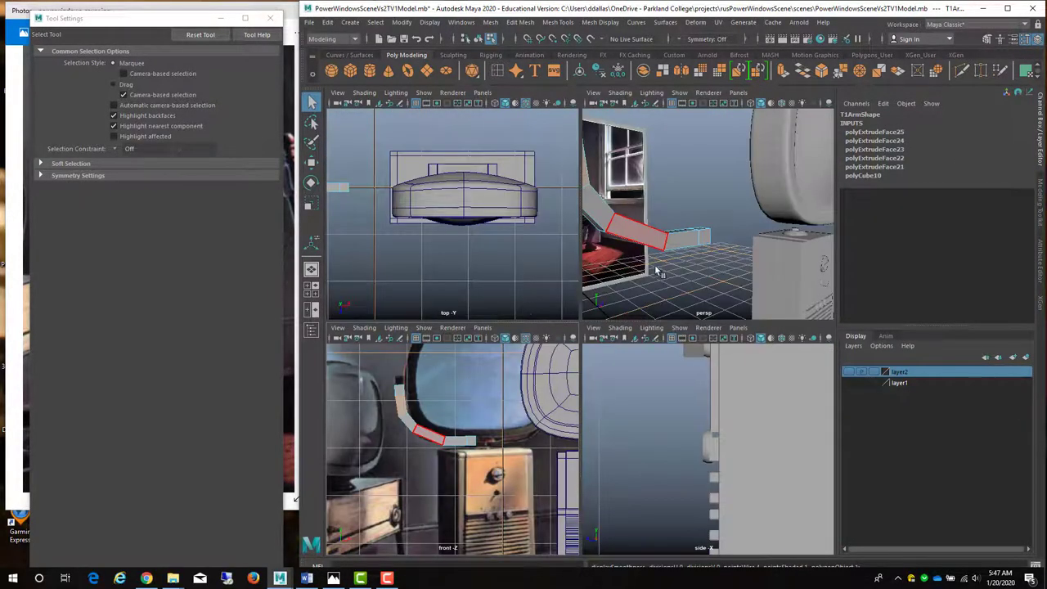
key("space")
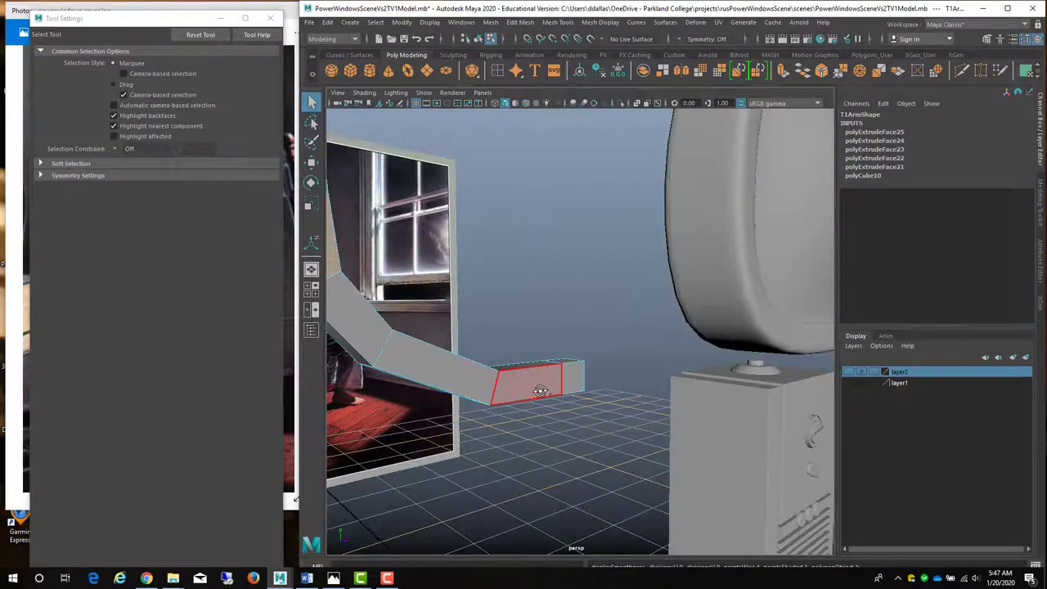
left_click_drag(541, 390, 542, 325, "alt")
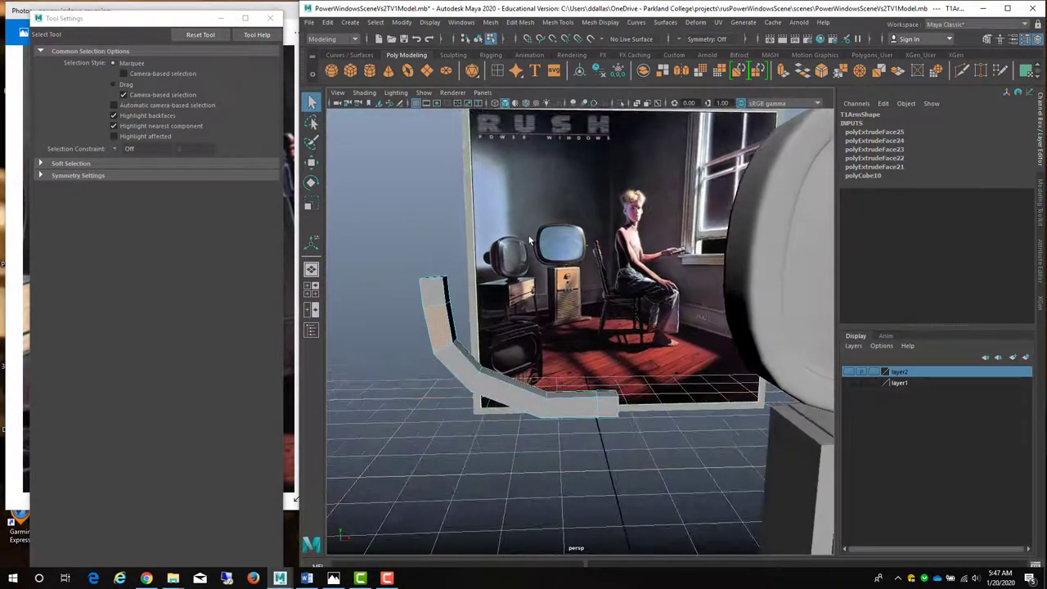
left_click_drag(392, 304, 475, 322, "alt")
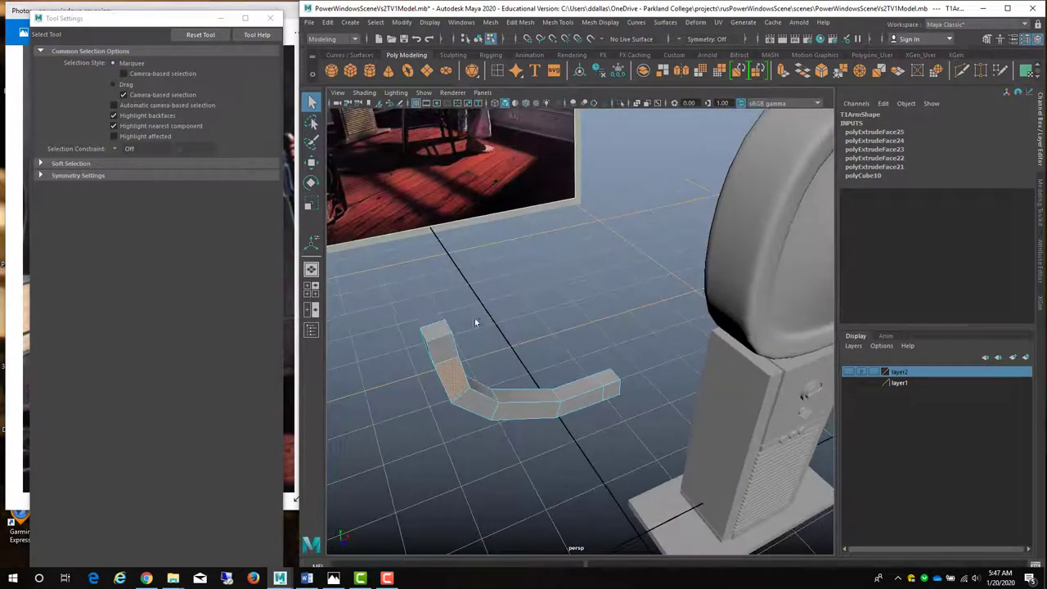
left_click(437, 331)
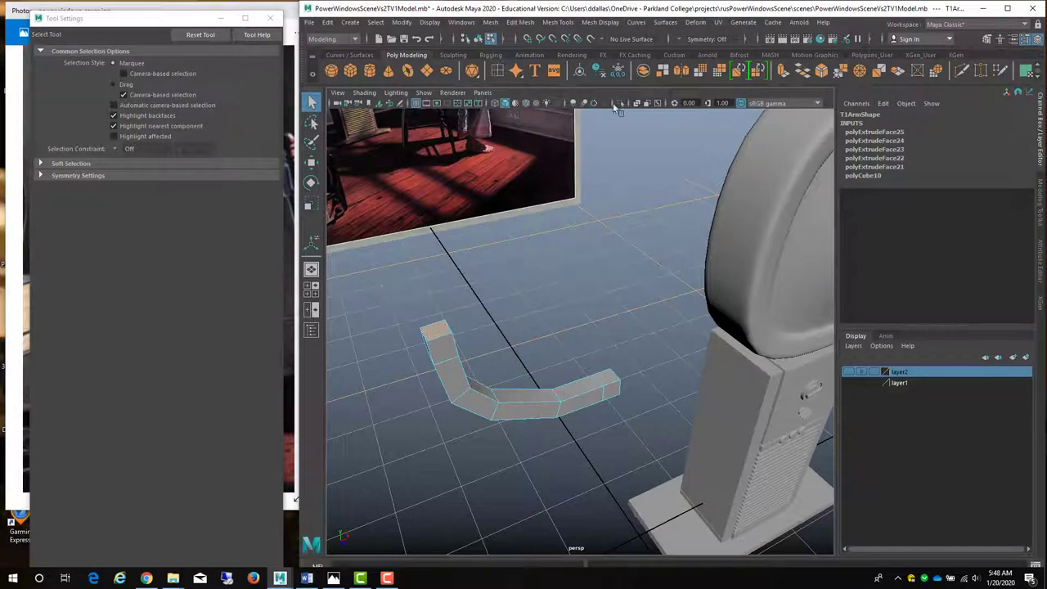
left_click(781, 72)
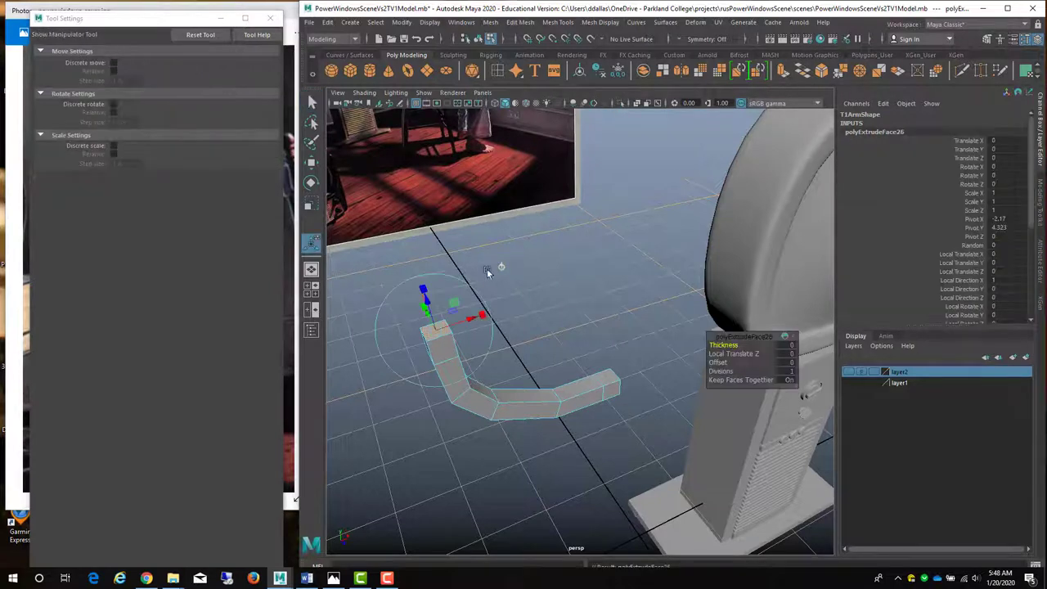
left_click_drag(428, 302, 425, 276)
left_click(508, 306)
Select the side faces of the arm's top segment and extrude them outward to form a wider cap
left_click(435, 330)
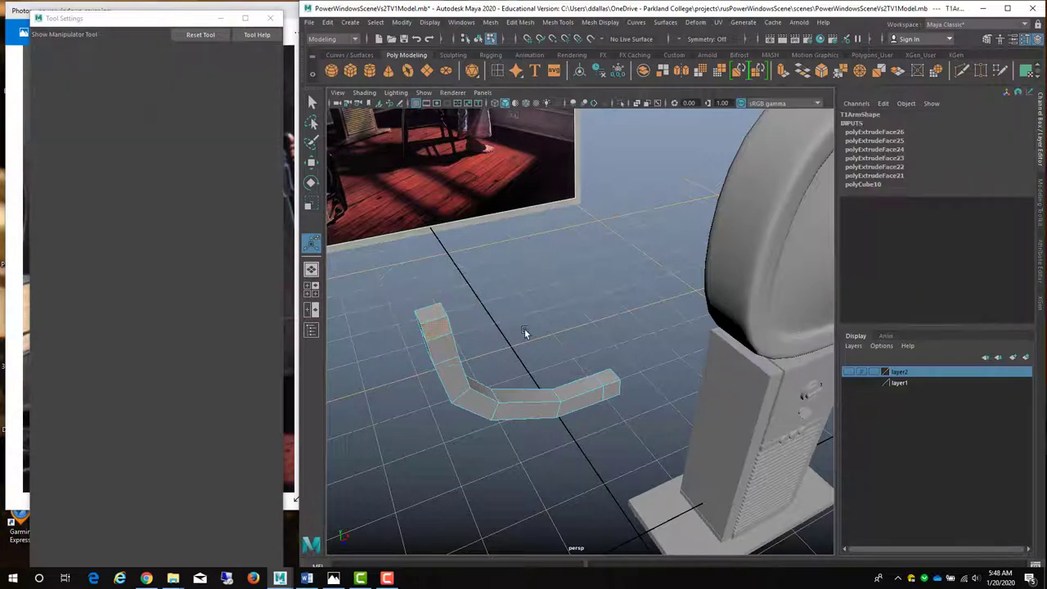
left_click_drag(524, 328, 514, 239, "alt")
left_click(498, 232)
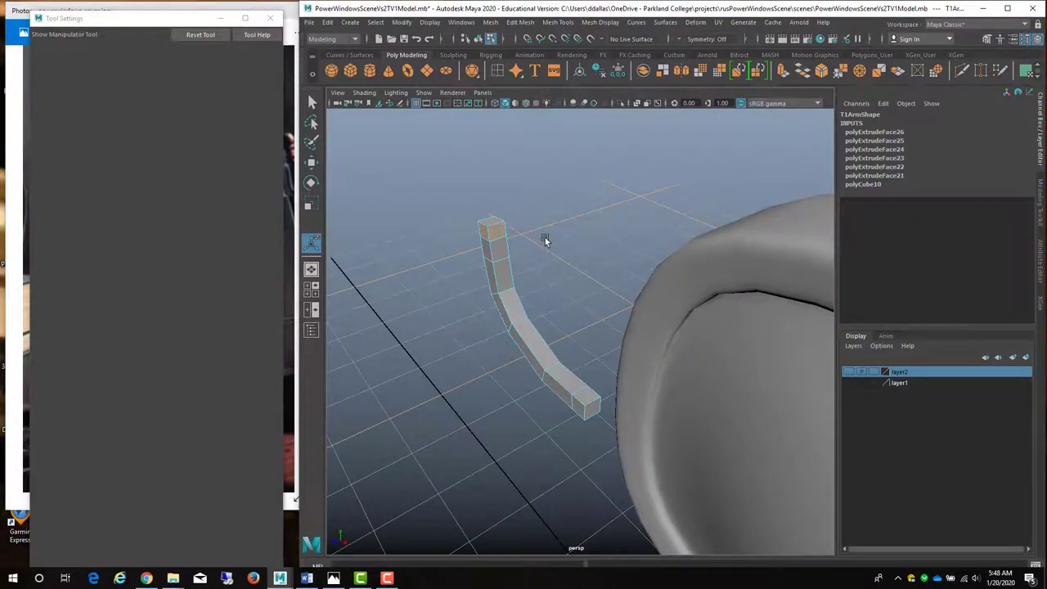
key("ctrl+e")
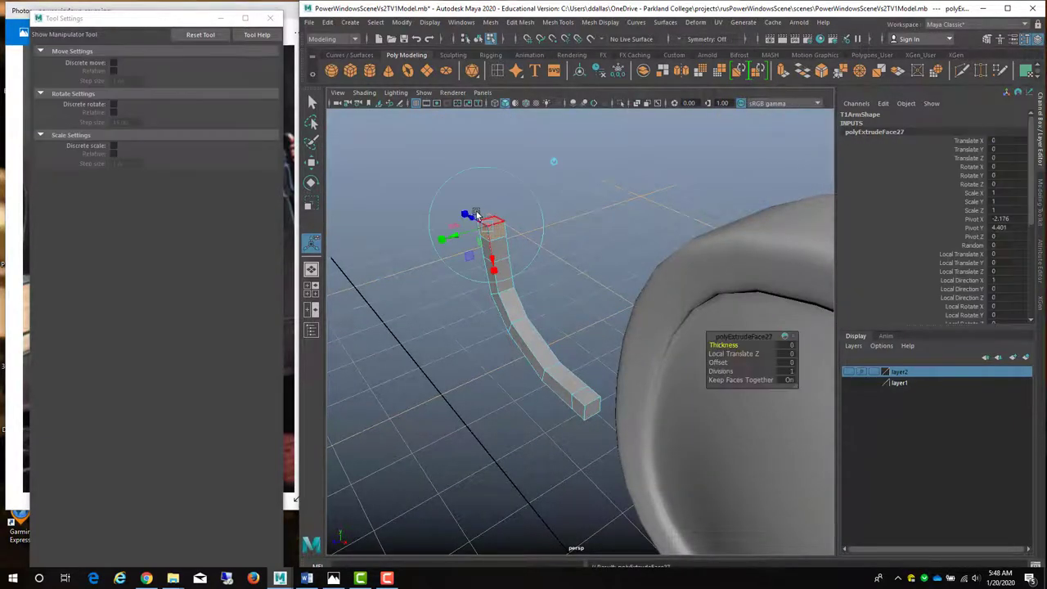
left_click_drag(467, 217, 465, 216)
left_click(580, 205)
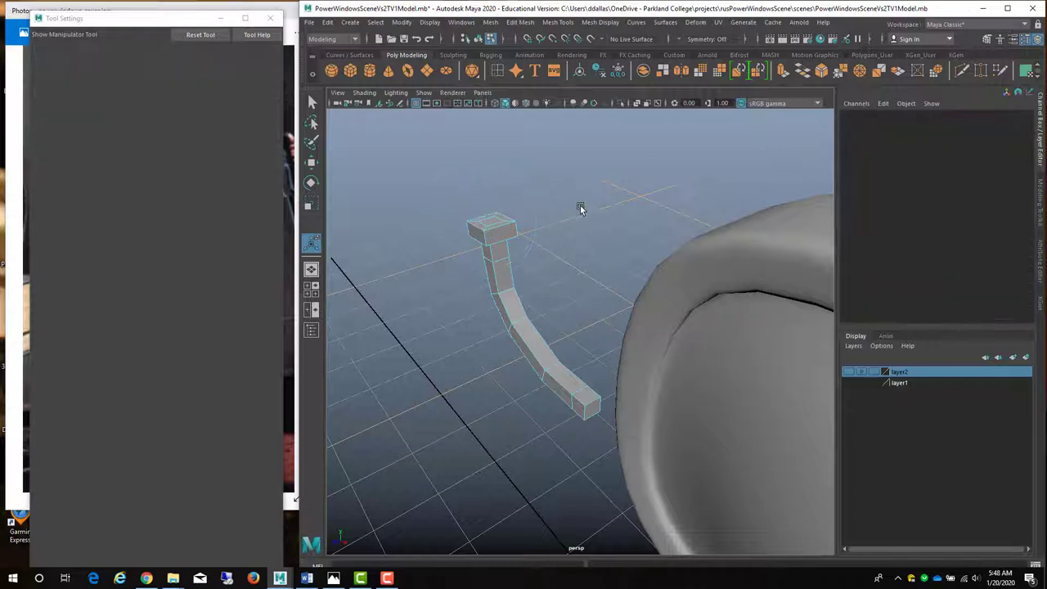
Inspect the capped arm from the front beside the television and return it to the unsmoothed display
left_click(493, 222)
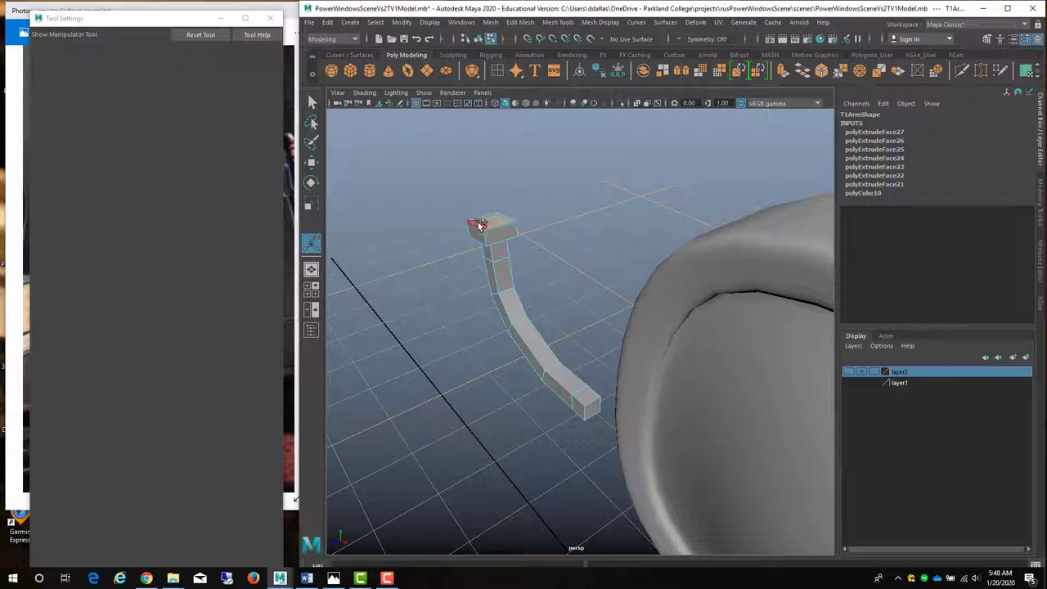
key("w")
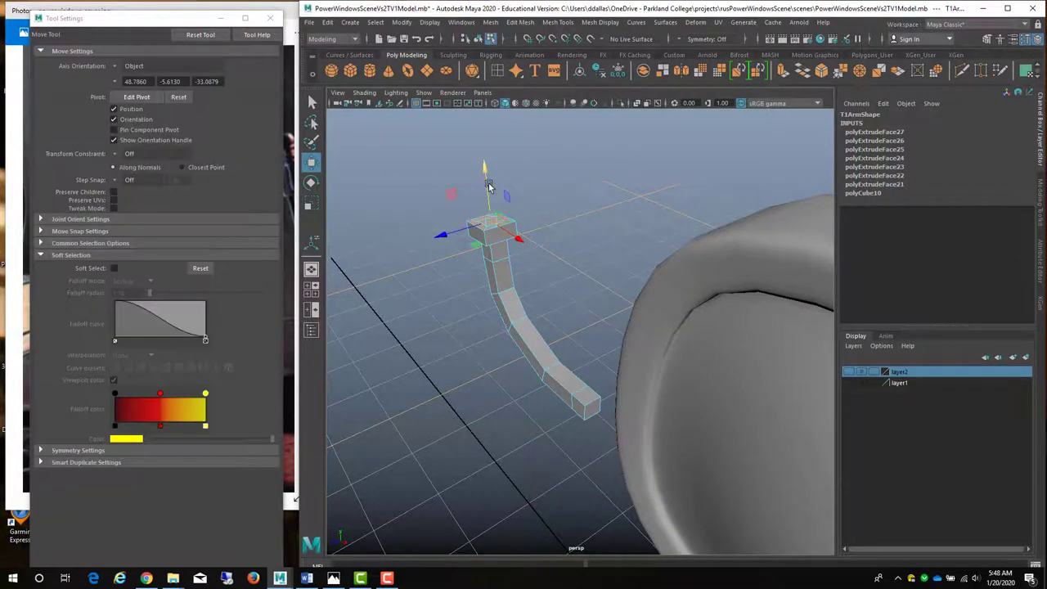
scroll(523, 249, "down", 4)
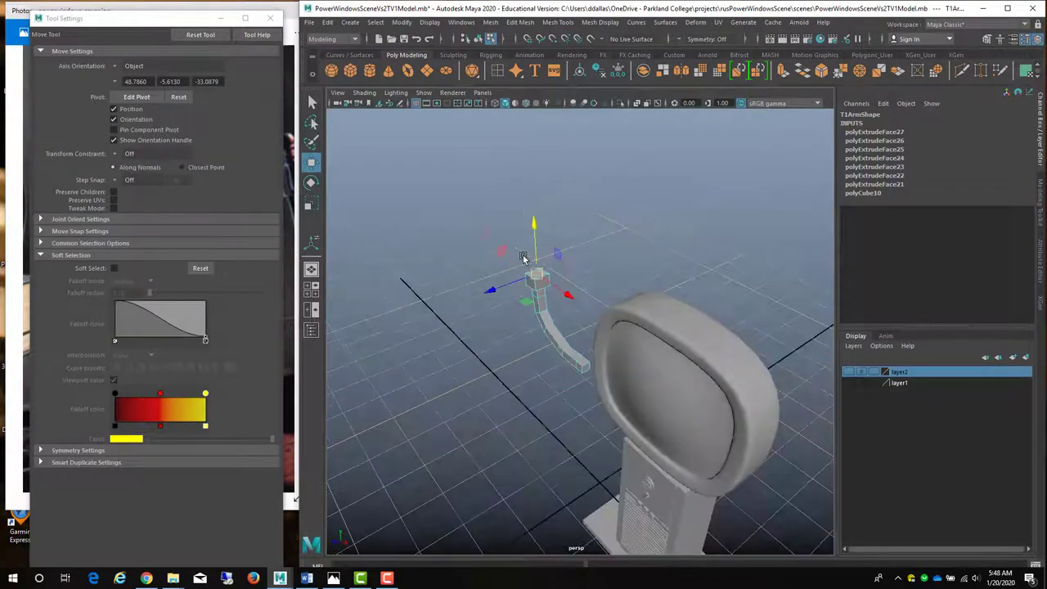
left_click_drag(563, 306, 635, 275, "alt")
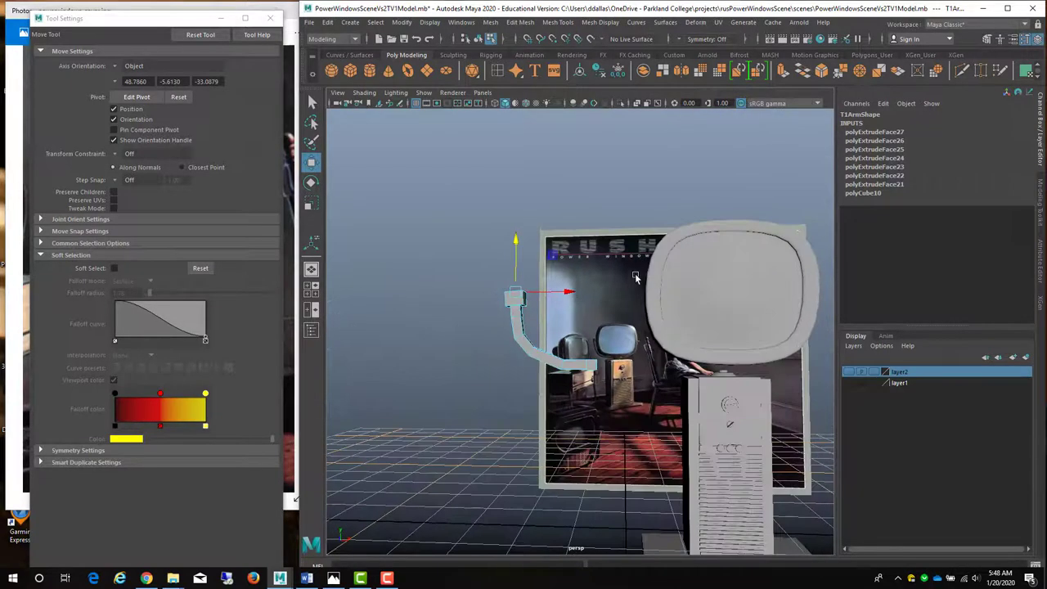
left_click(584, 370)
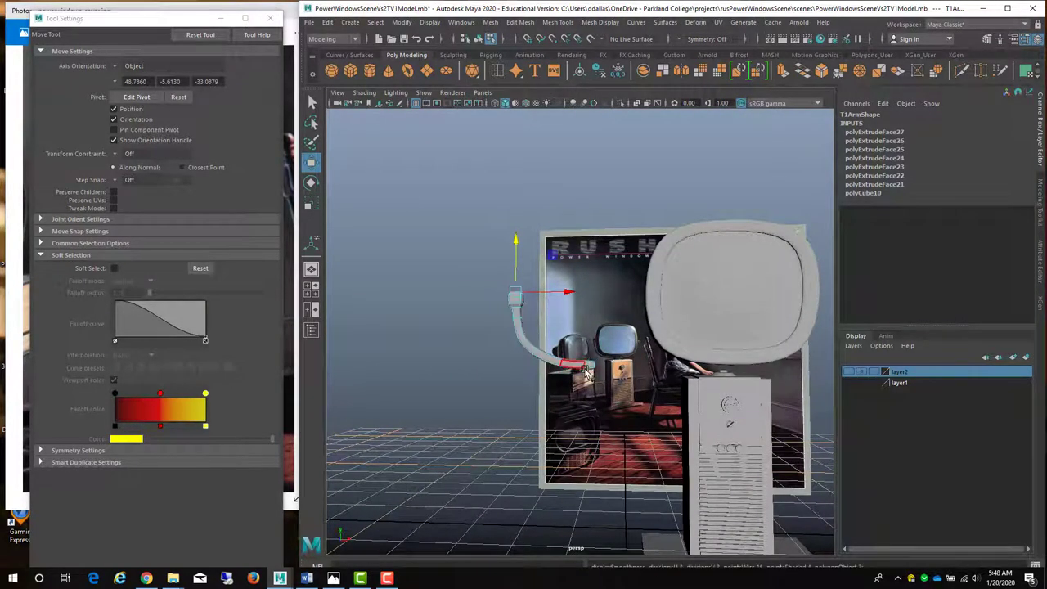
key("1")
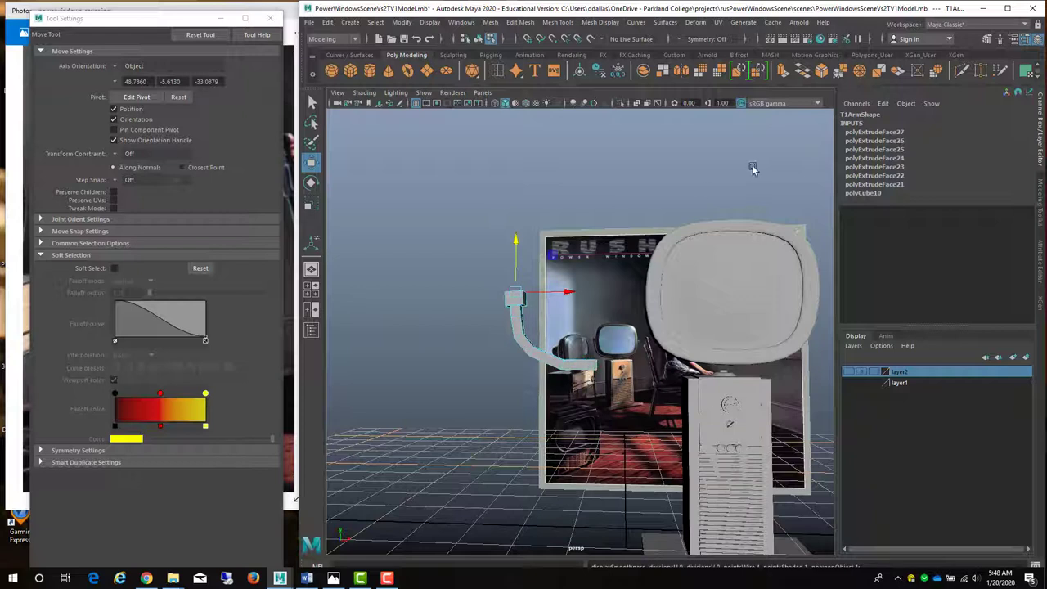
Insert three edge loops running lengthwise along the arm near its corner edges, using the smoothed preview
left_click(521, 23)
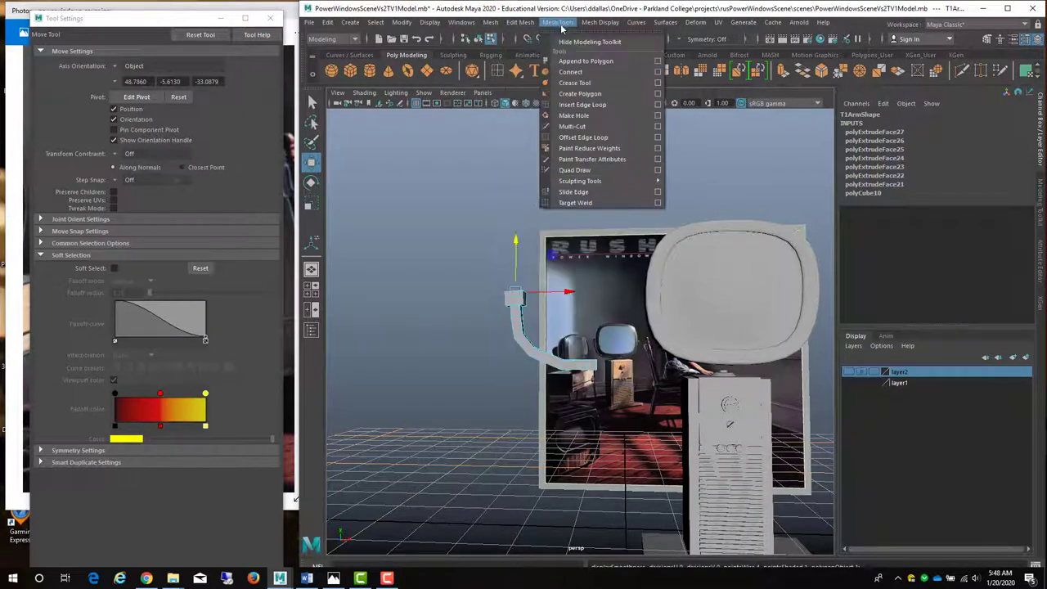
left_click(573, 105)
scroll(533, 356, "up", 5)
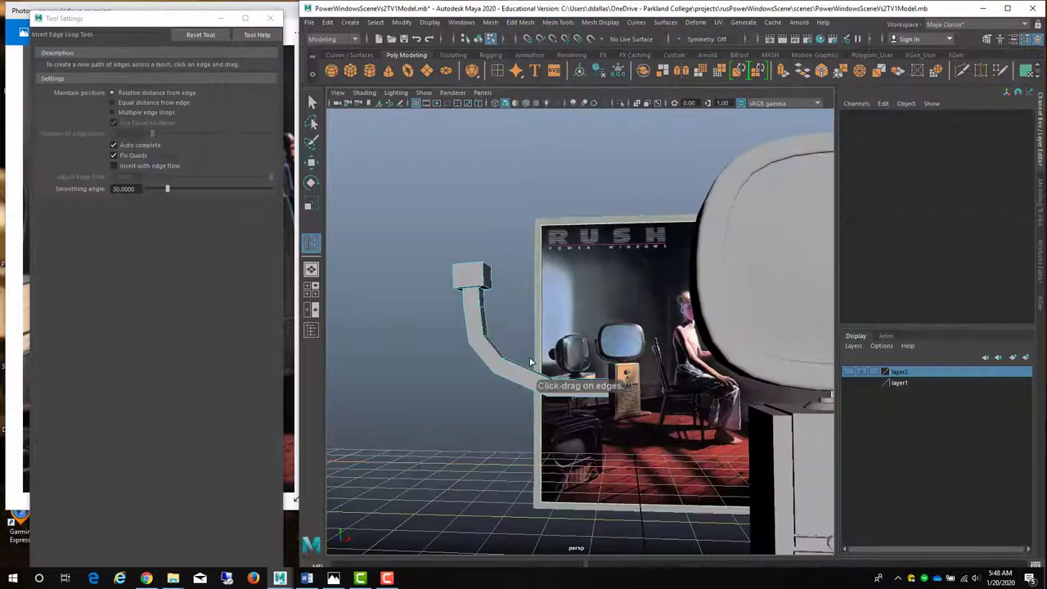
left_click_drag(491, 337, 543, 323, "alt")
key("3")
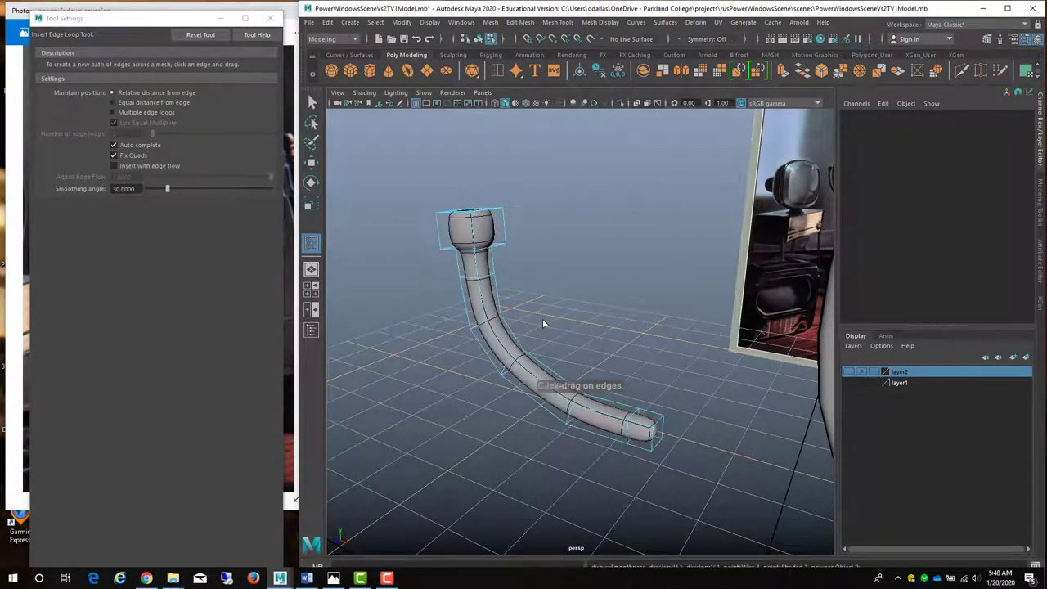
left_click_drag(656, 427, 656, 426)
left_click(655, 428)
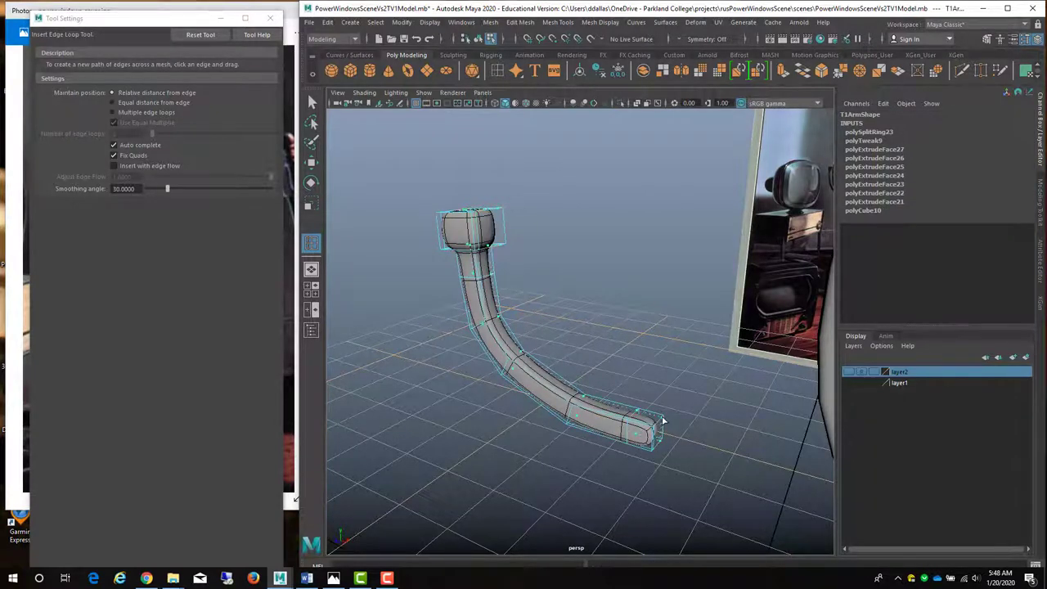
left_click(661, 431)
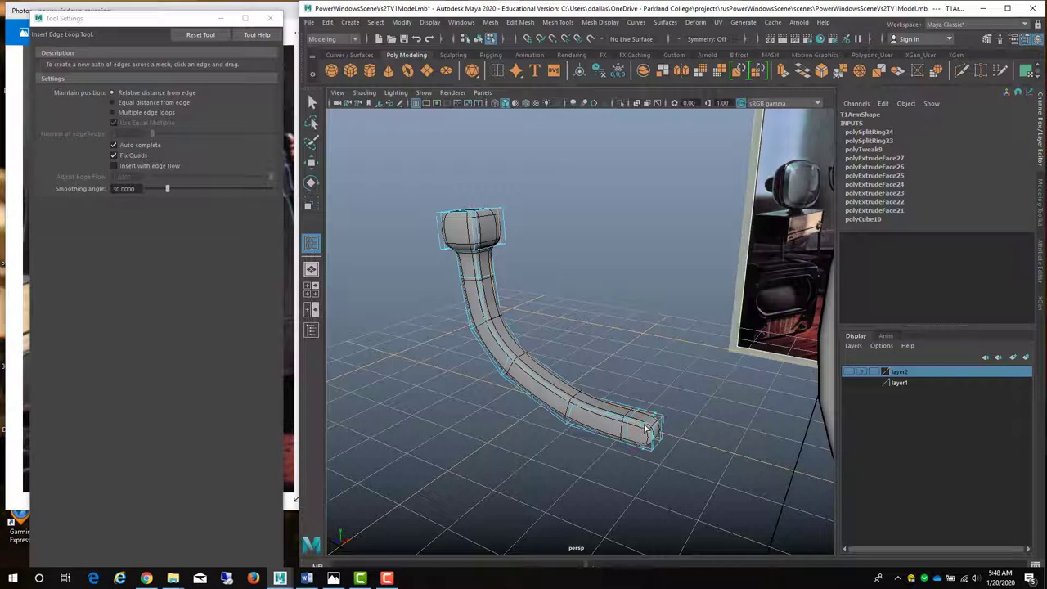
left_click(649, 427)
Insert three more edge loops close to the remaining corner edges of the arm and its cap
middle_click_drag(570, 343, 652, 425, "alt")
left_click_drag(556, 343, 596, 358, "alt")
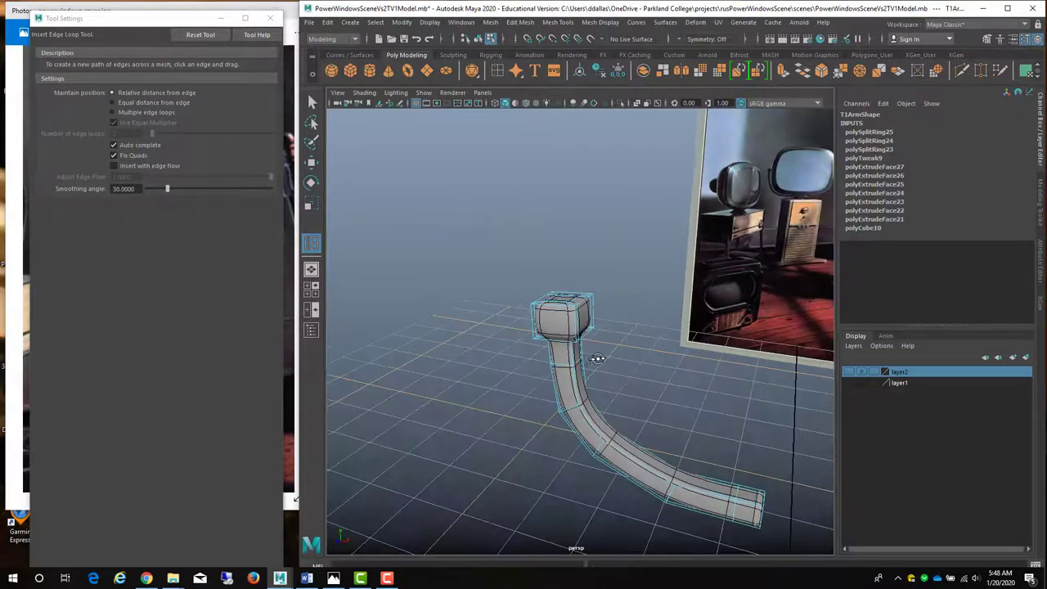
right_click_drag(597, 358, 853, 381, "alt")
left_click_drag(852, 381, 604, 304, "alt")
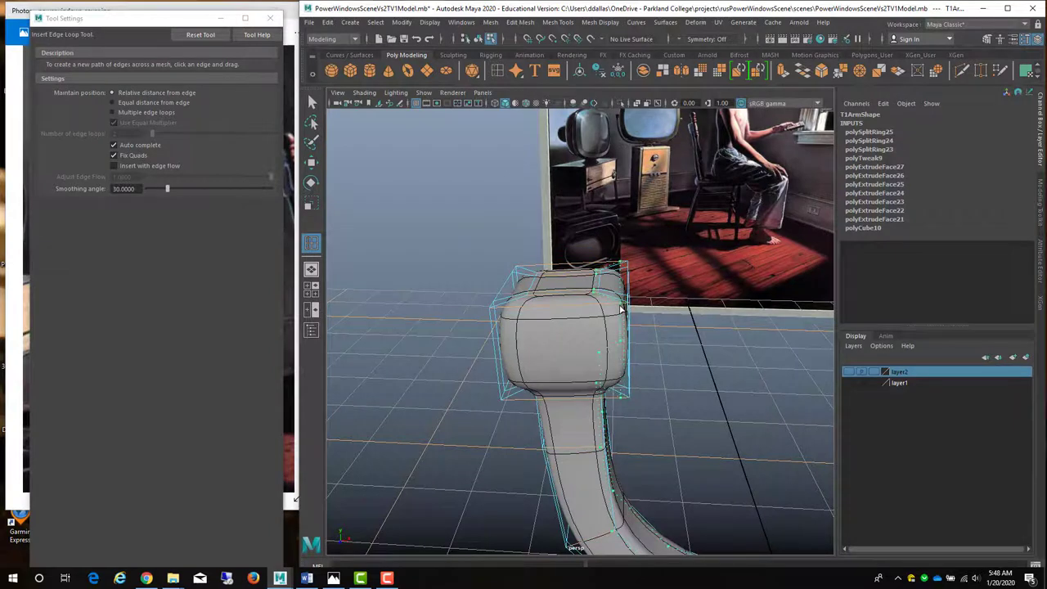
left_click(620, 309)
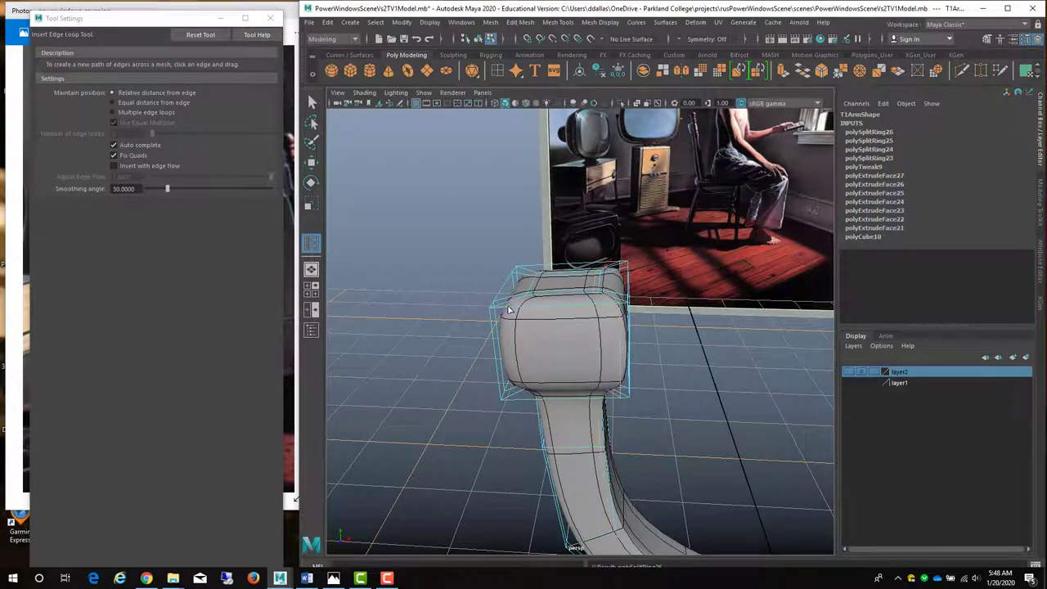
left_click(493, 311)
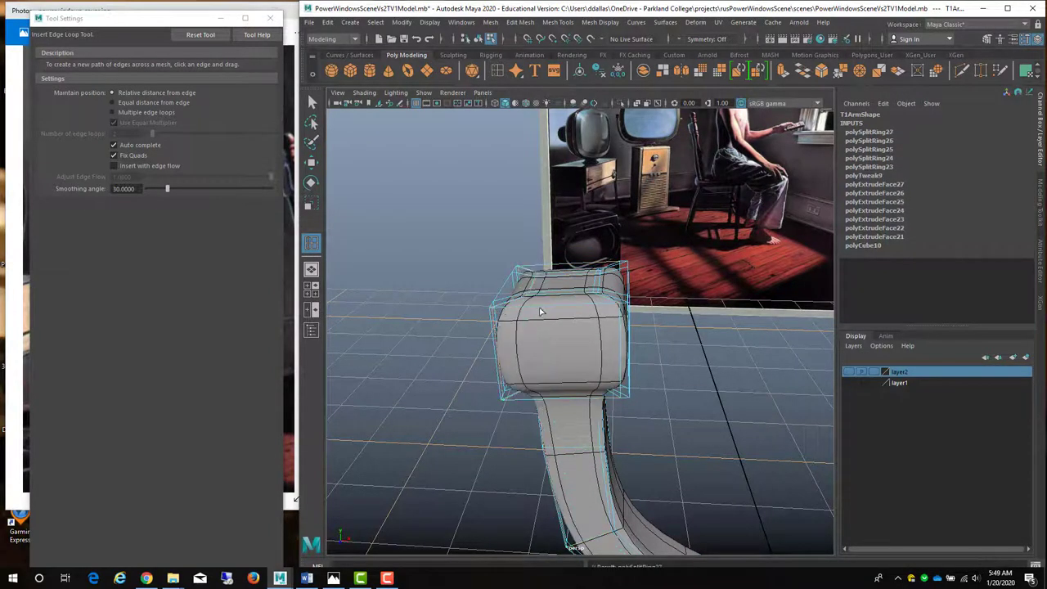
left_click(494, 297)
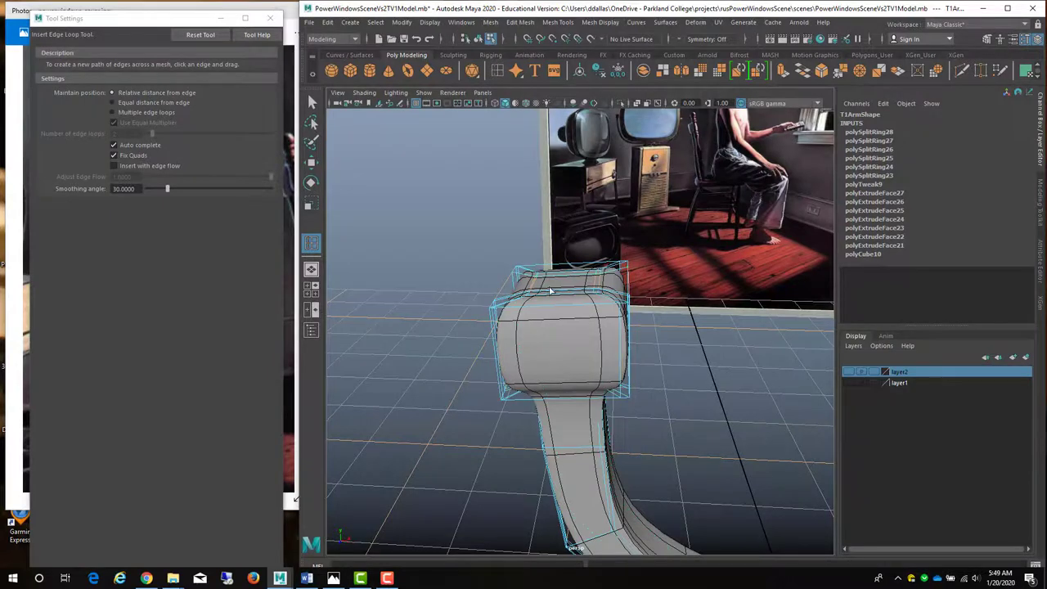
Insert edge loops around the cap close to its upper and lower edges to sharpen them
left_click_drag(550, 290, 631, 294, "alt")
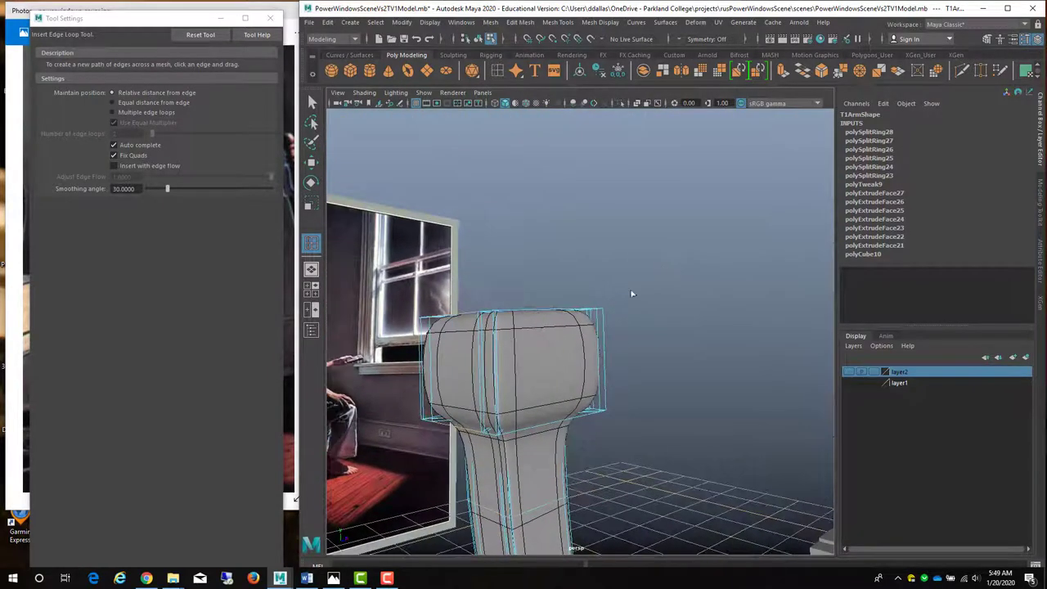
left_click(495, 320)
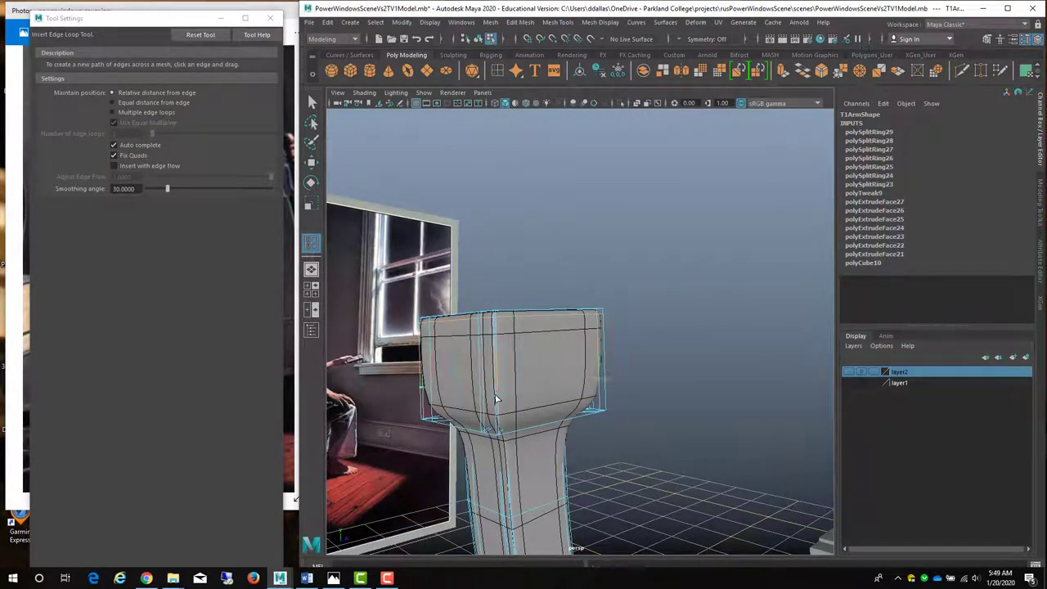
left_click_drag(496, 399, 498, 432)
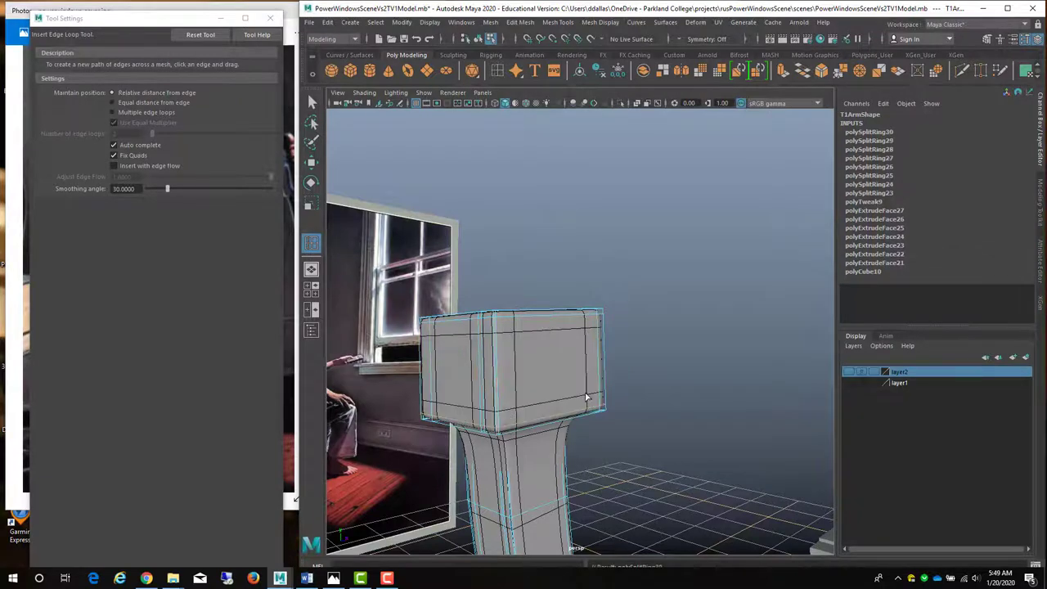
Insert an edge loop on the cap's underside next to where it joins the arm
left_click_drag(586, 398, 553, 372, "alt")
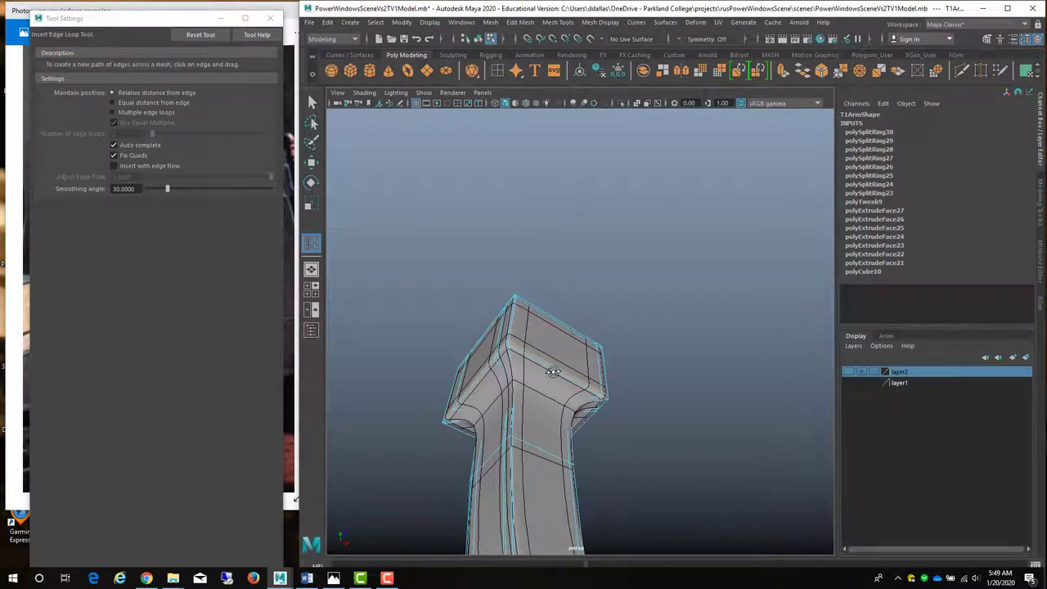
key("1")
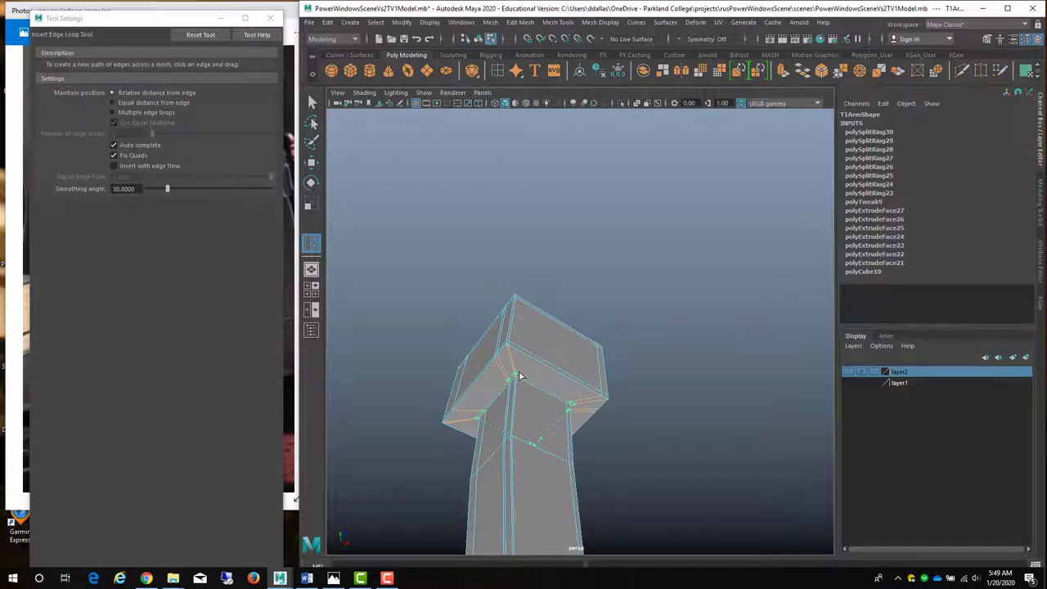
left_click(519, 375)
key("2")
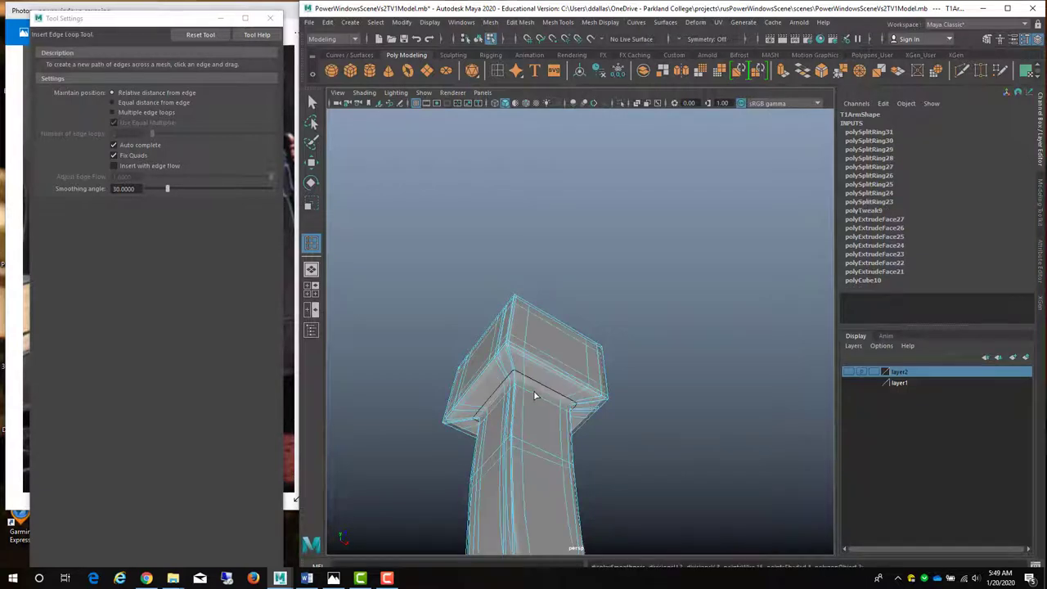
Check the arm from several sides, comparing its unsmoothed display with the smoothed cage preview
left_click_drag(553, 401, 580, 439, "alt")
scroll(588, 412, "down", 3)
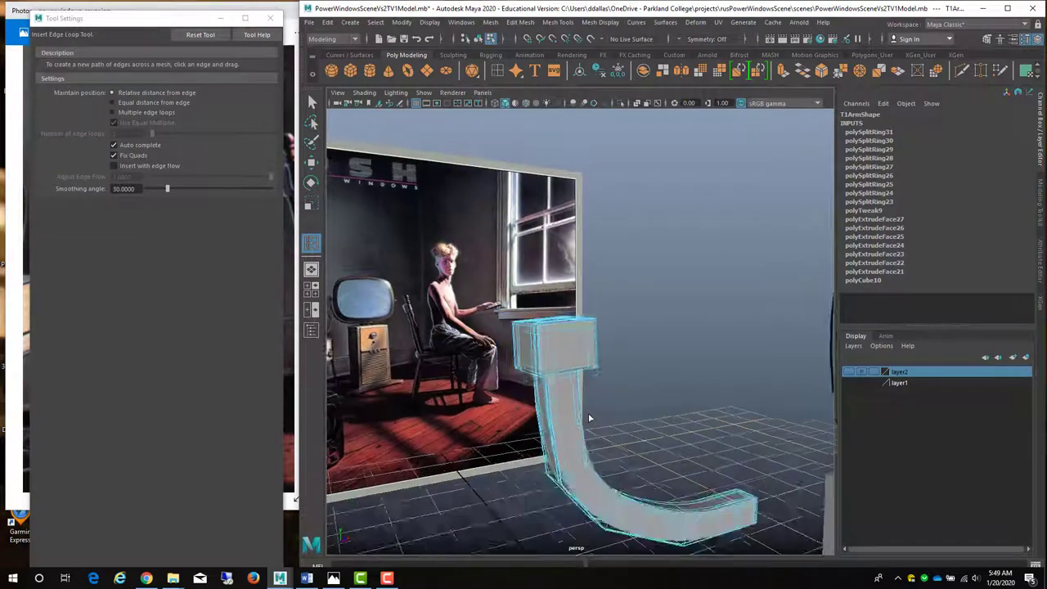
left_click_drag(566, 342, 562, 374, "alt")
key("1")
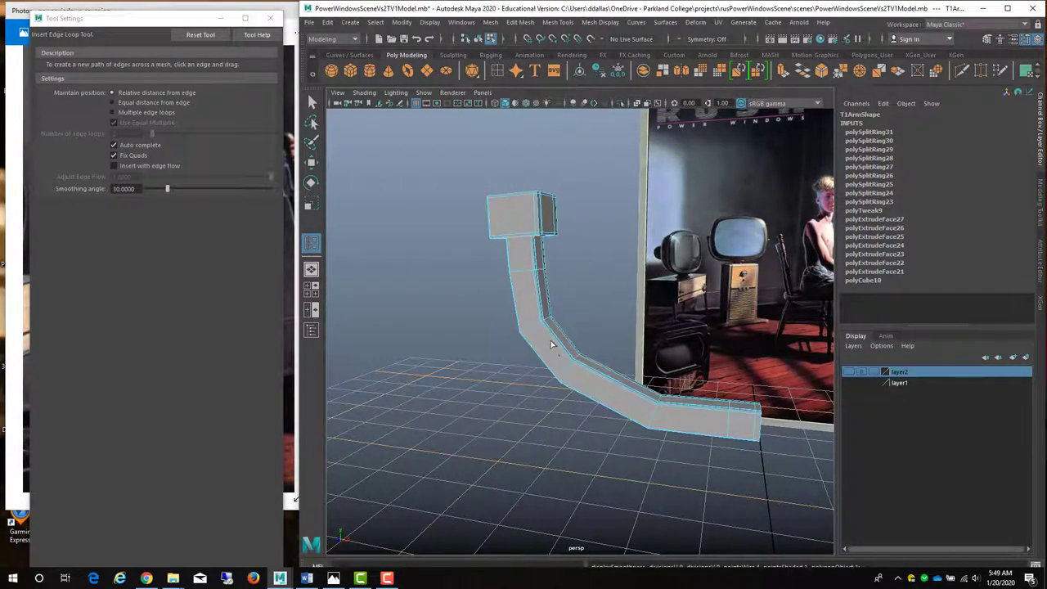
key("2")
left_click(616, 308)
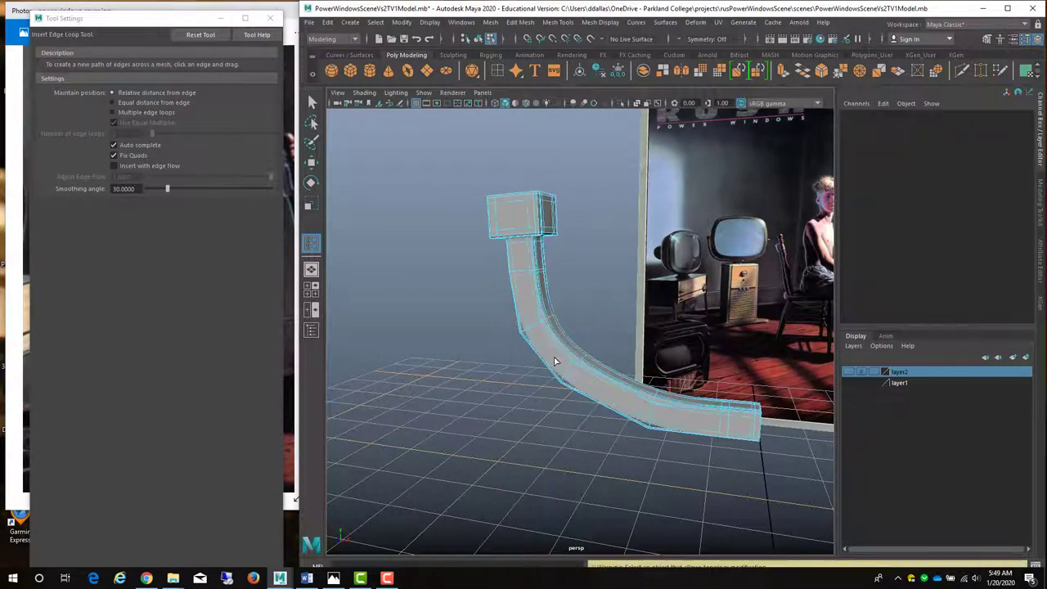
Select the whole arm as an object and move it along X to 1.75, beside the television set
key("q")
right_click_drag(553, 354, 603, 261)
left_click(603, 261)
left_click(547, 335)
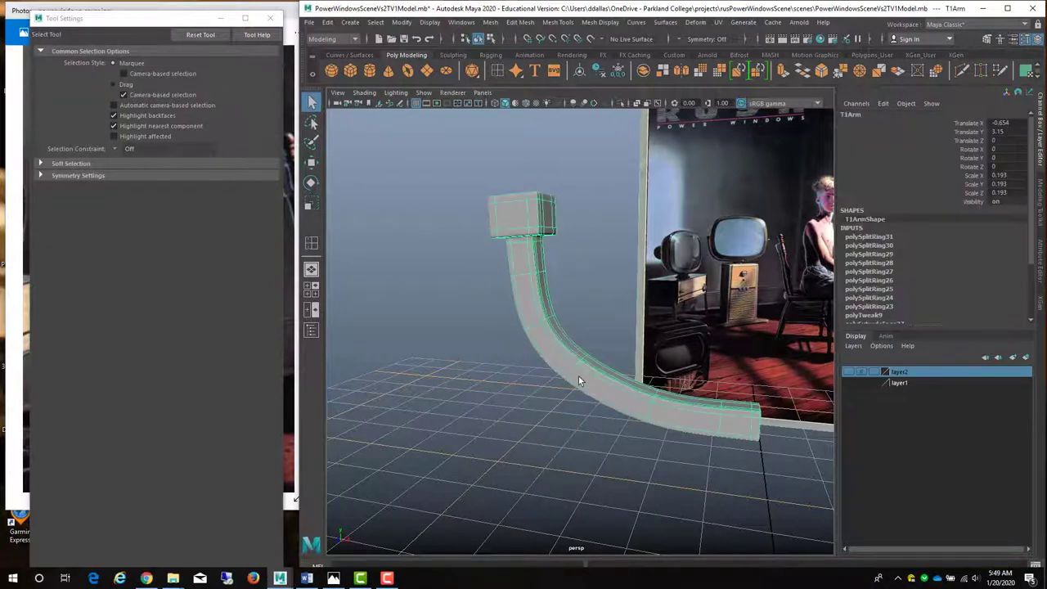
scroll(589, 380, "down", 5)
left_click_drag(616, 387, 620, 289, "alt")
key("w")
left_click_drag(660, 340, 626, 352, "alt")
Examine from several angles how the arm fits around the television set and meets the pedestal
left_click(588, 267)
left_click_drag(634, 307, 518, 347)
right_click_drag(519, 347, 723, 356, "alt")
scroll(723, 356, "up", 2)
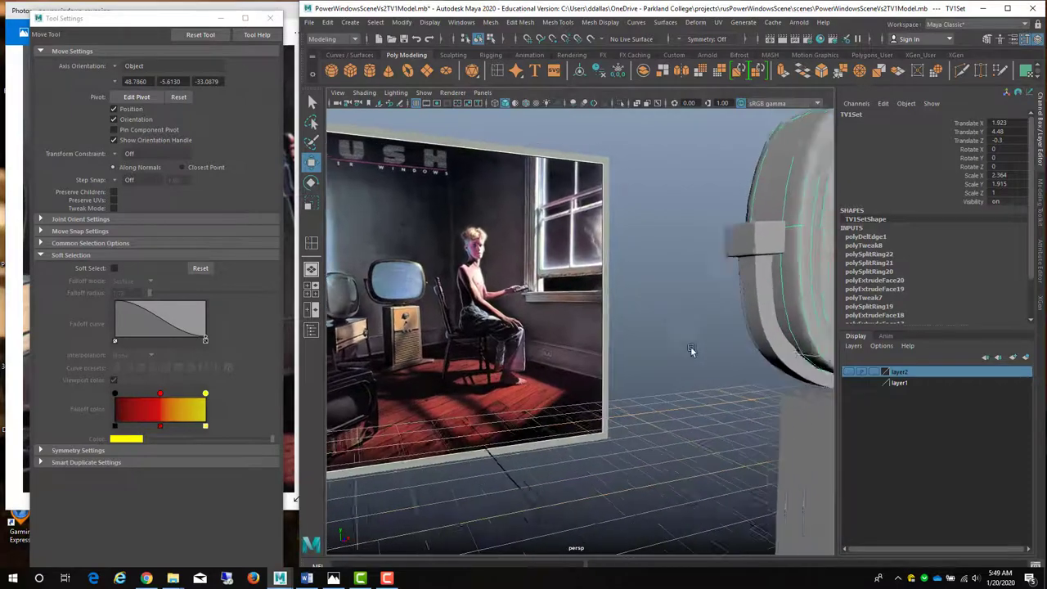
left_click_drag(691, 346, 655, 352, "alt")
mouse_move(654, 352)
middle_mouse_down("alt")
mouse_move(735, 356)
mouse_move(584, 322)
middle_mouse_up("alt")
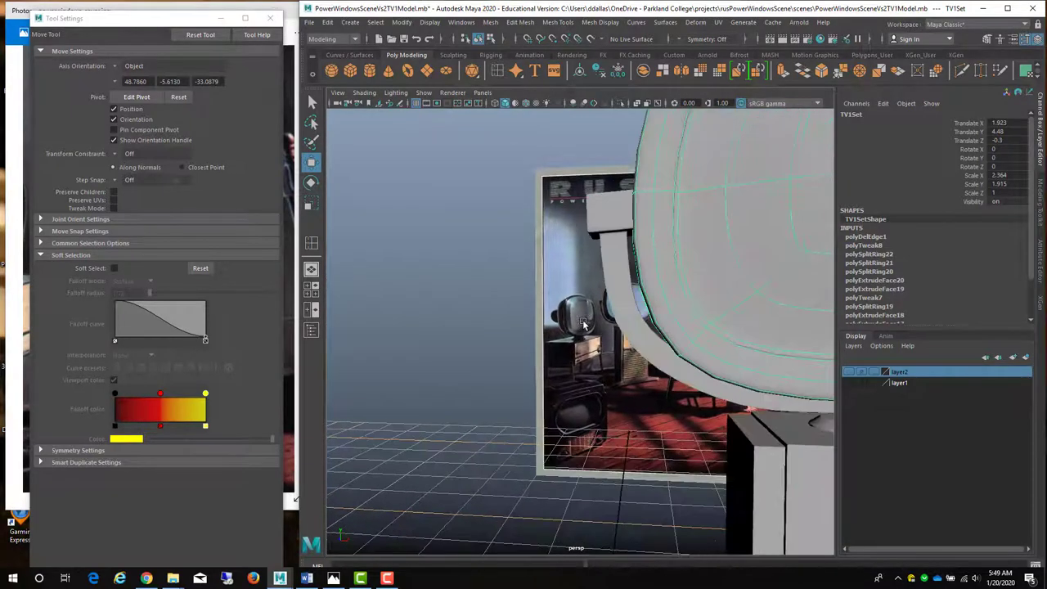
middle_click_drag(743, 348, 651, 318, "alt")
left_click_drag(705, 336, 701, 357, "alt")
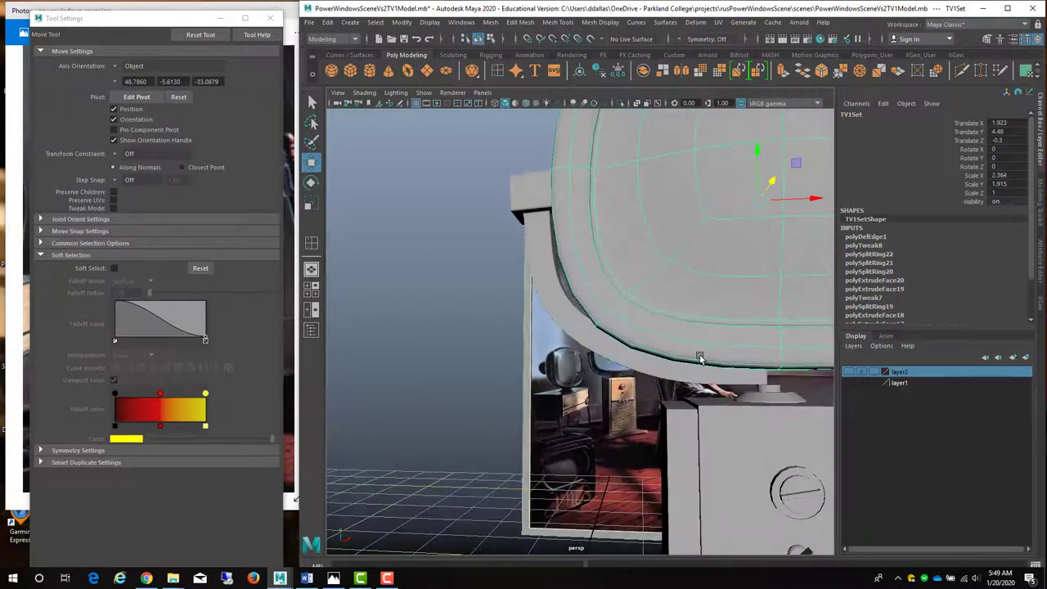
Show the arm unsmoothed, scale it to 0.19 in X and Y, and thin it to 0.064 in Z
left_click(655, 369)
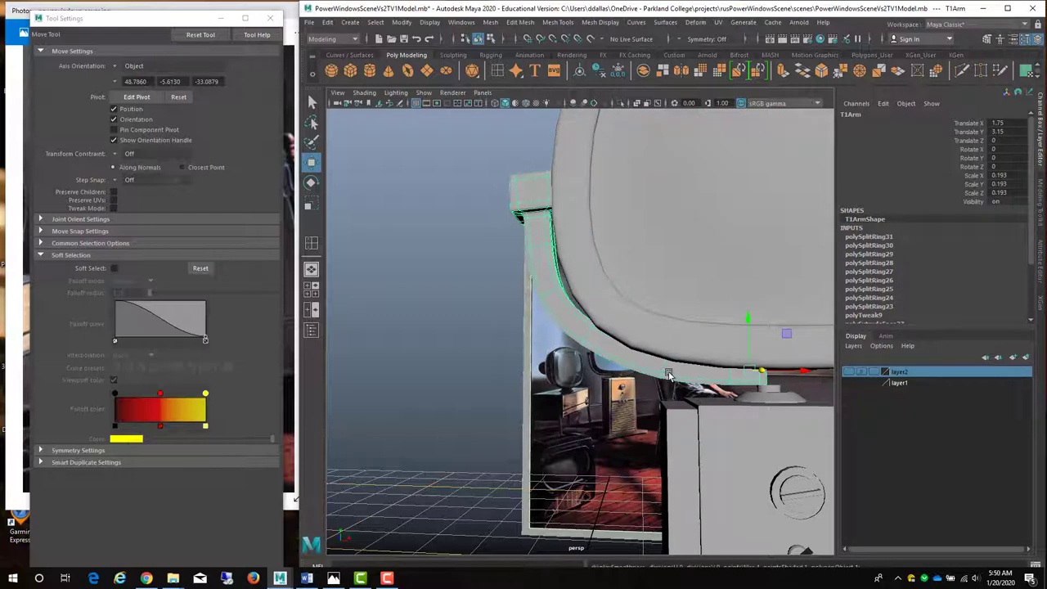
key("1")
scroll(669, 371, "down", 2)
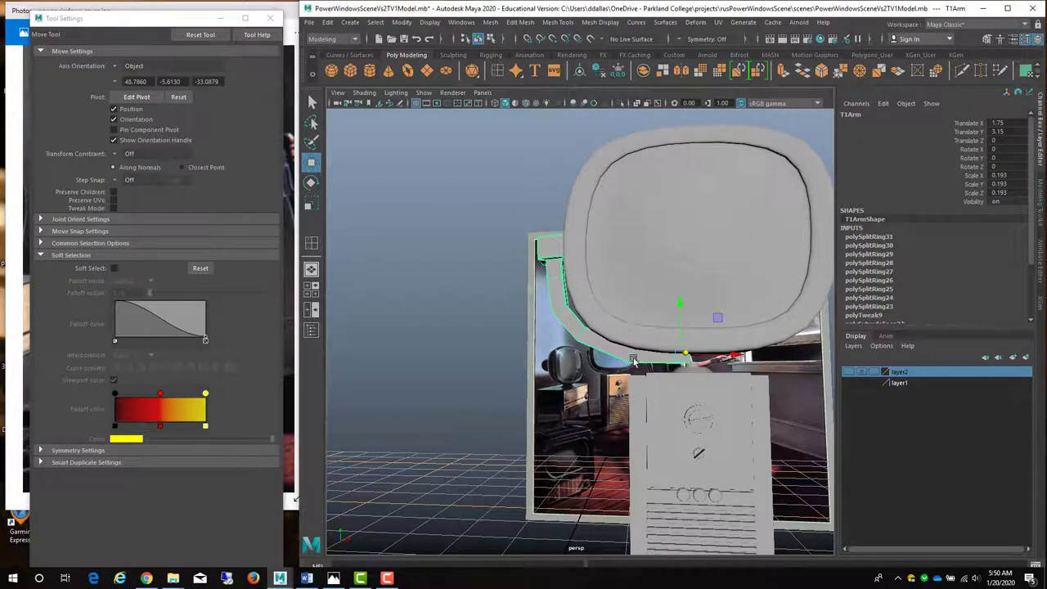
left_click_drag(633, 360, 657, 363, "alt")
key("r")
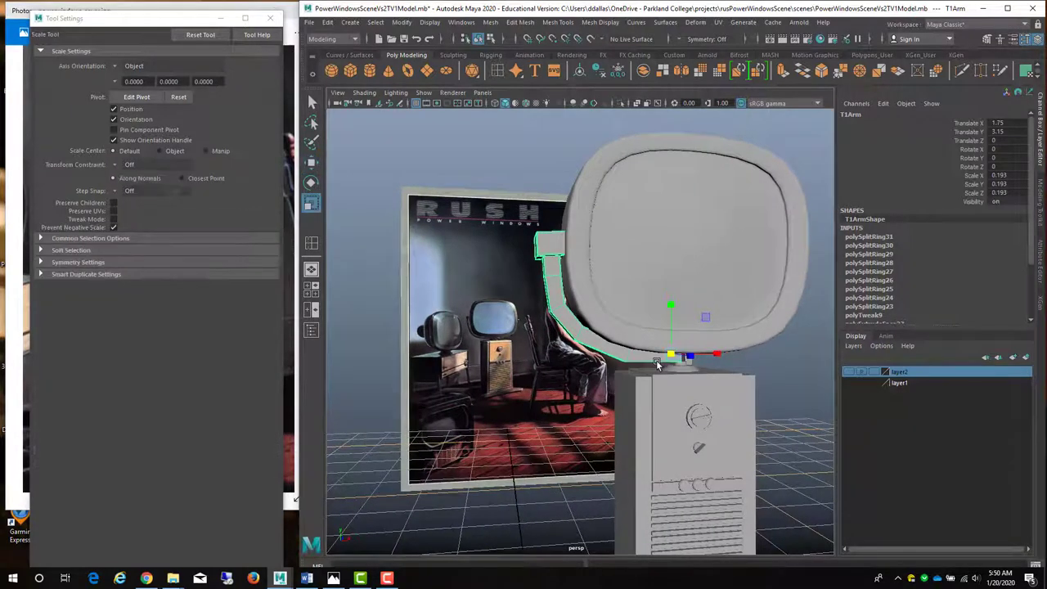
left_click_drag(617, 355, 719, 358, "alt")
left_click_drag(640, 348, 585, 344)
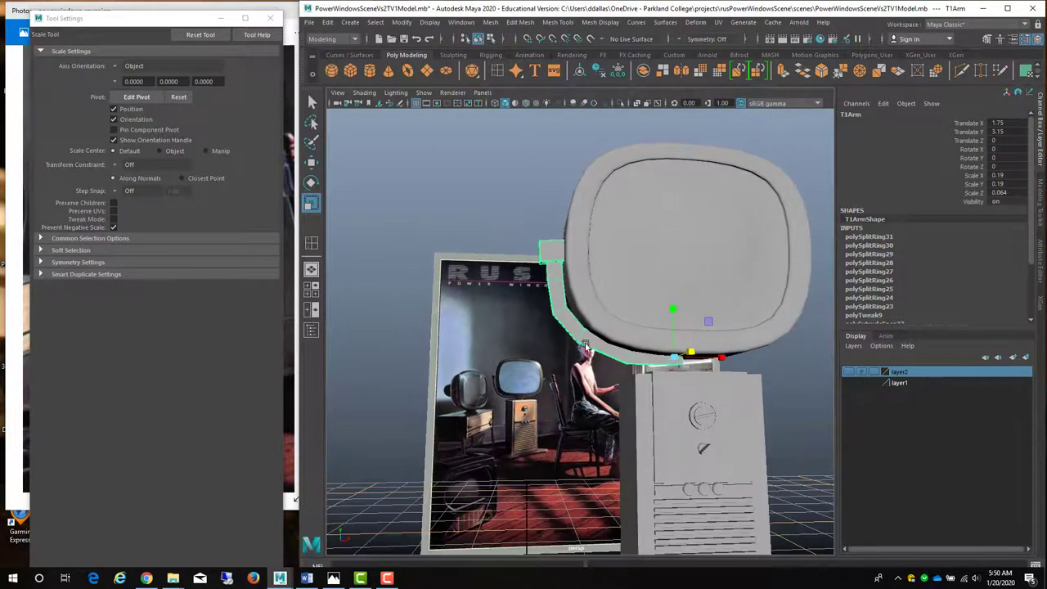
Select the whole arm as an object in the front view and scale it uniformly to 0.137 in X and Y, 0.046 in Z
right_click_drag(586, 345, 549, 310)
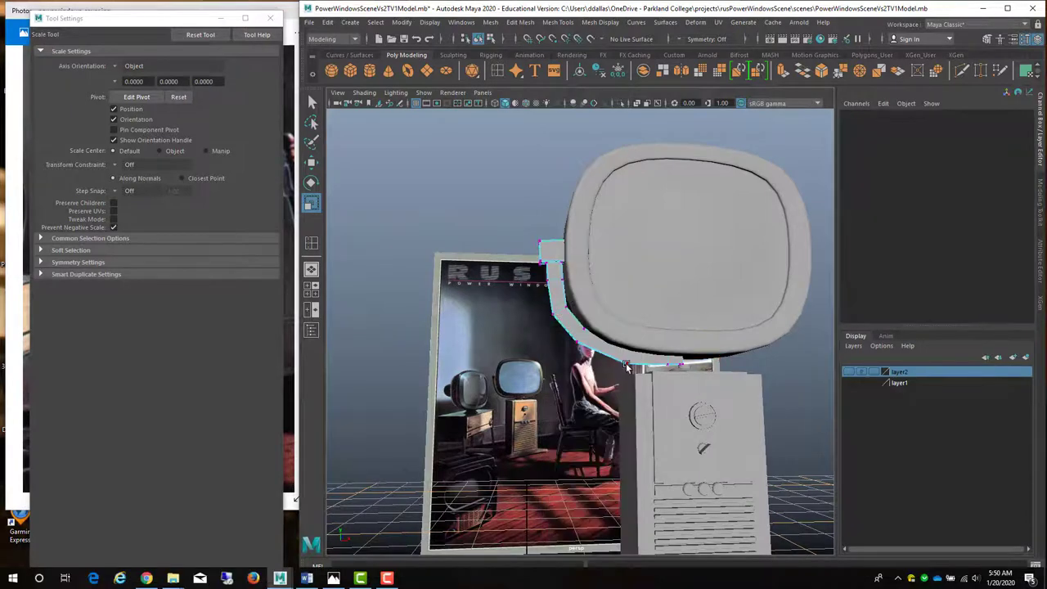
key("space")
key("space")
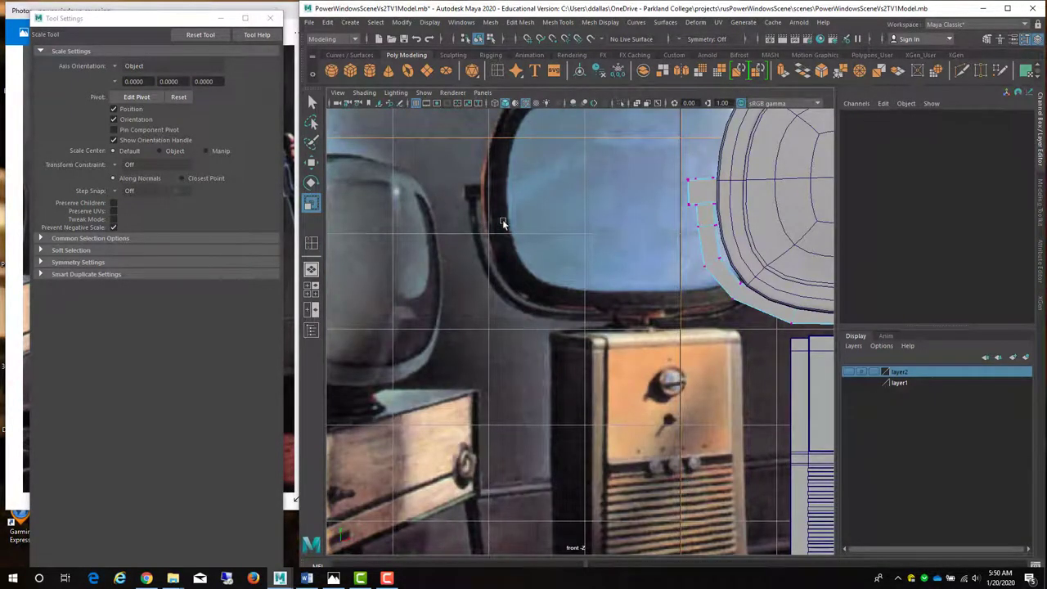
middle_click_drag(732, 237, 678, 243, "alt")
left_click_drag(678, 243, 685, 246, "alt")
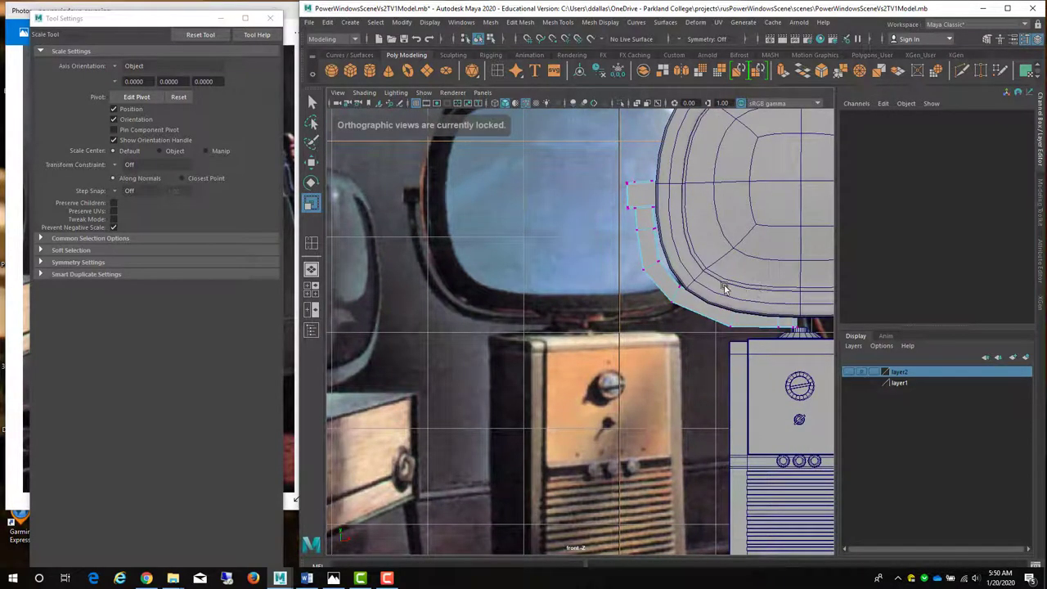
right_click(661, 281)
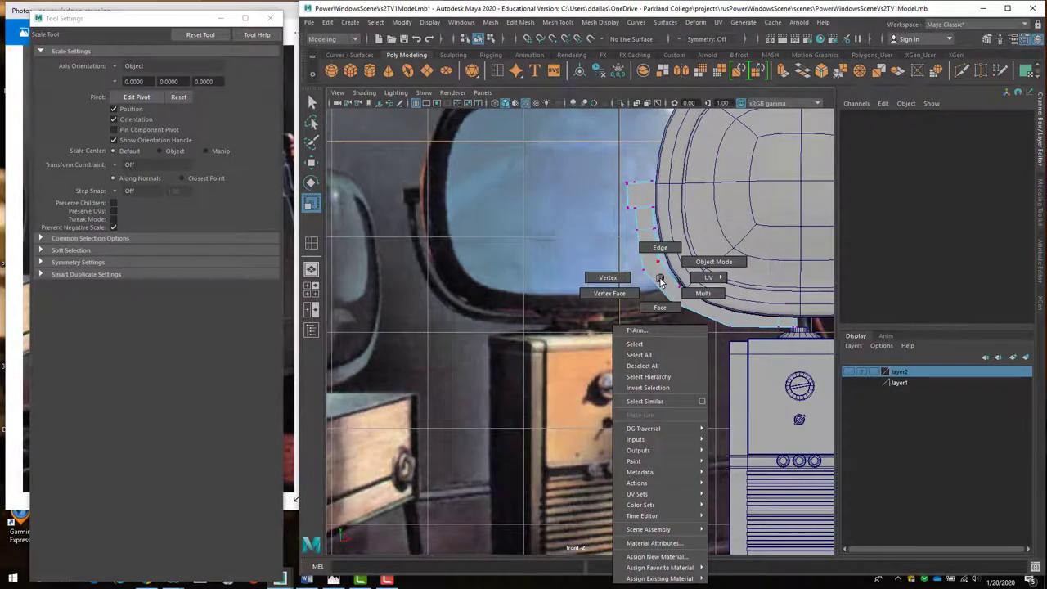
left_click(710, 264)
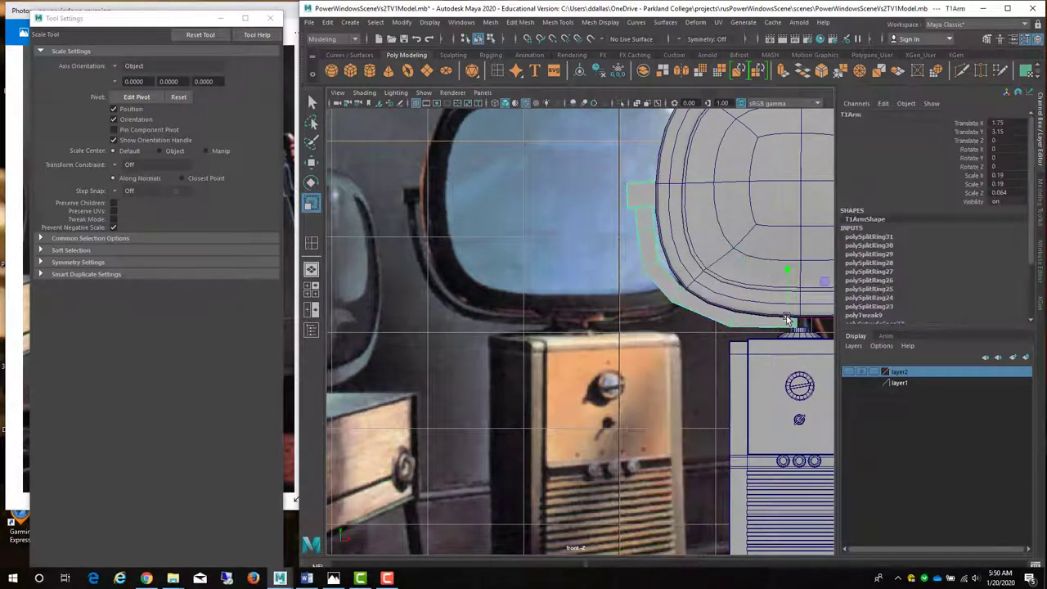
left_click_drag(785, 320, 743, 321)
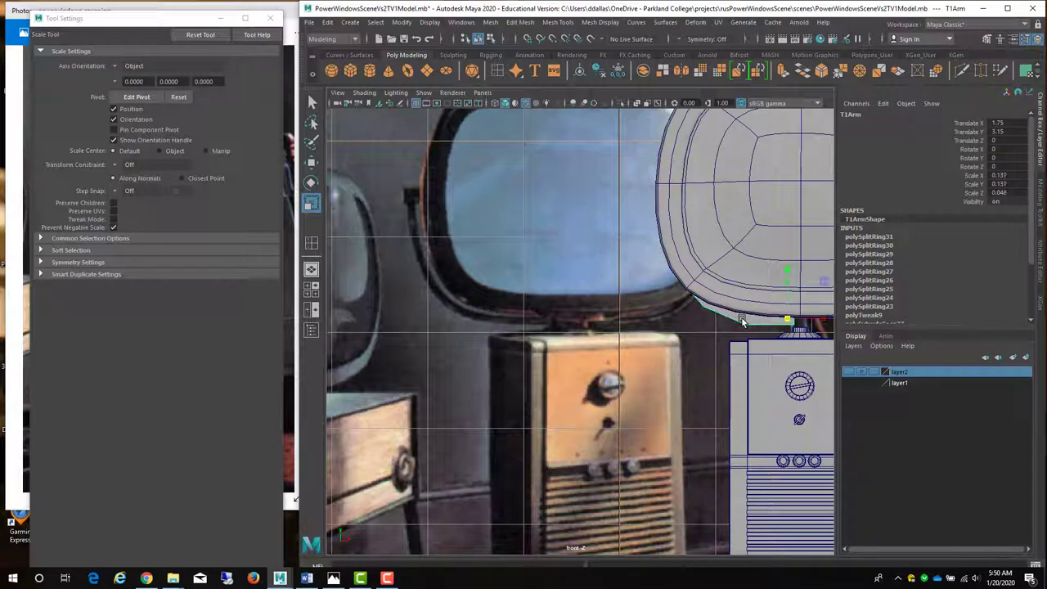
In wireframe, move all the arm's vertices except its inner end outward along X, clear of the television's side
key("4")
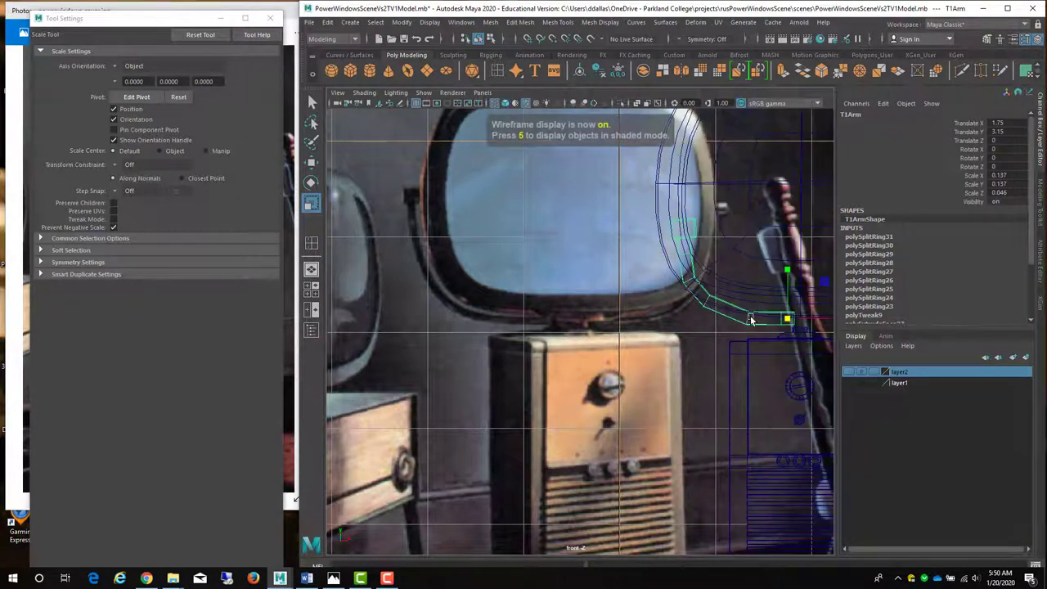
right_click_drag(740, 313, 645, 216)
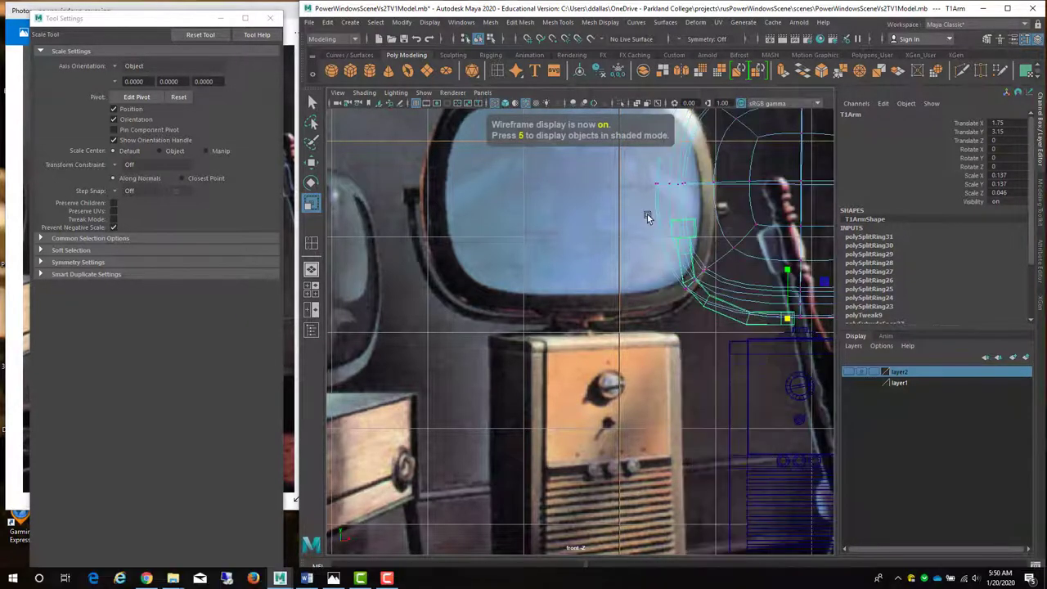
key("ctrl+z")
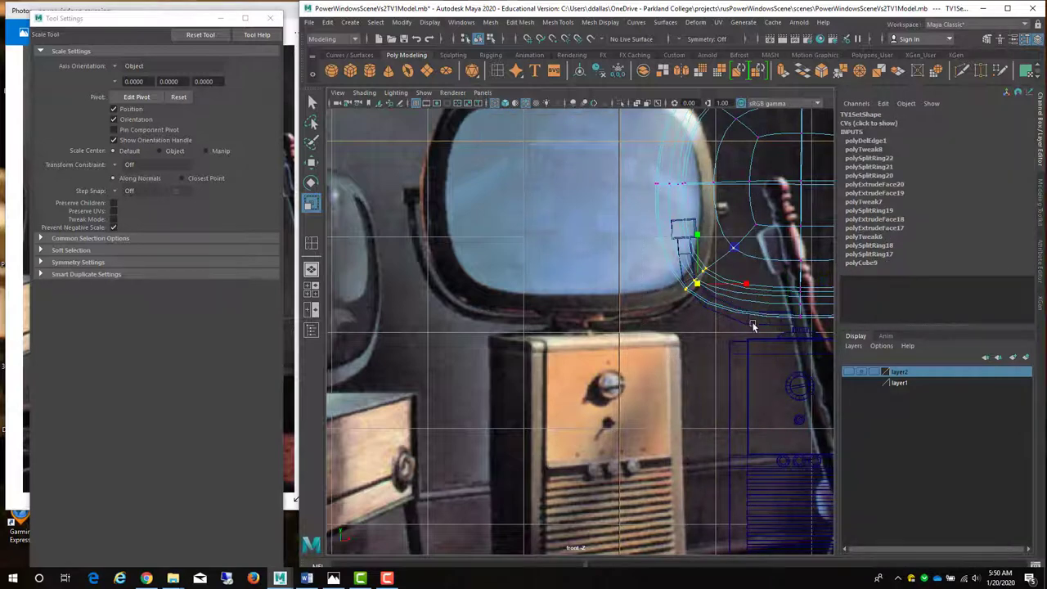
left_click(754, 325)
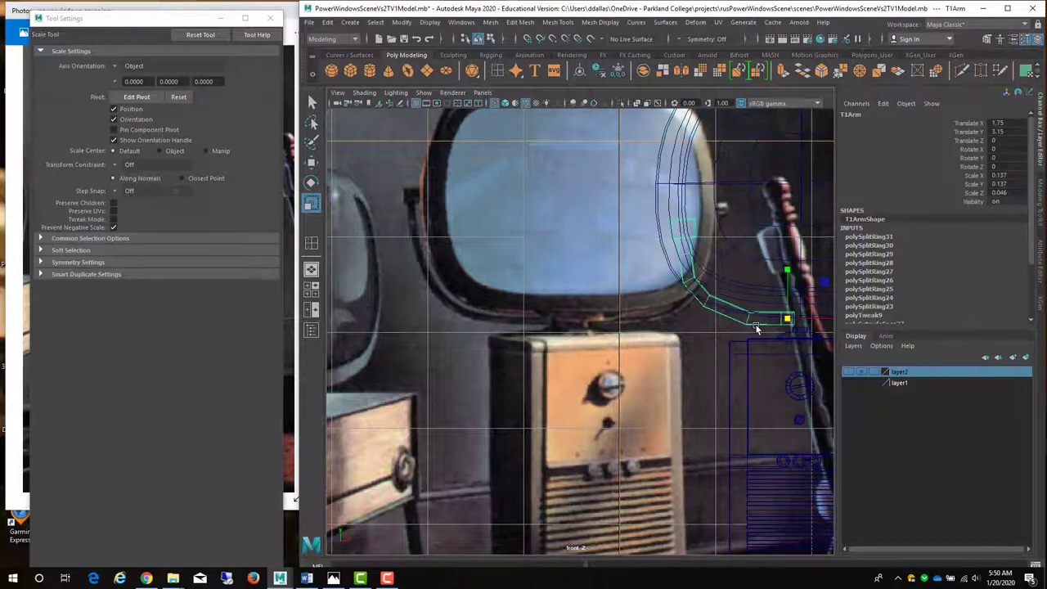
right_click_drag(756, 328, 708, 283)
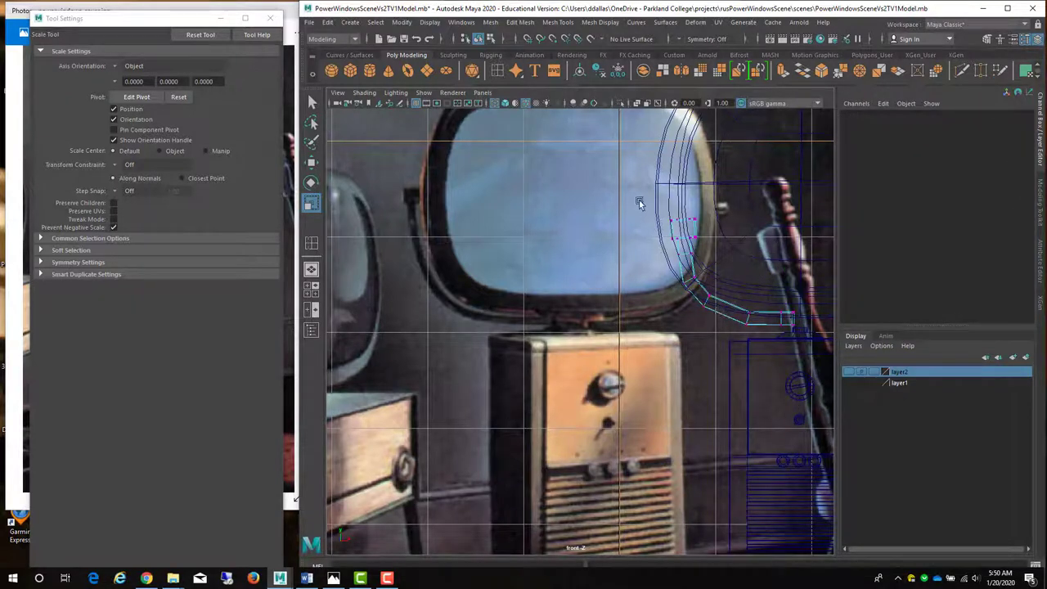
left_click_drag(641, 199, 764, 365)
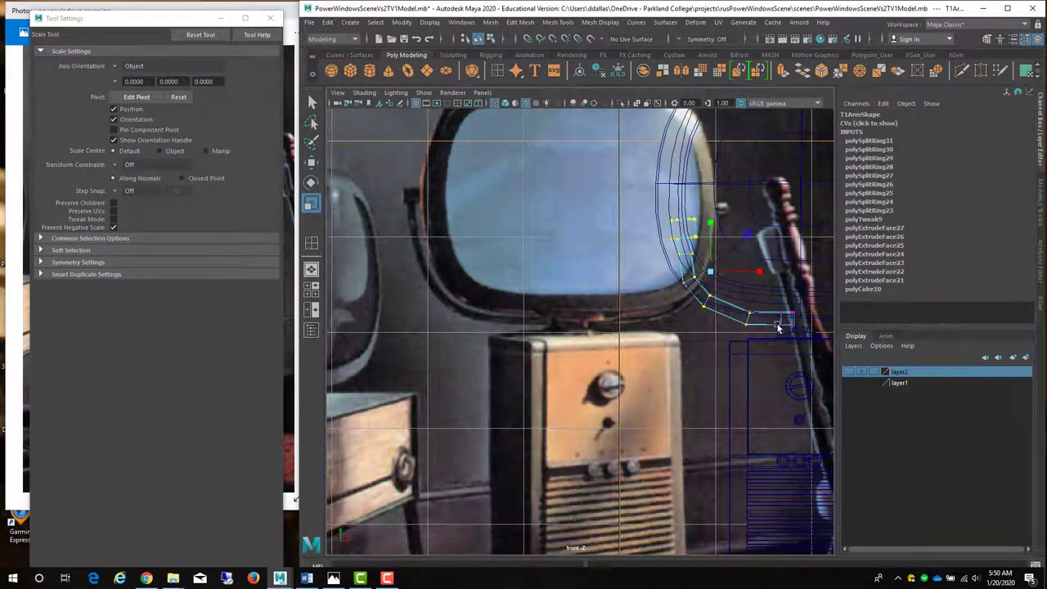
key("w")
left_click_drag(762, 282, 727, 281)
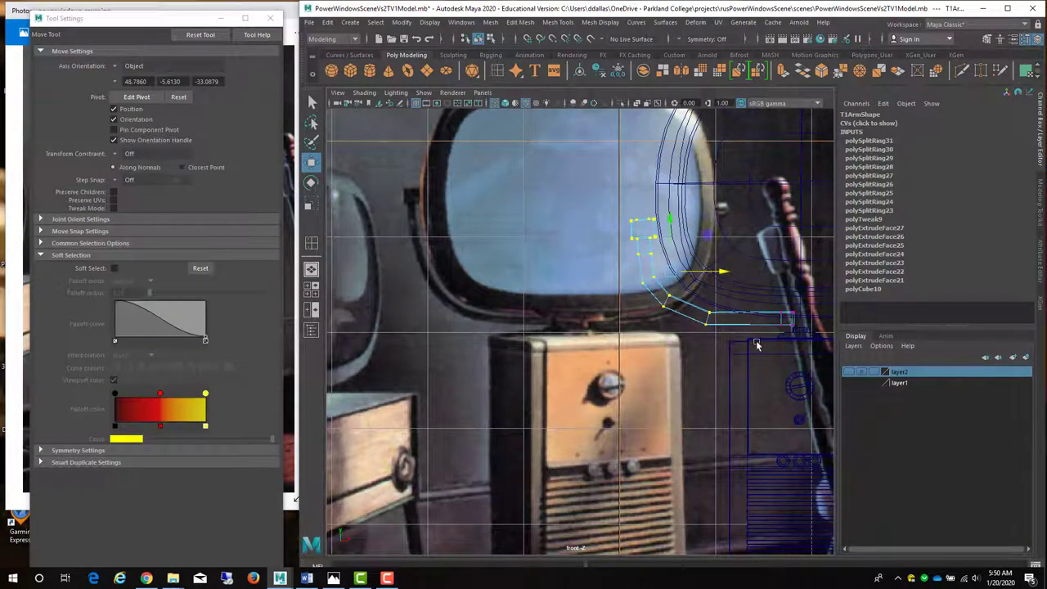
Lower the arm's horizontal section toward the pedestal, and raise the vertices at its lower bend slightly
middle_click_drag(747, 294, 718, 284, "alt")
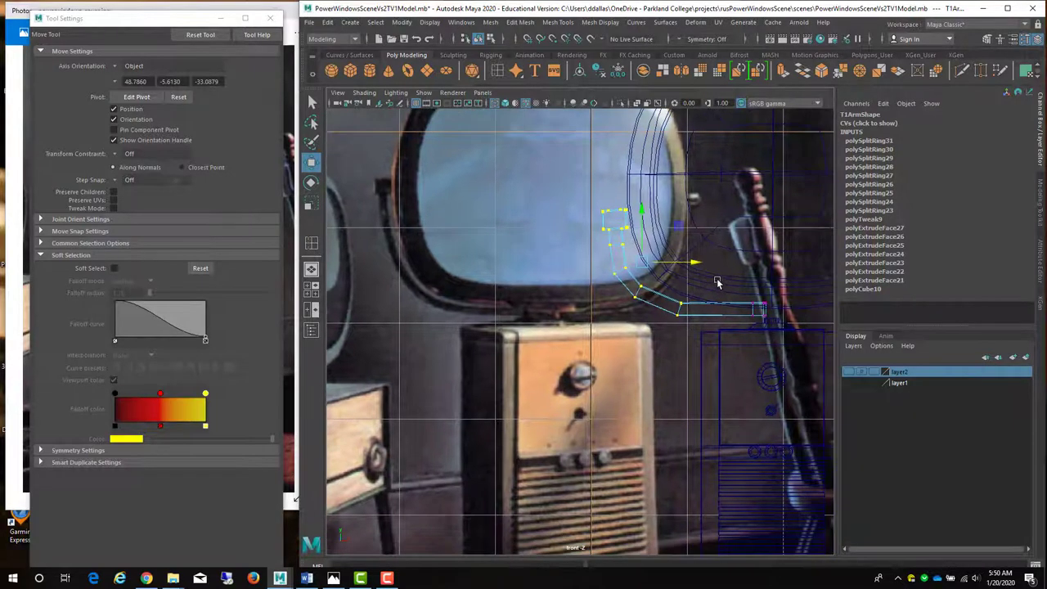
key("super")
key("super")
left_click_drag(772, 282, 672, 348)
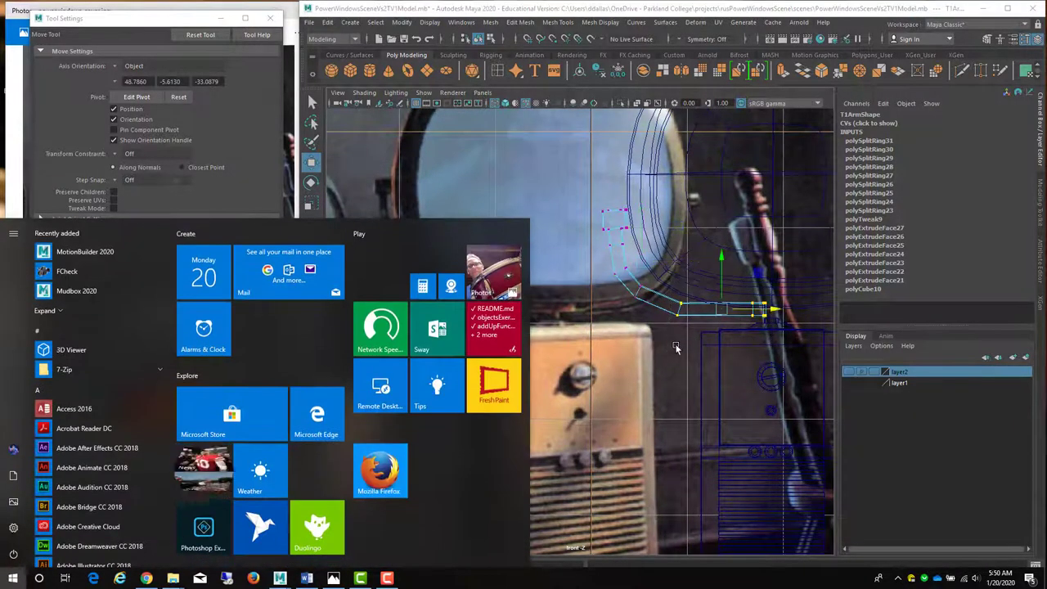
left_click_drag(723, 262, 725, 270)
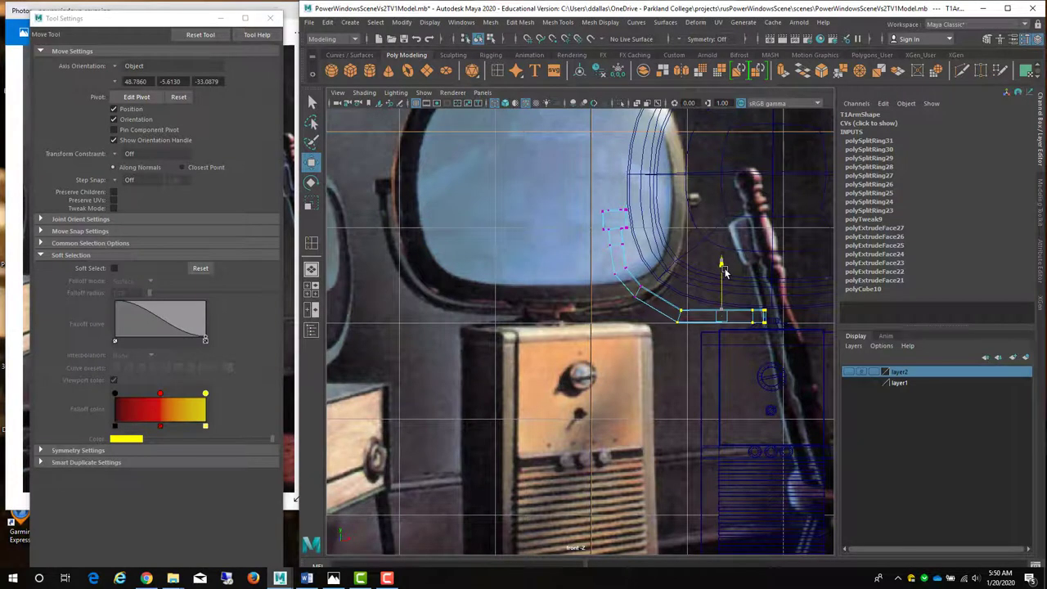
left_click_drag(657, 290, 695, 360)
mouse_move(682, 273)
left_mouse_down()
mouse_move(680, 253)
mouse_move(678, 264)
left_mouse_up()
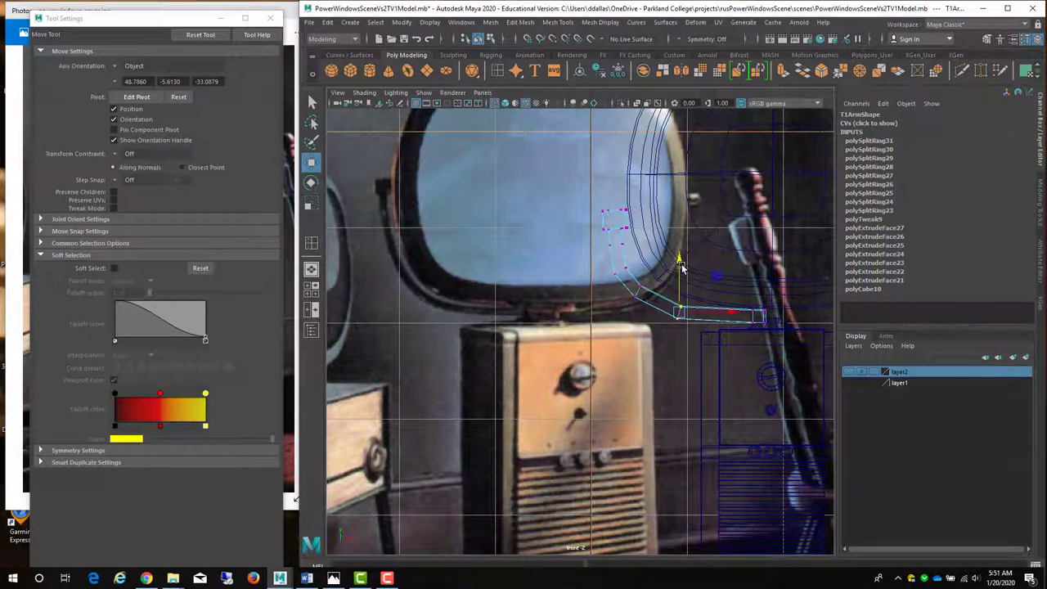
Raise the arm's upright section to about mid-height of the television and shift it slightly outward
left_click_drag(571, 190, 648, 280)
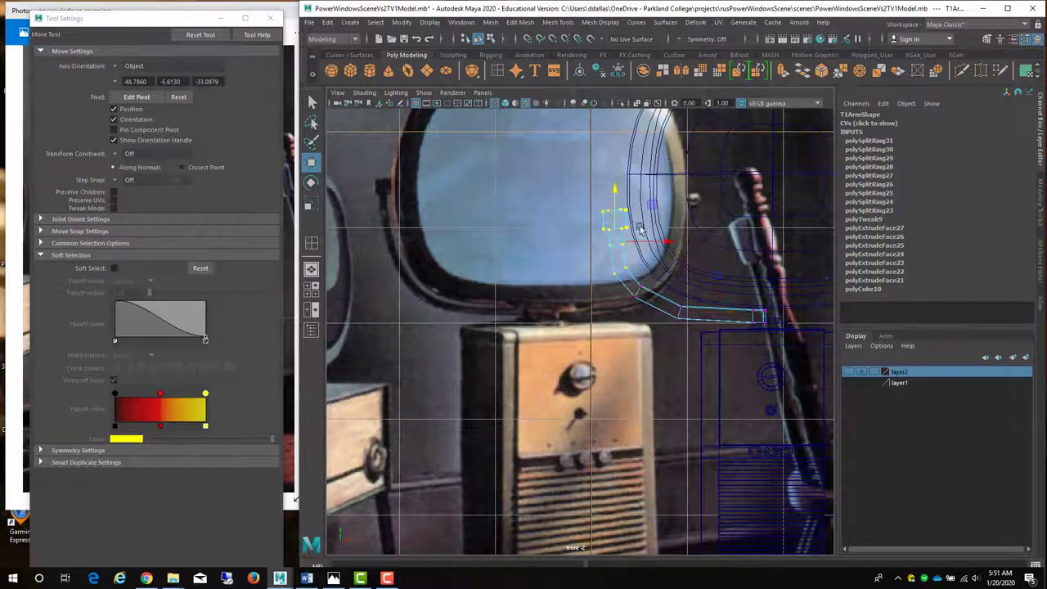
left_click_drag(617, 190, 618, 147)
left_click_drag(670, 200, 667, 200)
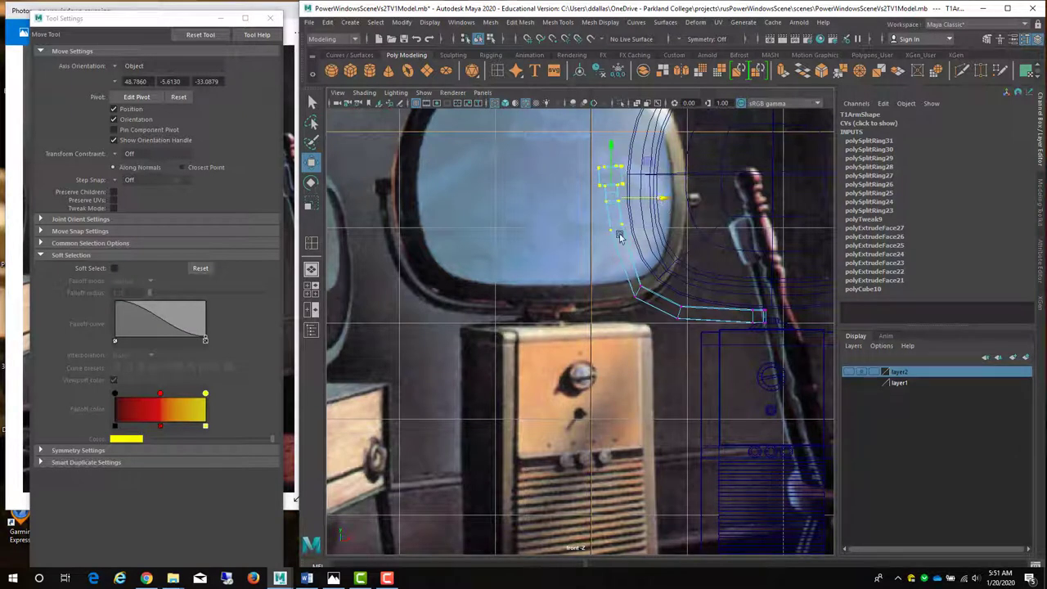
Lower the vertex rows of the arm's upright section to space them along the curve, nudging the upper row outward
left_click_drag(580, 225, 647, 243)
left_click_drag(624, 190, 652, 218)
mouse_move(614, 155)
left_mouse_down()
mouse_move(612, 183)
mouse_move(614, 169)
left_mouse_up()
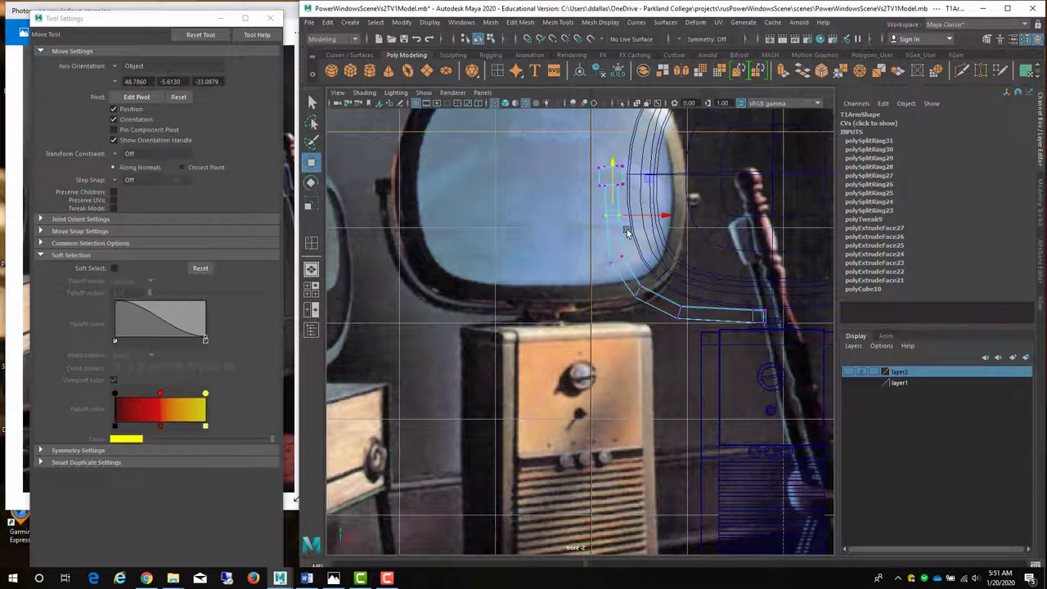
left_click_drag(670, 218, 666, 219)
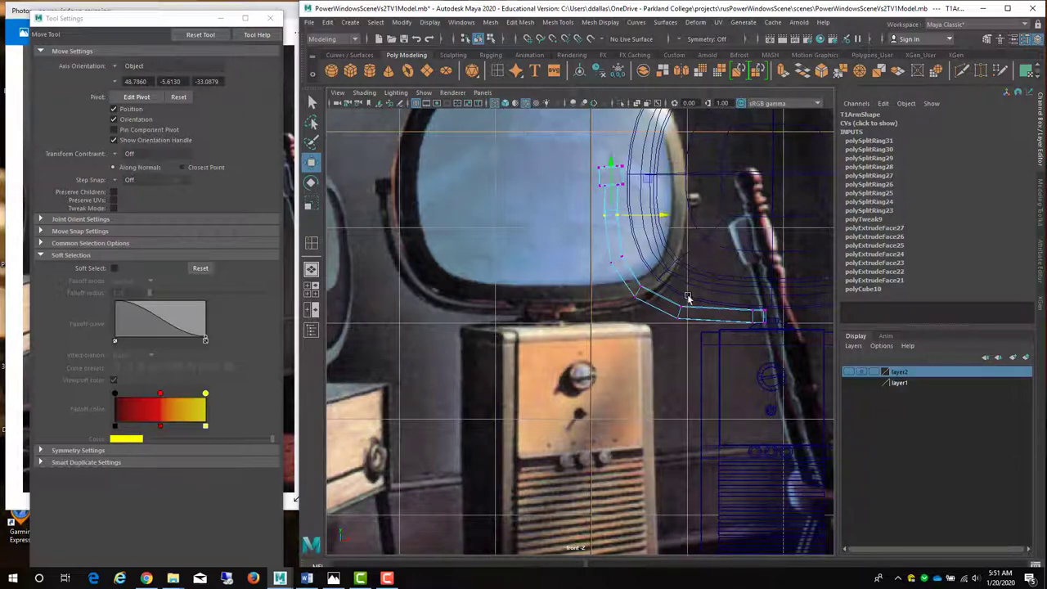
Adjust the height of the arm's inner end vertices above the pedestal and display the models shaded
left_click_drag(666, 292, 744, 331)
left_click_drag(760, 268, 761, 273)
key("5")
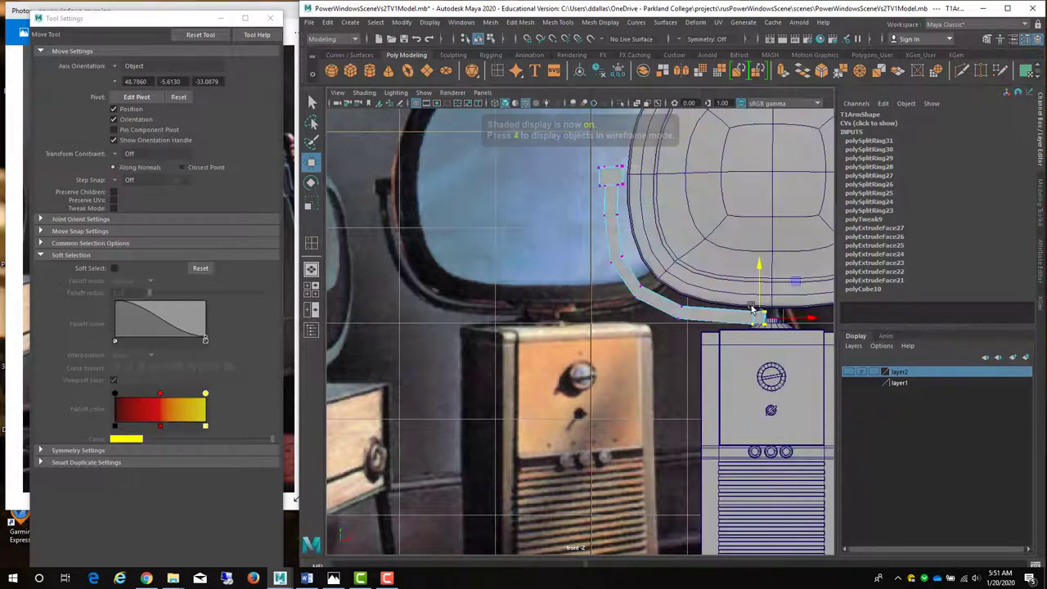
left_click_drag(761, 273, 760, 265)
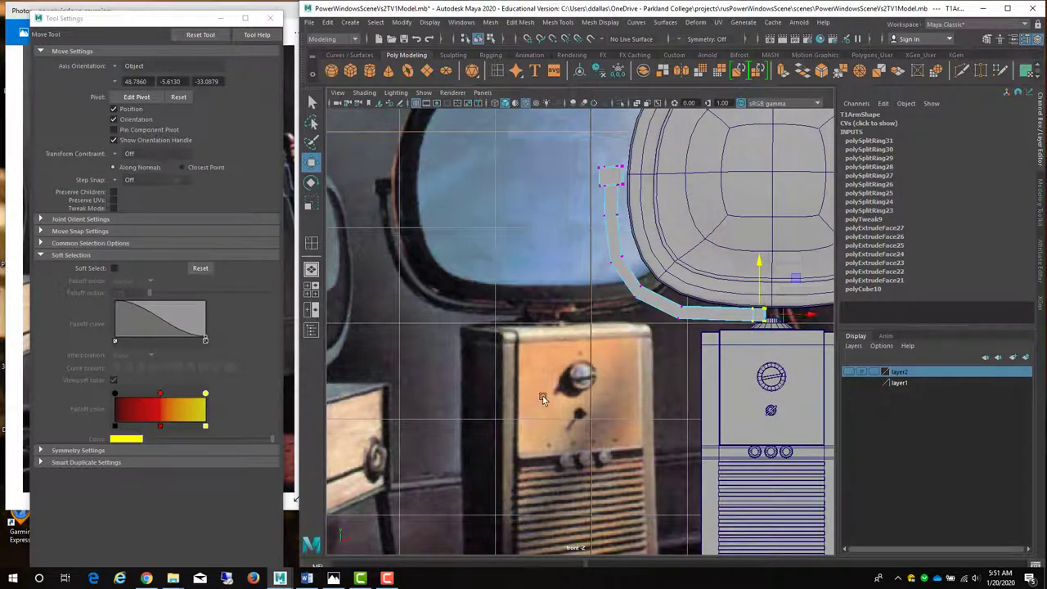
Raise the top vertices of the pedestal's bracket base so that its neck reaches the underside of the television
scroll(783, 337, "up", 5)
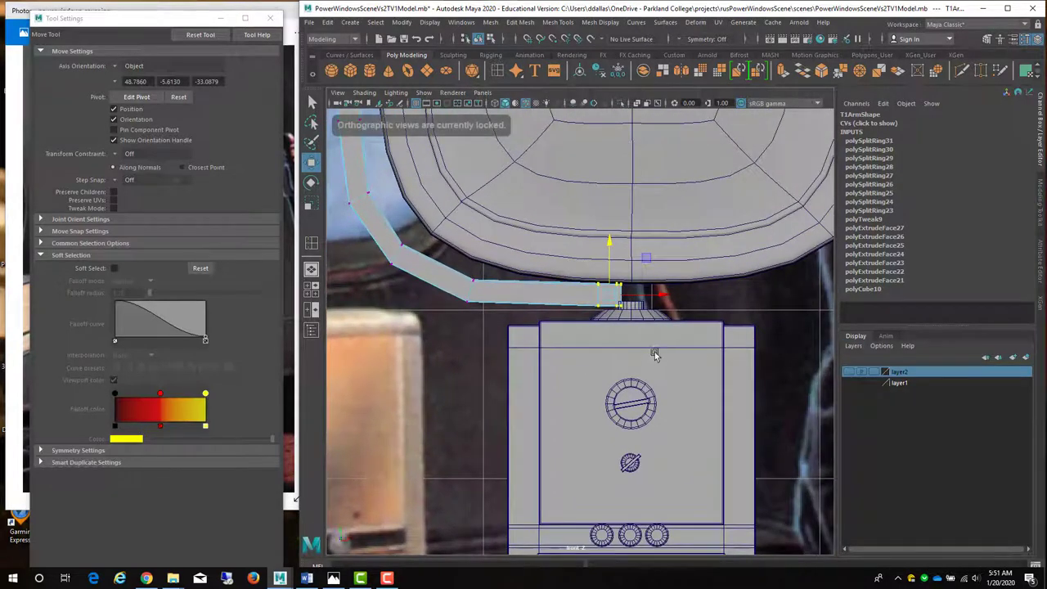
left_click(630, 306)
right_click(632, 305)
right_click_drag(632, 305, 580, 278)
left_click_drag(577, 278, 689, 308)
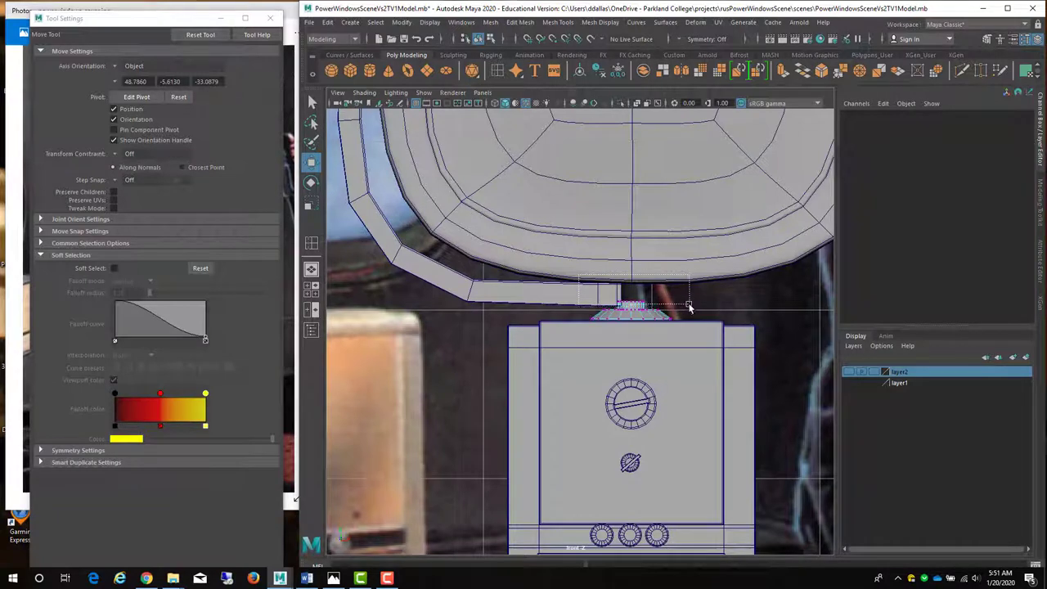
left_click_drag(629, 256, 635, 232)
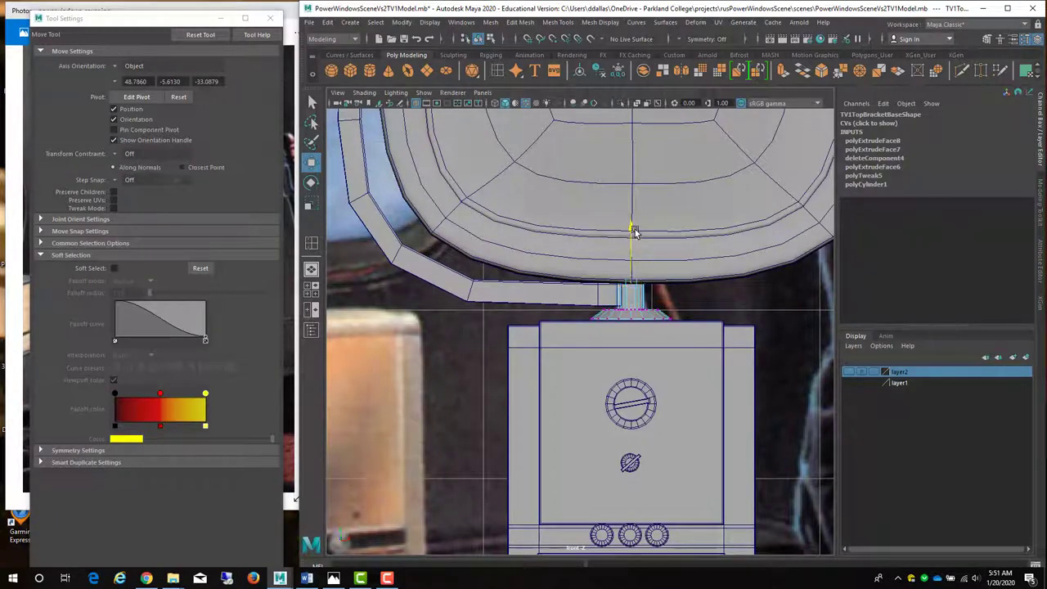
Thin the arm's inner end by lowering its upper vertices and raising its lower vertices slightly
left_click(511, 307)
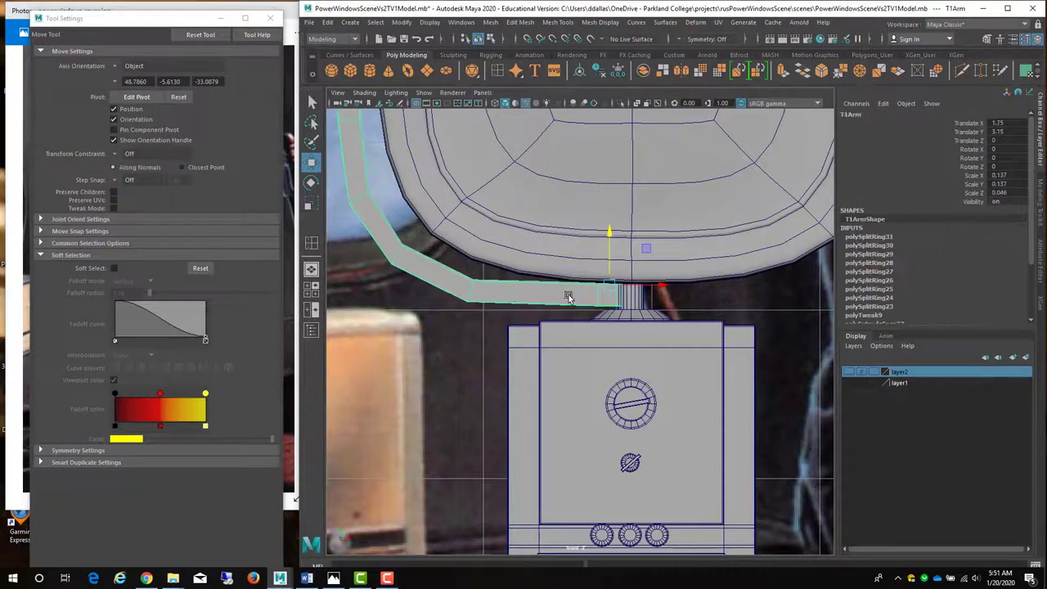
right_click_drag(566, 292, 496, 288)
left_click_drag(741, 258, 558, 297)
left_click_drag(609, 231, 611, 236)
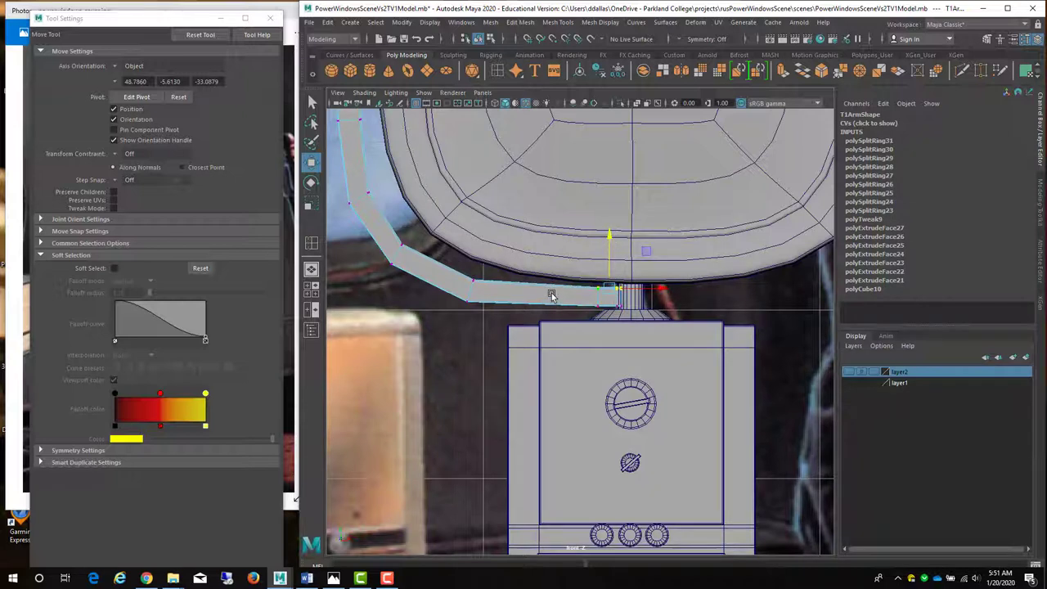
left_click_drag(553, 294, 671, 322)
left_click_drag(614, 251, 612, 247)
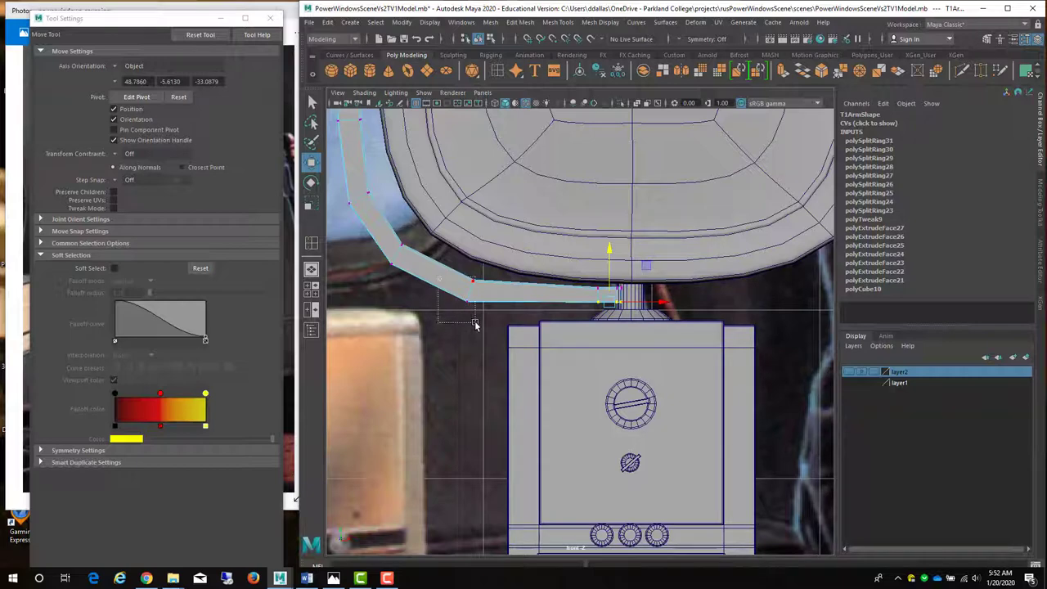
Nudge the outer vertices of the arm's two lower bends toward the television to even out its thickness
left_click(424, 304)
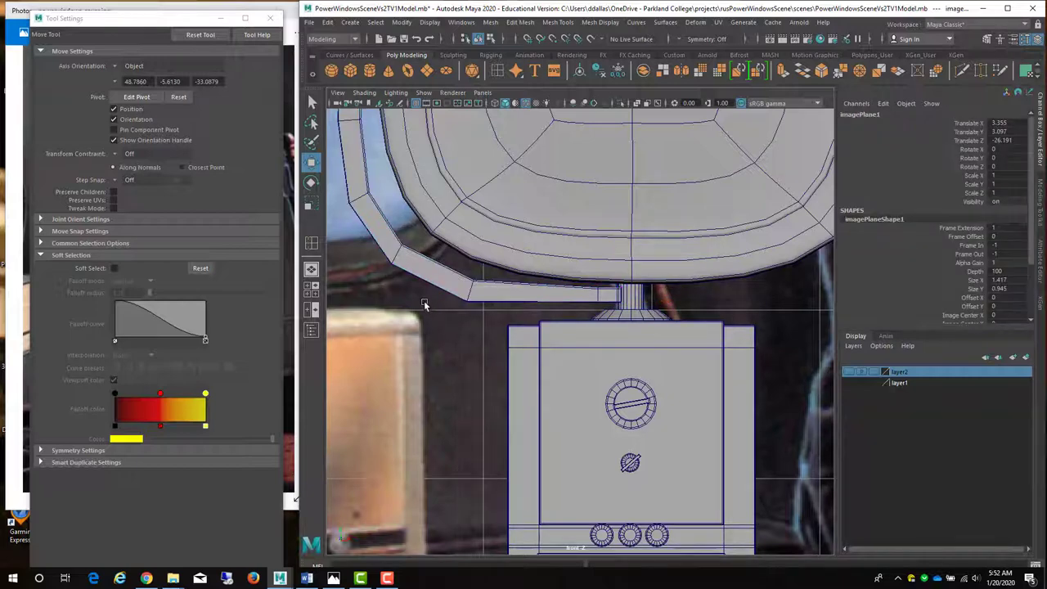
left_click(500, 298)
right_click_drag(500, 298, 431, 290)
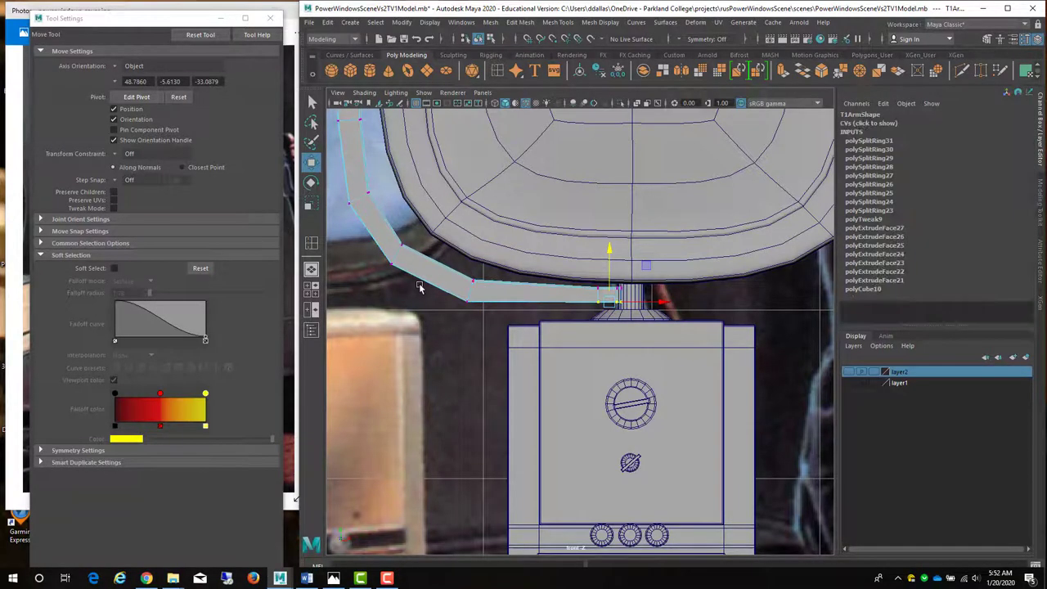
left_click_drag(419, 283, 524, 335)
left_click_drag(480, 249, 469, 240)
left_click_drag(367, 254, 405, 290)
left_click_drag(390, 239, 393, 207)
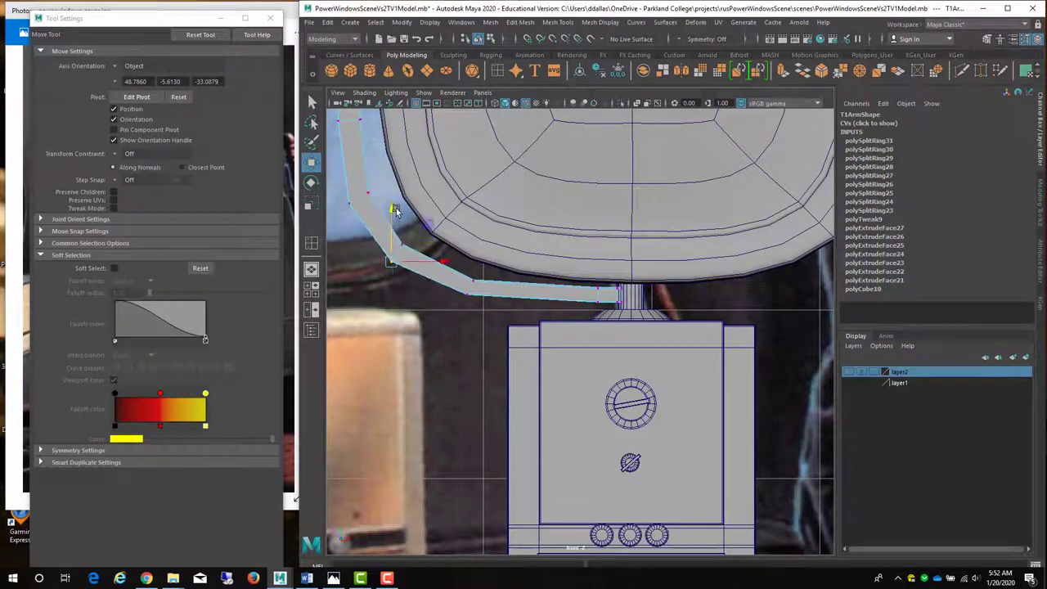
left_click_drag(442, 261, 446, 261)
Scale the support arm narrower at its two side bends beside the television
middle_click_drag(432, 234, 504, 262, "alt")
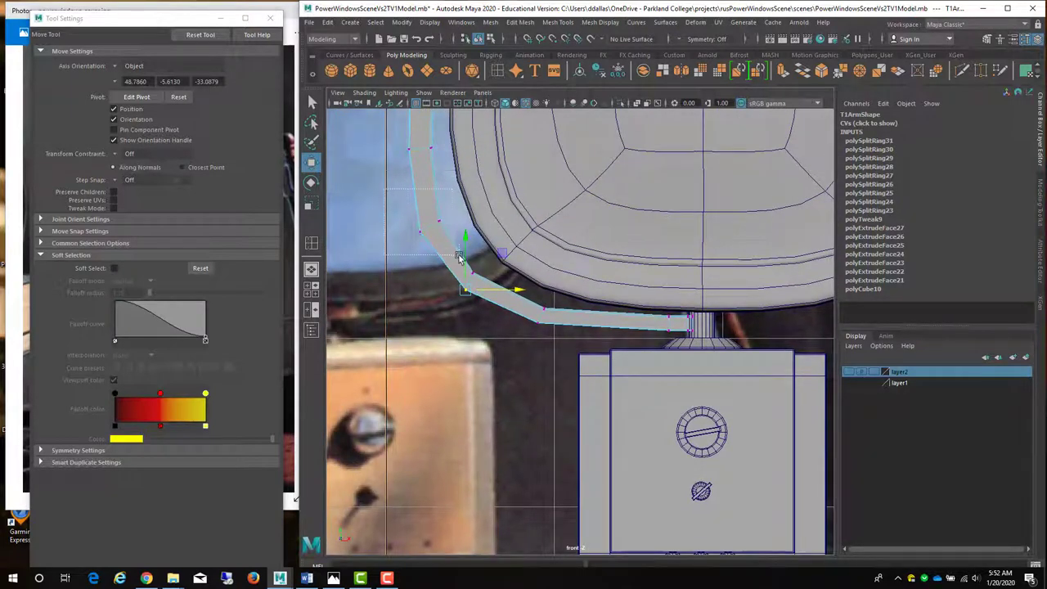
left_click(440, 226)
right_click(439, 240)
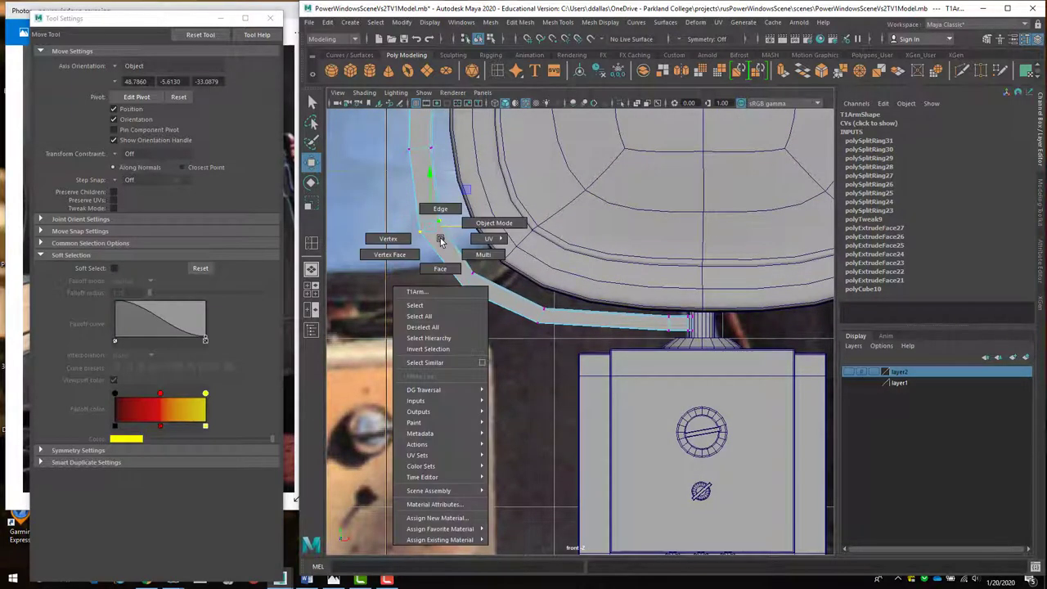
right_click_drag(440, 239, 441, 208)
left_click(424, 229)
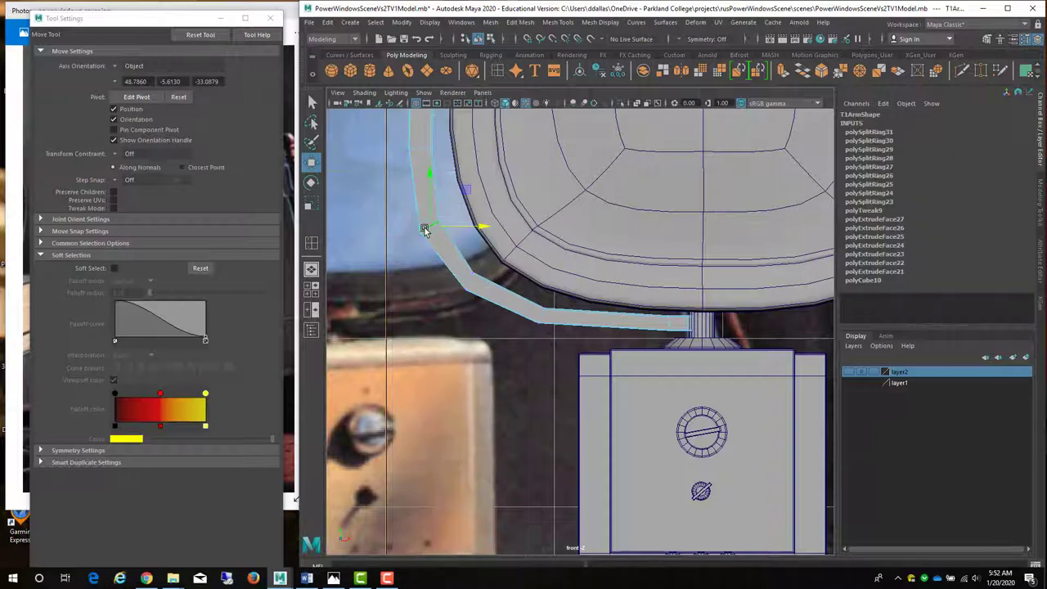
key("e")
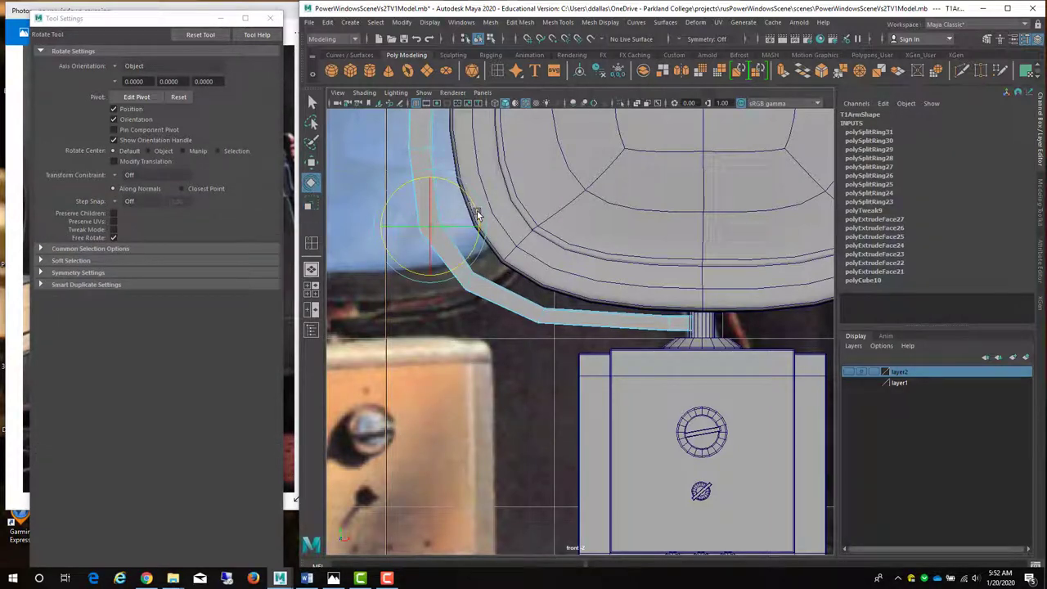
key("r")
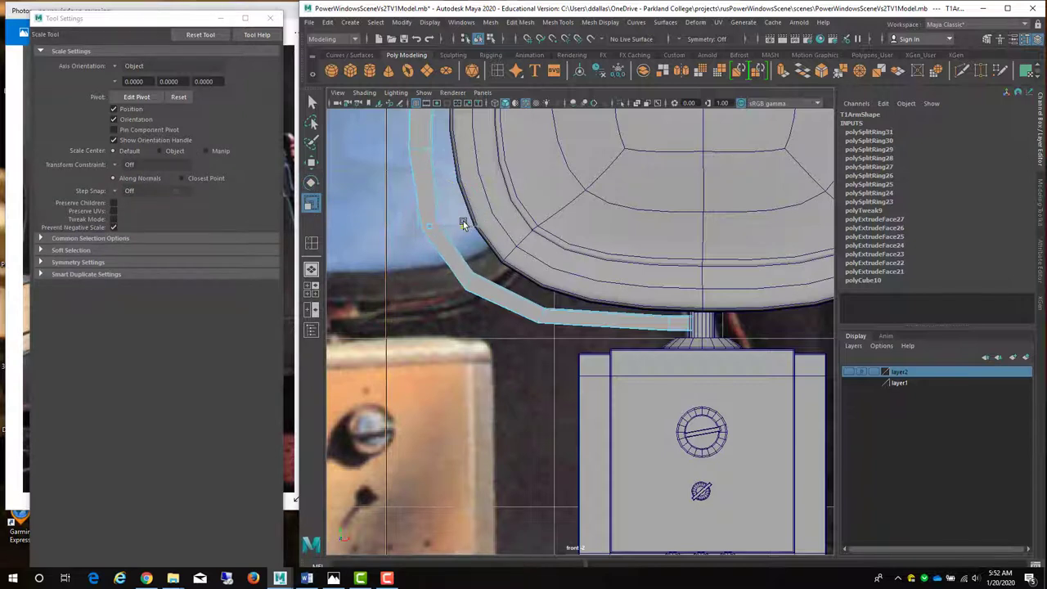
left_click(420, 148)
left_click_drag(469, 148, 460, 177)
middle_click_drag(482, 196, 489, 286, "alt")
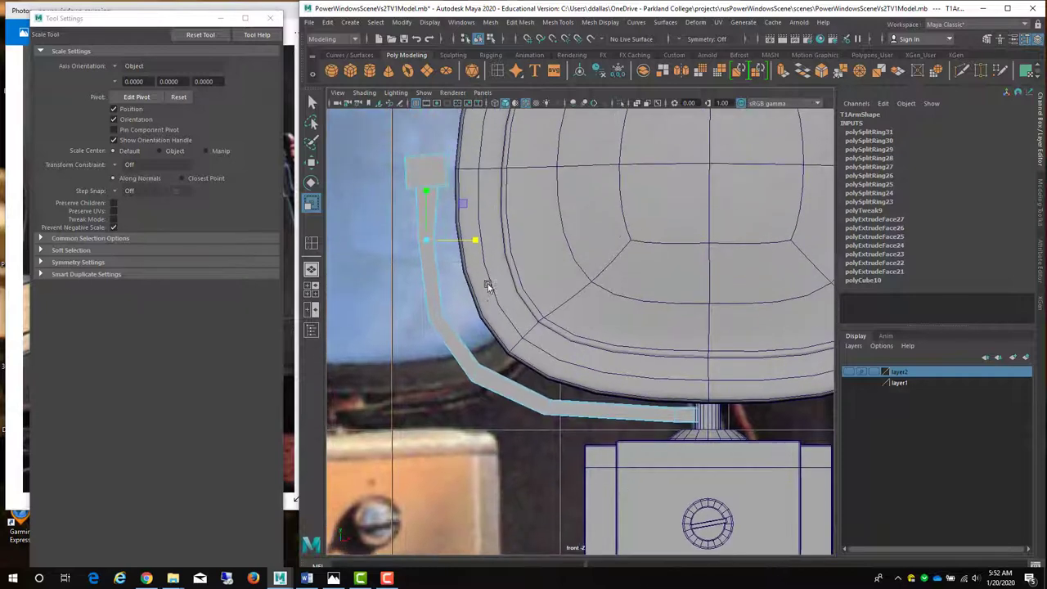
Move the inner vertices of the arm's upper end block sideways so that the block reaches the television's side
left_click(449, 224)
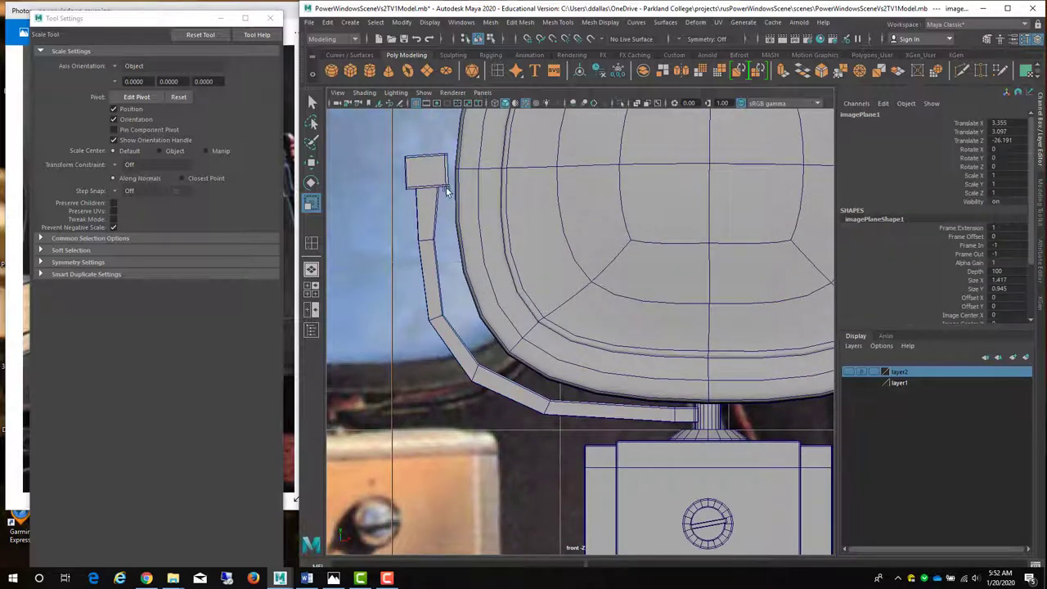
left_click(421, 164)
right_click_drag(420, 163, 432, 137)
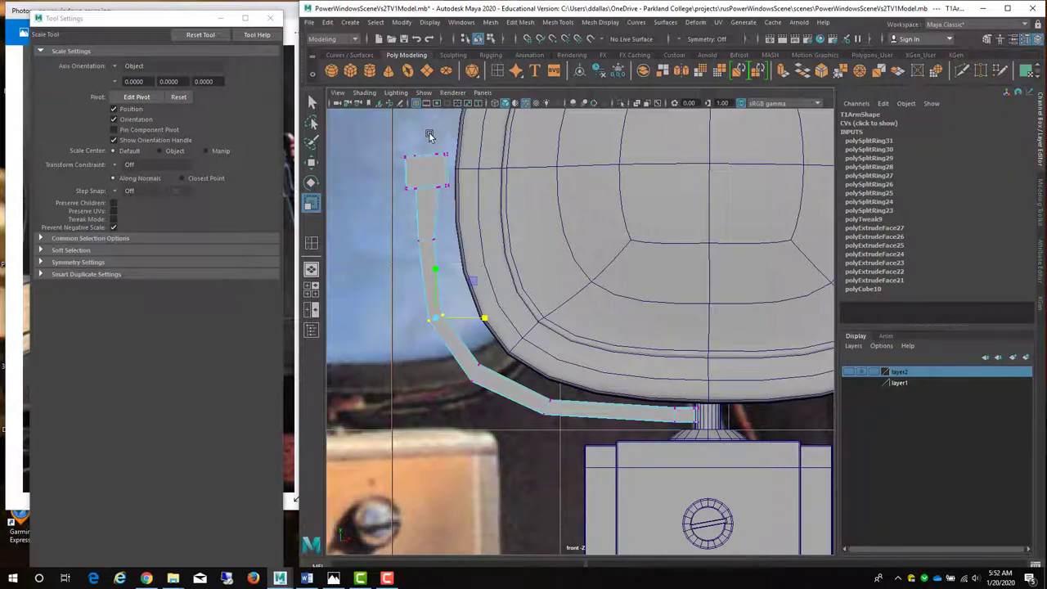
left_click_drag(482, 132, 444, 211)
key("w")
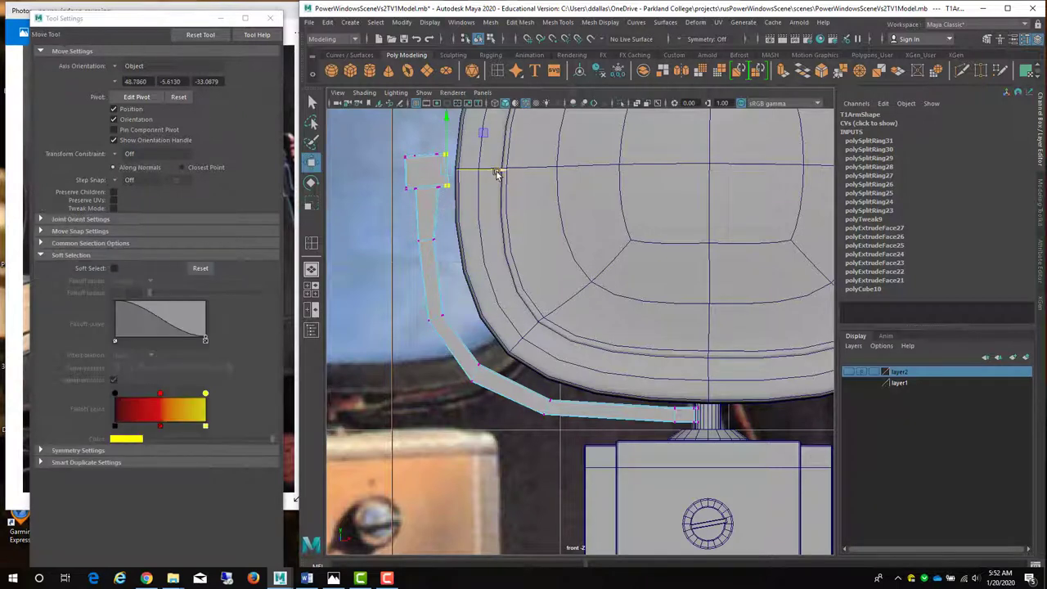
left_click_drag(498, 171, 516, 176)
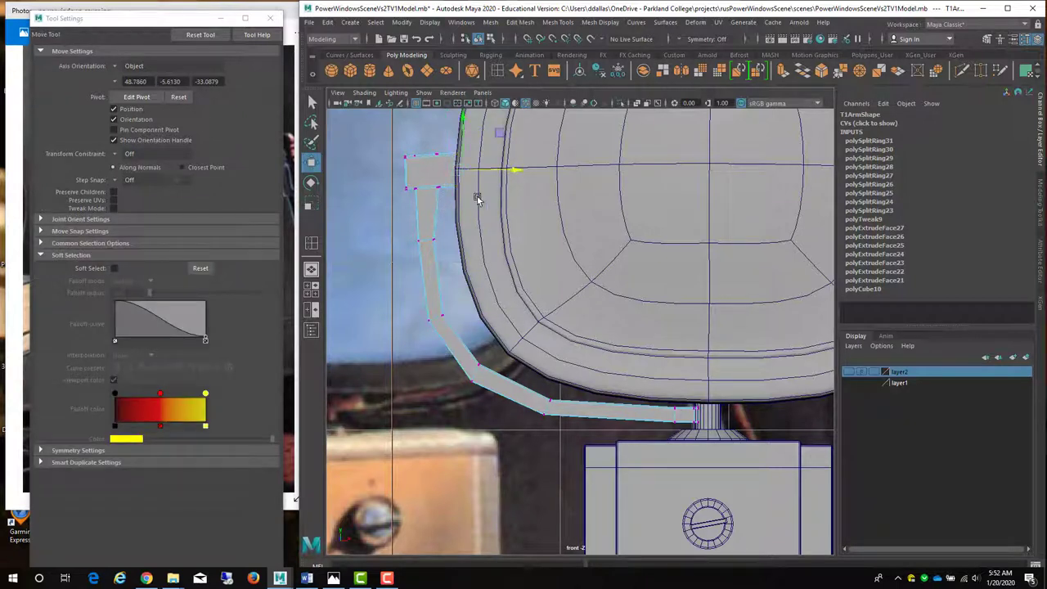
left_click_drag(350, 121, 508, 174)
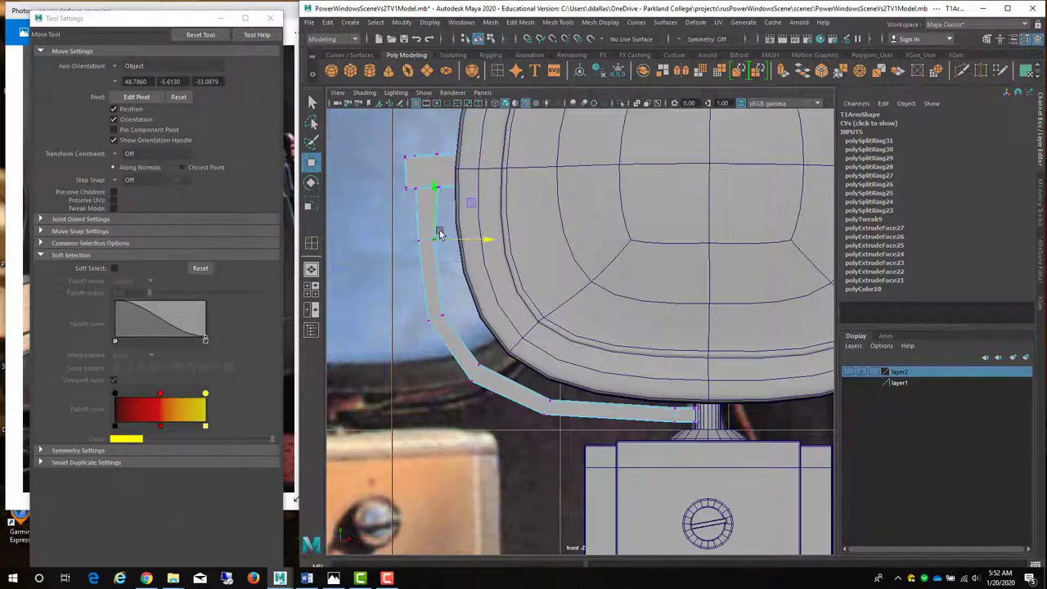
Duplicate the support arm and mirror the copy with a Scale X of -0.137
key("a")
left_click(525, 234)
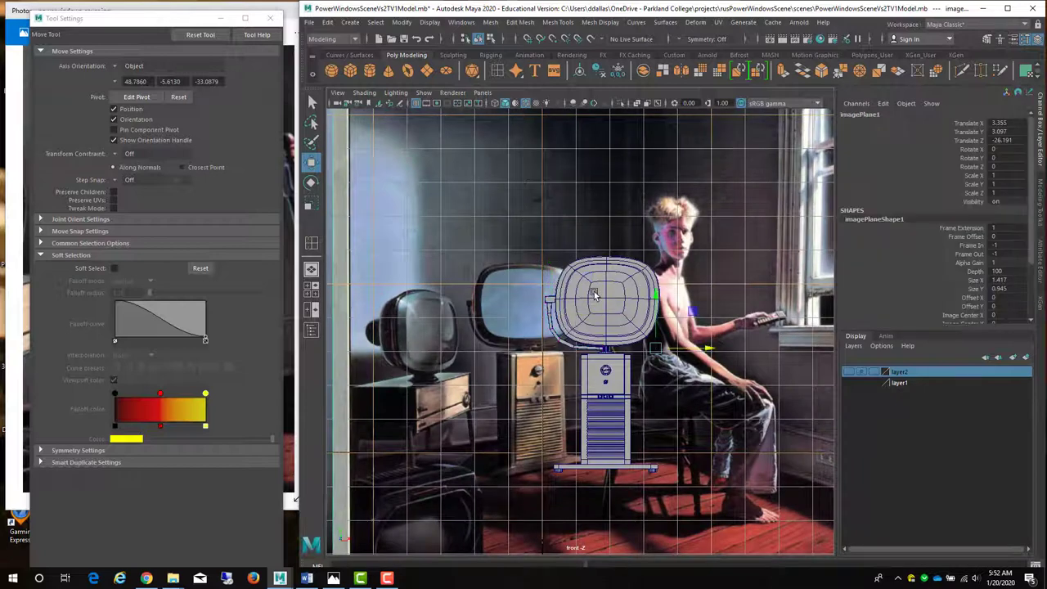
left_click(567, 348)
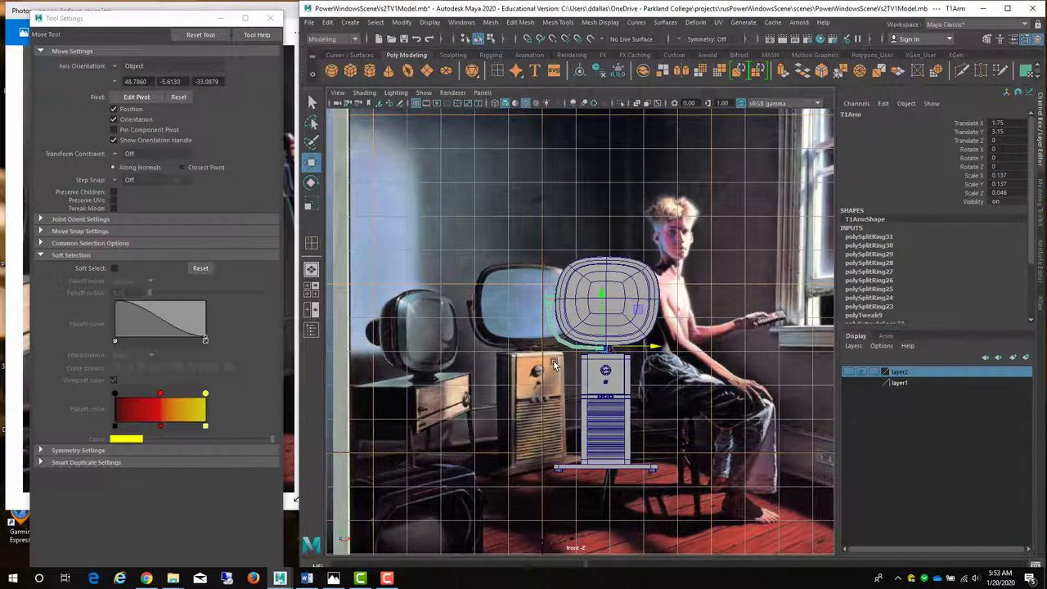
key("3")
key("ctrl+d")
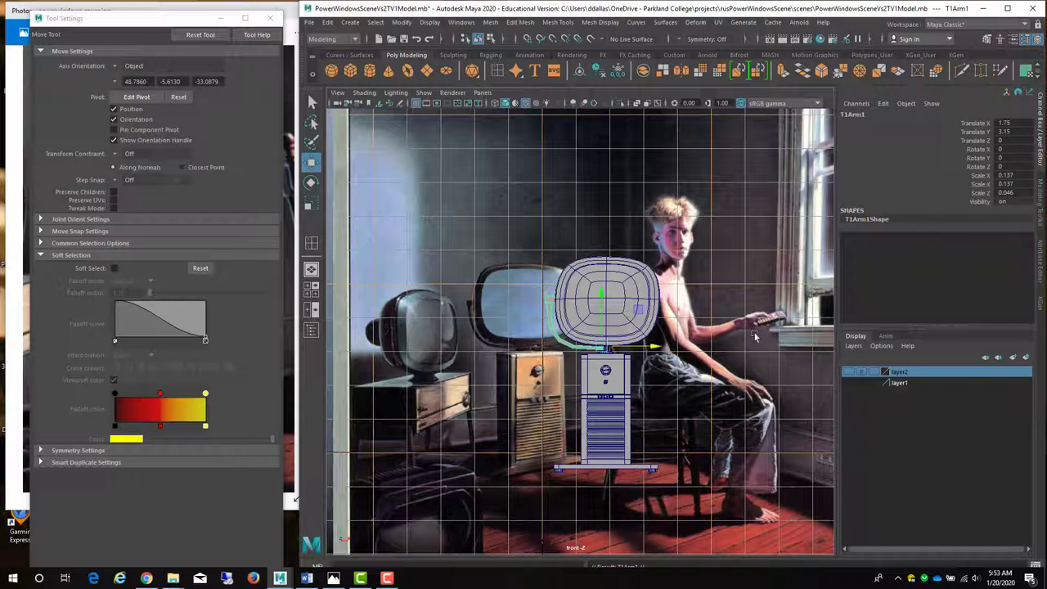
left_click(1002, 175)
key("Return")
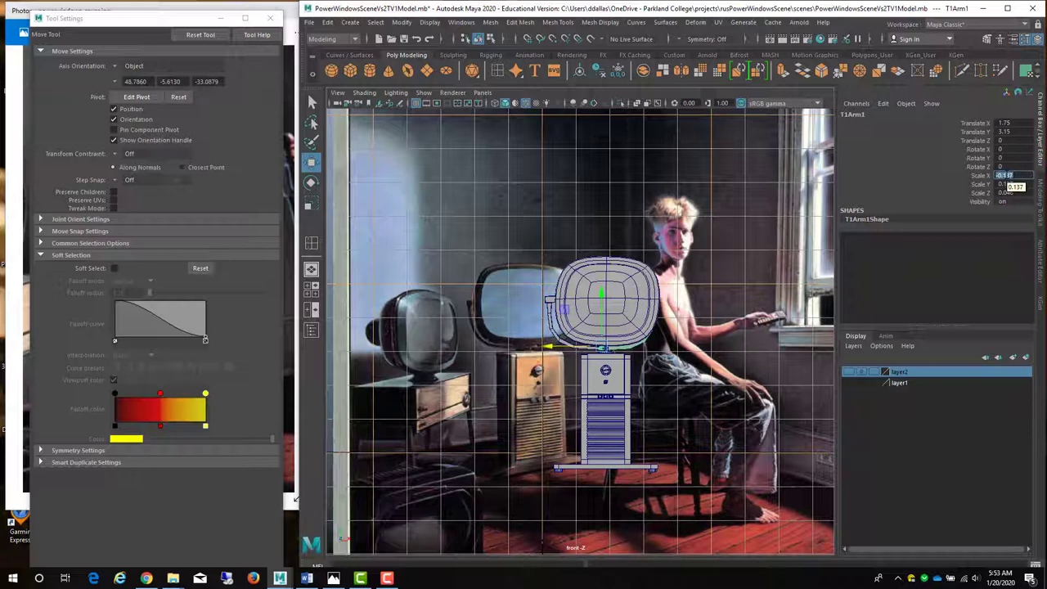
Position the mirrored arm on the television's opposite side at Translate X 2.142 and shift its inner end vertices toward the pedestal neck
left_click_drag(546, 350, 561, 351)
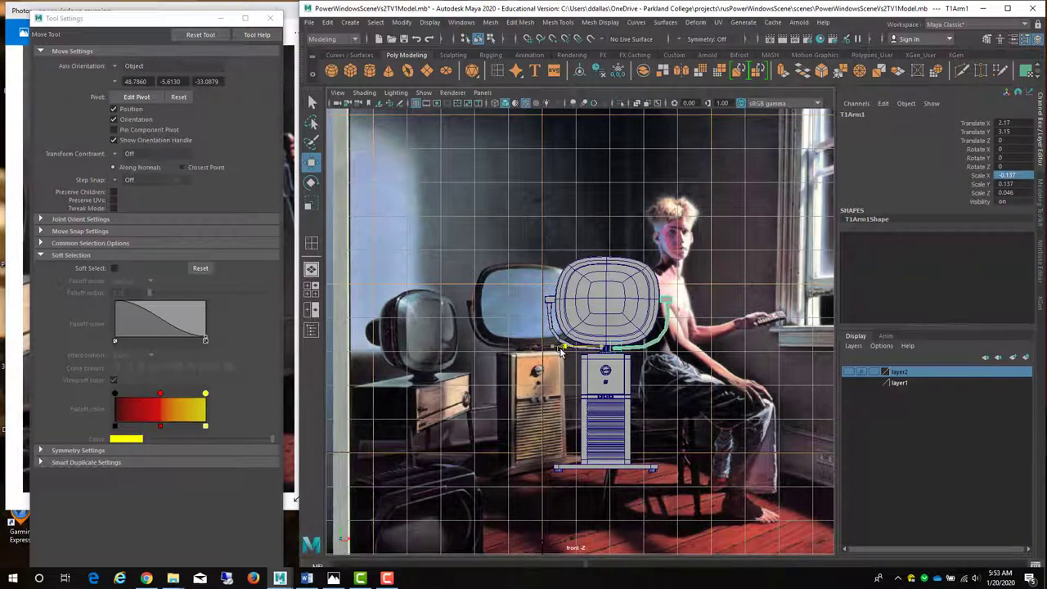
scroll(564, 347, "up", 5)
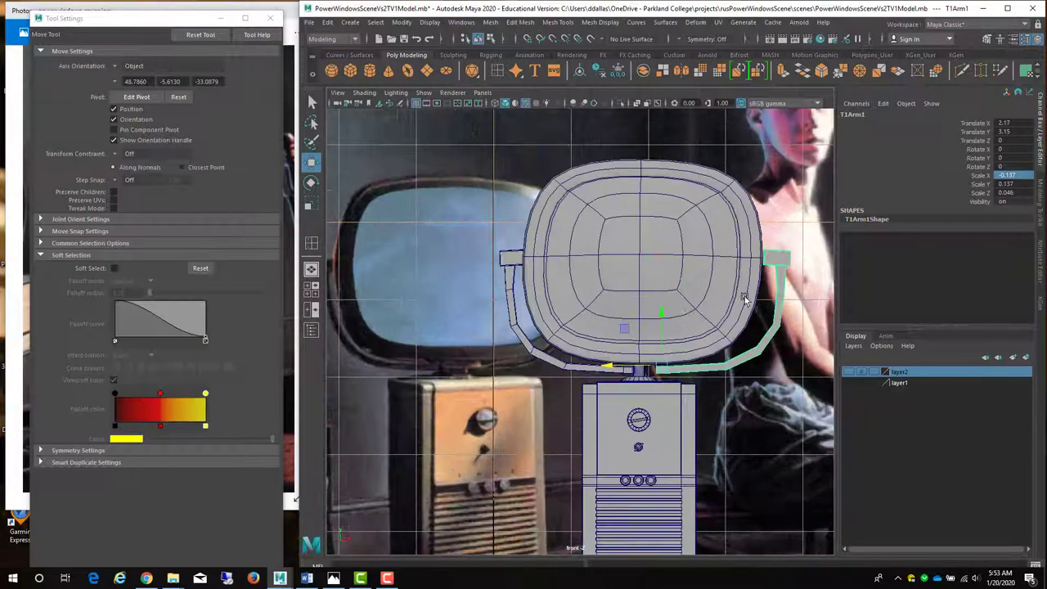
scroll(622, 378, "up", 4)
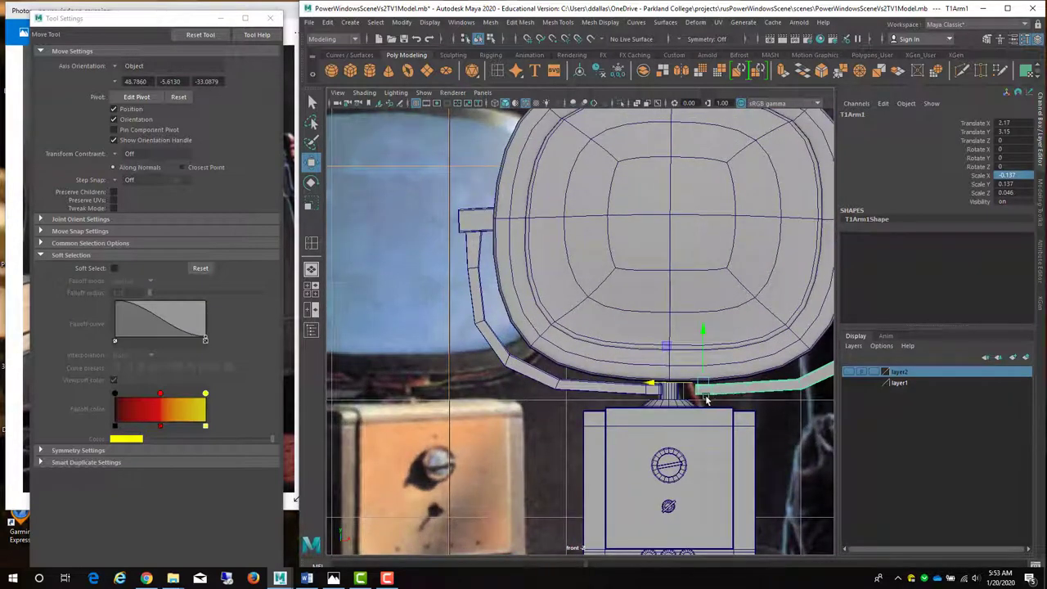
middle_click_drag(717, 404, 672, 372, "alt")
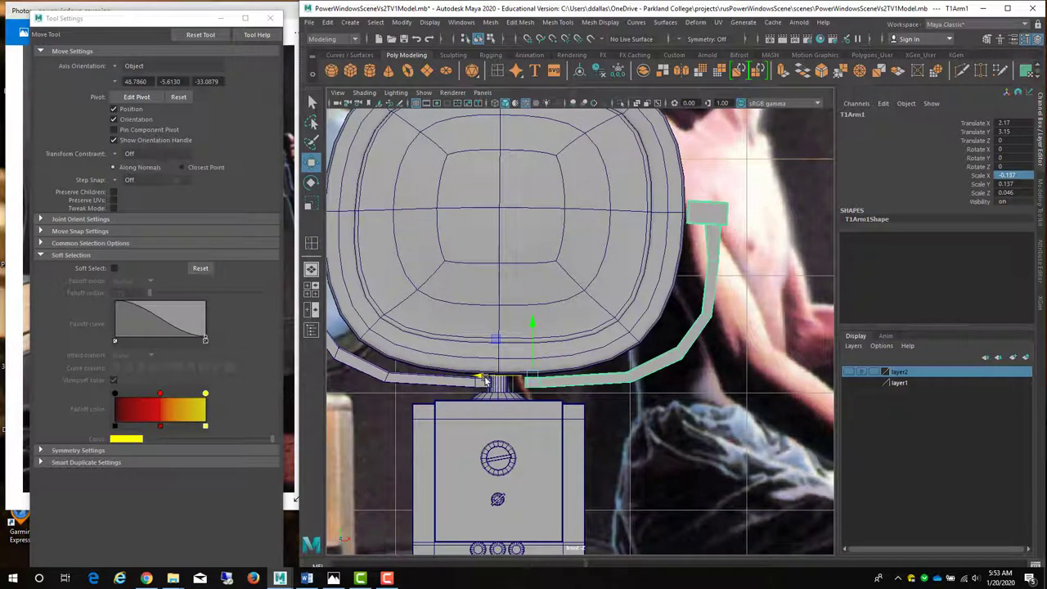
left_click_drag(485, 381, 478, 381)
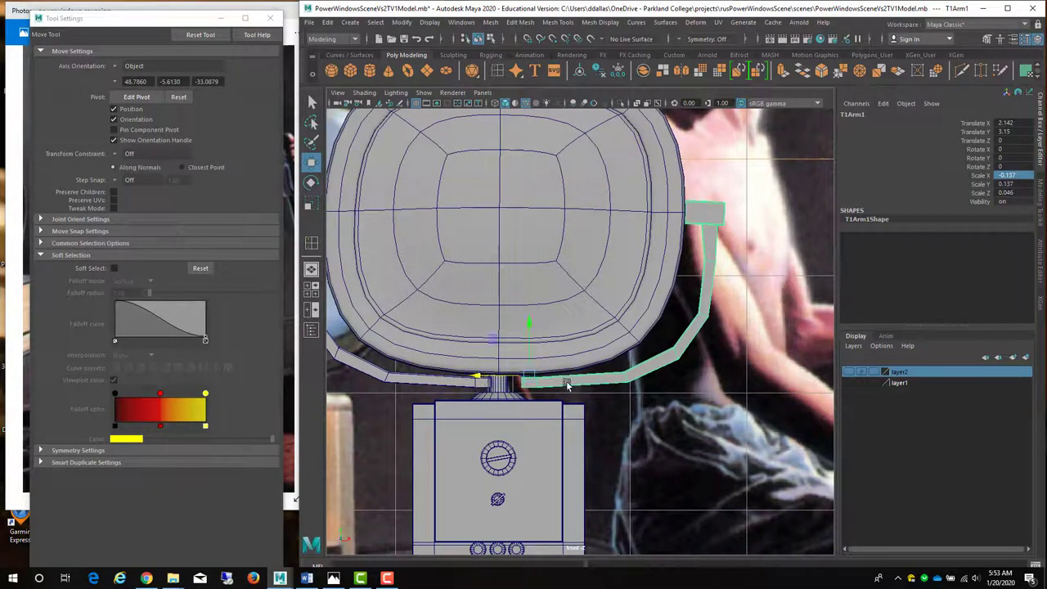
right_click_drag(561, 278, 509, 275)
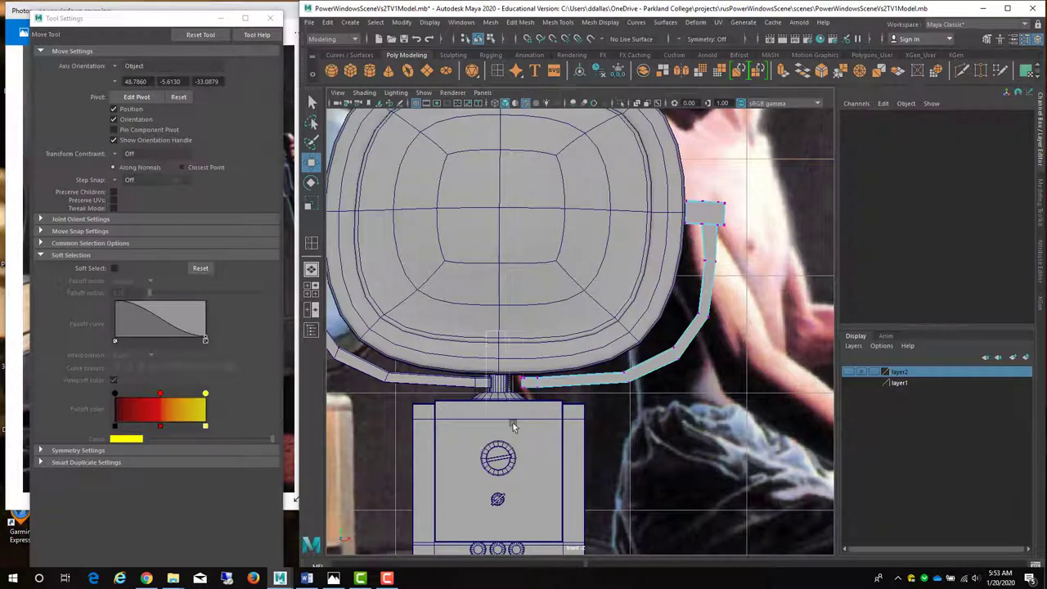
left_click_drag(513, 423, 530, 434)
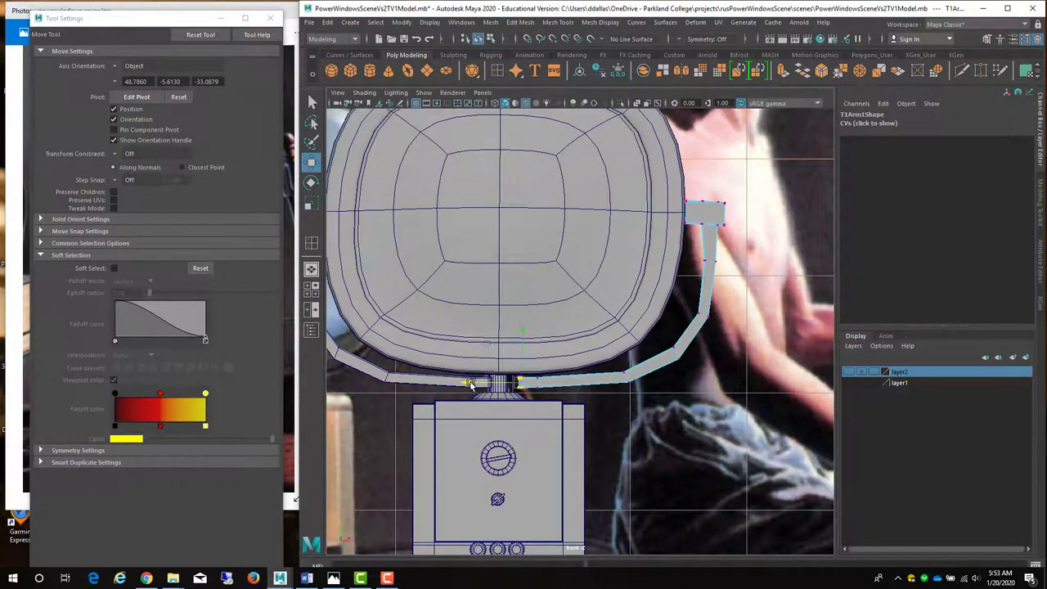
Smooth the original support arm's mesh with 2 divisions in the perspective view
key("space")
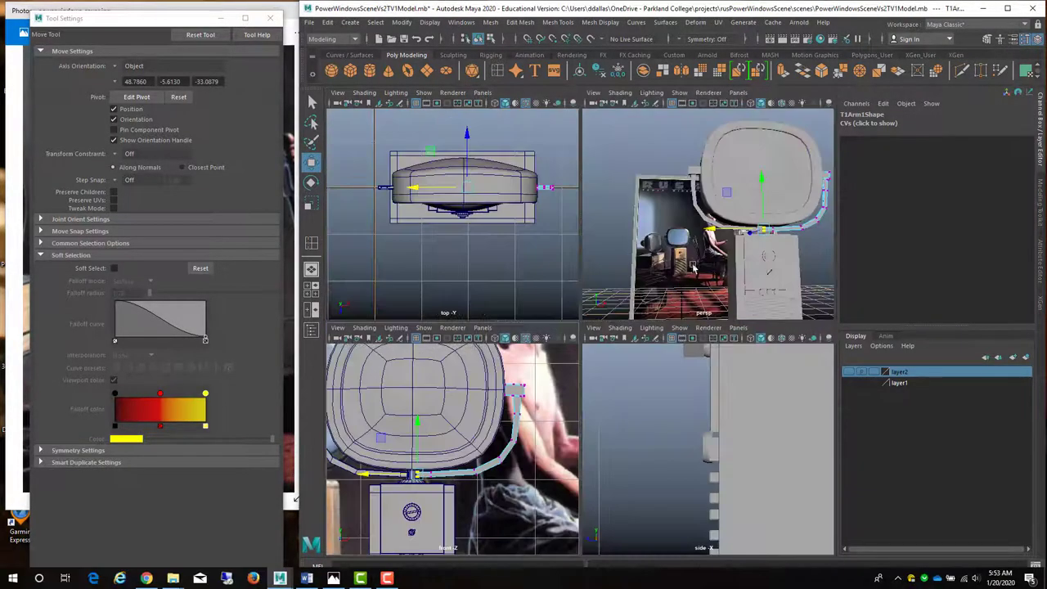
key("space")
scroll(602, 360, "up", 3)
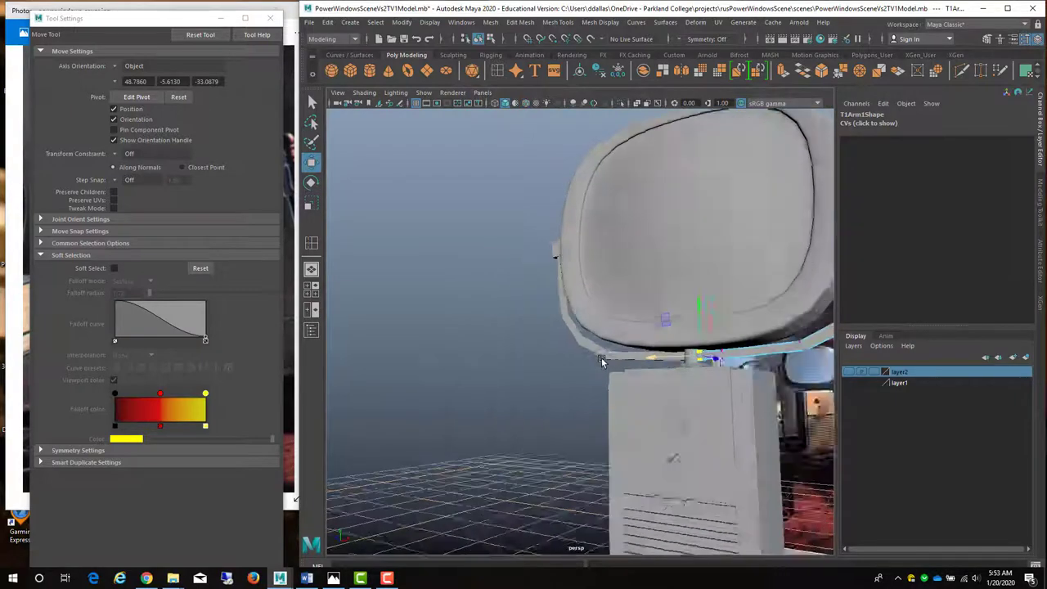
mouse_move(602, 358)
left_mouse_down("alt")
mouse_move(580, 362)
mouse_move(649, 367)
mouse_move(593, 353)
mouse_move(584, 358)
mouse_move(637, 356)
mouse_move(564, 362)
mouse_move(583, 336)
mouse_move(594, 347)
left_mouse_up("alt")
left_click(592, 353)
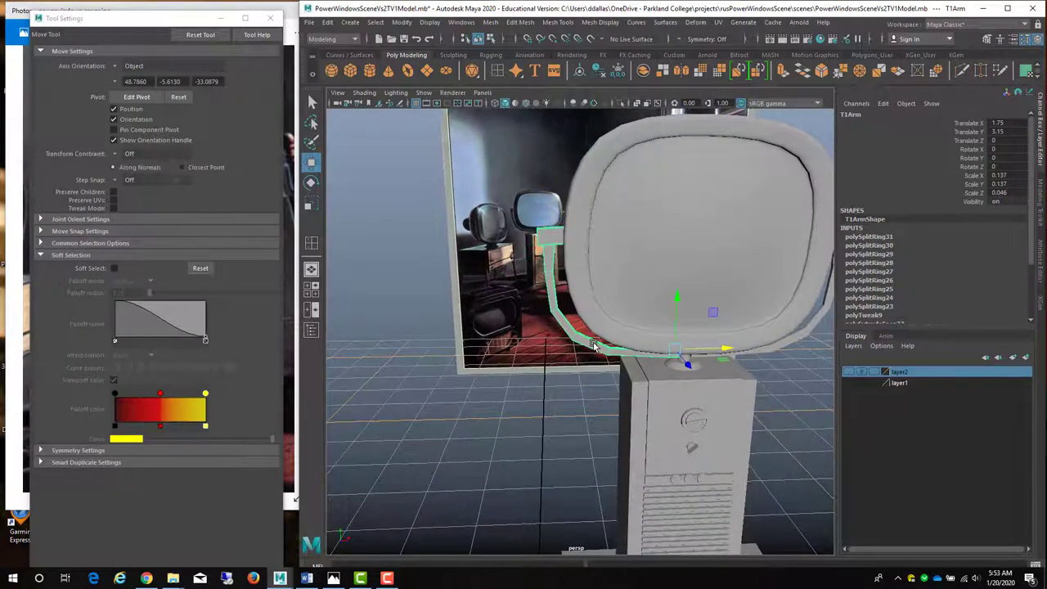
left_click(491, 22)
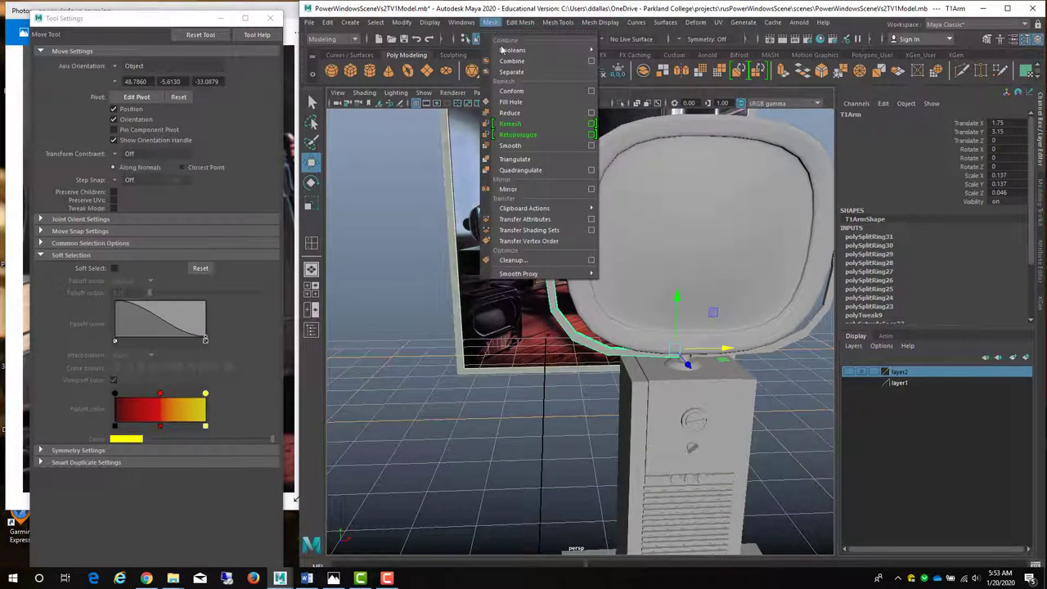
left_click(511, 146)
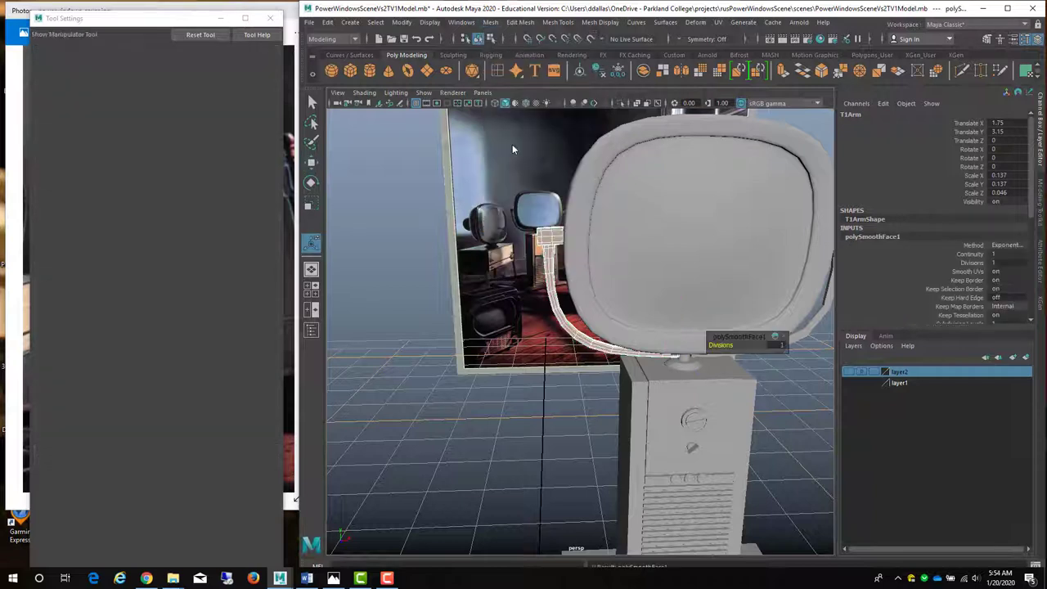
left_click(781, 346)
type("2")
key("Return")
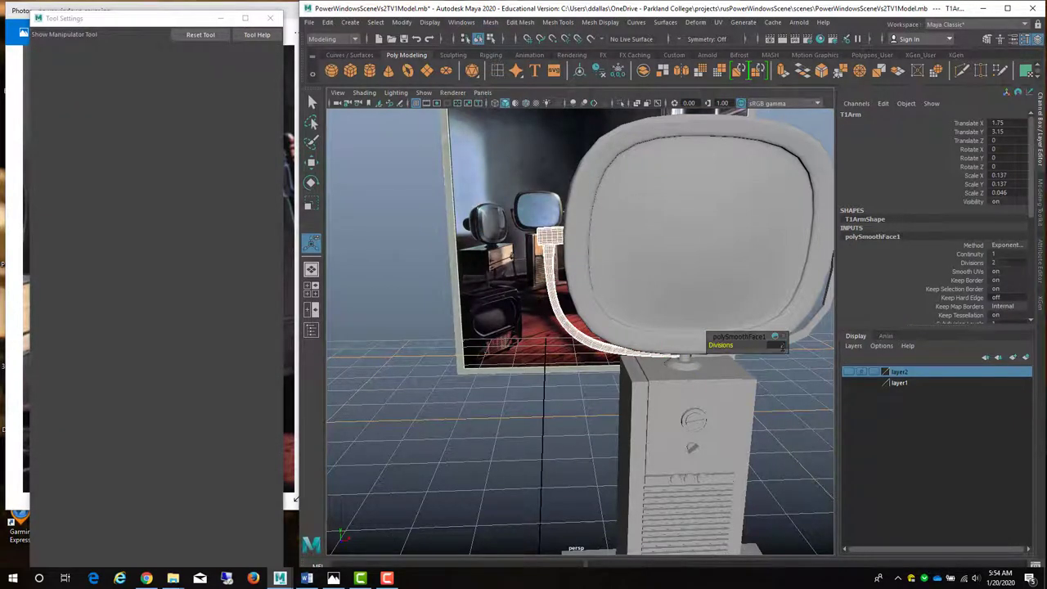
Smooth the mirrored support arm's mesh with 3 divisions
left_click(549, 427)
mouse_move(610, 392)
left_mouse_down("alt")
mouse_move(589, 386)
mouse_move(624, 378)
left_mouse_up("alt")
left_click(639, 376)
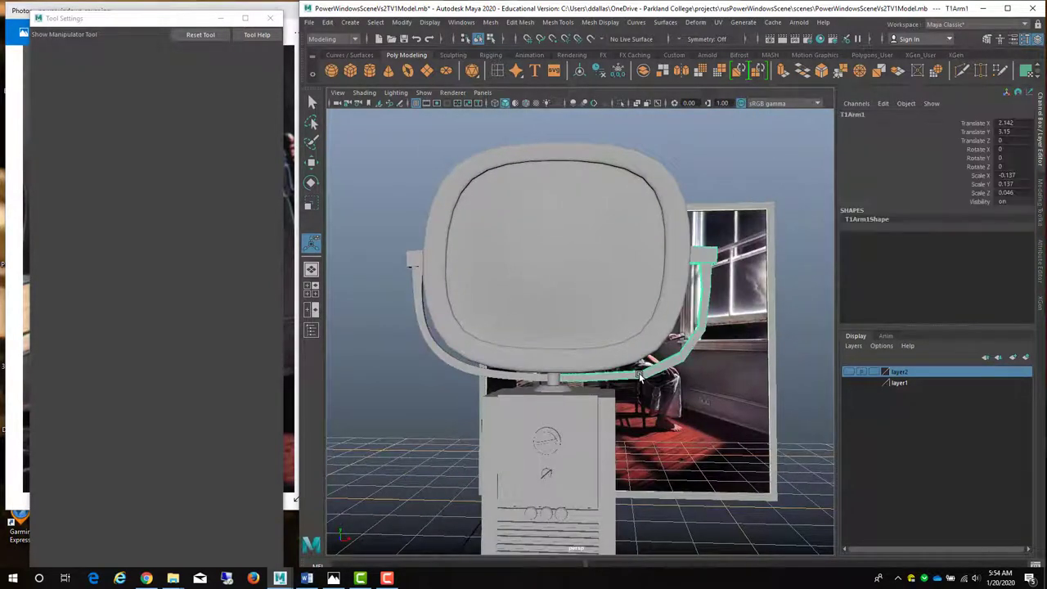
key("g")
left_click(1008, 263)
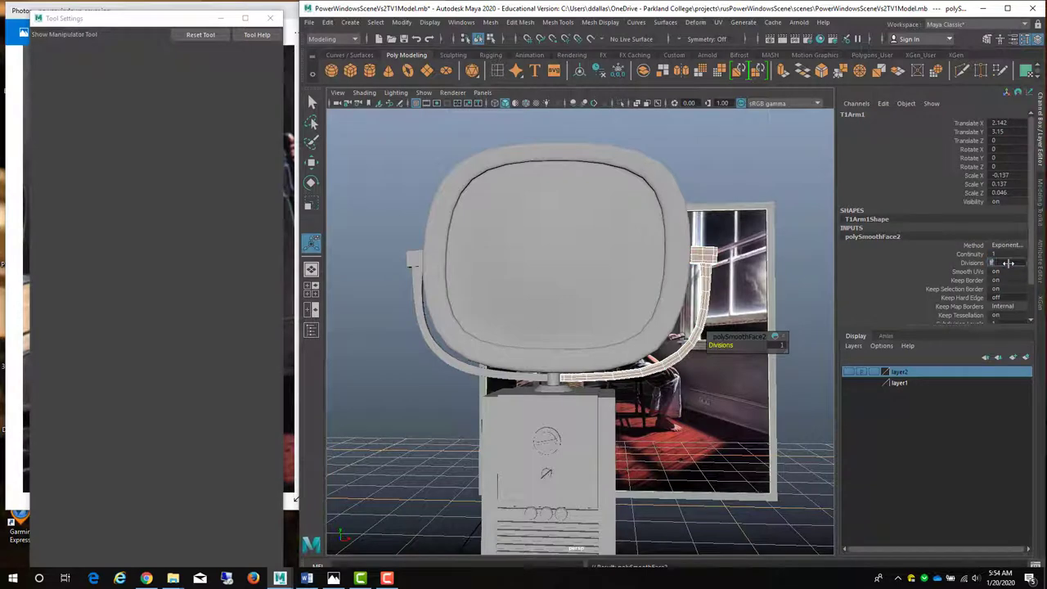
type("3")
key("Return")
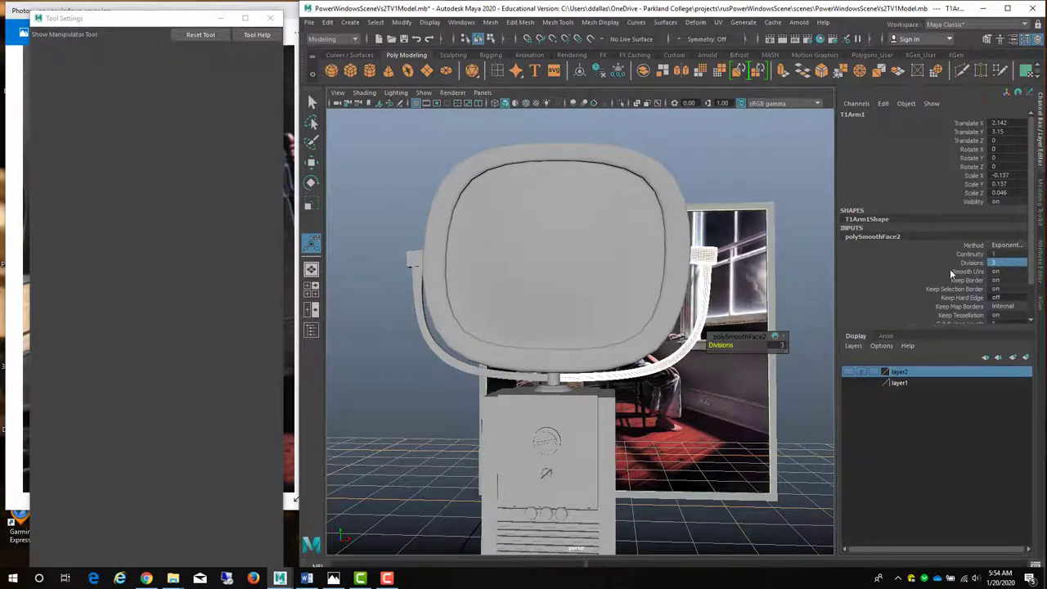
Smooth the television set's mesh with 3 divisions
left_click(801, 230)
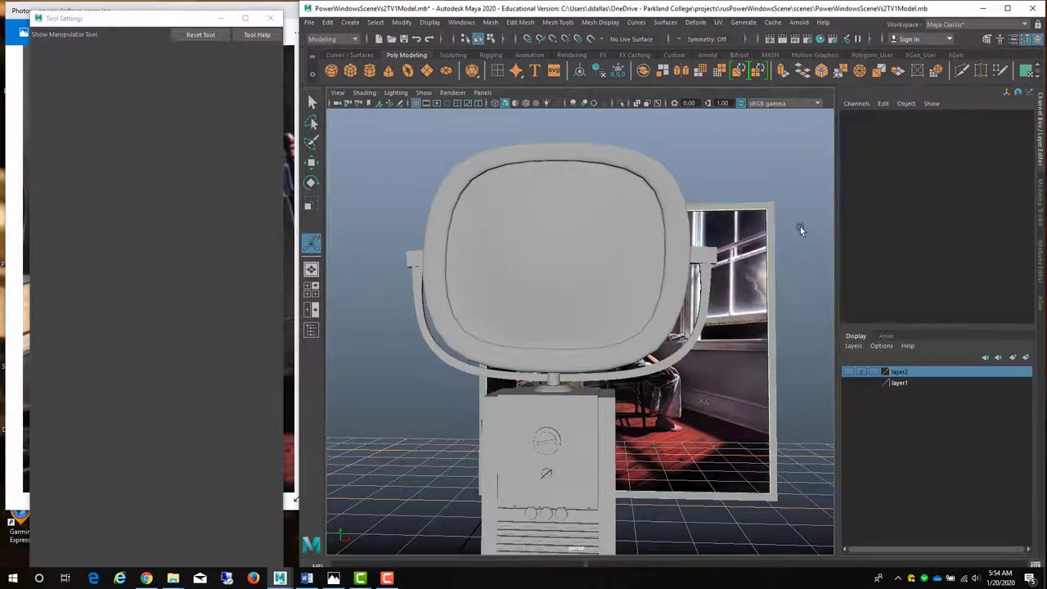
left_click_drag(623, 383, 633, 357, "alt")
left_click(630, 358)
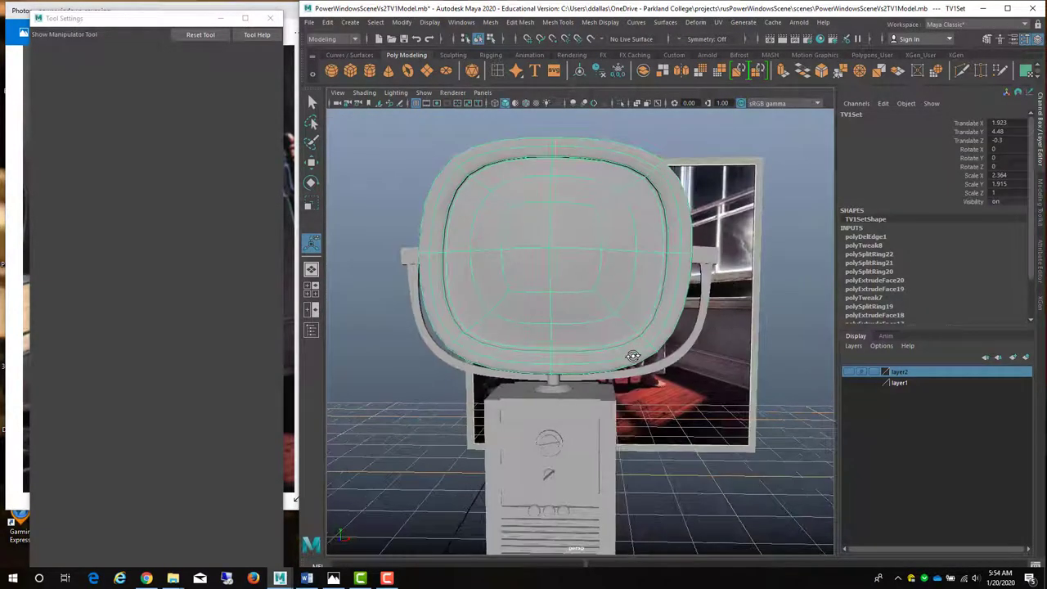
key("g")
left_click(1004, 263)
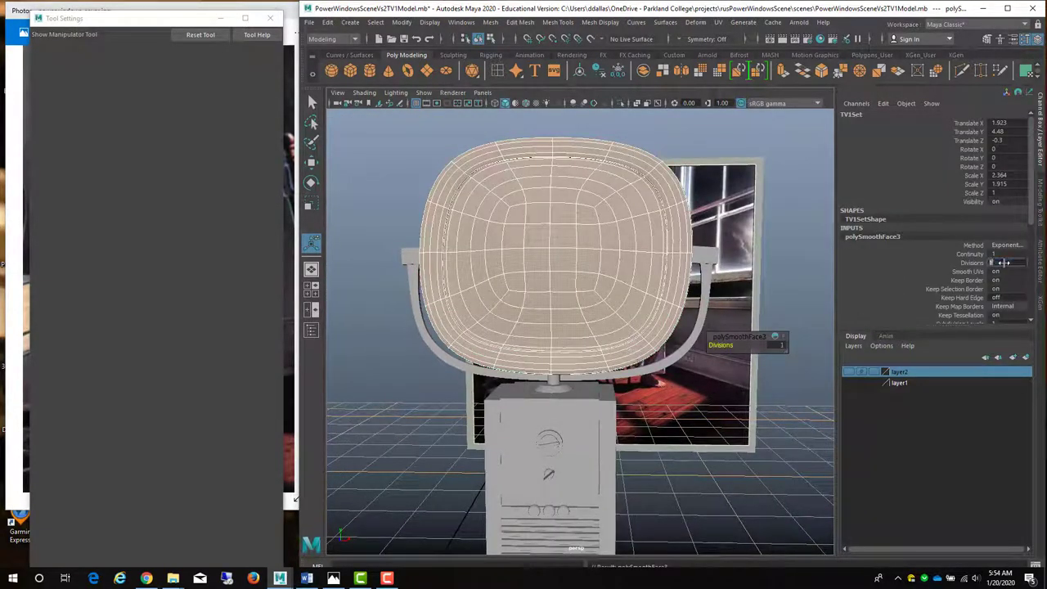
type("3")
key("Return")
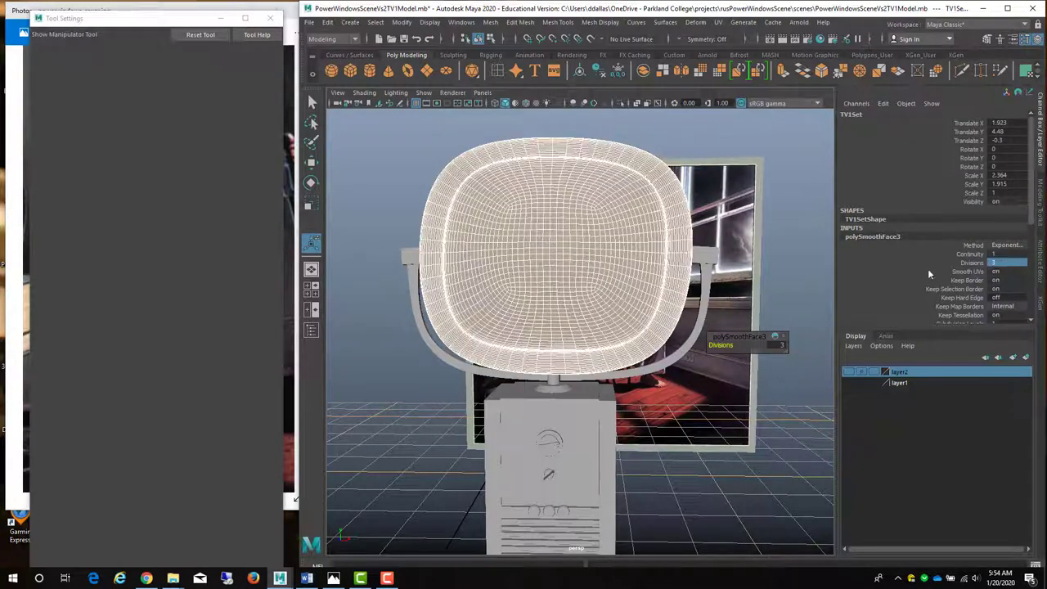
Clear the selection and save the scene with the smoothed television model
left_click(780, 399)
left_click_drag(642, 289, 595, 294, "alt")
right_click_drag(595, 294, 593, 343, "alt")
left_click_drag(583, 354, 620, 364, "alt")
key("super")
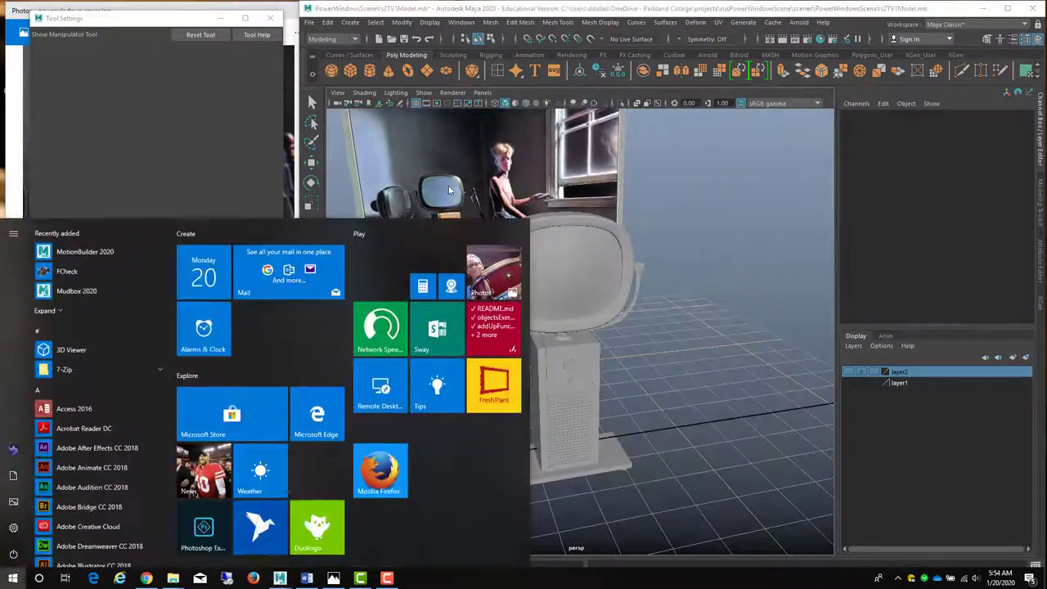
key("super")
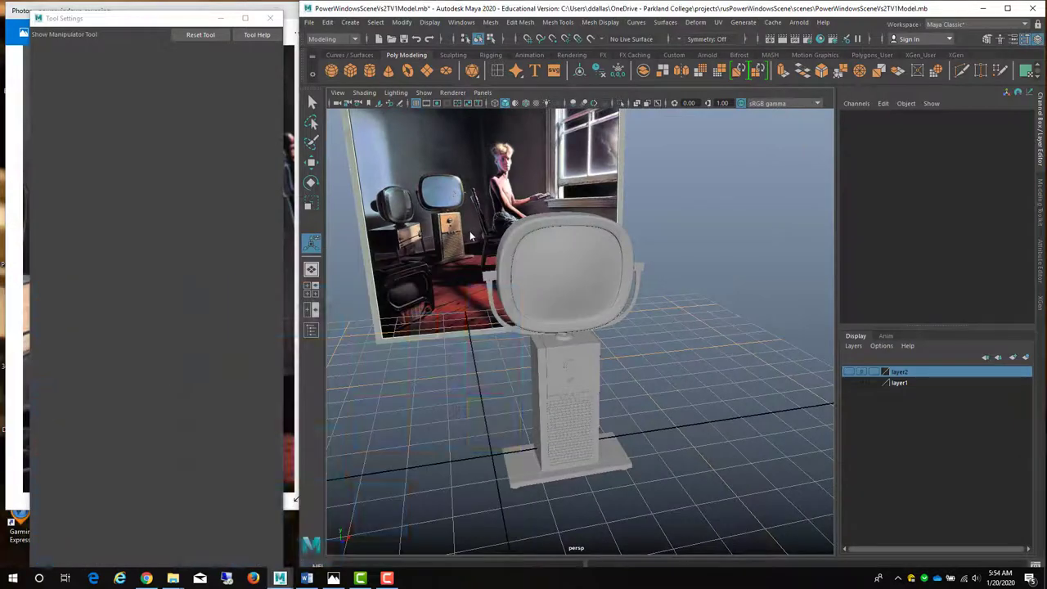
left_click(402, 40)
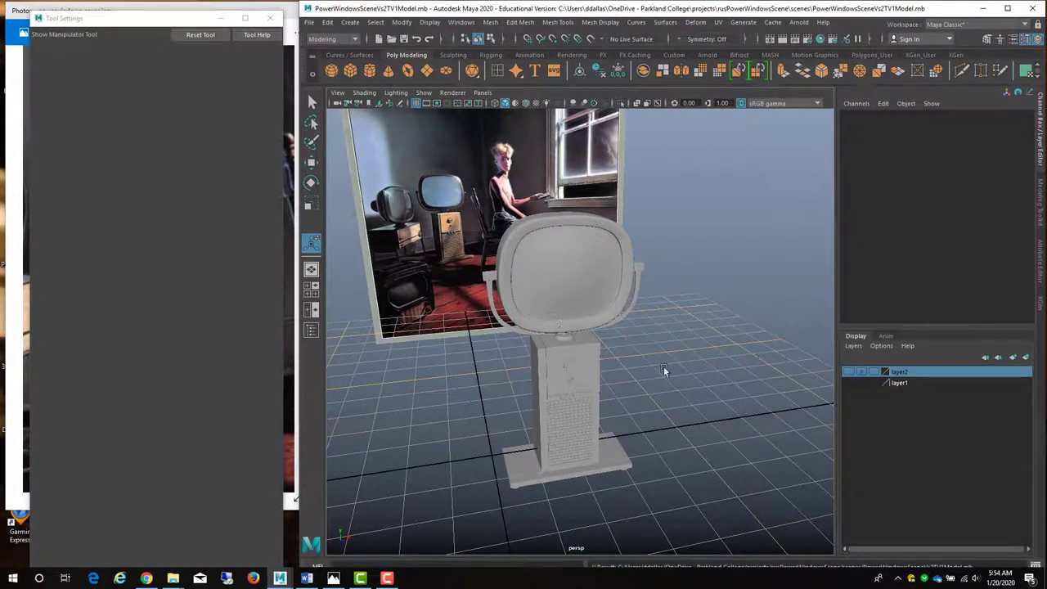
Group all parts of the television model and name the group TV1GRP
left_click_drag(665, 371, 580, 429, "alt")
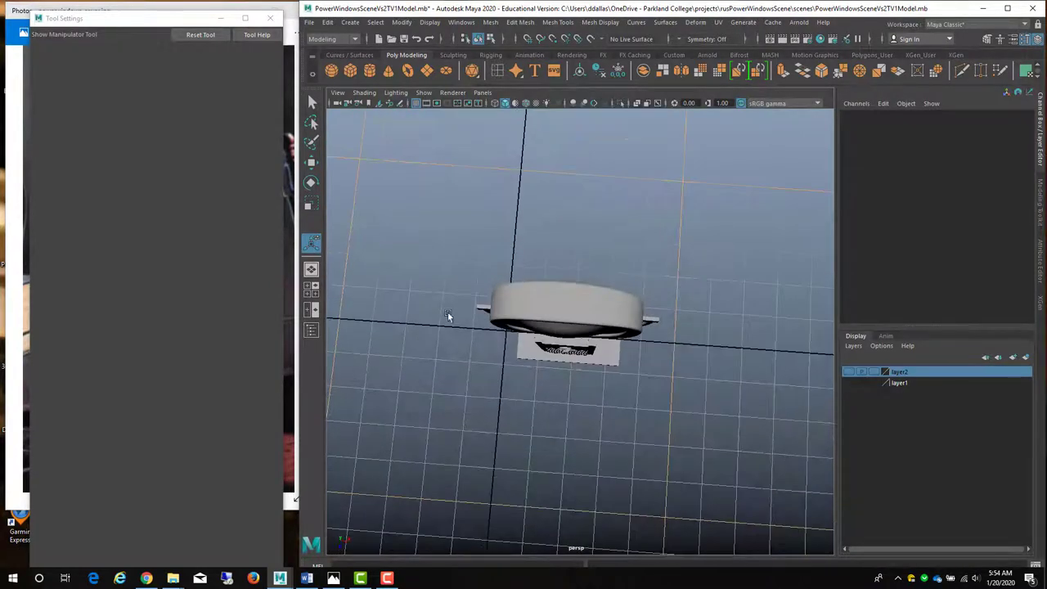
left_click_drag(447, 287, 714, 421)
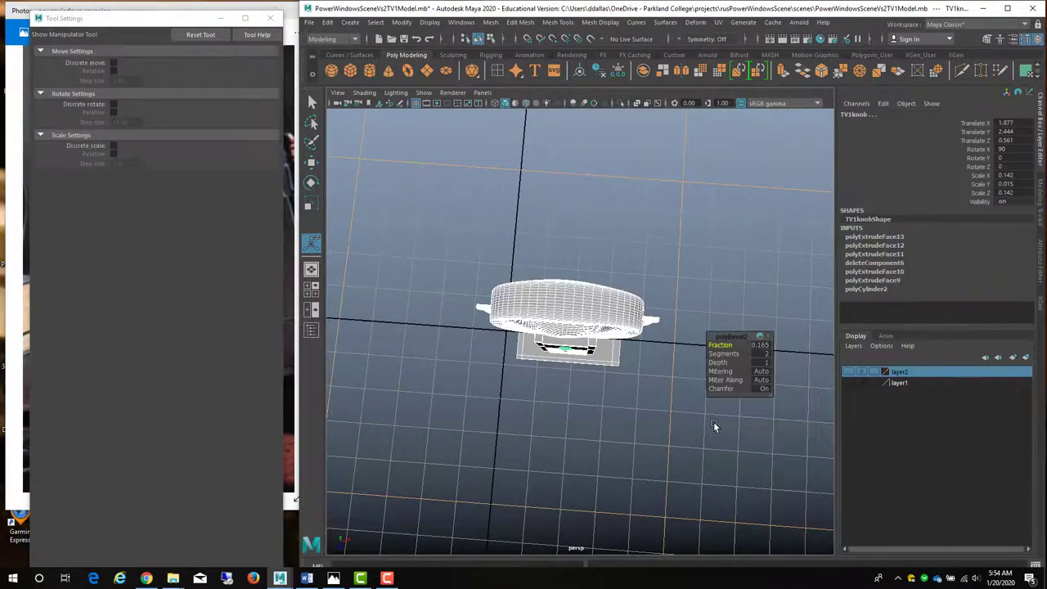
left_click_drag(632, 406, 646, 345, "alt")
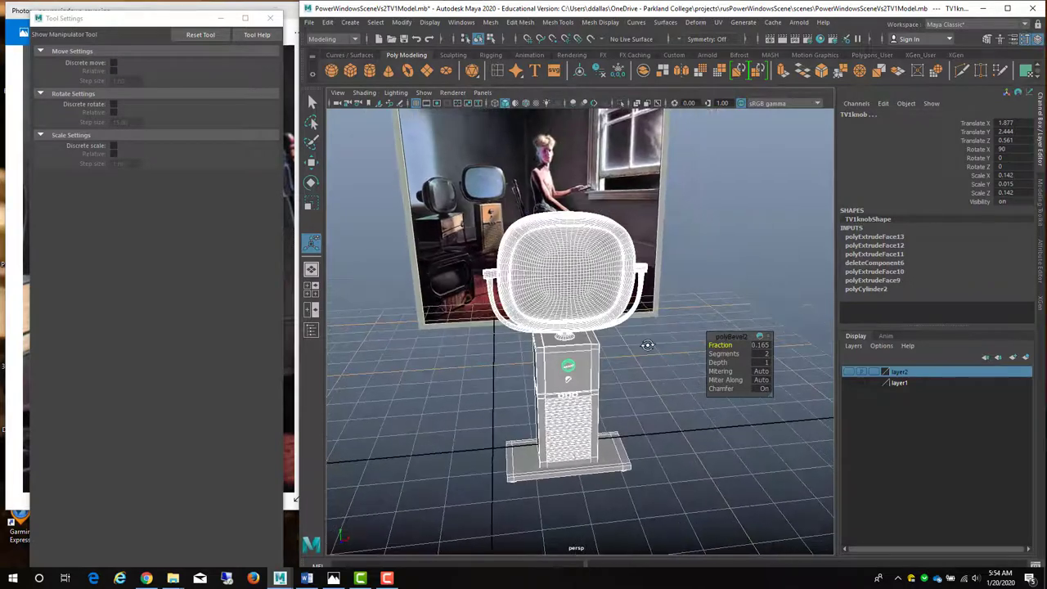
key("ctrl+g")
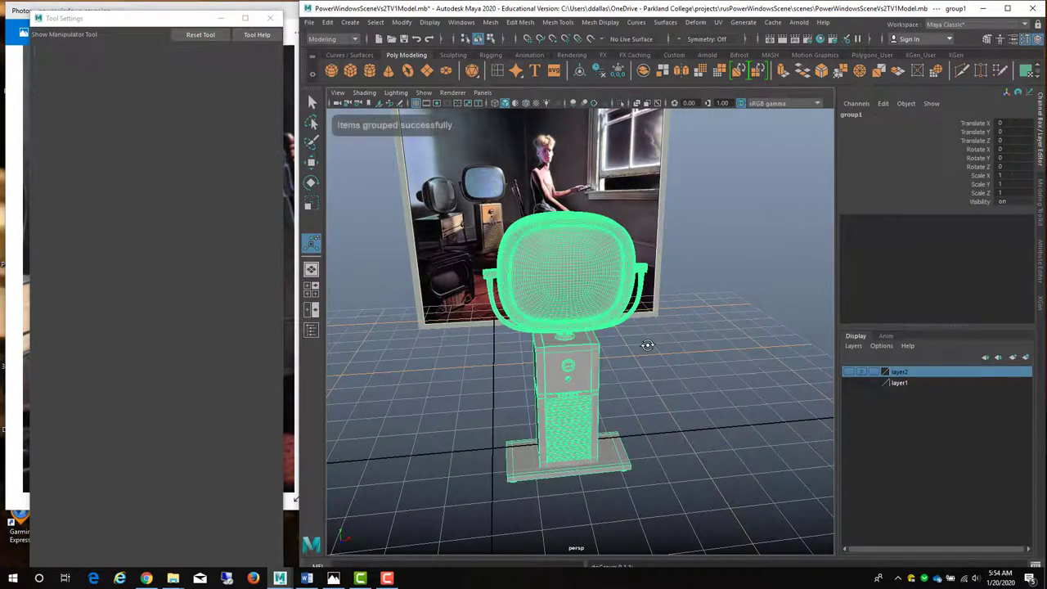
left_click(872, 116)
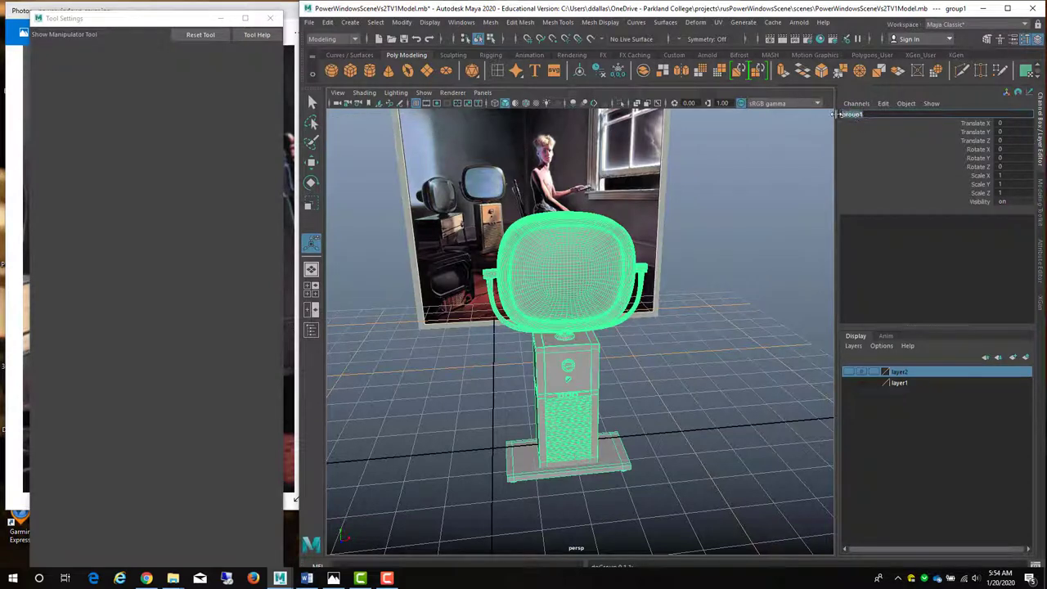
key("BackSpace")
key("Return")
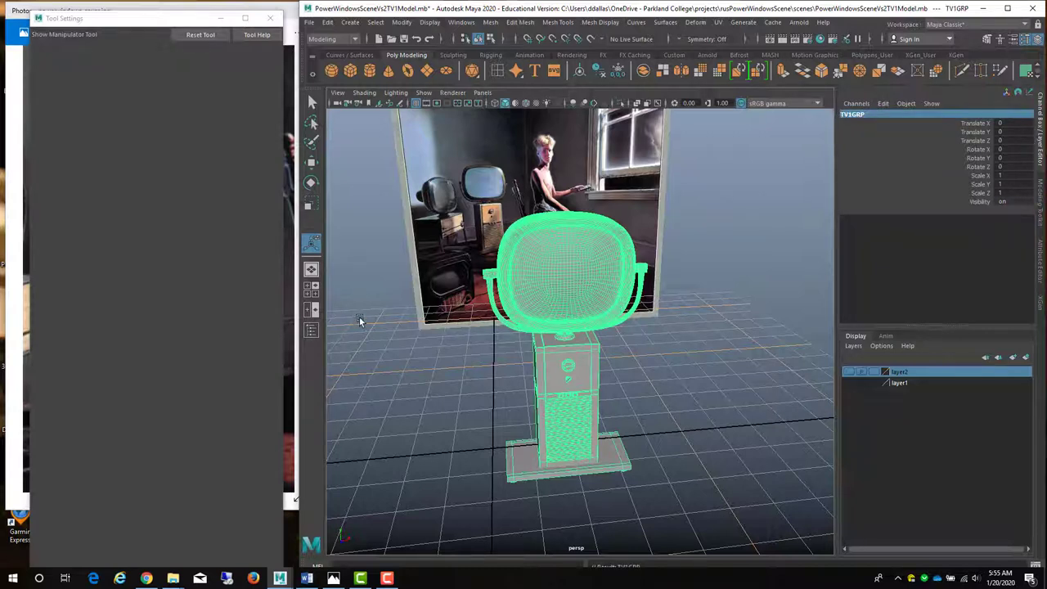
Open the Outliner, expand TV1GRP to check its arm and feet members, and reselect the whole group
left_click(310, 330)
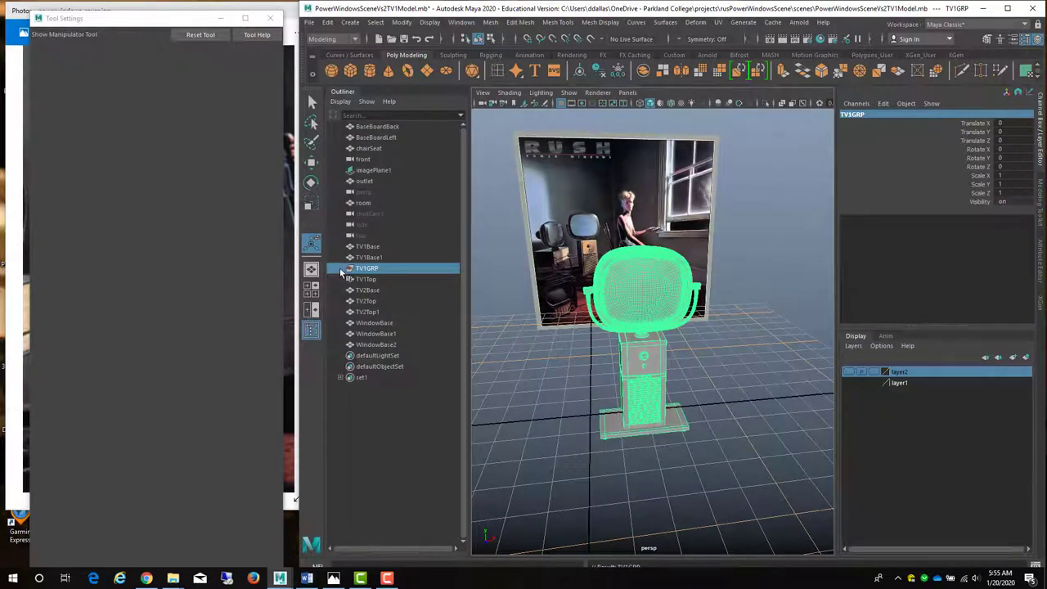
left_click(341, 269)
left_click(372, 289)
left_click(373, 301)
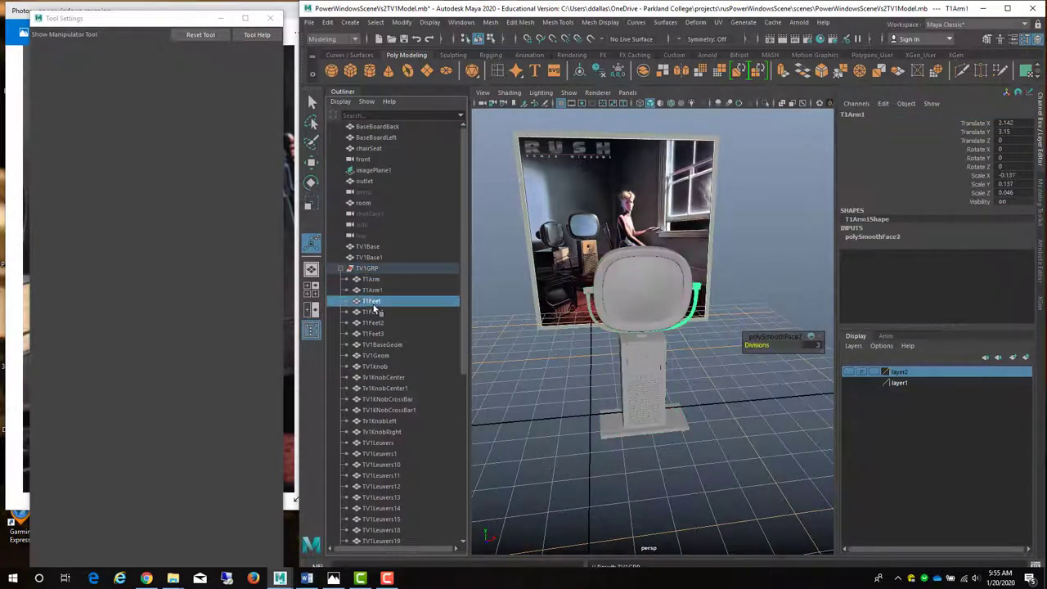
left_click(372, 323)
left_click(368, 269)
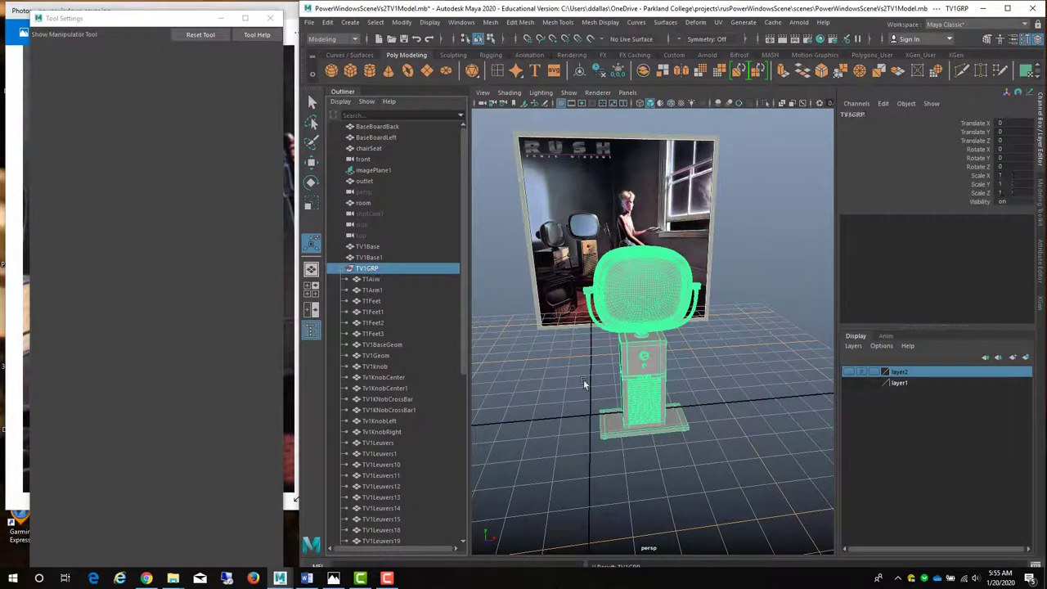
Center the TV1GRP group's pivot and move the group along X to Translate X -1.115
key("w")
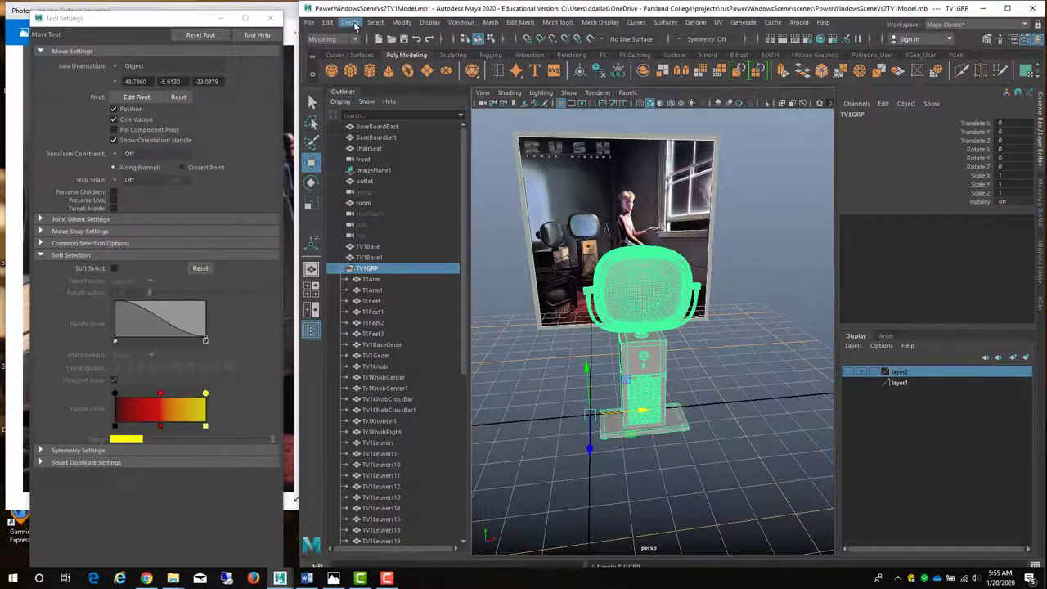
left_click(402, 22)
left_click(423, 100)
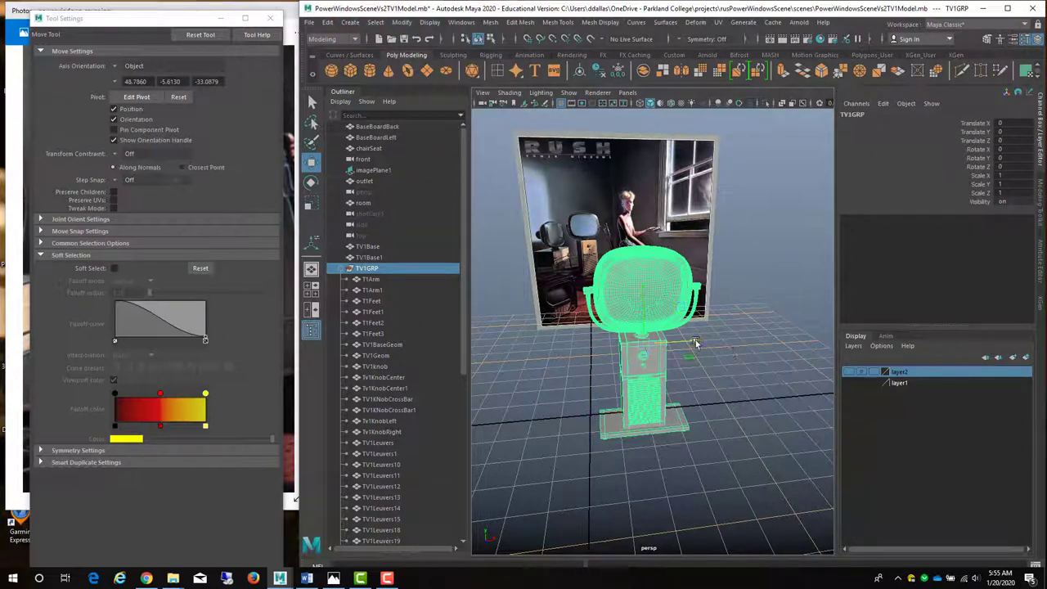
left_click_drag(696, 343, 607, 328)
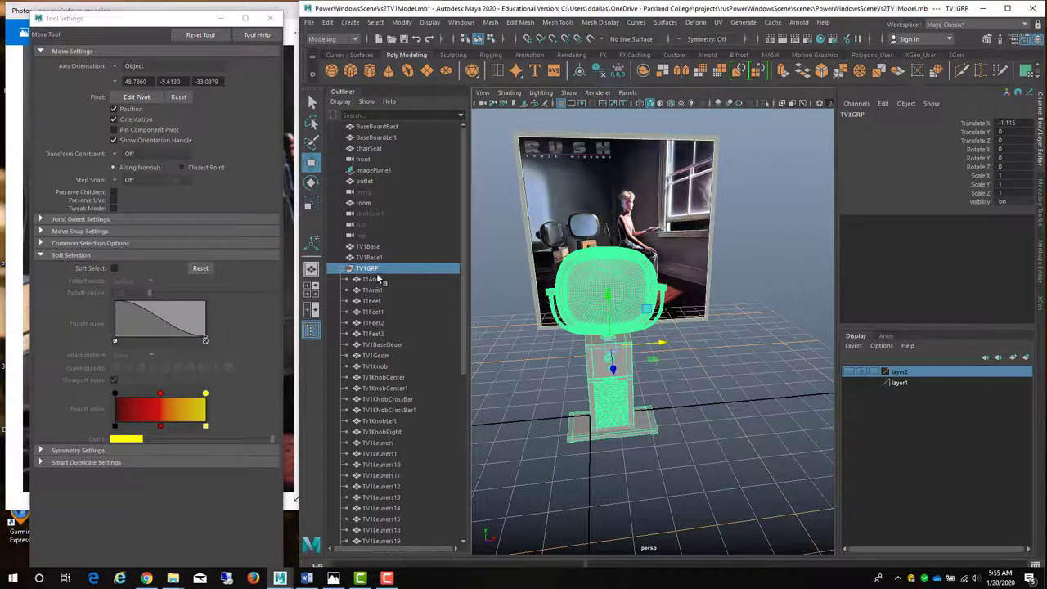
Try moving the television set alone and the whole group sideways along X, and undo both moves
left_click(711, 356)
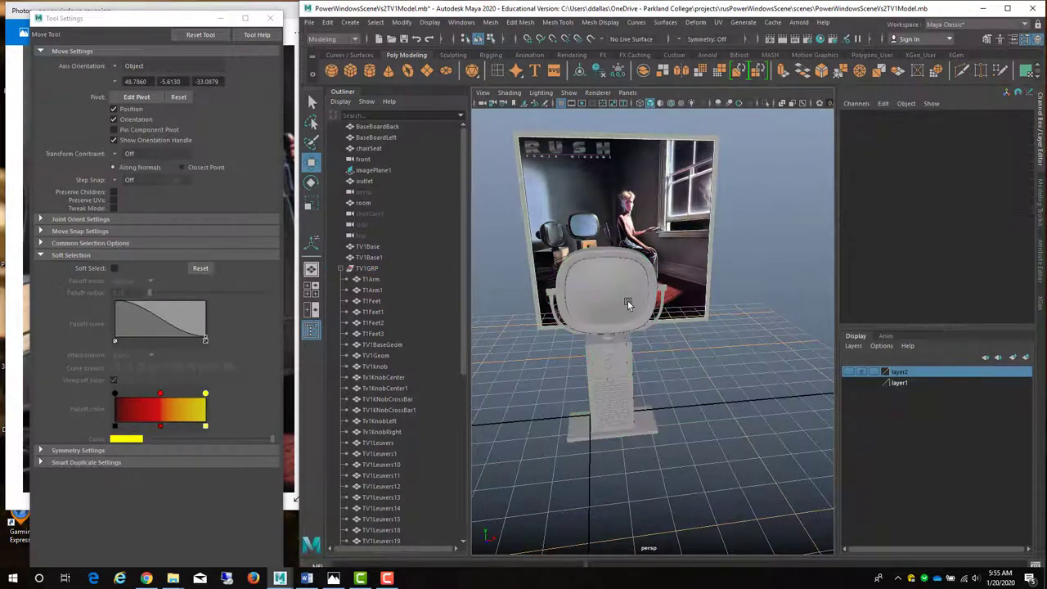
left_click(625, 299)
left_click_drag(656, 286, 736, 288)
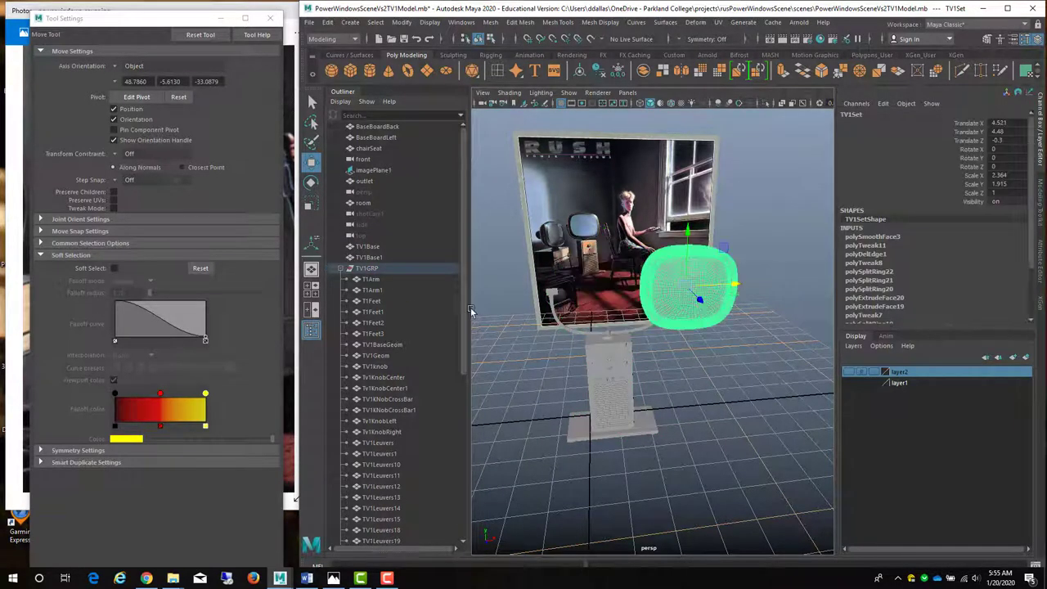
left_click(379, 273)
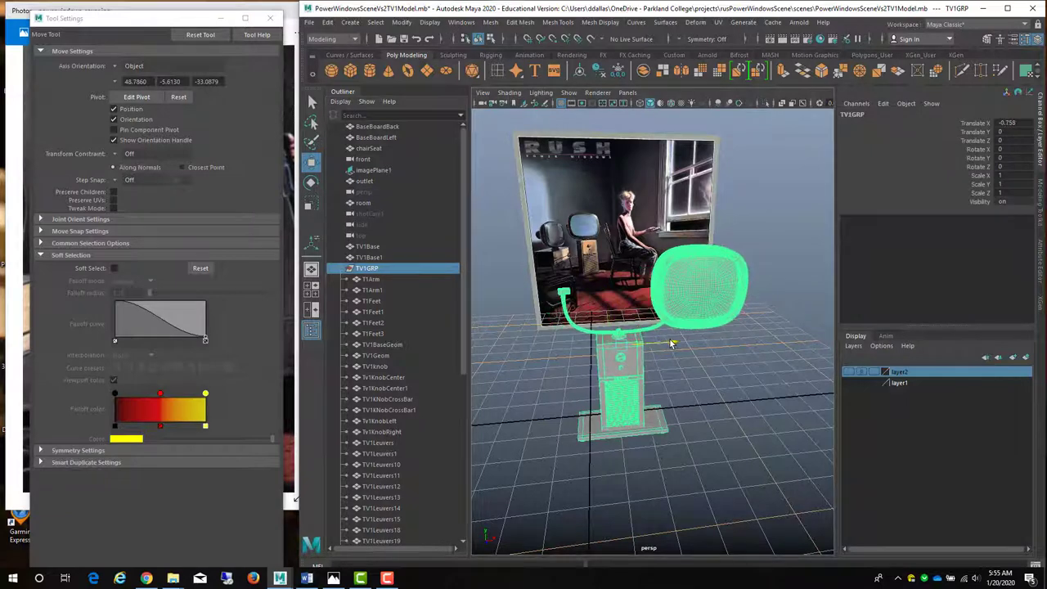
left_click_drag(671, 343, 668, 344)
key("ctrl+z")
key("ctrl+z")
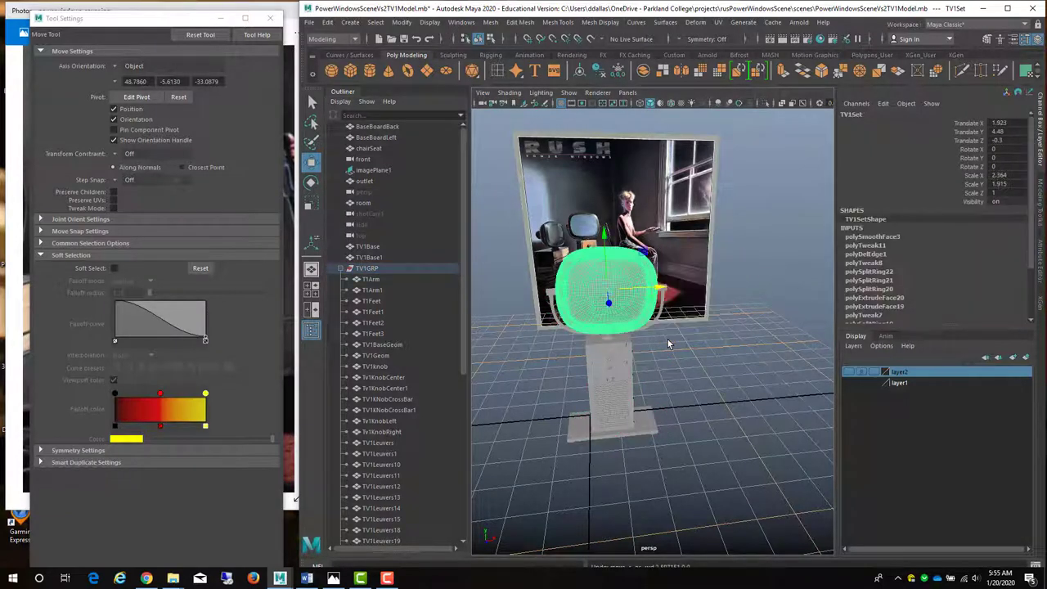
Select the TV1GRP group and examine it against the album cover in a full-size front view
left_click(700, 348)
left_click(368, 273)
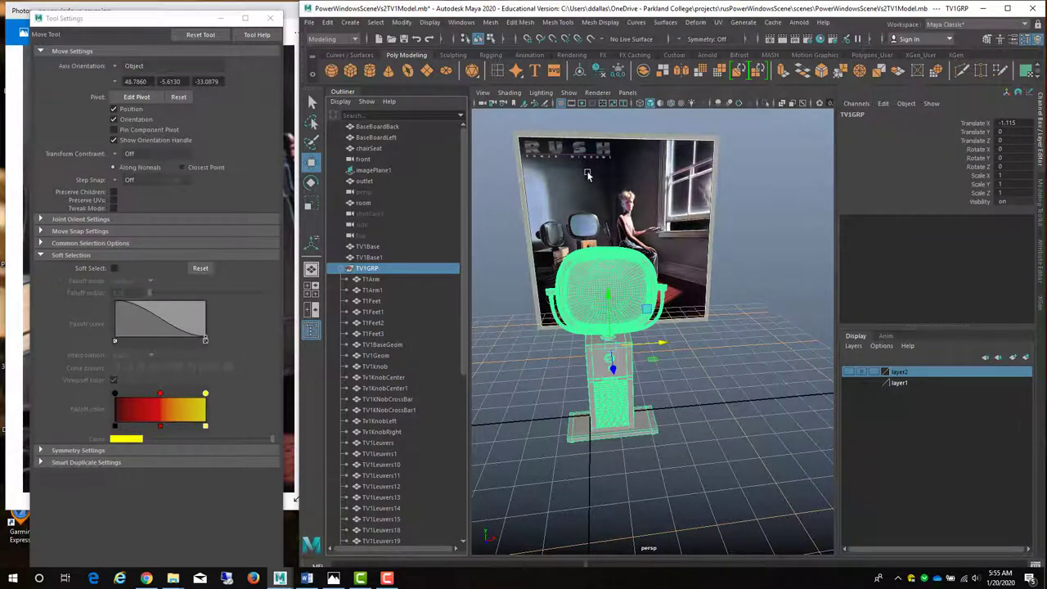
left_click(311, 310)
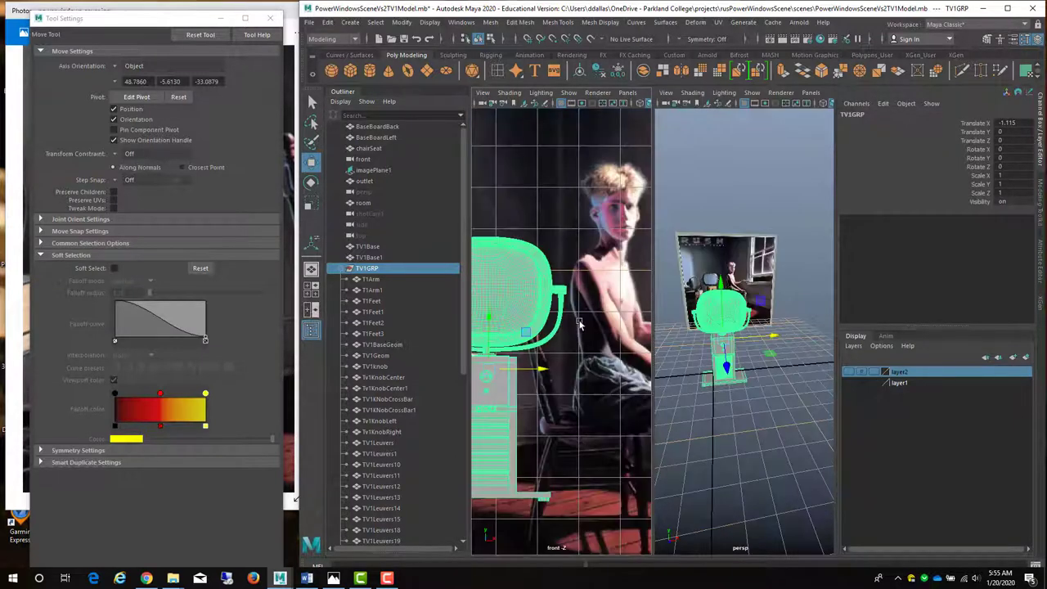
key("space")
scroll(684, 303, "down", 5)
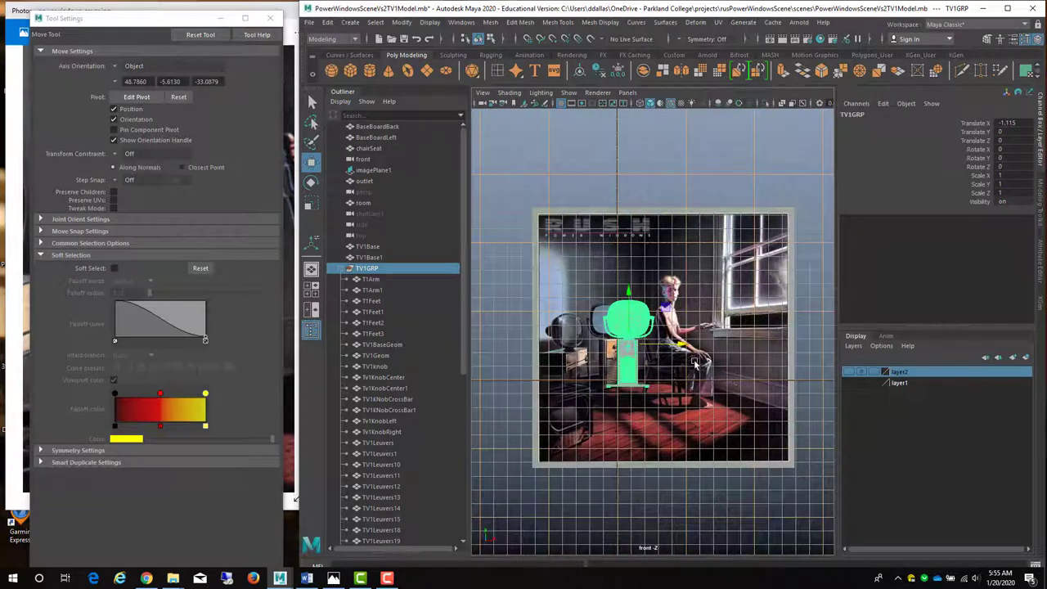
scroll(695, 360, "up", 1)
scroll(693, 364, "down", 1)
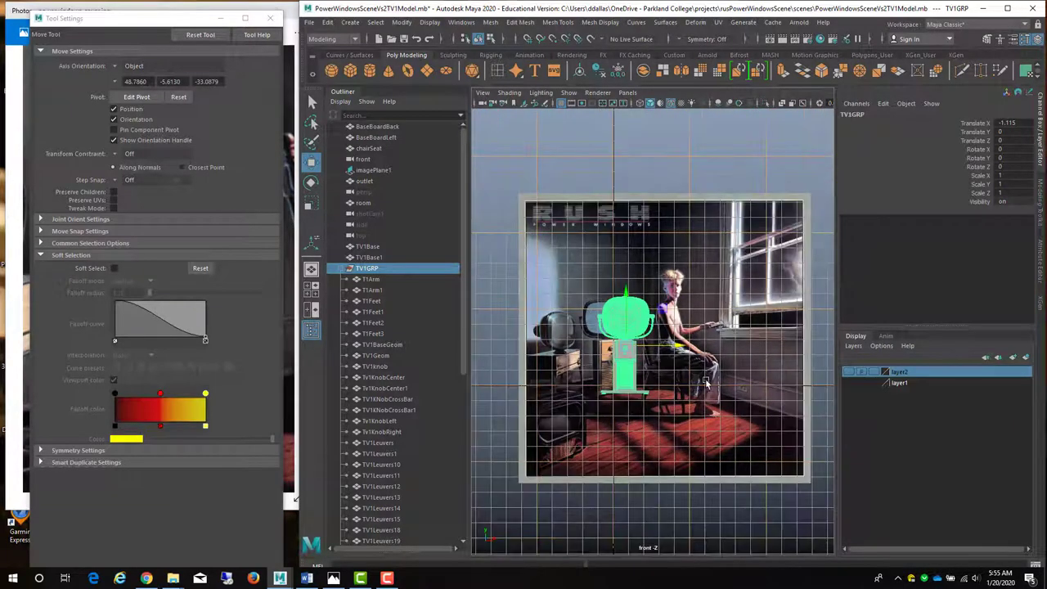
Look through the shotCam1 camera and make layer2 with the blocked-out room visible
left_click(627, 92)
mouse_move(640, 104)
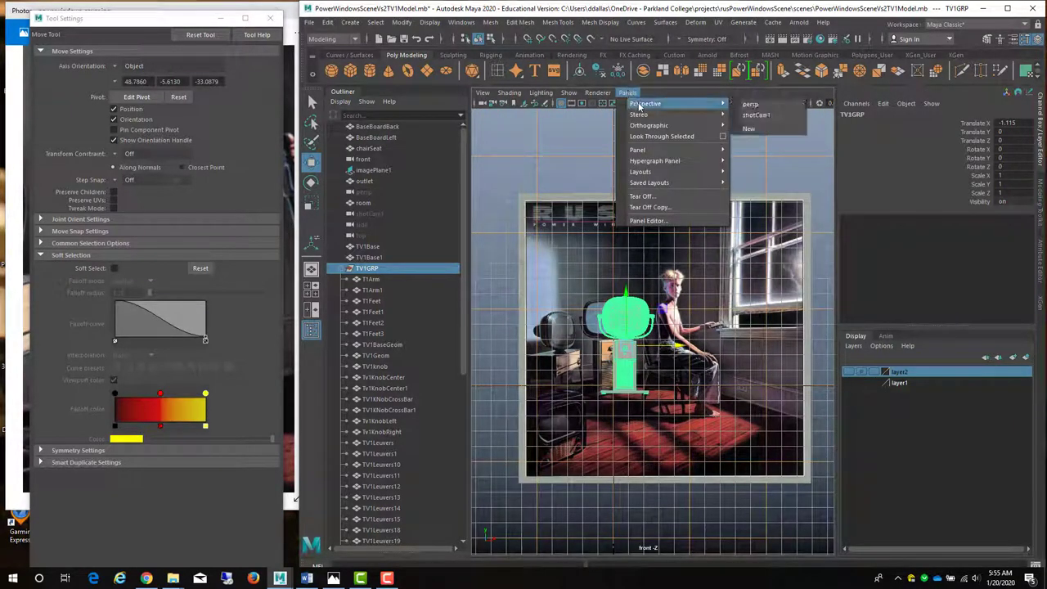
left_click(747, 115)
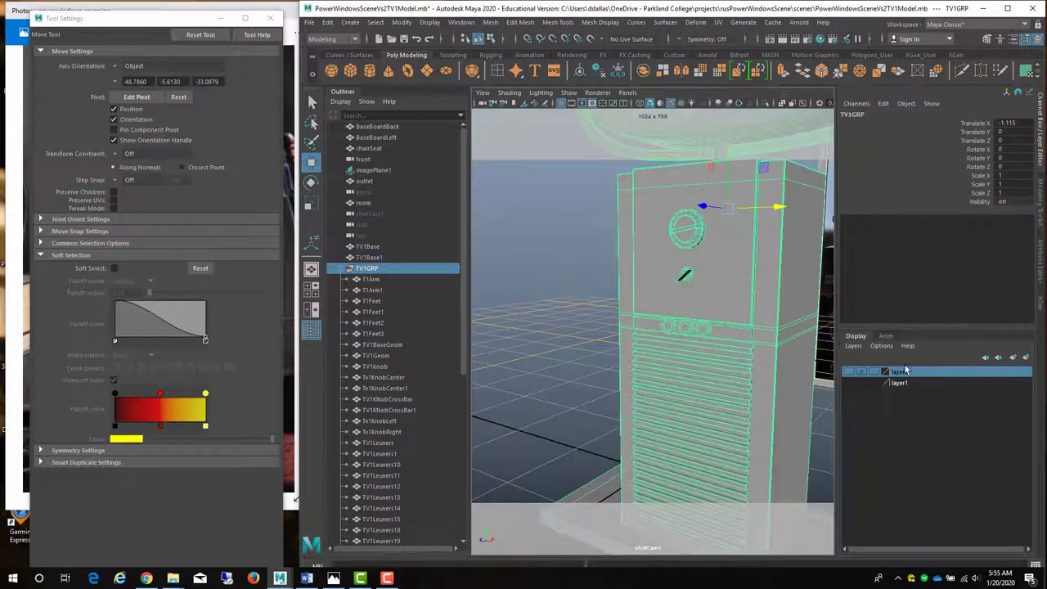
left_click(851, 376)
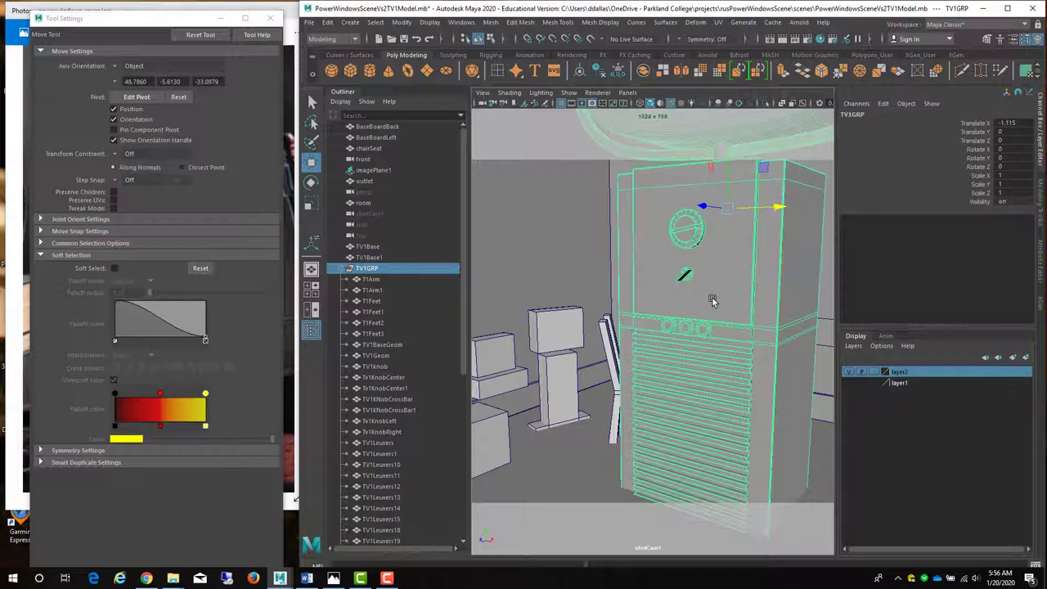
Scale the TV1GRP group uniformly to 0.315 and move it to Translate X -3.256, Y -1.586 near the placeholder television
key("r")
left_click_drag(728, 208, 425, 229)
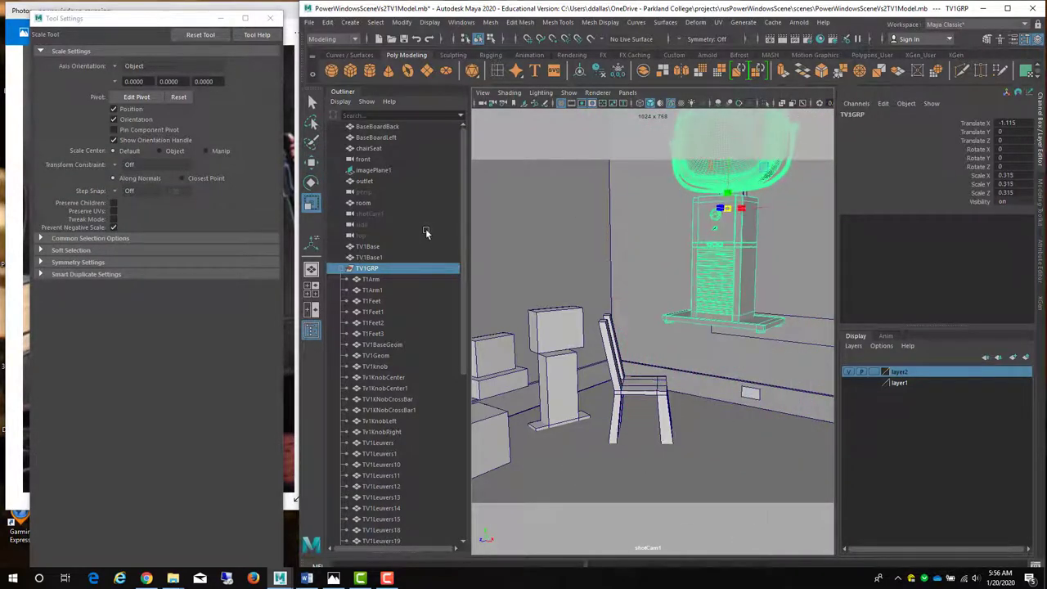
key("w")
left_click_drag(782, 209, 553, 309)
Rotate the TV1GRP group to Rotate Y 80.201 and position it at Translate X -3.197, Y -1.508, Z -0.34
key("e")
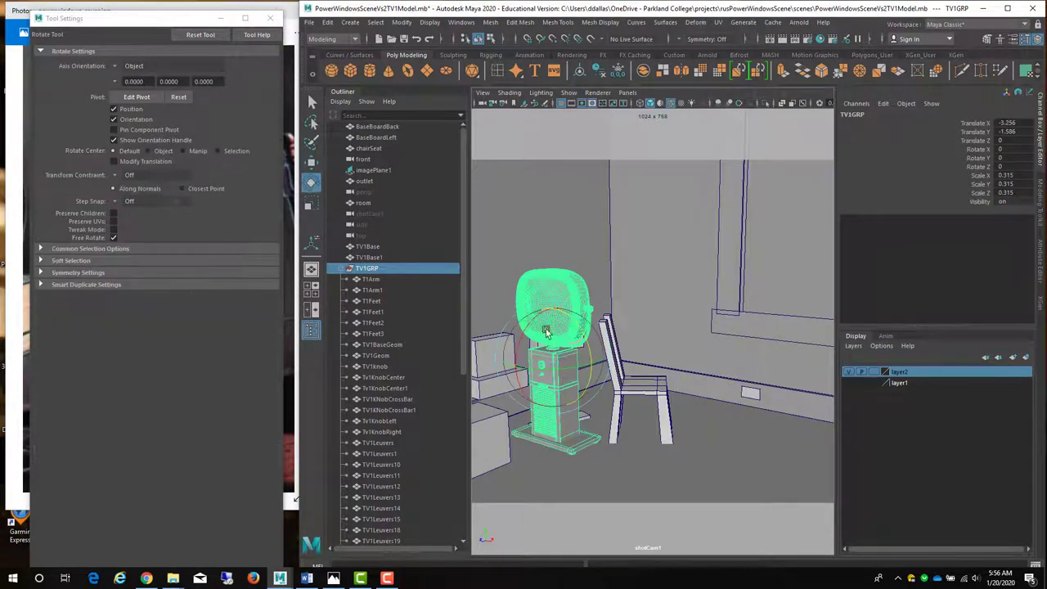
left_click_drag(571, 370, 612, 334)
key("w")
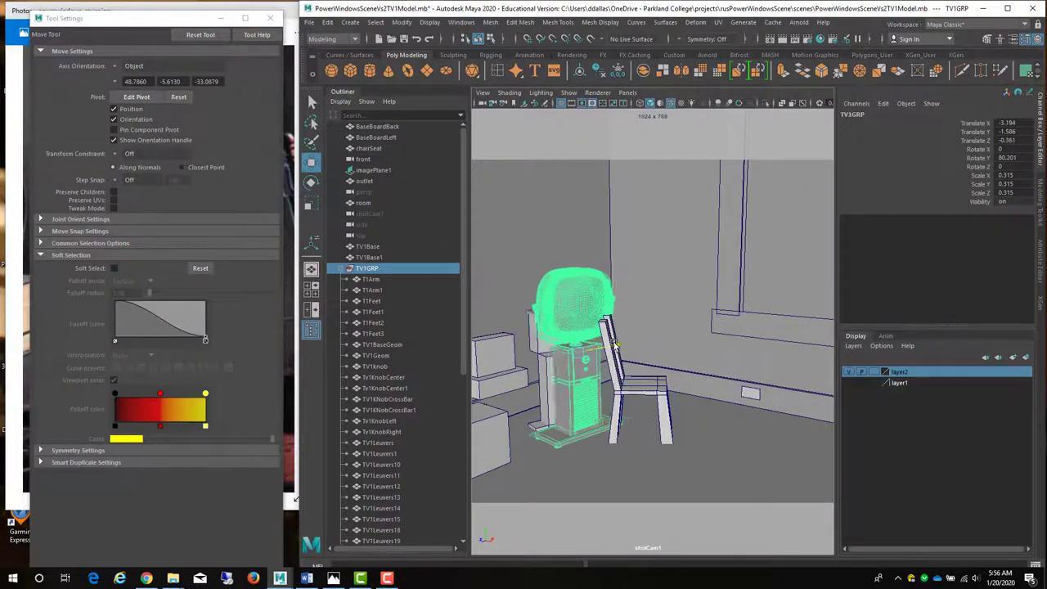
left_click_drag(580, 298, 580, 298)
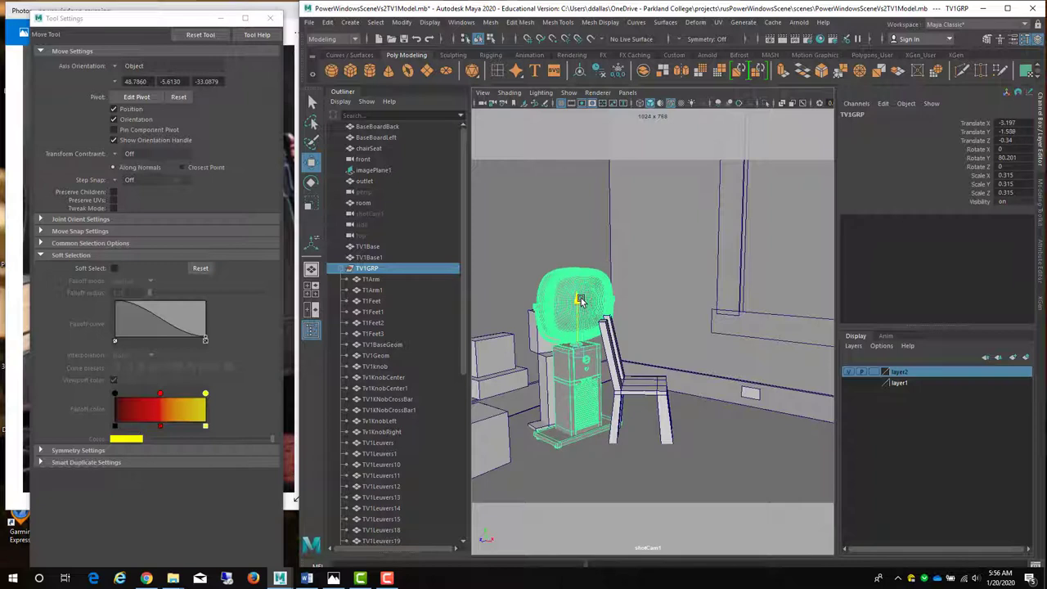
Turn off the wireframe-on-shaded display in the shotCam1 view
left_click(595, 354)
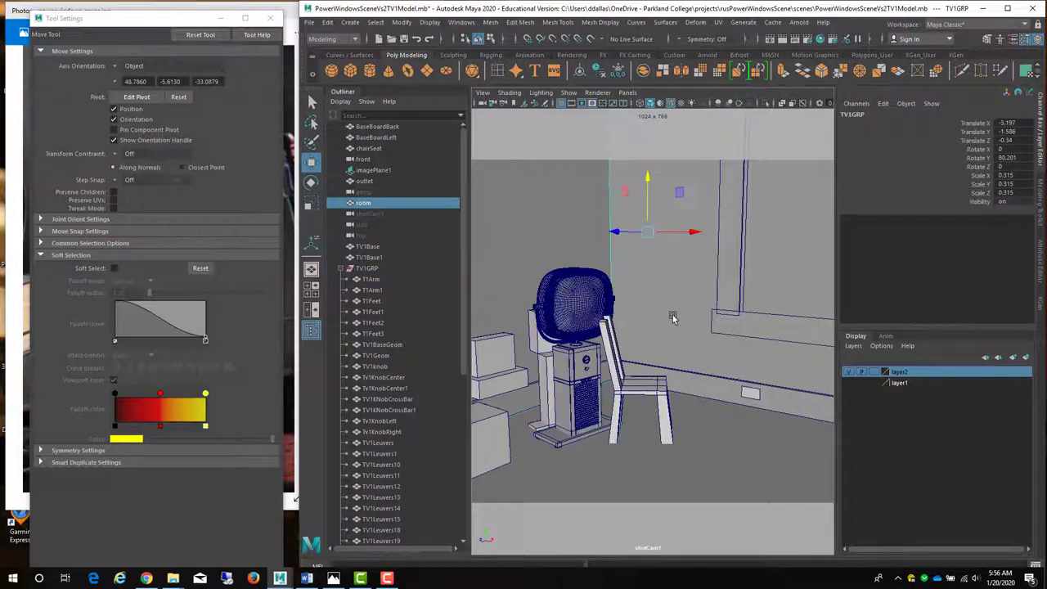
left_click(509, 92)
left_click(526, 196)
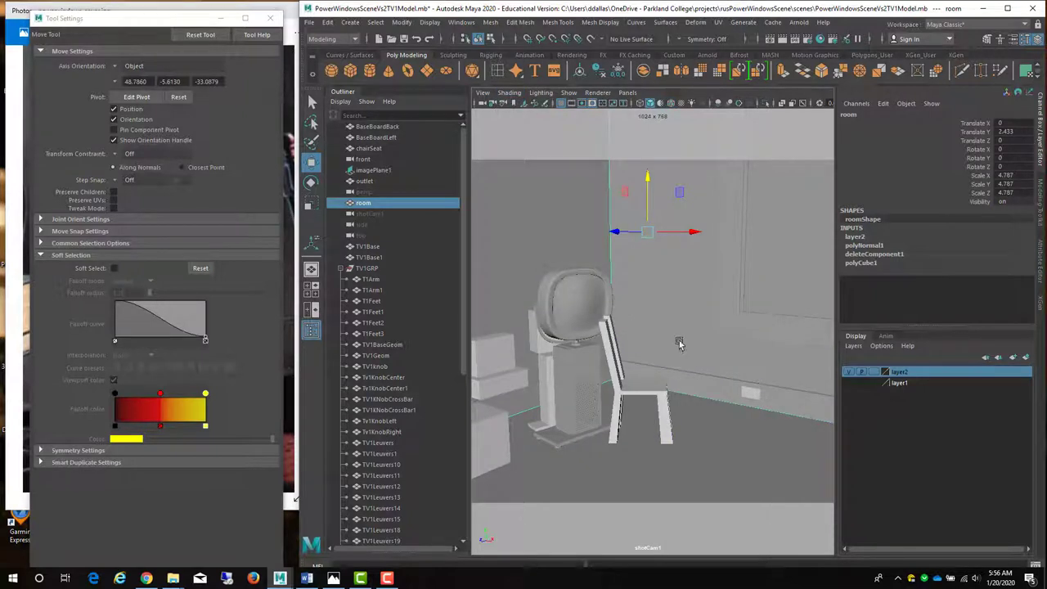
Select the placeholder television's base, hide the Outliner to enlarge the camera view, and select the chair
left_click(533, 355)
left_click(544, 382)
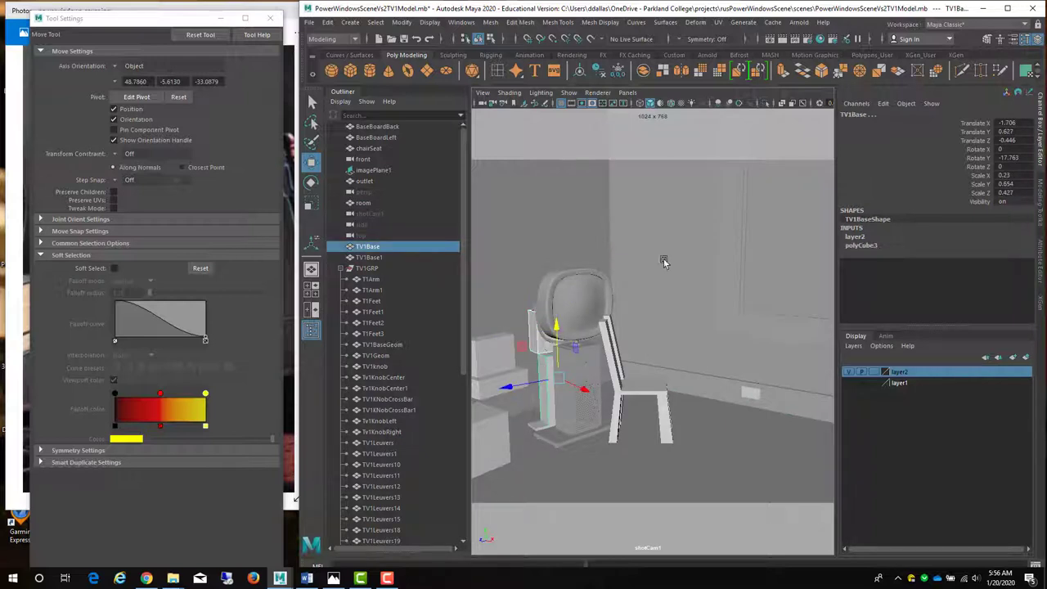
key("space")
key("space")
left_click(311, 328)
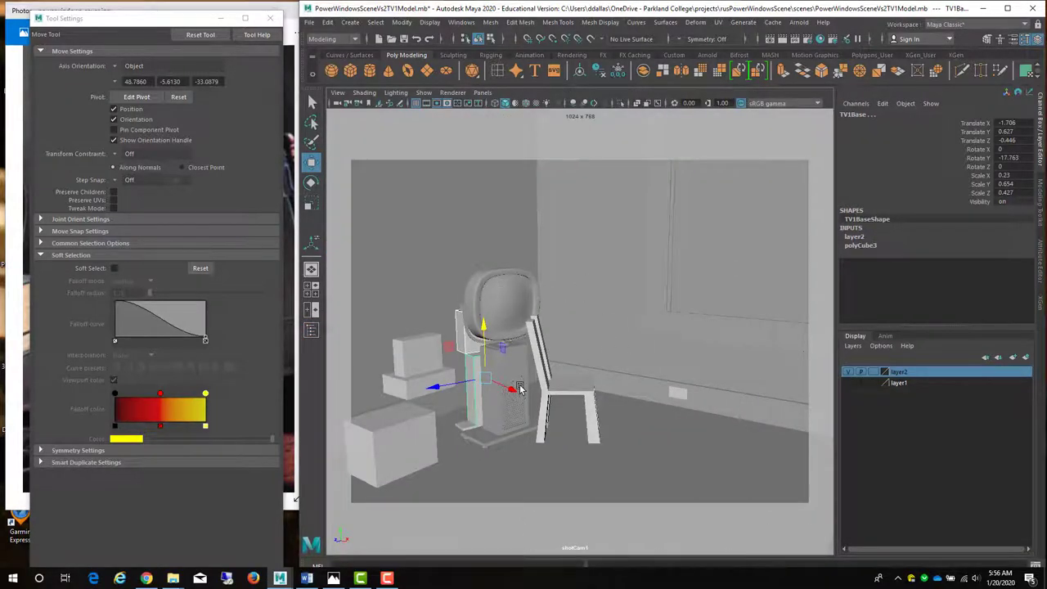
left_click(522, 325)
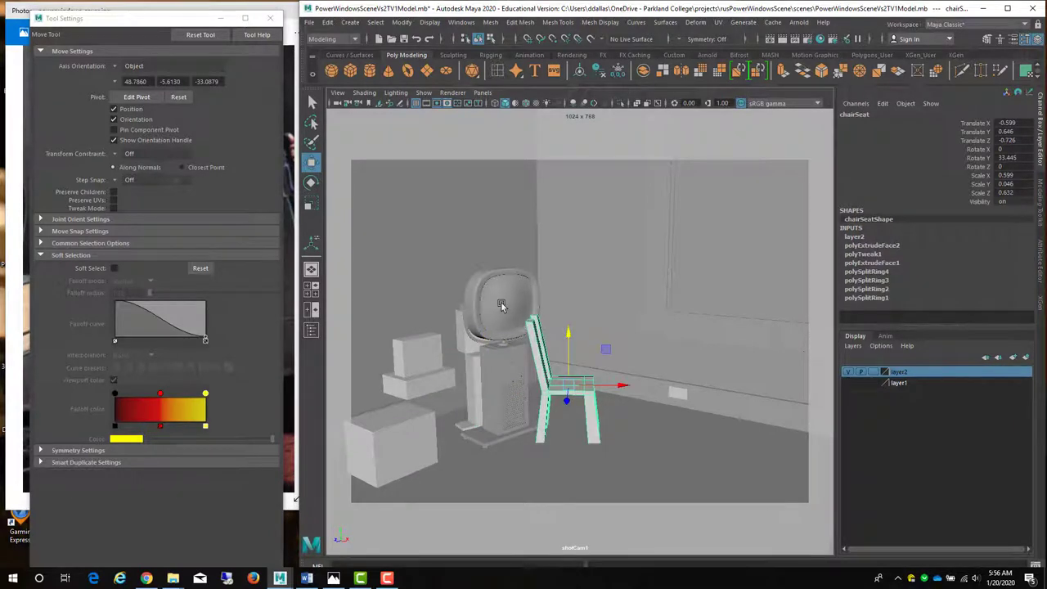
Scale the TV1GRP group uniformly to 0.268 and lower it to Translate Y -1.742
left_click(492, 410)
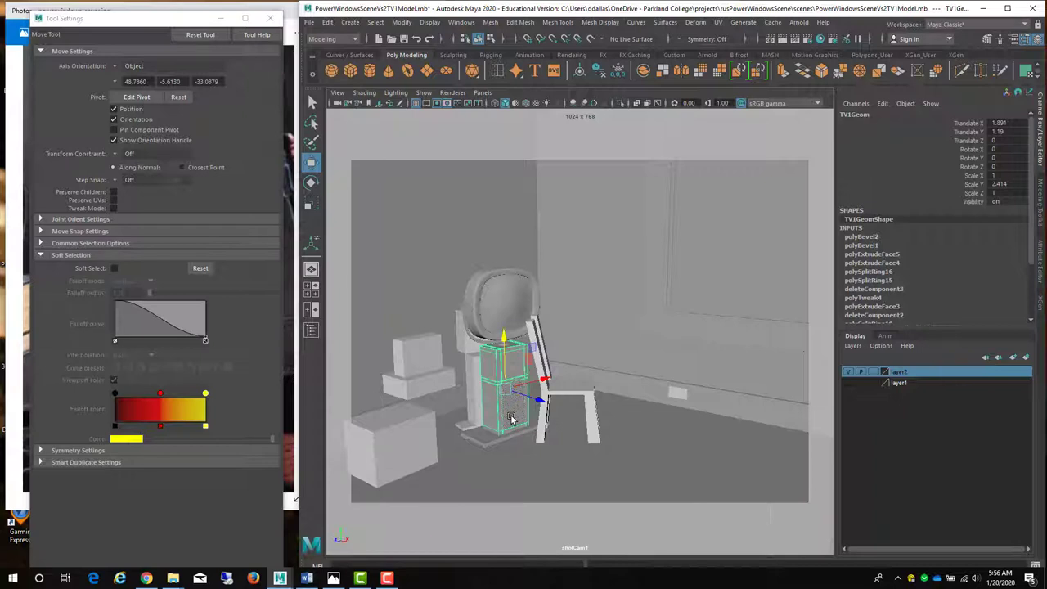
key("Up")
key("r")
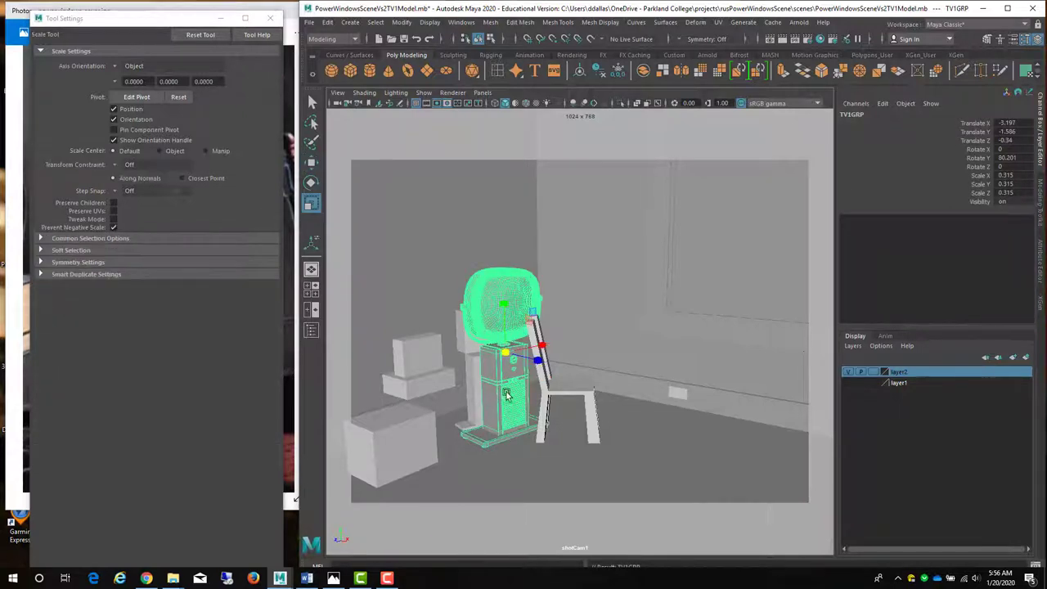
left_click_drag(506, 356, 491, 361)
key("w")
left_click_drag(505, 307, 505, 321)
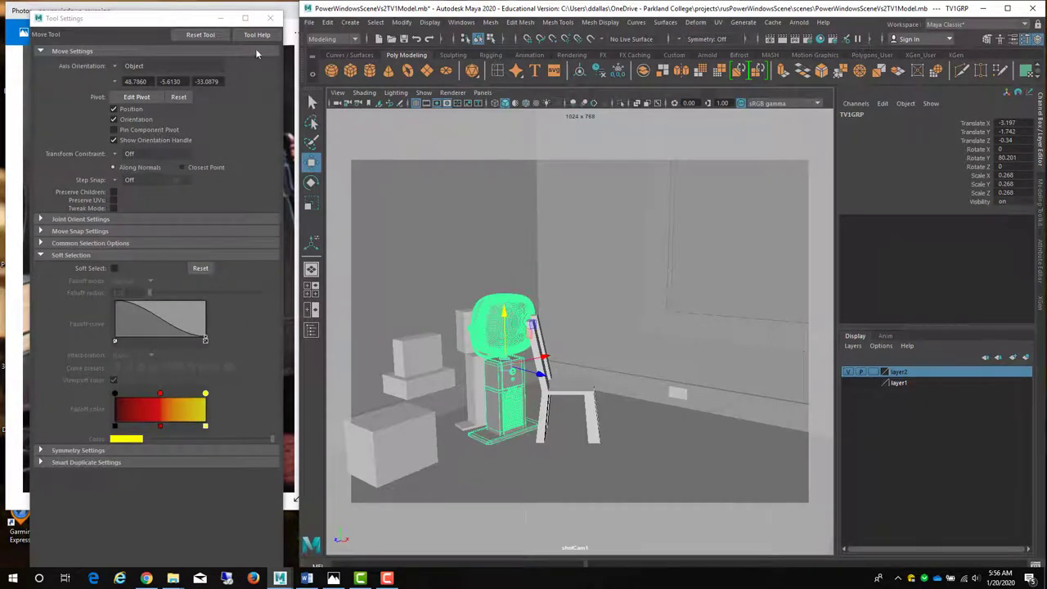
Show the whole album cover in the reference image and move the TV1GRP group to Translate X -3.642, Y -1.696, Z -0.417
left_click(220, 17)
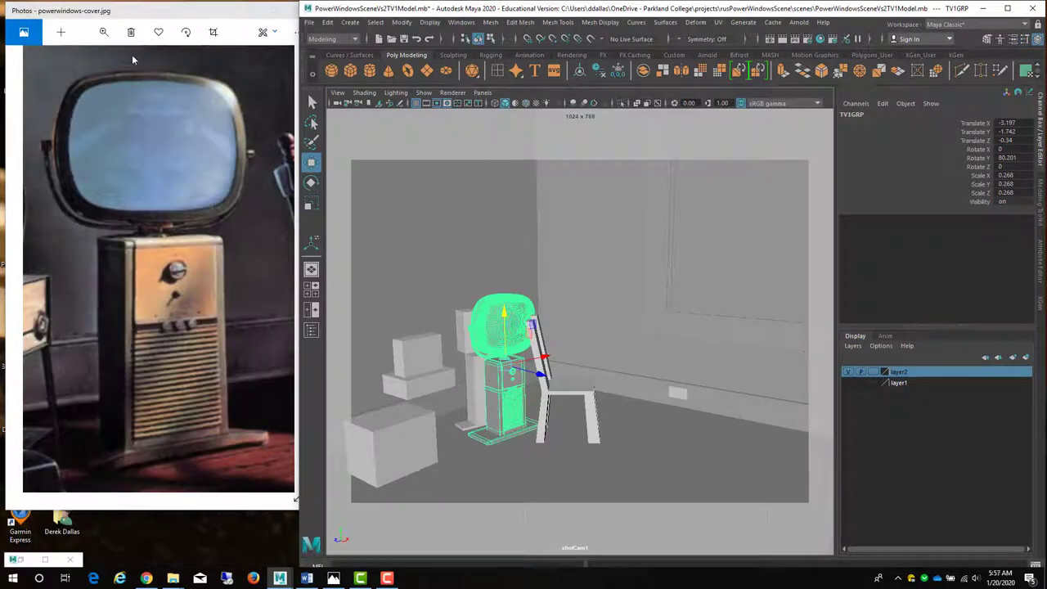
left_click(104, 32)
left_click_drag(77, 62, 33, 65)
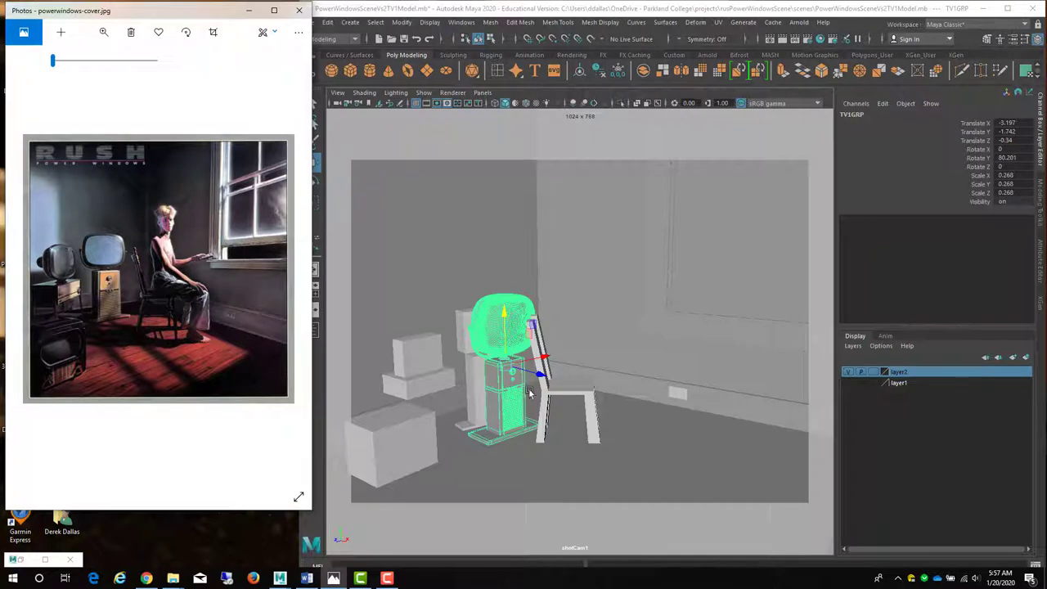
left_click_drag(536, 362, 486, 307)
Hide the placeholder television's top and base, TV1Top and TV1Base
left_click(507, 342)
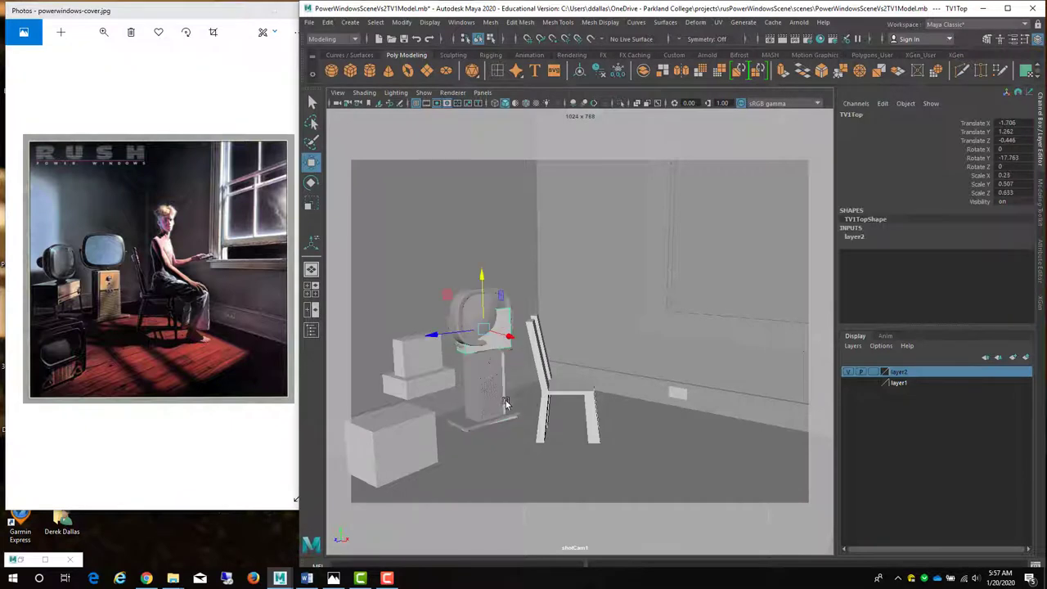
left_click(506, 400)
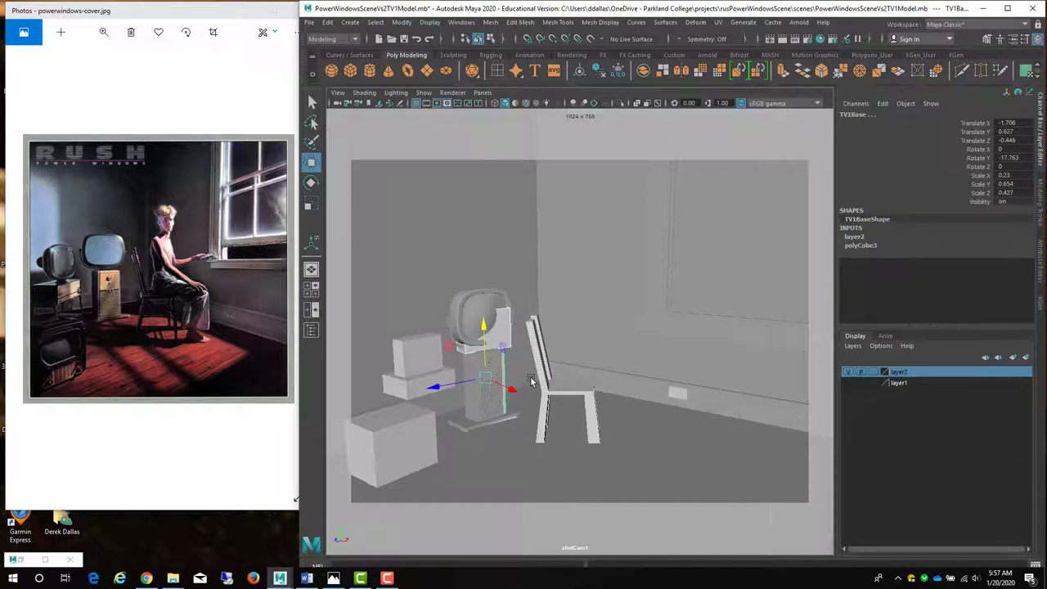
left_click(430, 22)
mouse_move(446, 79)
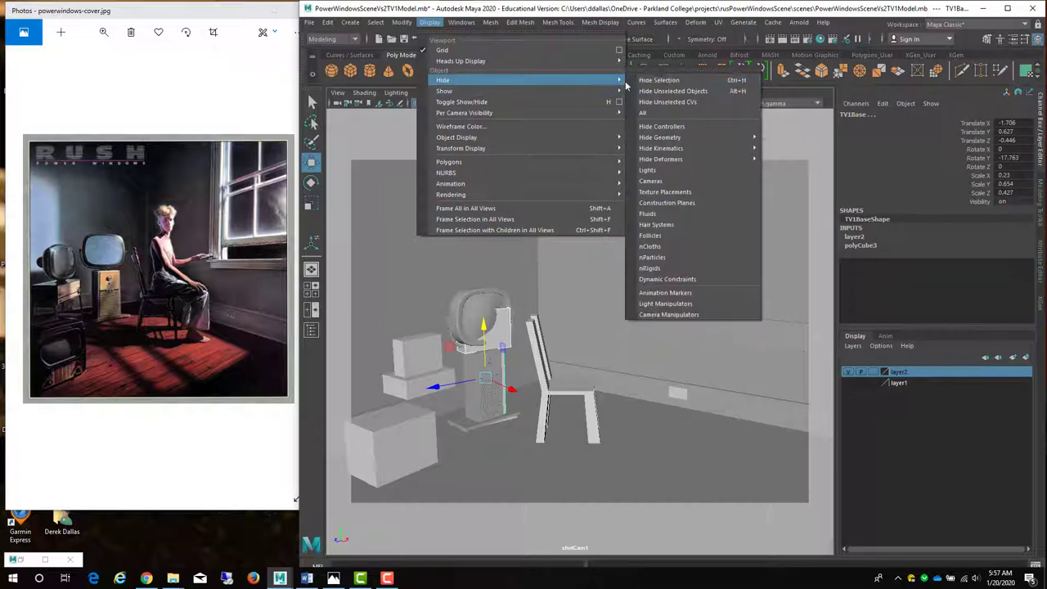
left_click(640, 81)
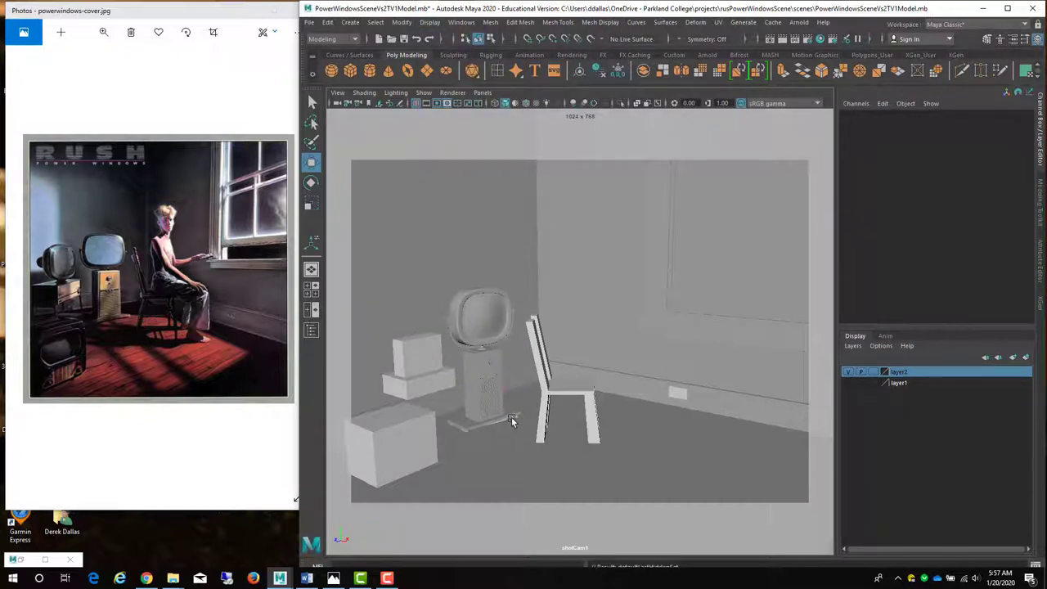
Raise the TV1GRP group to Translate Y -1.379 and hide the placeholder foot TV1Base1 beneath it
left_click(510, 420)
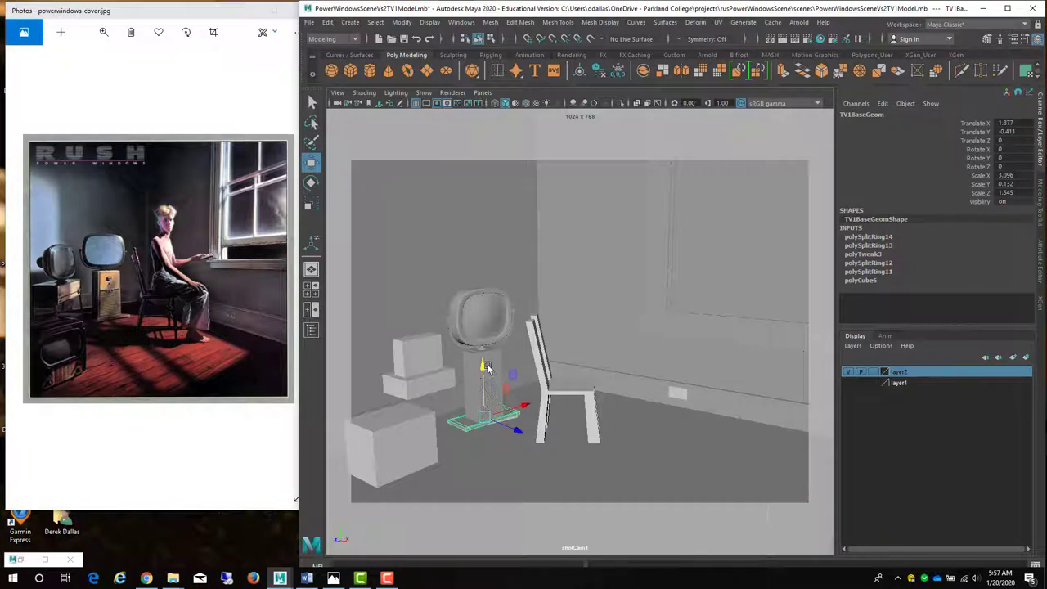
key("Up")
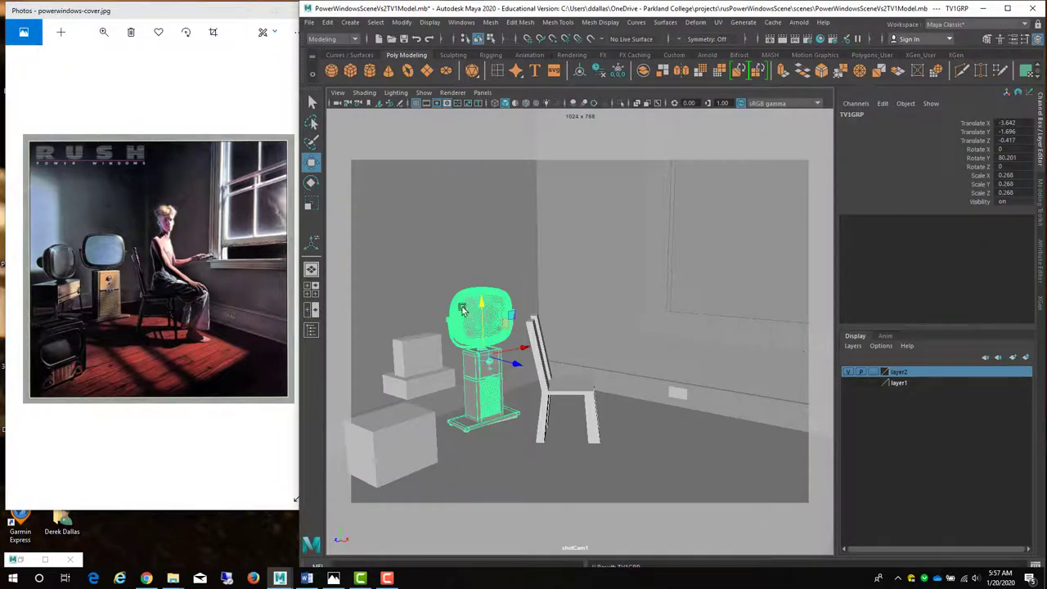
left_click_drag(485, 348, 486, 324)
left_click(497, 422)
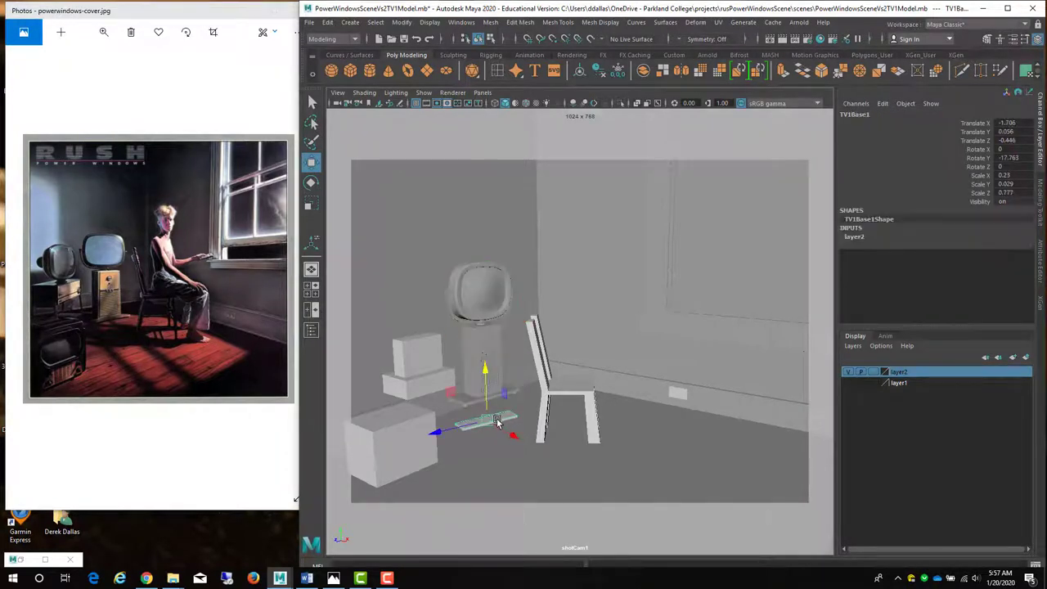
left_click(429, 22)
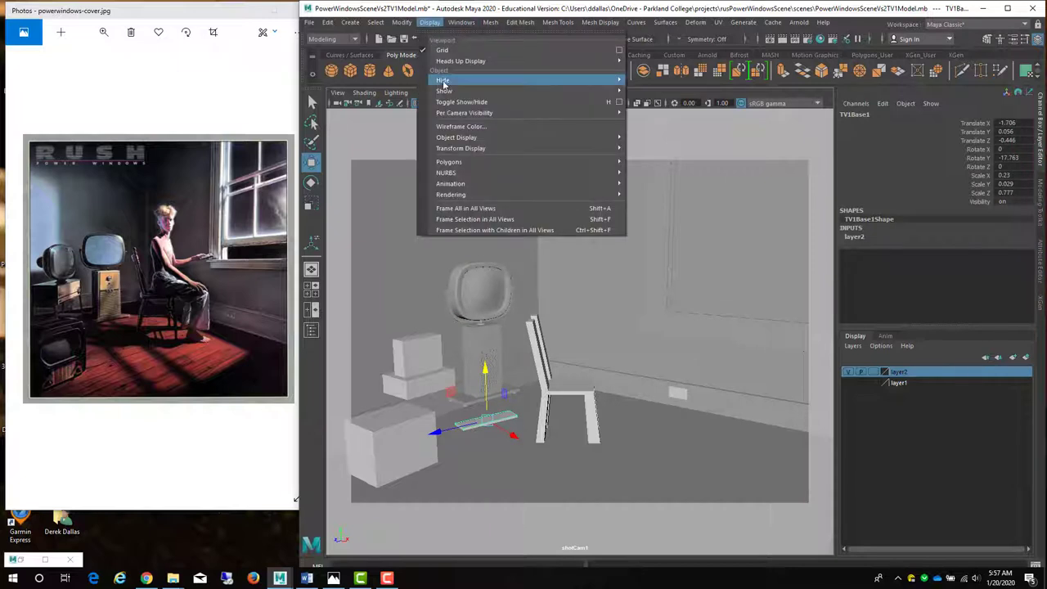
mouse_move(530, 86)
left_click(651, 80)
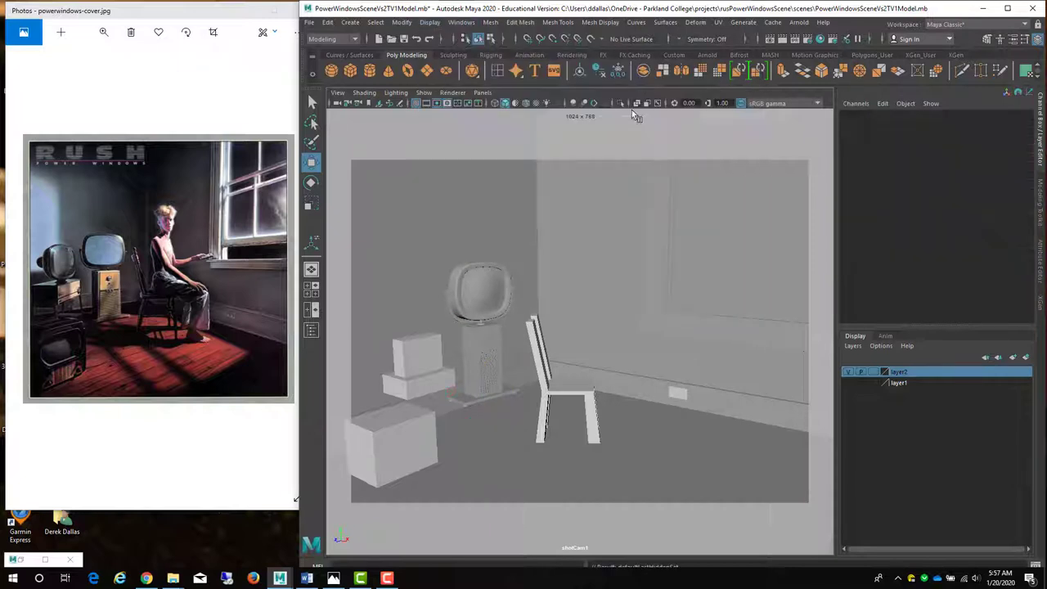
Lower the TV1GRP group back to the floor at Translate Y -1.726
left_click(491, 316)
key("Up")
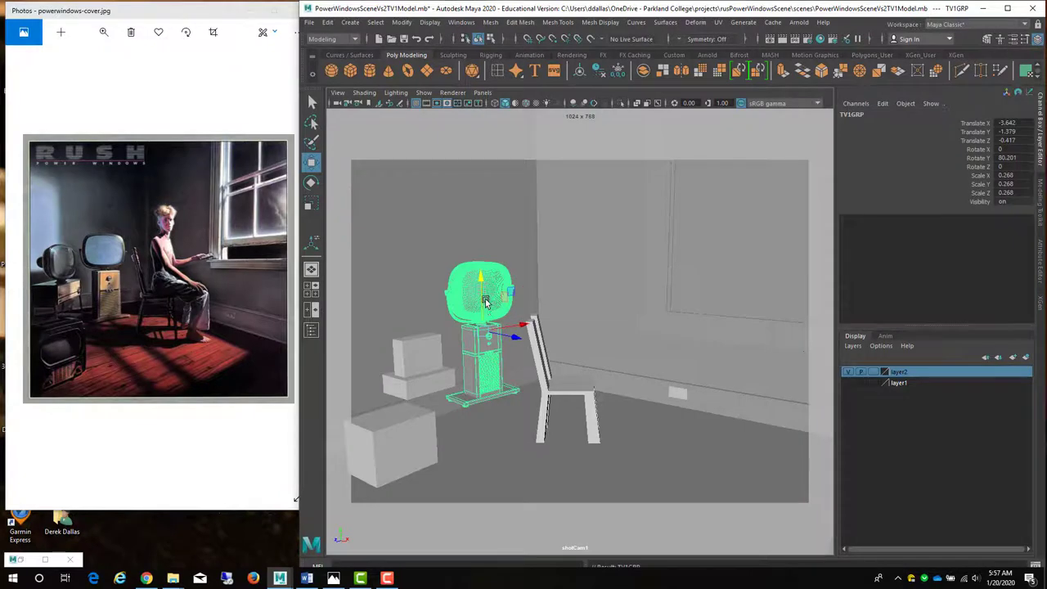
left_click_drag(481, 284, 487, 311)
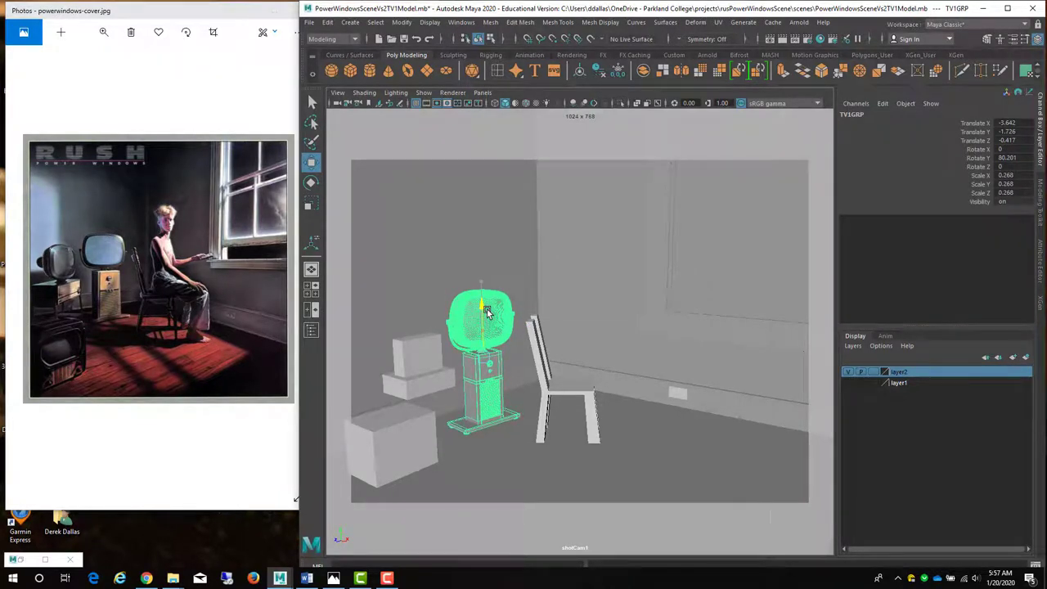
left_click(545, 306)
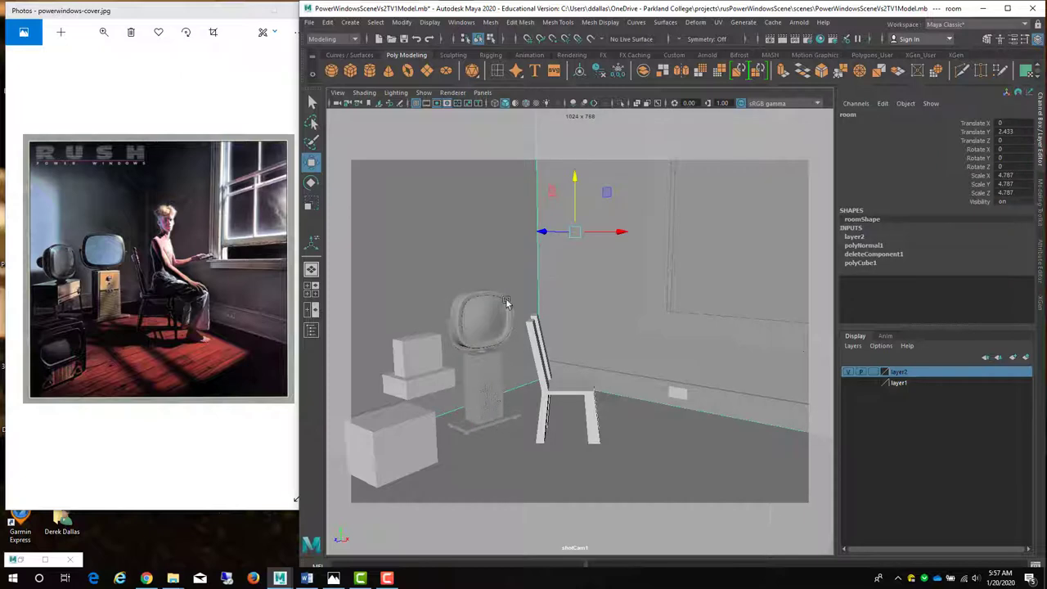
Examine the television's placement against the floor, walls and chair from several angles in the perspective view
key("space")
key("space")
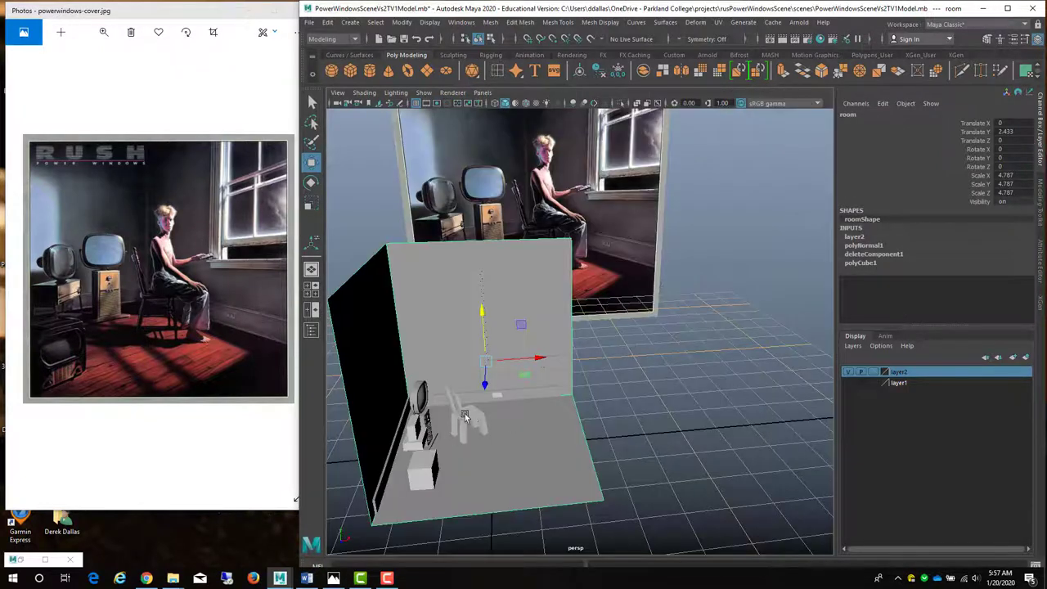
key("f")
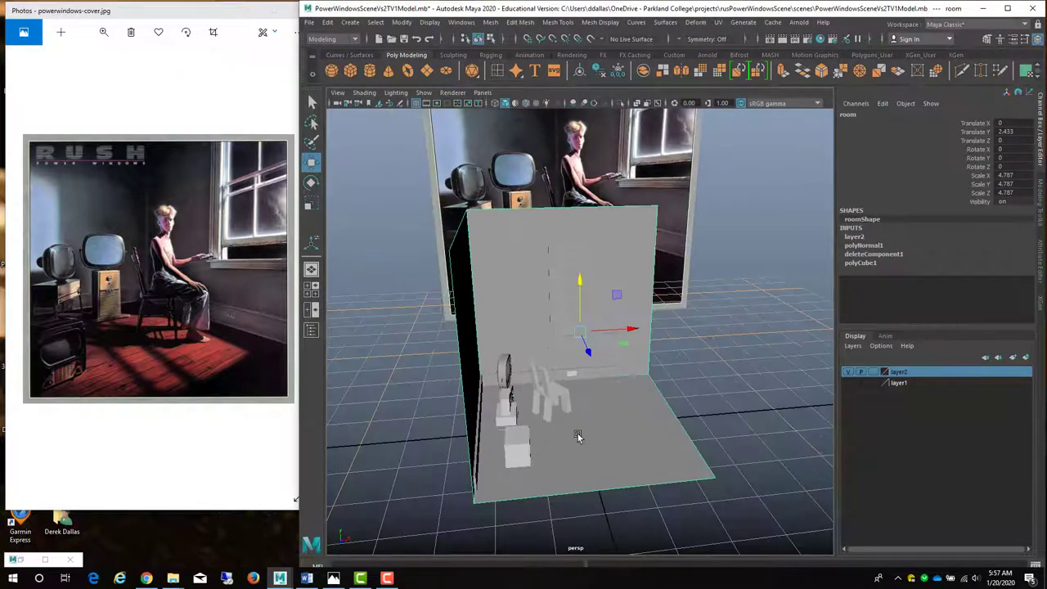
left_click_drag(579, 437, 493, 428, "alt")
right_click_drag(493, 427, 695, 434, "alt")
middle_click_drag(543, 524, 537, 402, "alt")
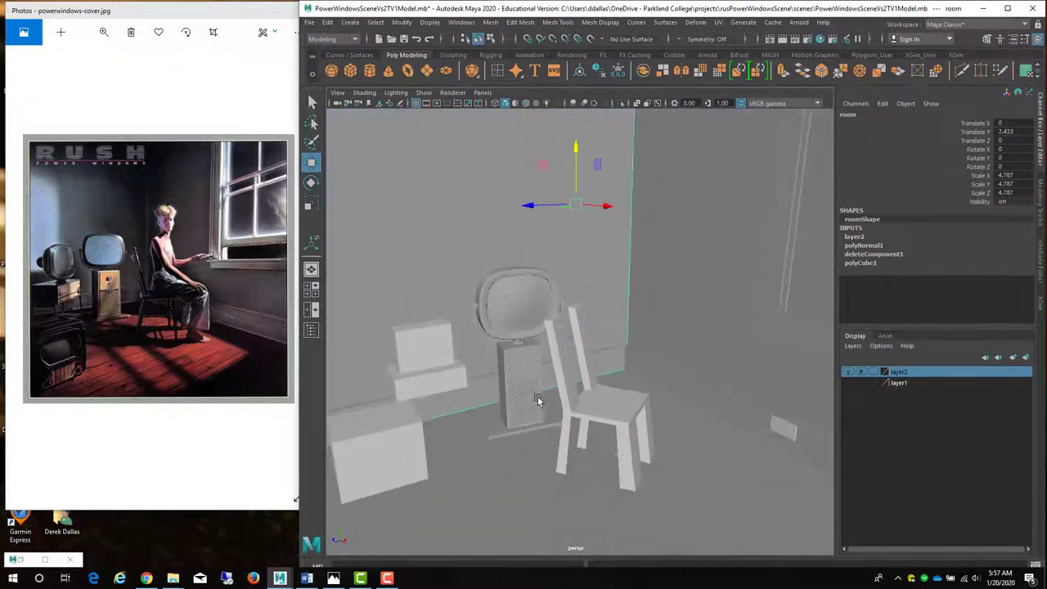
left_click_drag(537, 402, 578, 393, "alt")
middle_click_drag(578, 393, 666, 362, "alt")
left_click_drag(666, 362, 602, 383, "alt")
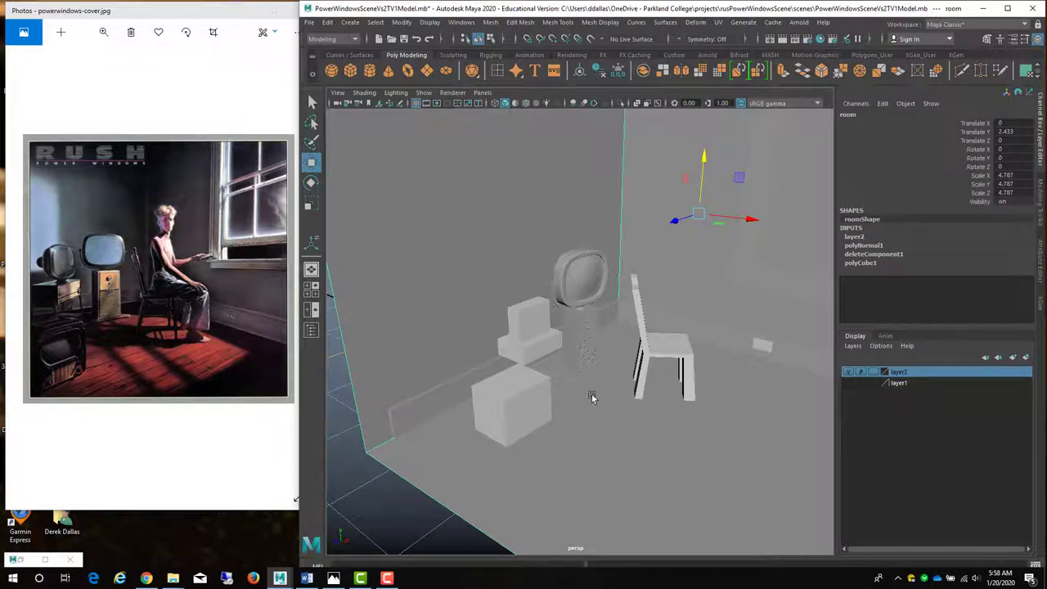
left_click_drag(617, 370, 561, 375, "alt")
right_click_drag(562, 376, 610, 409, "alt")
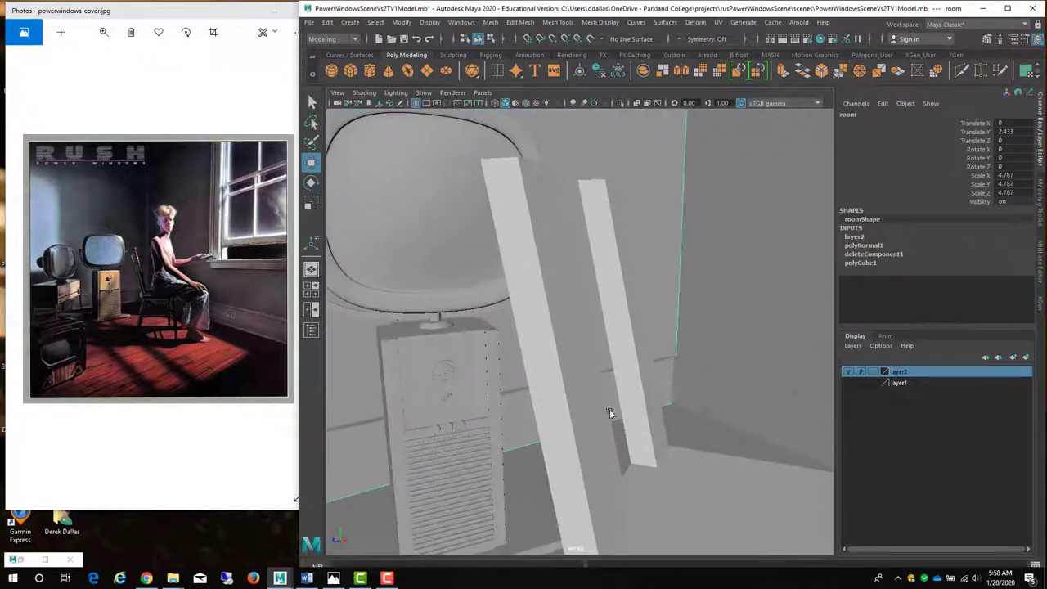
middle_click_drag(501, 370, 636, 282, "alt")
mouse_move(553, 365)
left_mouse_down("alt")
mouse_move(603, 362)
mouse_move(561, 368)
left_mouse_up("alt")
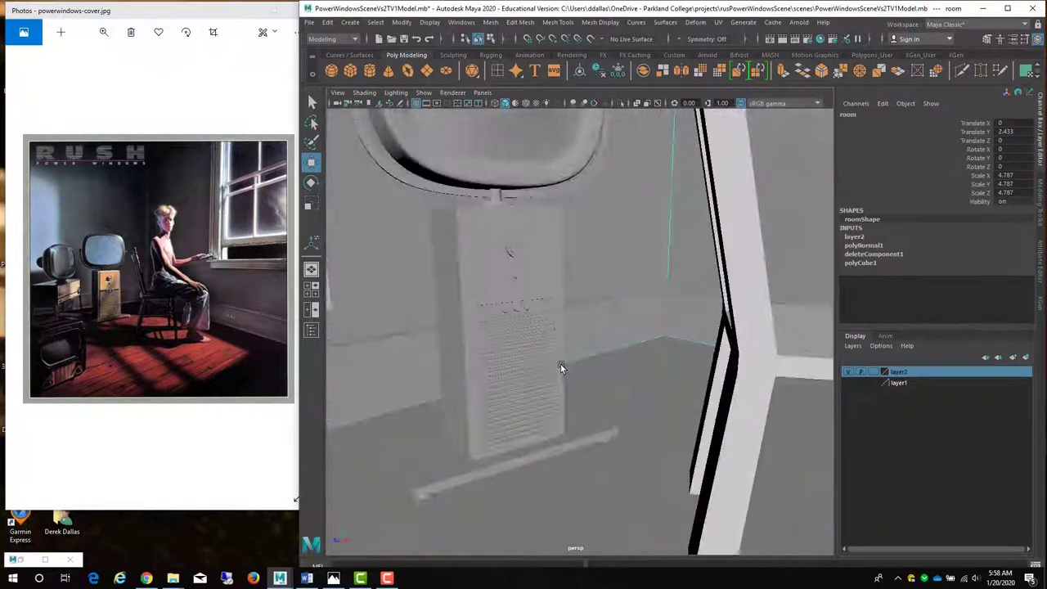
right_click_drag(628, 364, 590, 331, "alt")
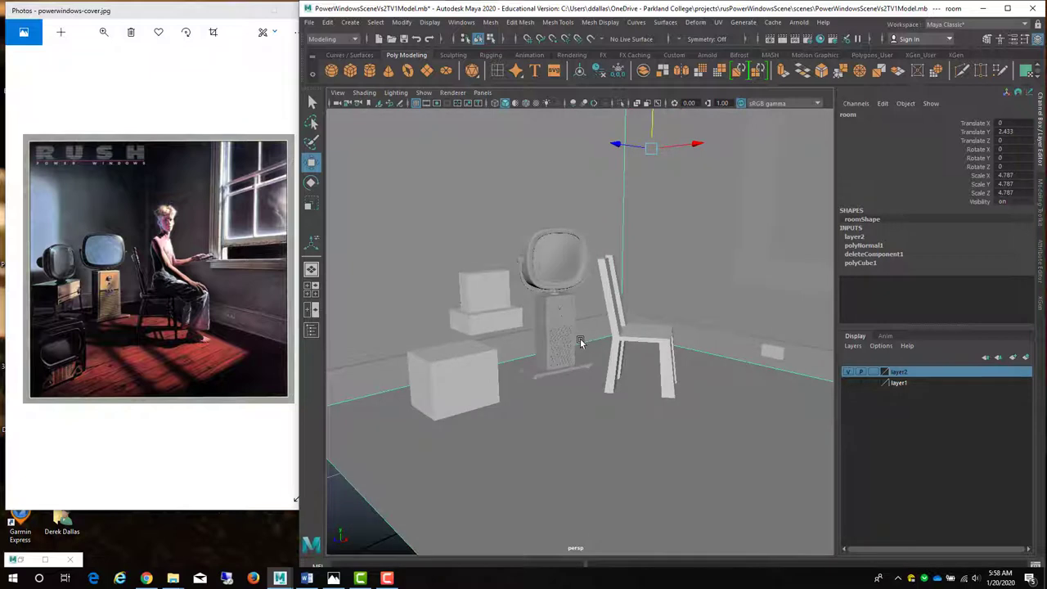